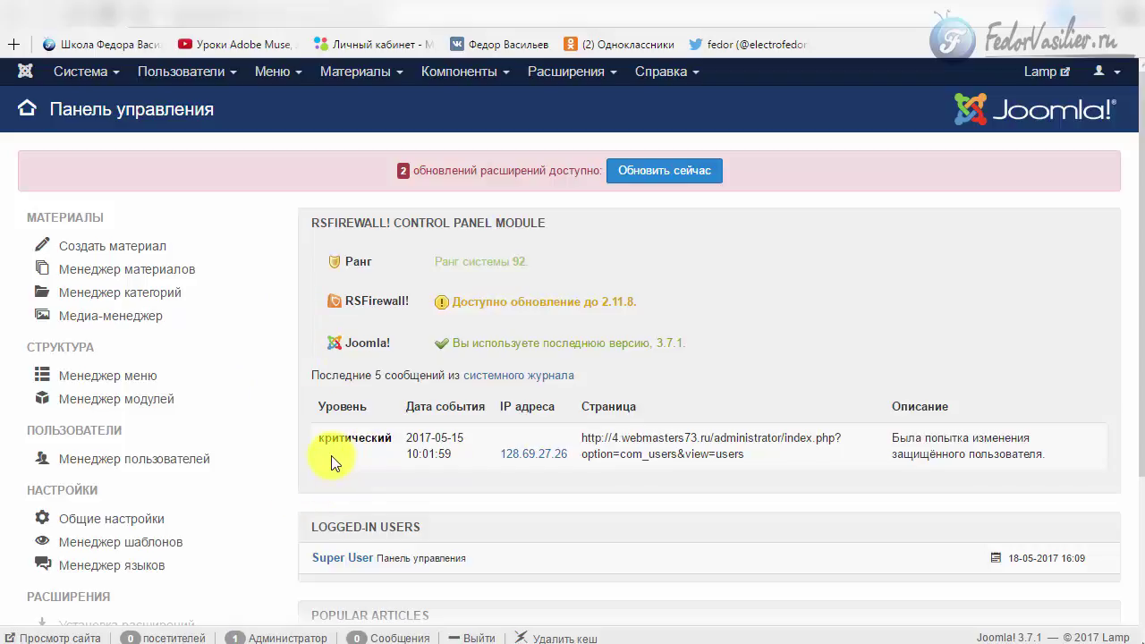
Open the RSFirewall! component and go to its firewall configuration (Настройки фаервола).
click(456, 78)
mouse_move(482, 149)
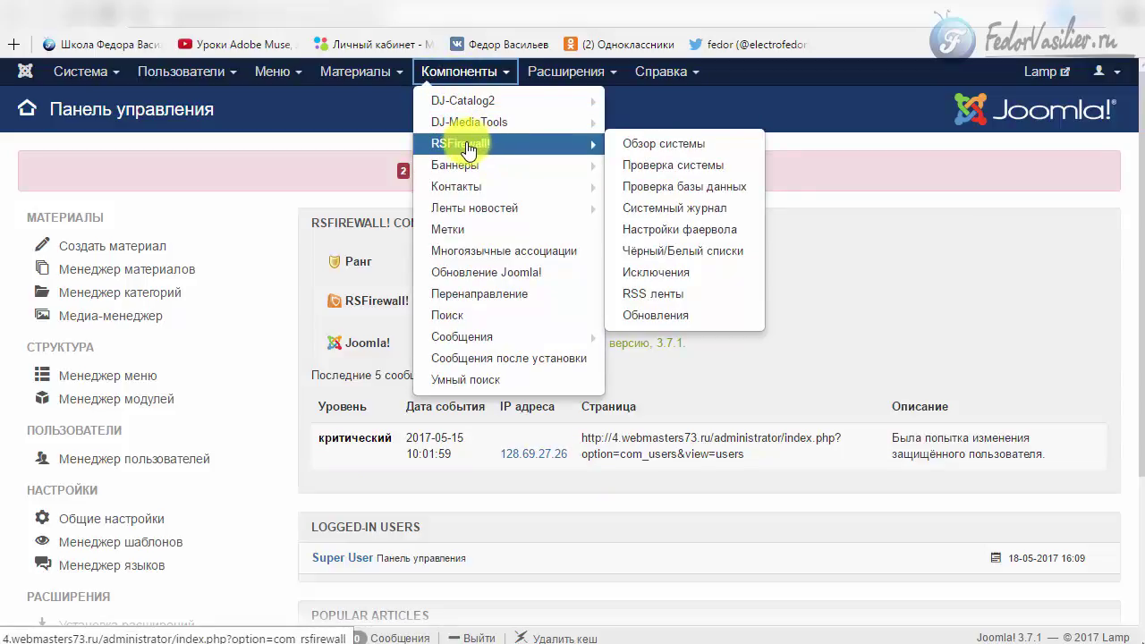
click(461, 151)
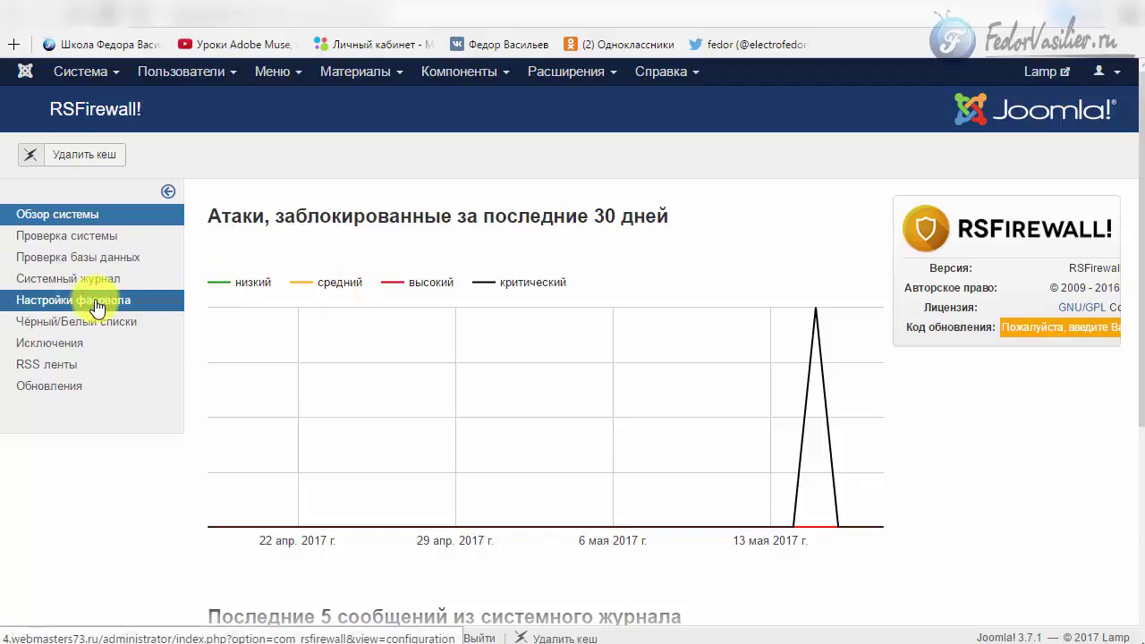
click(96, 307)
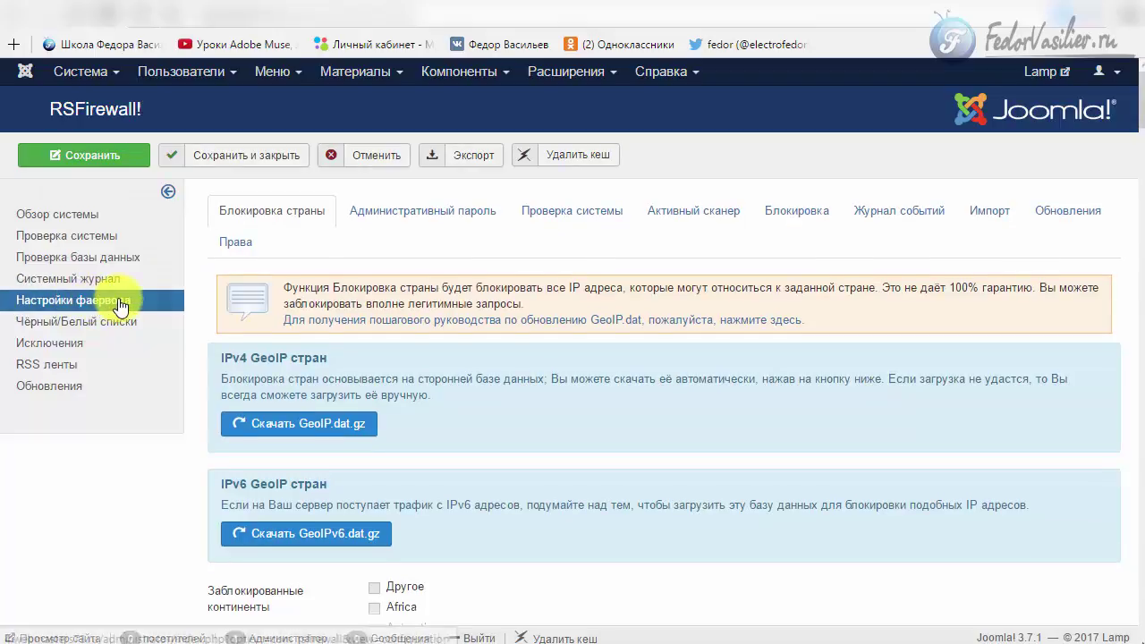
Go to the Блокировка settings and read the hints for the extension manager access and protected users options.
scroll(295, 206, down, 3)
scroll(385, 295, up, 3)
click(404, 219)
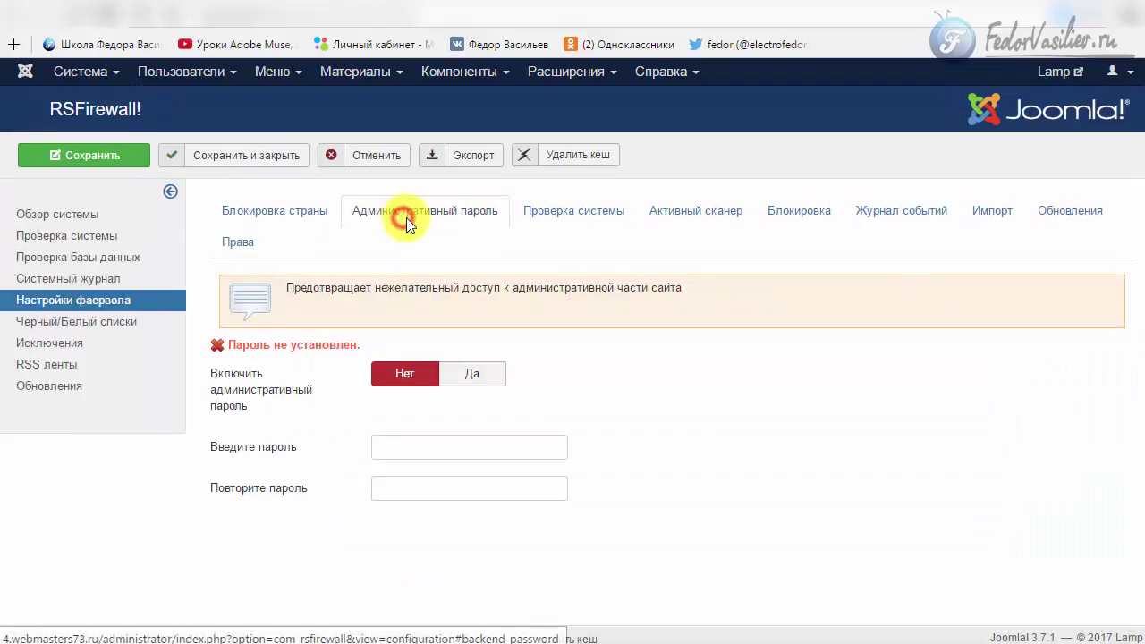
click(801, 219)
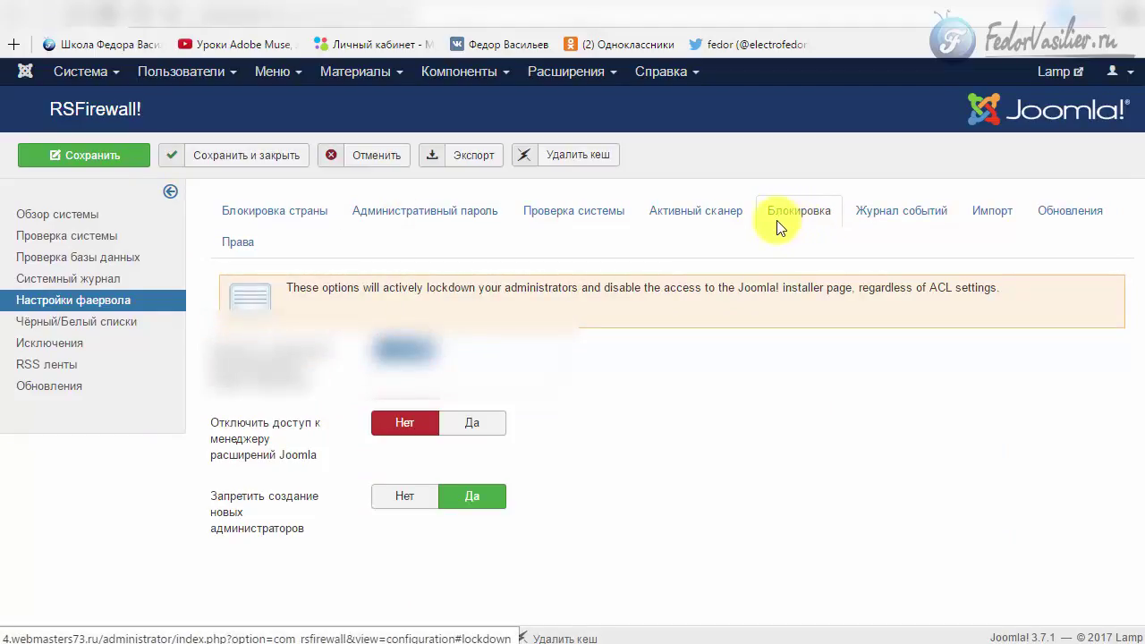
mouse_move(222, 362)
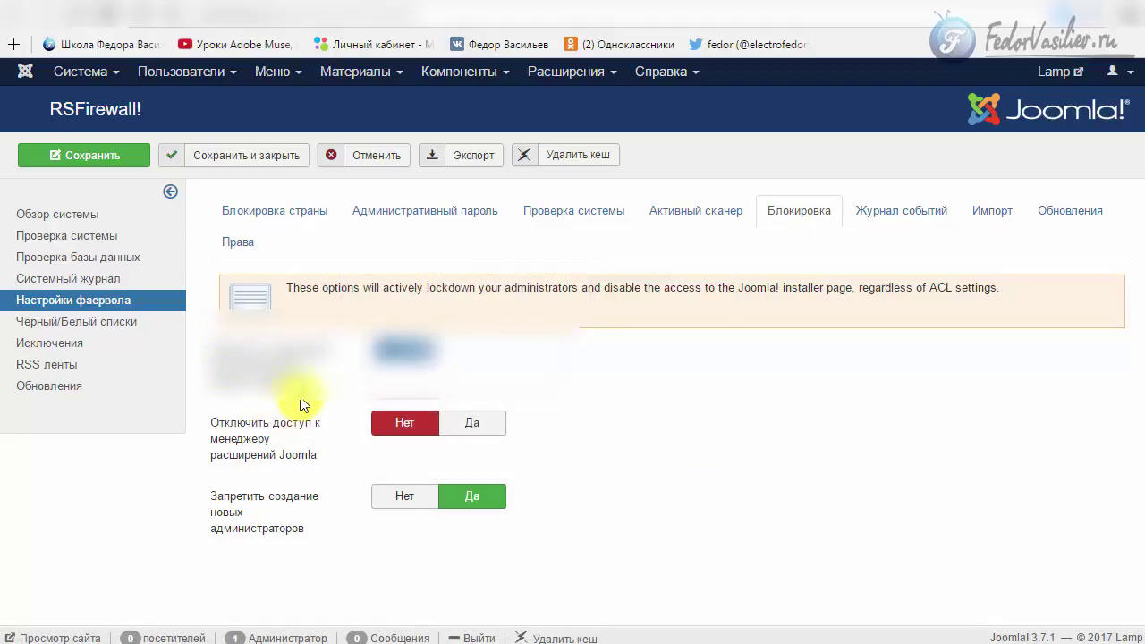
mouse_move(224, 466)
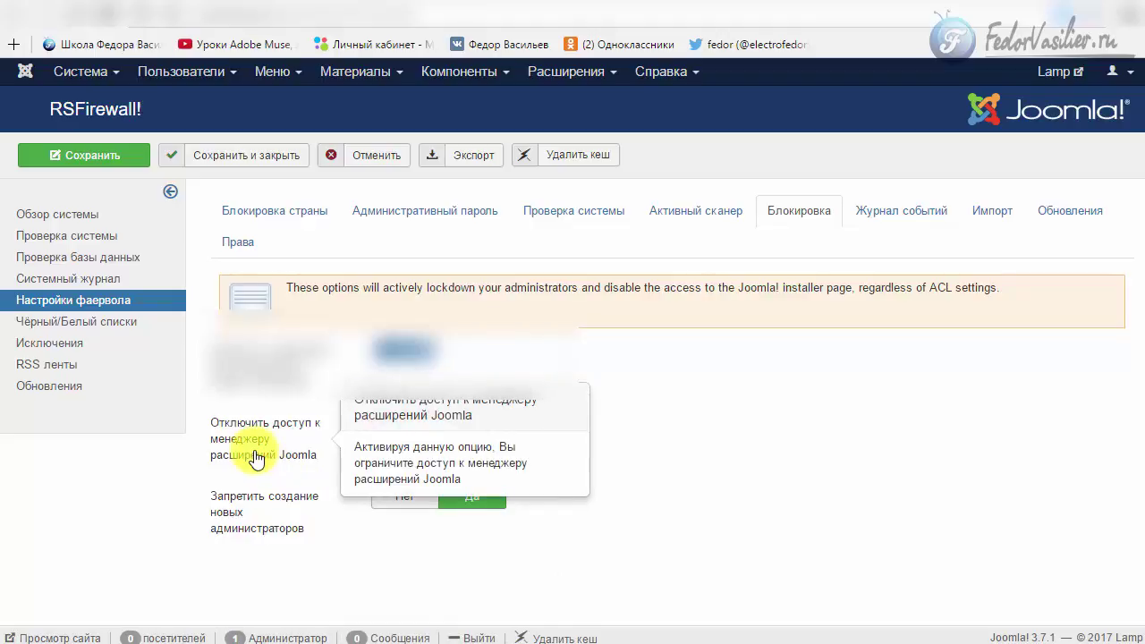
mouse_move(264, 371)
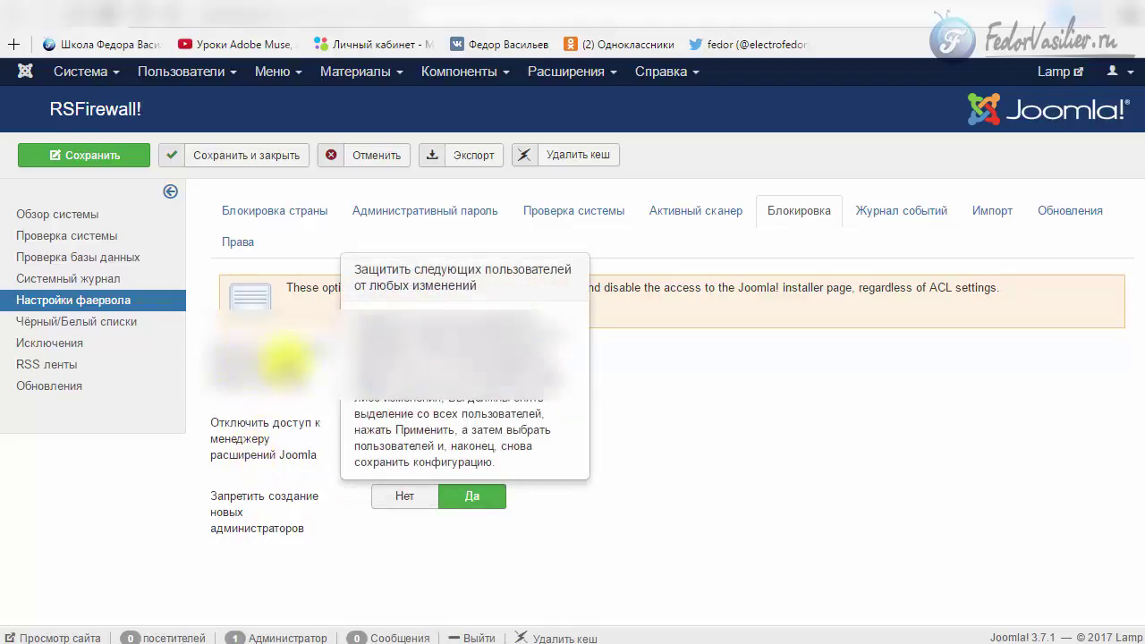
Remove the administrator account from the list of users protected against changes, then save and close the firewall configuration.
click(428, 373)
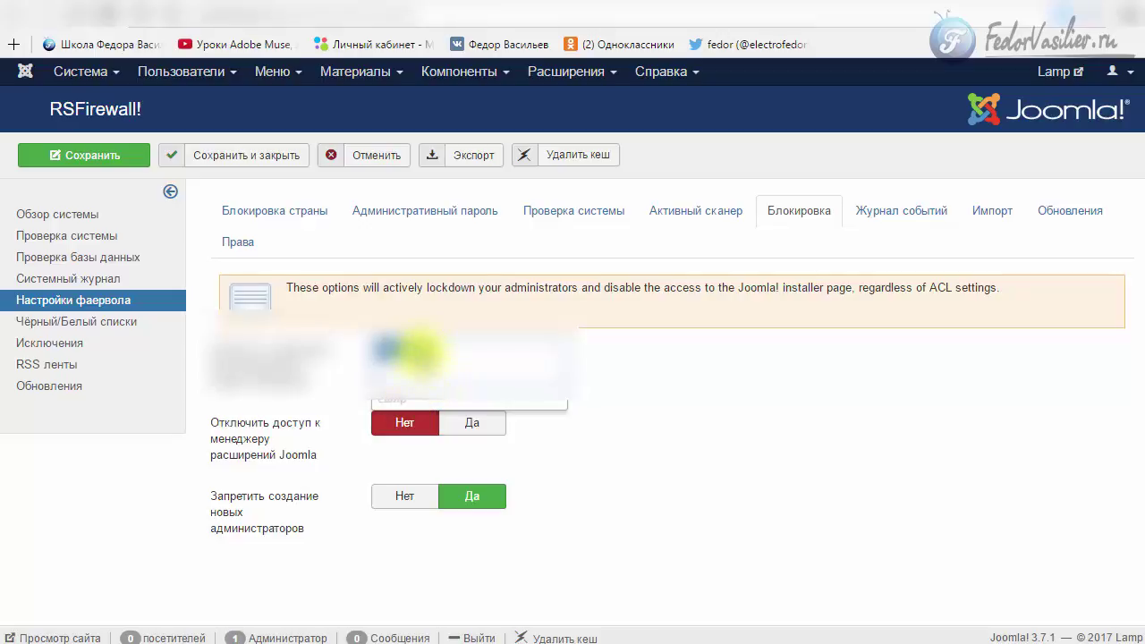
click(418, 350)
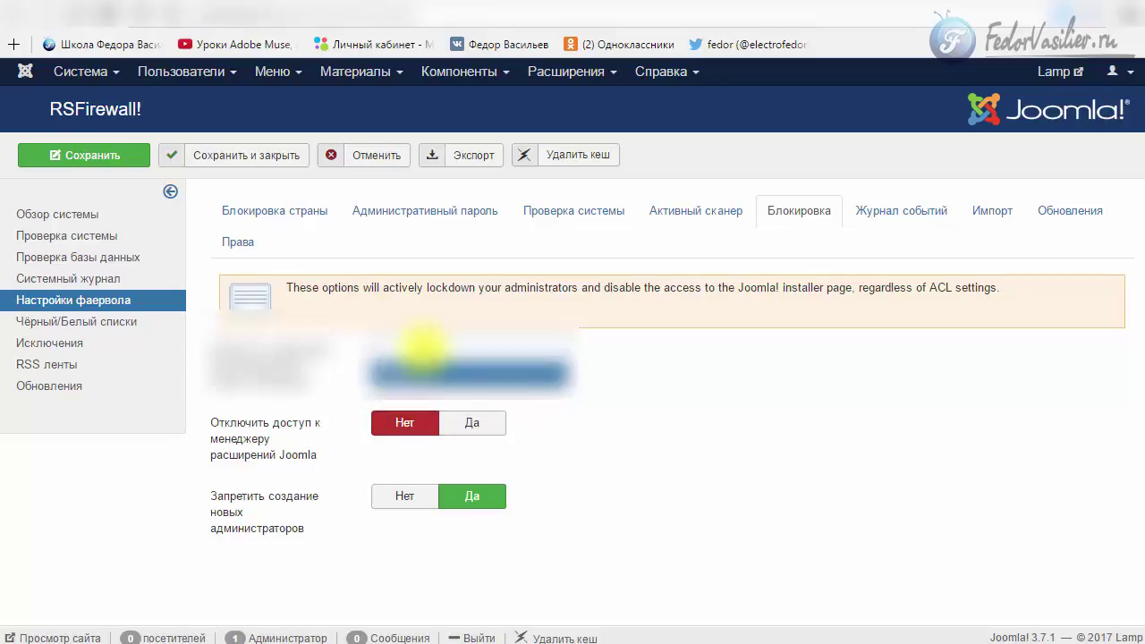
click(681, 388)
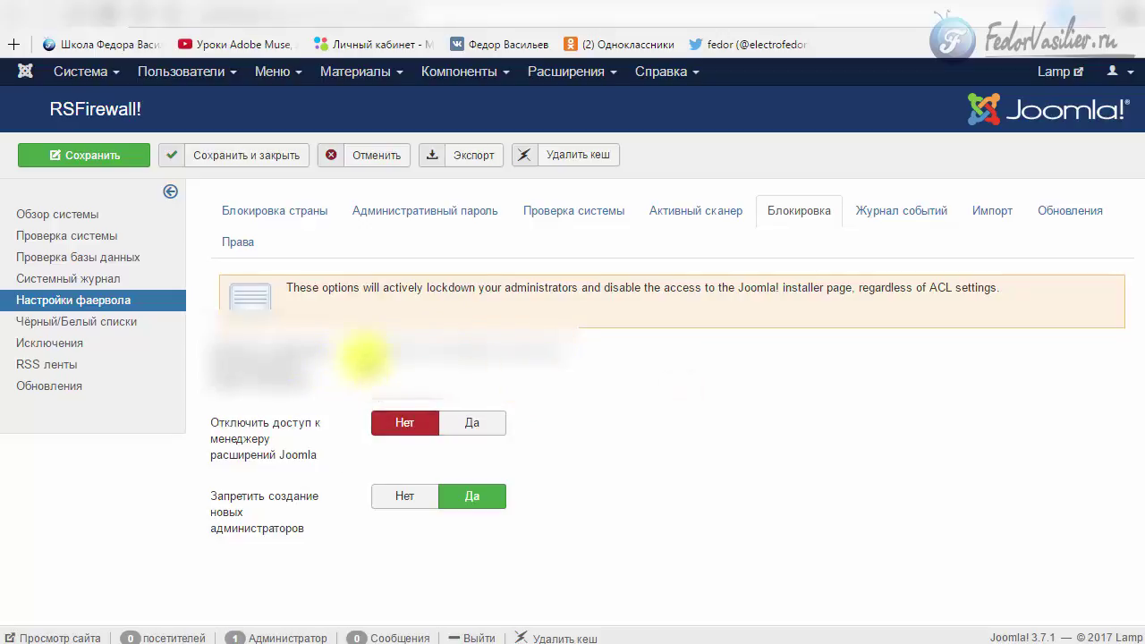
click(268, 158)
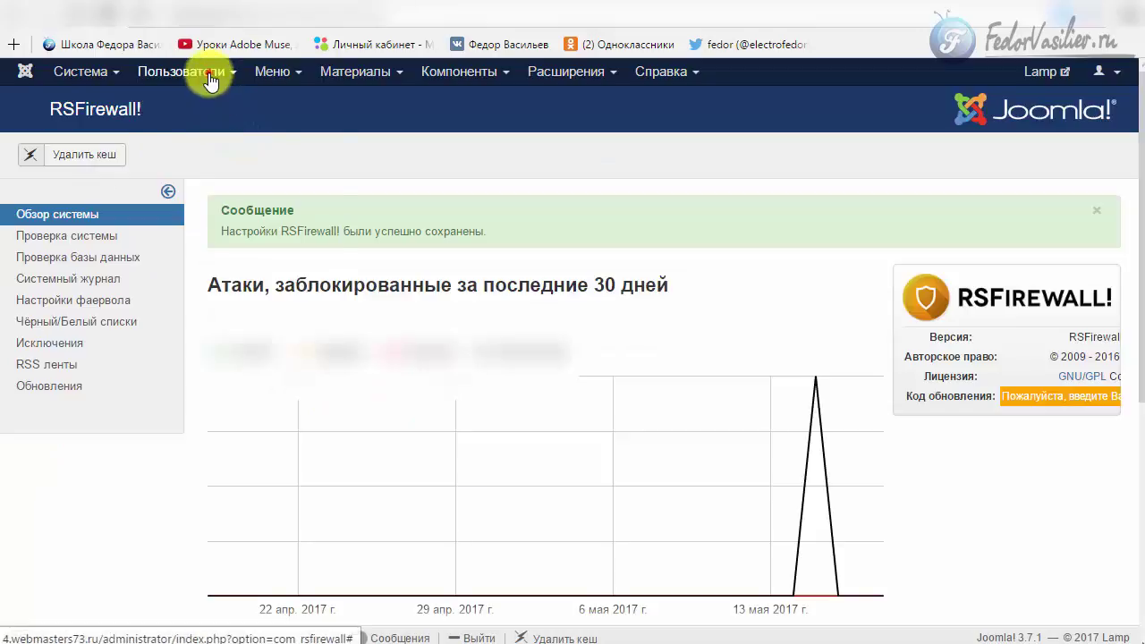
Open the Super User account's profile for editing in the user manager.
click(210, 77)
mouse_move(220, 107)
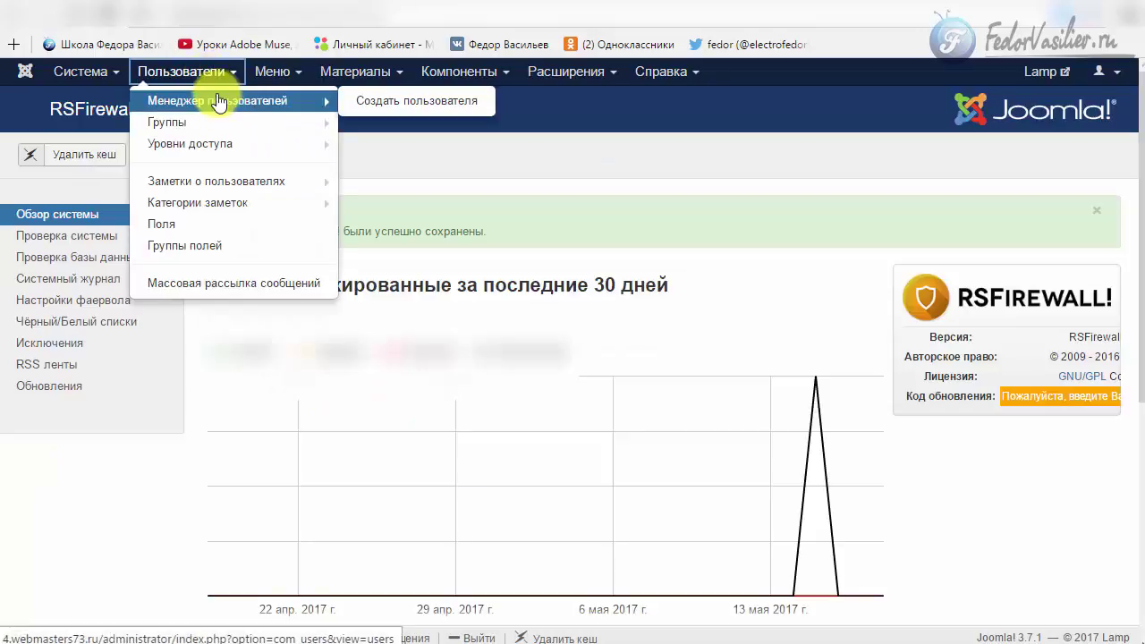
click(220, 102)
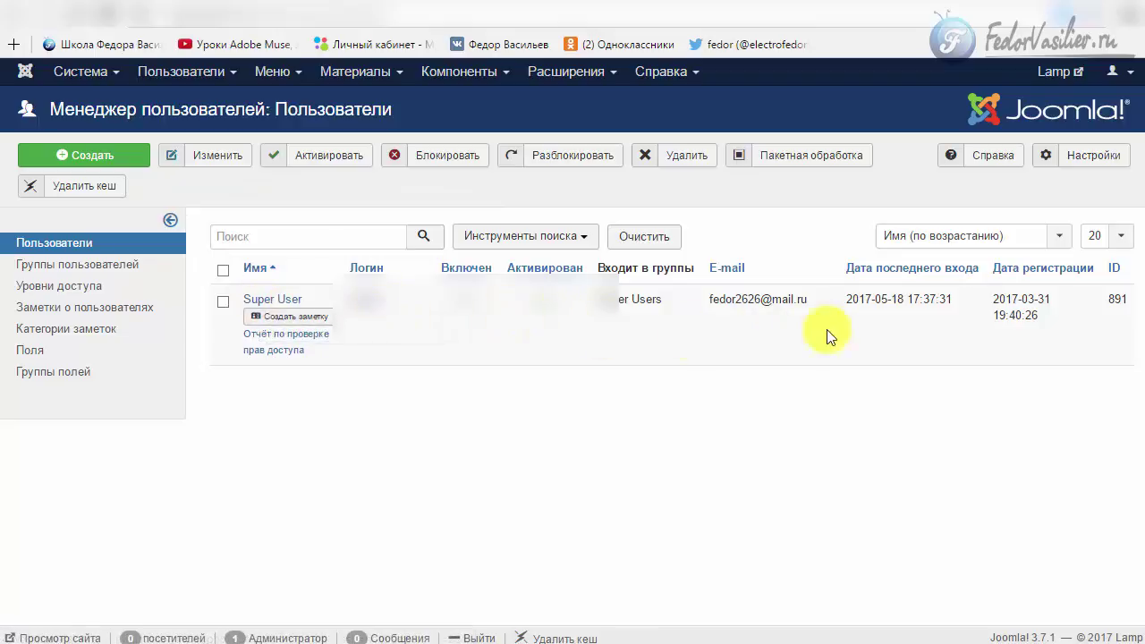
click(290, 306)
Examine the display name, login and password fields in the Super User profile.
drag(258, 363, 147, 376)
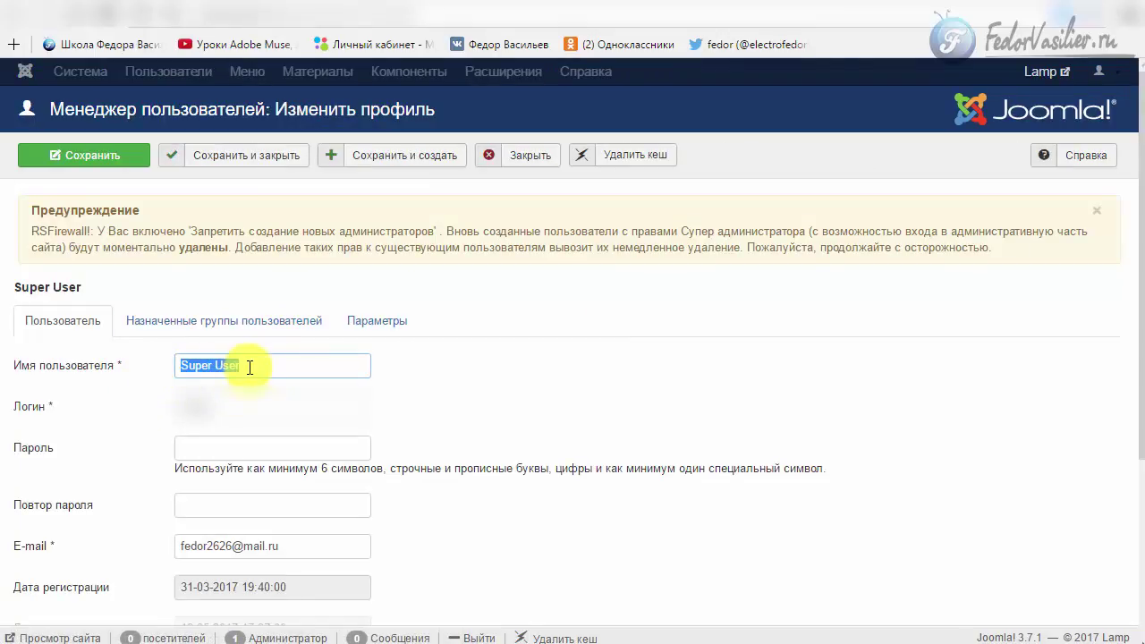
drag(265, 363, 183, 364)
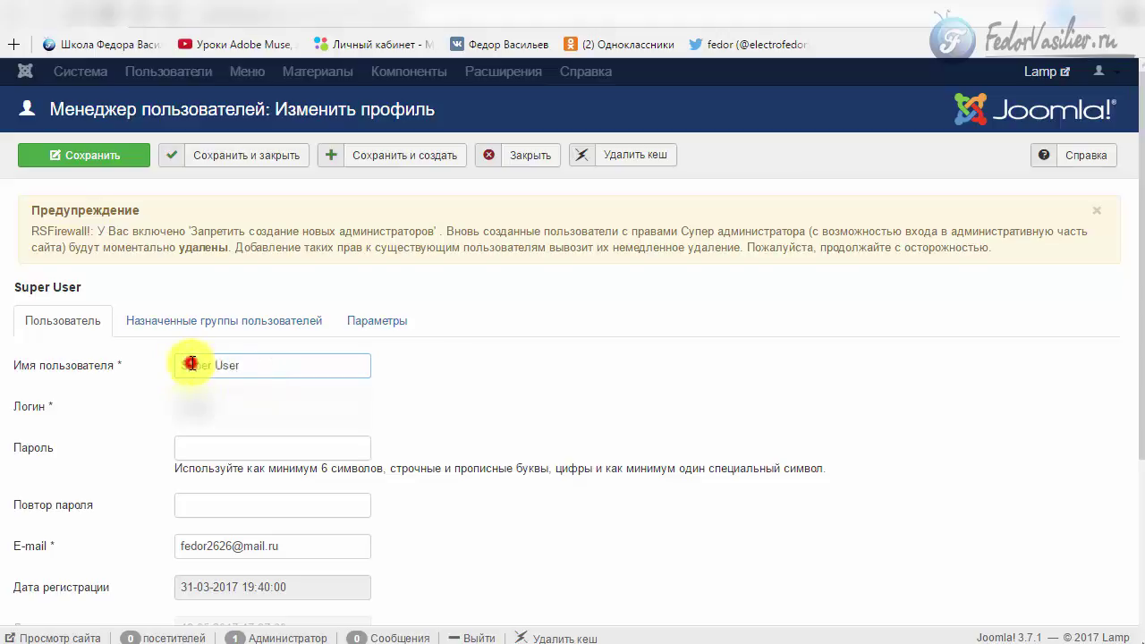
drag(261, 358, 168, 359)
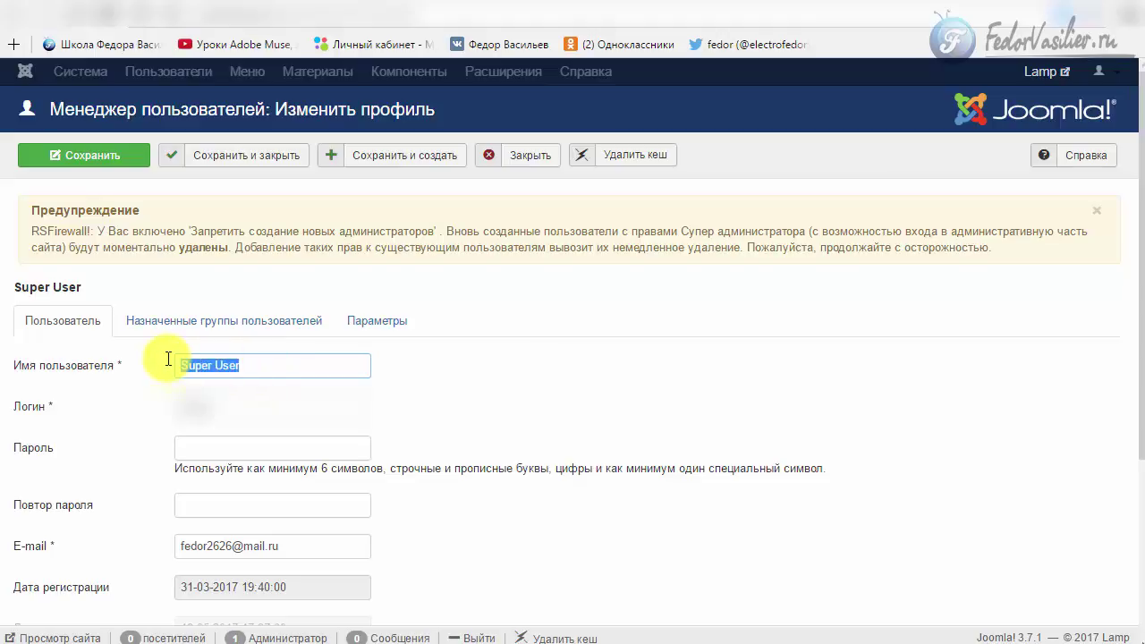
drag(273, 361, 151, 347)
drag(259, 362, 163, 365)
click(280, 365)
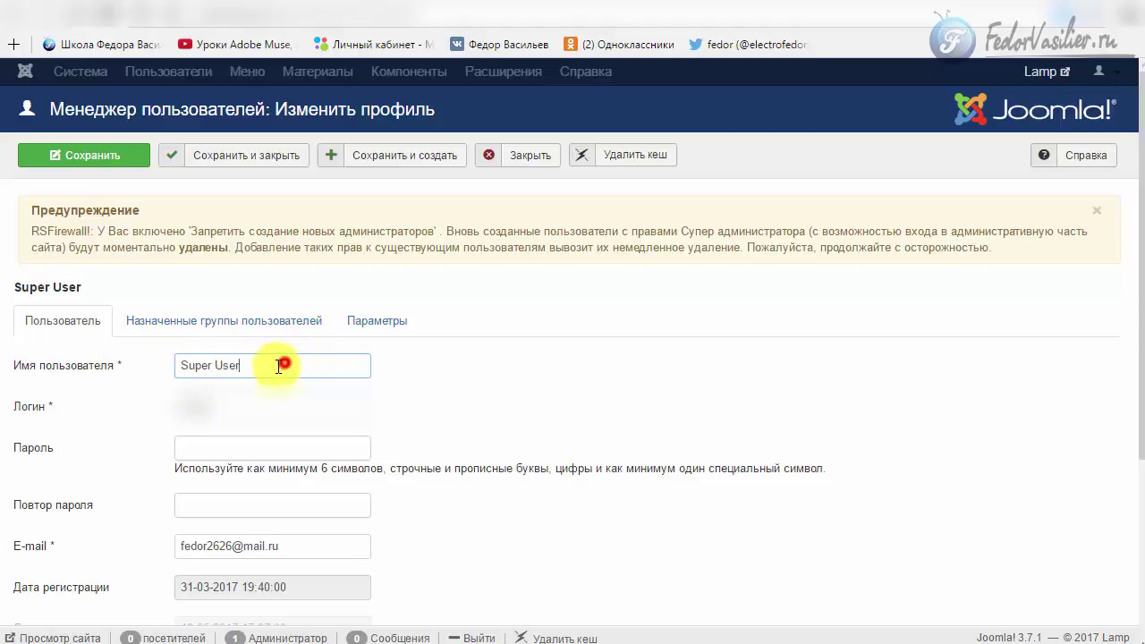
mouse_move(46, 413)
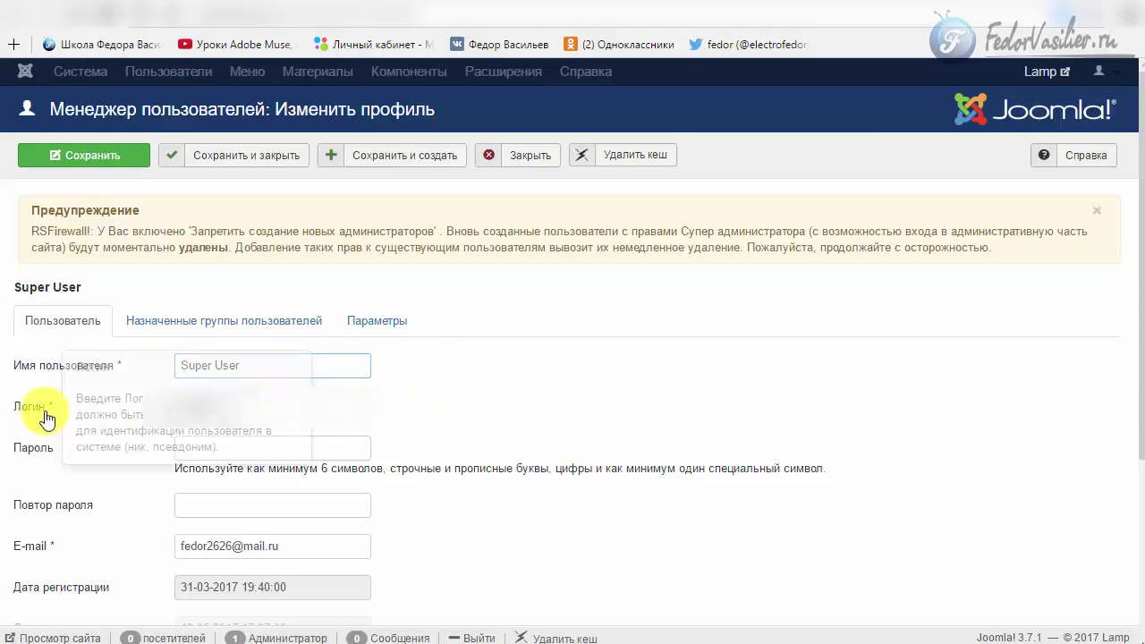
click(243, 404)
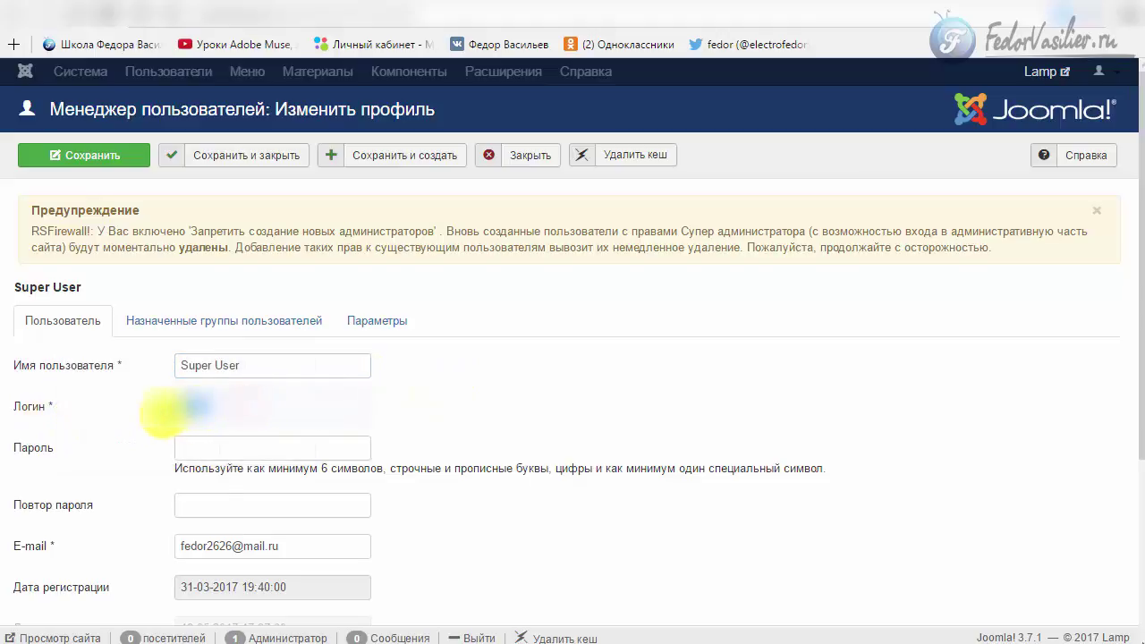
click(415, 385)
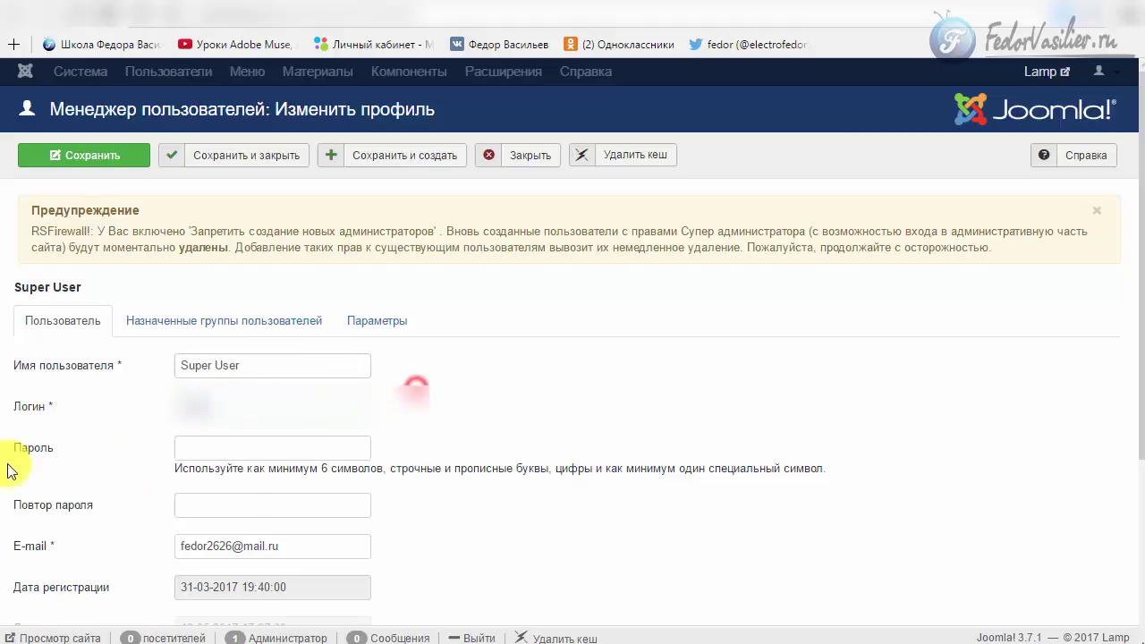
mouse_move(38, 461)
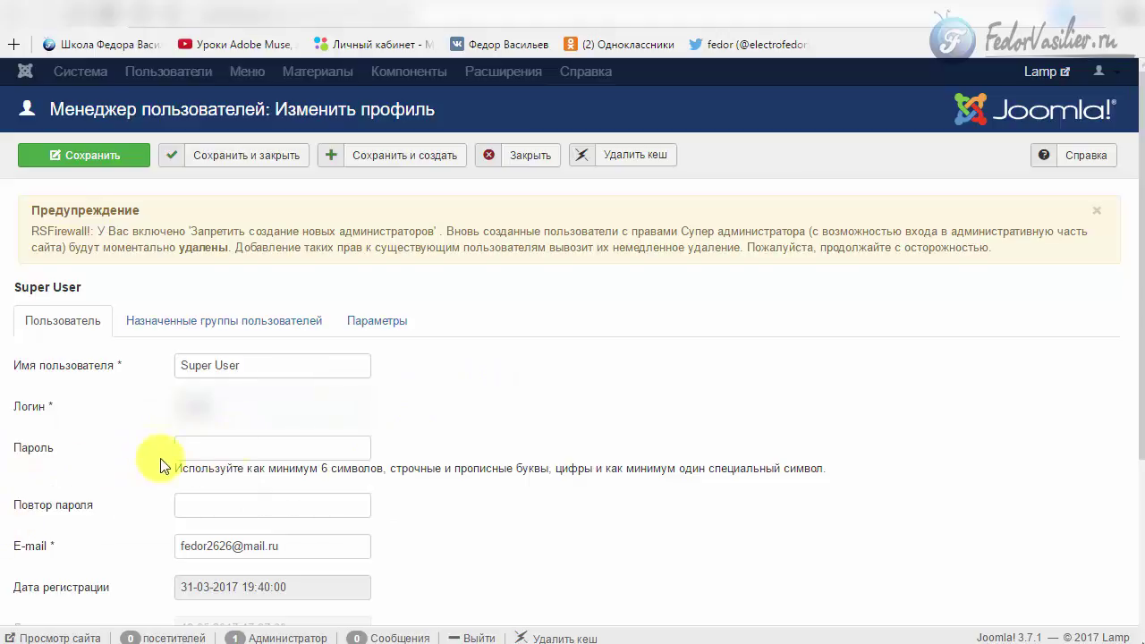
click(232, 441)
click(110, 447)
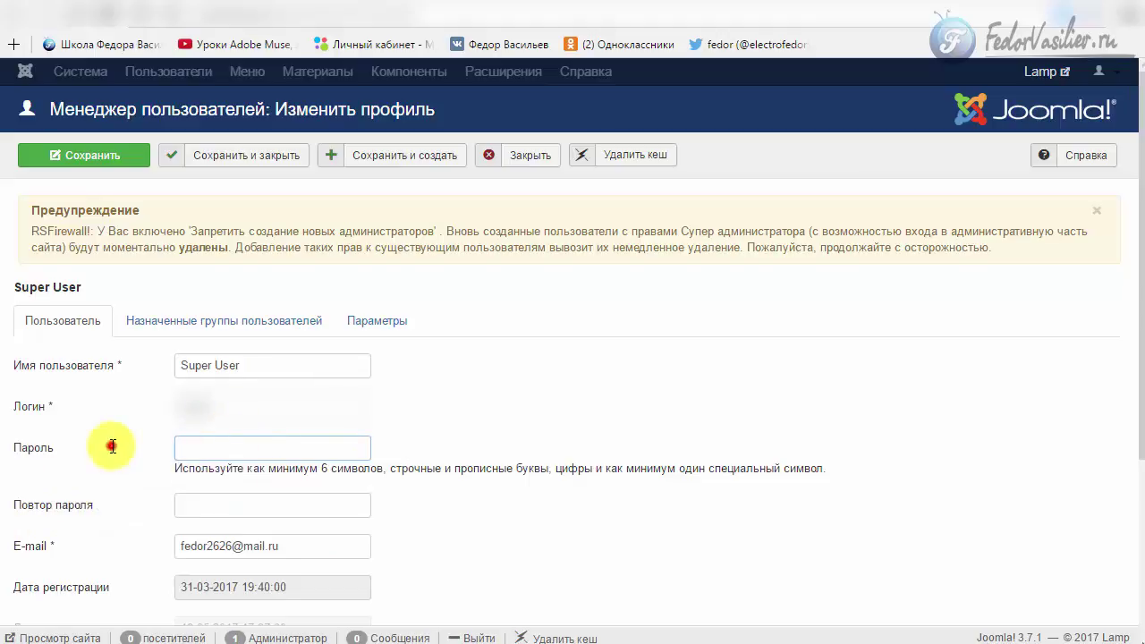
mouse_move(173, 520)
click(211, 508)
click(488, 408)
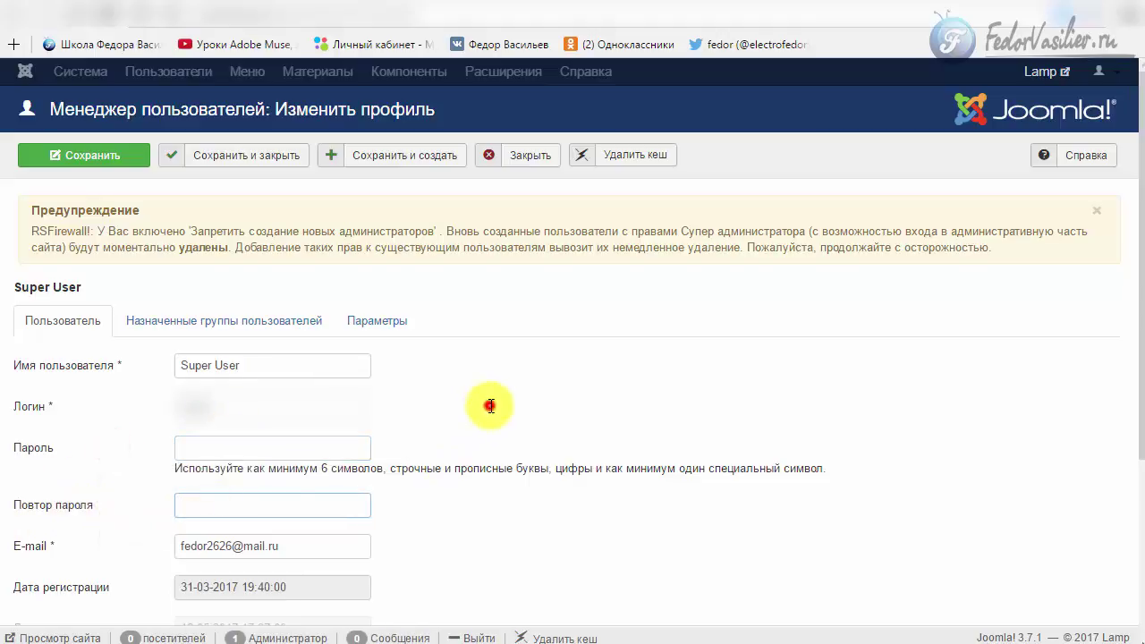
Examine the e-mail field in the Super User profile.
drag(293, 543, 150, 555)
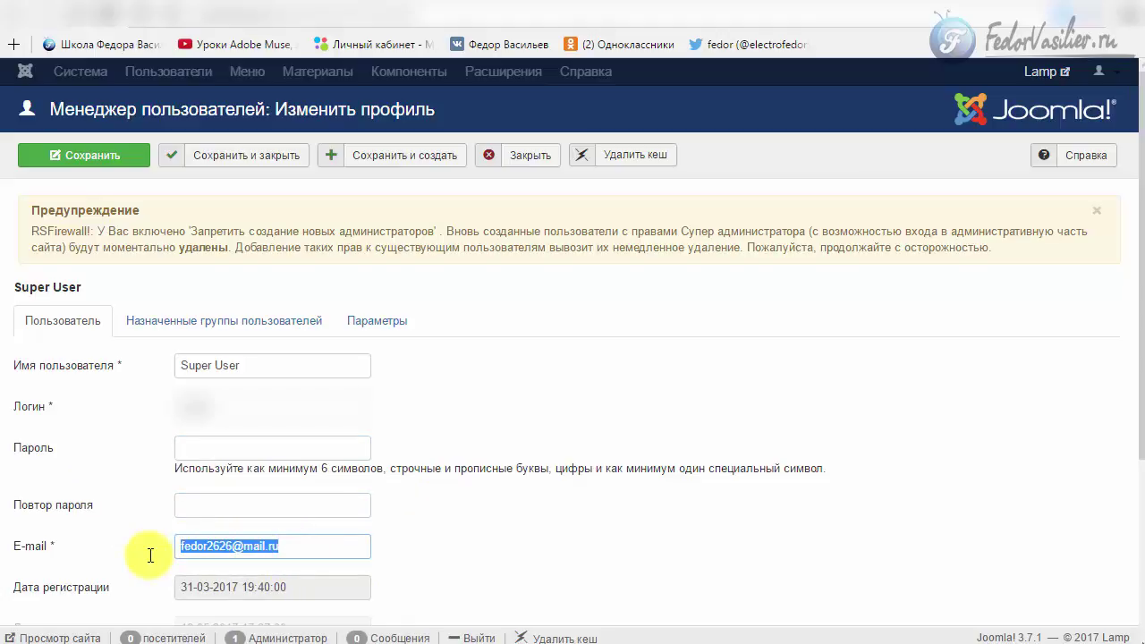
click(298, 547)
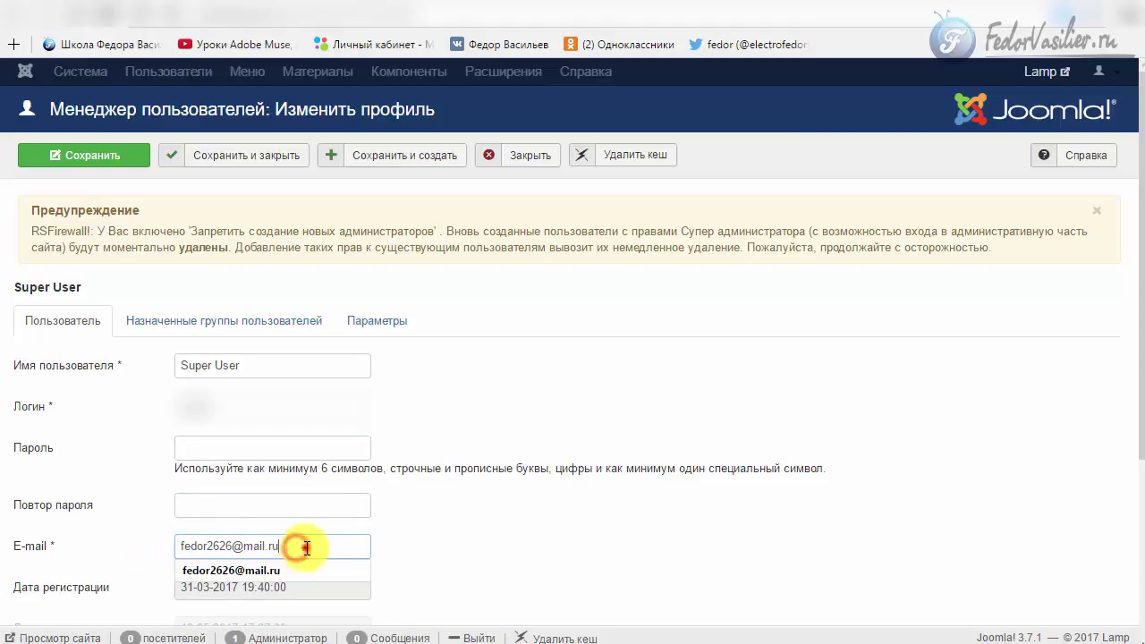
drag(304, 545, 149, 535)
click(438, 544)
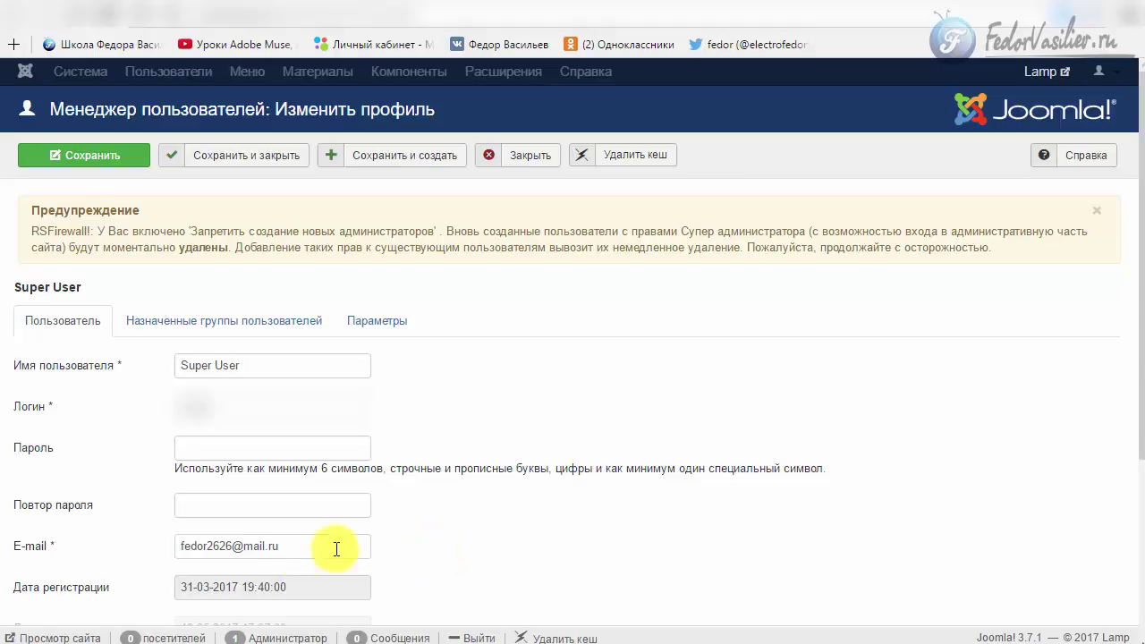
drag(301, 546, 175, 560)
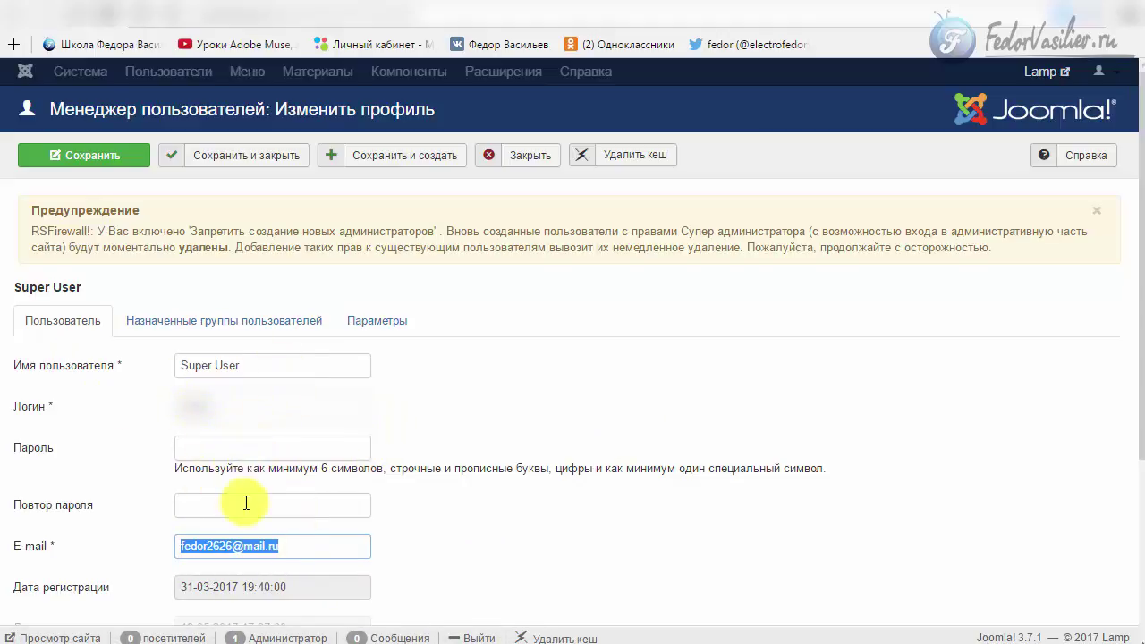
click(317, 549)
drag(327, 546, 158, 545)
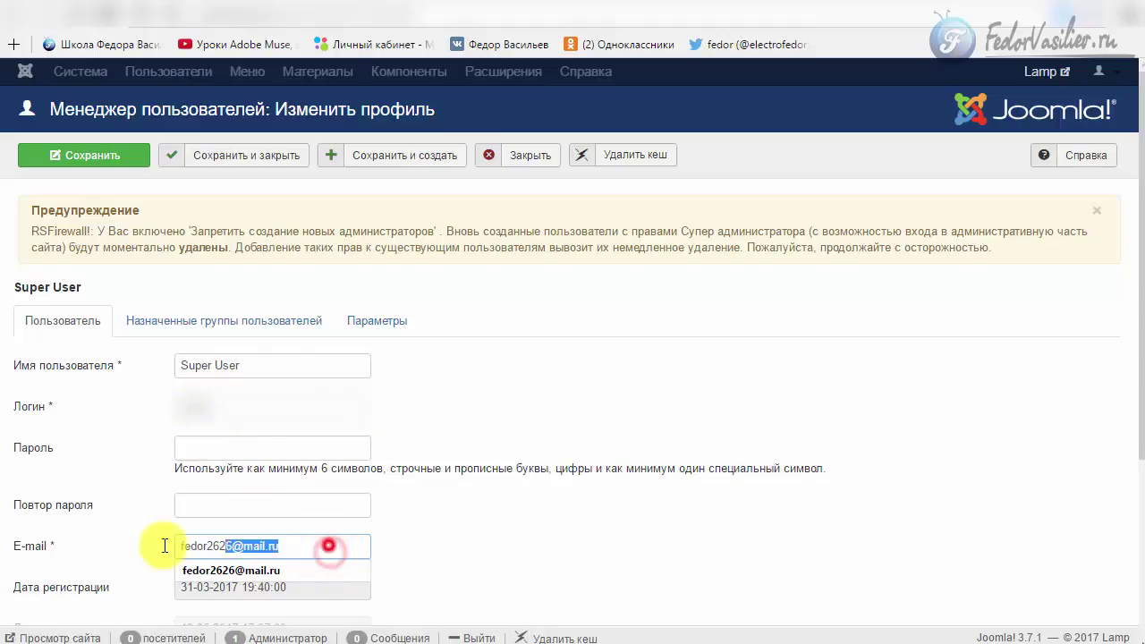
click(498, 541)
drag(350, 544, 165, 545)
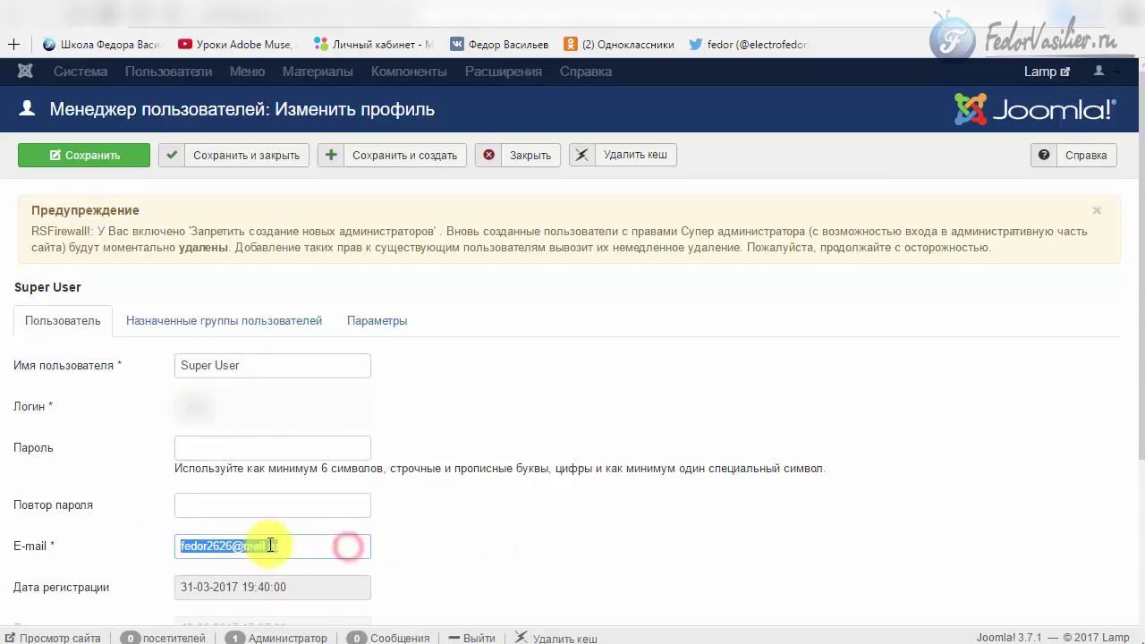
click(427, 534)
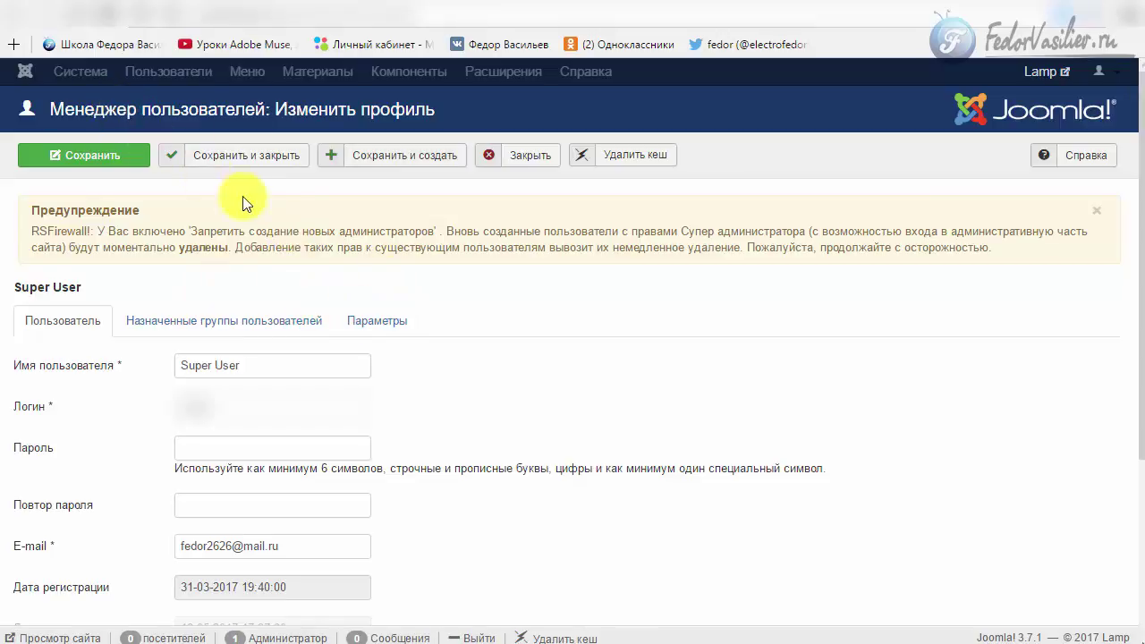
Close the Super User profile without saving and return to the RSFirewall! system overview.
click(501, 155)
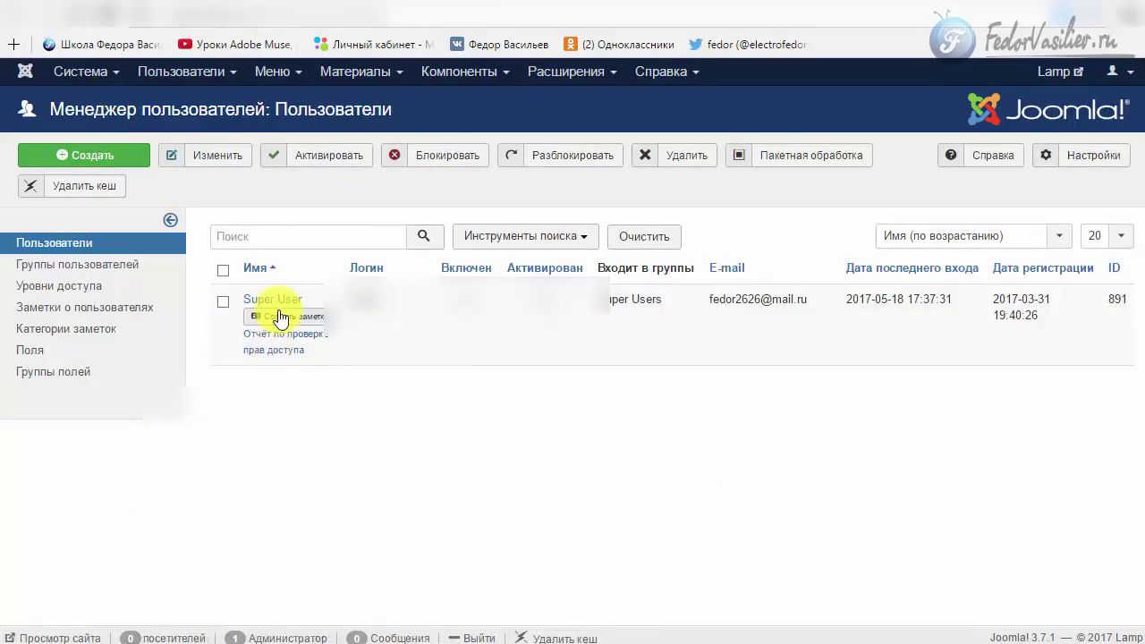
click(459, 77)
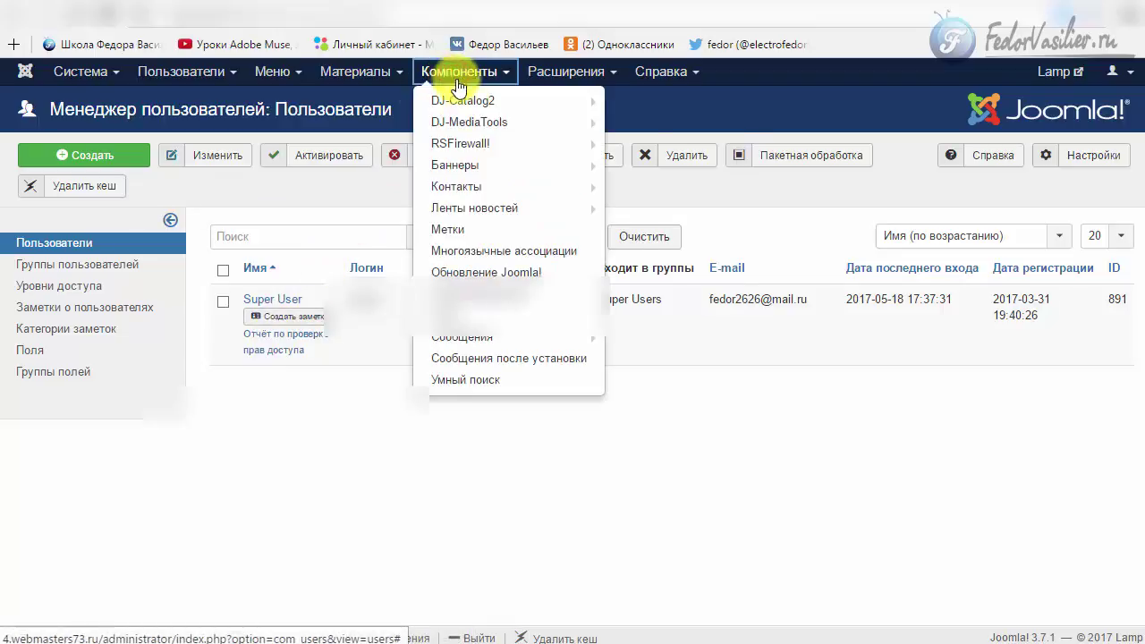
click(482, 143)
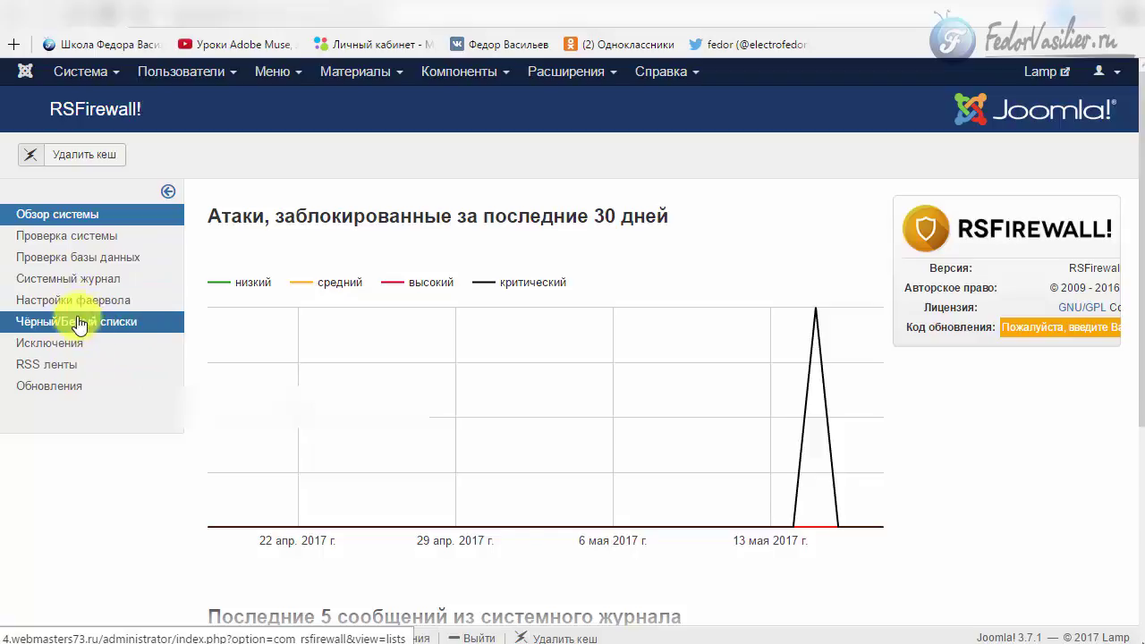
Open the global configuration (Общие настройки) and show the mail settings (Настройка почты) in its server section.
click(97, 78)
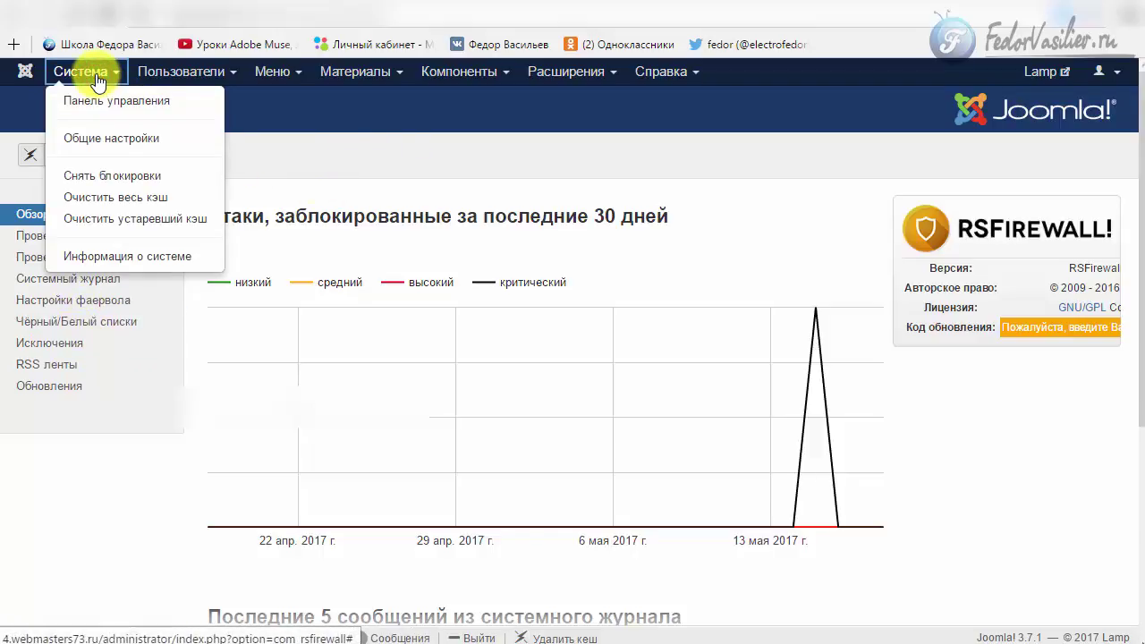
click(124, 137)
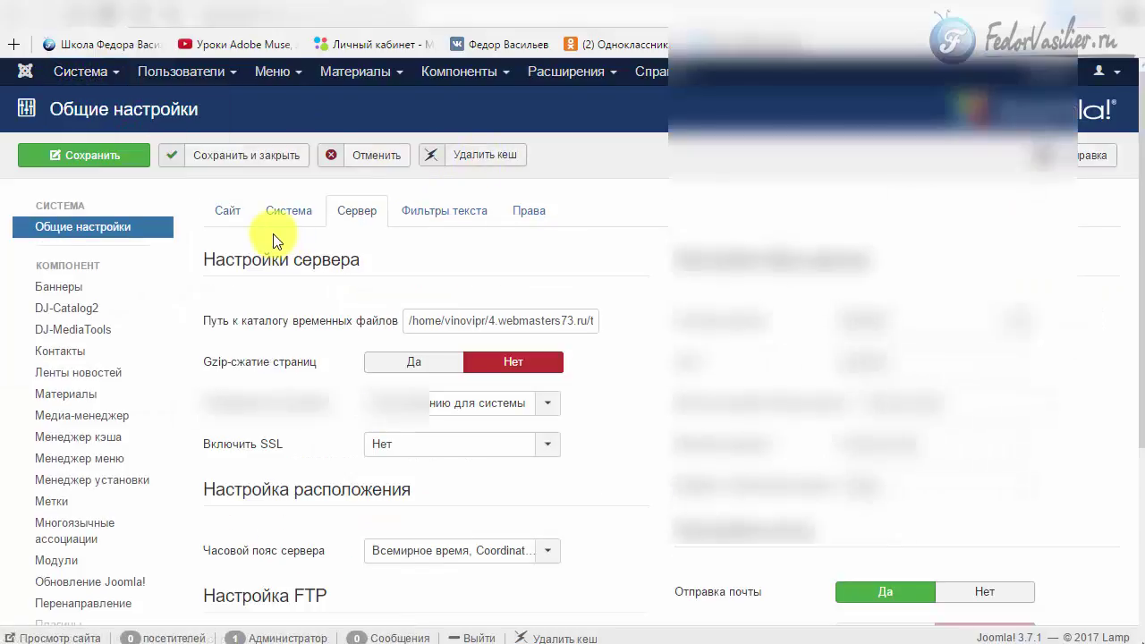
scroll(298, 291, down, 3)
scroll(295, 274, up, 3)
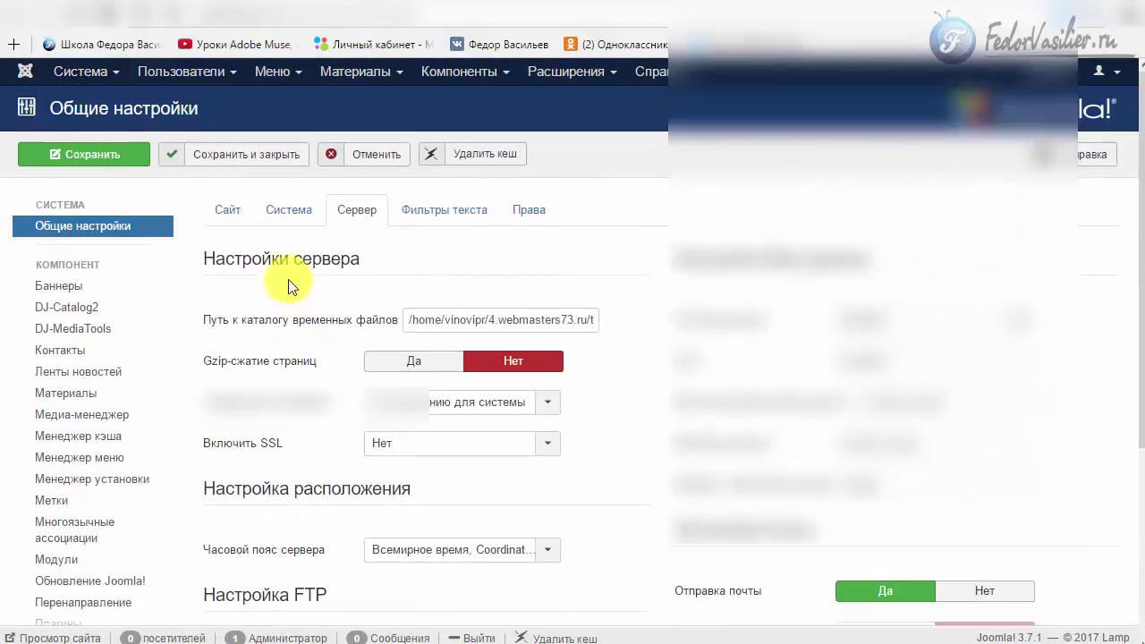
click(352, 217)
click(312, 213)
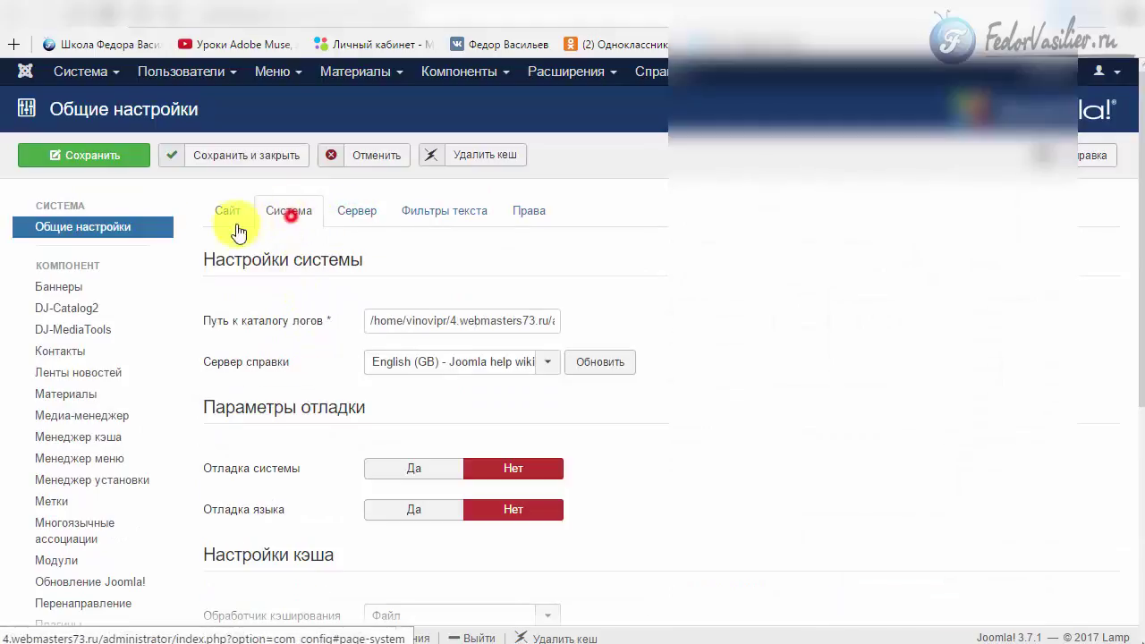
click(225, 212)
click(349, 215)
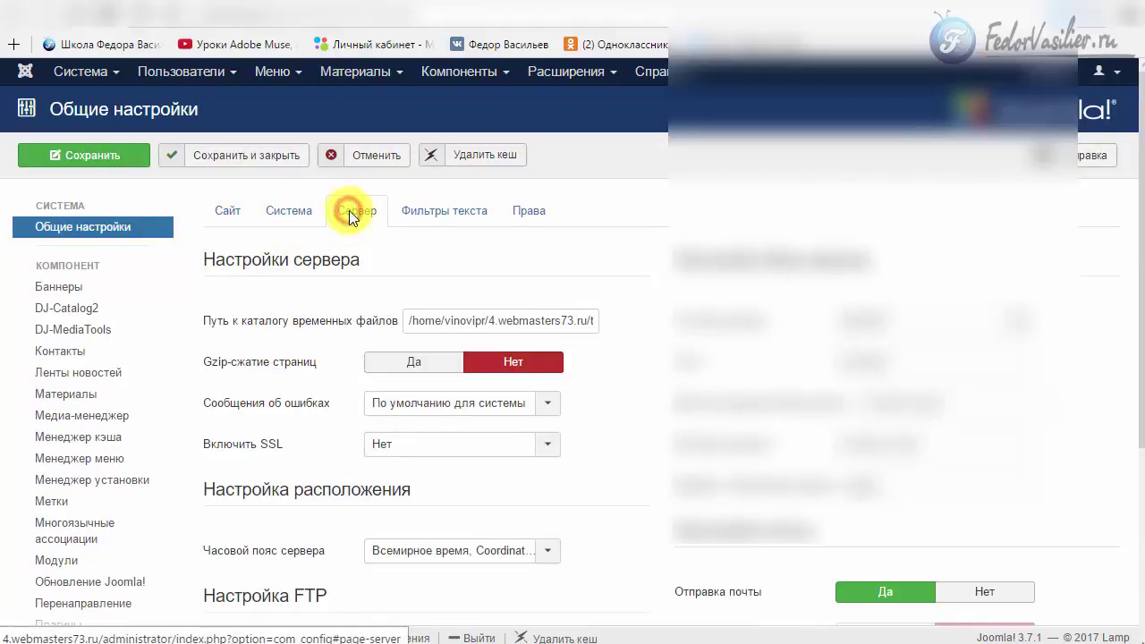
scroll(610, 257, down, 3)
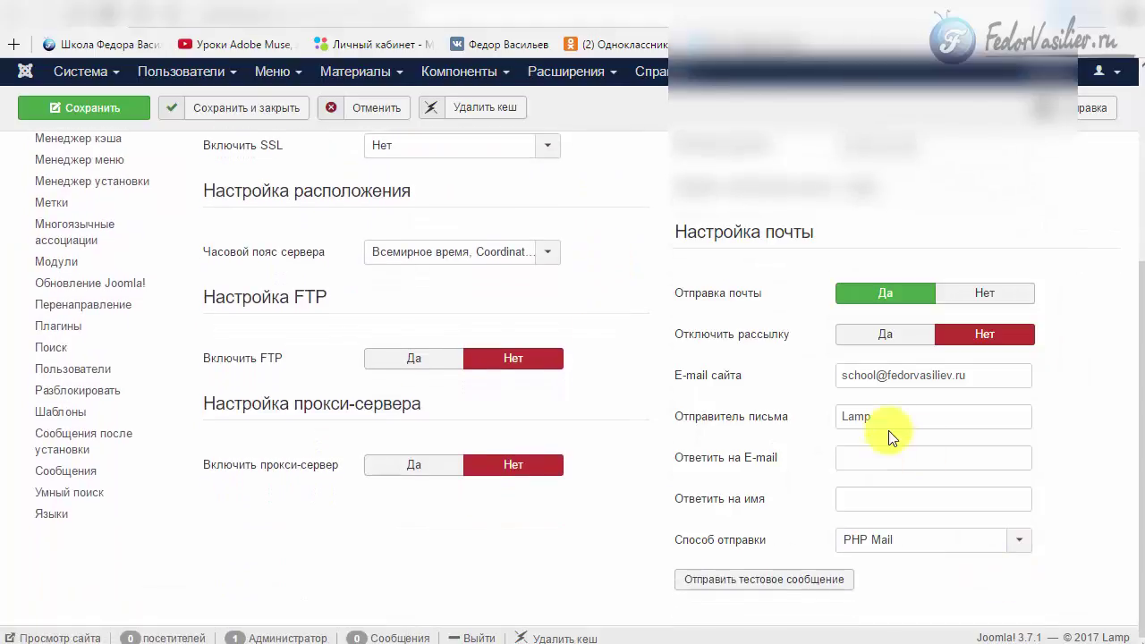
Examine the site e-mail field (E-mail сайта) in the mail settings, including its domain part.
drag(979, 375, 814, 379)
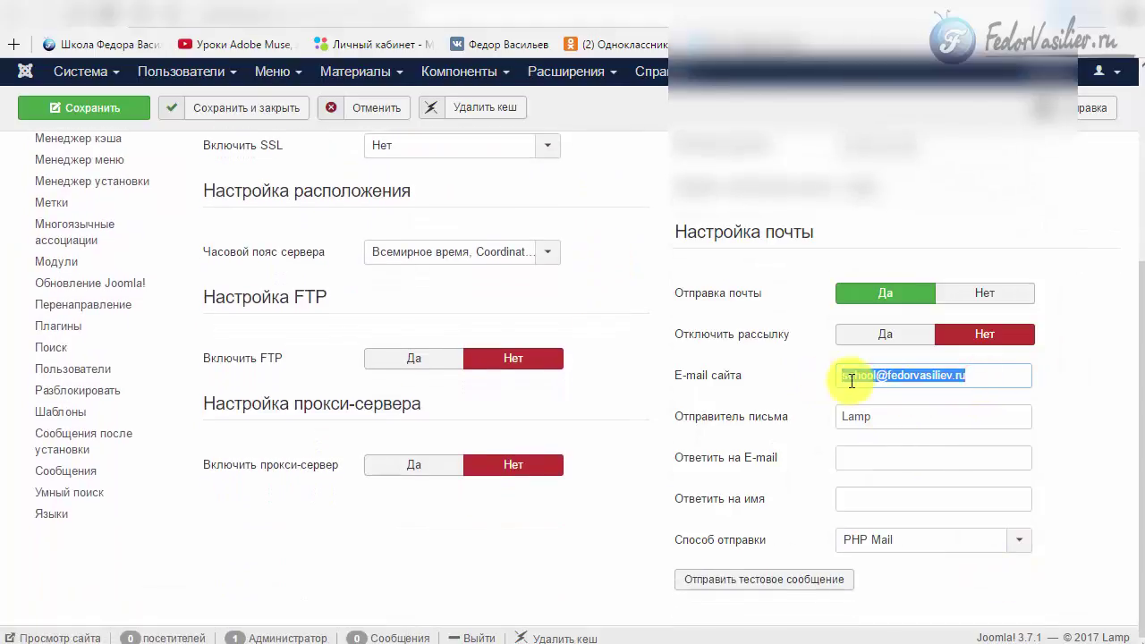
click(852, 377)
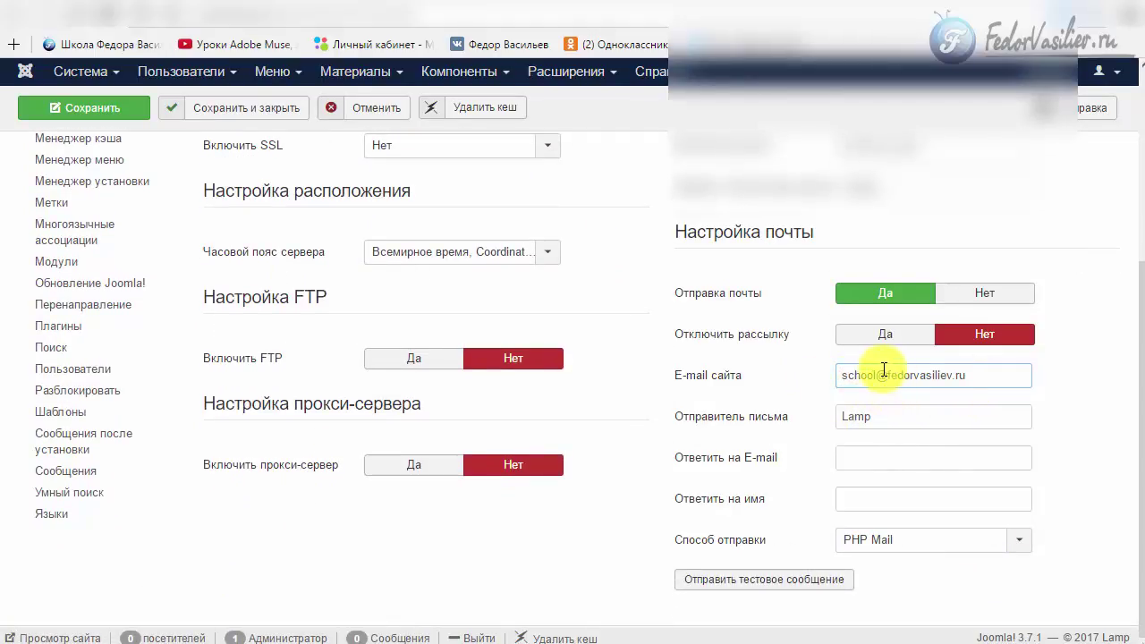
drag(888, 375, 978, 378)
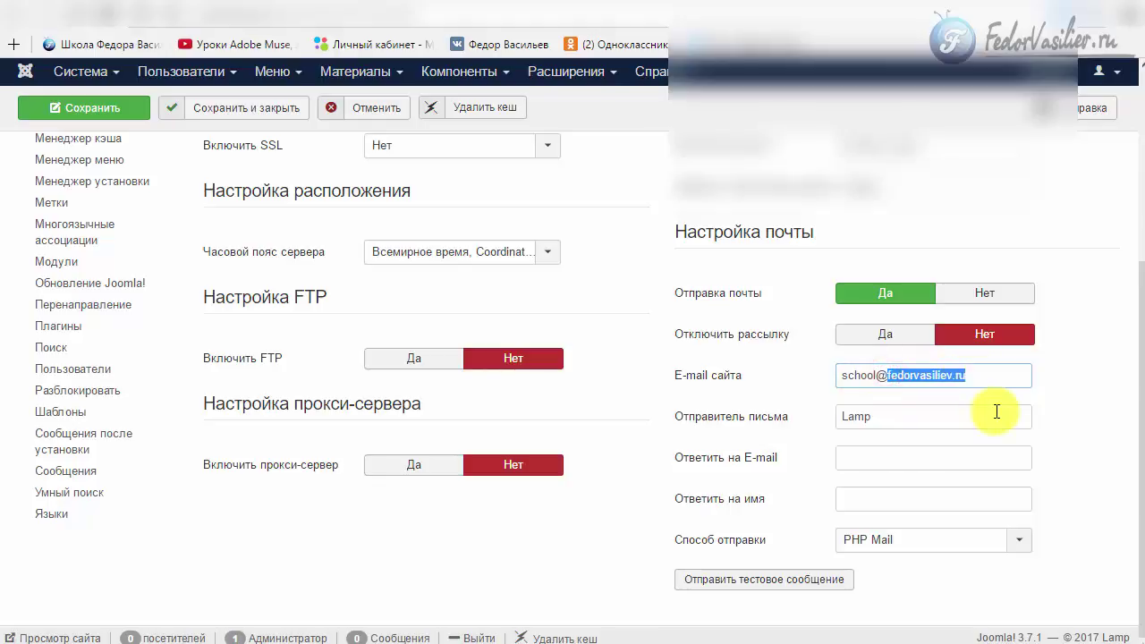
click(977, 376)
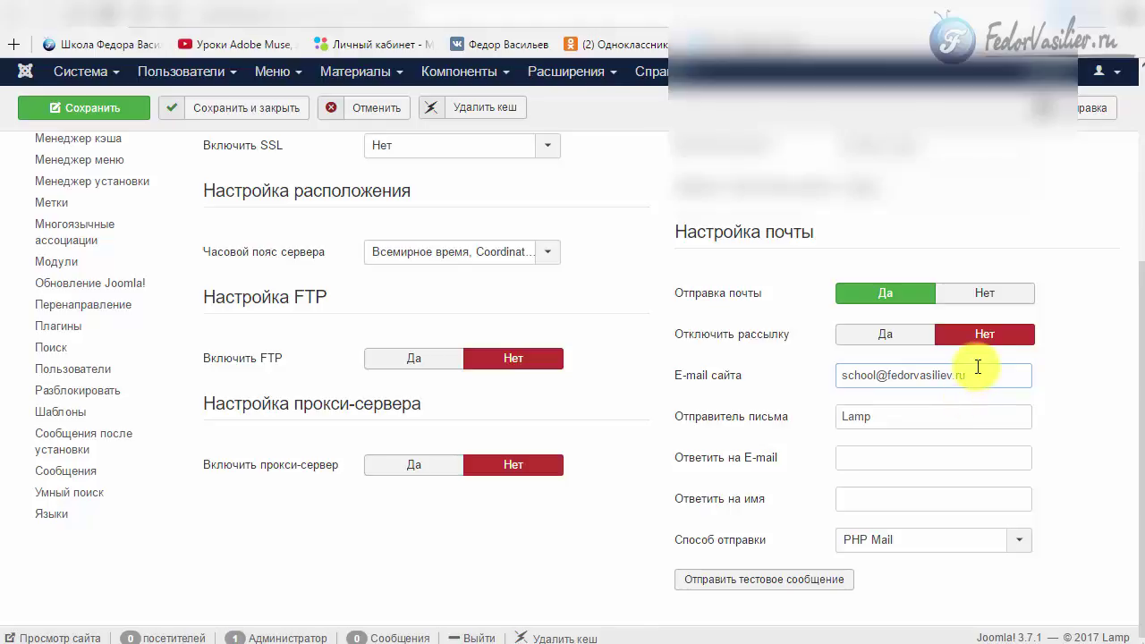
drag(887, 375, 973, 378)
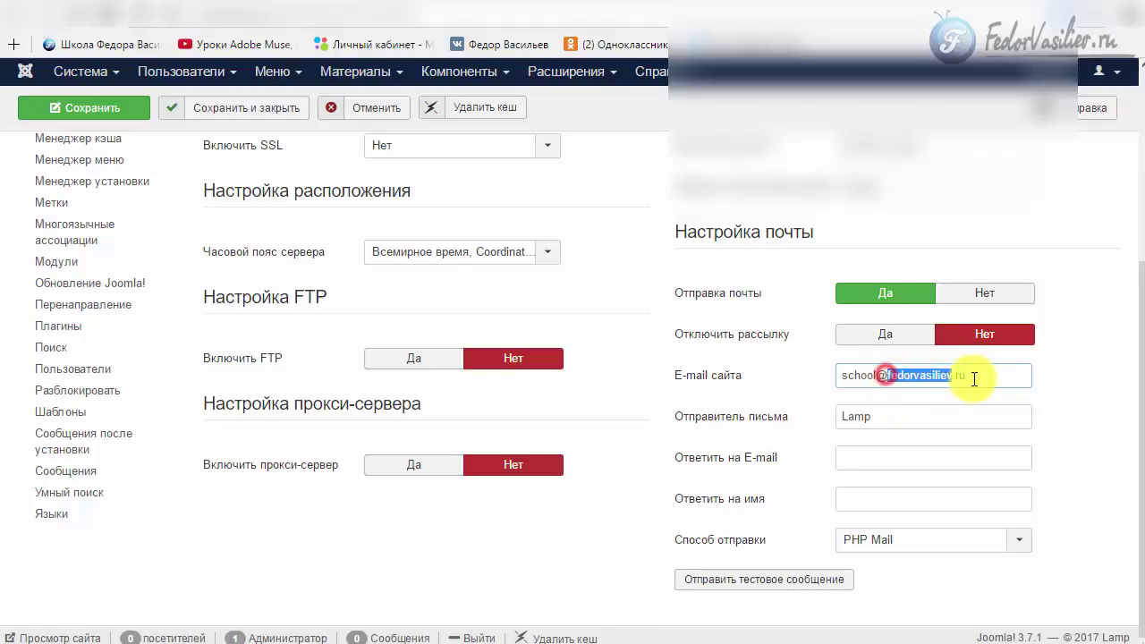
click(976, 374)
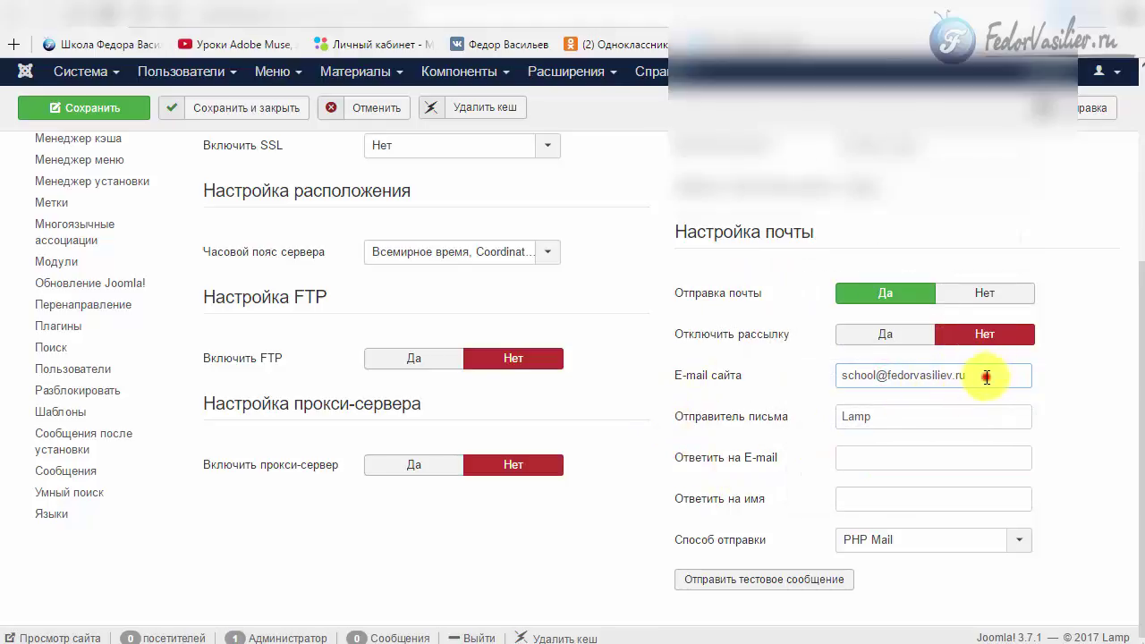
drag(985, 377, 798, 385)
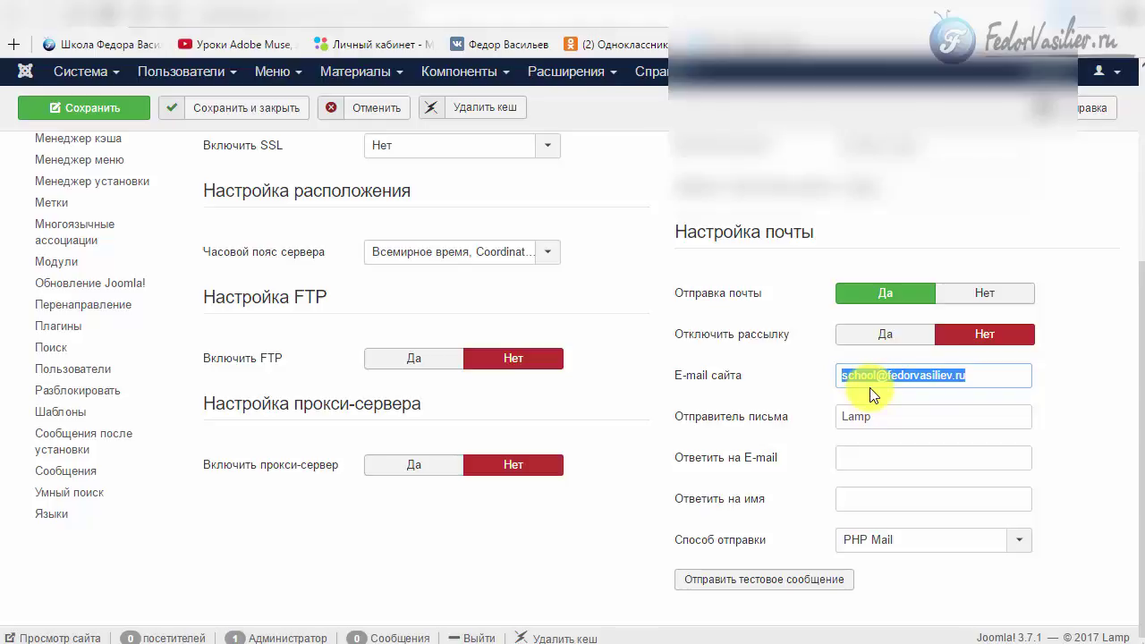
drag(986, 376, 817, 376)
click(813, 376)
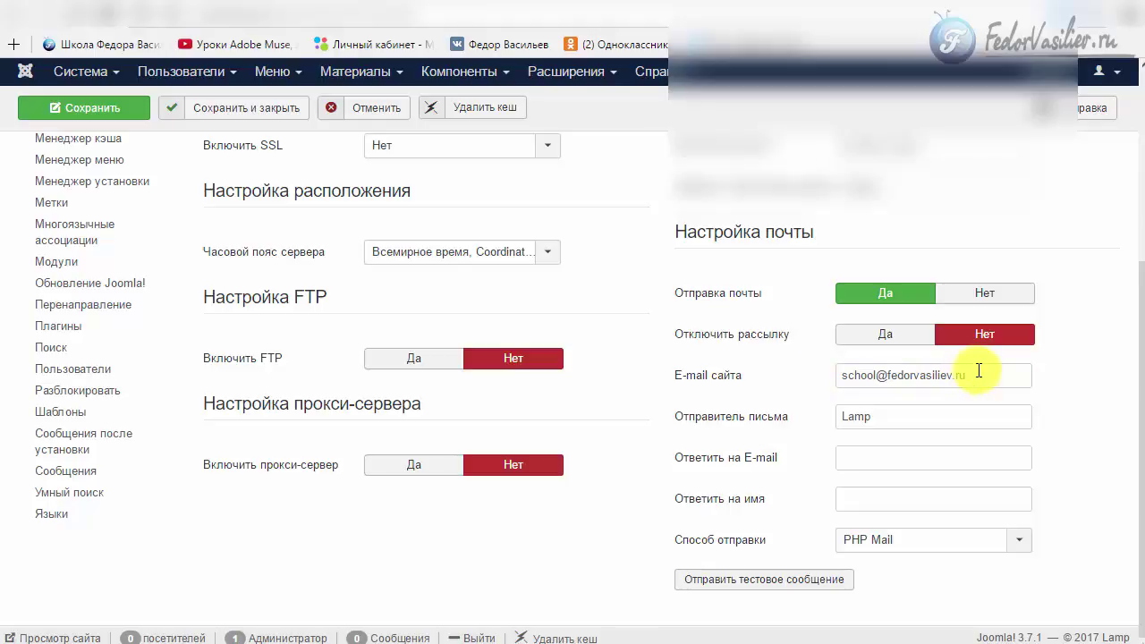
drag(979, 370, 853, 380)
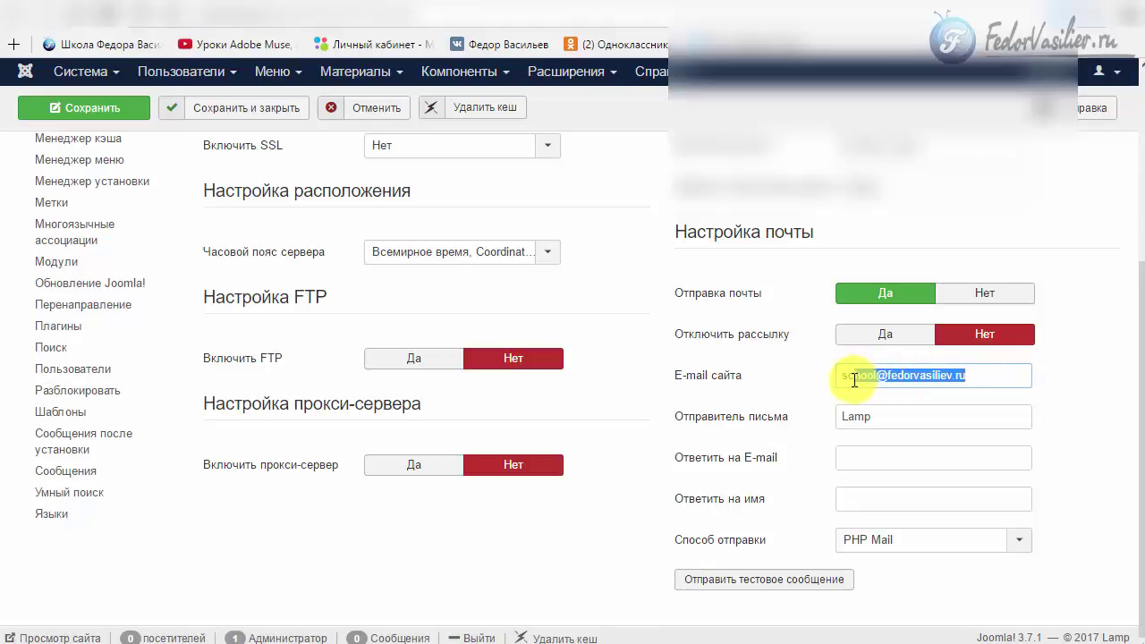
click(845, 382)
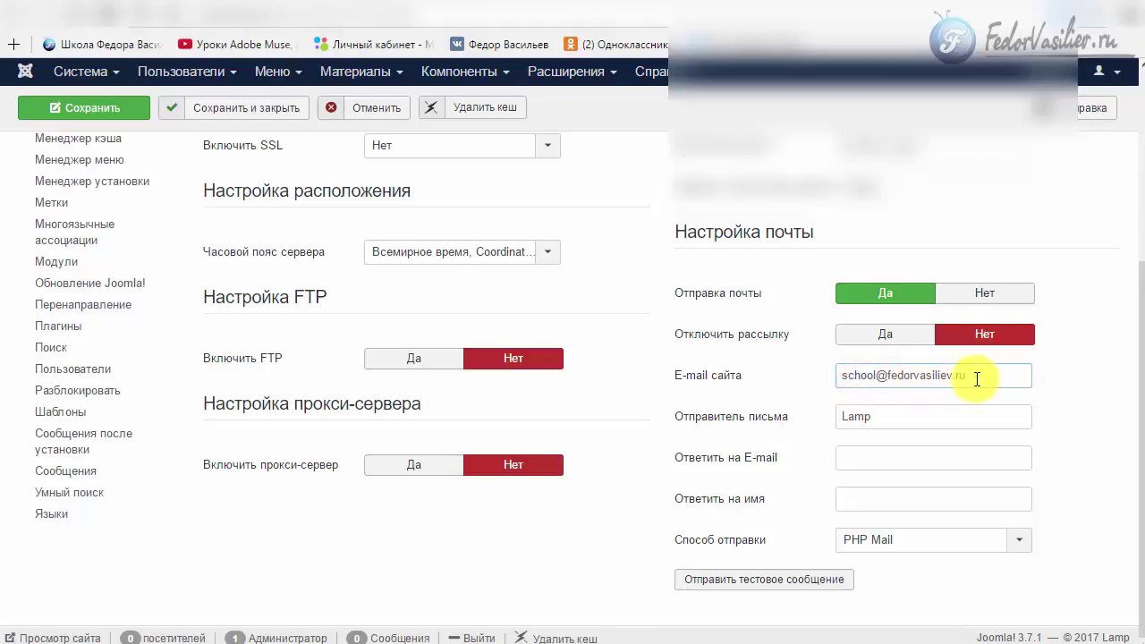
drag(979, 376, 792, 388)
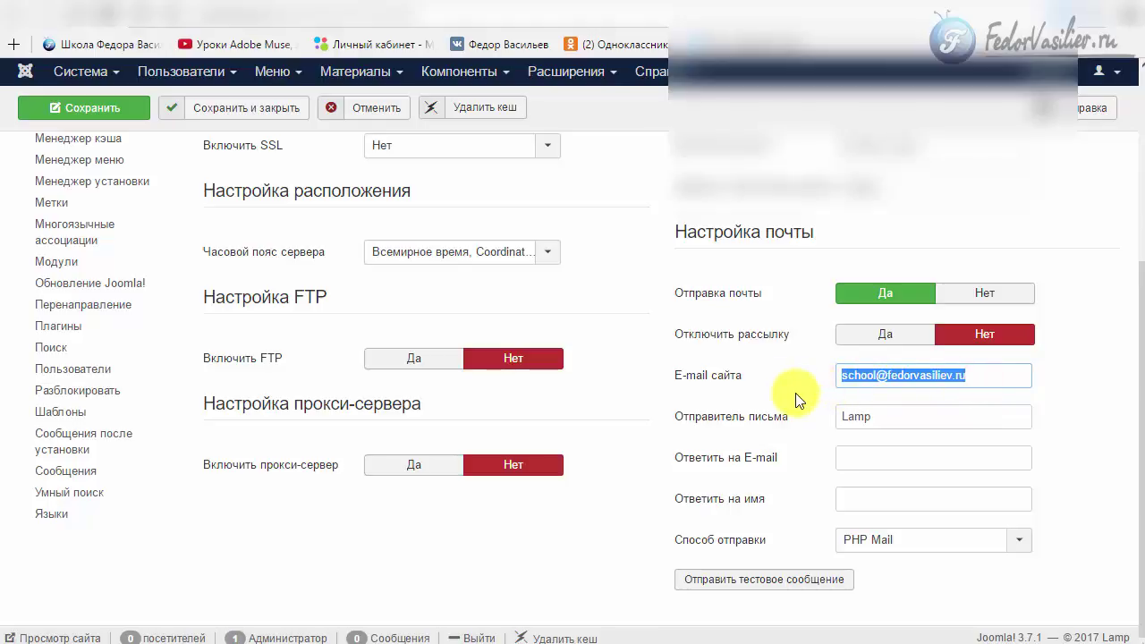
Open the site settings (Настройки сайта) of the global configuration and examine the site name field.
scroll(728, 379, up, 5)
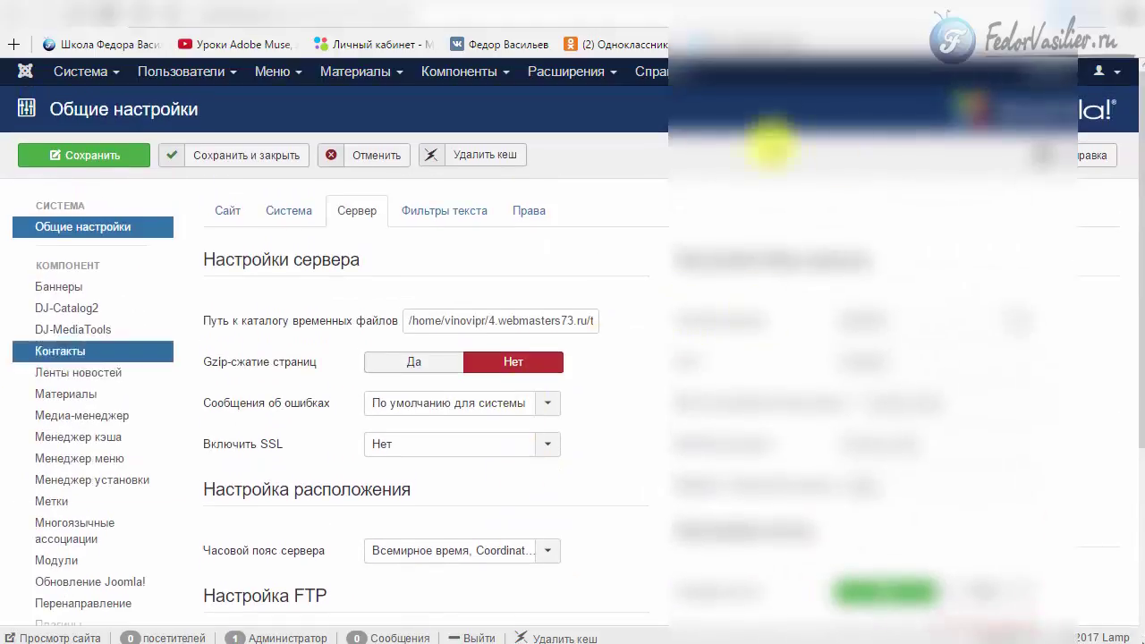
scroll(582, 256, down, 4)
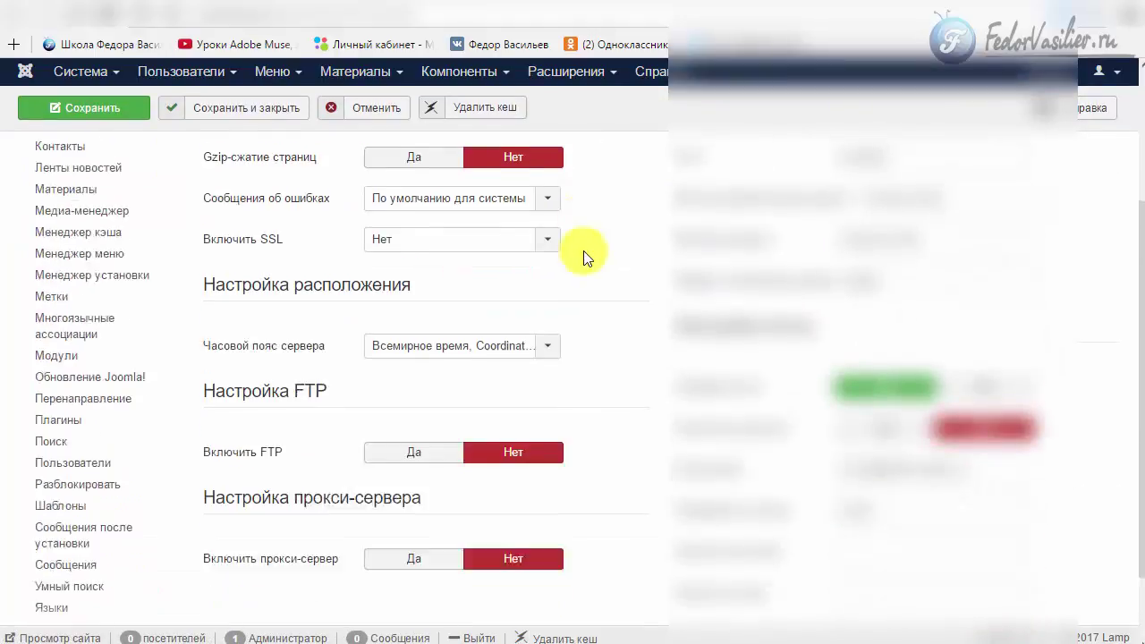
scroll(586, 257, up, 2)
scroll(583, 257, up, 2)
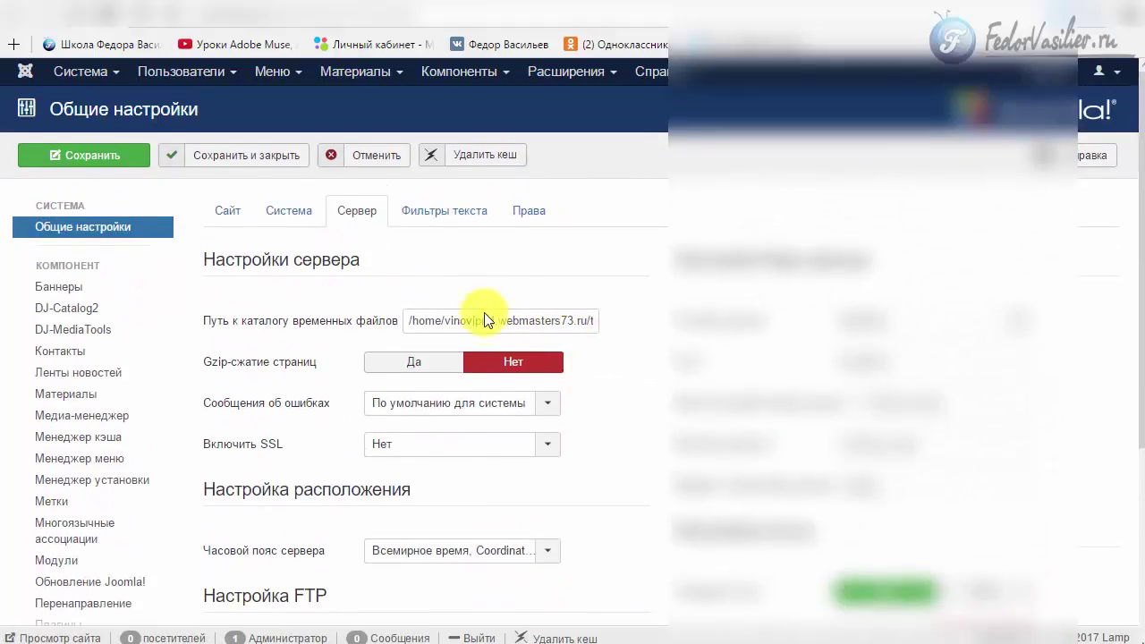
click(226, 214)
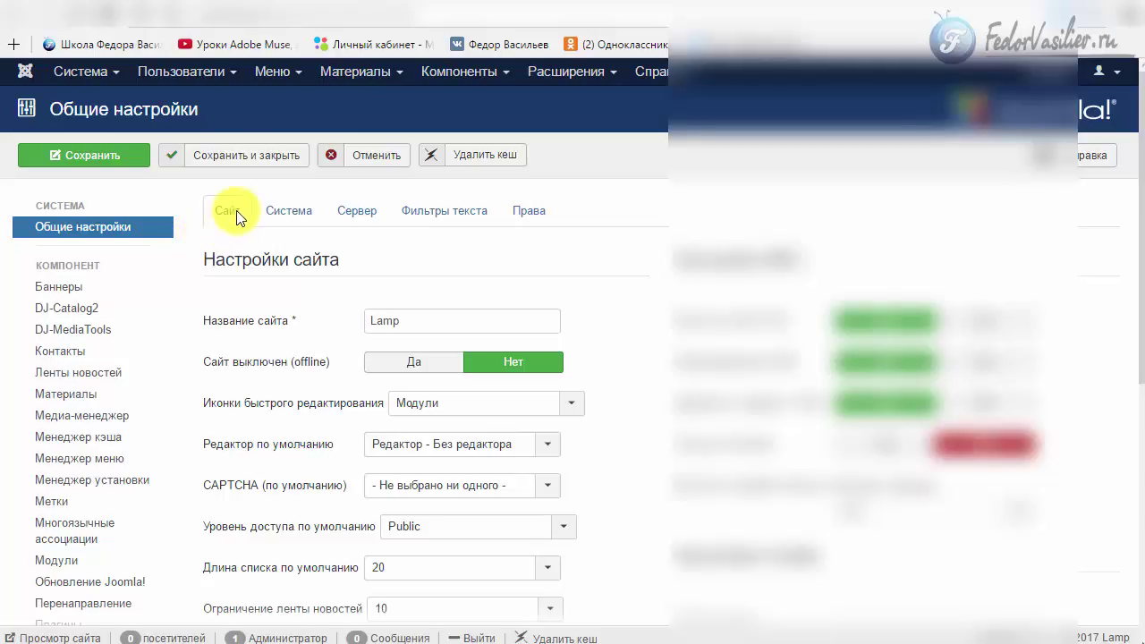
drag(421, 323, 324, 372)
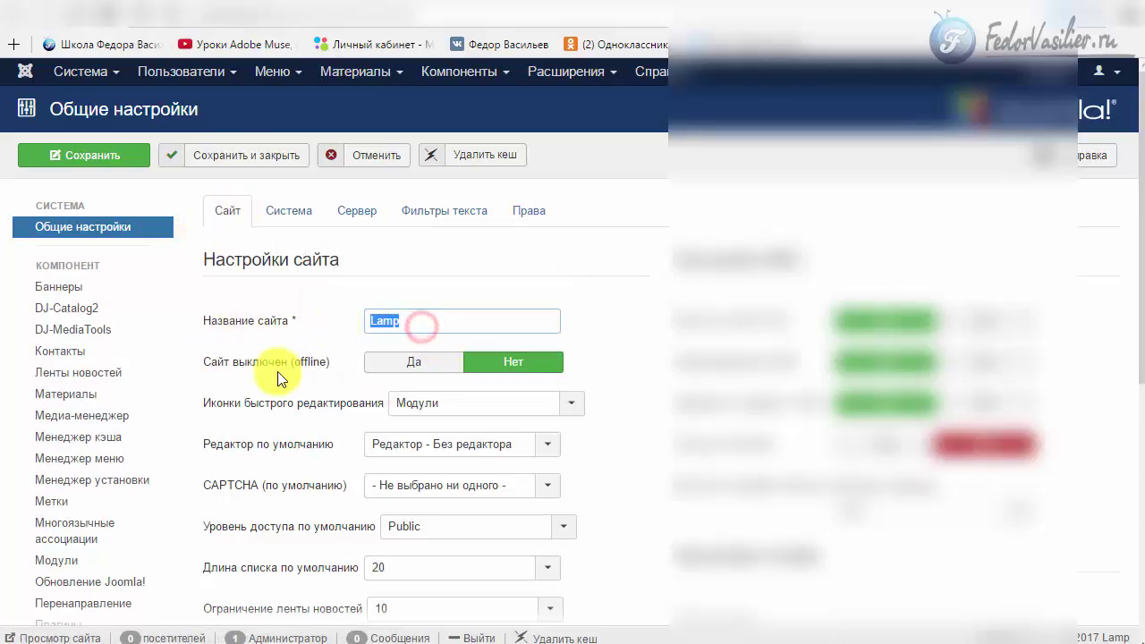
click(386, 322)
drag(451, 313, 299, 365)
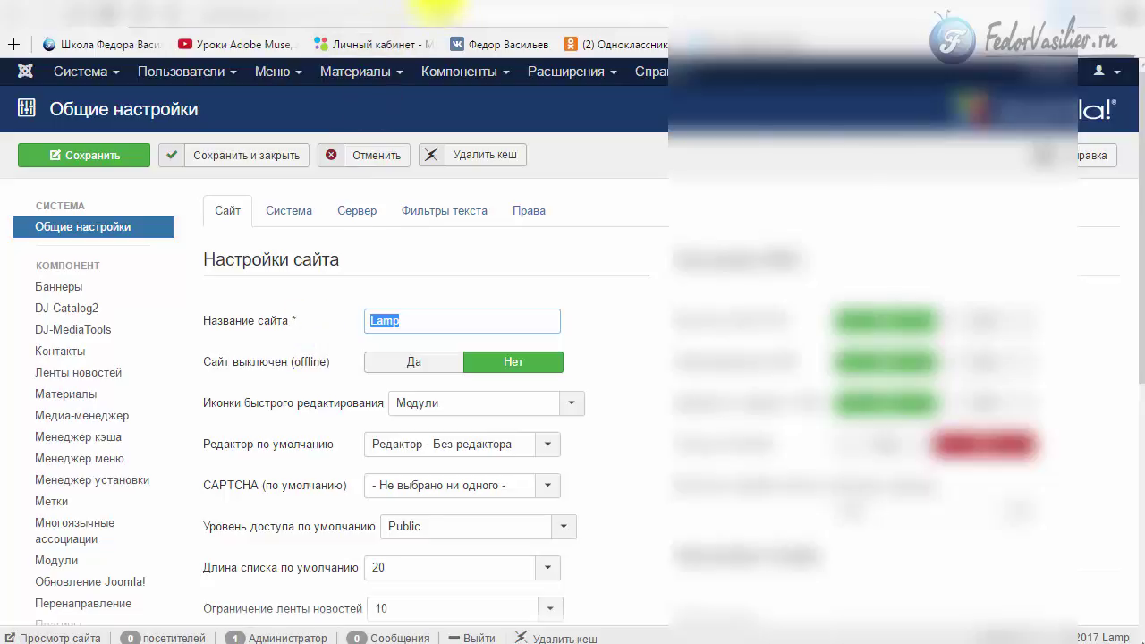
View the public lamp shop's home page, then return to the global configuration.
click(440, 13)
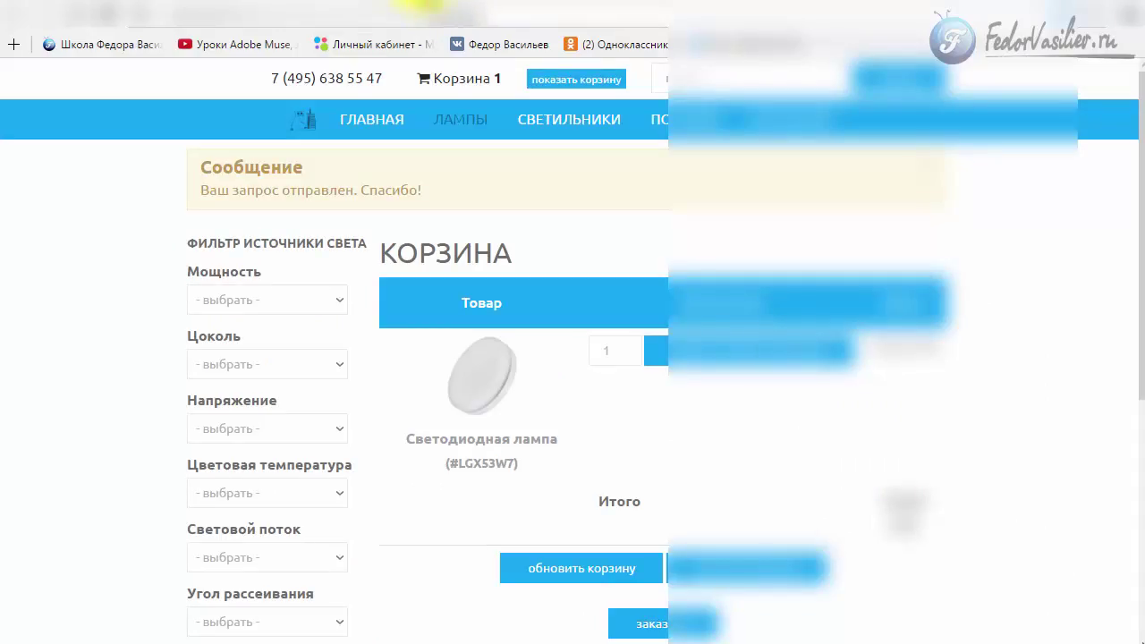
click(358, 122)
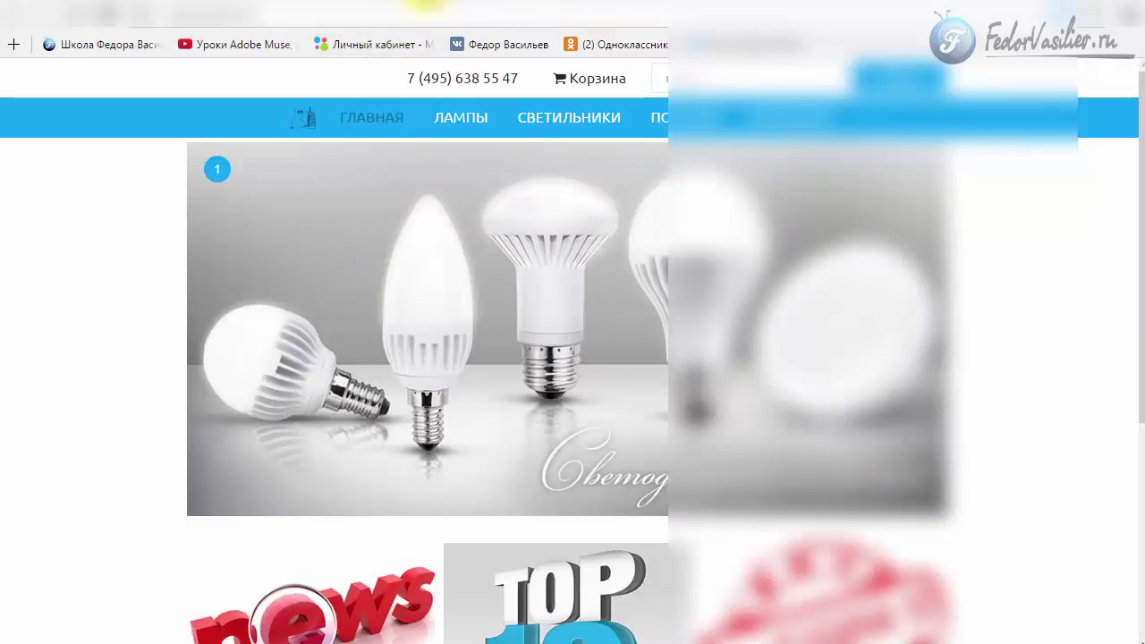
click(398, 11)
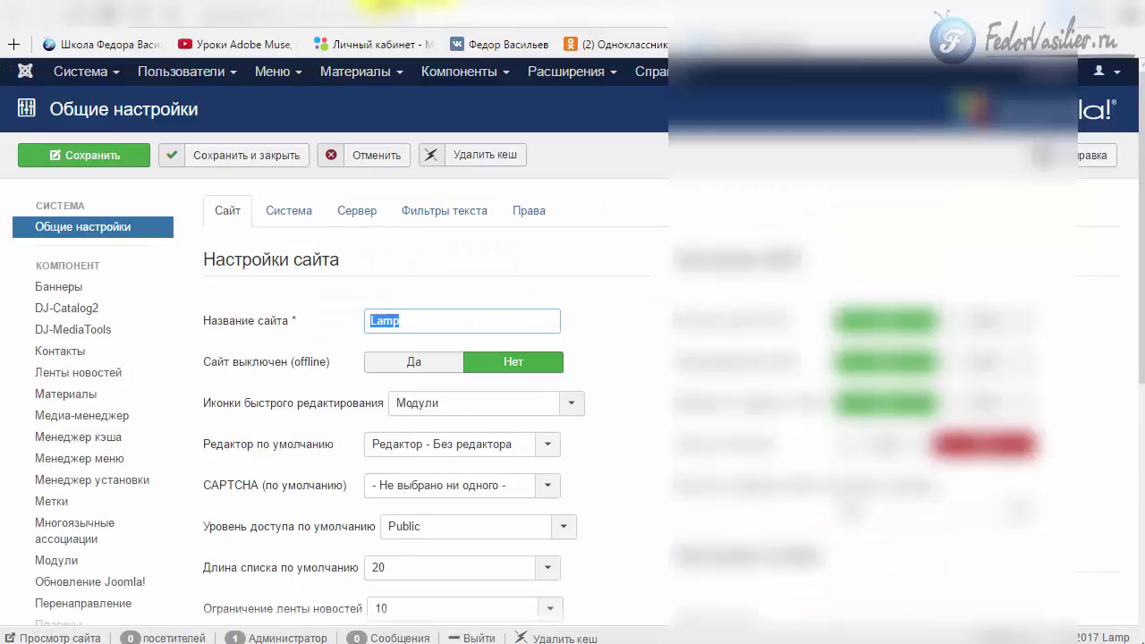
Review the site name (Название сайта) in the site settings without changing it.
click(384, 319)
drag(416, 320, 365, 320)
click(368, 320)
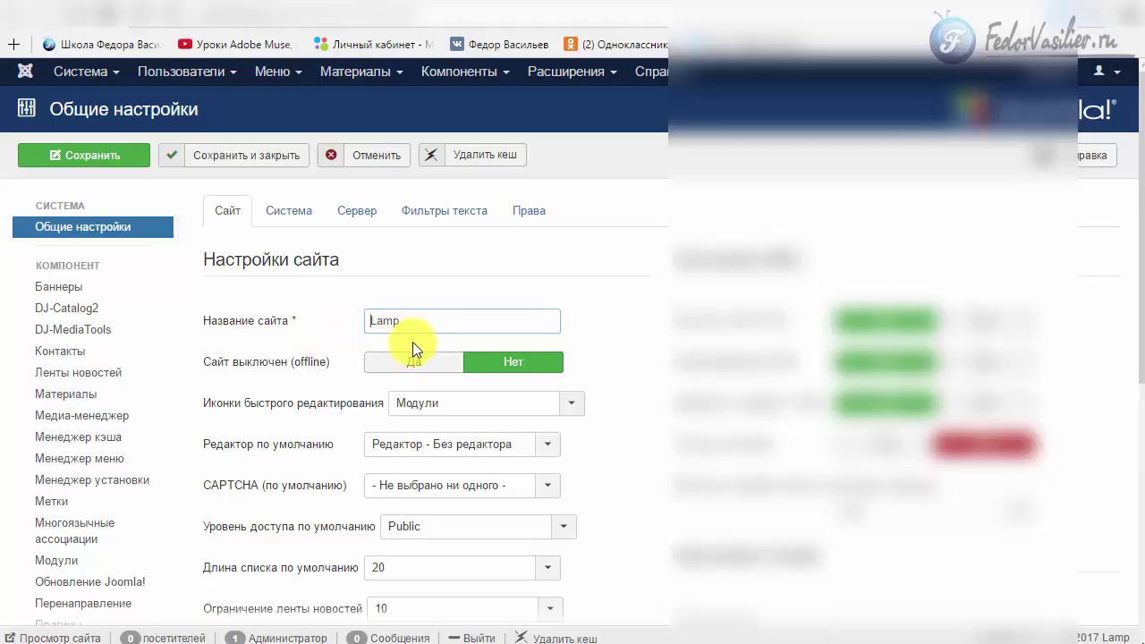
drag(431, 321, 312, 319)
click(419, 319)
drag(420, 319, 337, 314)
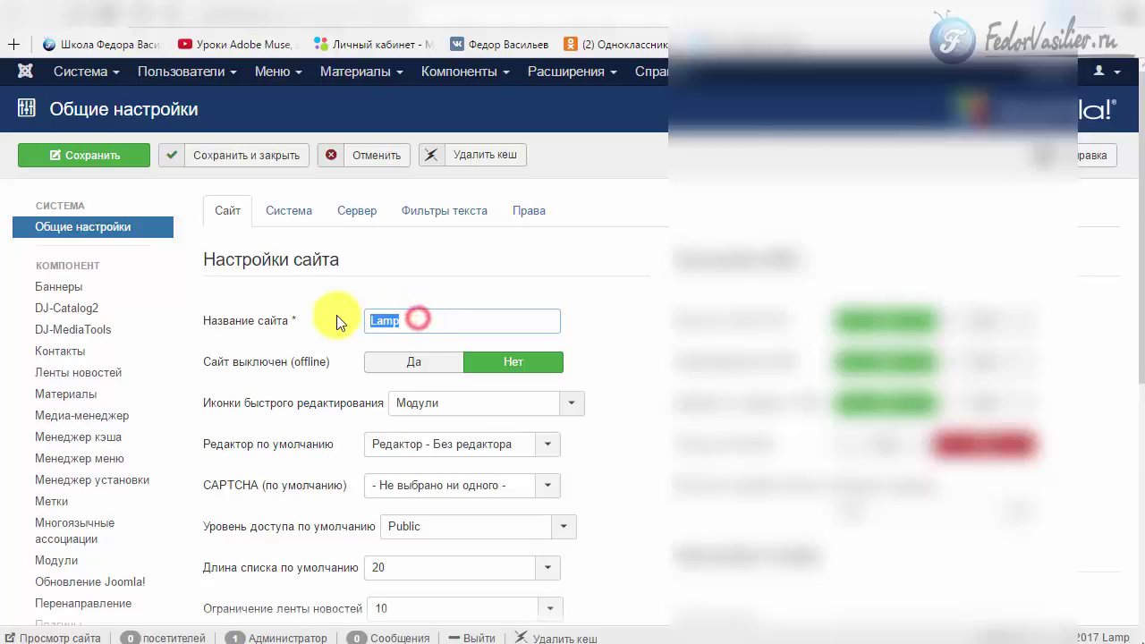
click(492, 269)
Examine the site's Description and Keywords meta tag fields in the metadata settings (Настройки метаданных).
scroll(597, 288, down, 3)
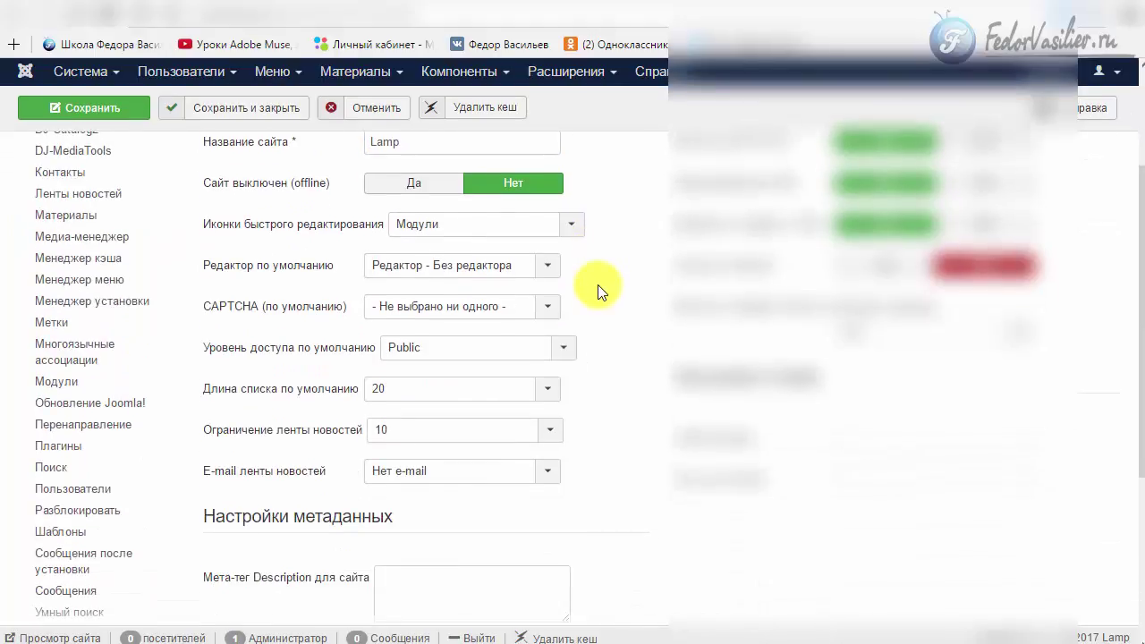
scroll(533, 447, down, 2)
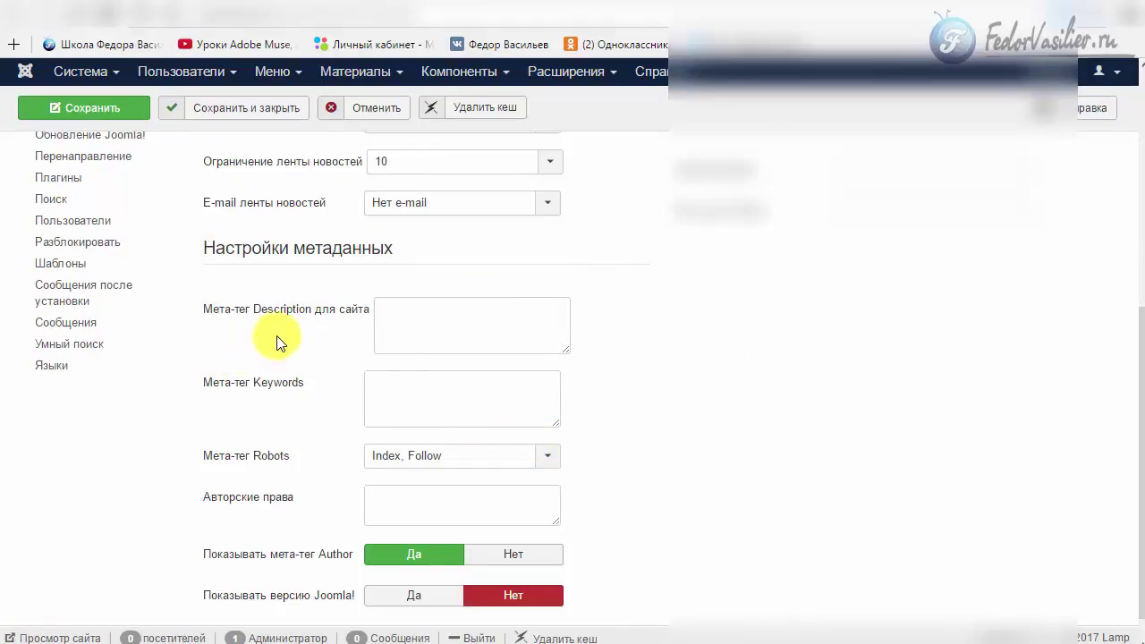
mouse_move(310, 309)
drag(311, 310, 255, 319)
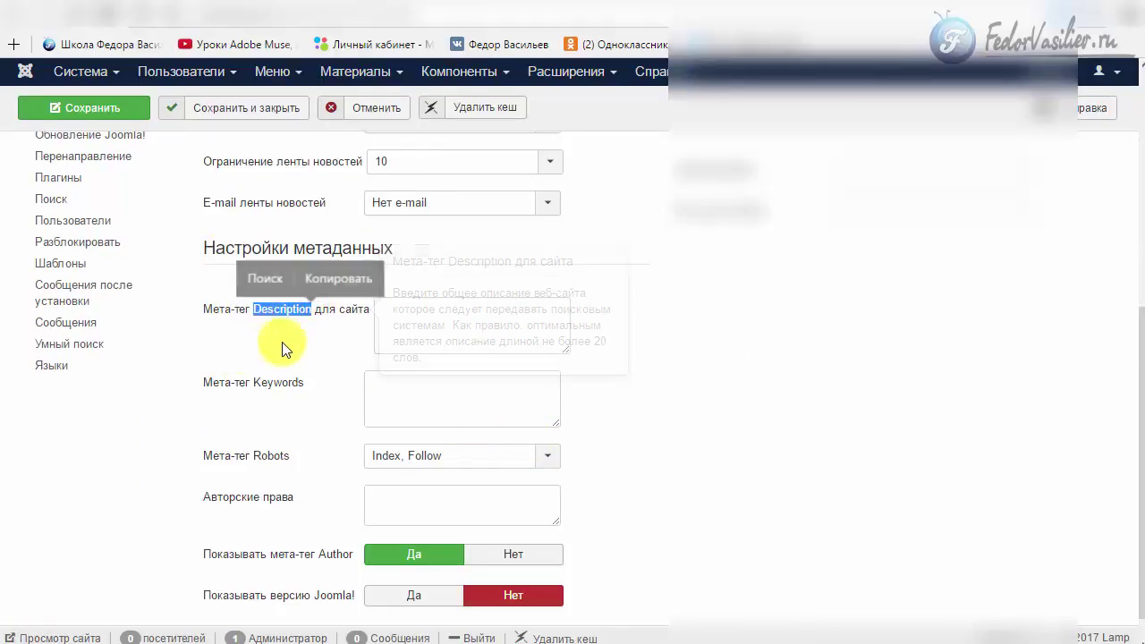
click(435, 304)
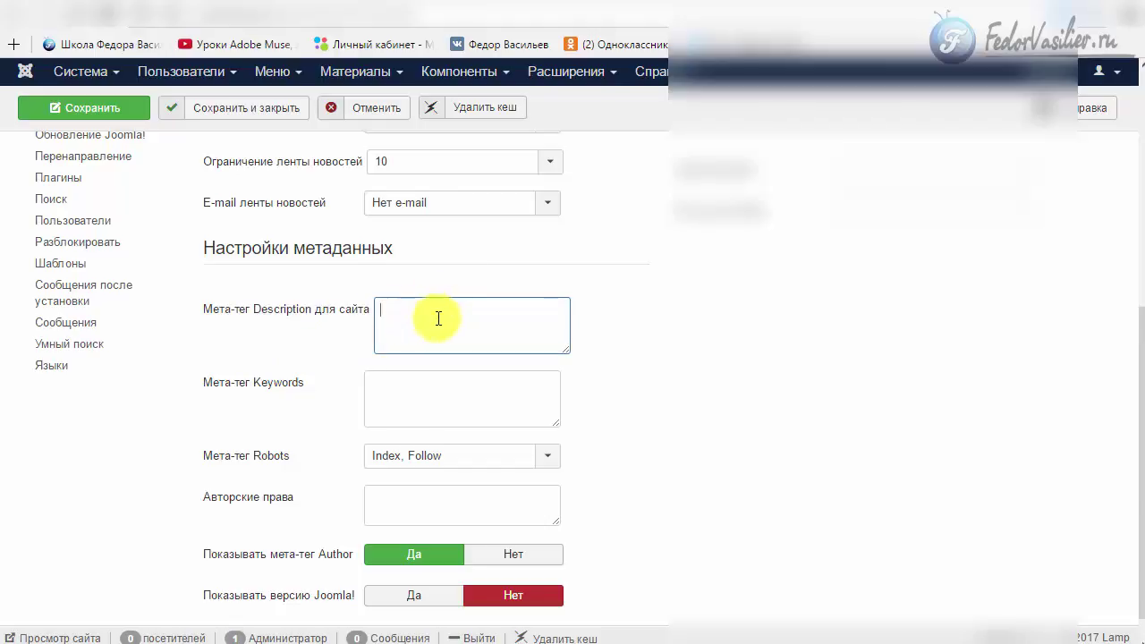
click(399, 320)
click(388, 309)
click(522, 321)
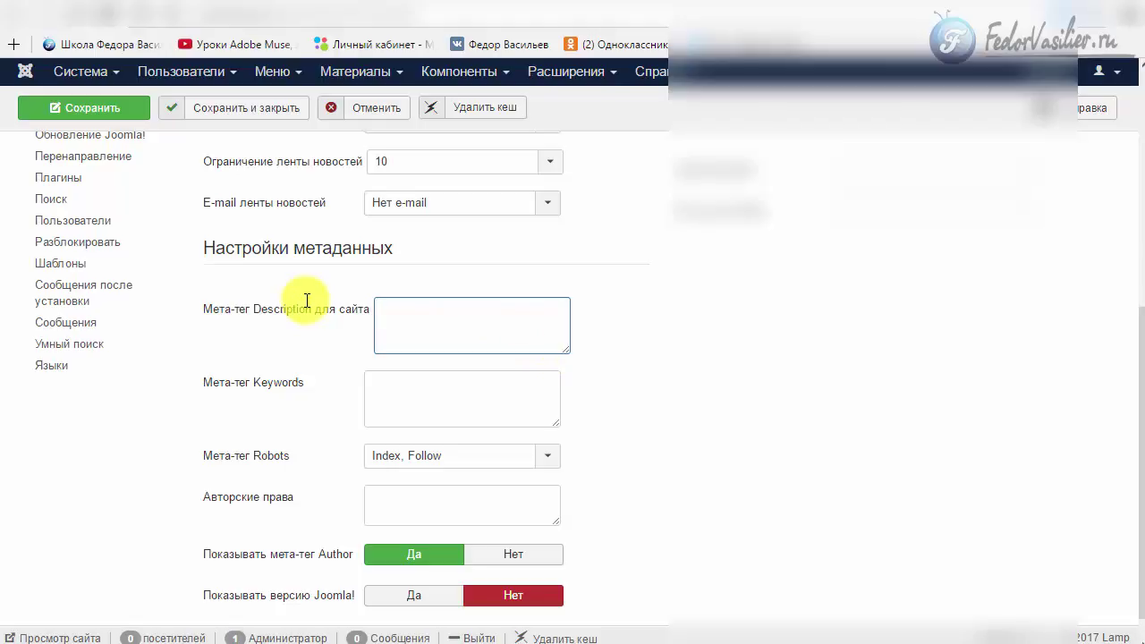
mouse_move(238, 388)
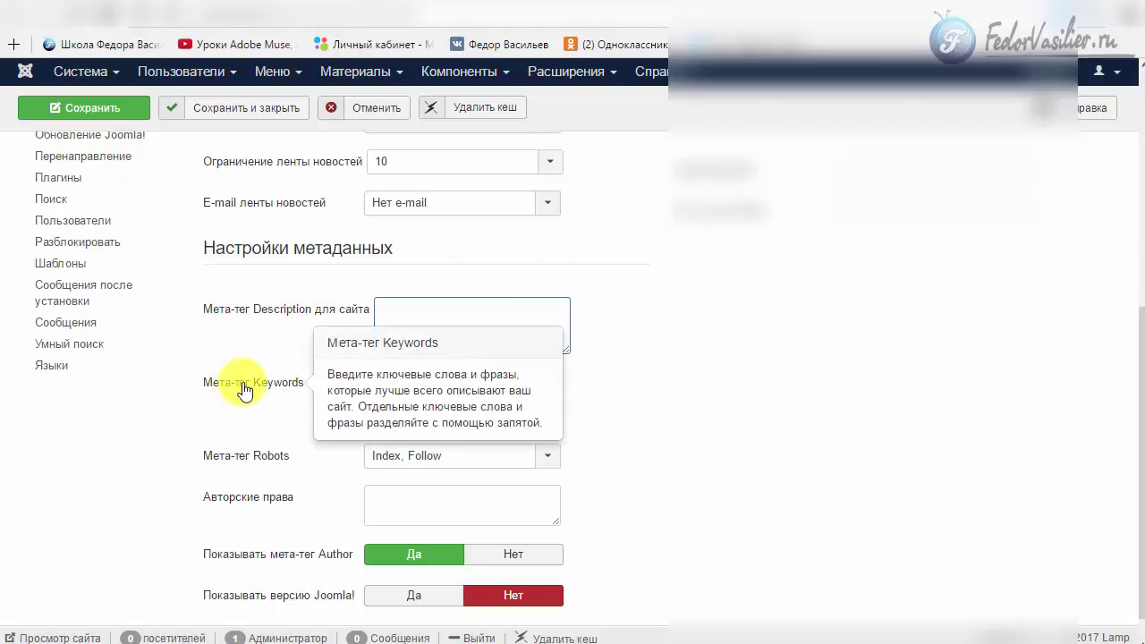
click(416, 394)
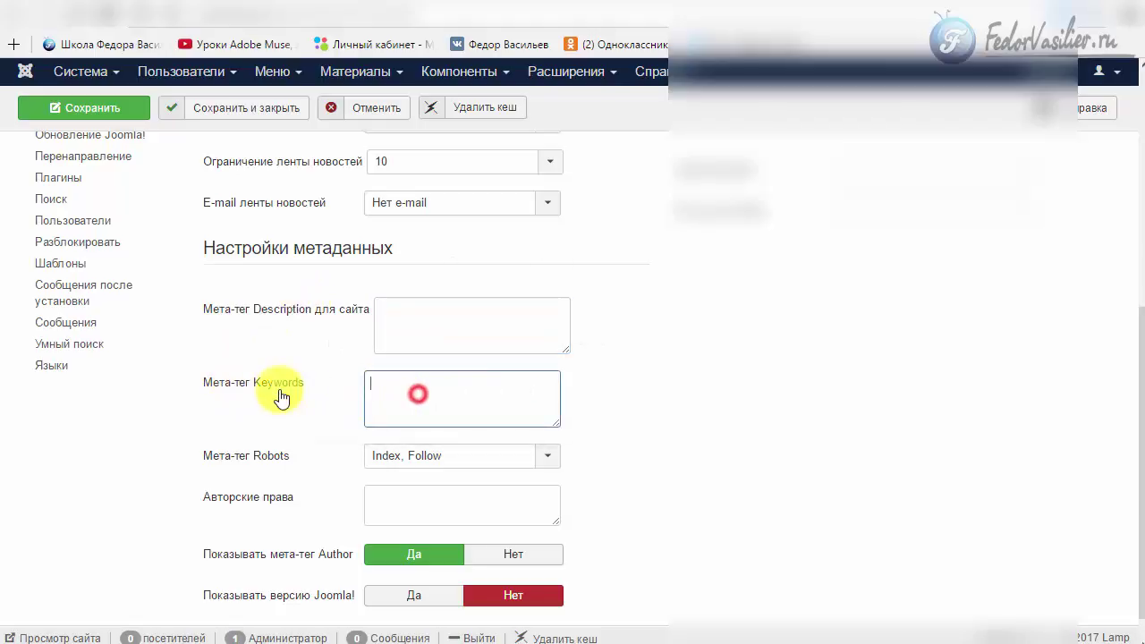
Examine the copyright field (Авторские права) in the metadata settings and read its description.
click(402, 398)
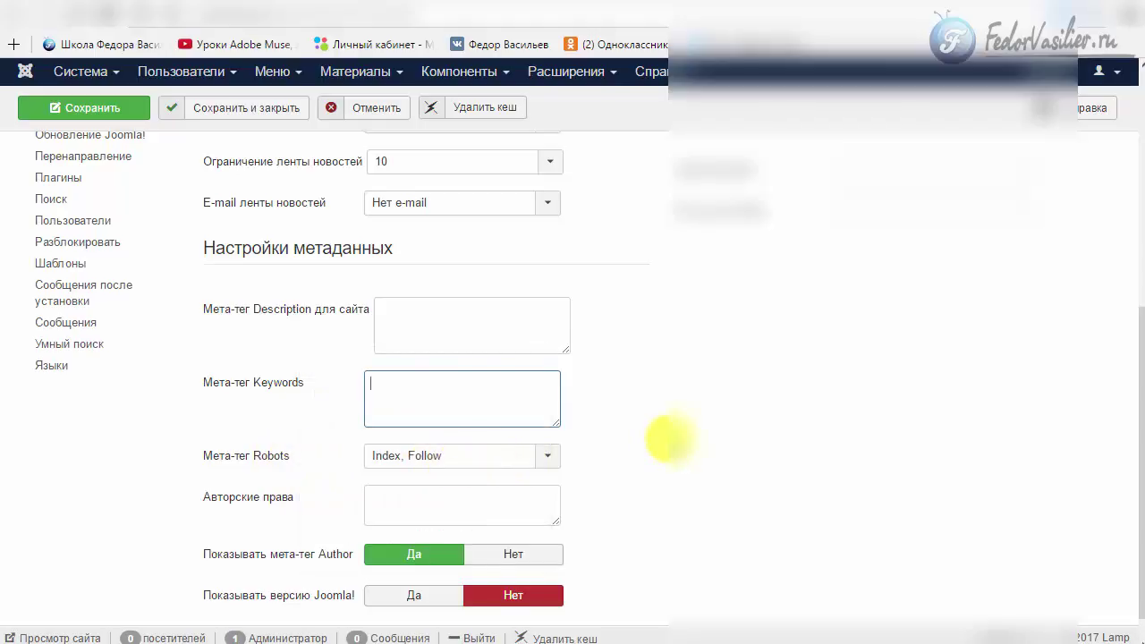
scroll(402, 486, down, 1)
click(381, 477)
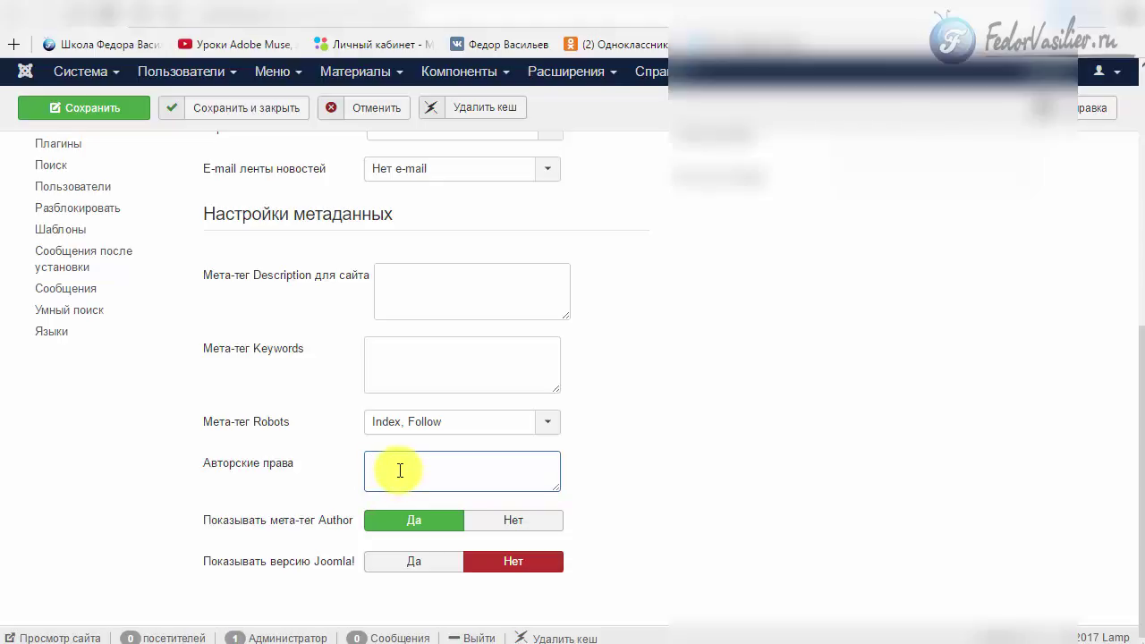
click(409, 470)
key(ctrl+v)
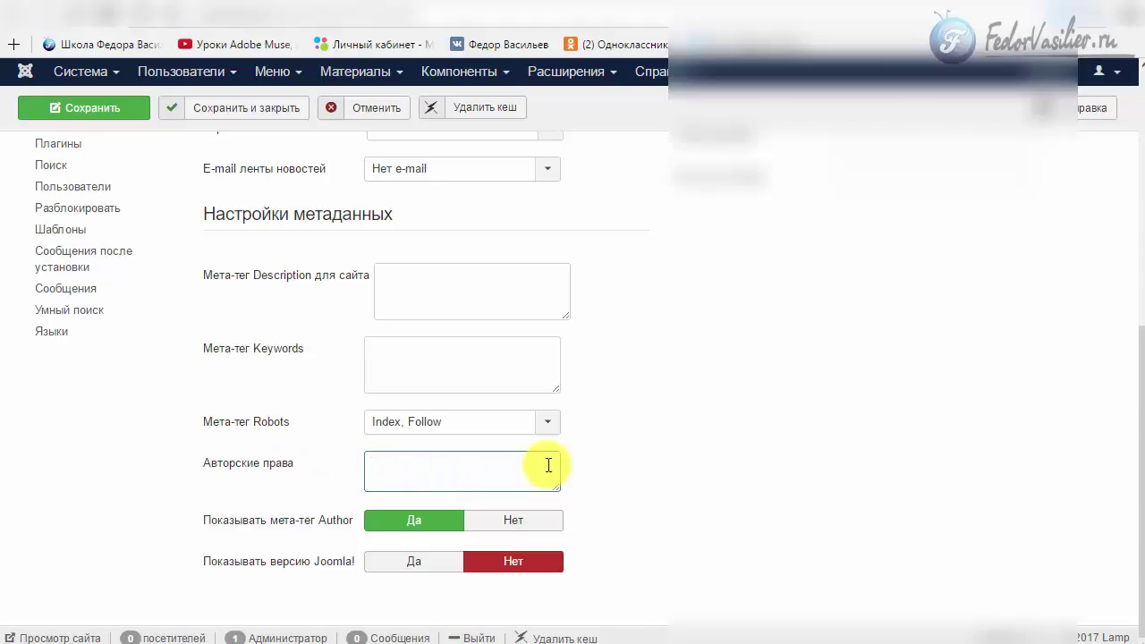
click(403, 467)
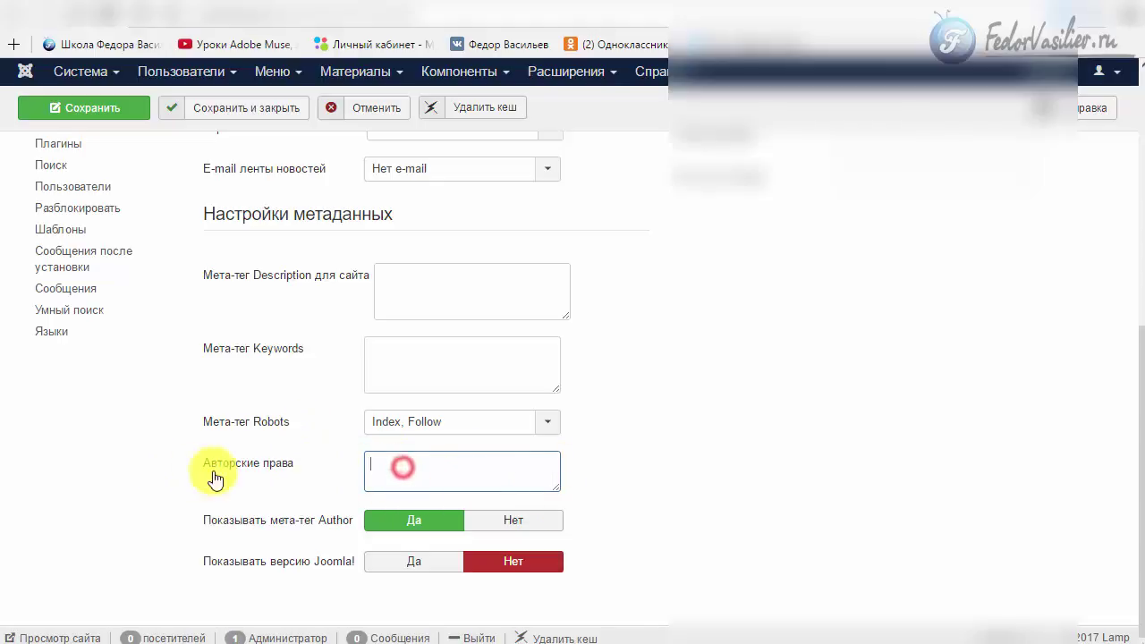
mouse_move(275, 475)
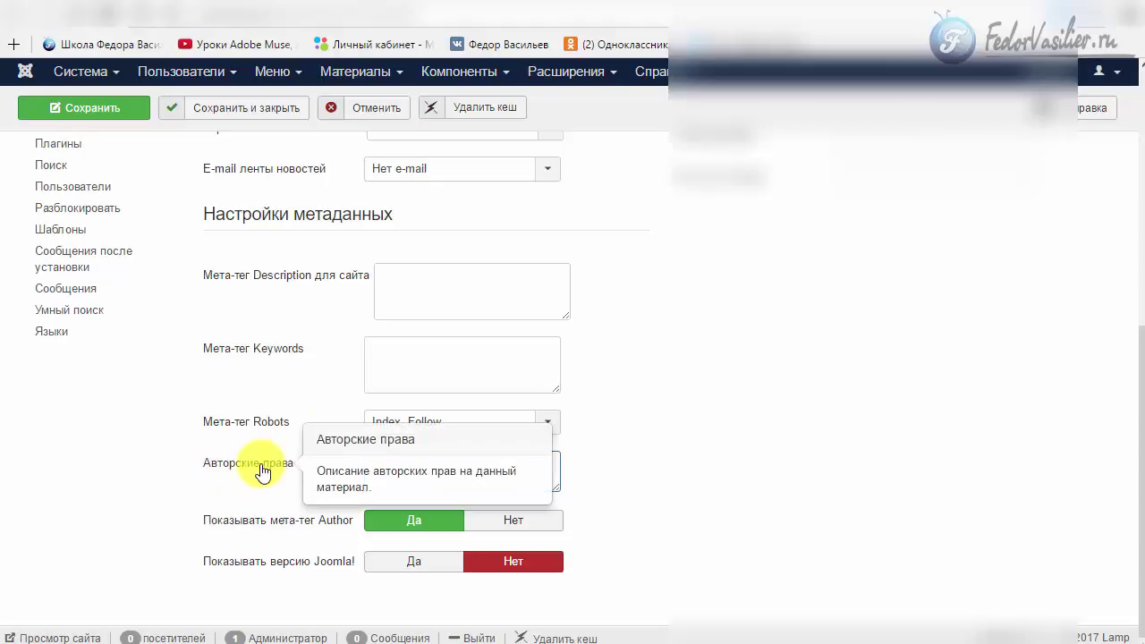
scroll(447, 402, up, 3)
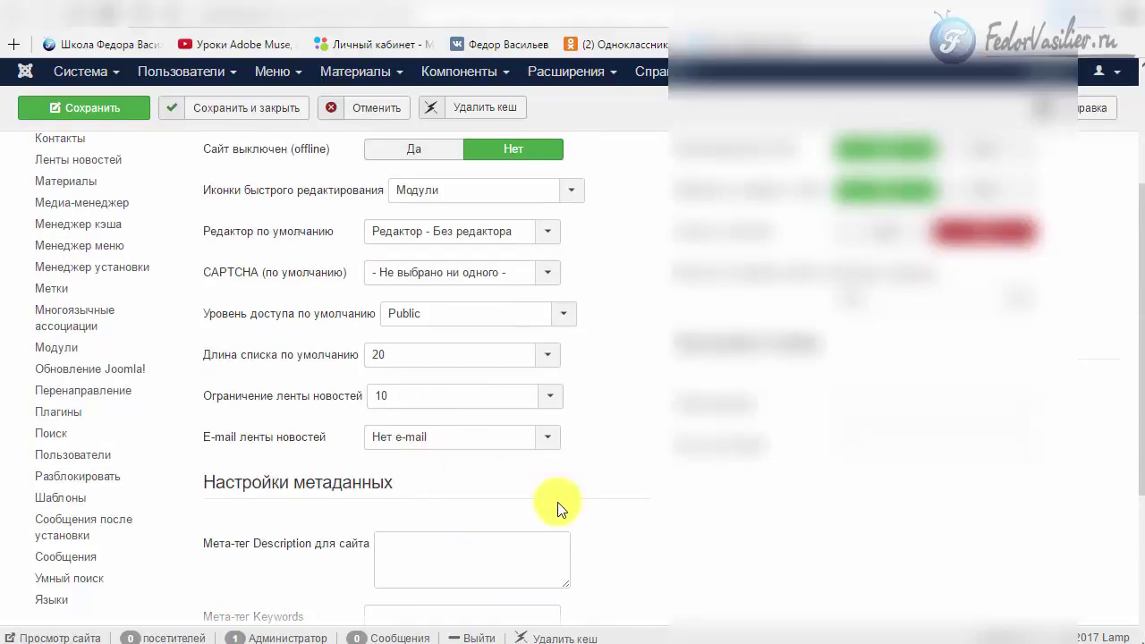
Compare the empty Description and Keywords meta tag fields in the metadata settings.
scroll(563, 504, down, 2)
click(406, 376)
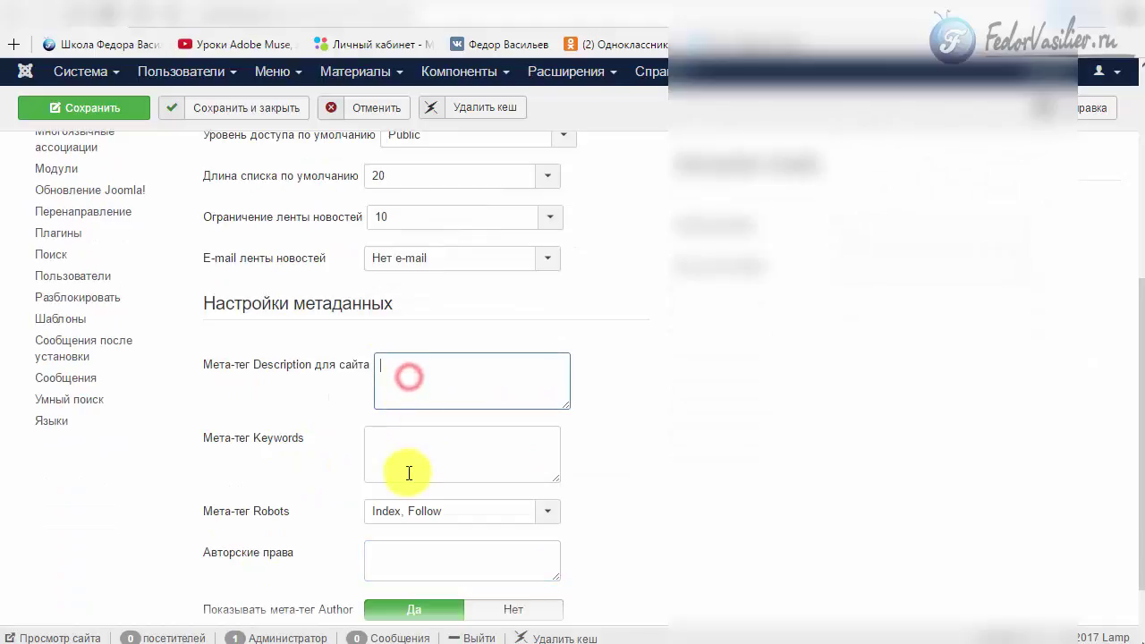
click(419, 448)
click(422, 385)
click(528, 452)
click(509, 376)
click(425, 453)
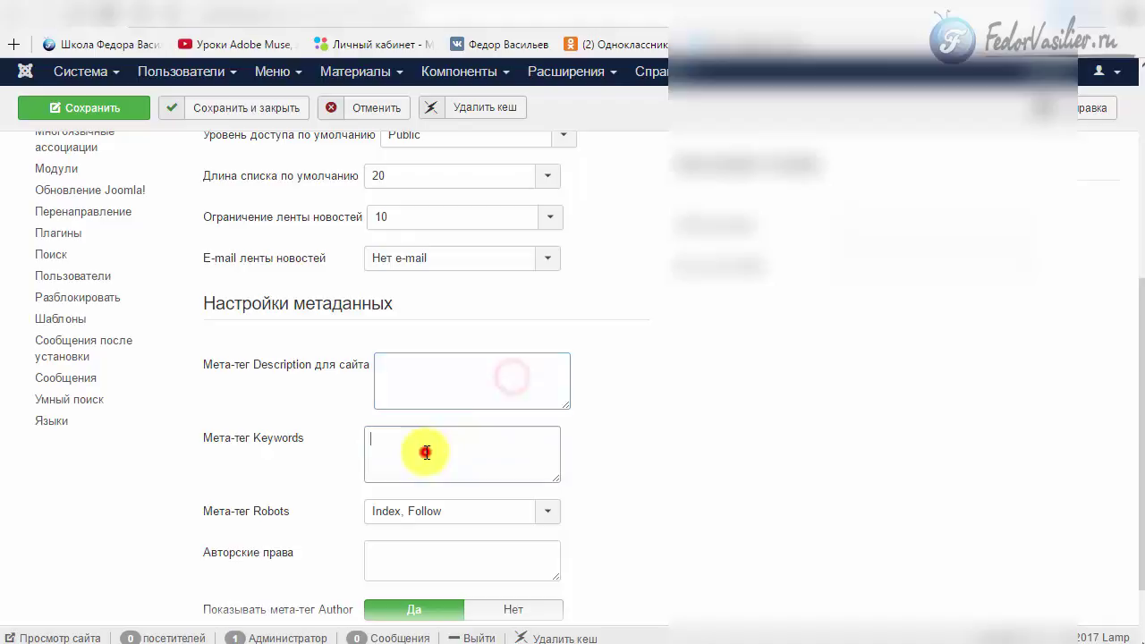
click(432, 383)
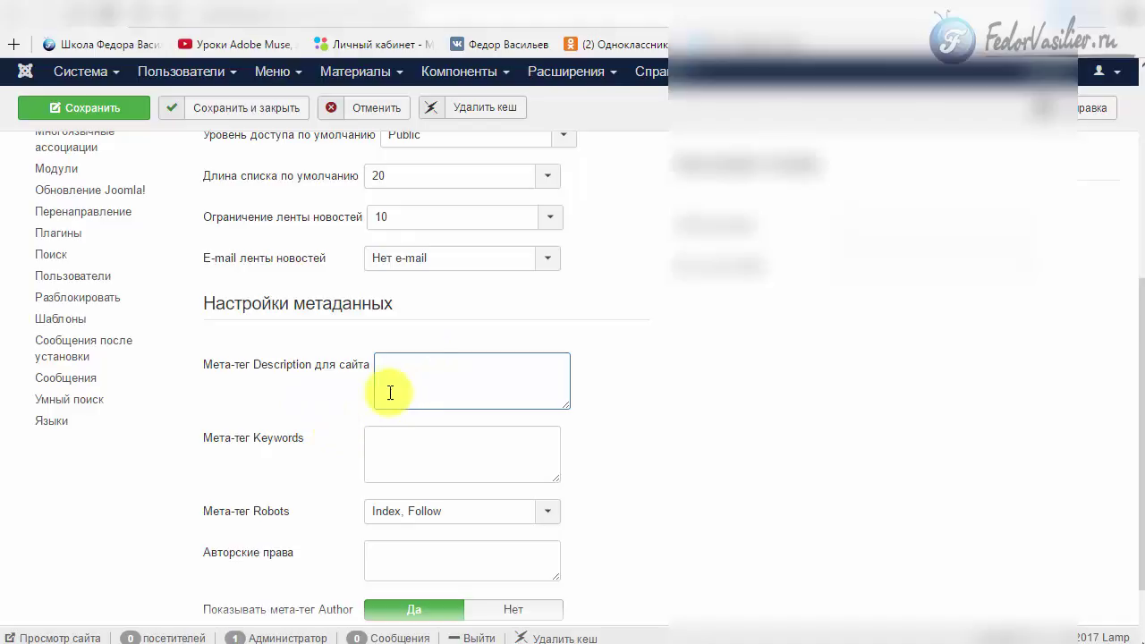
Read the guidance for the site's Description meta tag and examine its input field.
mouse_move(242, 372)
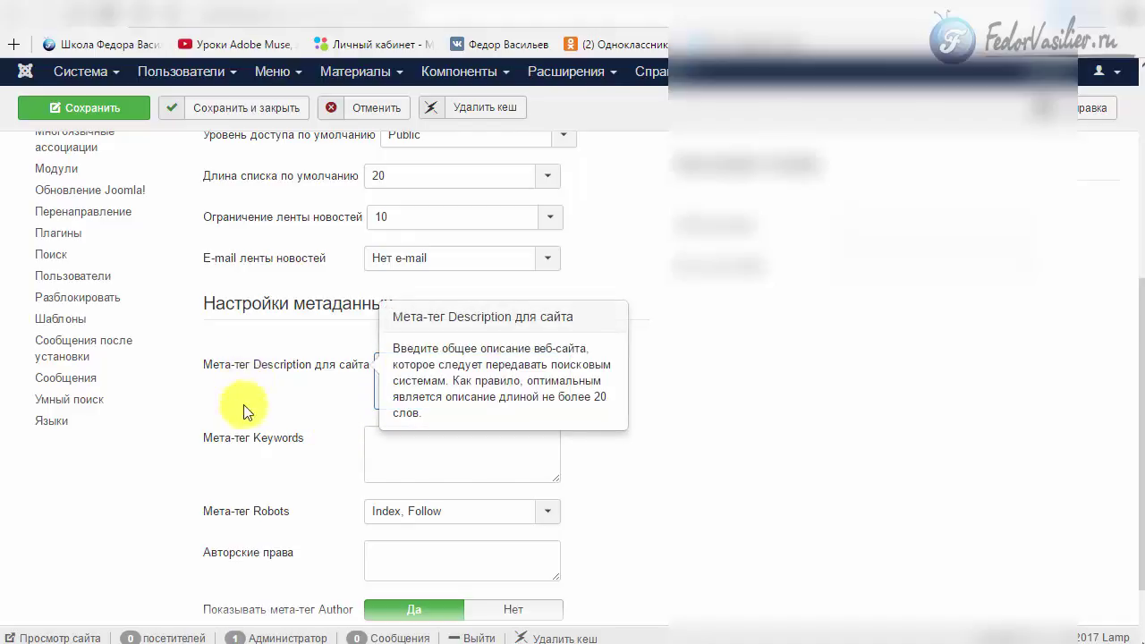
drag(254, 366, 384, 378)
click(414, 375)
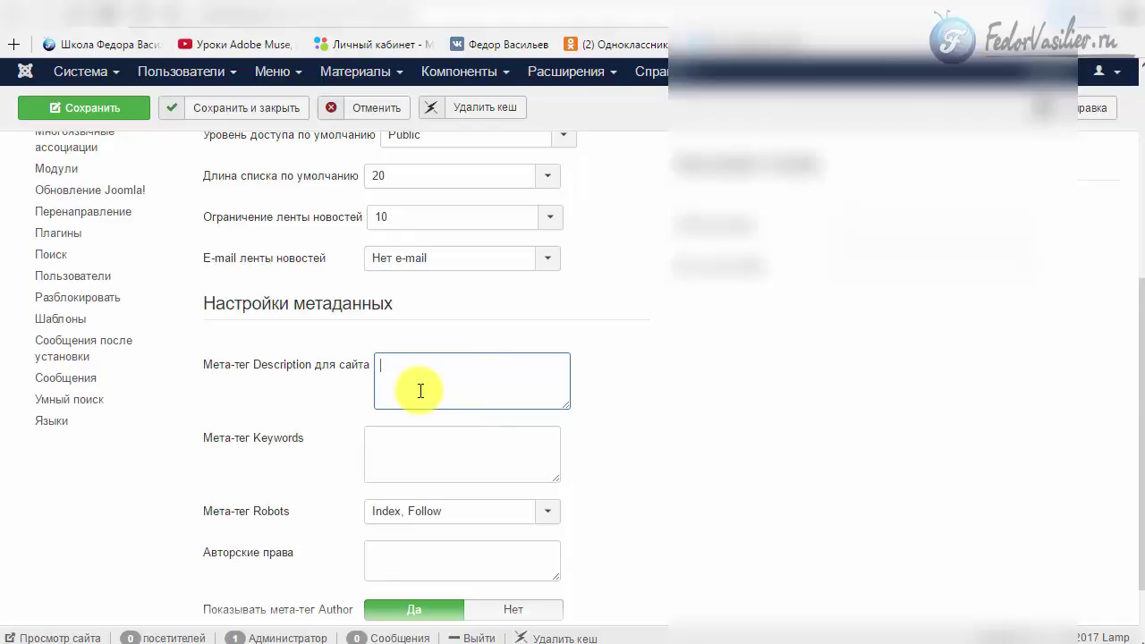
click(420, 390)
mouse_move(331, 370)
click(406, 379)
click(379, 358)
click(545, 396)
Read the guidance for the Keywords meta tag and examine its field alongside the Description field.
click(375, 452)
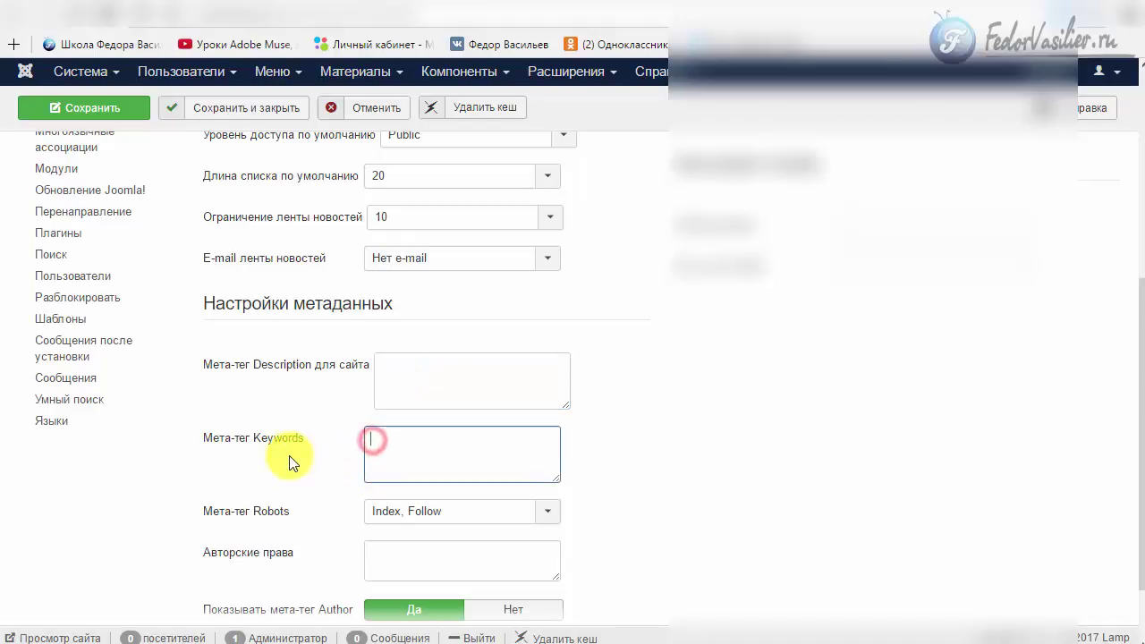
mouse_move(375, 457)
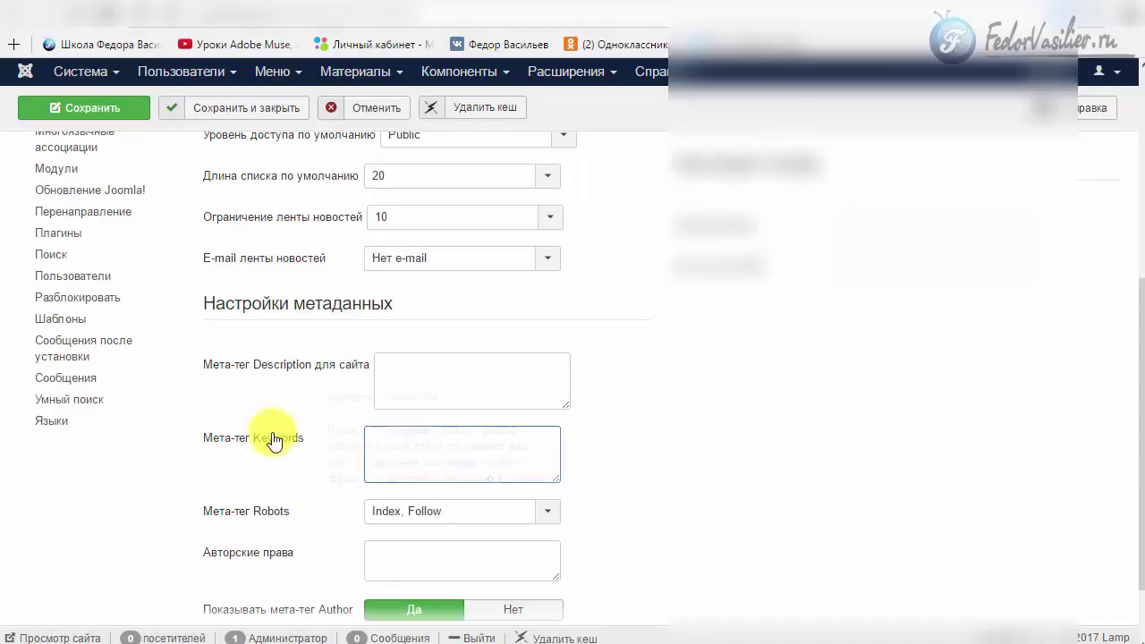
mouse_move(270, 444)
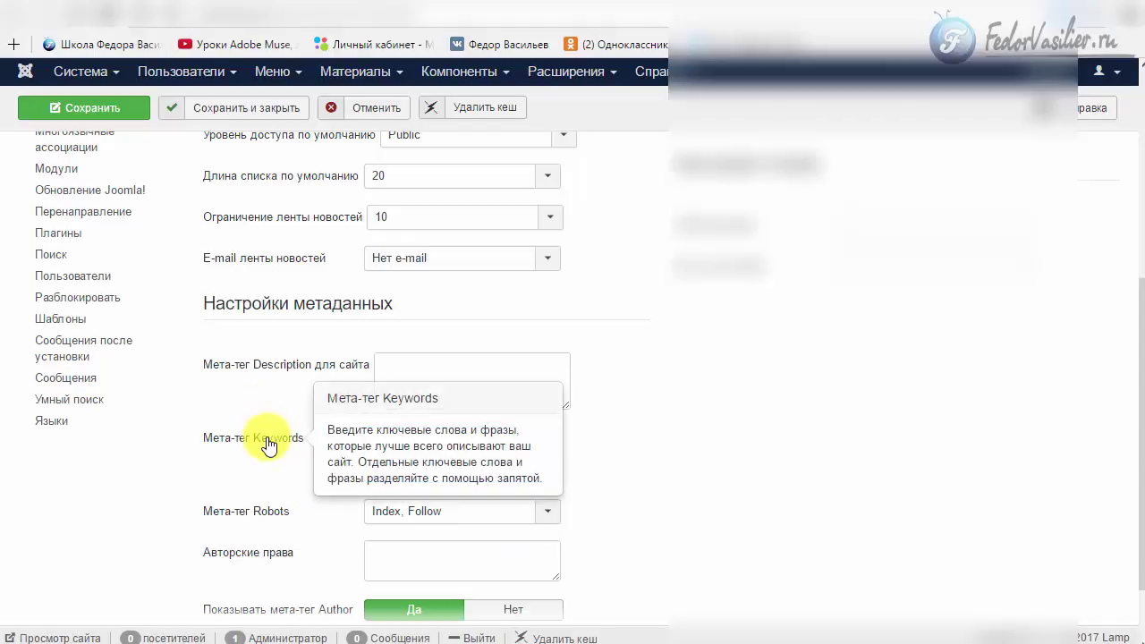
click(400, 450)
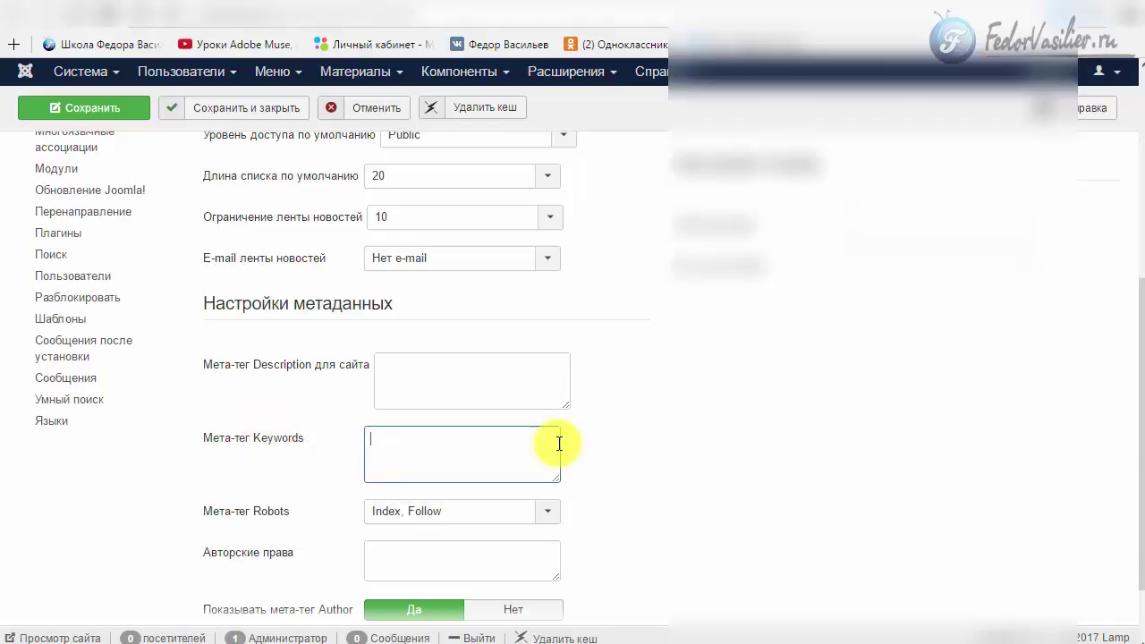
click(480, 394)
click(437, 453)
click(458, 370)
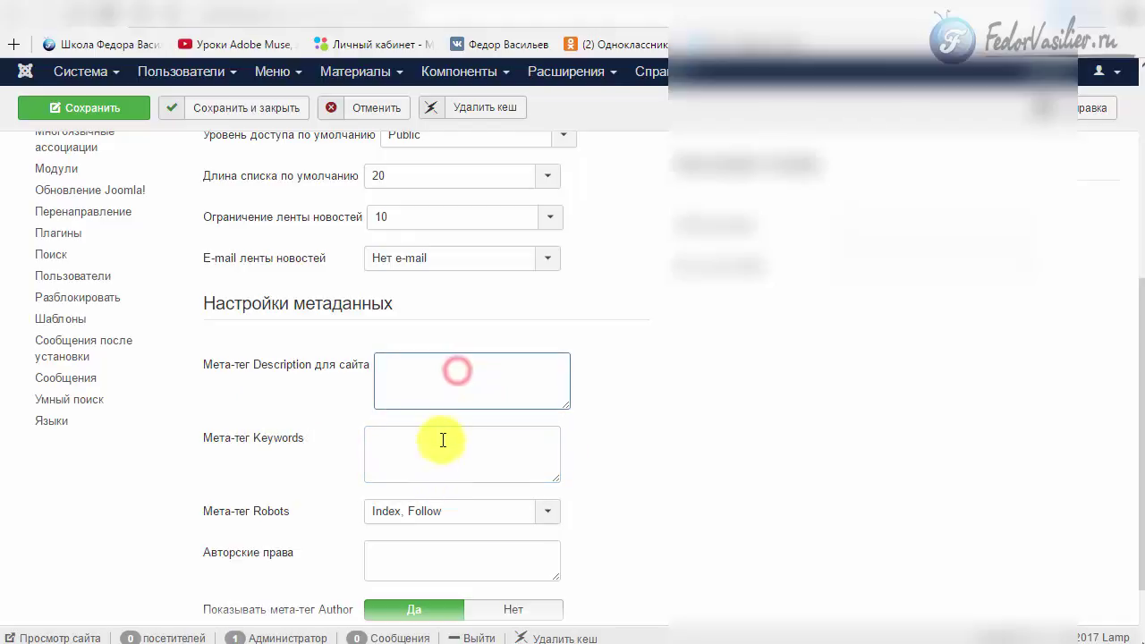
click(441, 439)
click(443, 386)
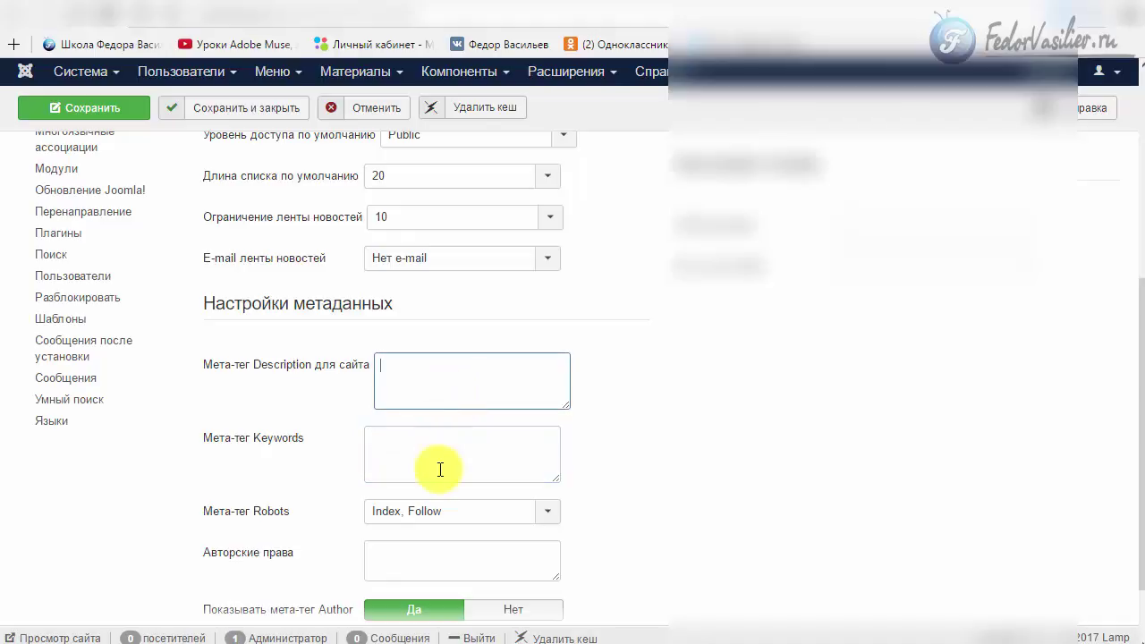
Review the whole site configuration page, from the site name down to the metadata settings.
scroll(441, 465, down, 1)
scroll(843, 453, up, 4)
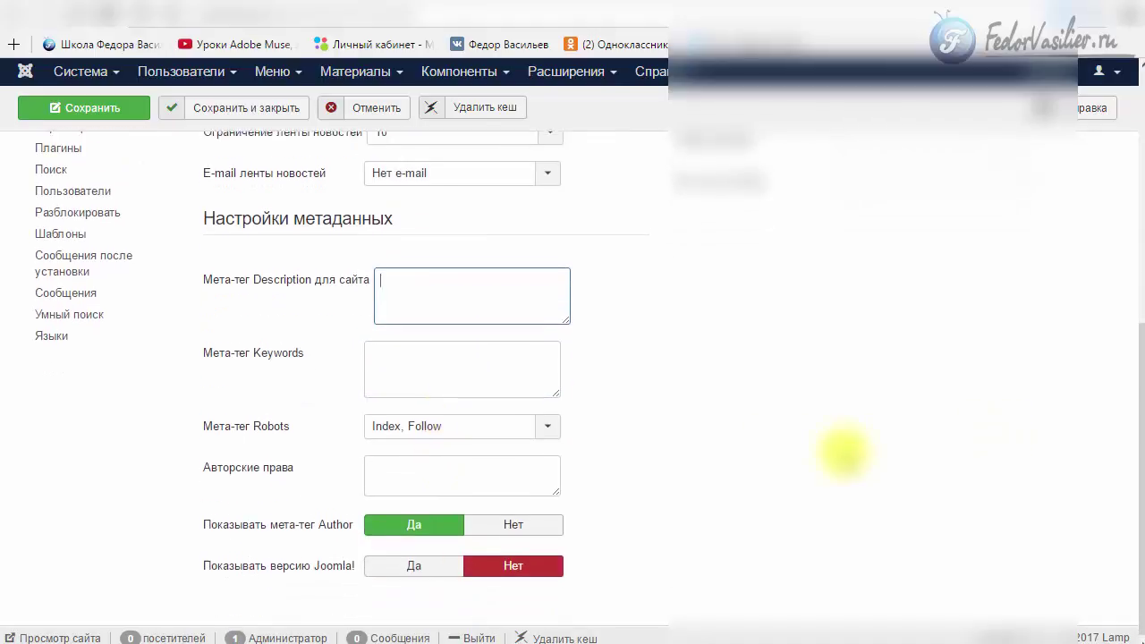
scroll(728, 439, up, 2)
scroll(593, 340, down, 3)
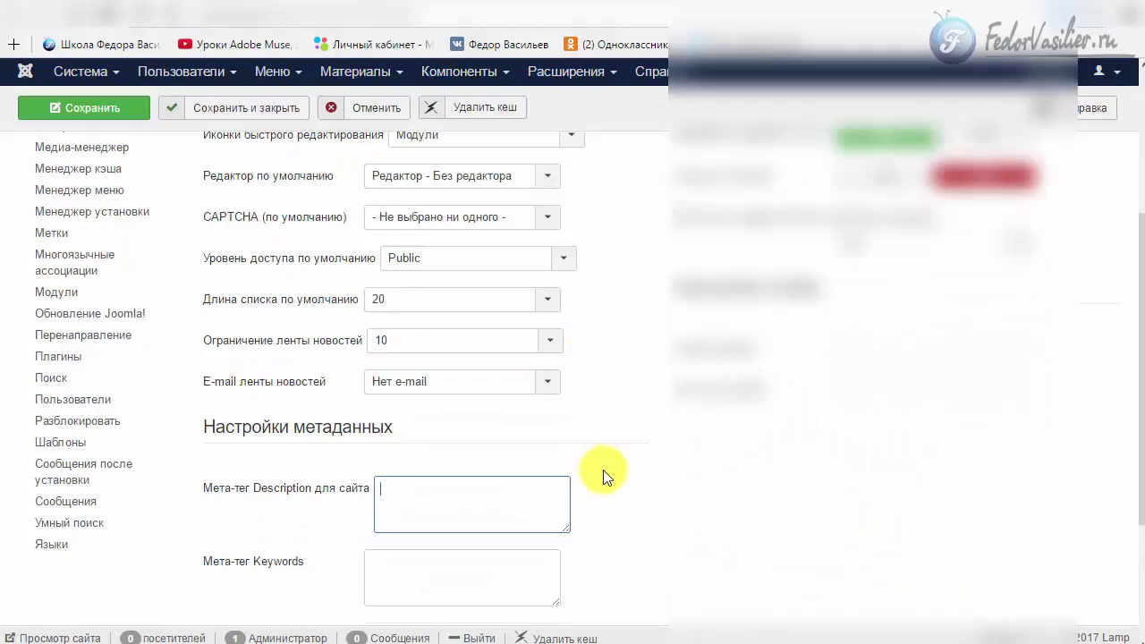
click(504, 517)
click(501, 508)
scroll(597, 405, up, 3)
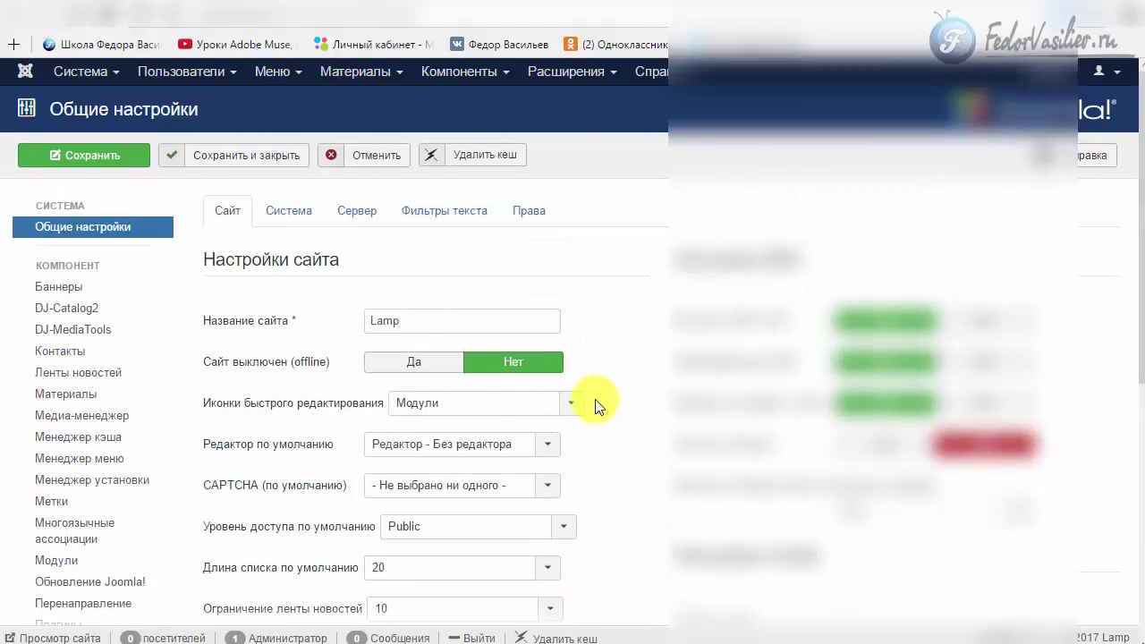
scroll(597, 405, down, 3)
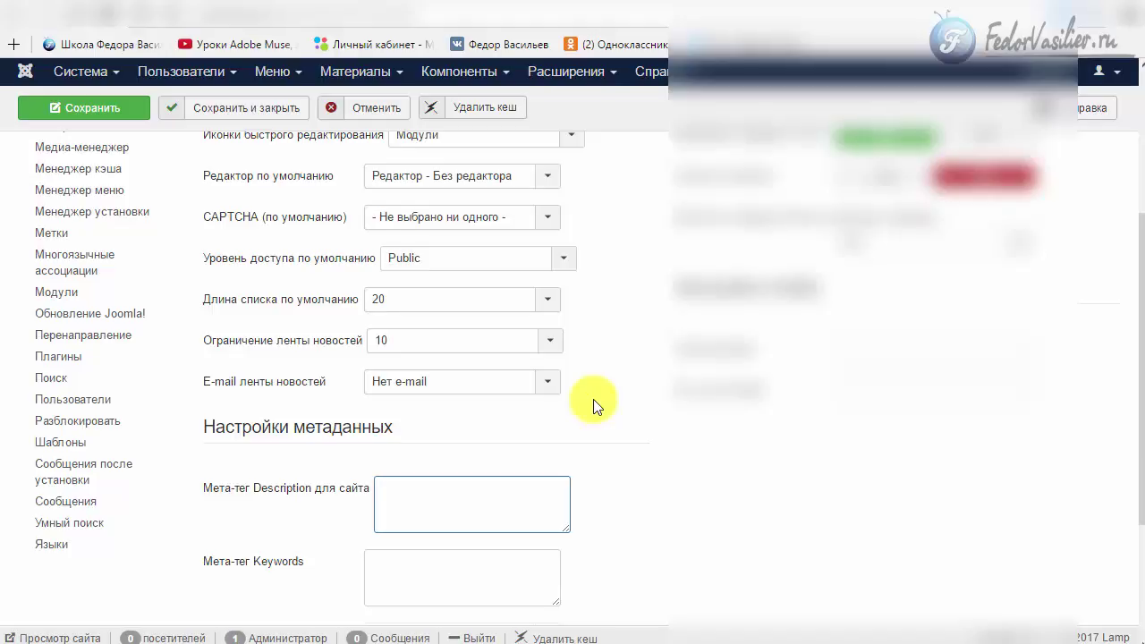
Switch to File Explorer, open the 123.loc folder in OpenServer's domains, and examine the files in the site's root, such as configuration.php and htaccess.txt.
key(alt+Tab)
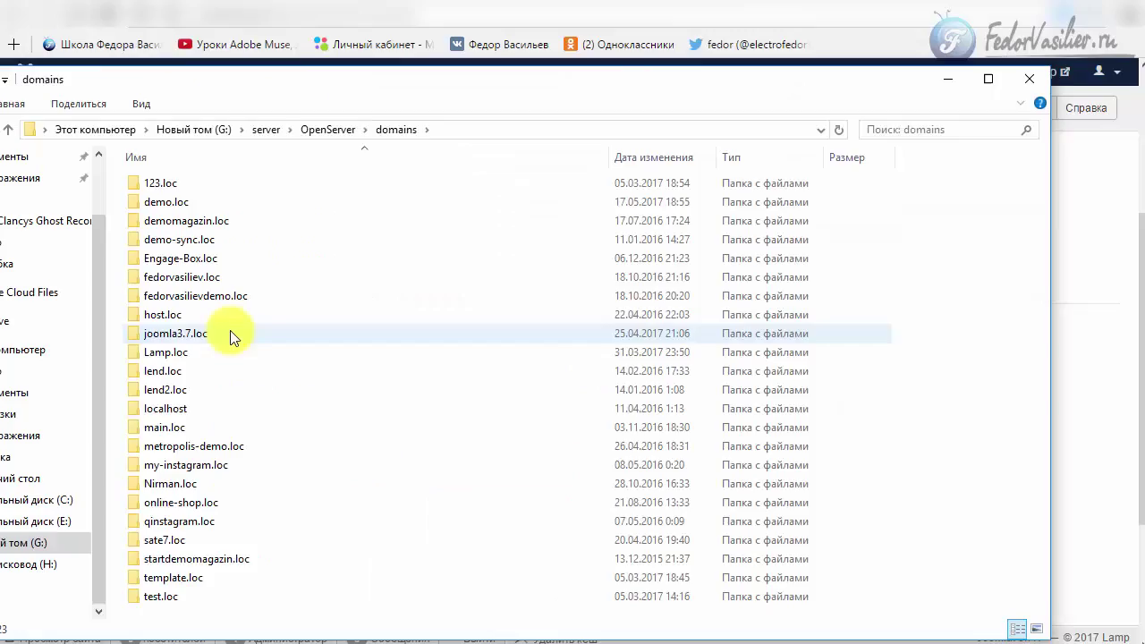
double_click(159, 183)
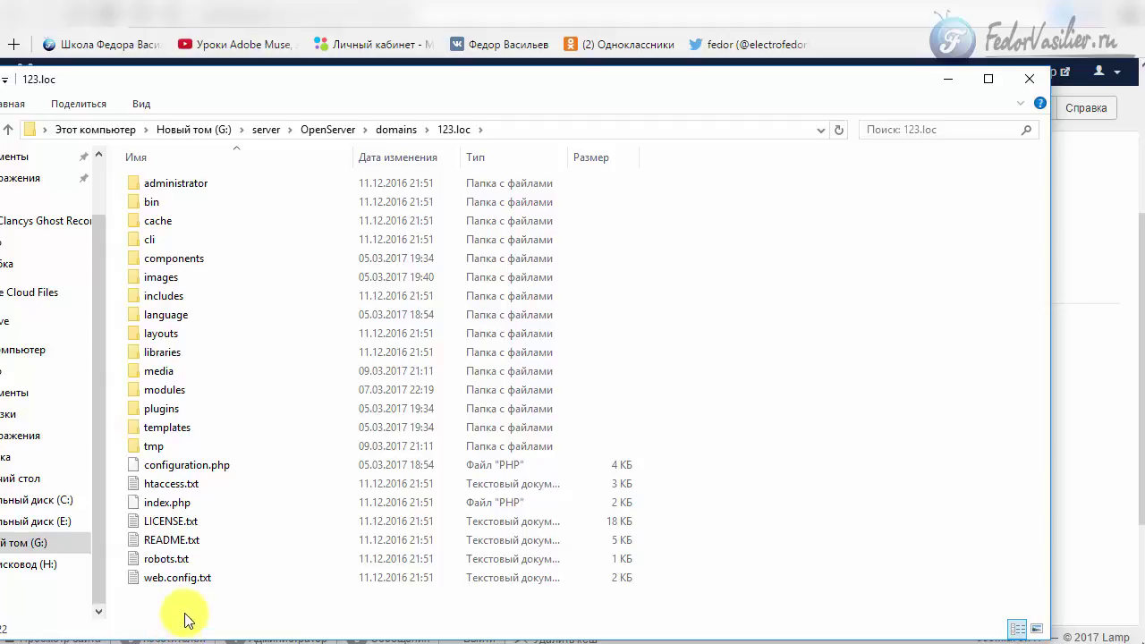
click(200, 605)
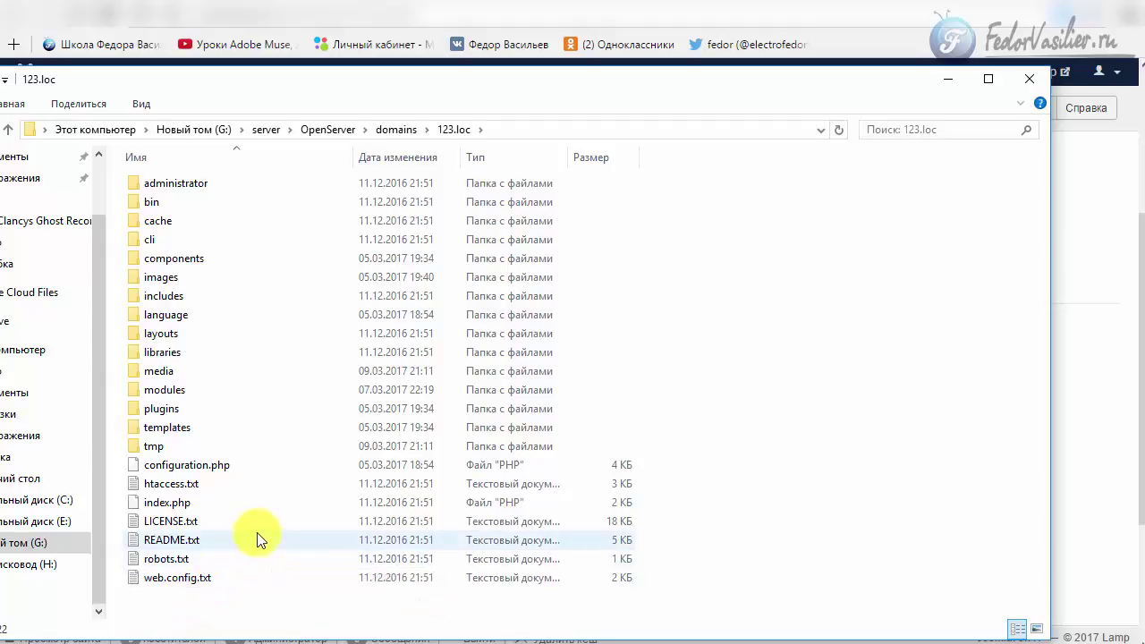
click(220, 582)
click(192, 539)
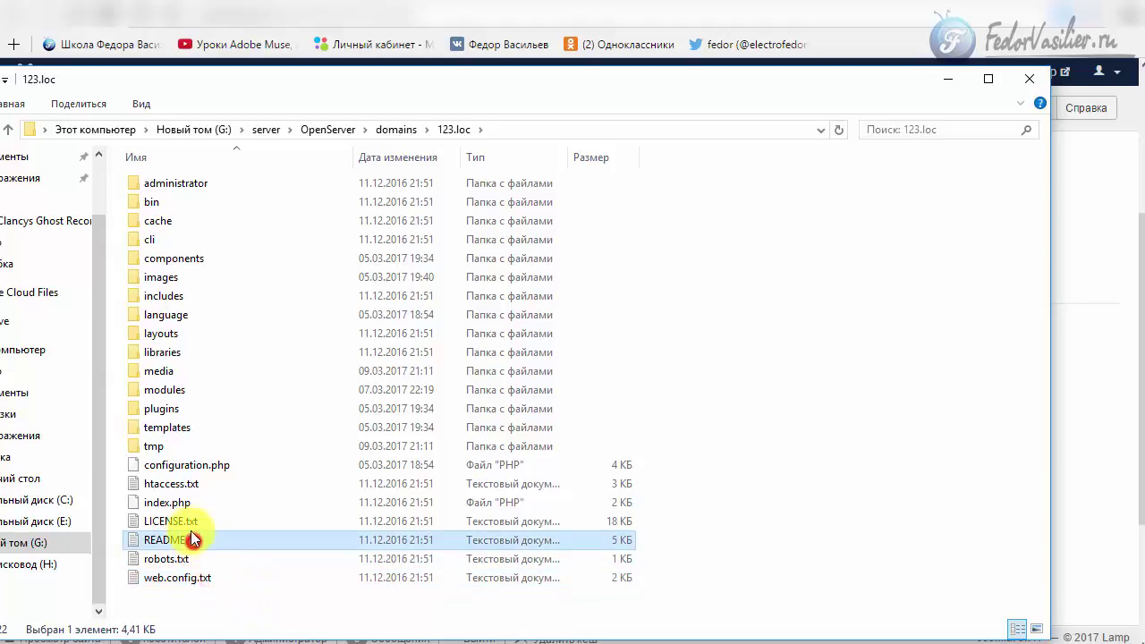
click(179, 483)
click(188, 465)
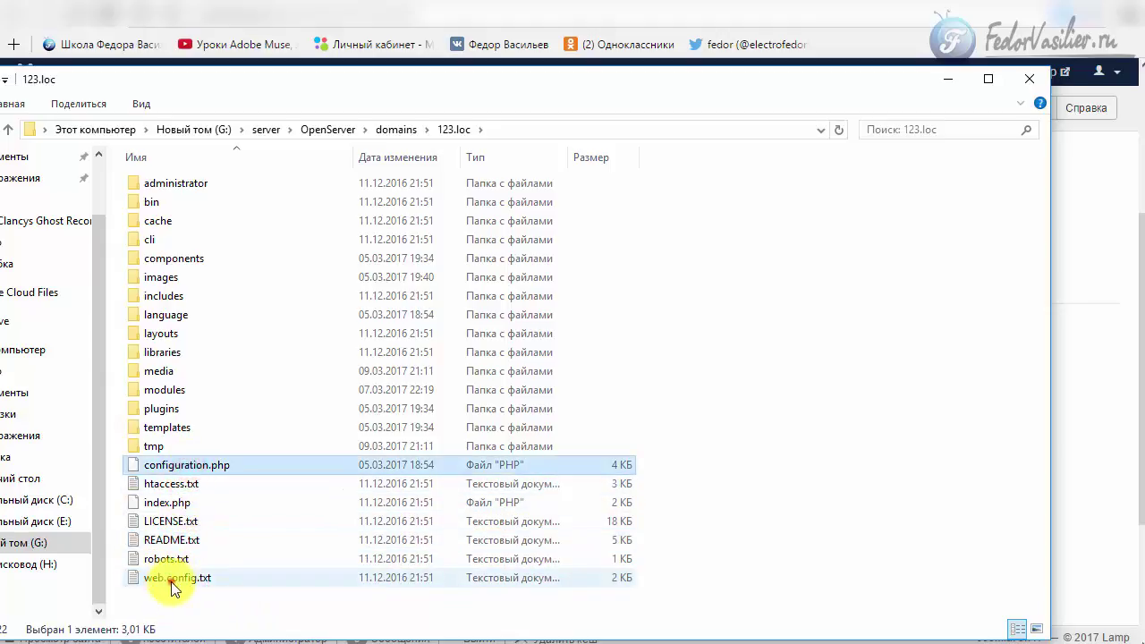
click(173, 580)
click(171, 598)
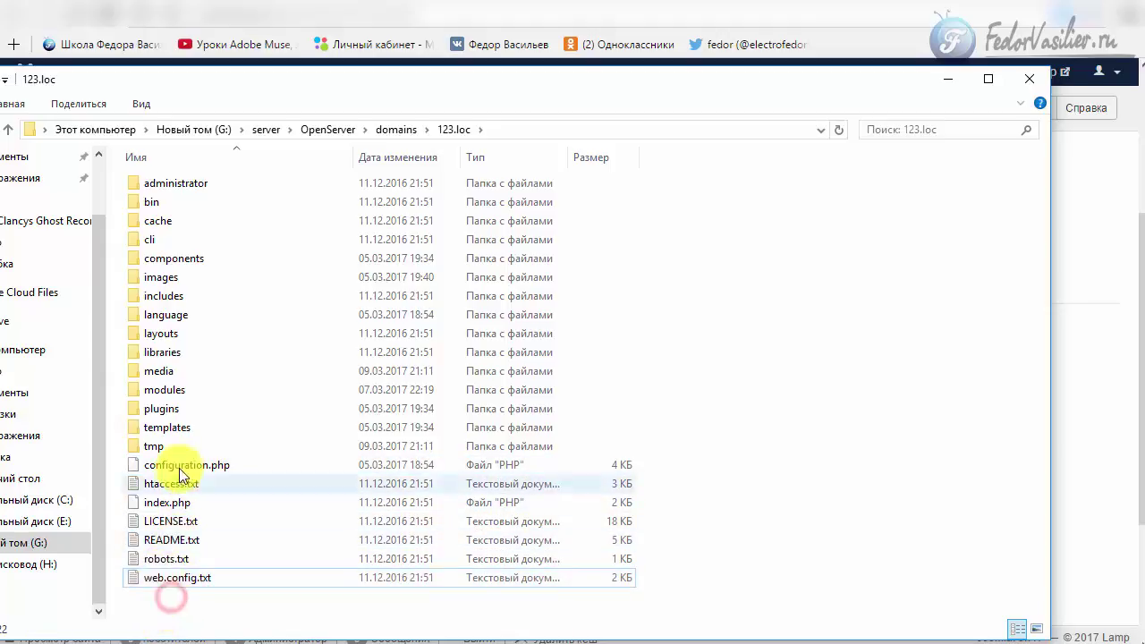
Return to the Joomla administrator and close the global configuration without saving.
click(946, 80)
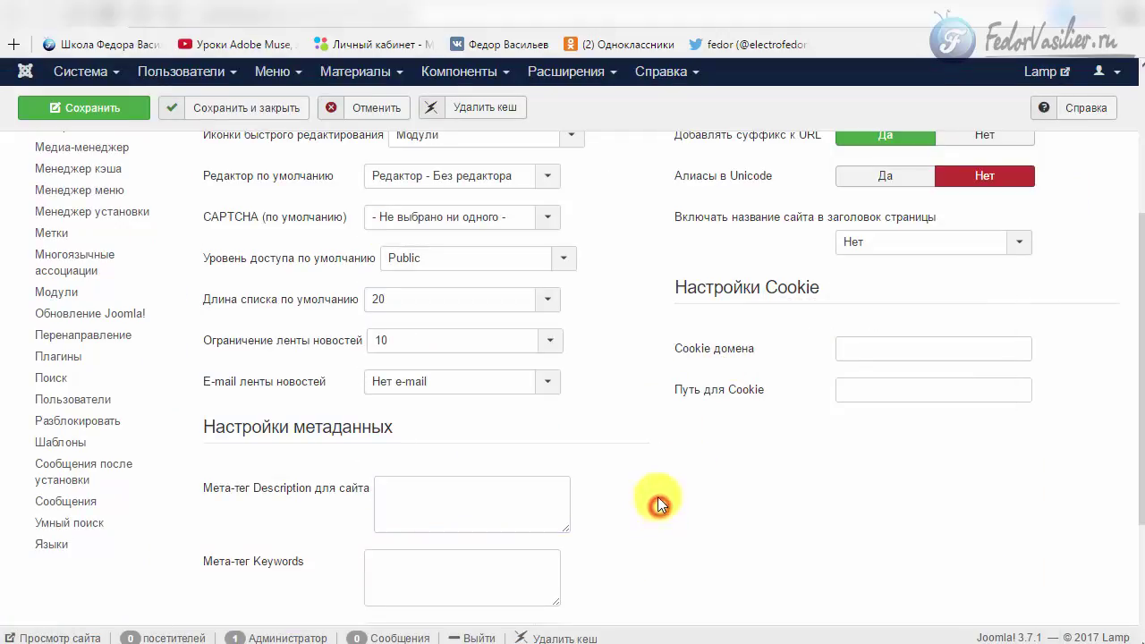
scroll(604, 452, up, 3)
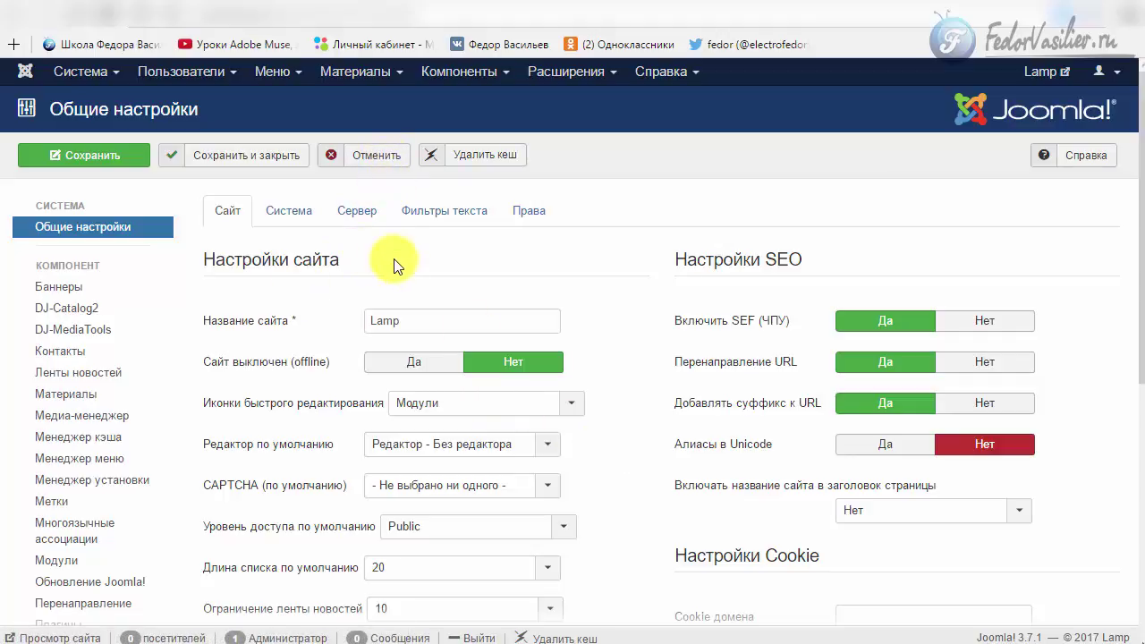
click(379, 156)
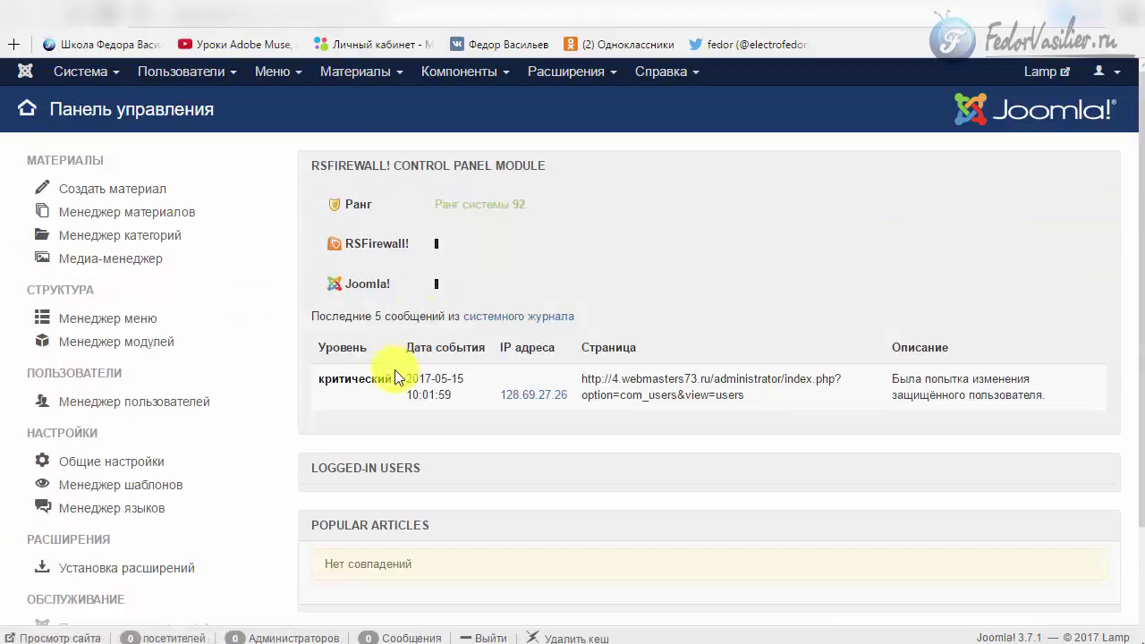
click(202, 71)
mouse_move(204, 134)
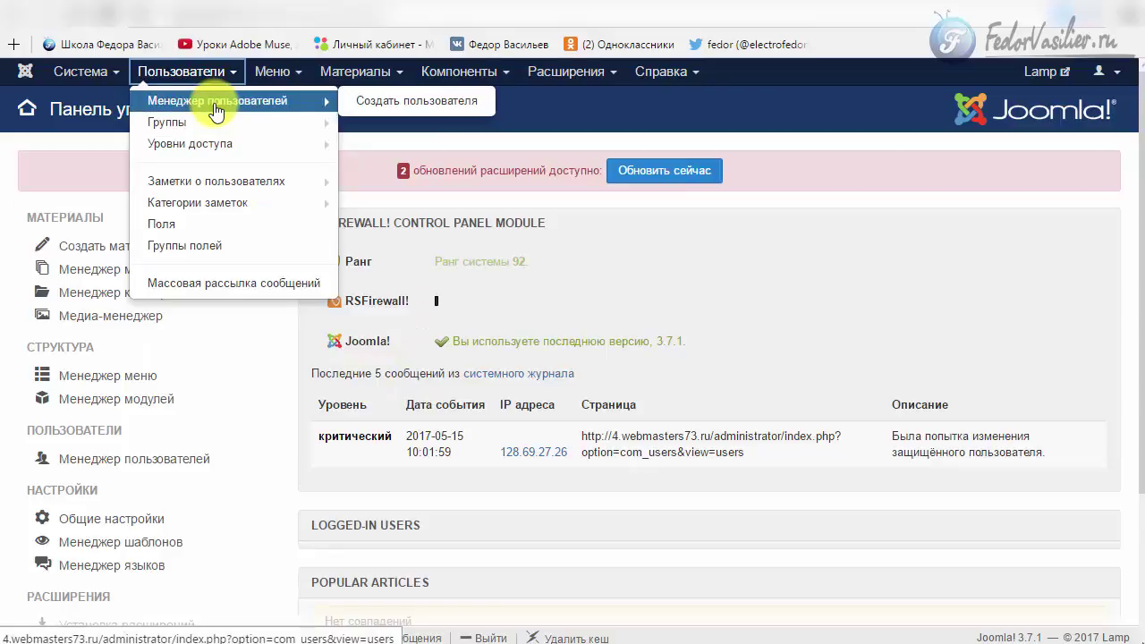
click(462, 74)
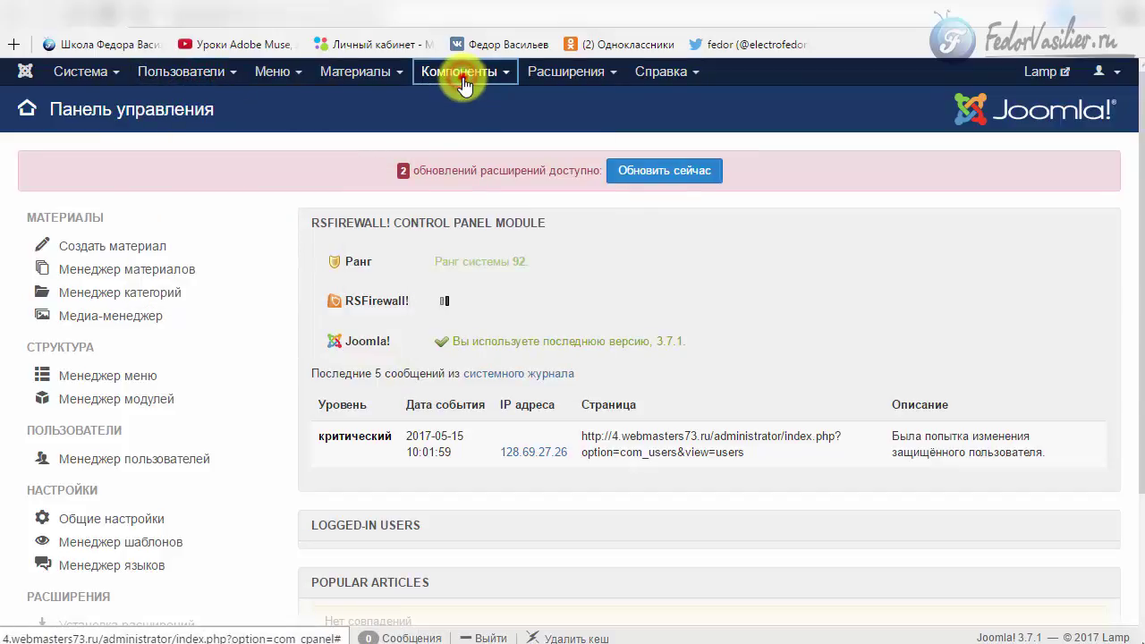
click(462, 73)
mouse_move(474, 148)
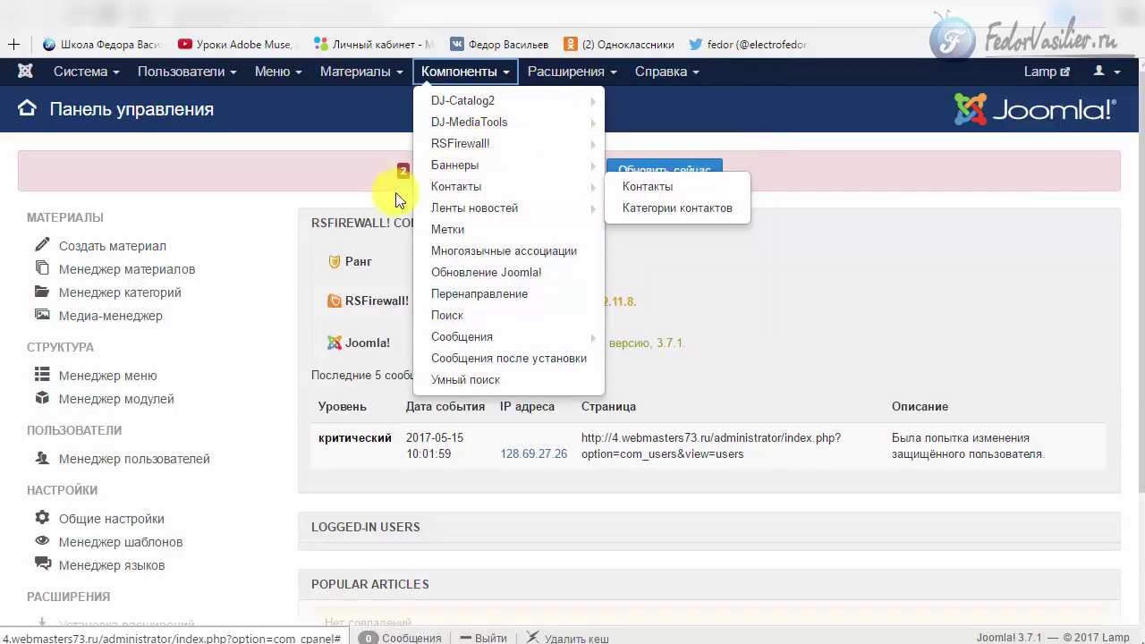
click(260, 267)
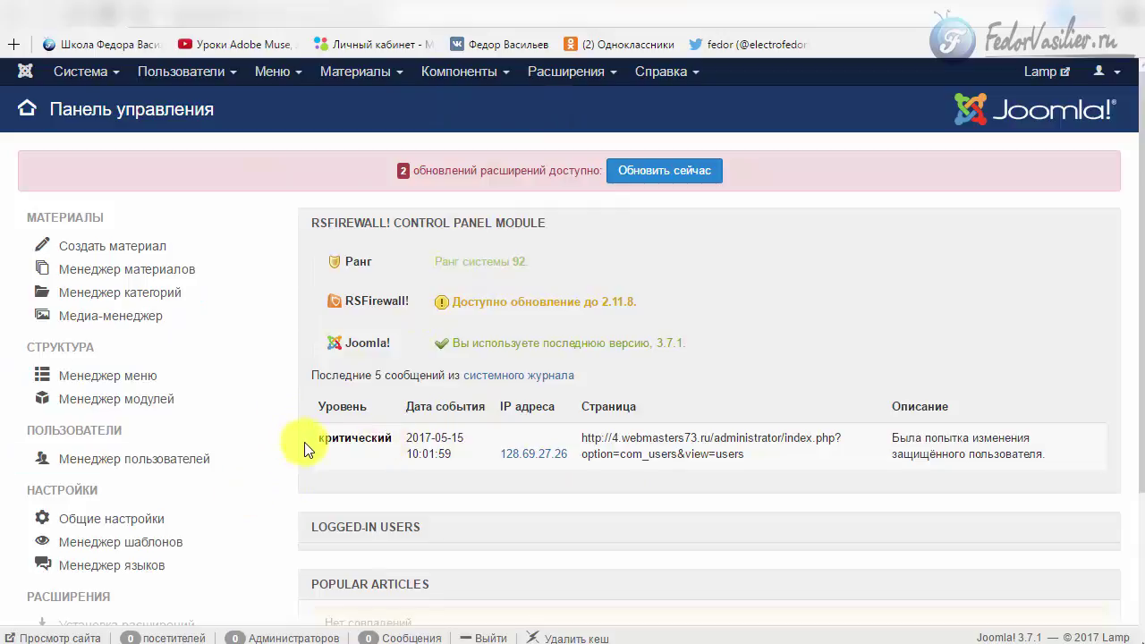
Highlight the critical entry in the RSFirewall system log on the control panel and examine its details.
drag(309, 442, 396, 448)
click(391, 453)
drag(312, 438, 779, 460)
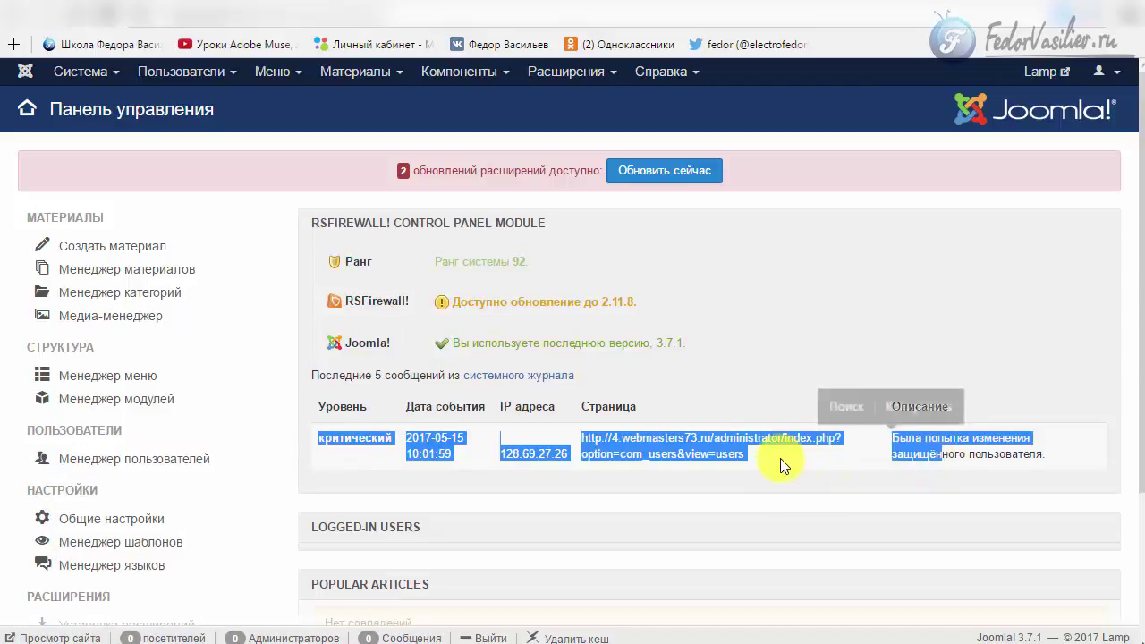
Highlight the whole critical entry in the system log and the RSFirewall! name in the control panel module.
click(779, 457)
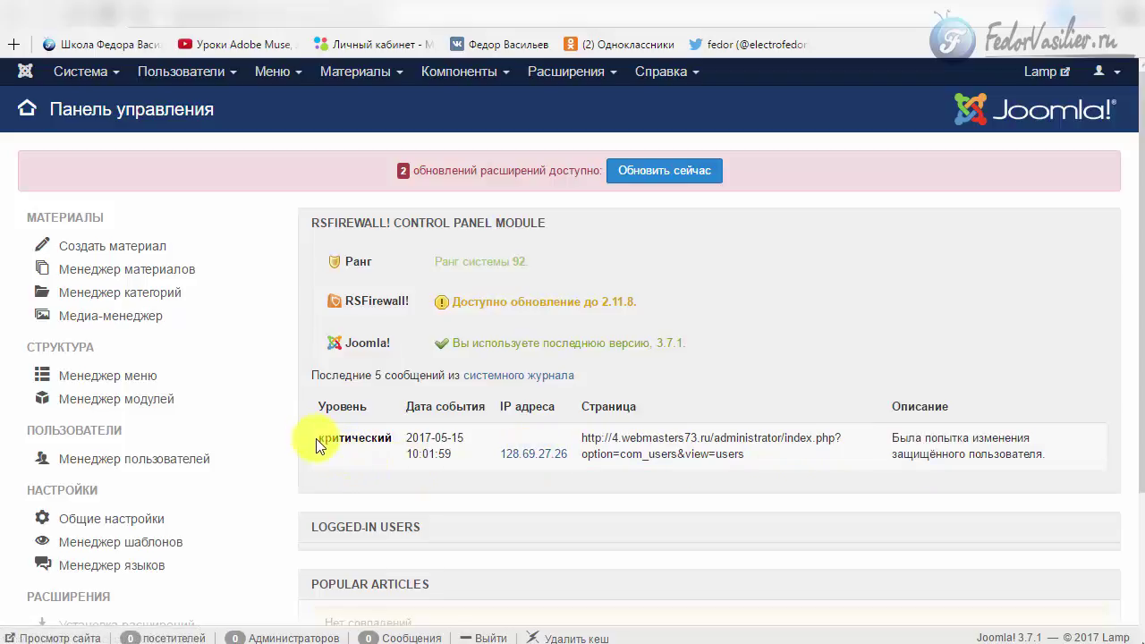
drag(316, 440, 1014, 484)
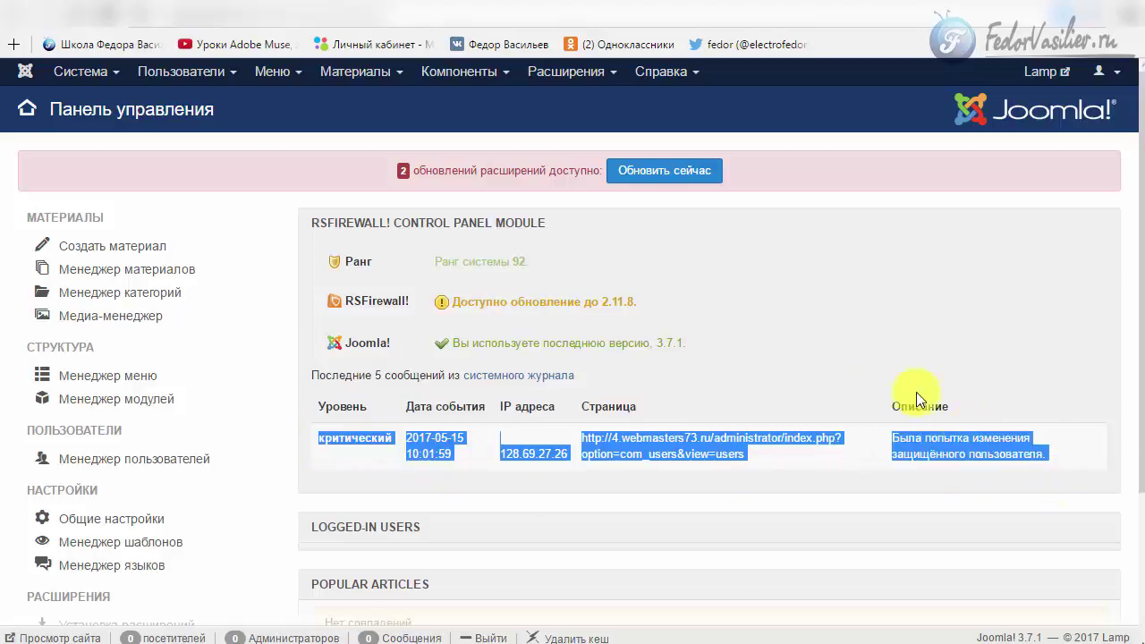
click(874, 352)
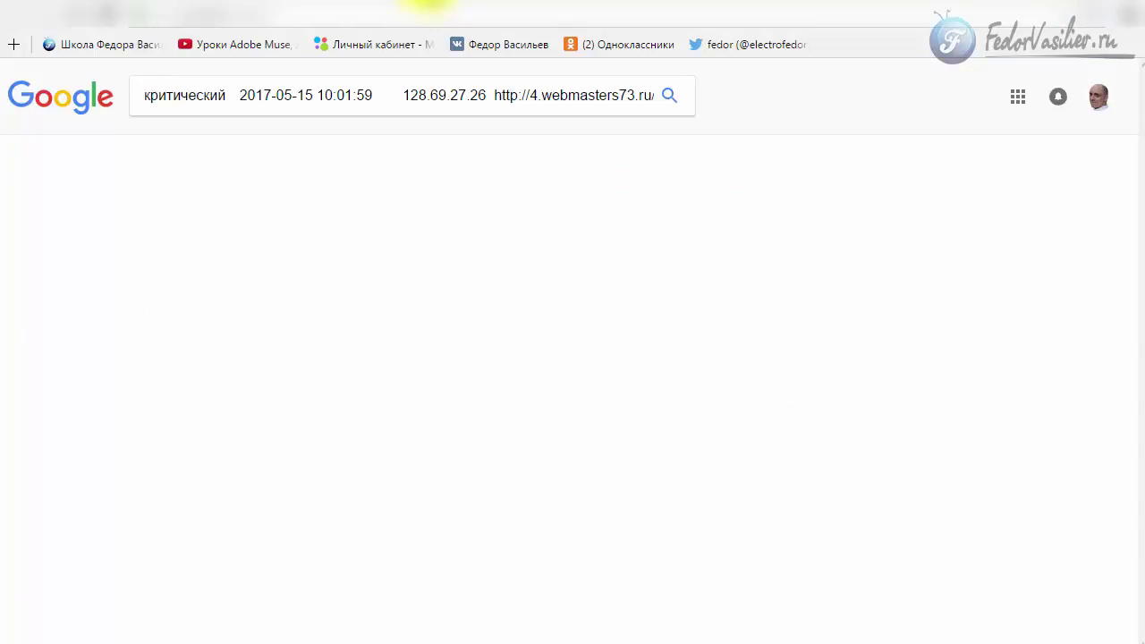
click(429, 8)
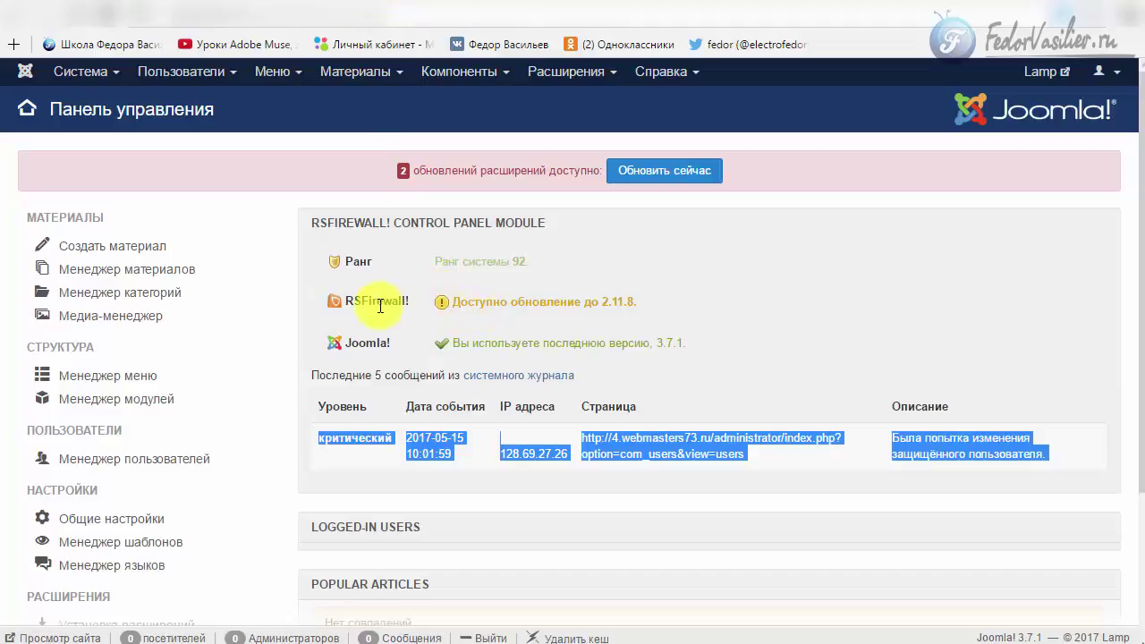
drag(412, 301, 348, 305)
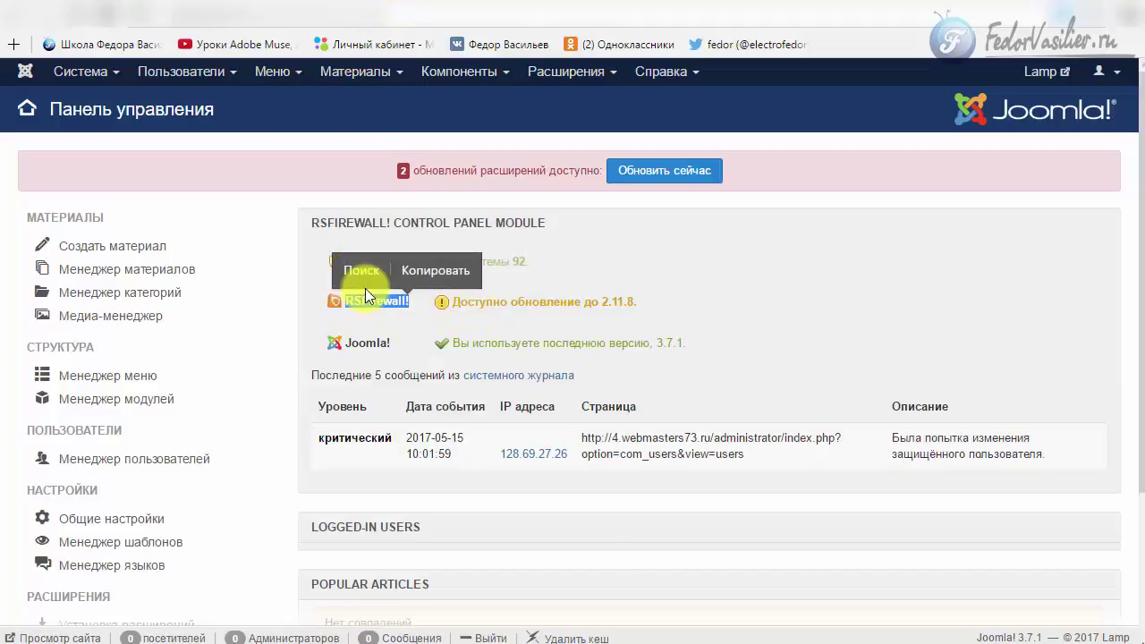
click(580, 313)
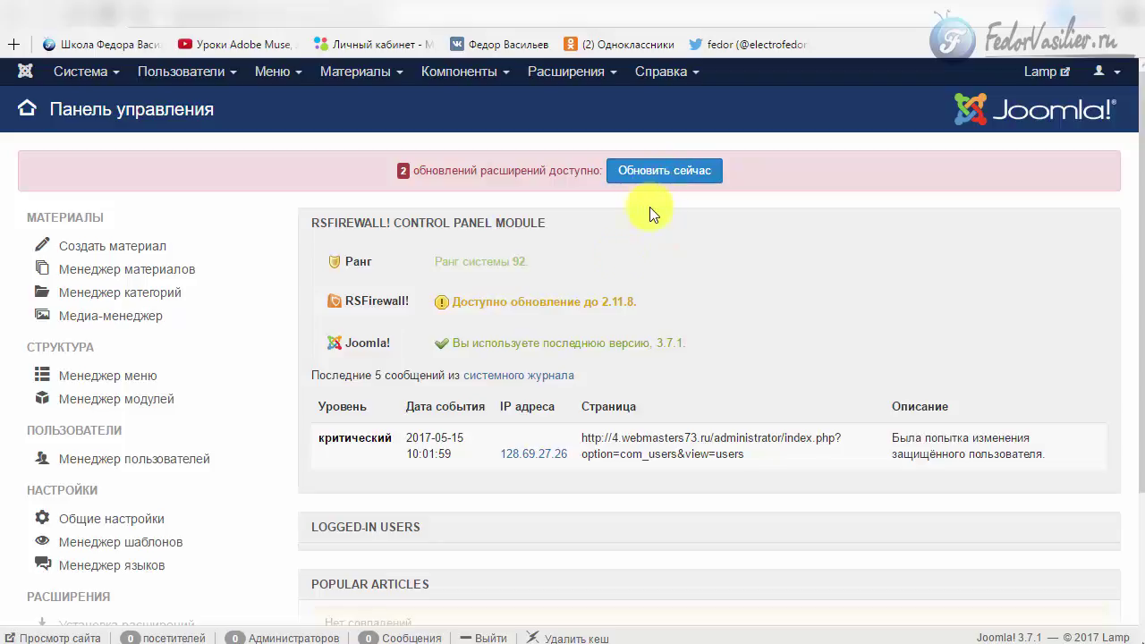
Open the available extension updates and examine the versions offered for DJ-Catalog2 Package and RSFirewall!
click(642, 171)
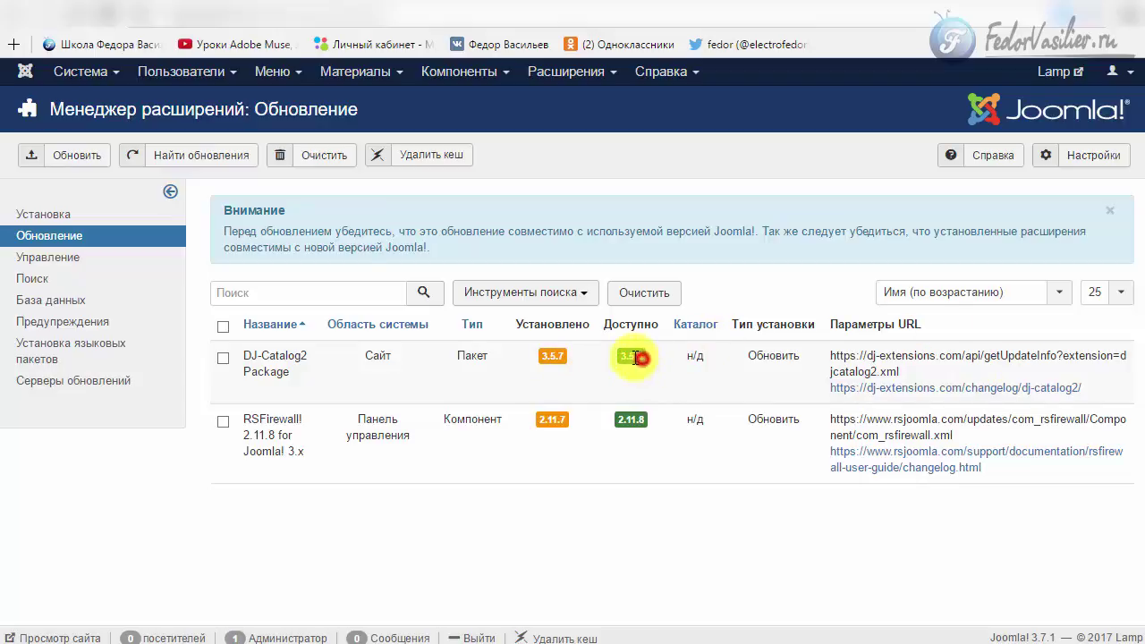
drag(642, 358, 610, 372)
click(670, 376)
drag(314, 455, 256, 432)
click(393, 474)
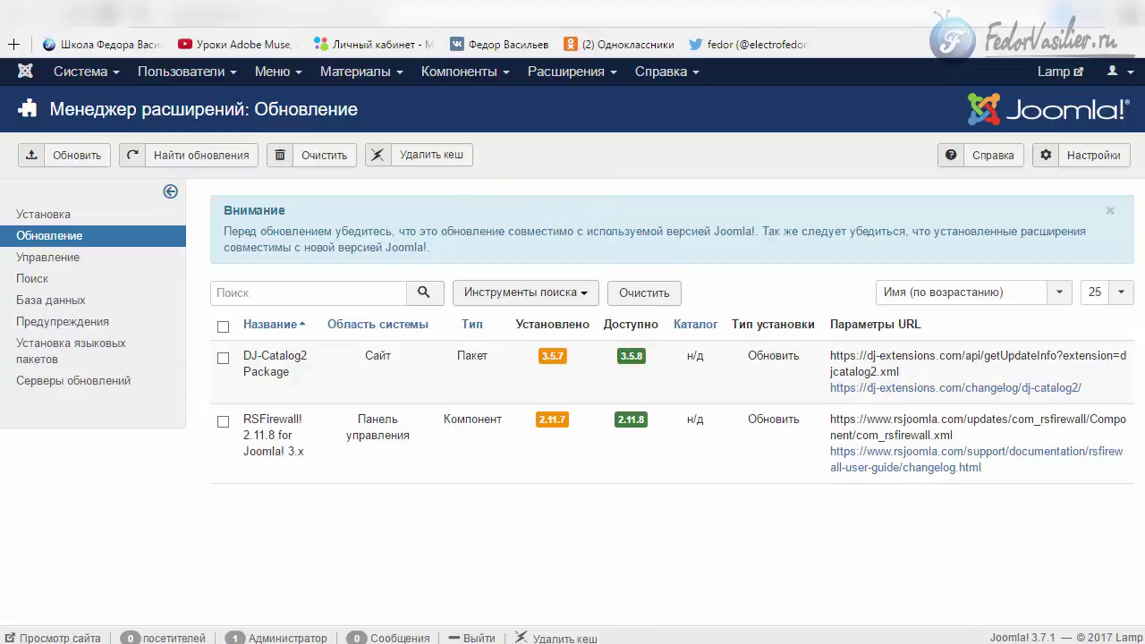
Highlight the Joomla version shown in the footer of the extension update page.
mouse_move(981, 633)
mouse_down()
mouse_move(1031, 637)
mouse_move(979, 622)
mouse_up()
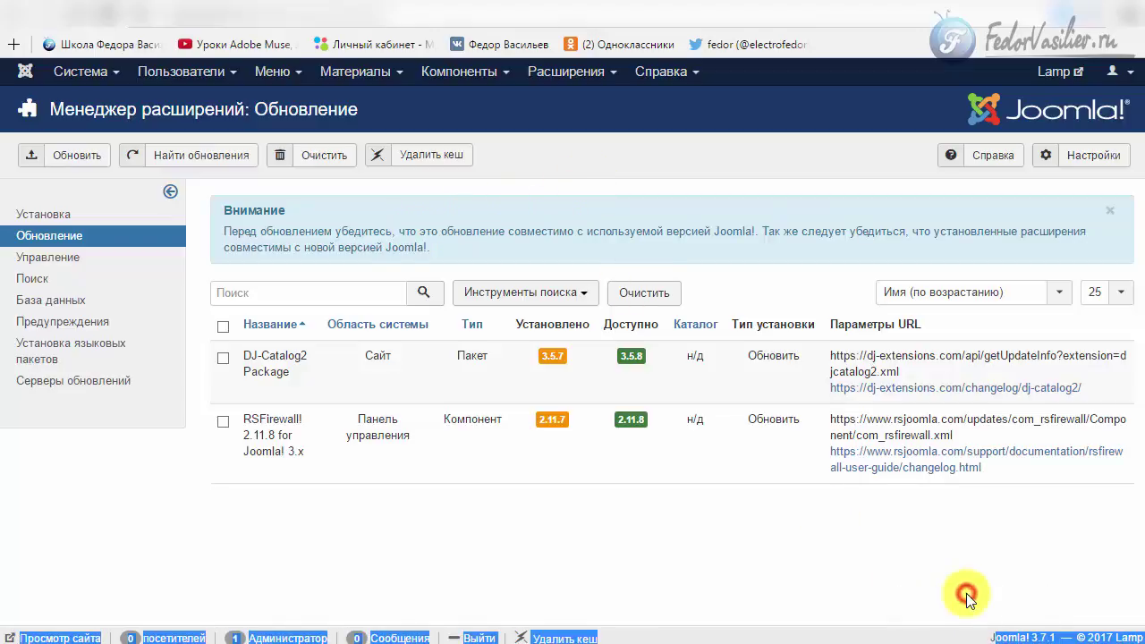
click(1008, 633)
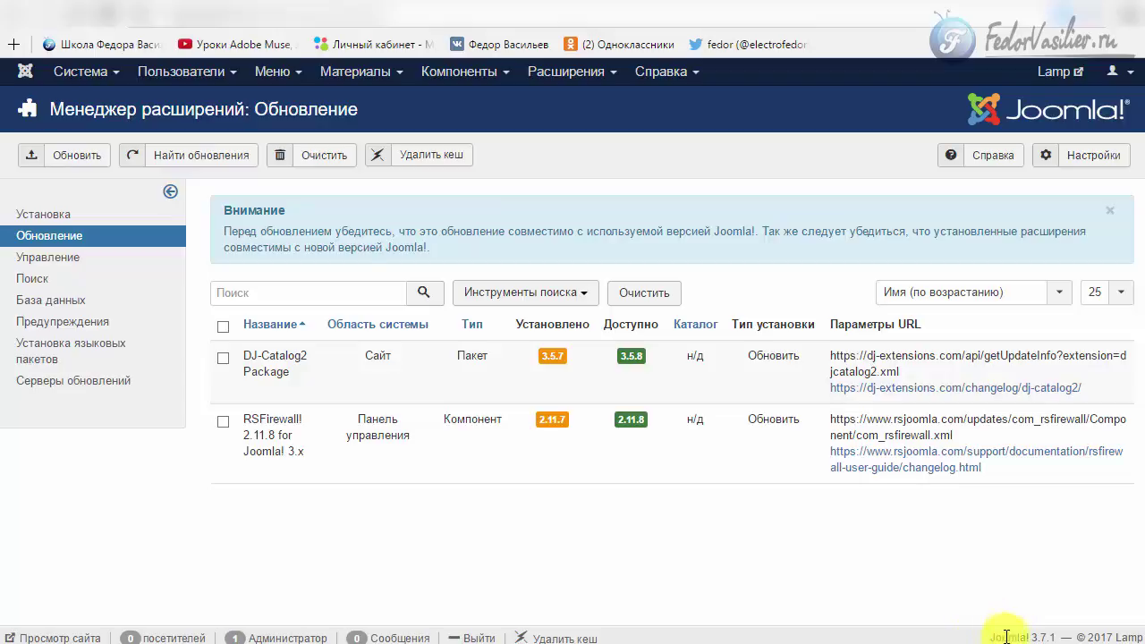
double_click(1037, 636)
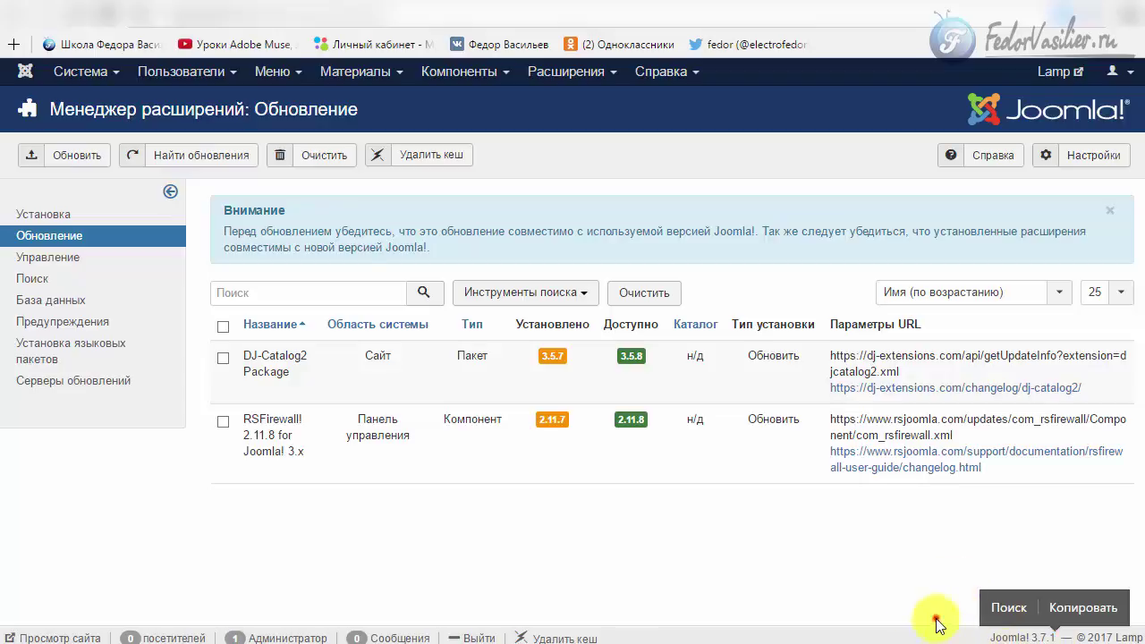
Return to the administrator's control panel and look over its modules.
click(59, 74)
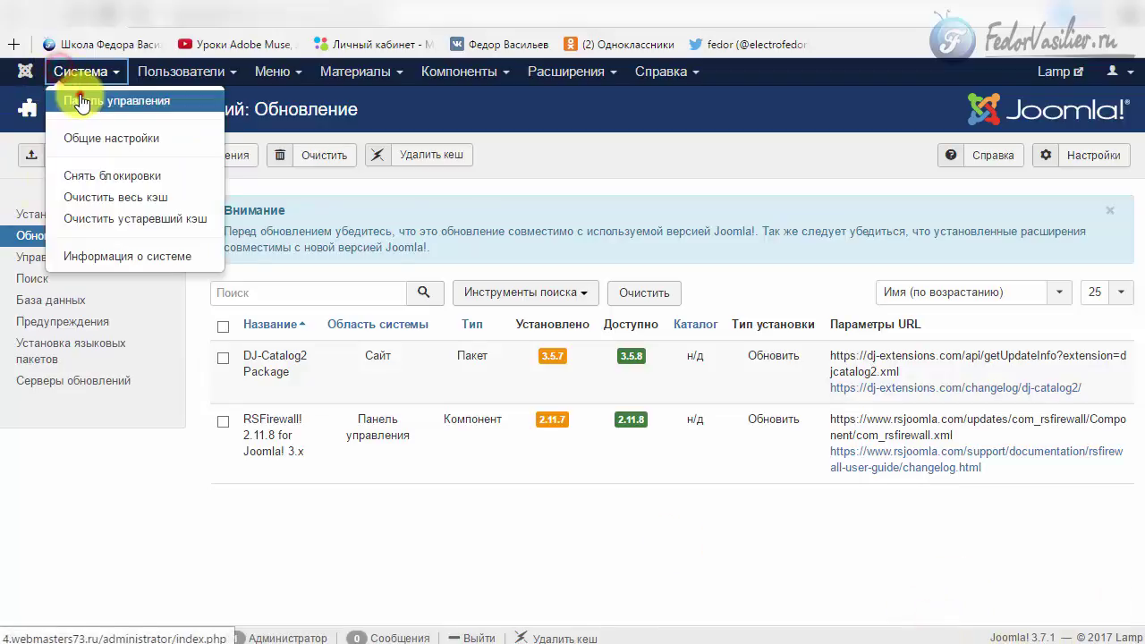
click(85, 98)
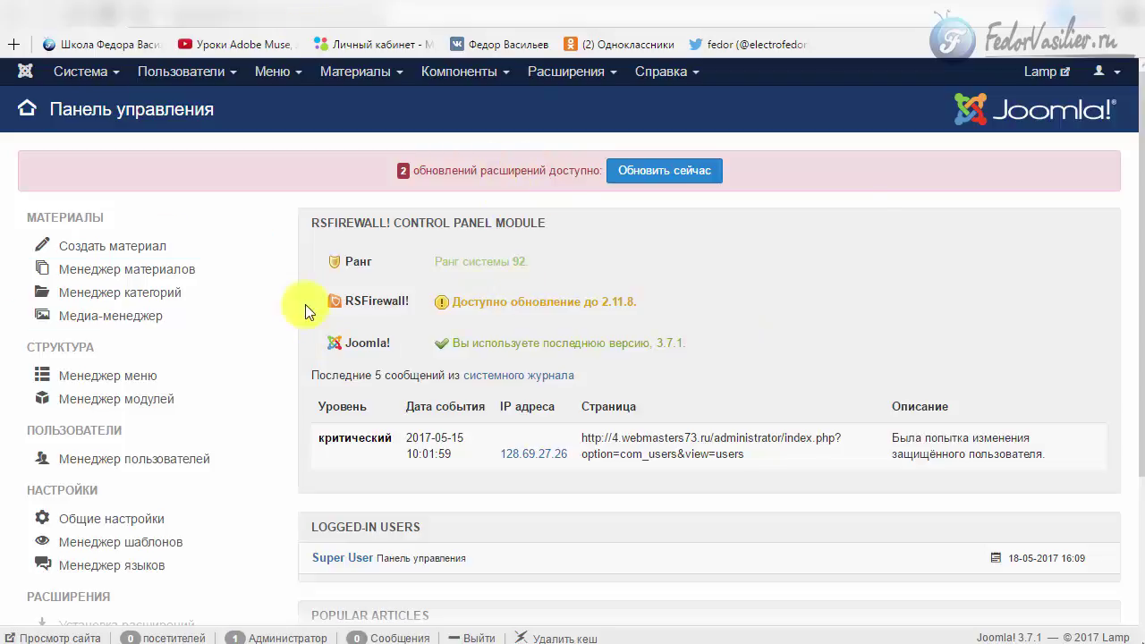
scroll(357, 321, down, 3)
scroll(354, 314, up, 3)
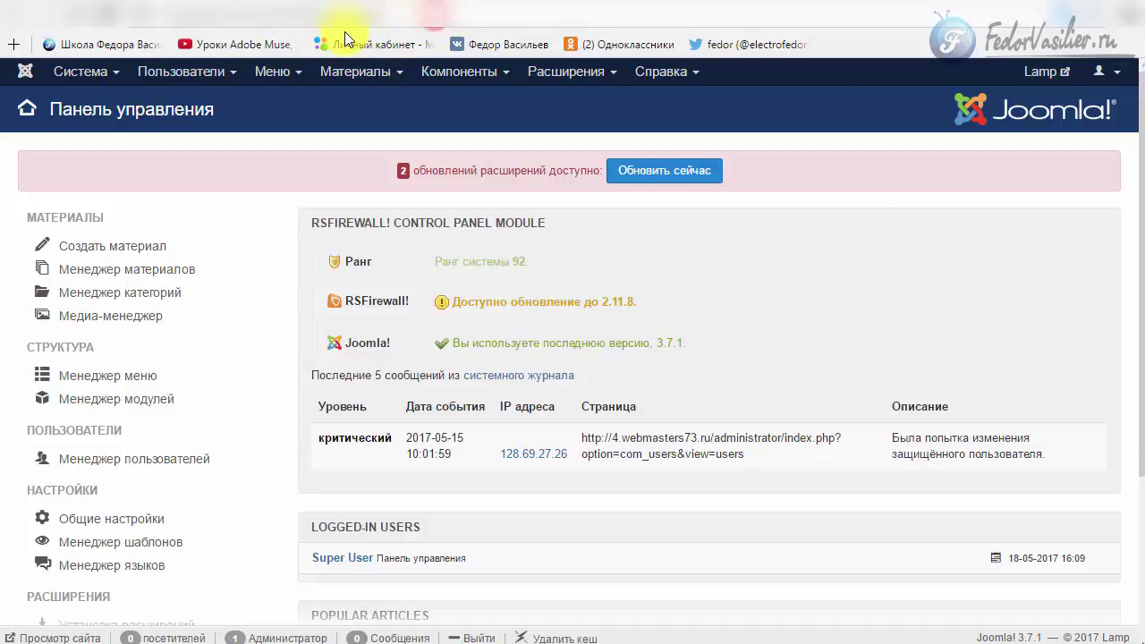
Open the DJ-Catalog2 component's product list and open the product Светодиодная лампа for editing.
click(452, 75)
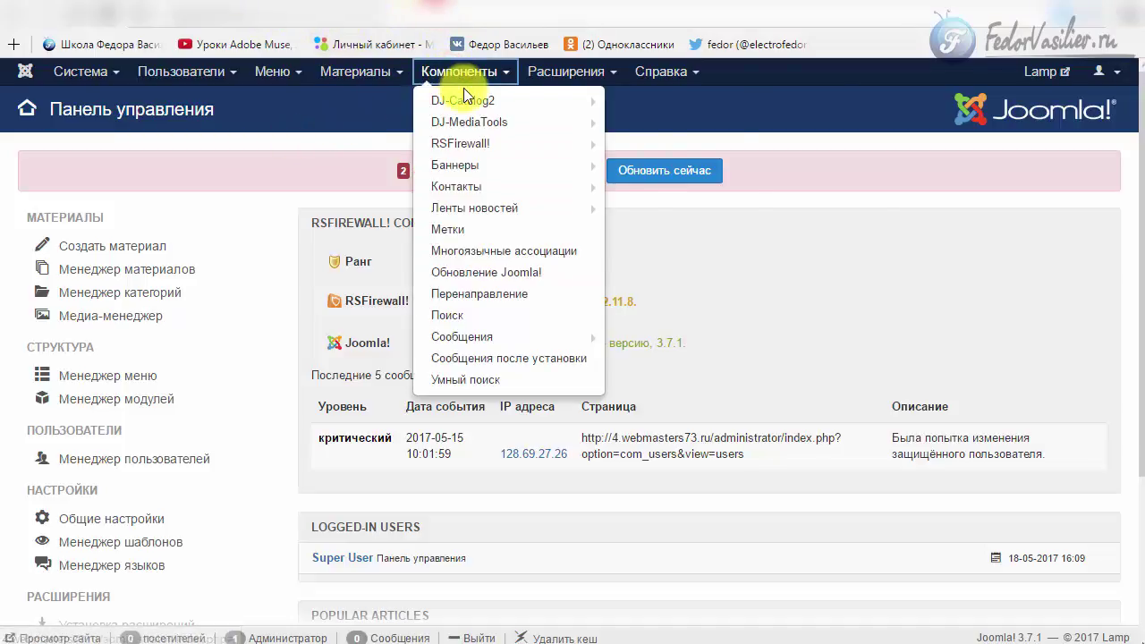
click(464, 104)
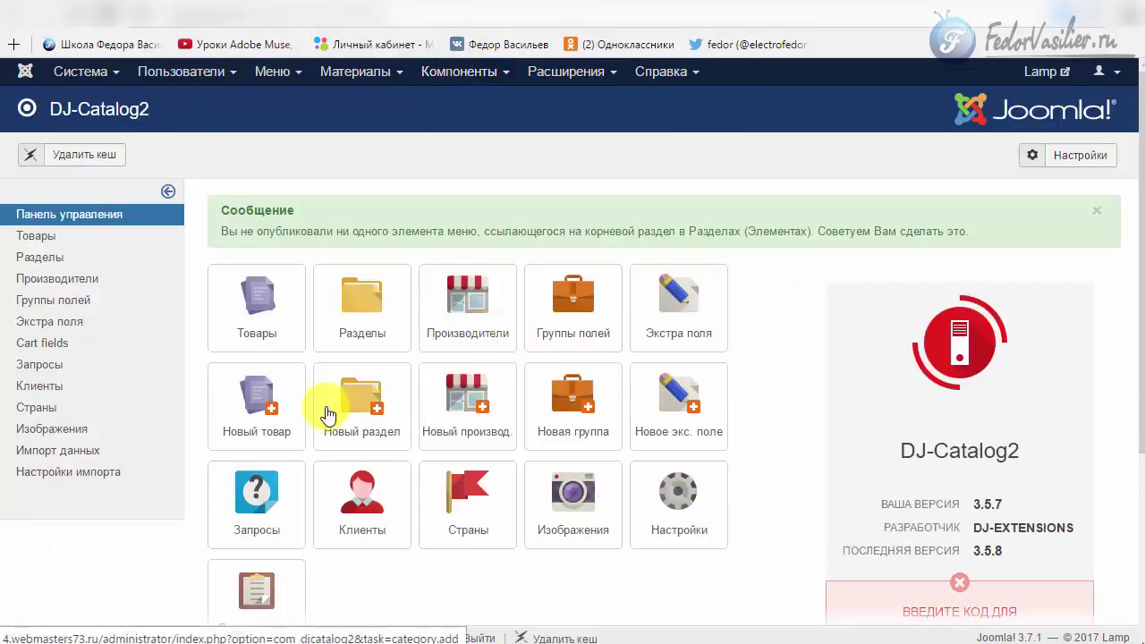
click(256, 300)
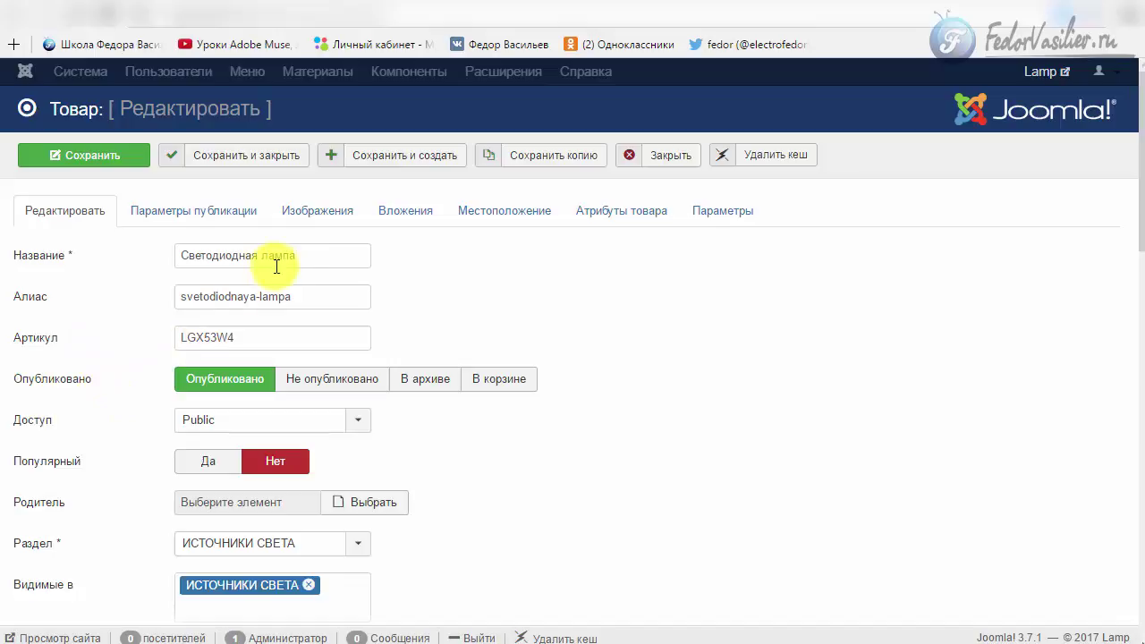
Highlight the product's Название and Алиас values in turn and compare them without changing either.
drag(306, 255, 153, 255)
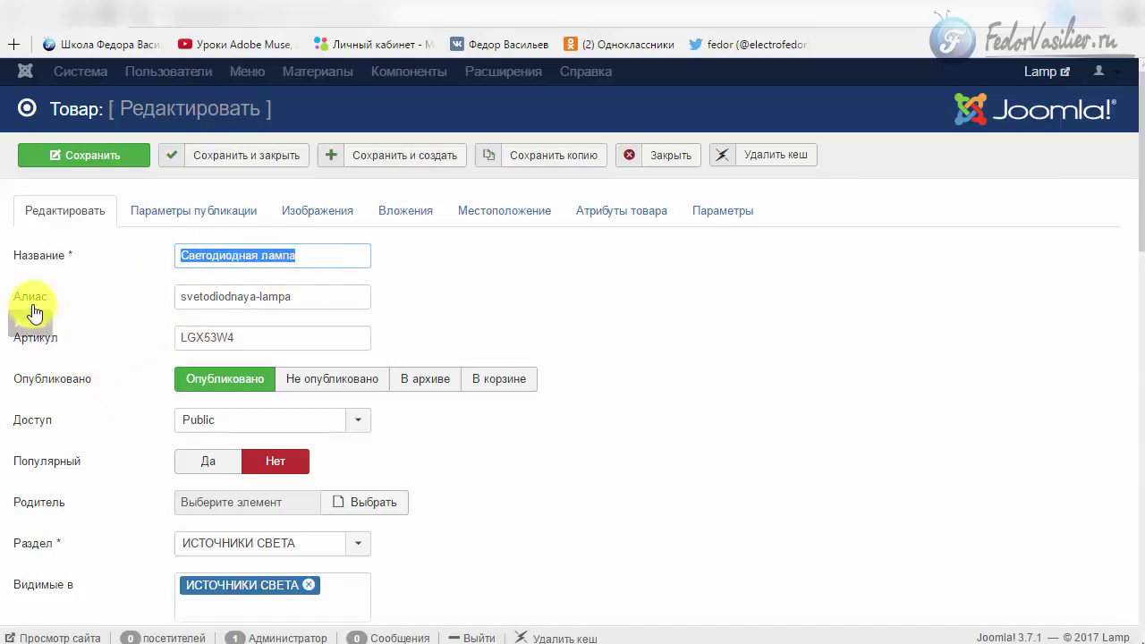
drag(301, 297, 153, 296)
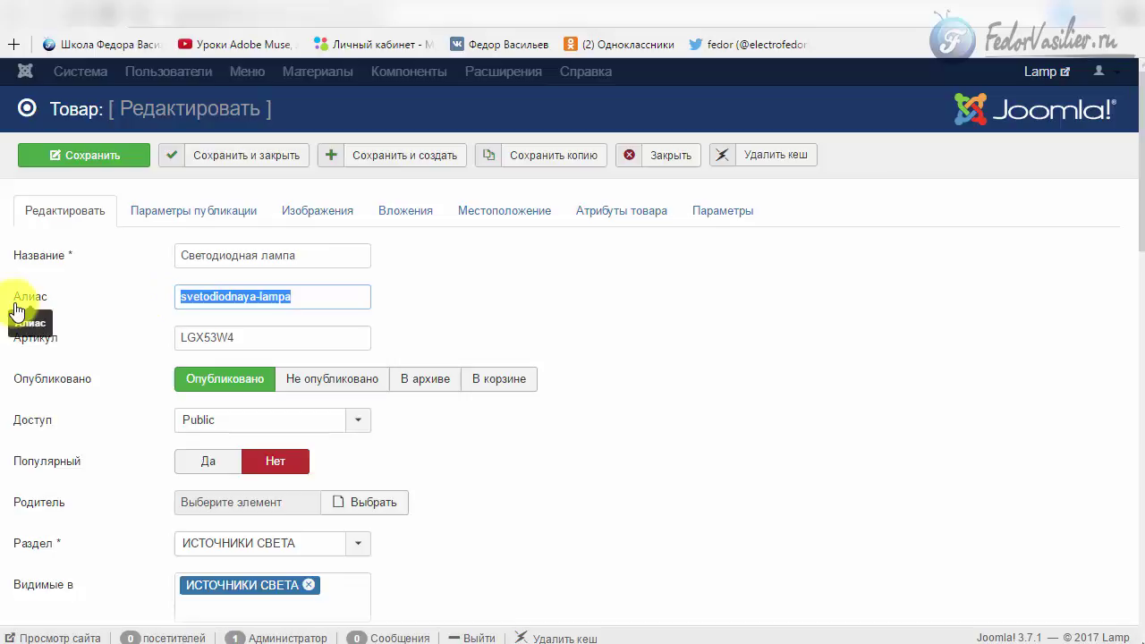
click(205, 296)
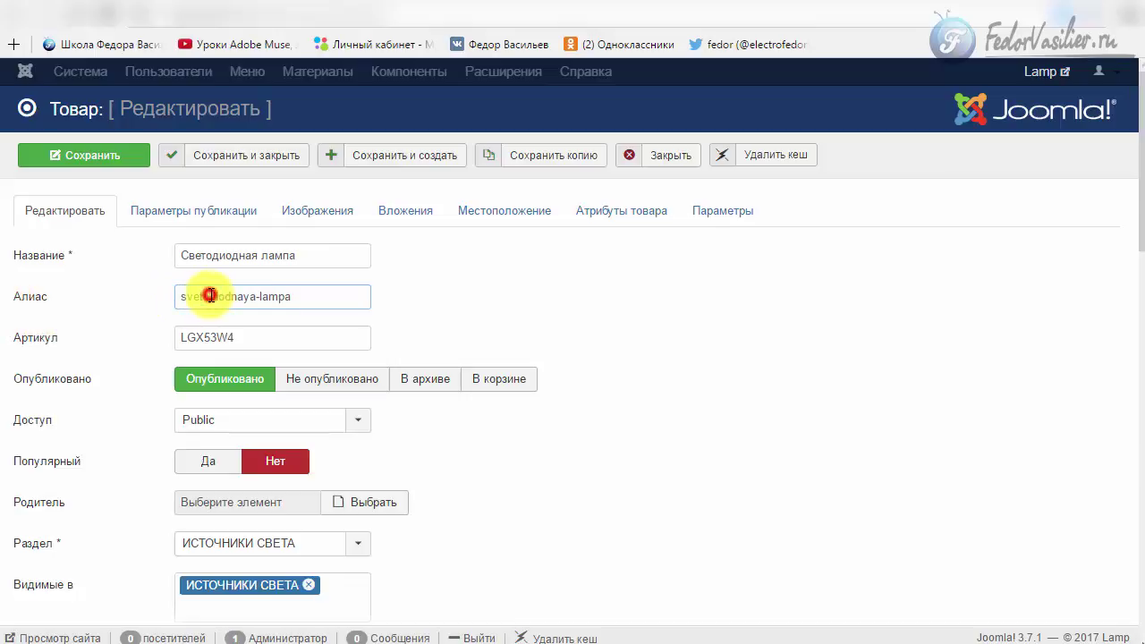
click(288, 298)
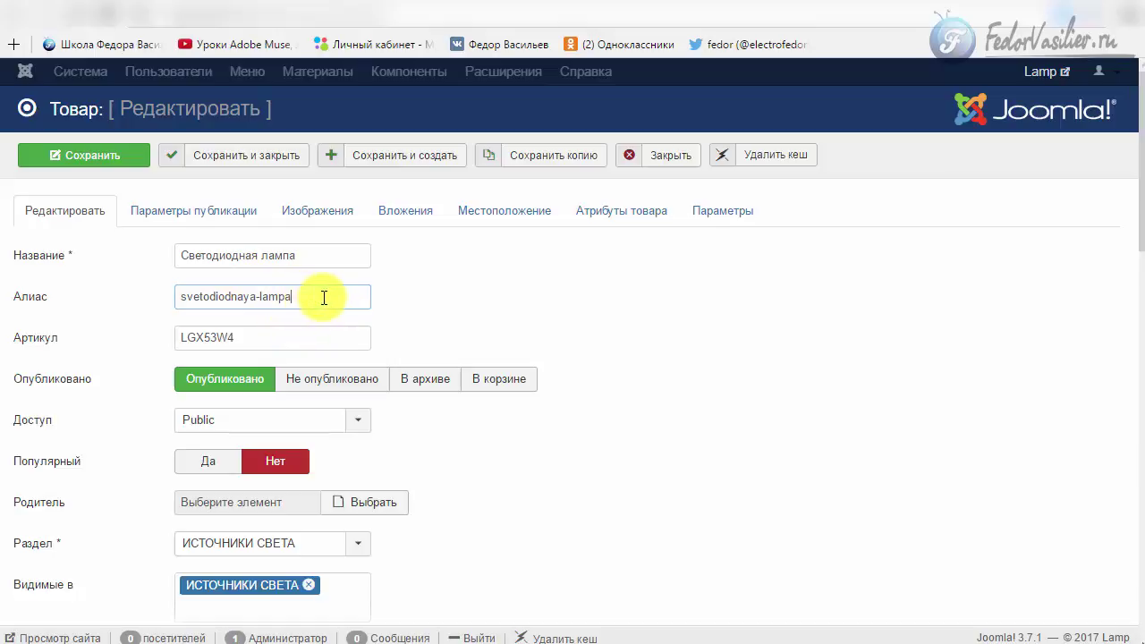
drag(313, 256, 182, 260)
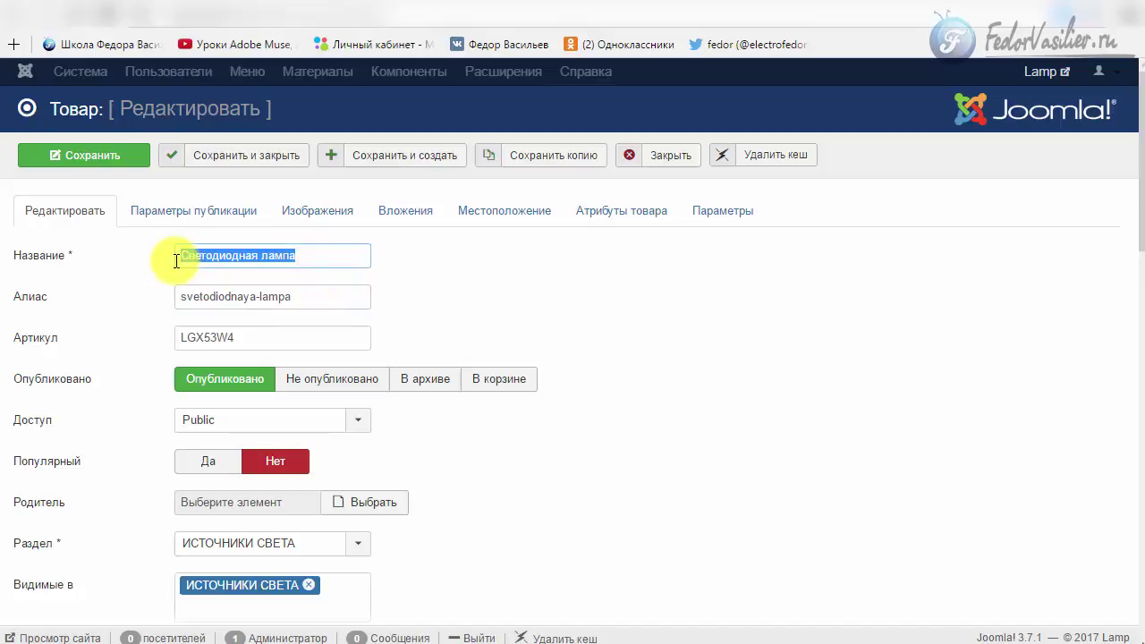
click(267, 259)
drag(313, 250, 143, 244)
drag(312, 251, 171, 240)
click(315, 253)
drag(314, 248, 185, 242)
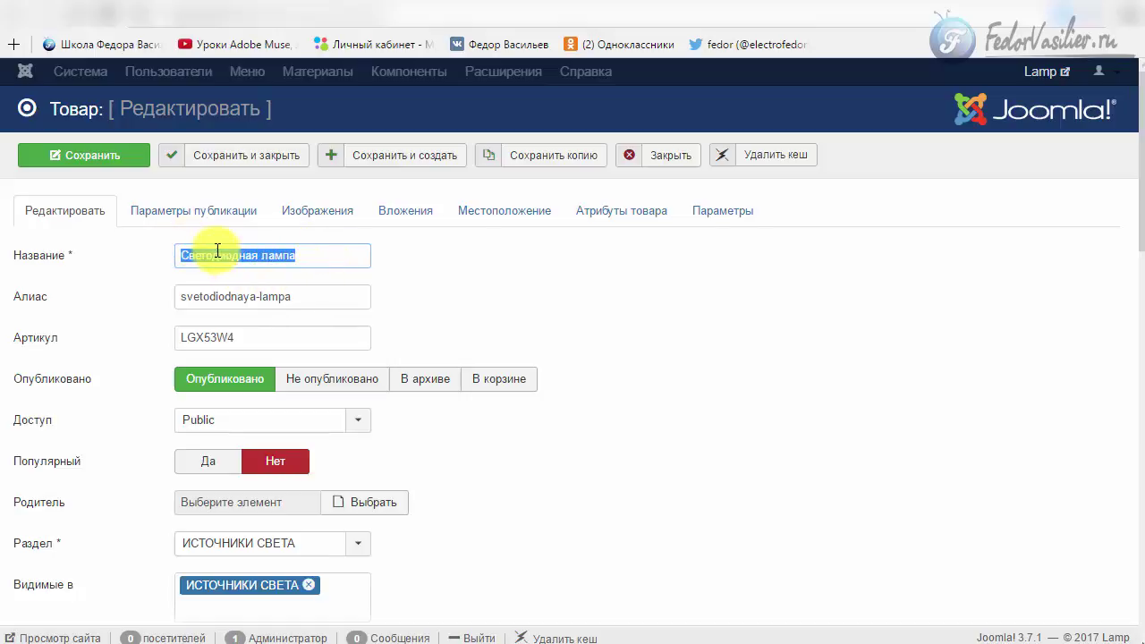
click(307, 255)
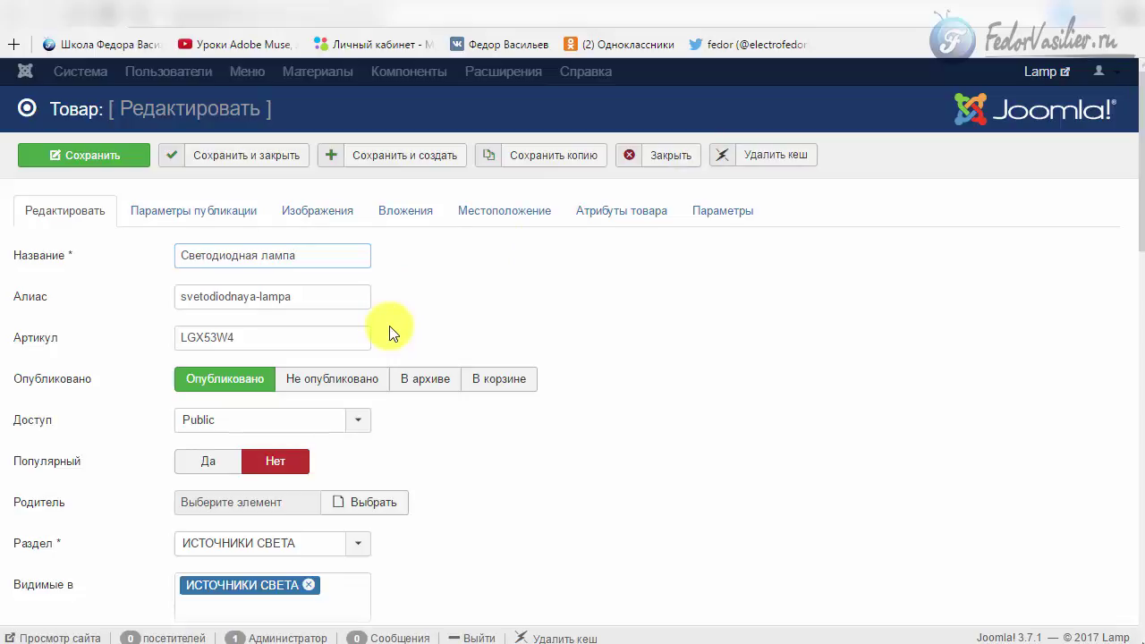
Look through the rest of the product form, including the price fields and Краткое описание.
scroll(545, 304, down, 8)
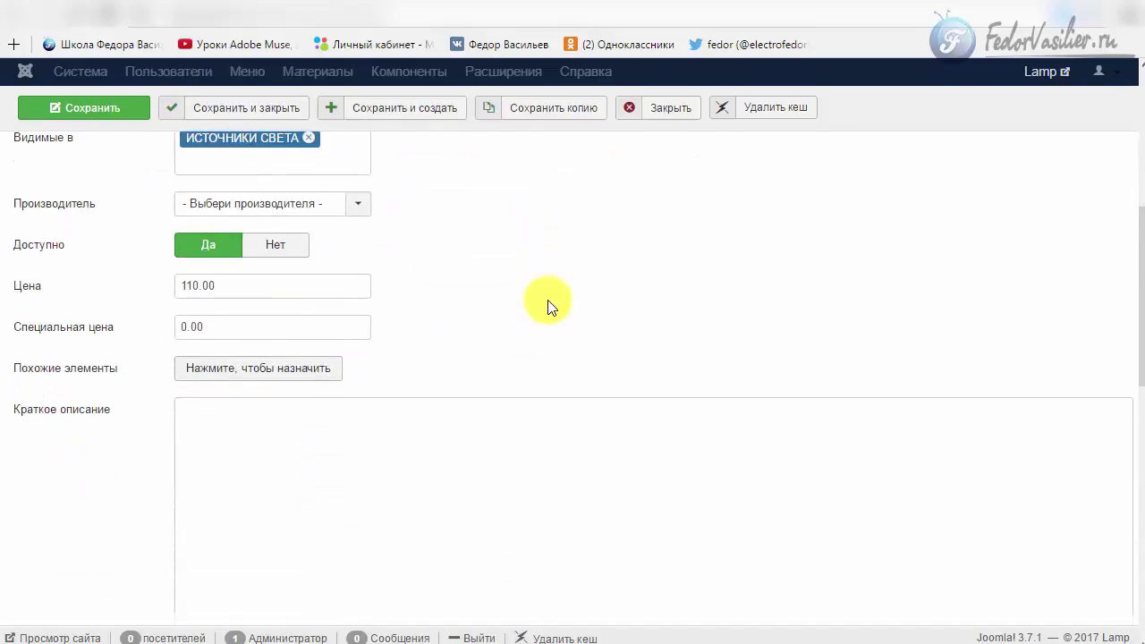
scroll(546, 304, down, 5)
scroll(541, 304, up, 15)
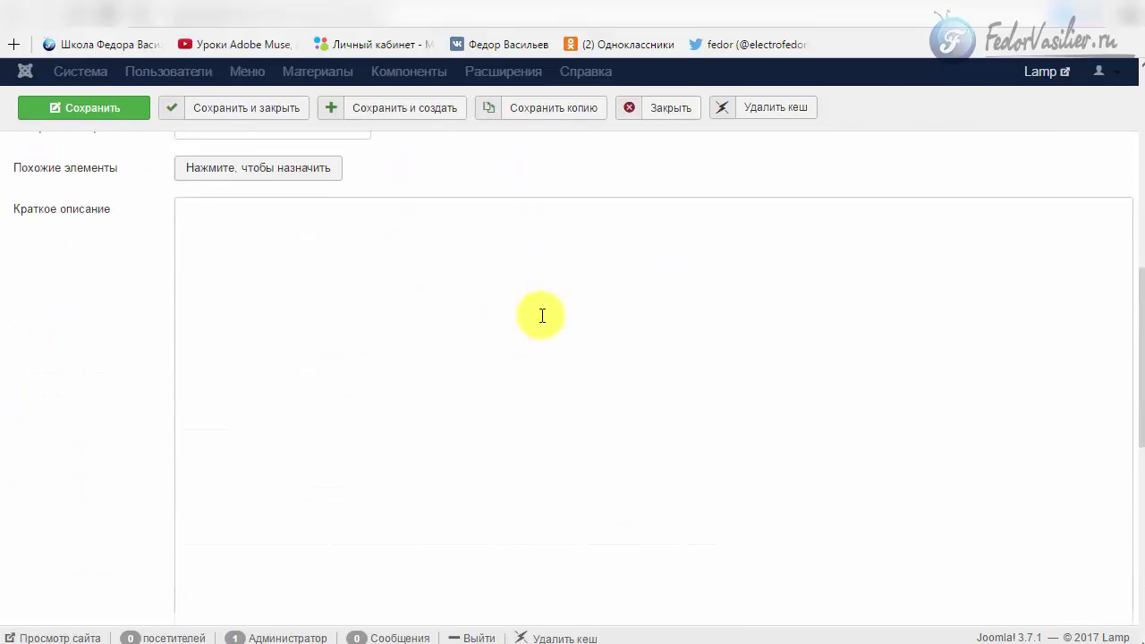
scroll(238, 442, down, 4)
click(237, 441)
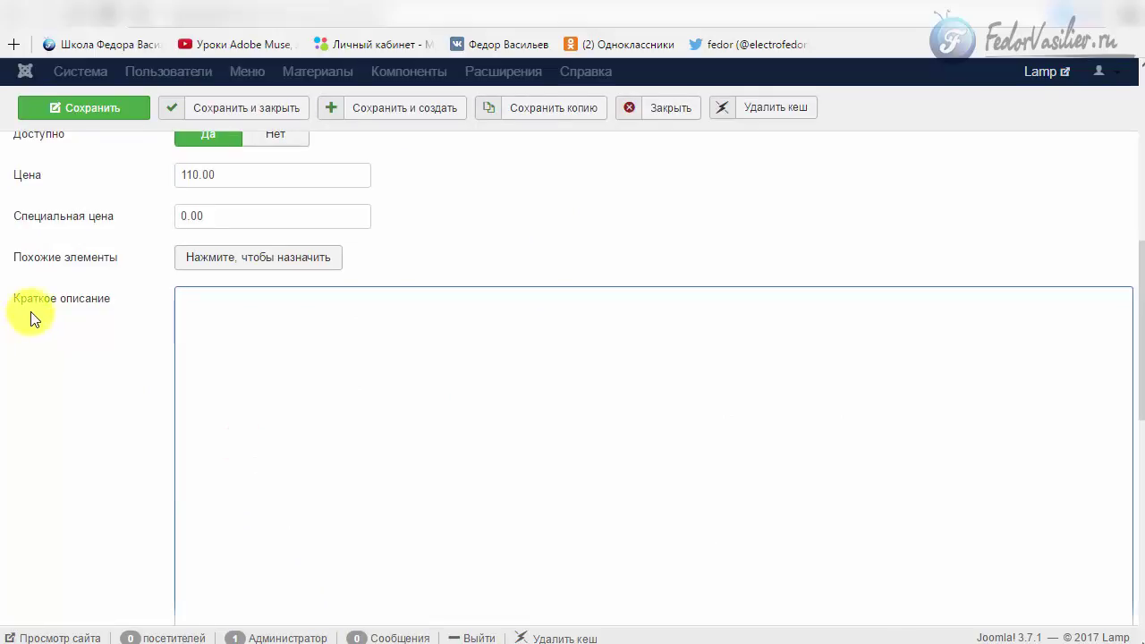
scroll(449, 448, up, 12)
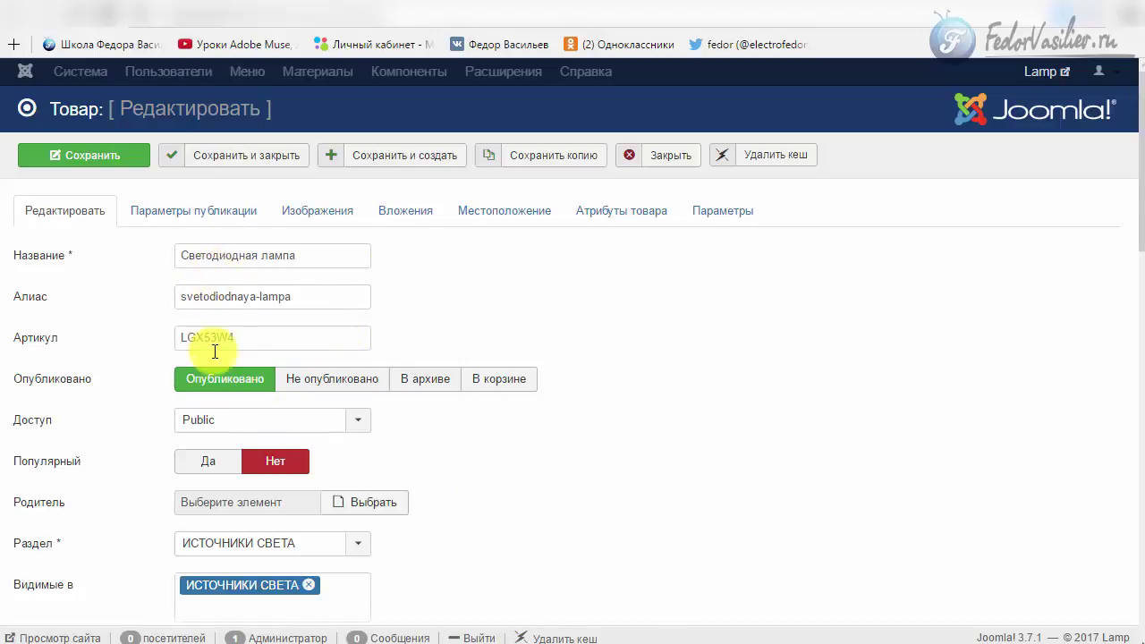
Highlight the product's Артикул value and examine it without changing it.
drag(239, 335, 181, 339)
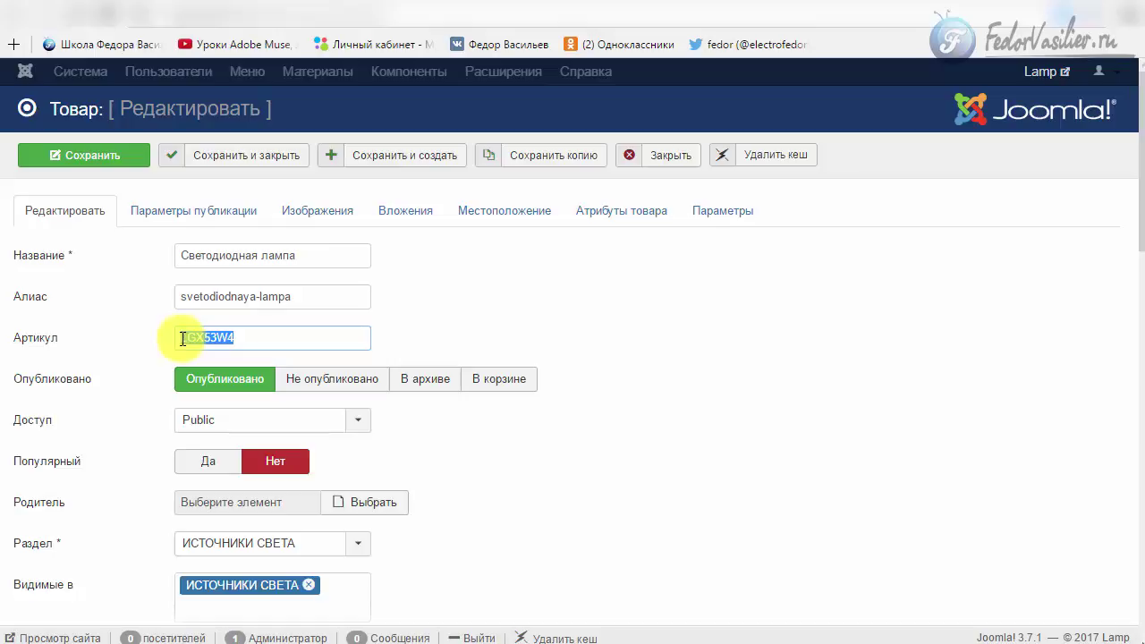
drag(187, 334, 317, 334)
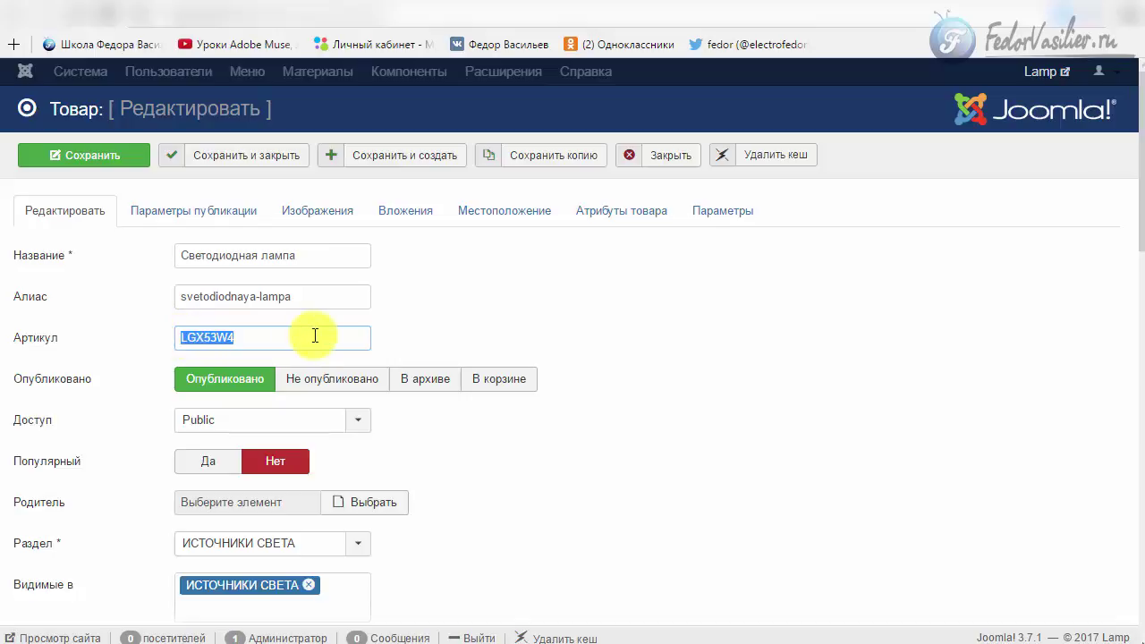
click(315, 334)
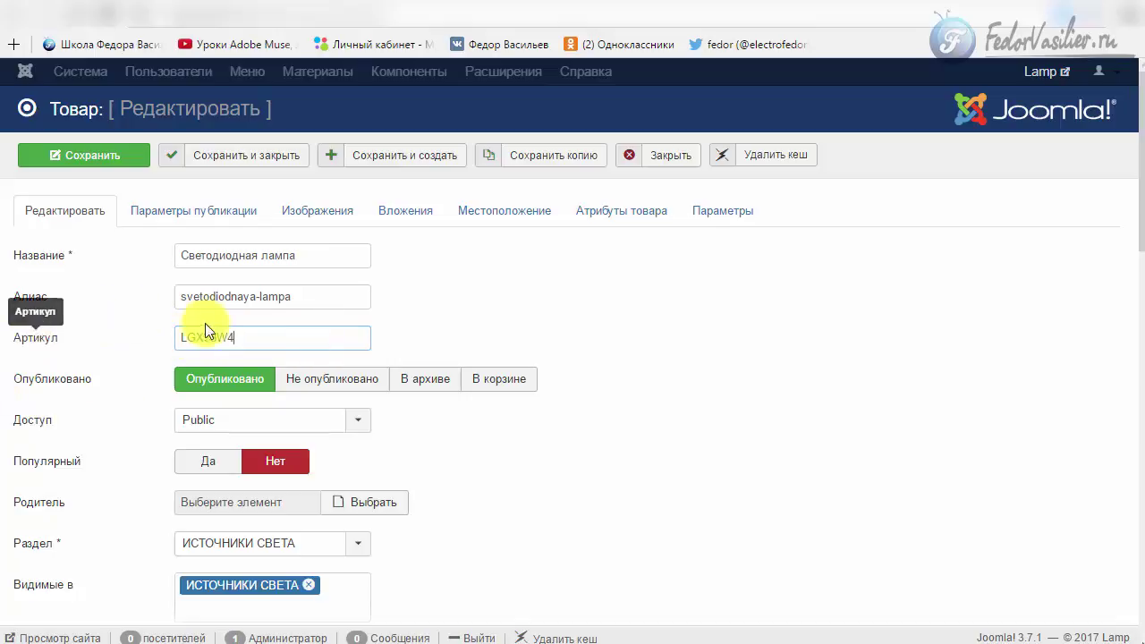
drag(237, 337, 467, 327)
click(469, 327)
Switch the product's Популярный option to Да and back to Нет.
scroll(482, 326, down, 2)
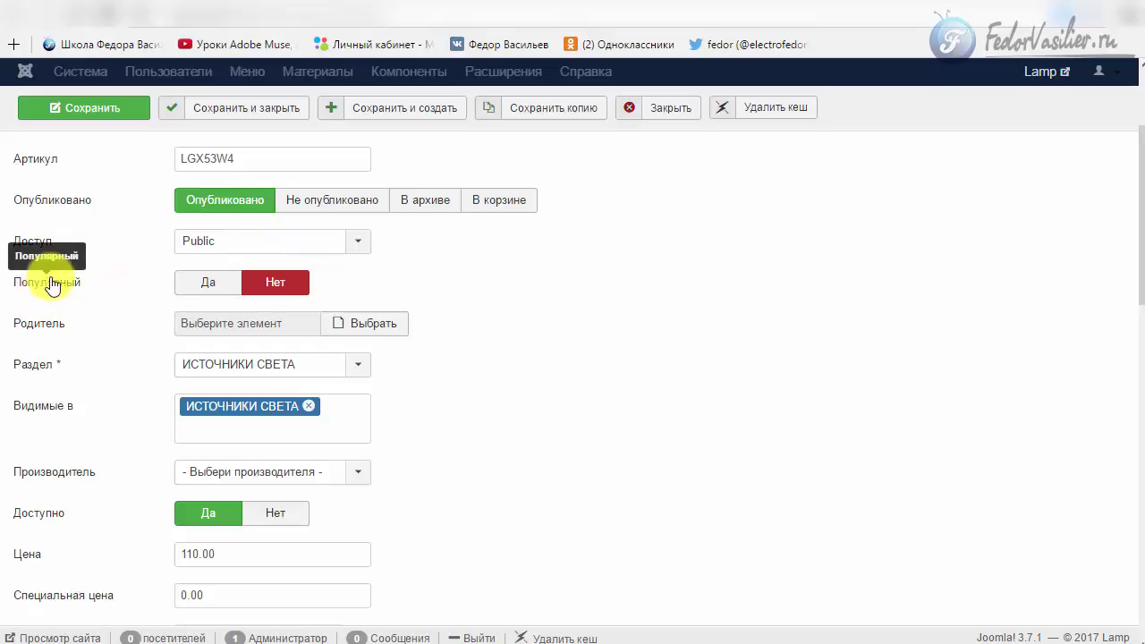
click(207, 288)
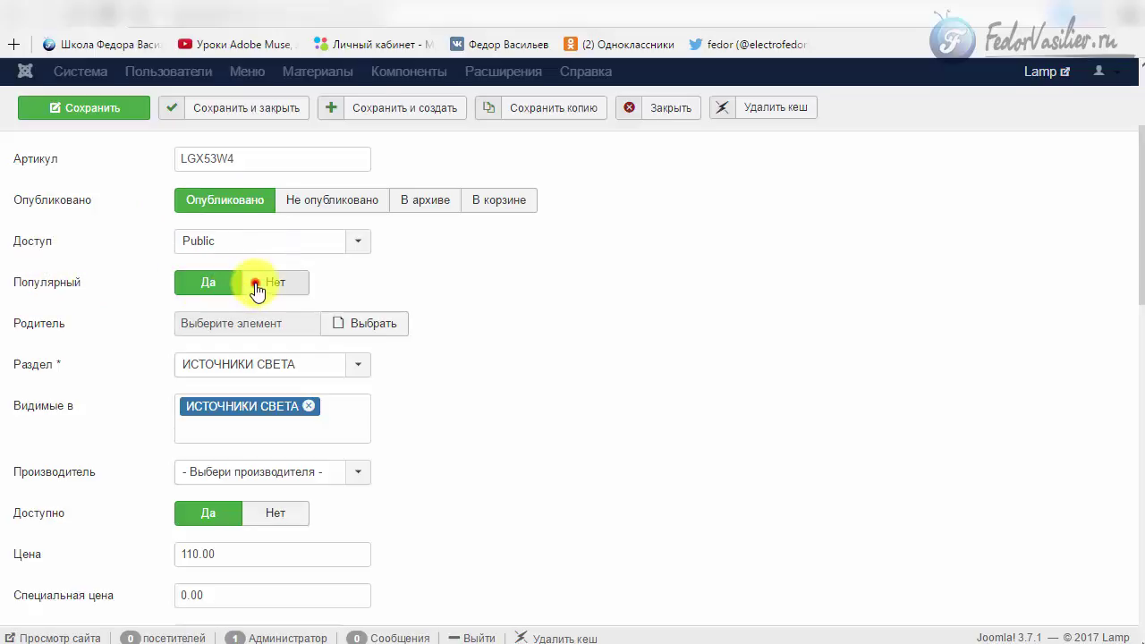
click(255, 284)
Switch to the site's front end and open the ТАБЛЕТКИ category under ЛАМПЫ, Выбор по форме.
click(429, 9)
scroll(396, 256, down, 5)
scroll(402, 250, up, 5)
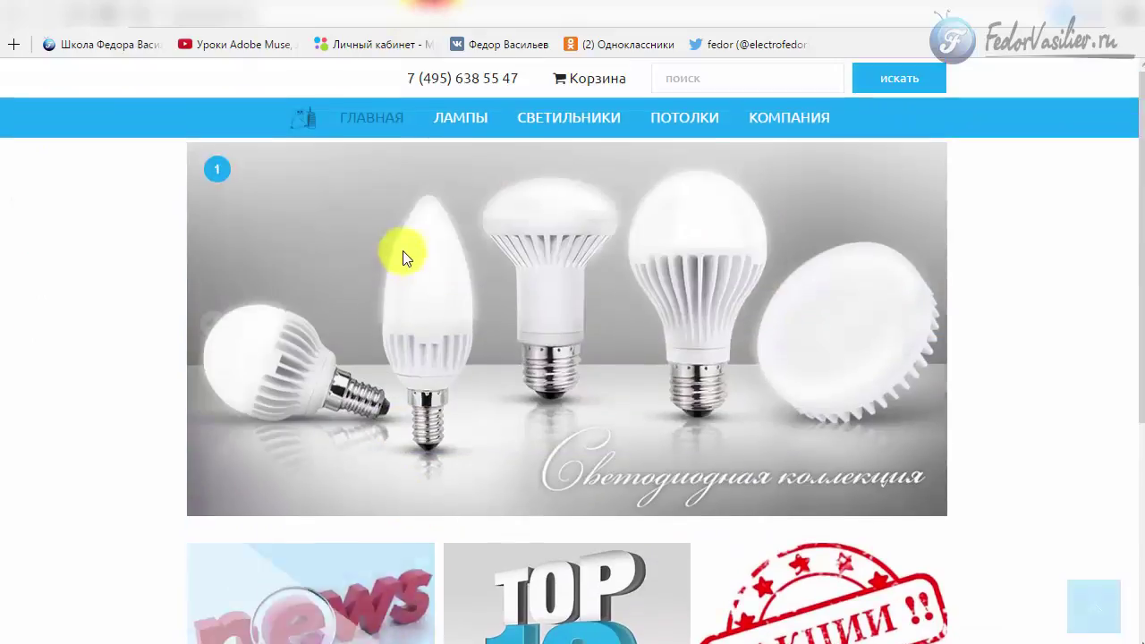
mouse_move(453, 117)
mouse_move(453, 210)
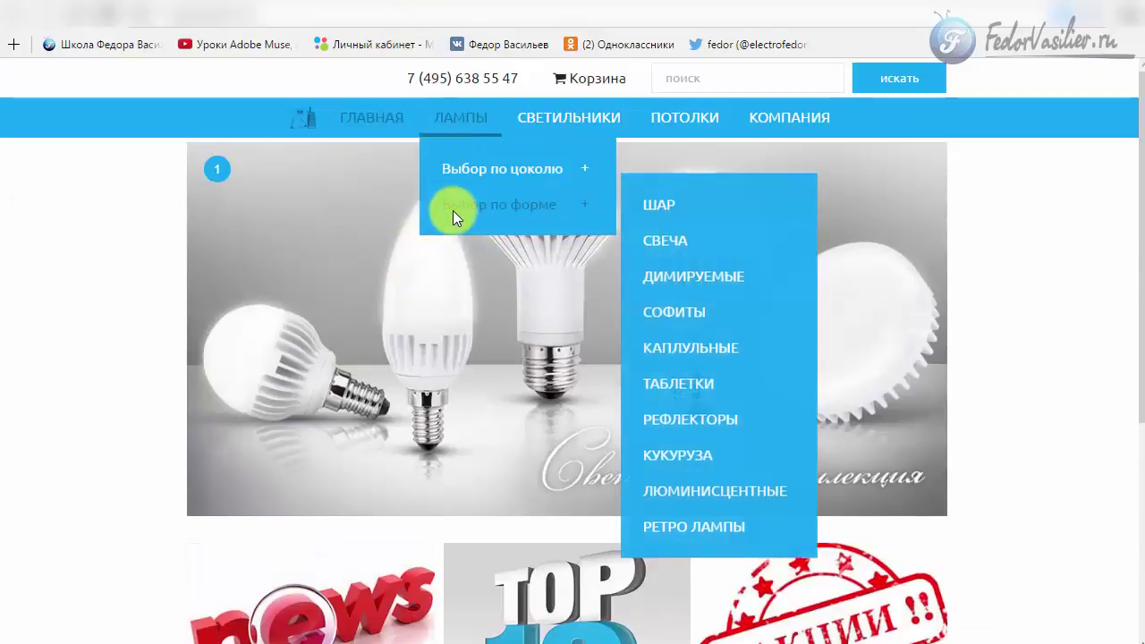
click(637, 204)
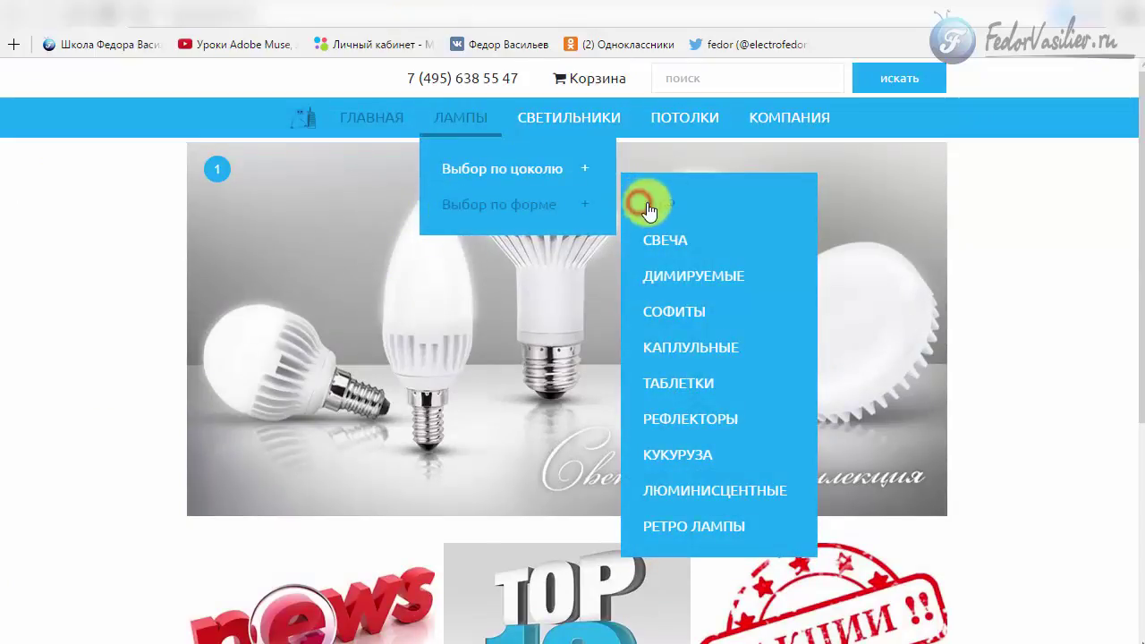
Look through the lamp cards in the category, examining their images, sections, prices and characteristics.
scroll(268, 285, down, 3)
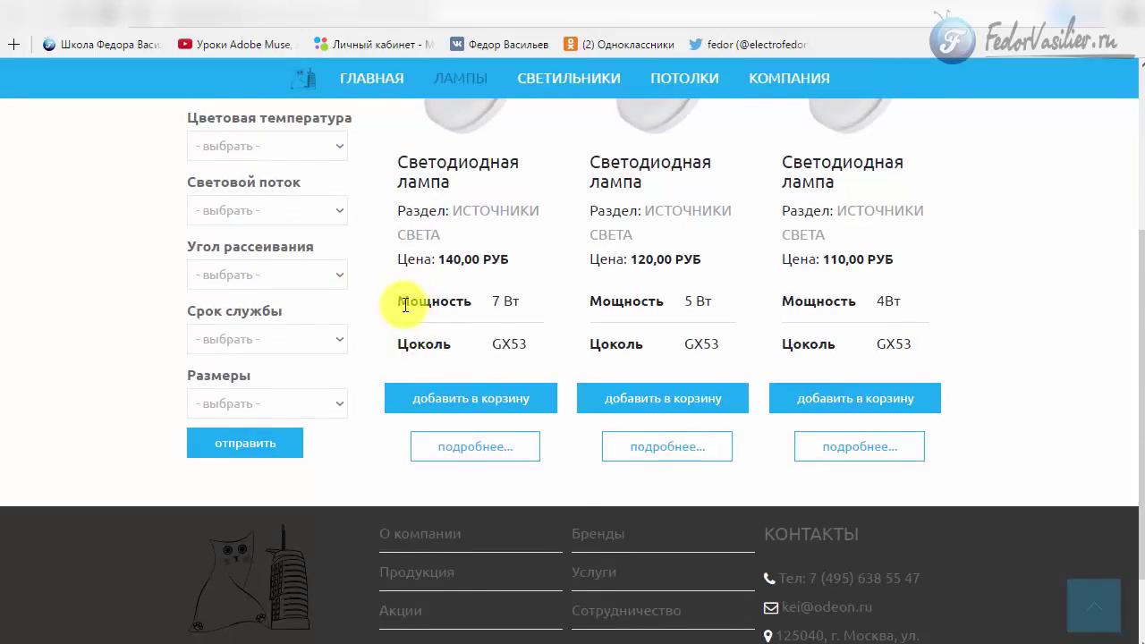
scroll(414, 304, up, 2)
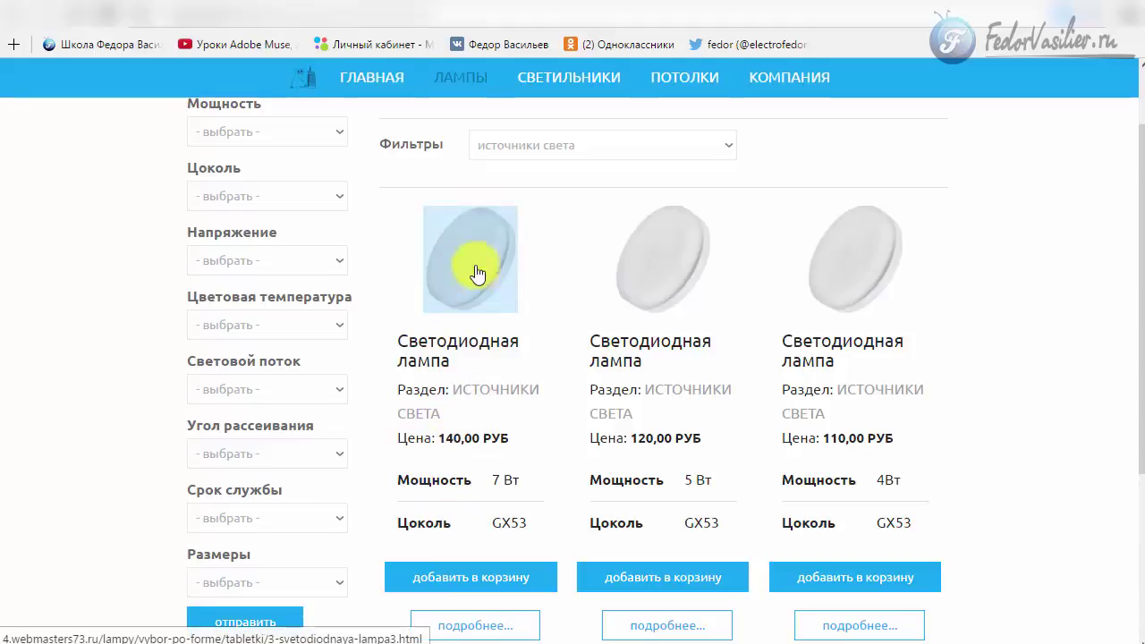
scroll(473, 309, up, 1)
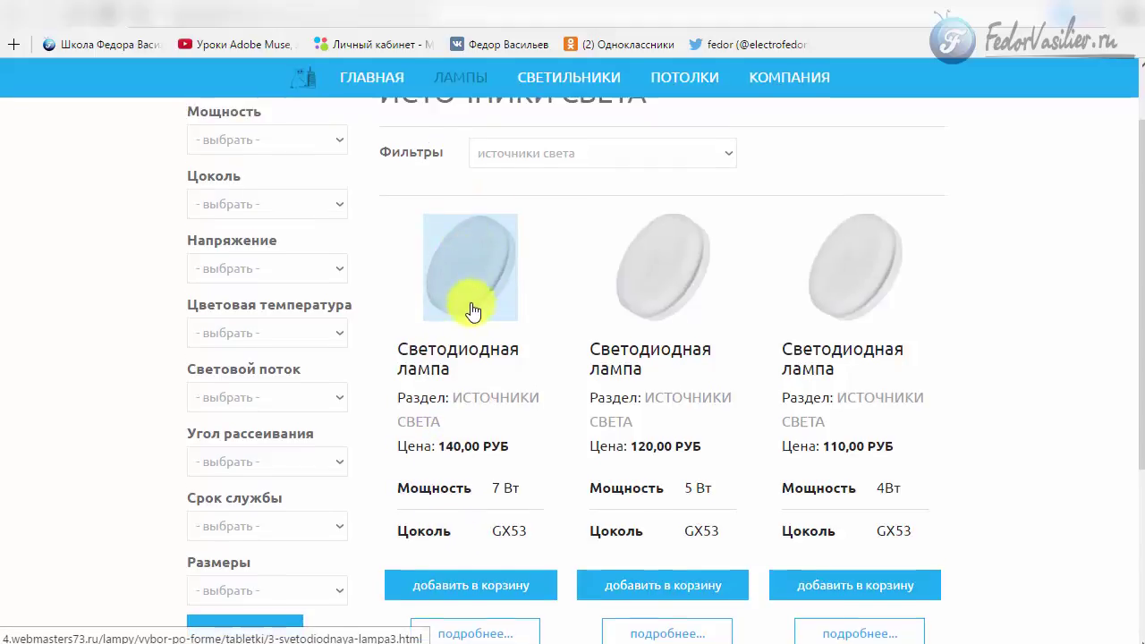
scroll(268, 136, down, 1)
scroll(268, 136, up, 1)
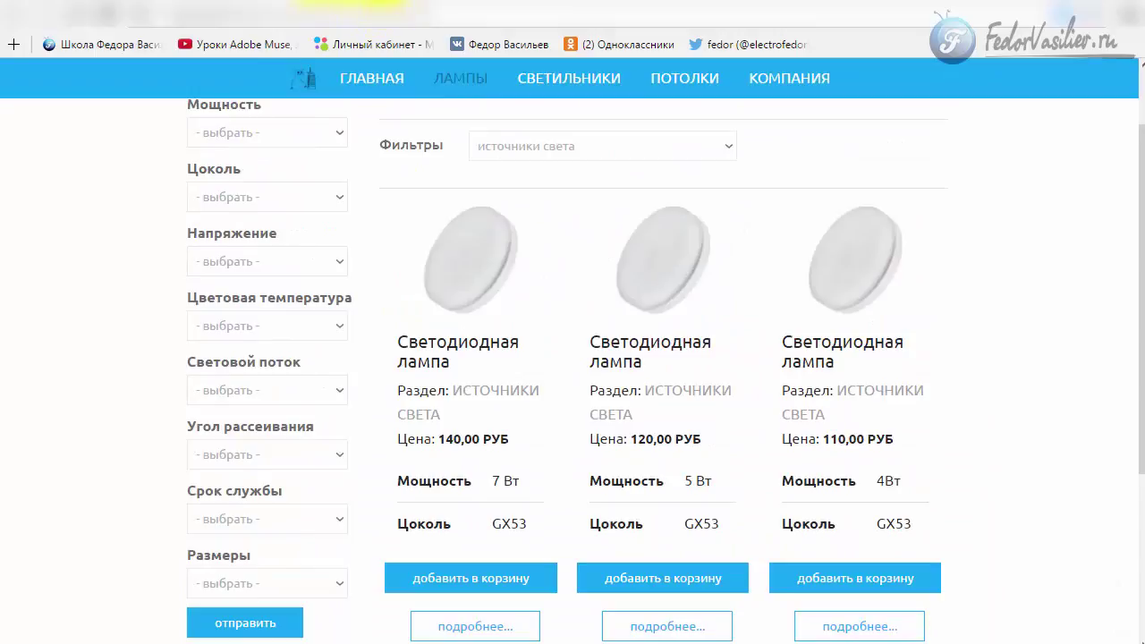
Return to the product form and examine the choices for Раздел and Видимые в without changing them.
key(ctrl+Tab)
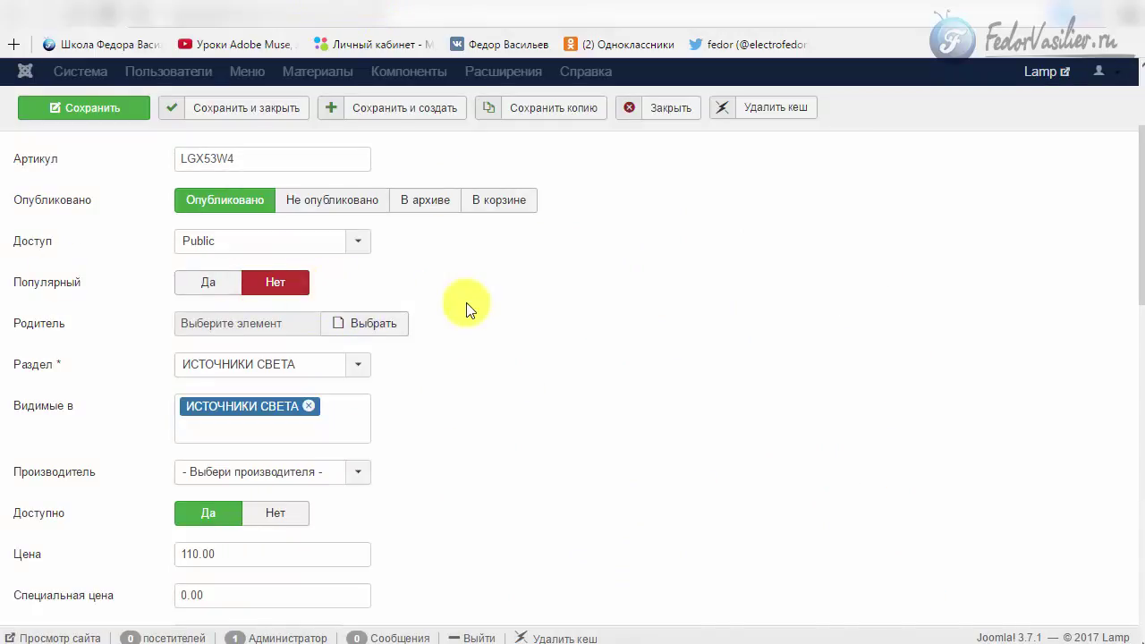
click(197, 374)
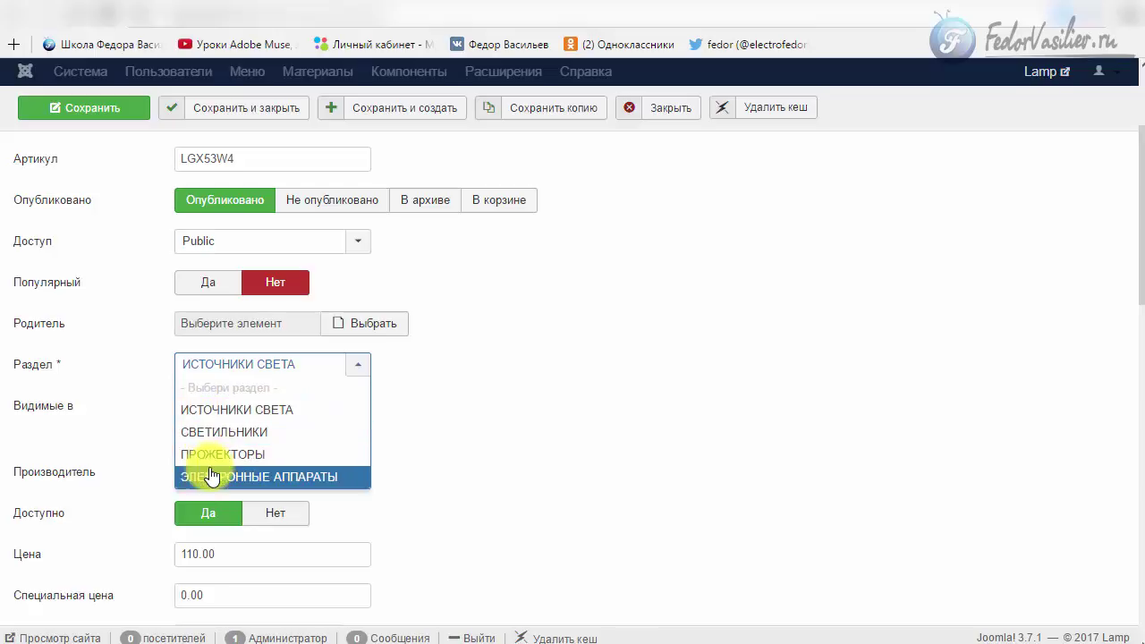
click(724, 407)
scroll(657, 419, down, 1)
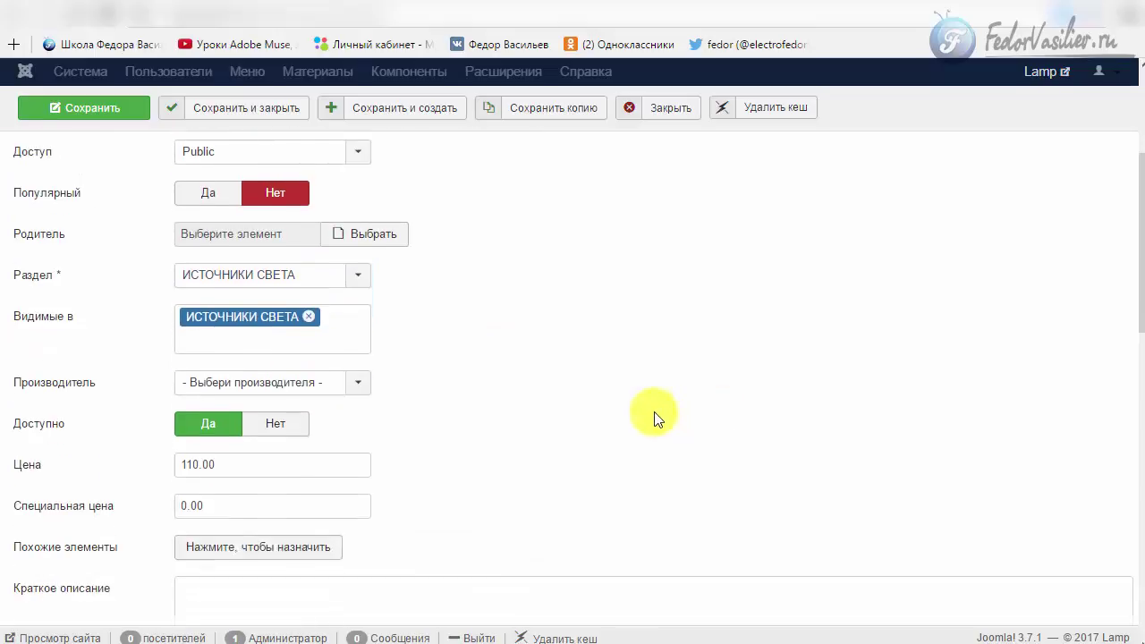
click(264, 343)
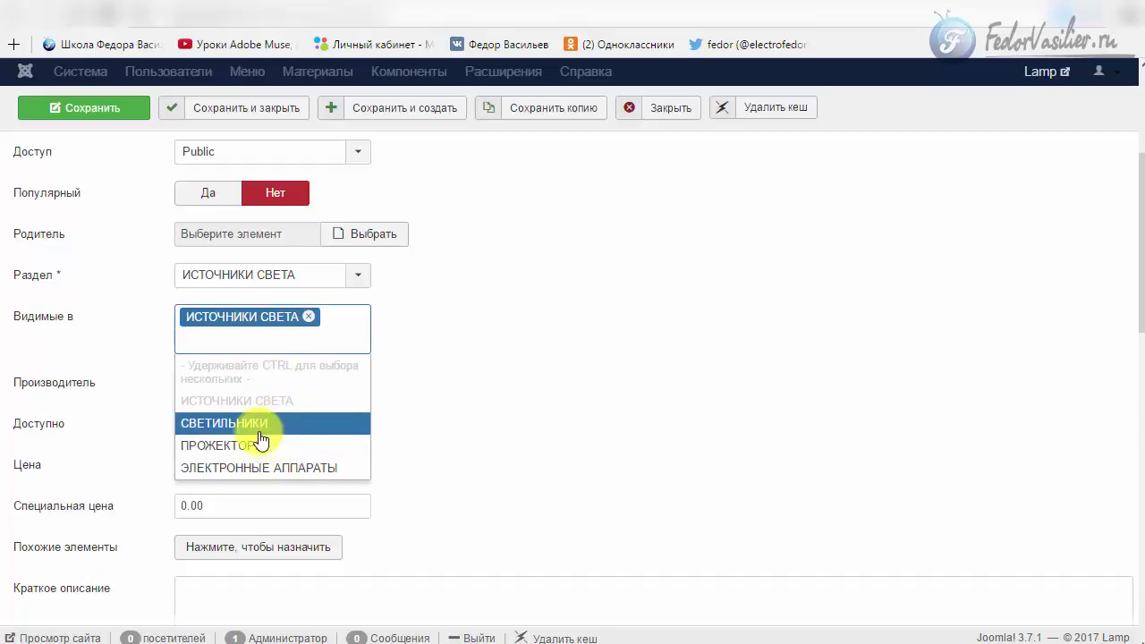
click(581, 359)
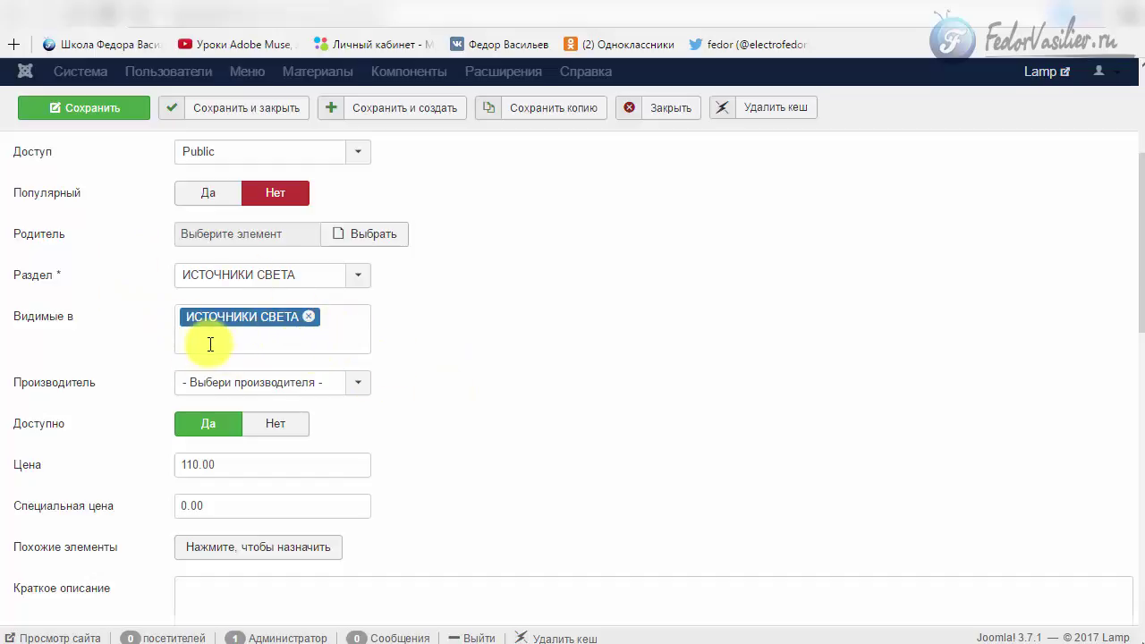
Examine the choices available for the product's Производитель without selecting one.
scroll(626, 313, down, 1)
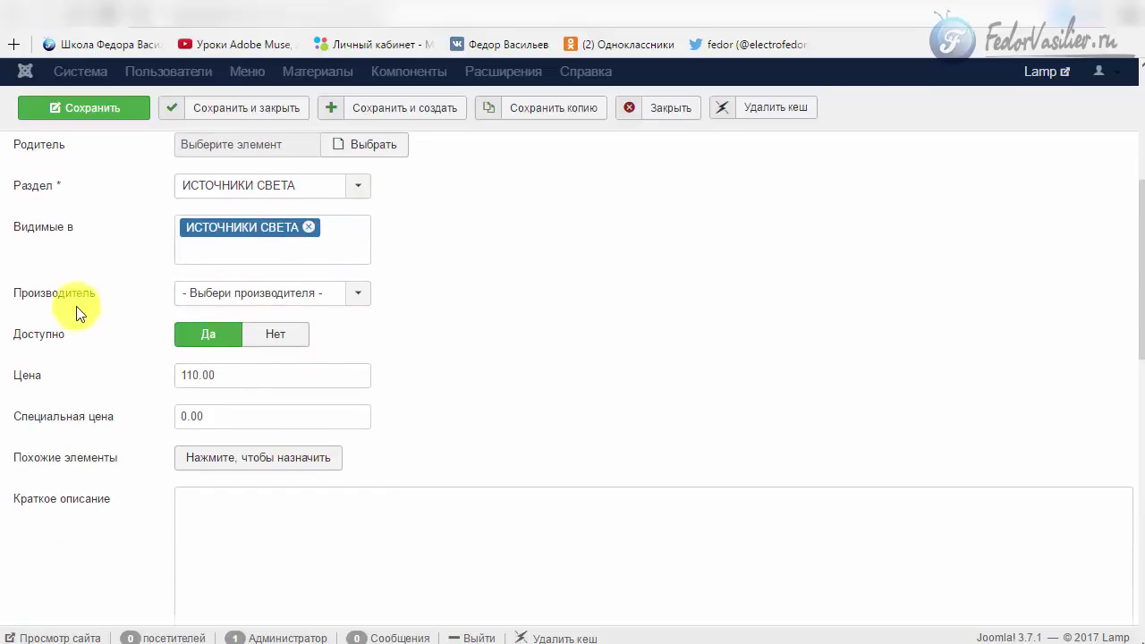
click(233, 302)
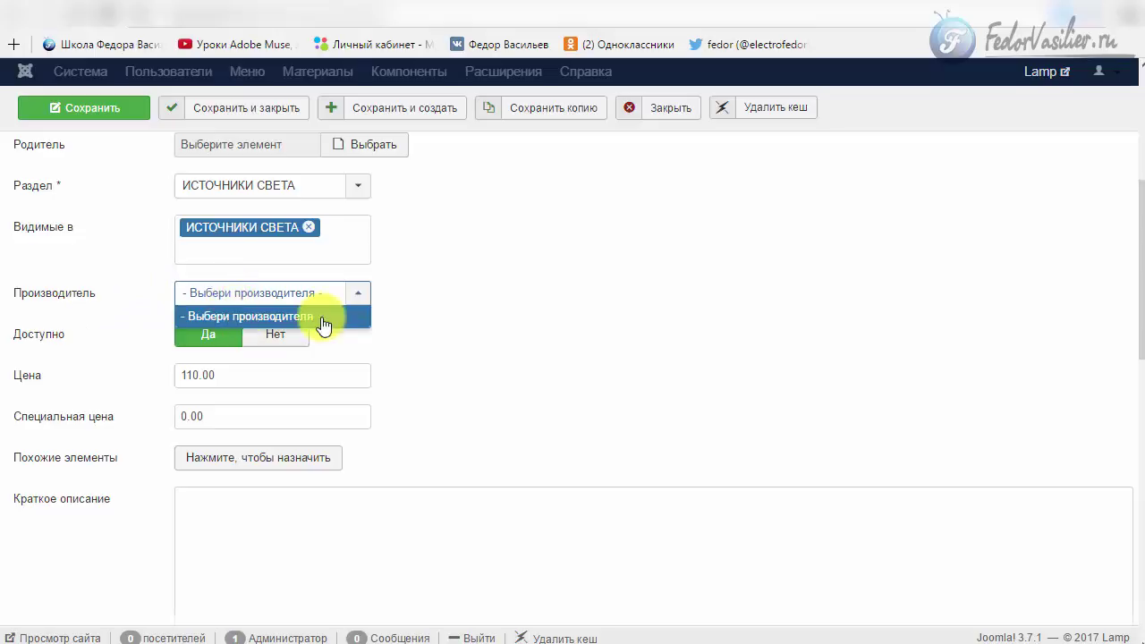
click(590, 315)
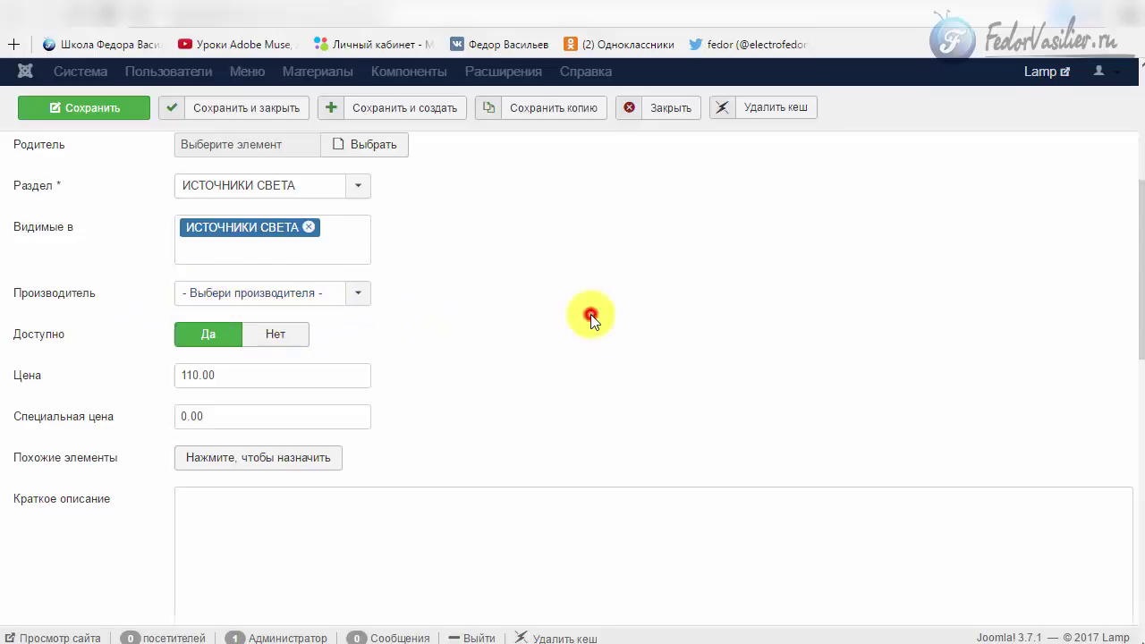
click(339, 308)
click(582, 324)
scroll(572, 362, up, 4)
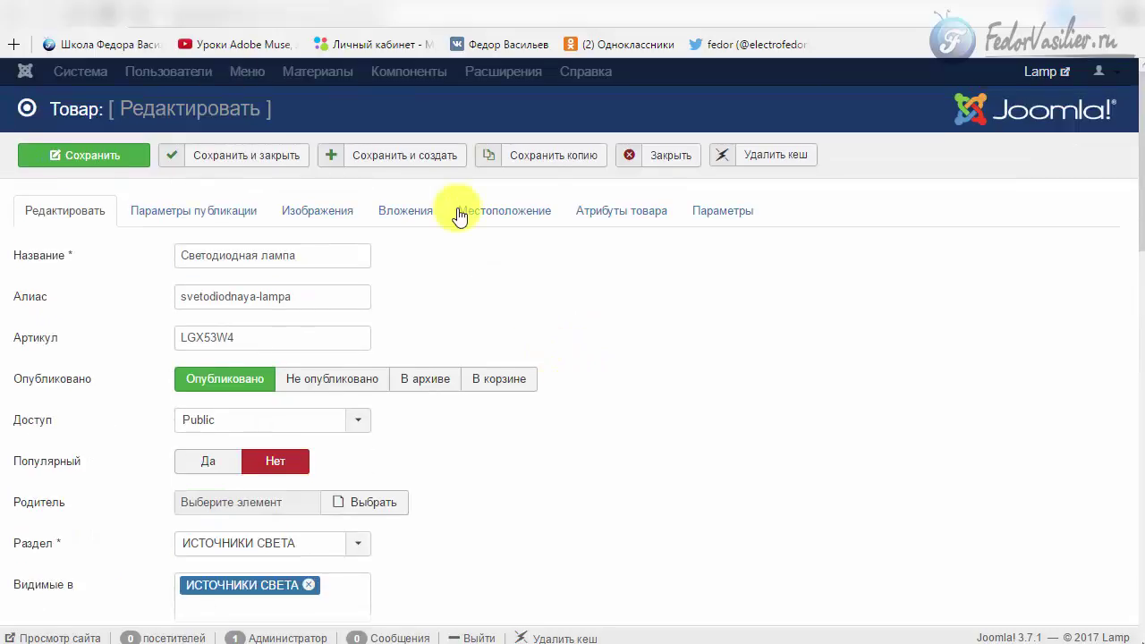
Close the product form and open the Производители list of the DJ-Catalog2 component.
click(631, 156)
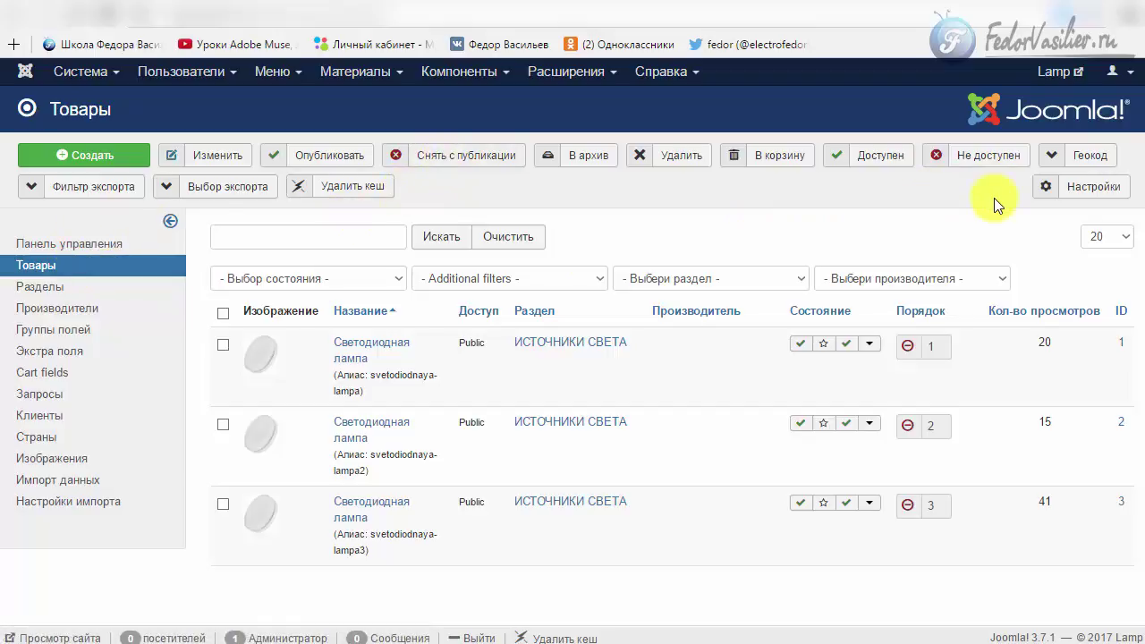
click(429, 71)
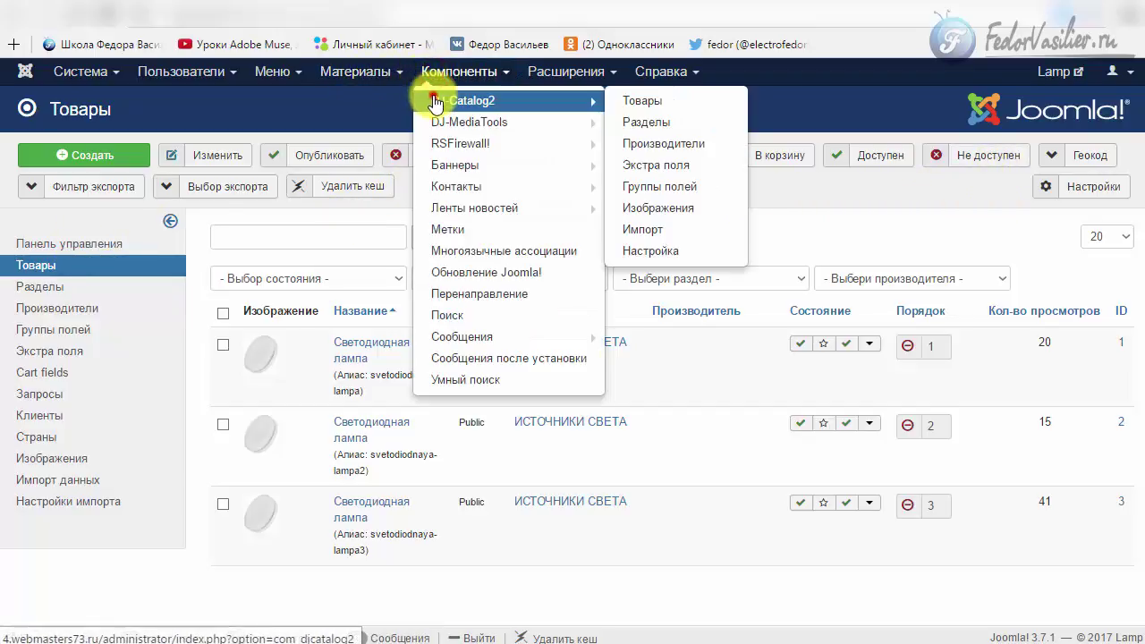
click(432, 96)
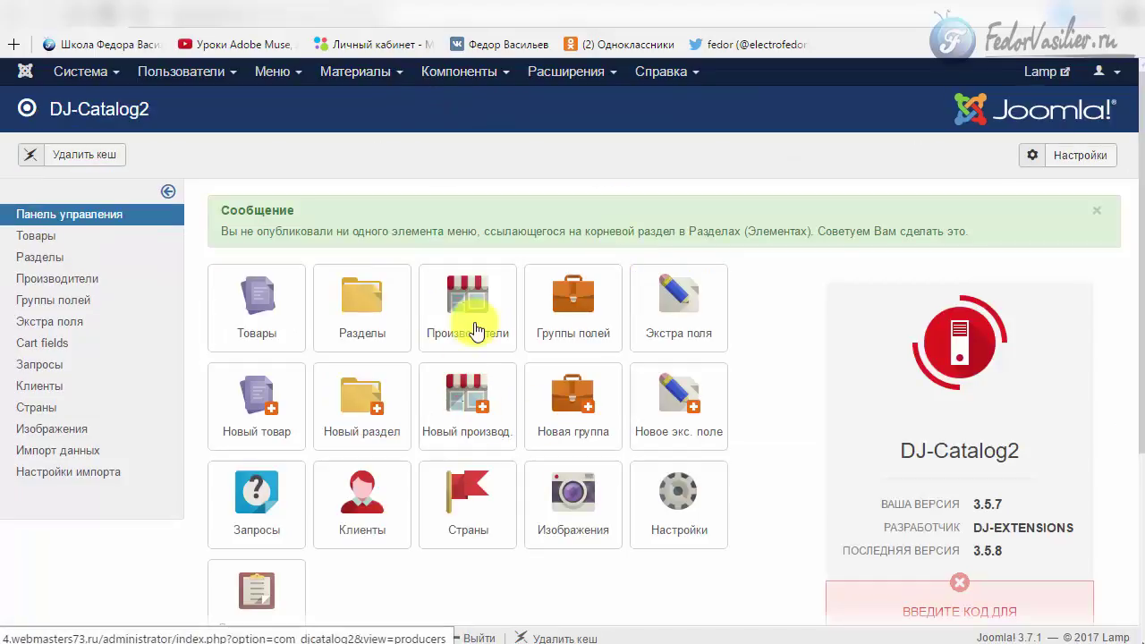
click(467, 319)
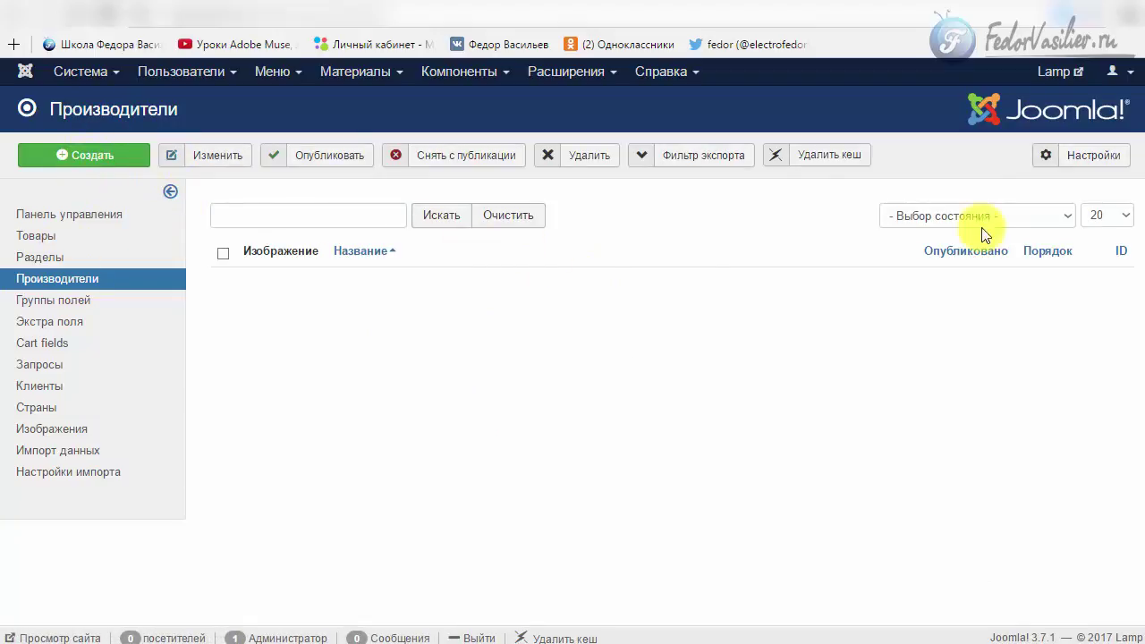
Go back to the DJ-Catalog2 product list and open the Светодиодная лампа with alias svetodiodnaya-lampa for editing.
click(456, 72)
click(455, 96)
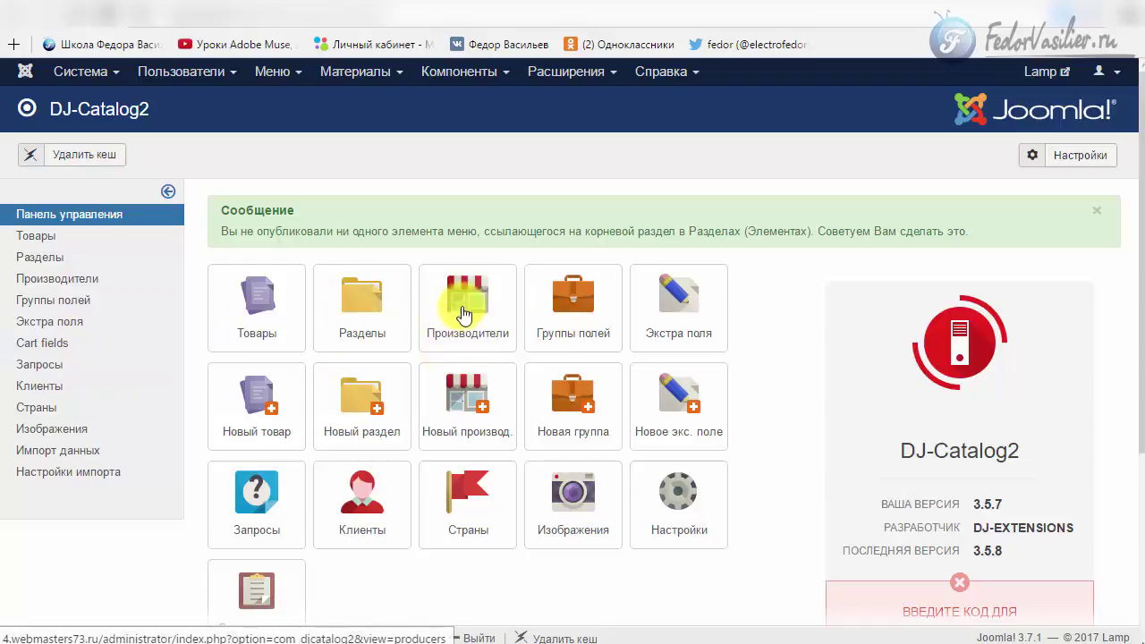
click(238, 296)
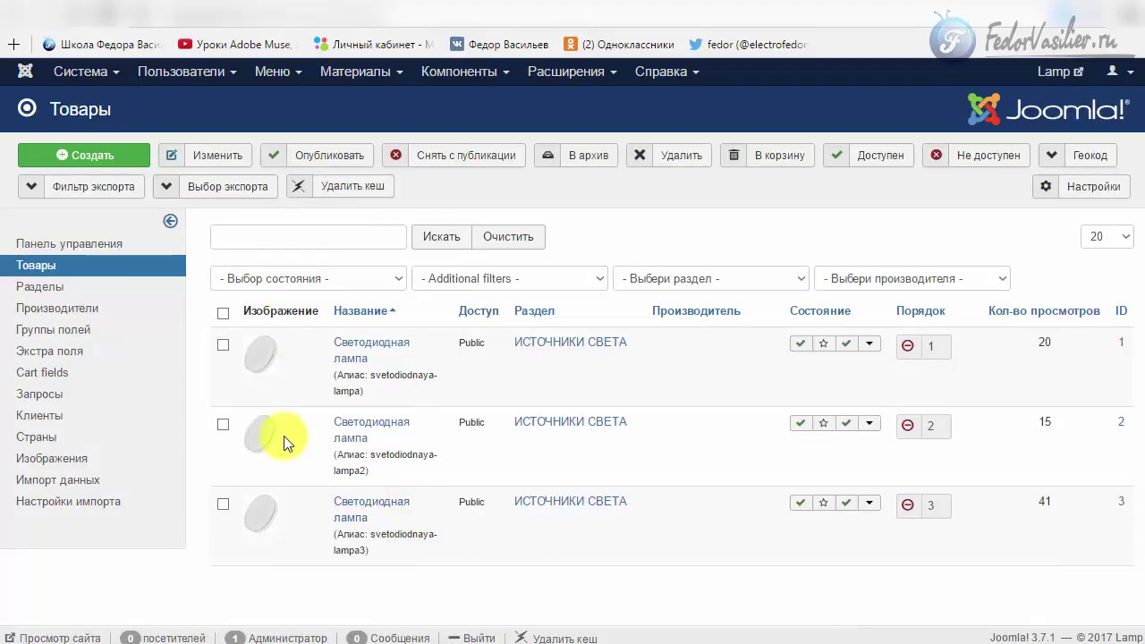
click(382, 339)
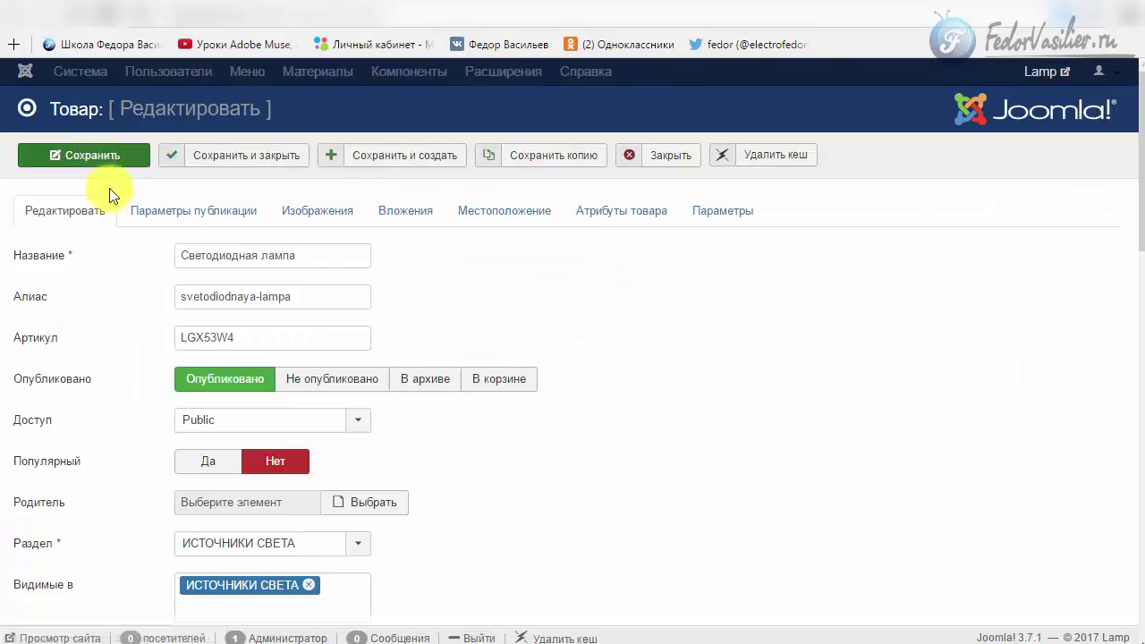
Read the hint for the product's Доступно option, then switch it to Нет and back to Да.
scroll(484, 334, down, 5)
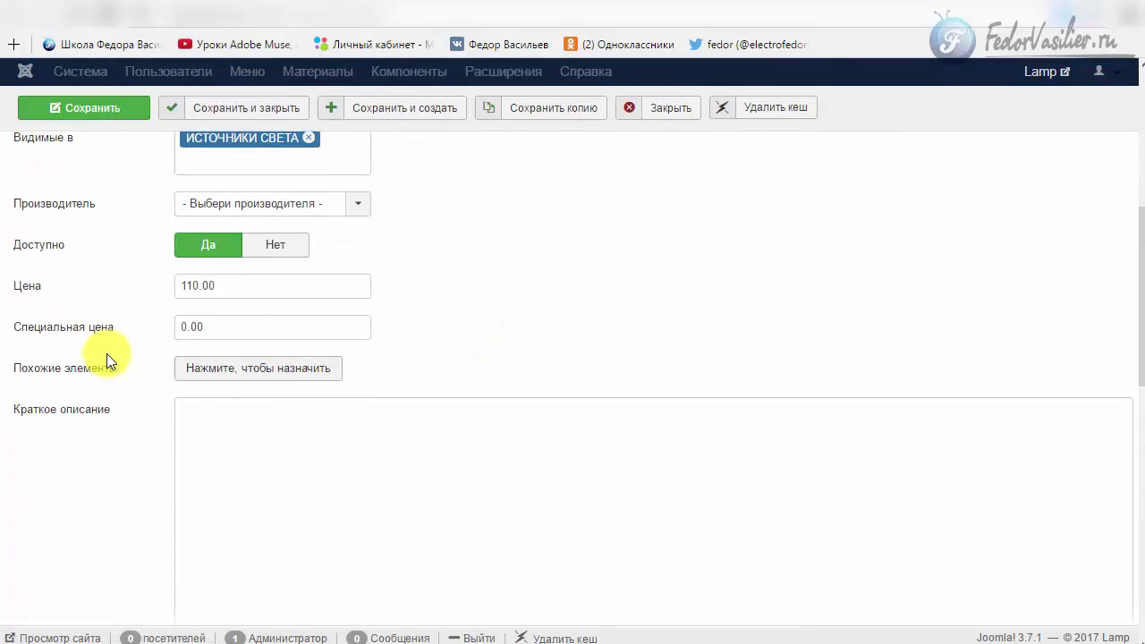
scroll(107, 356, up, 1)
mouse_move(45, 341)
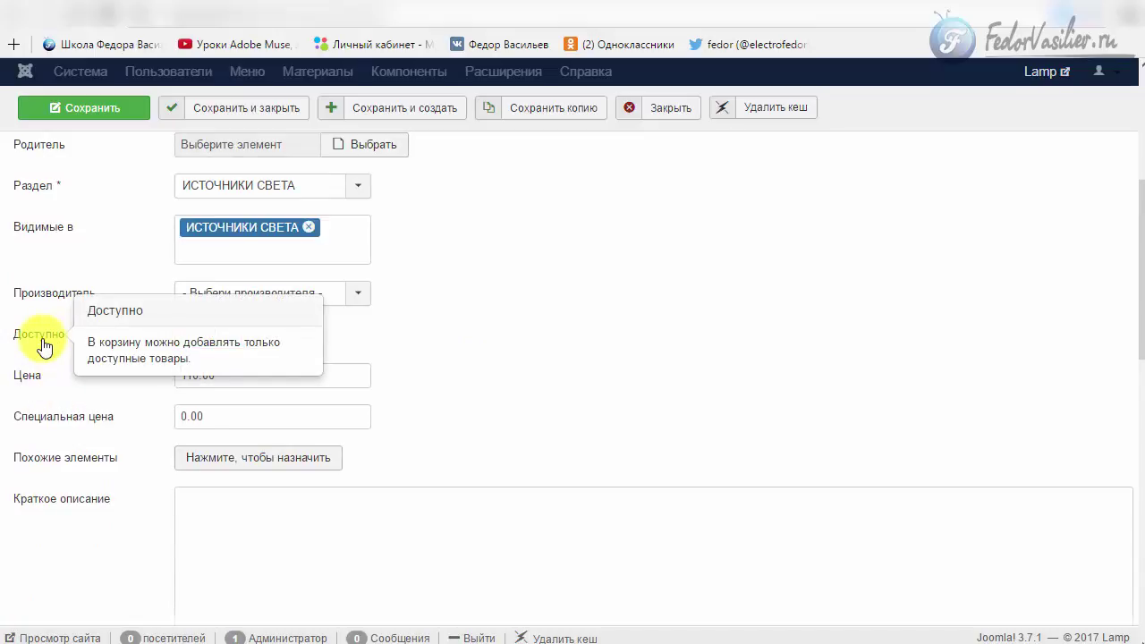
click(273, 340)
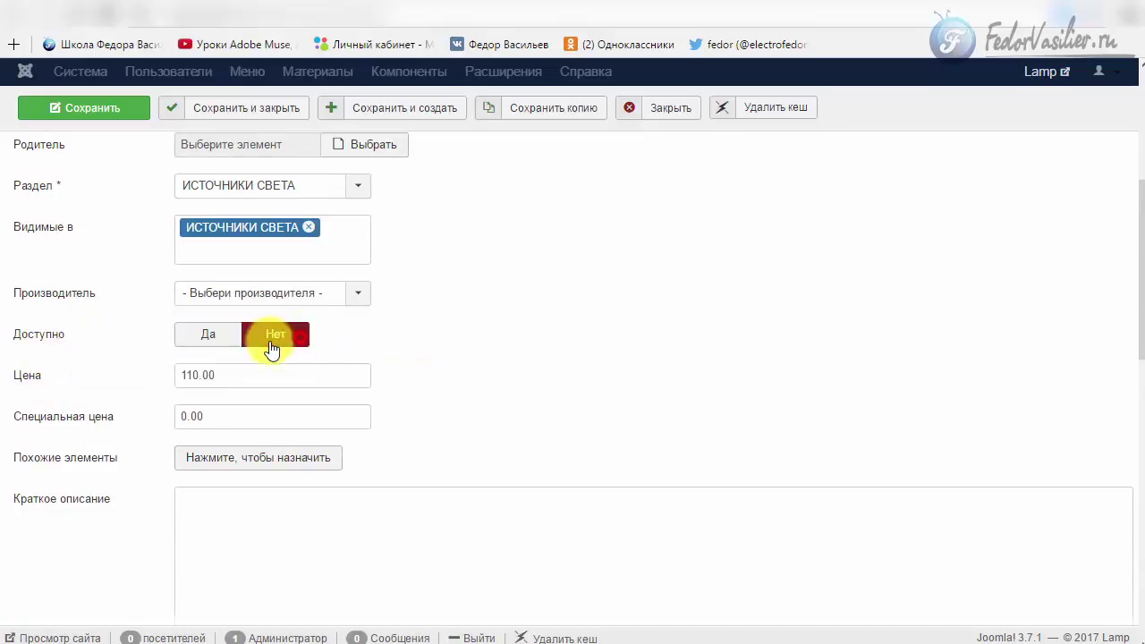
click(230, 338)
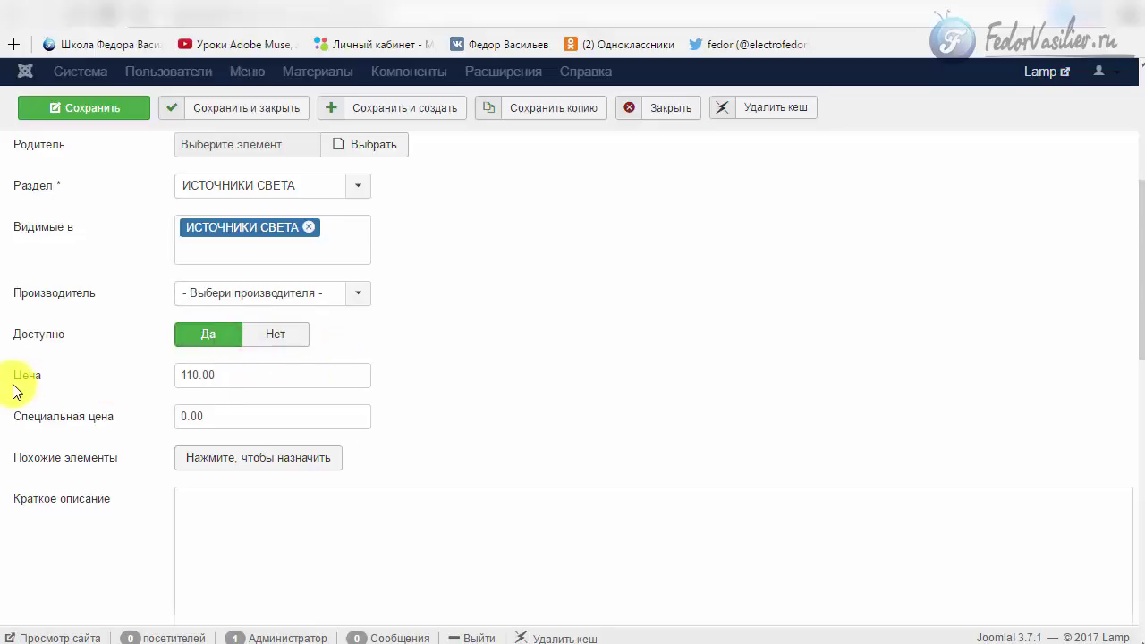
Highlight the product's Цена and Специальная цена values in turn and compare them without changing either.
drag(220, 376, 166, 374)
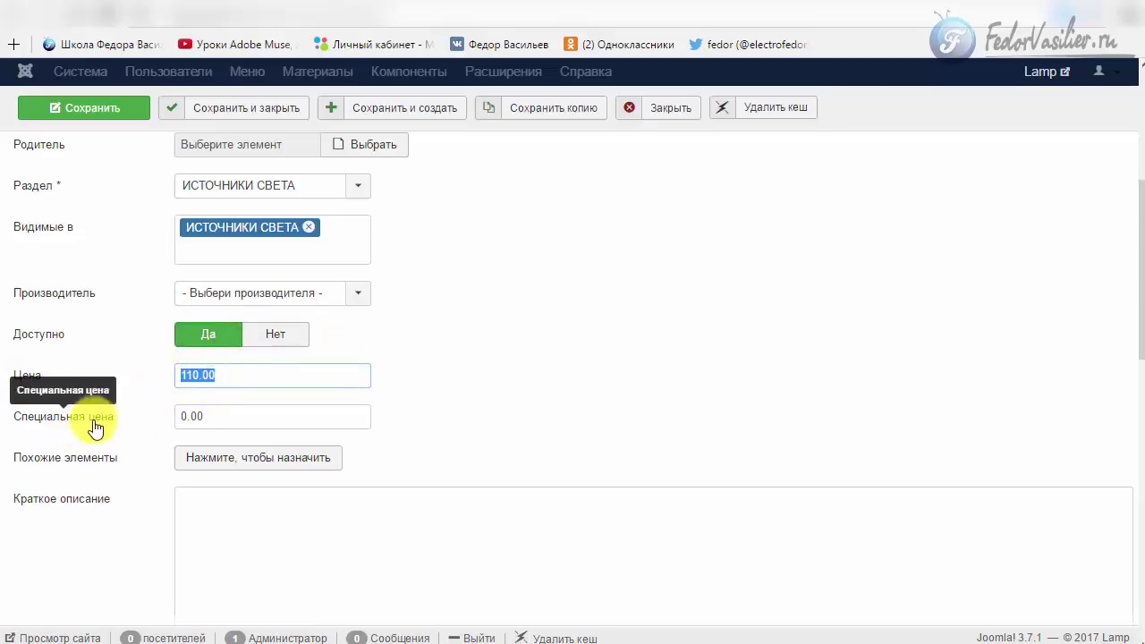
click(253, 412)
drag(240, 374, 165, 377)
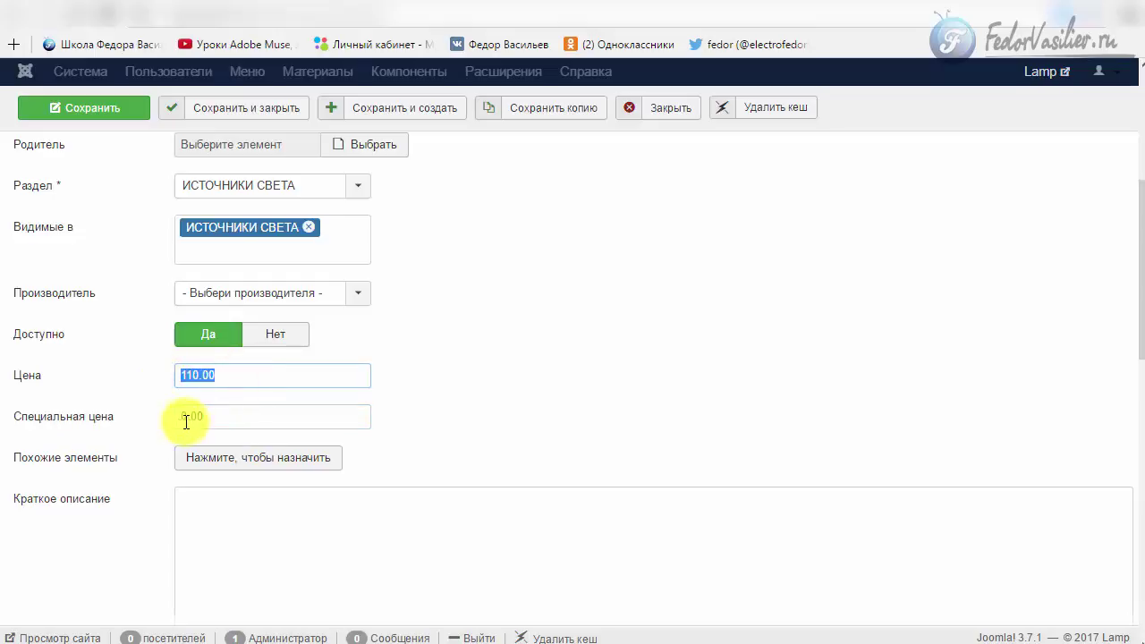
drag(229, 416, 127, 417)
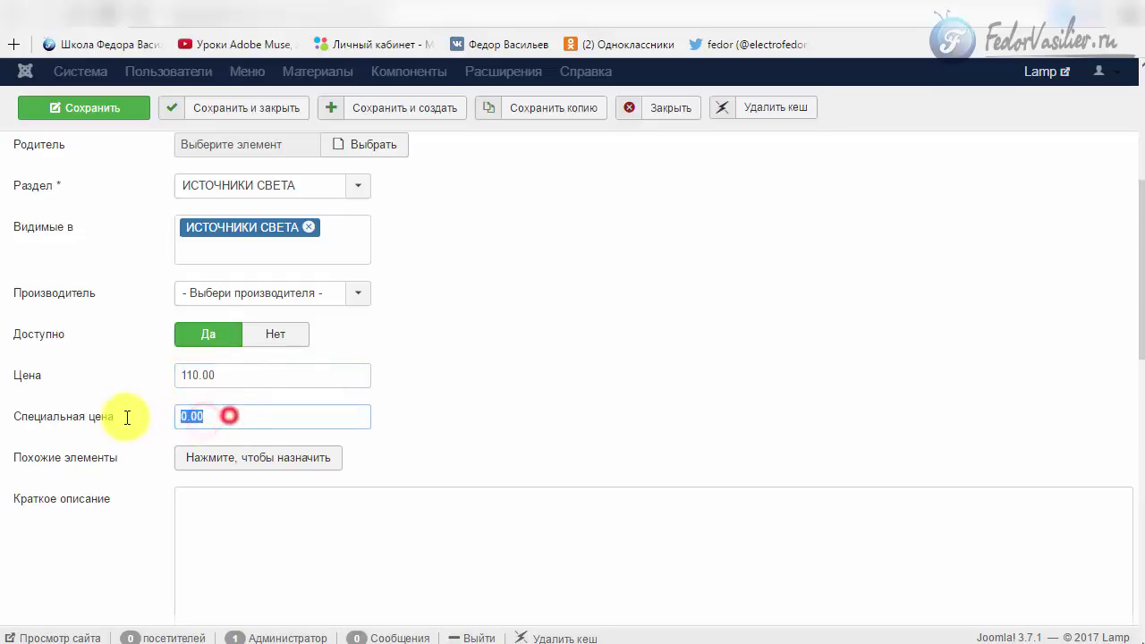
drag(234, 374, 144, 381)
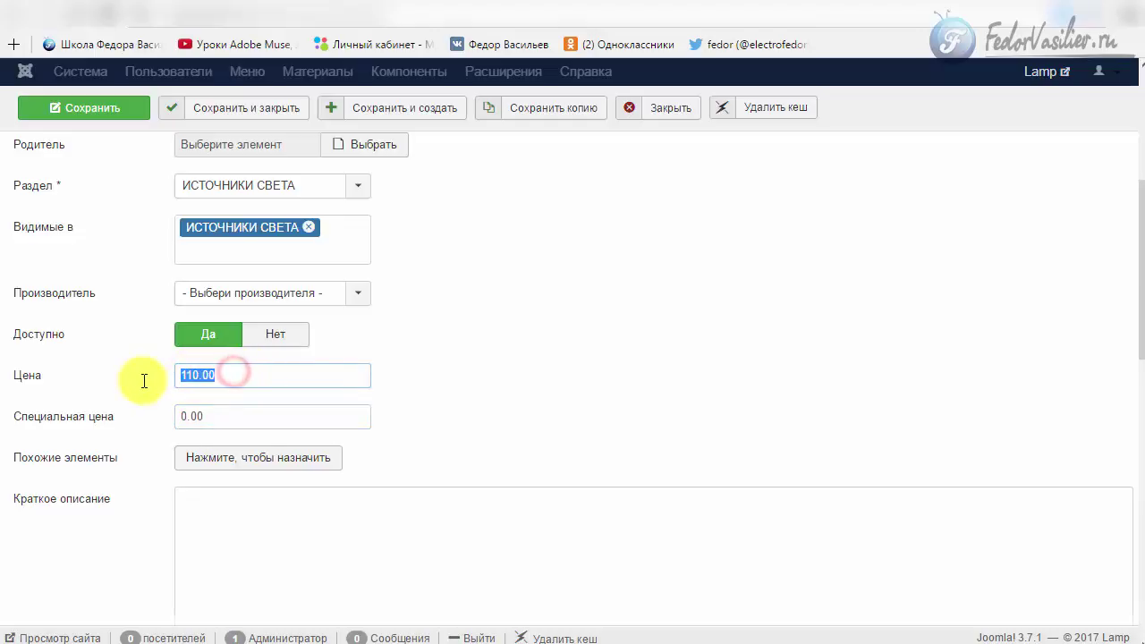
click(200, 376)
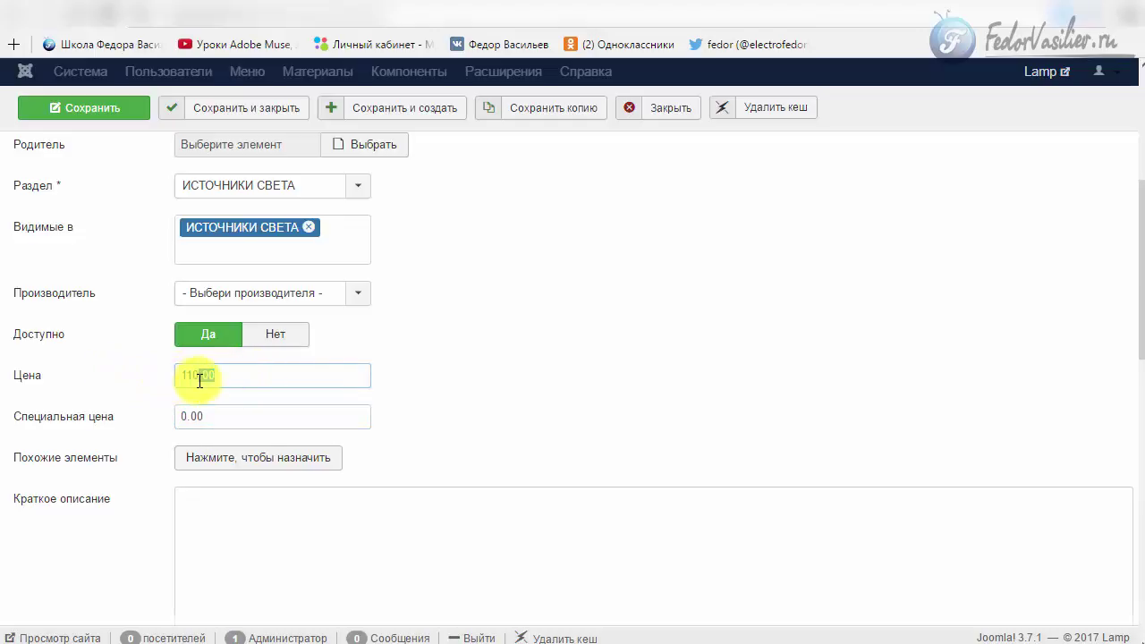
drag(219, 376, 134, 367)
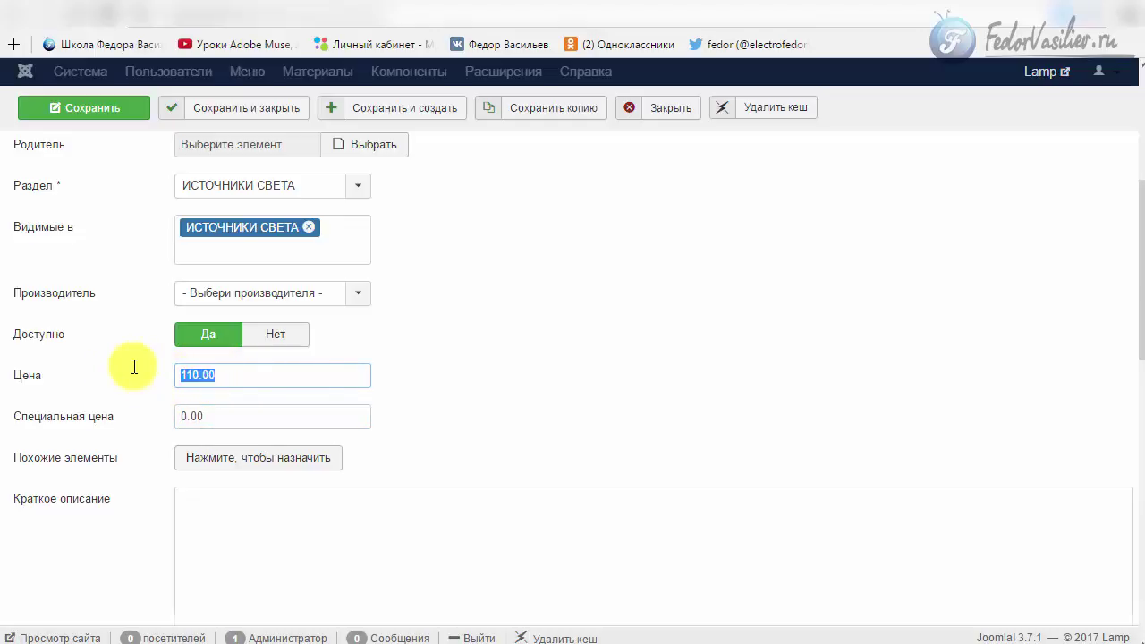
click(531, 380)
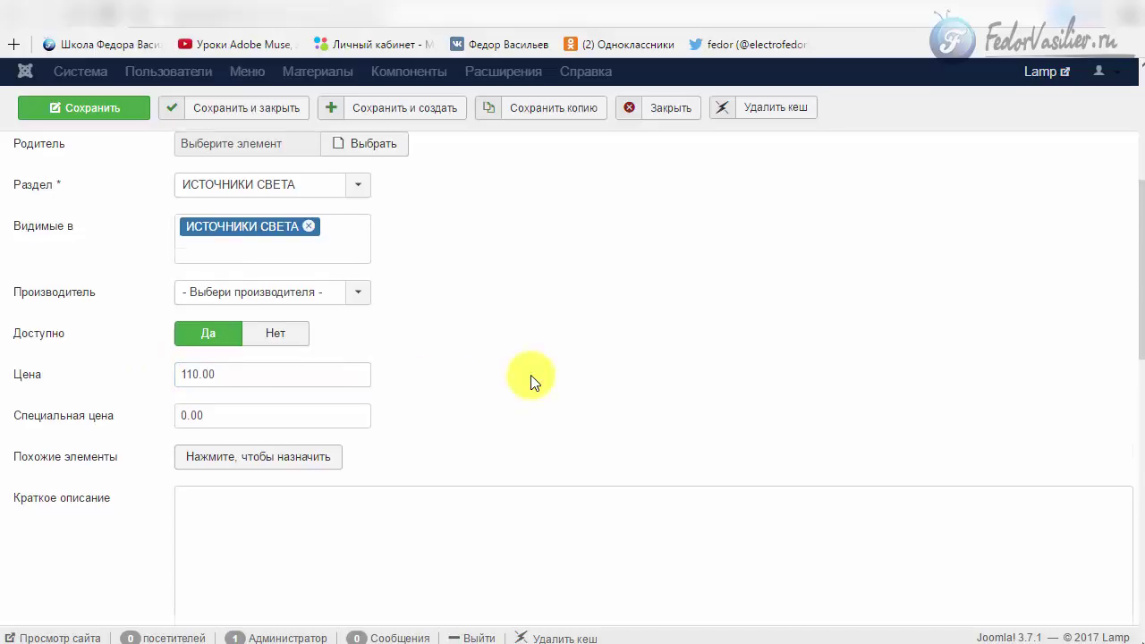
scroll(530, 380, down, 2)
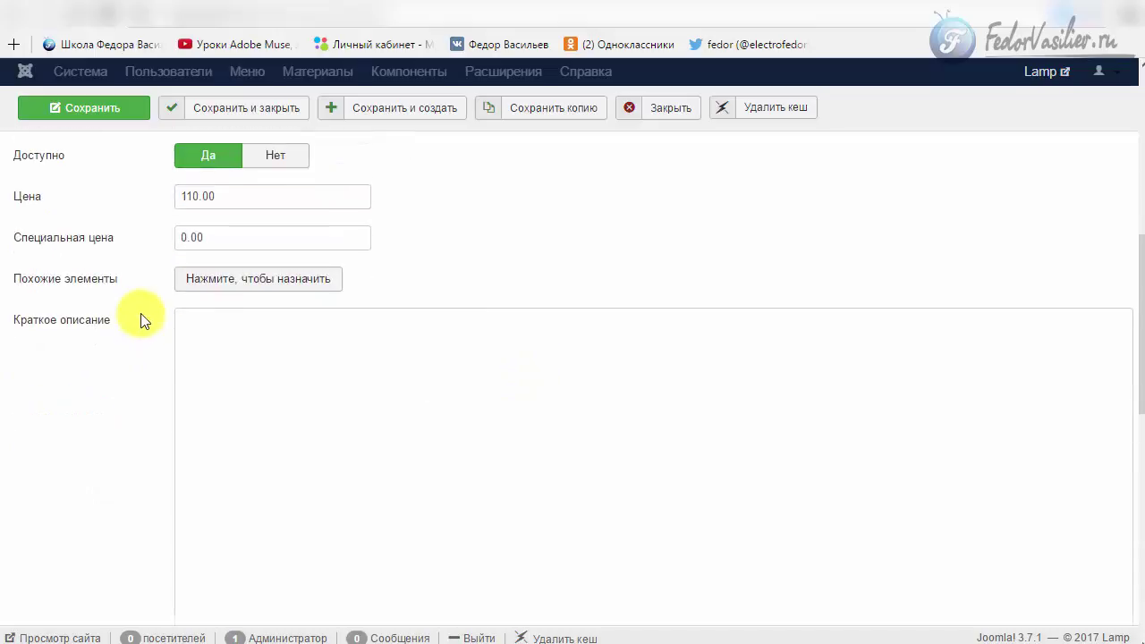
View the product's Похожие элементы selection and close it, then look through the 140,00 РУБ lamp's detail page on the site.
click(240, 288)
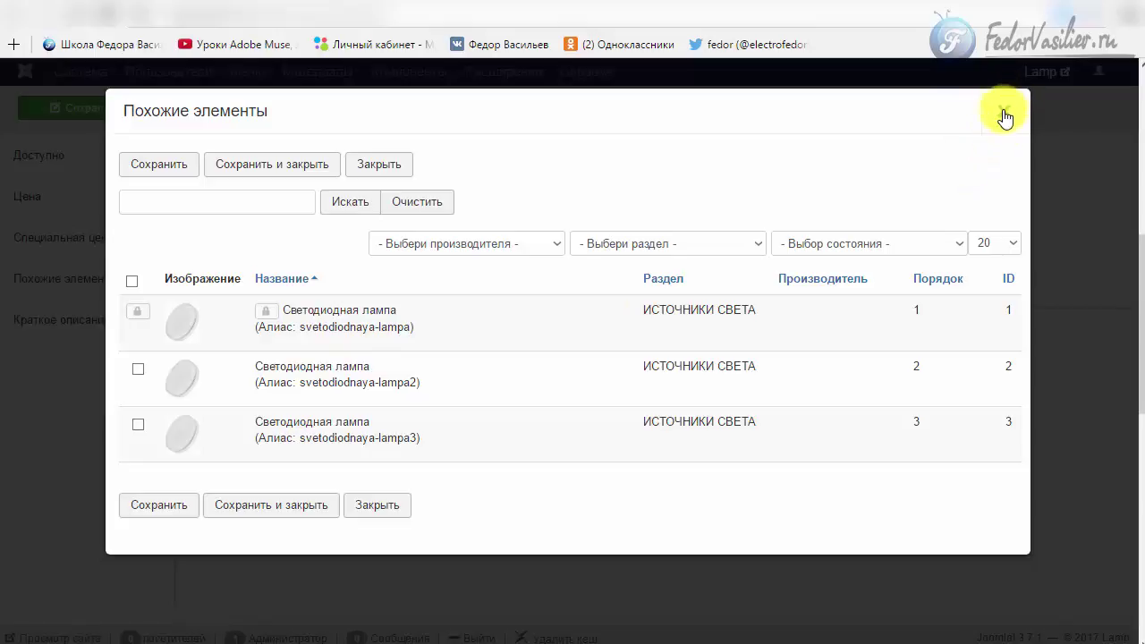
click(1003, 114)
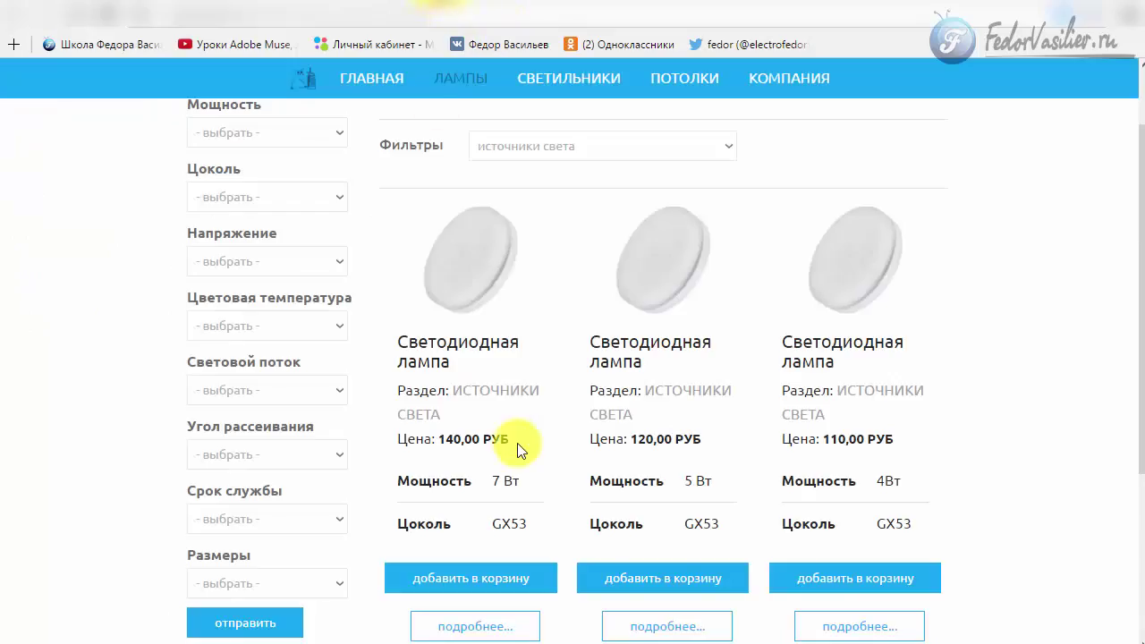
scroll(503, 456, down, 3)
click(472, 363)
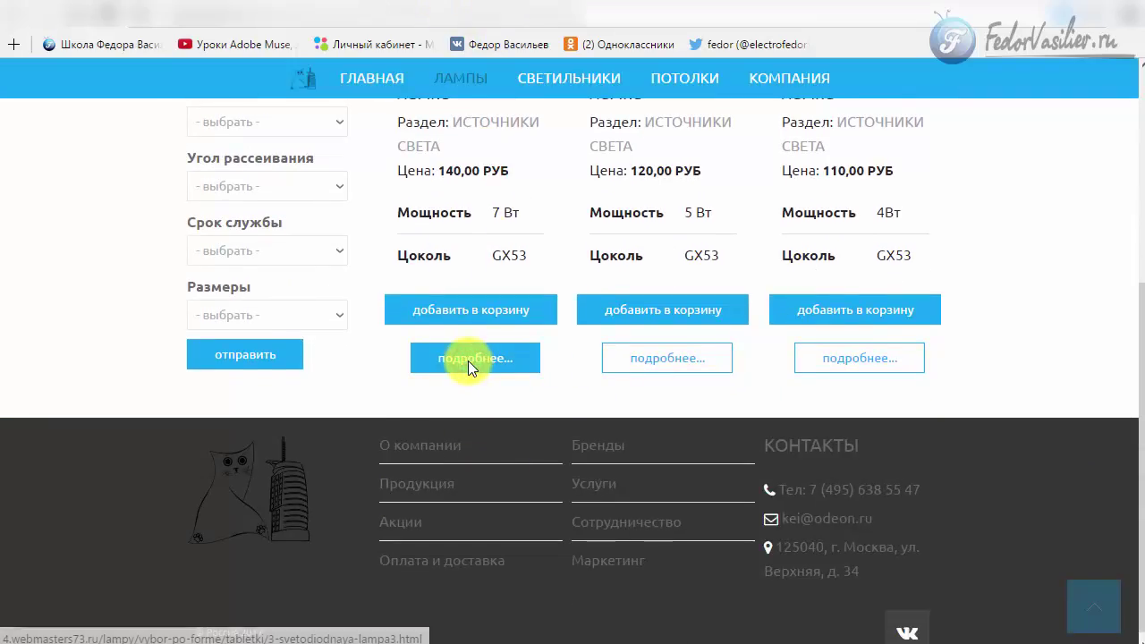
scroll(472, 474, down, 5)
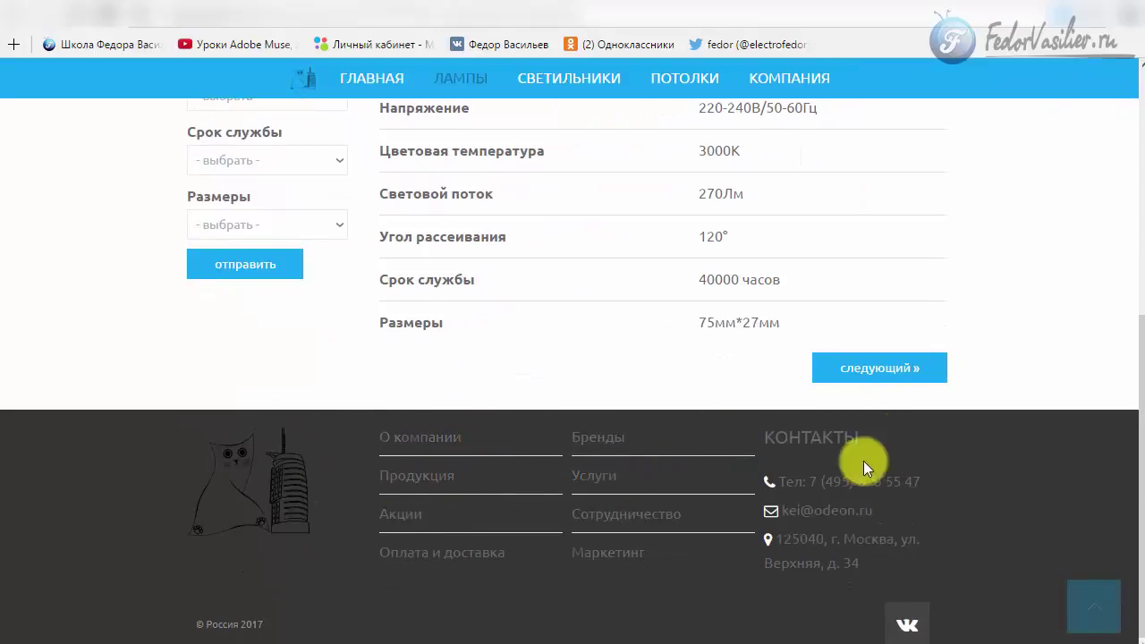
scroll(536, 427, up, 8)
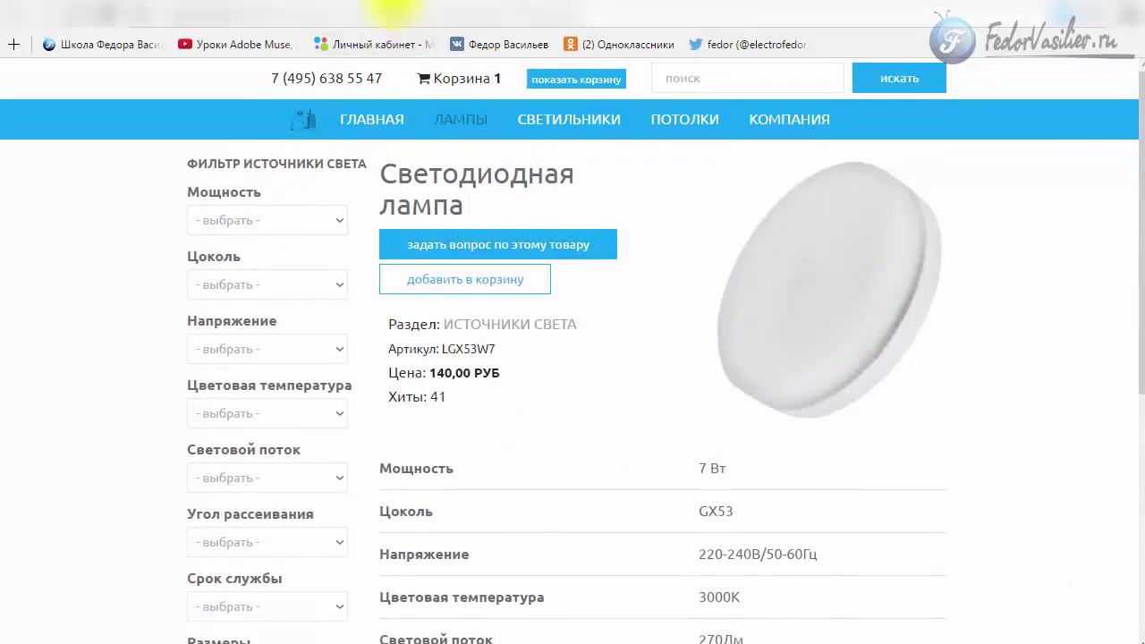
Return to the product form in the Joomla administration and close it.
click(385, 11)
scroll(363, 279, up, 4)
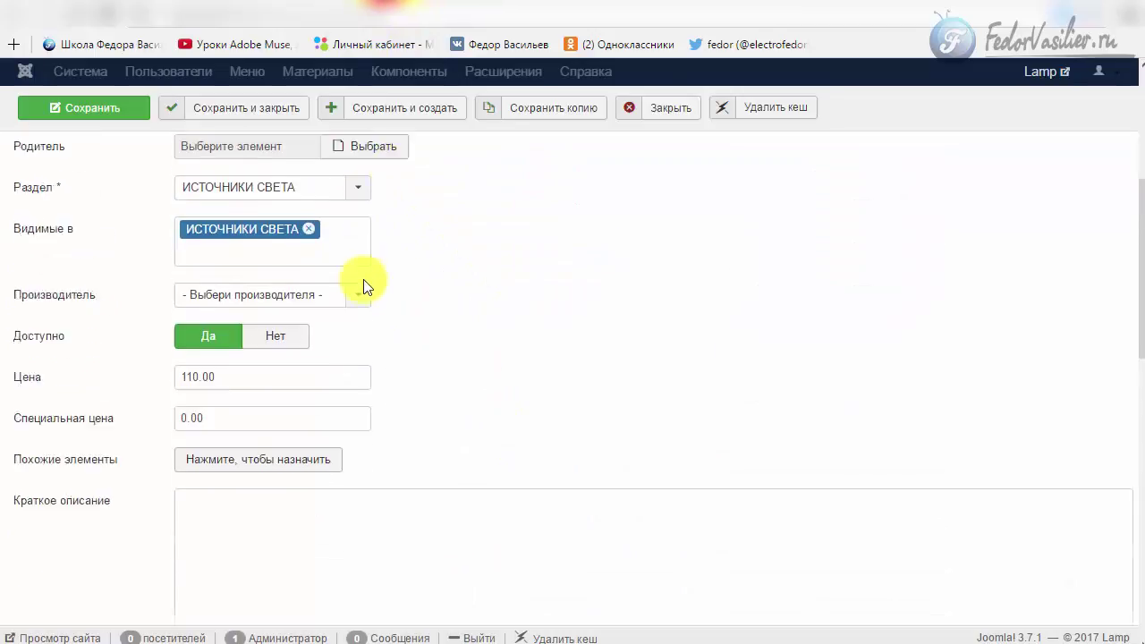
click(669, 109)
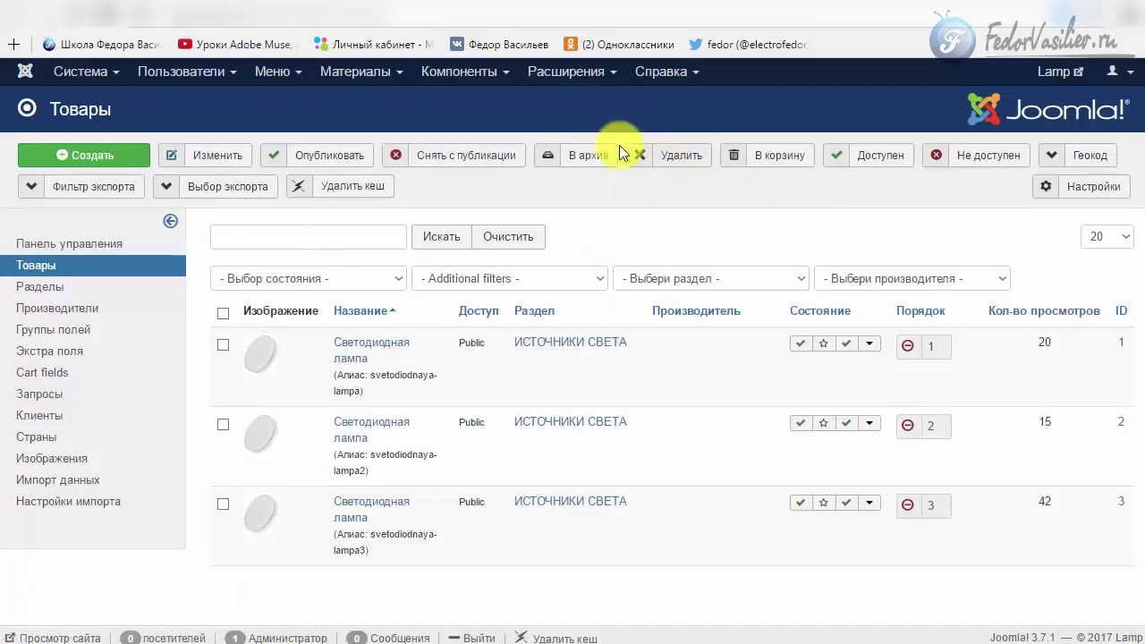
click(461, 72)
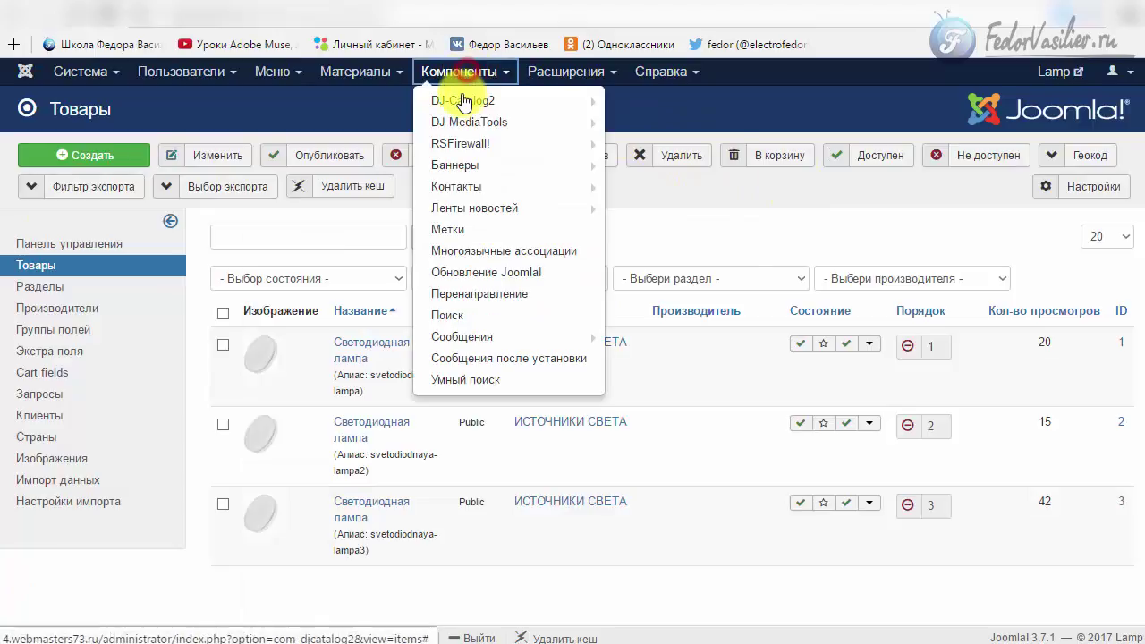
mouse_move(463, 102)
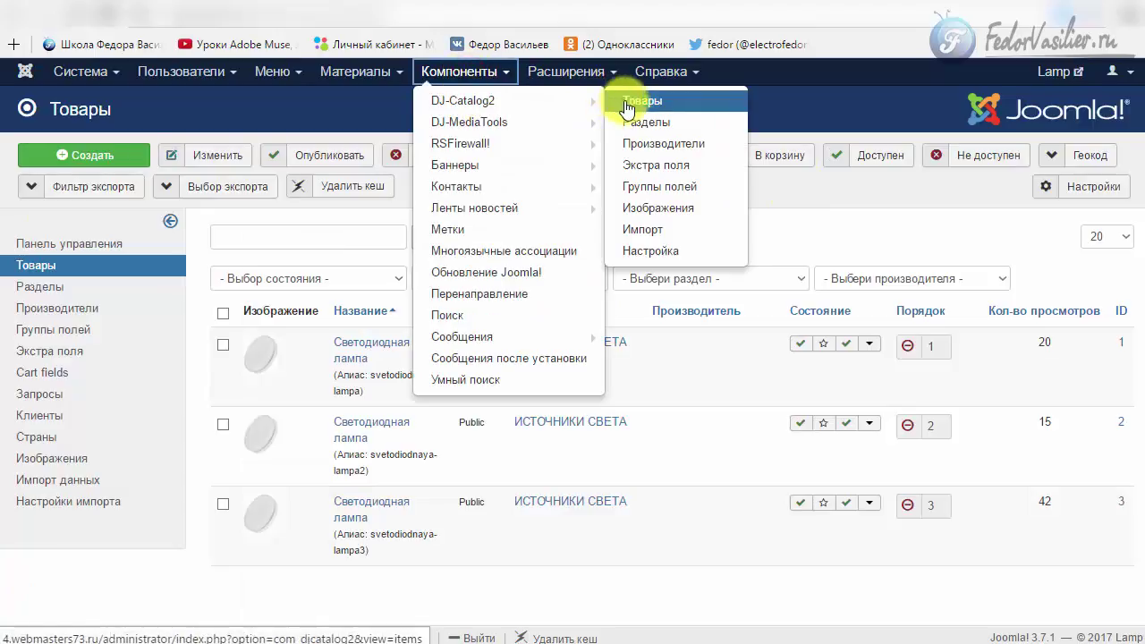
click(651, 252)
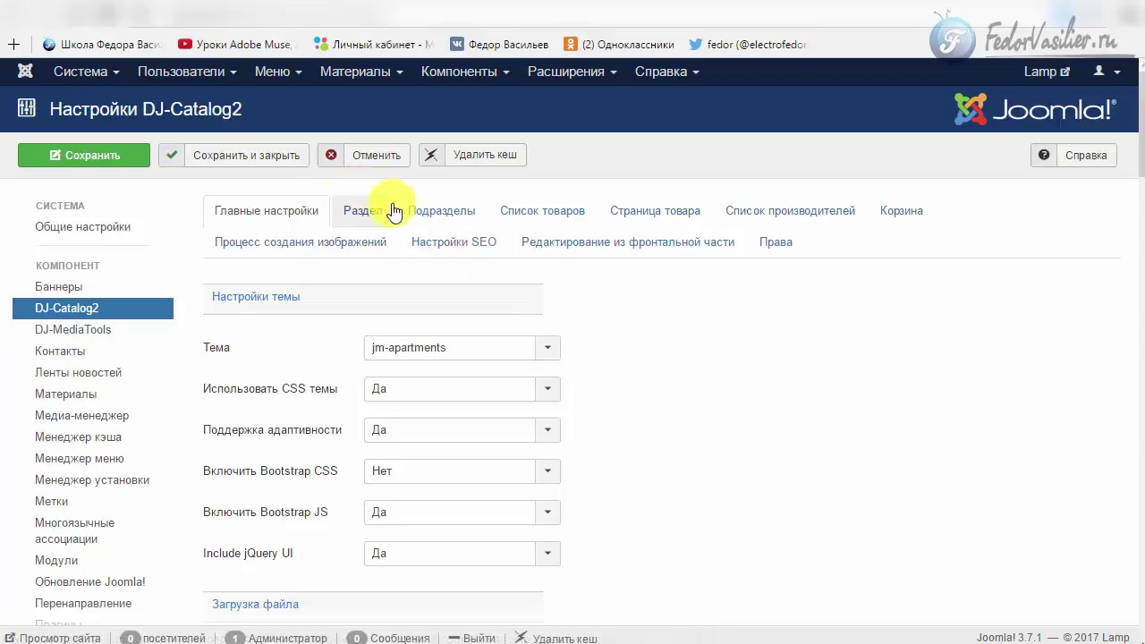
click(397, 146)
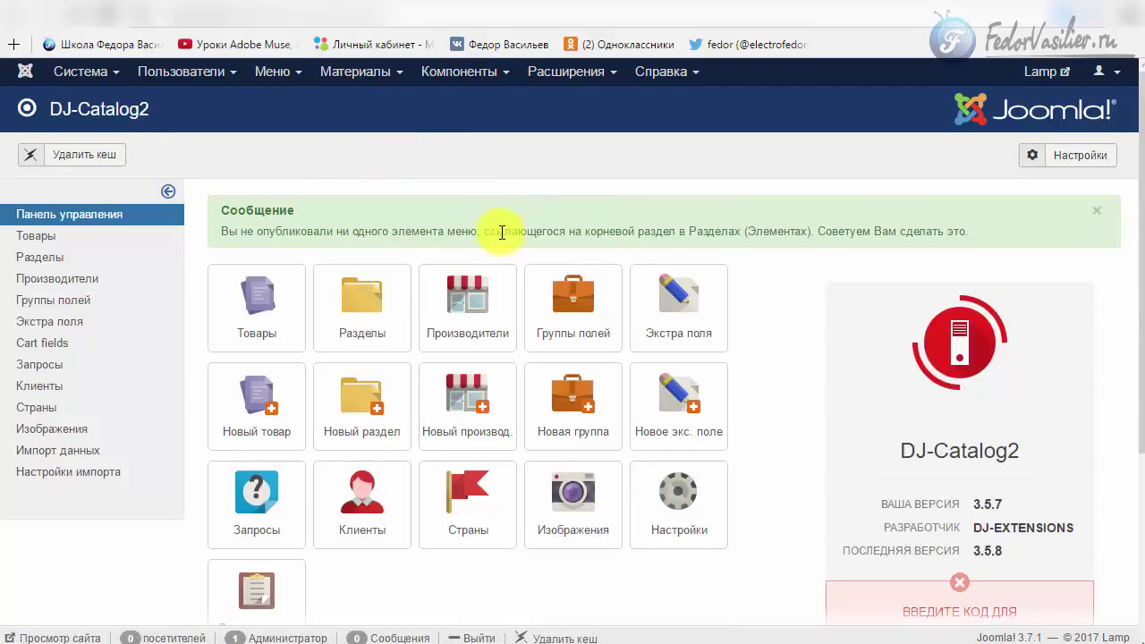
click(255, 321)
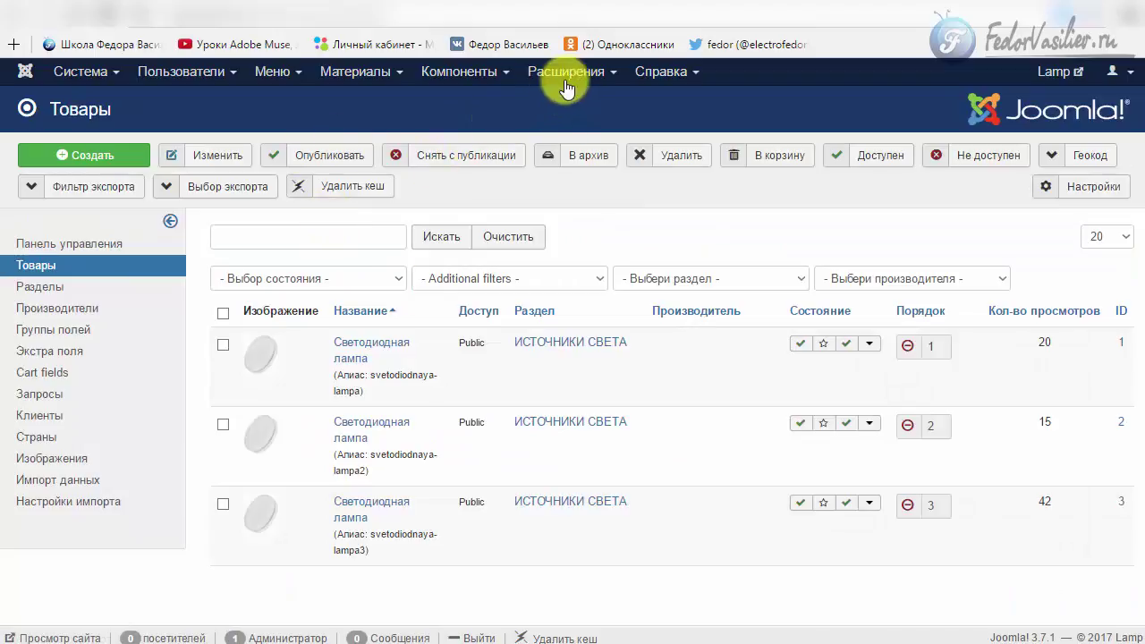
Set the site's default editor to Редактор - TinyMCE in the global configuration, and save and close it.
click(67, 72)
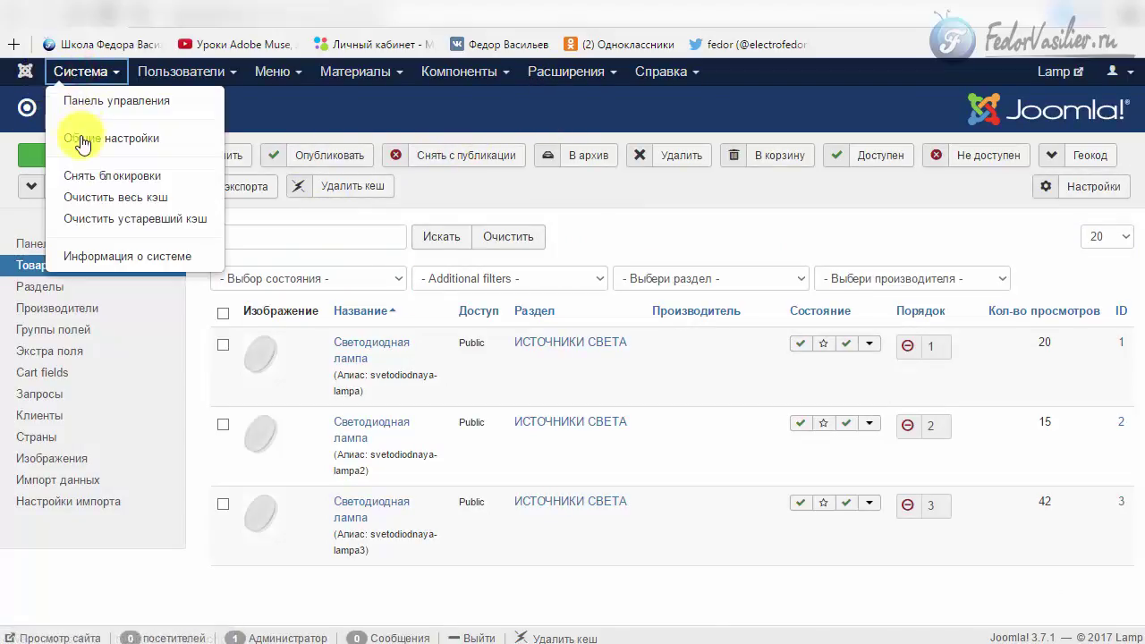
click(85, 134)
click(90, 71)
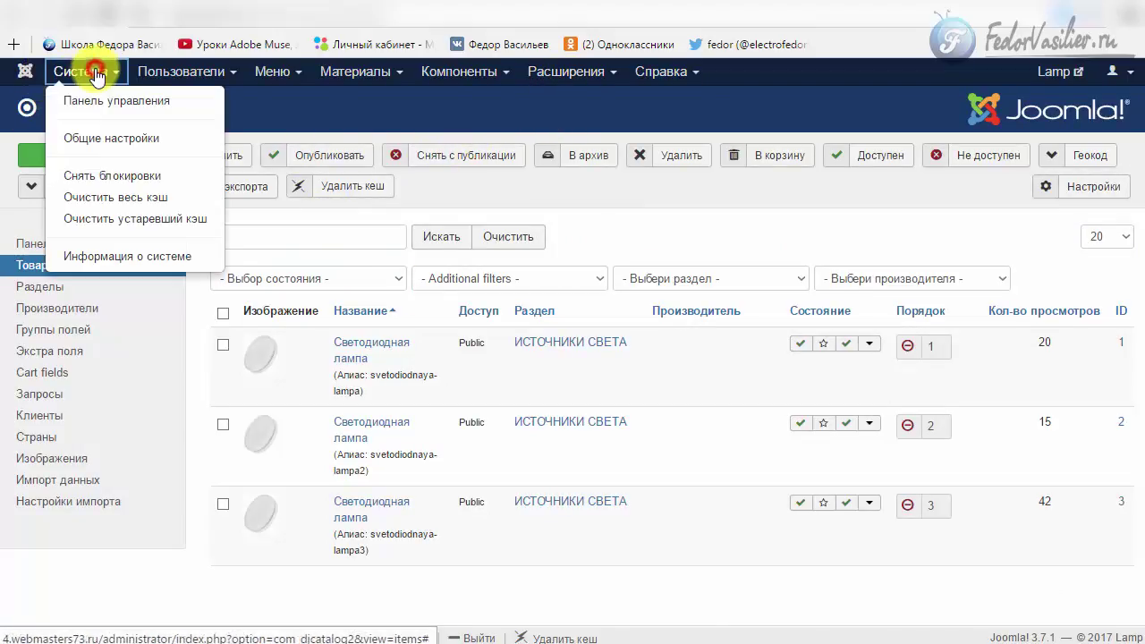
click(84, 135)
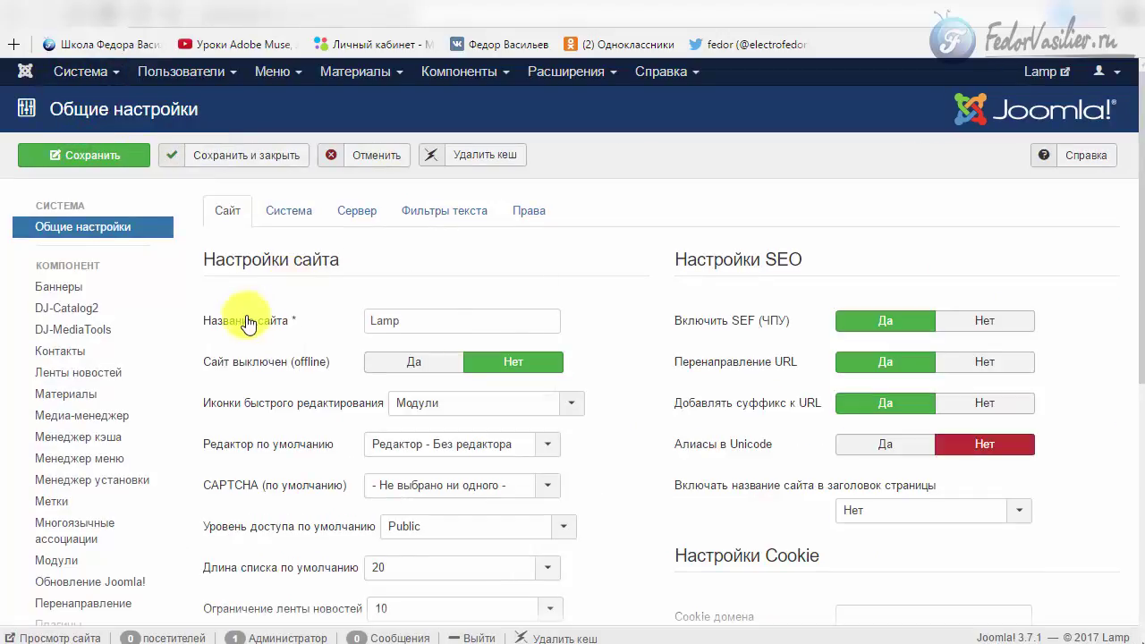
scroll(626, 345, down, 3)
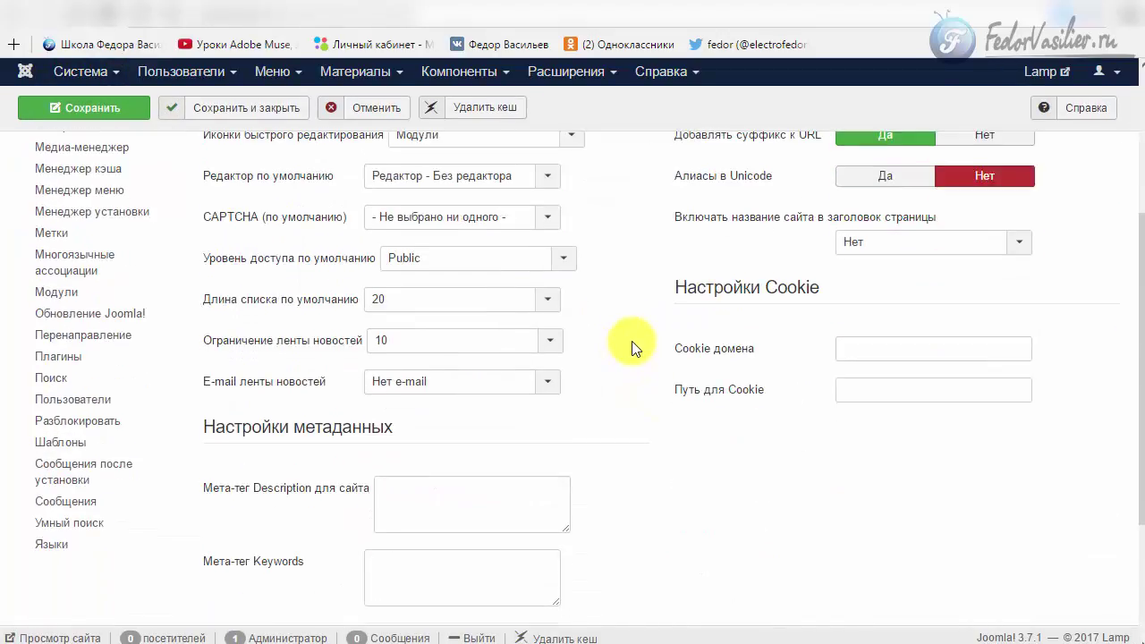
scroll(621, 346, up, 2)
mouse_move(289, 359)
click(408, 355)
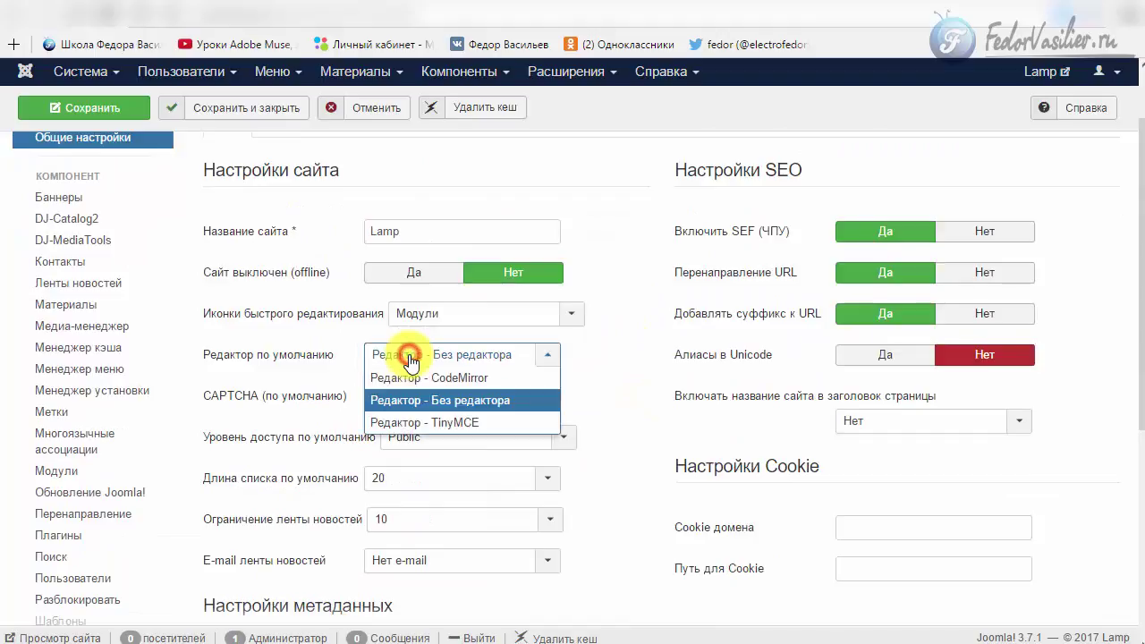
click(452, 423)
scroll(191, 209, up, 1)
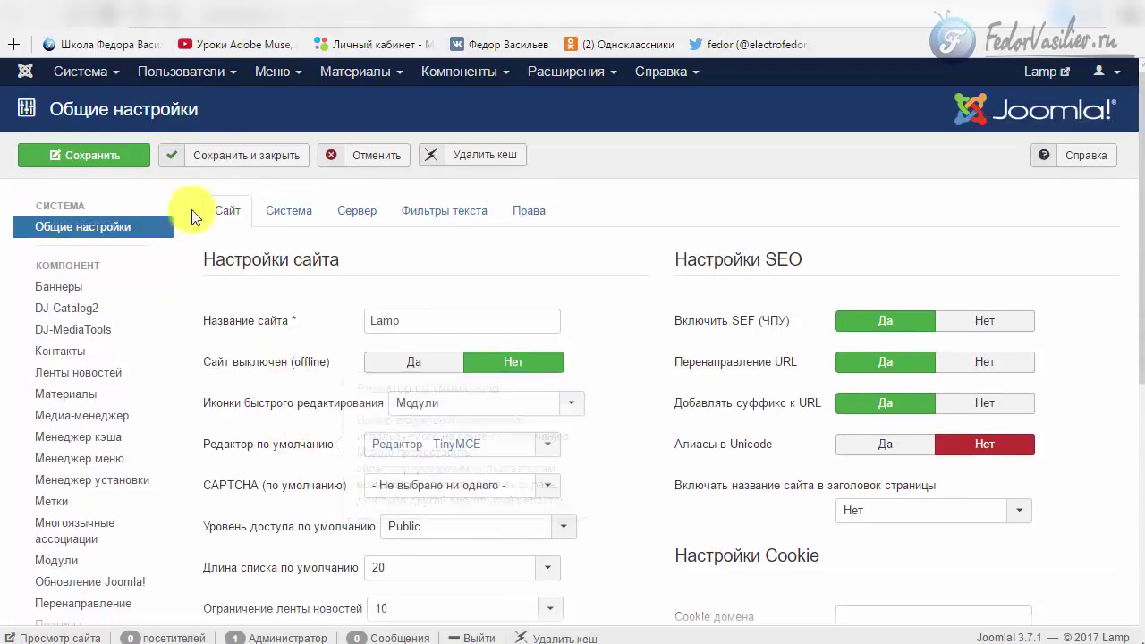
click(215, 167)
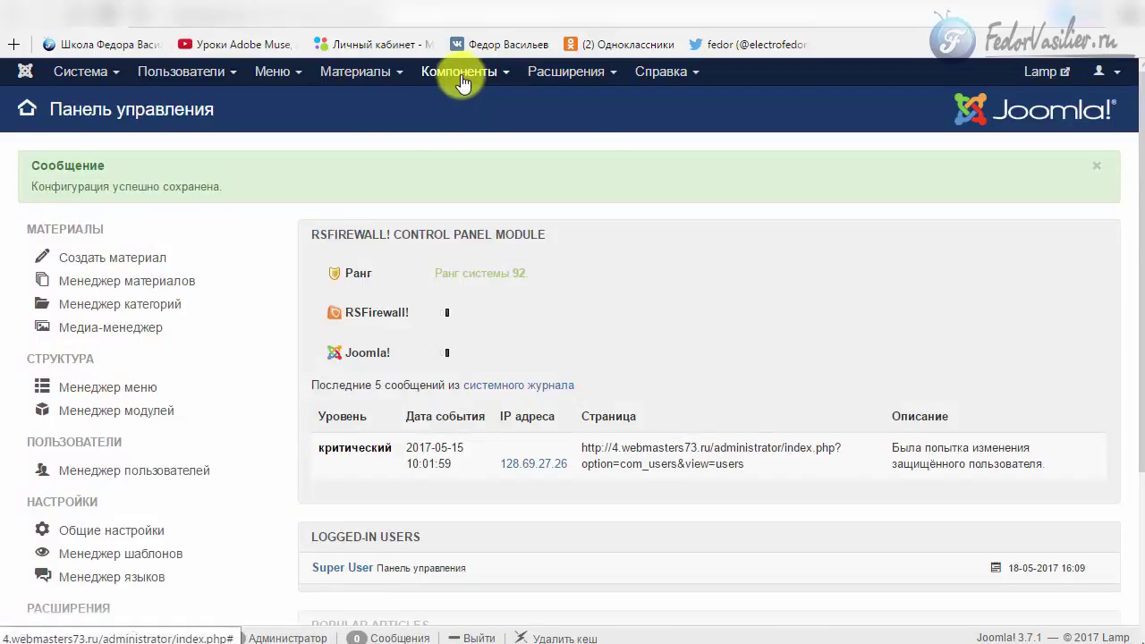
Open the DJ-Catalog2 product Светодиодная лампа with alias svetodiodnaya-lampa for editing and bring its Краткое описание editor into view.
click(459, 73)
click(466, 105)
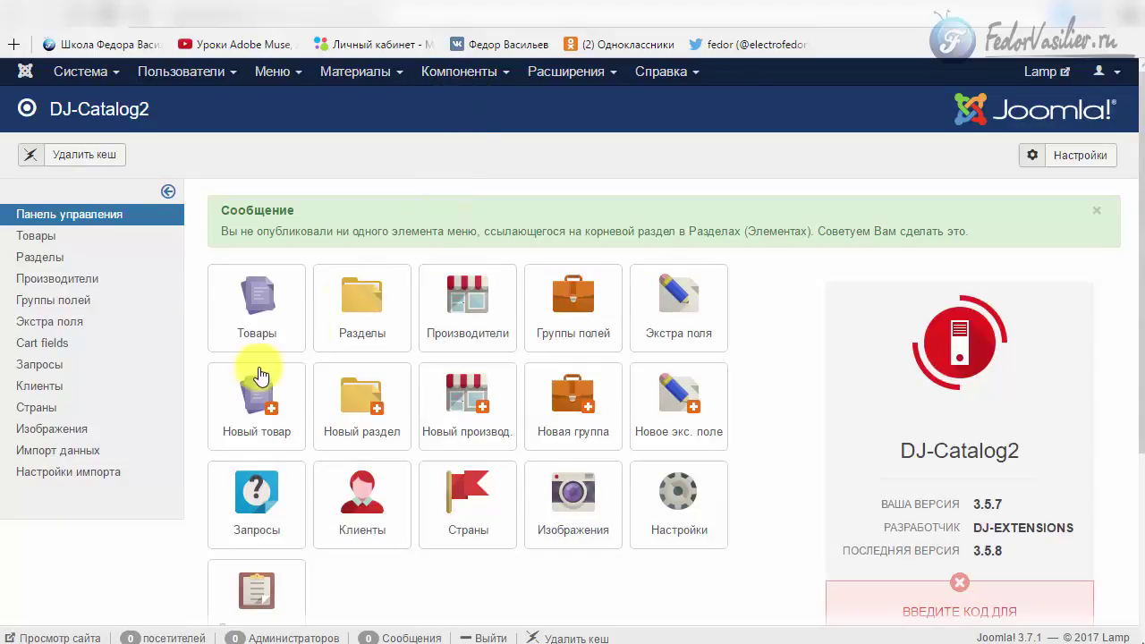
click(244, 304)
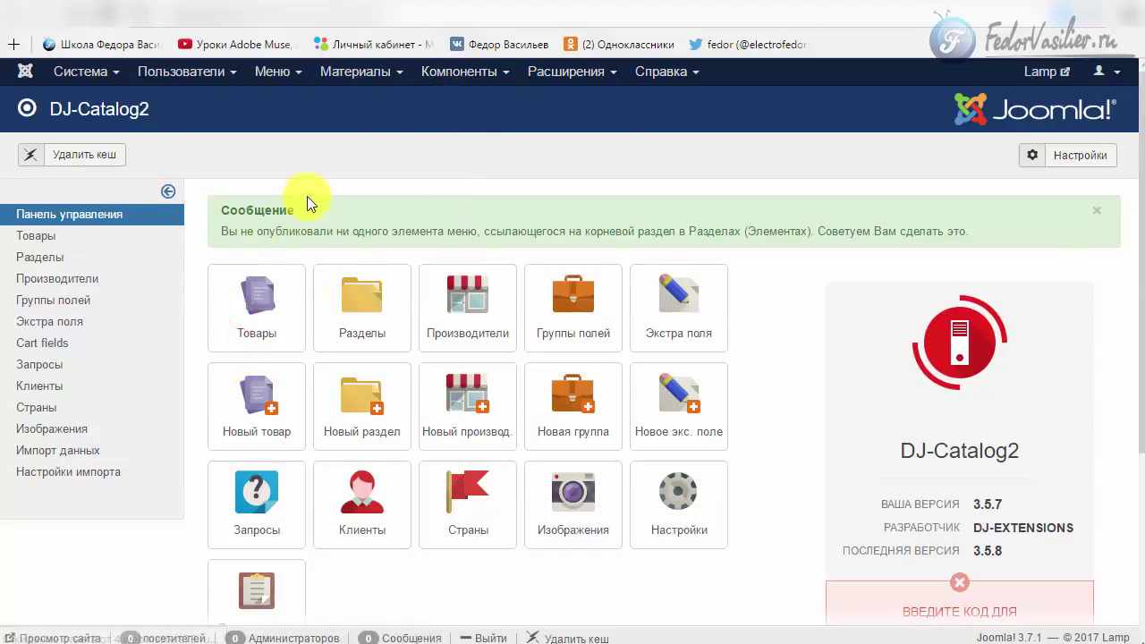
click(349, 342)
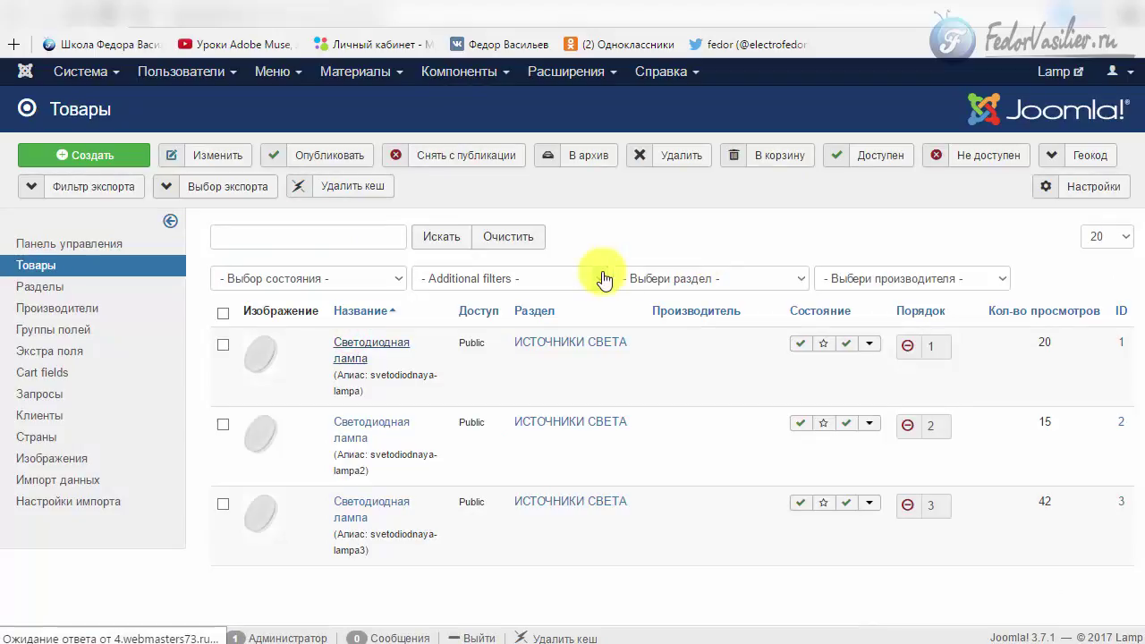
scroll(604, 279, down, 10)
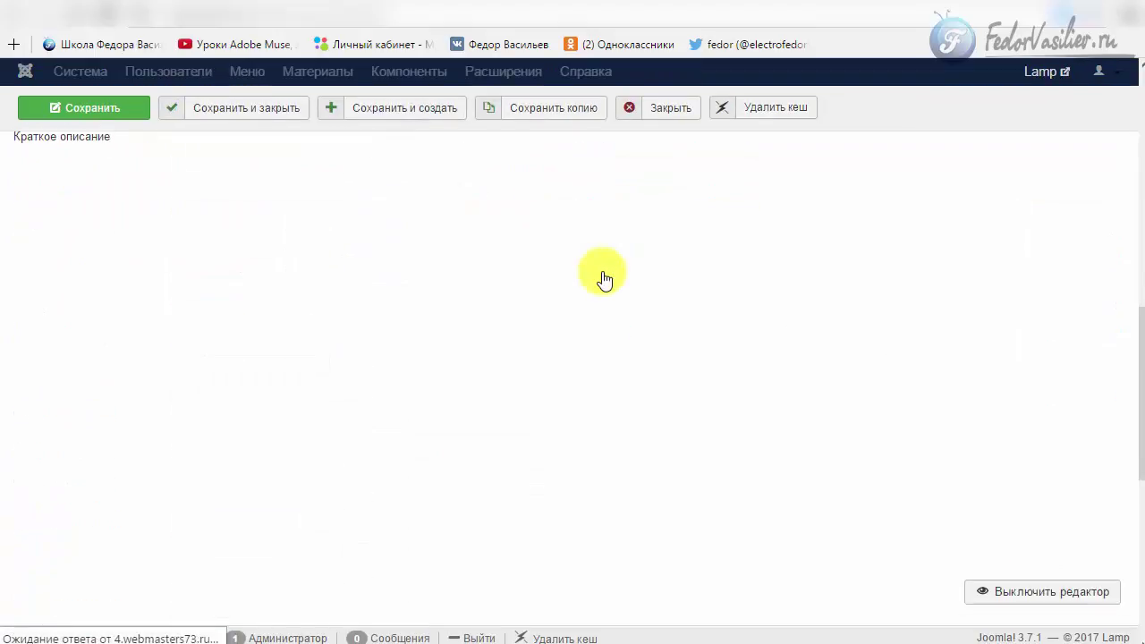
scroll(313, 295, up, 3)
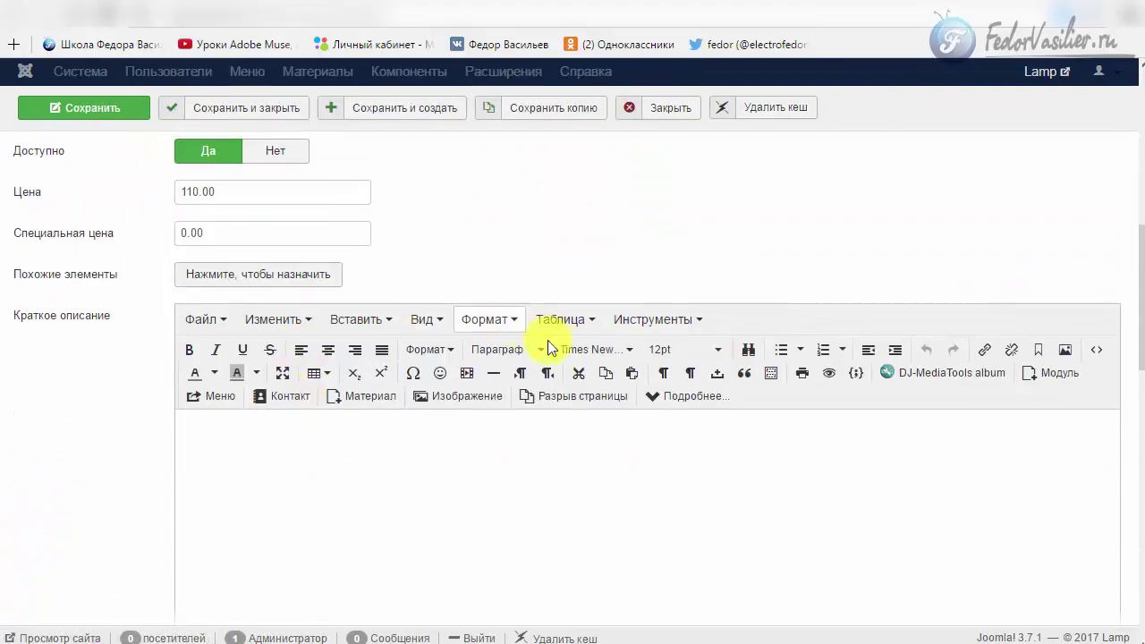
Enter the sample text еркерр in Краткое описание, look at the background colour choices for it, and delete the text.
click(268, 427)
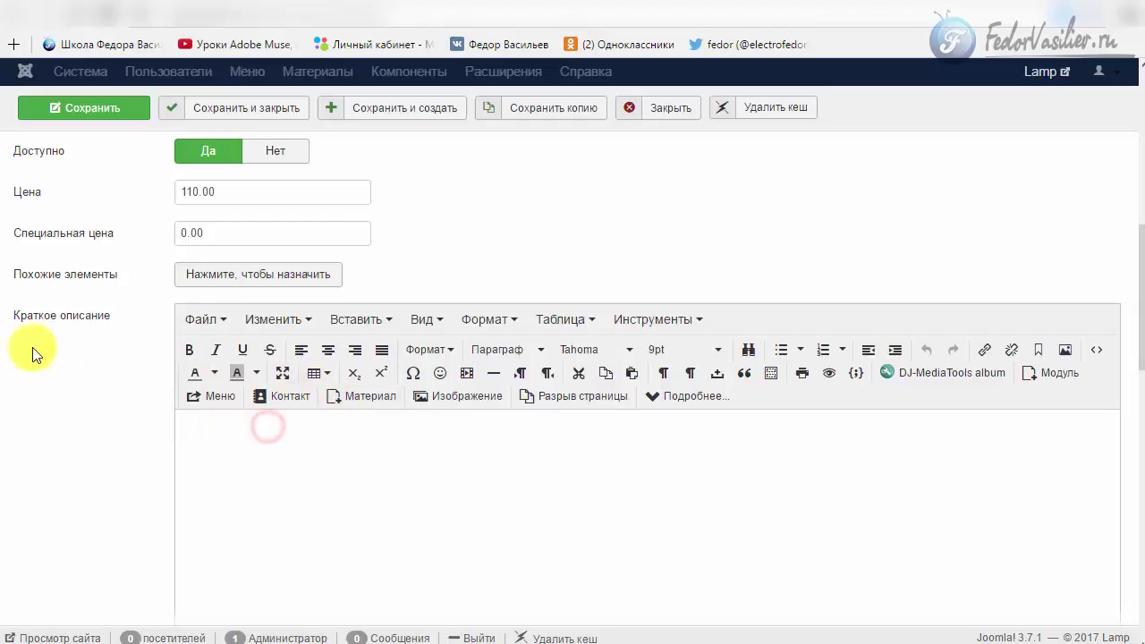
text(epkepp)
drag(327, 433, 5, 433)
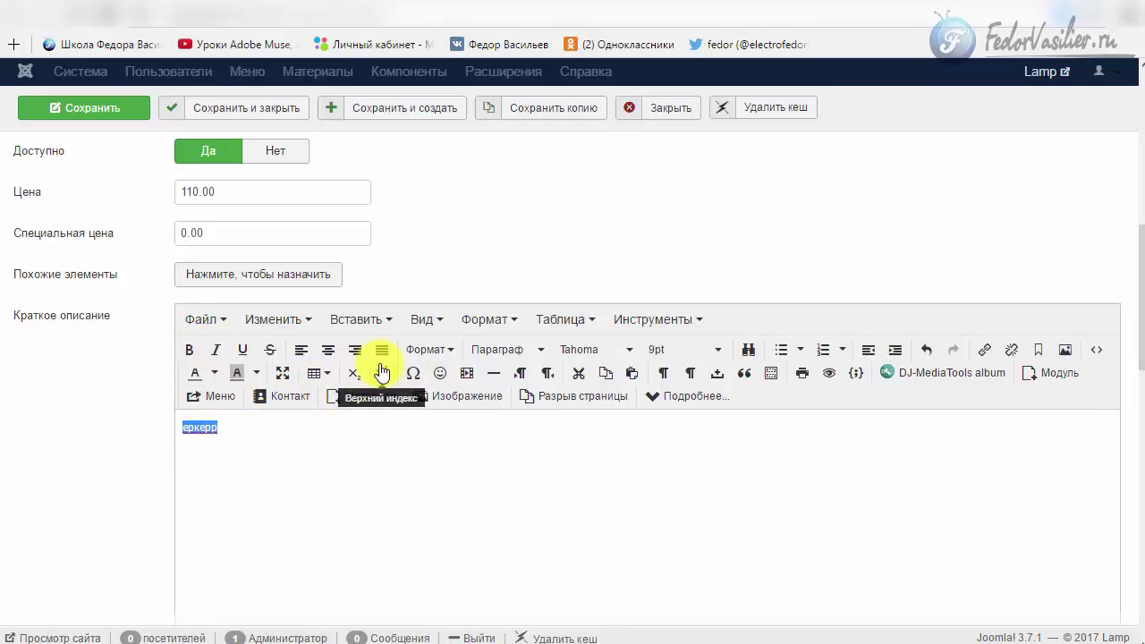
click(258, 372)
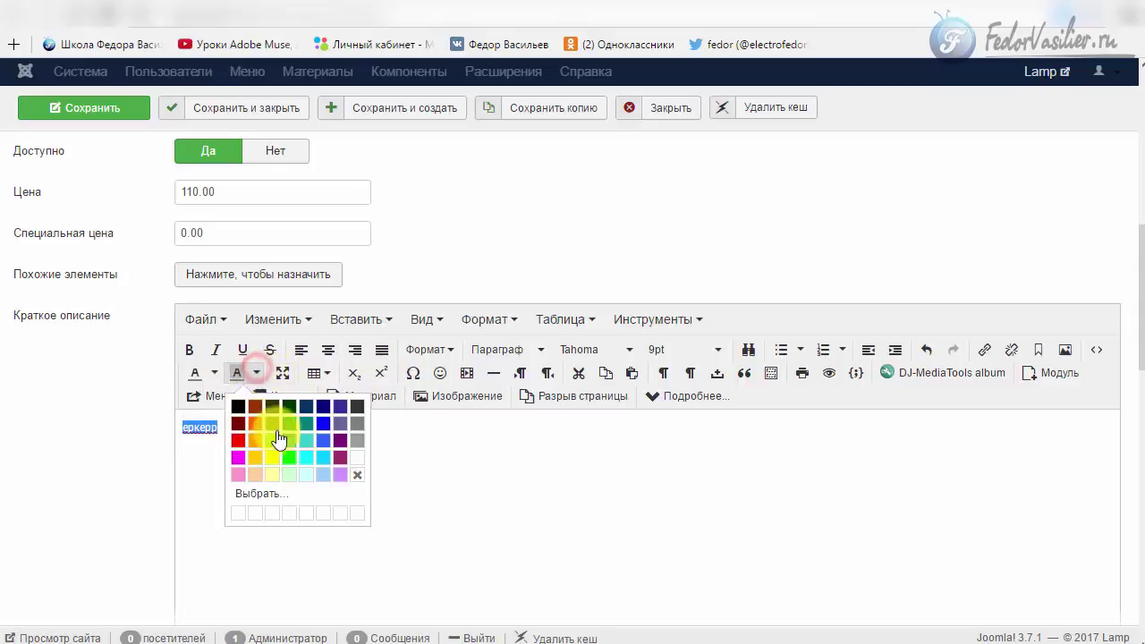
click(547, 495)
drag(294, 457, 31, 423)
Examine the product's Описание editor and compare it with the Краткое описание editor.
scroll(30, 425, down, 5)
scroll(63, 410, down, 2)
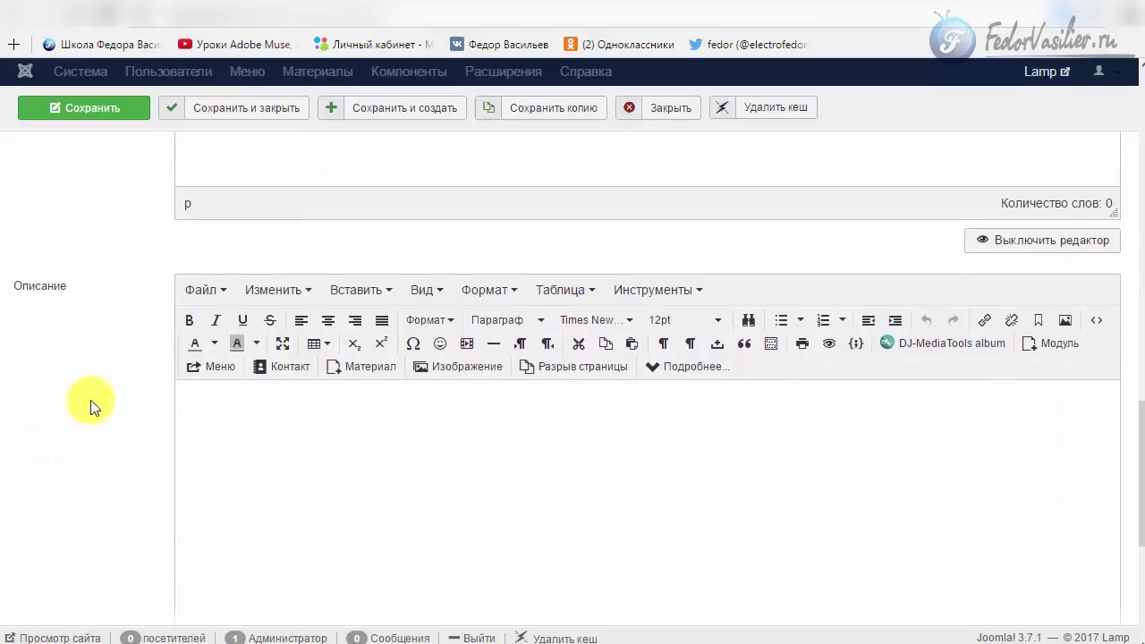
click(396, 480)
scroll(313, 402, down, 1)
scroll(134, 304, up, 2)
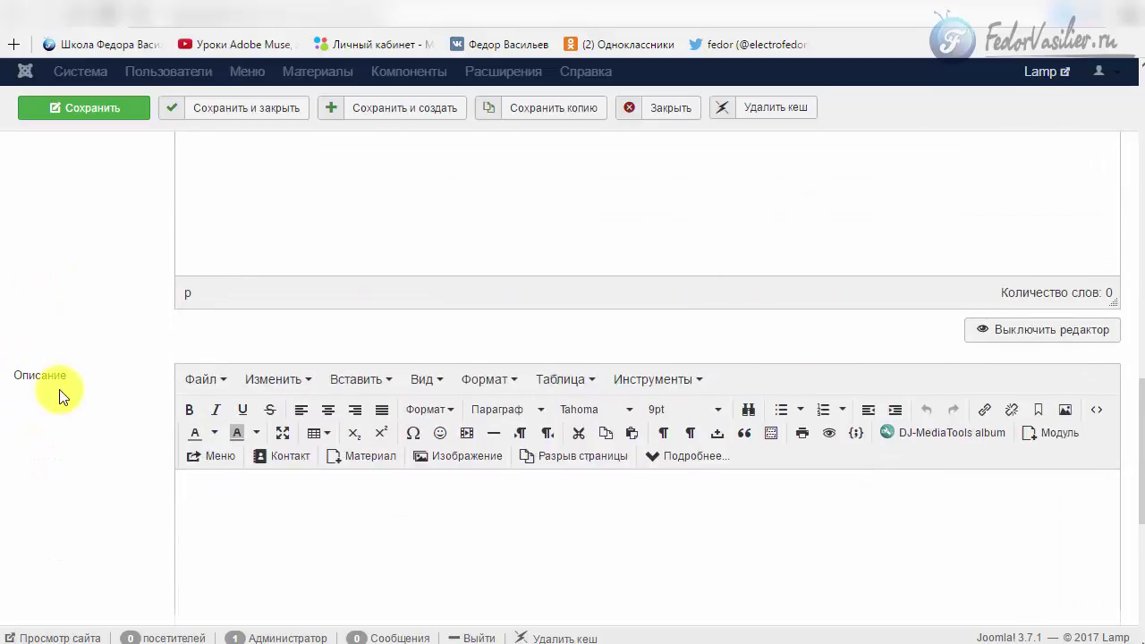
scroll(217, 360, down, 2)
scroll(613, 396, up, 4)
scroll(402, 343, down, 5)
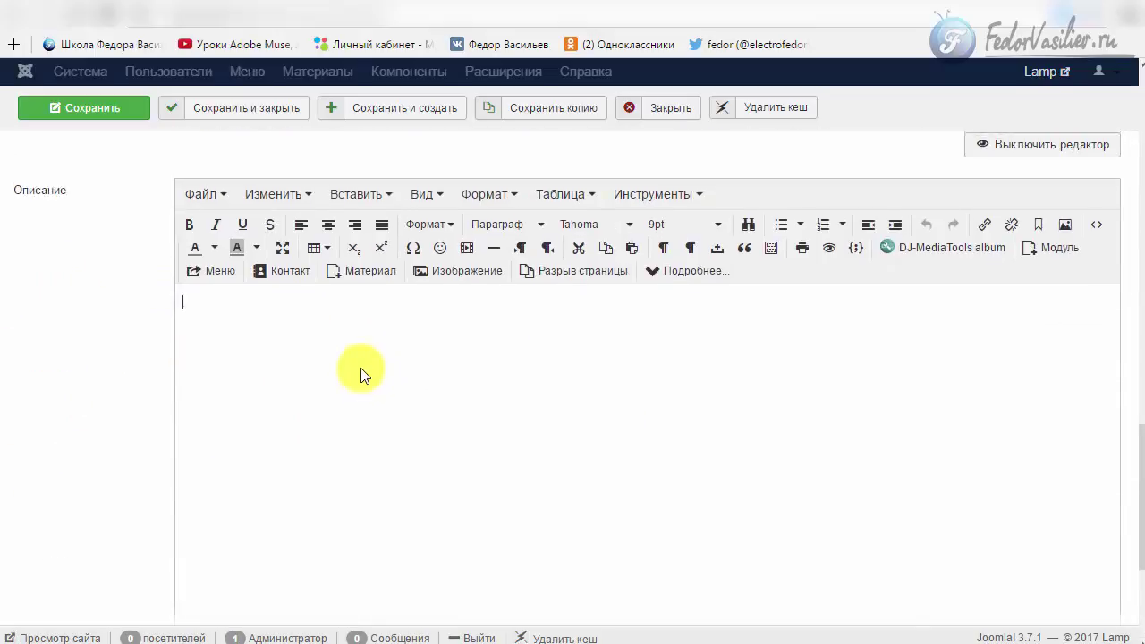
scroll(361, 373, up, 8)
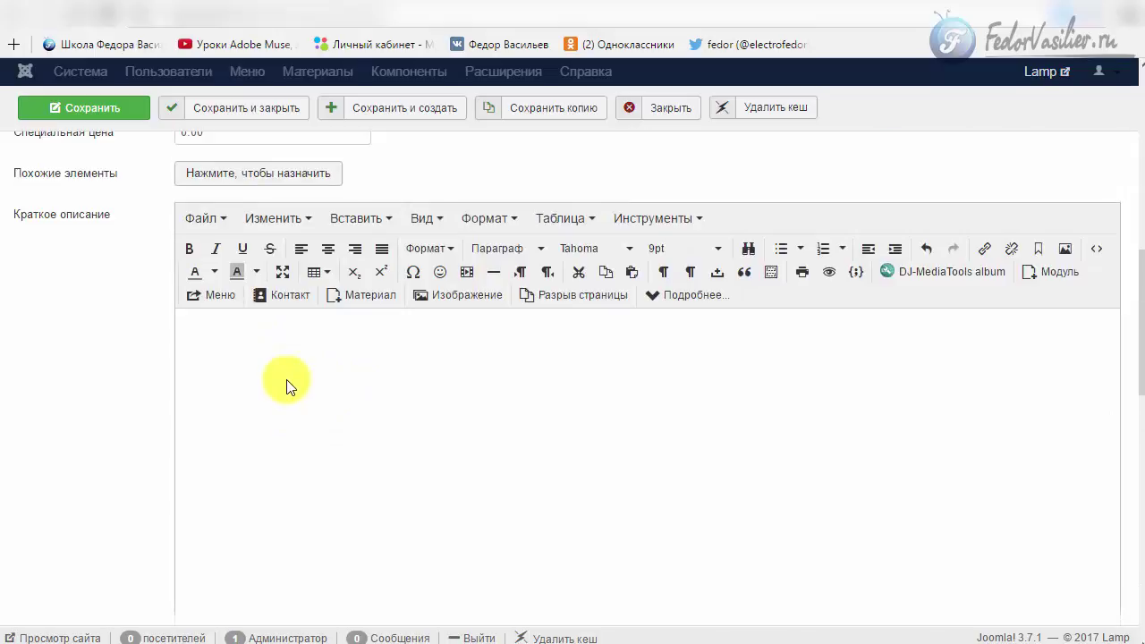
Enter the sample text жззззз in the product's Краткое описание.
click(286, 384)
scroll(269, 363, up, 2)
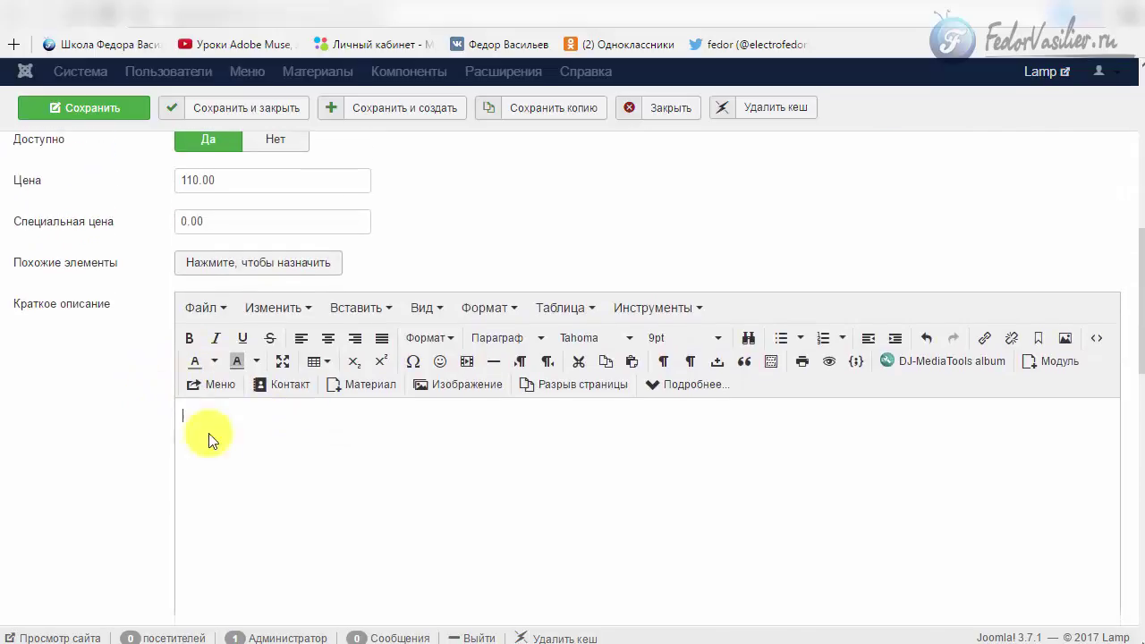
click(246, 448)
text(жззззз)
Switch to the site and go back from the lamp's detail page to the lamp catalogue.
click(443, 11)
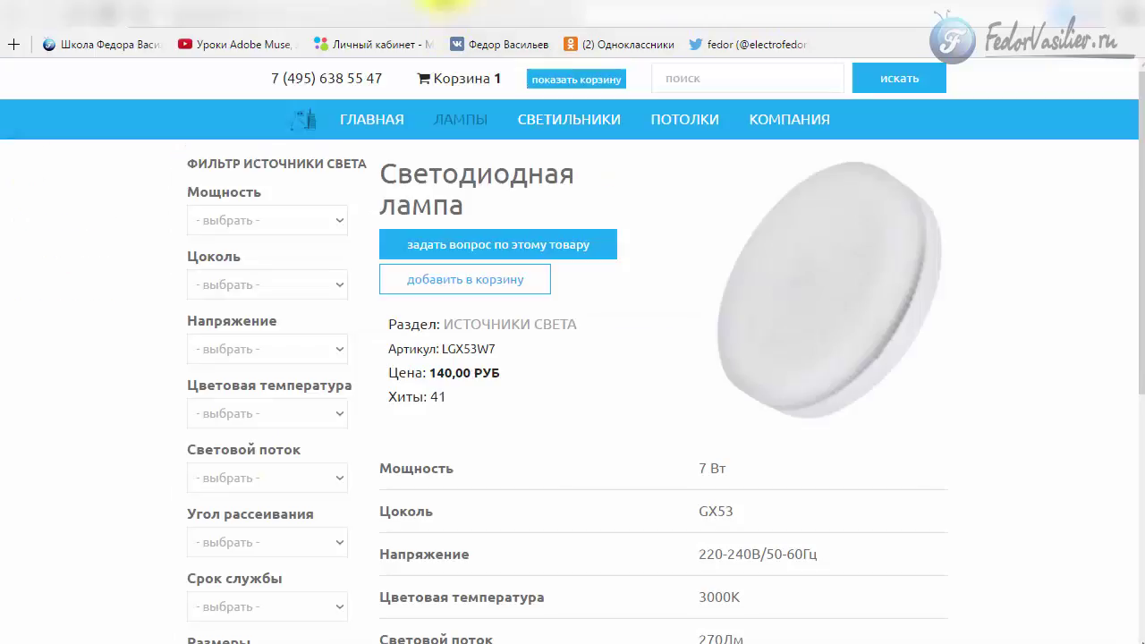
click(12, 14)
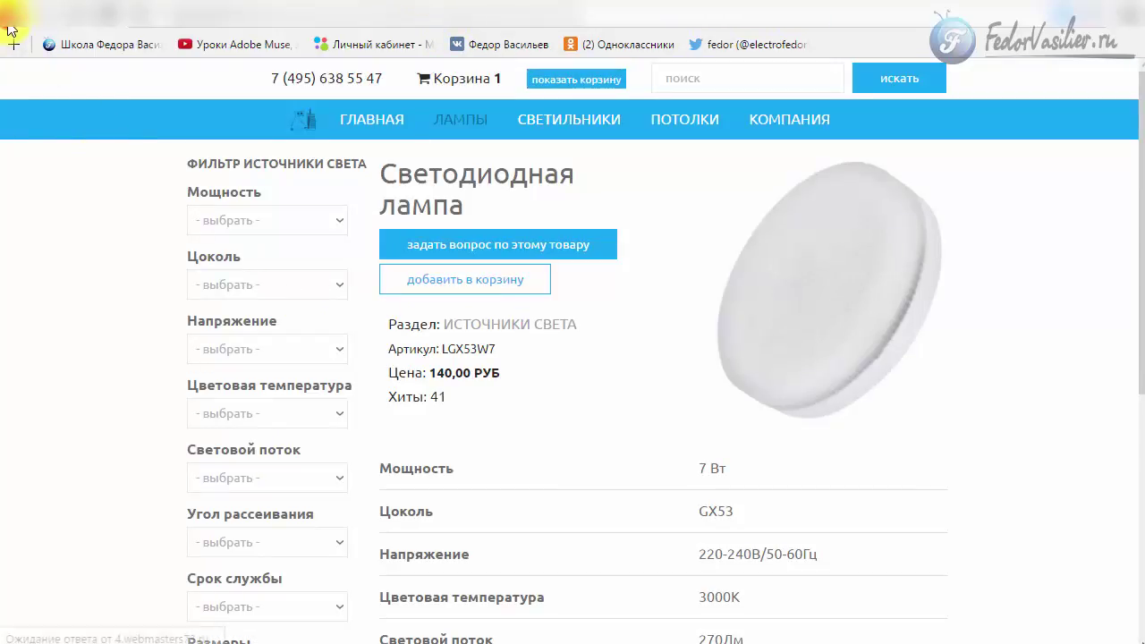
scroll(483, 447, up, 3)
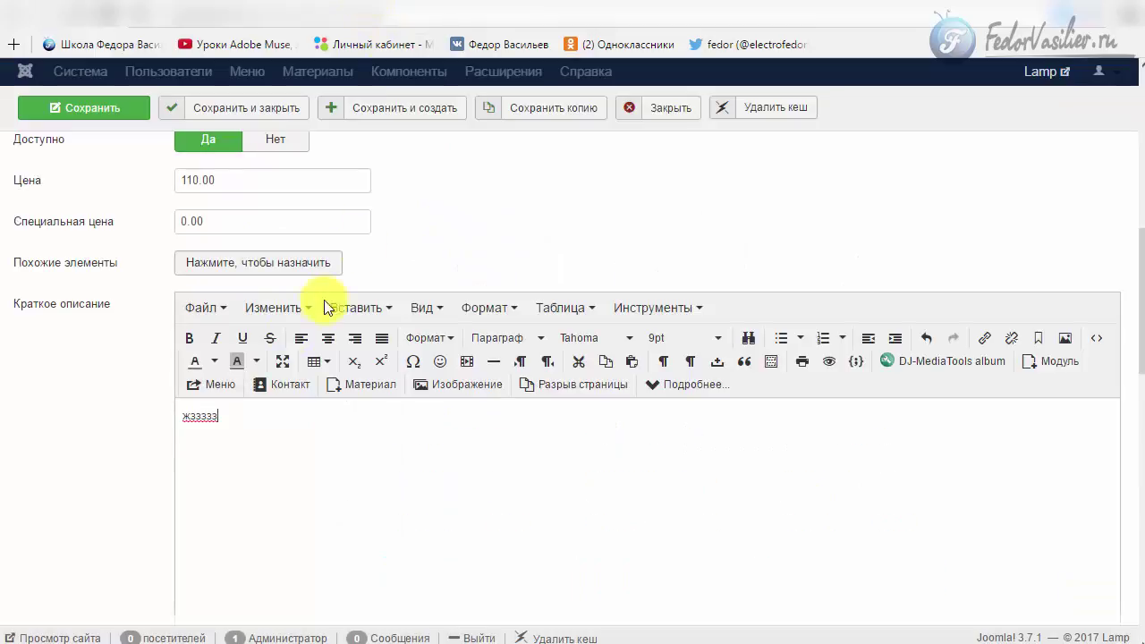
Return to the product editor and delete the sample text жззззз from Краткое описание.
key(ctrl+Tab)
scroll(286, 516, up, 10)
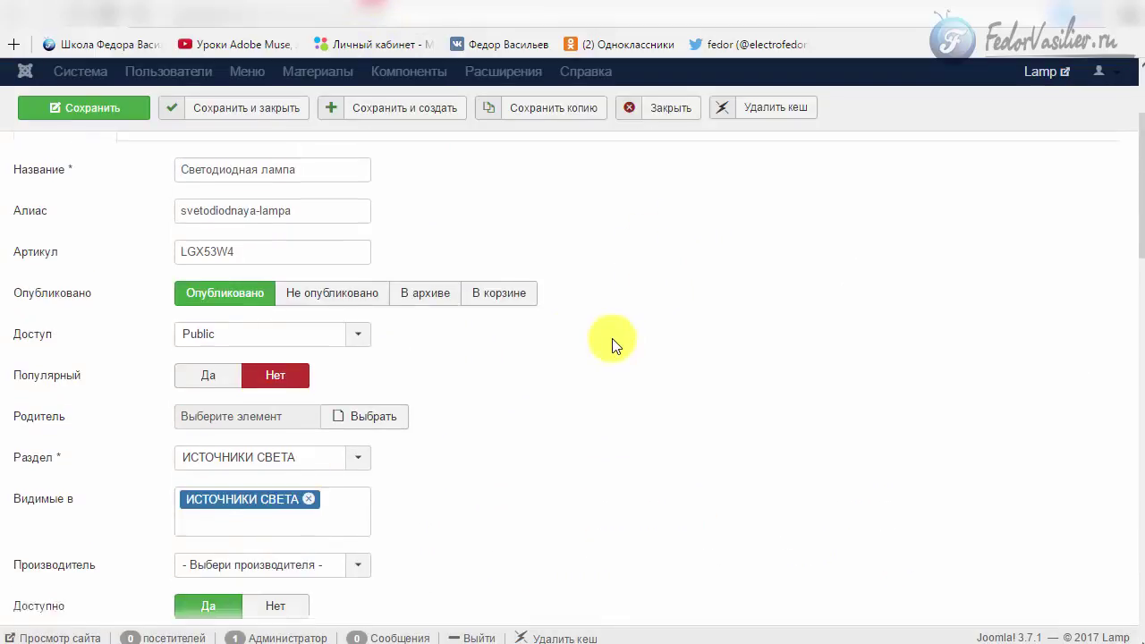
scroll(528, 414, down, 10)
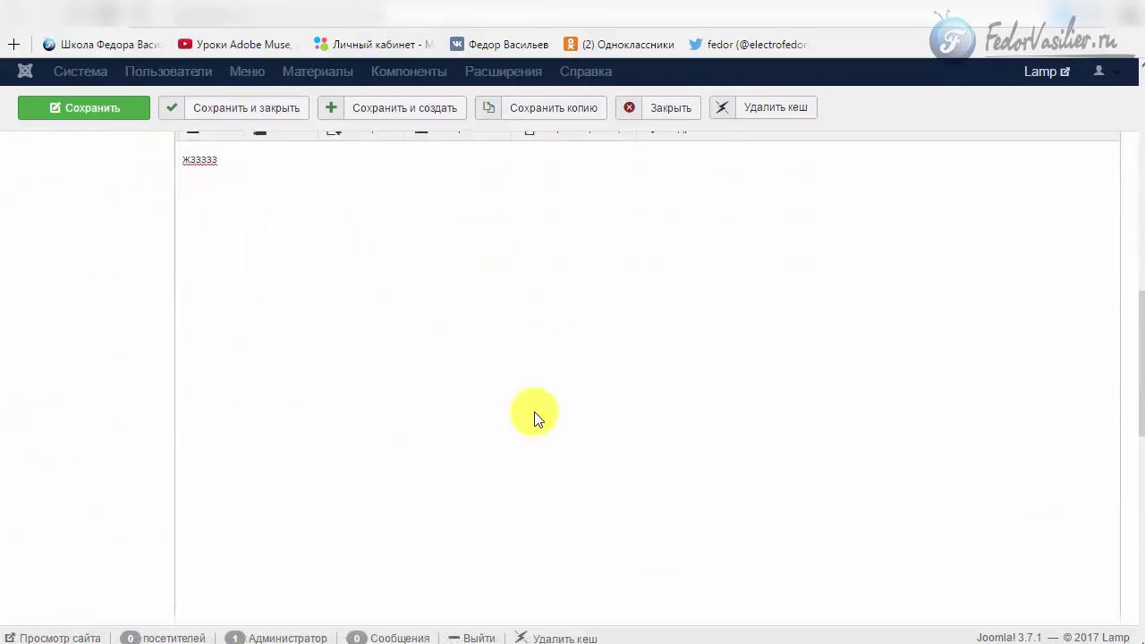
scroll(533, 413, up, 5)
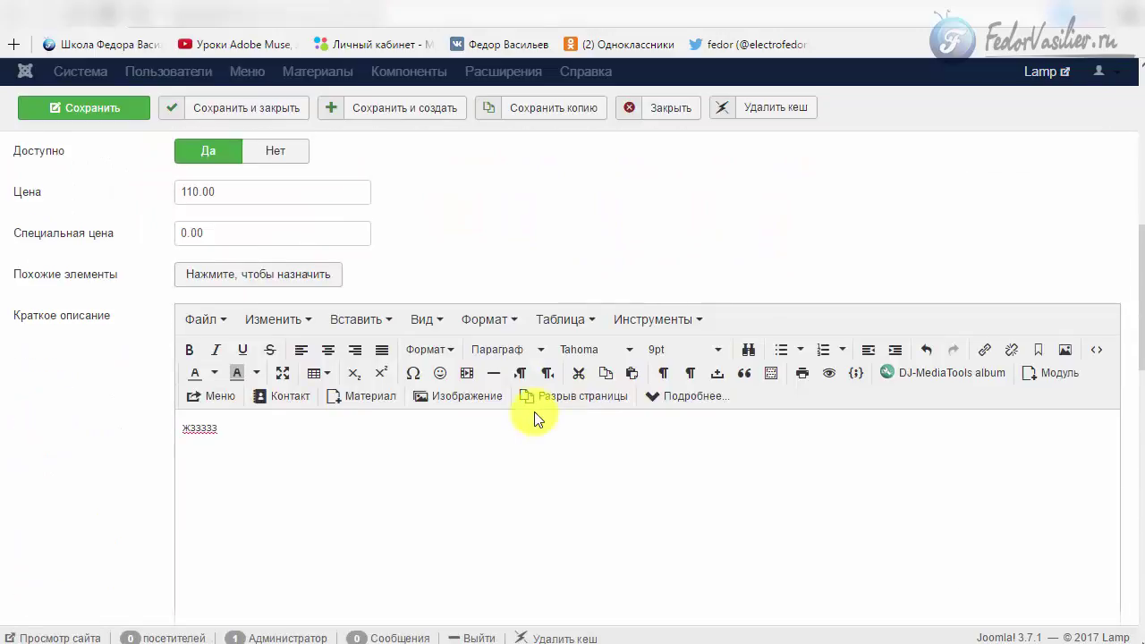
drag(322, 434, 145, 423)
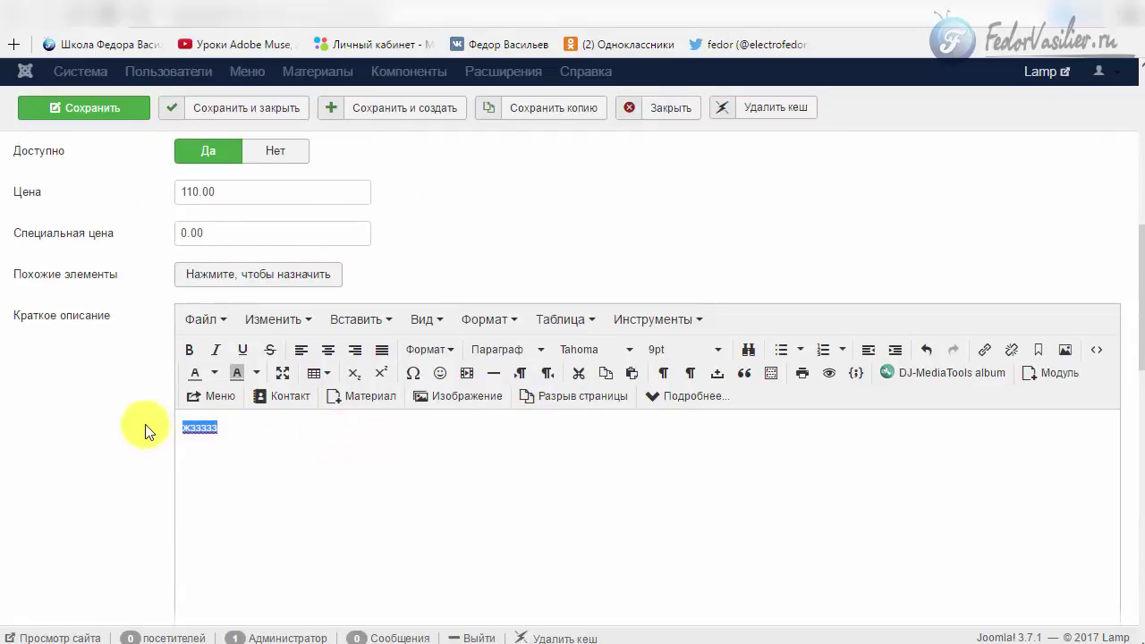
key(BackSpace)
Open the product's Параметры публикации and examine the Заголовок страницы and Мета-заголовок страницы (Title) fields.
scroll(168, 464, up, 10)
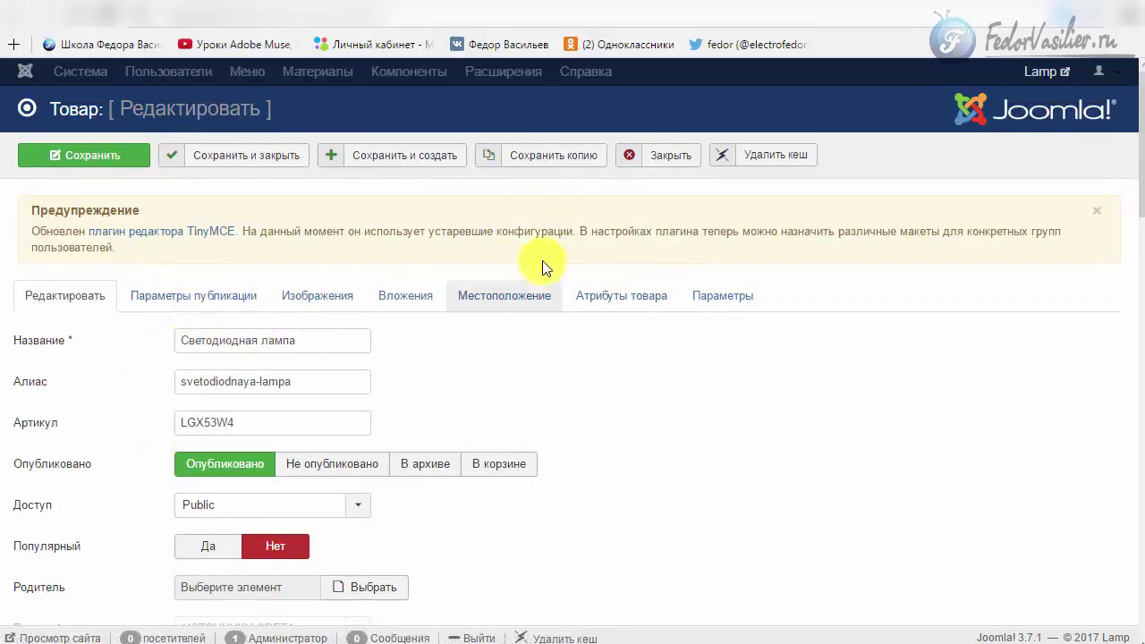
click(163, 304)
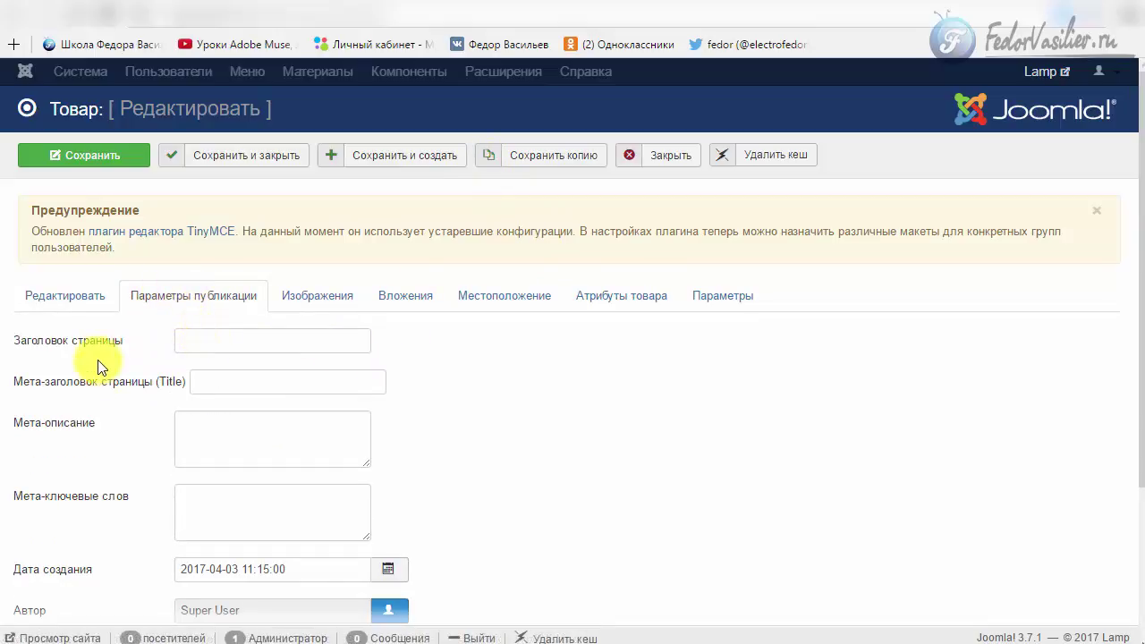
click(229, 333)
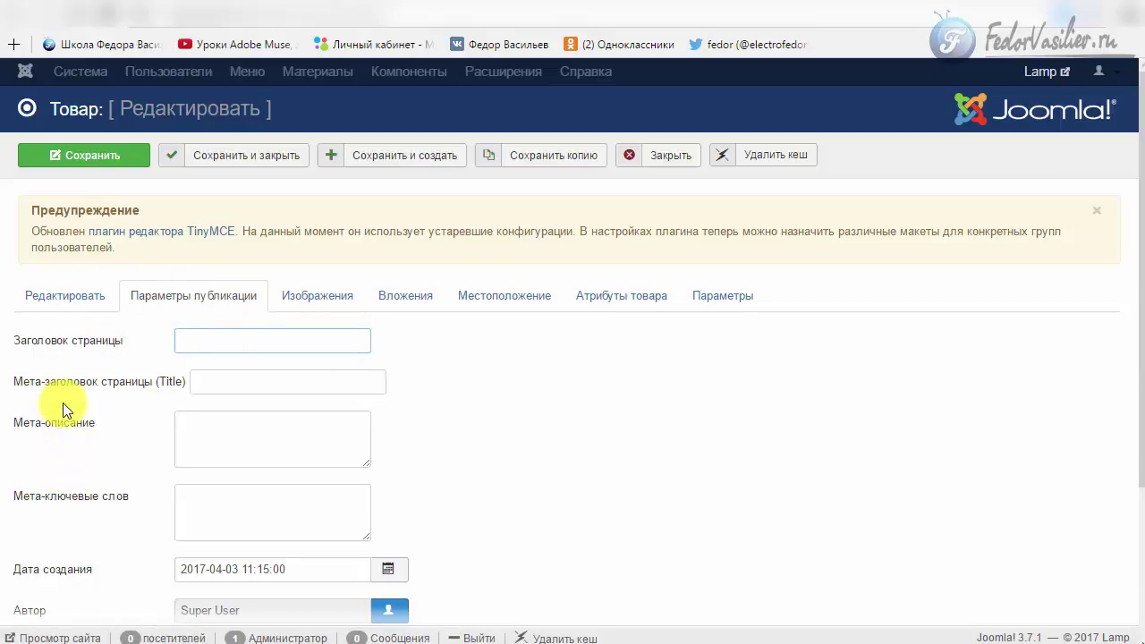
scroll(82, 403, down, 1)
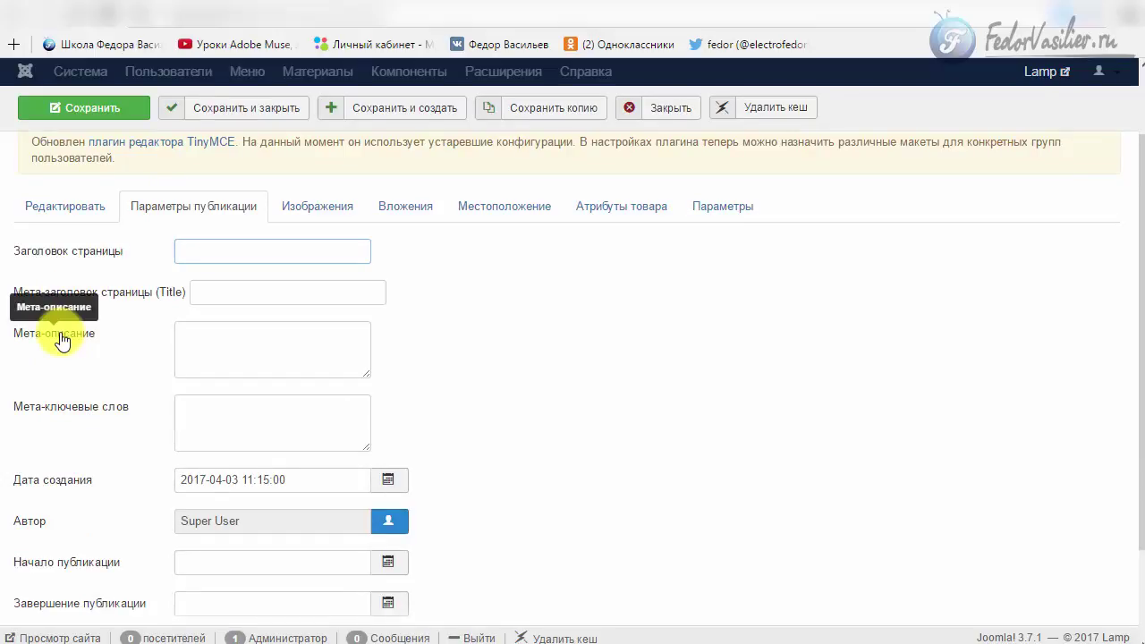
mouse_move(116, 259)
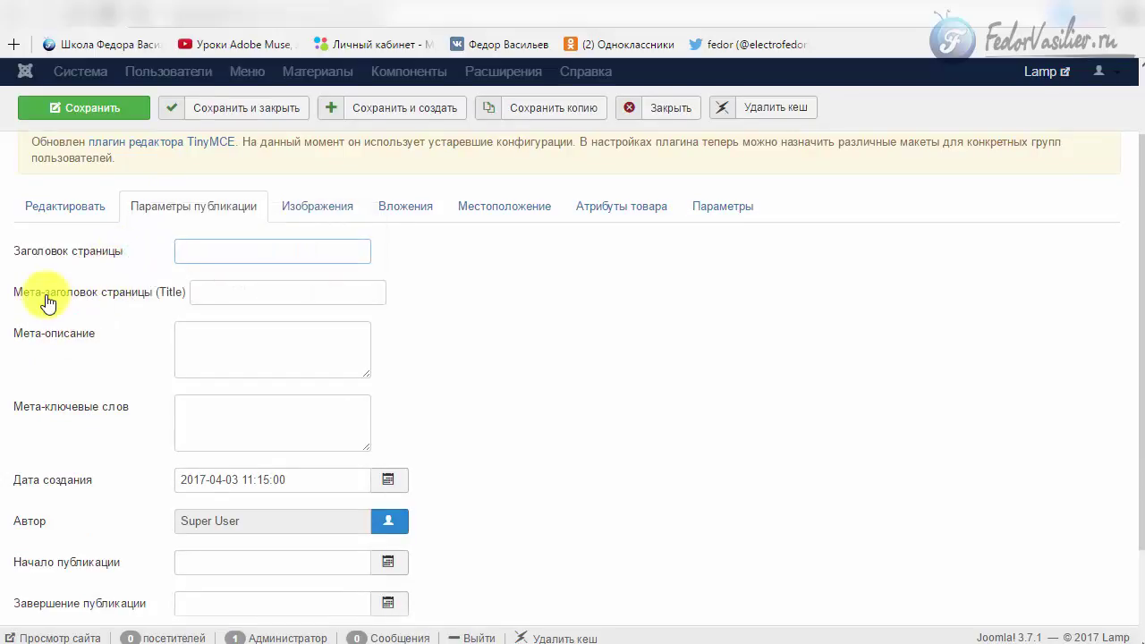
click(228, 294)
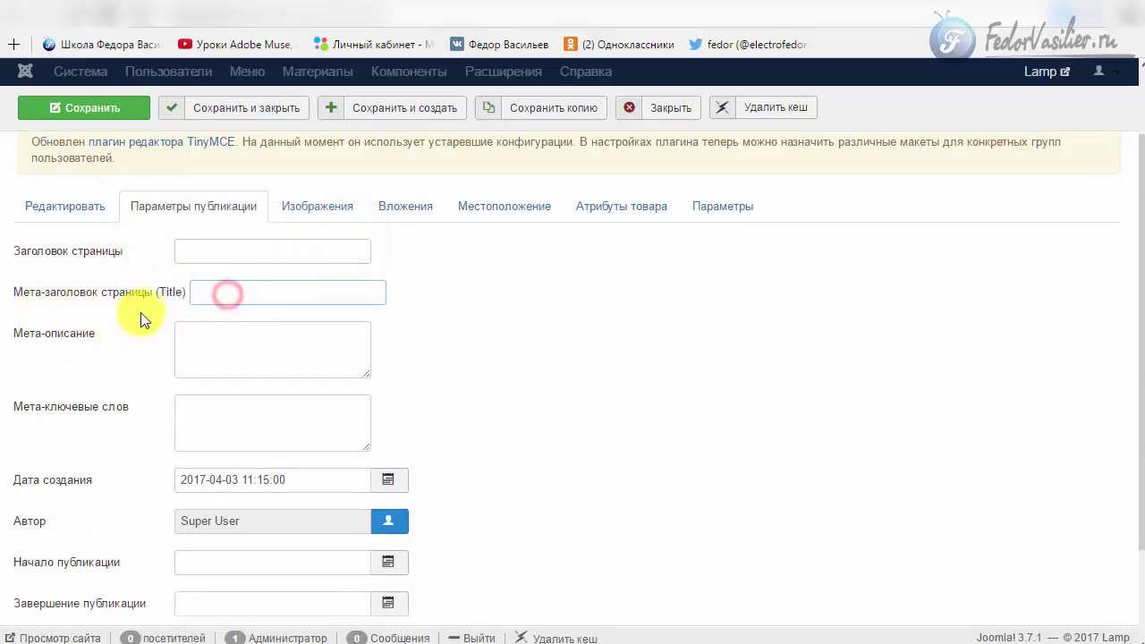
click(248, 296)
mouse_move(109, 268)
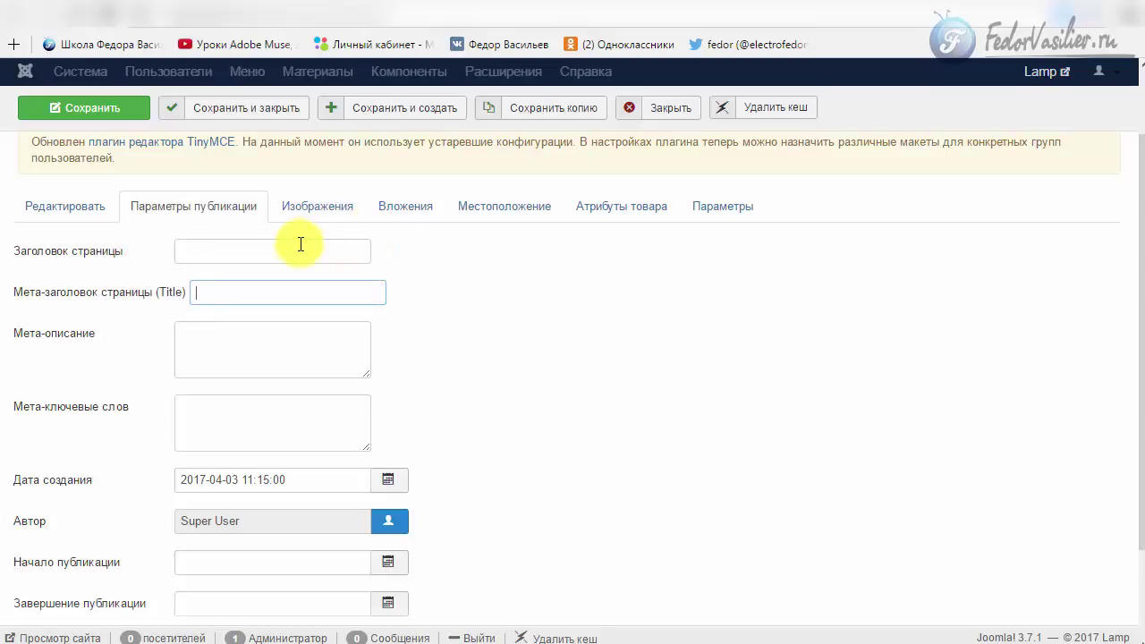
click(299, 243)
mouse_move(107, 252)
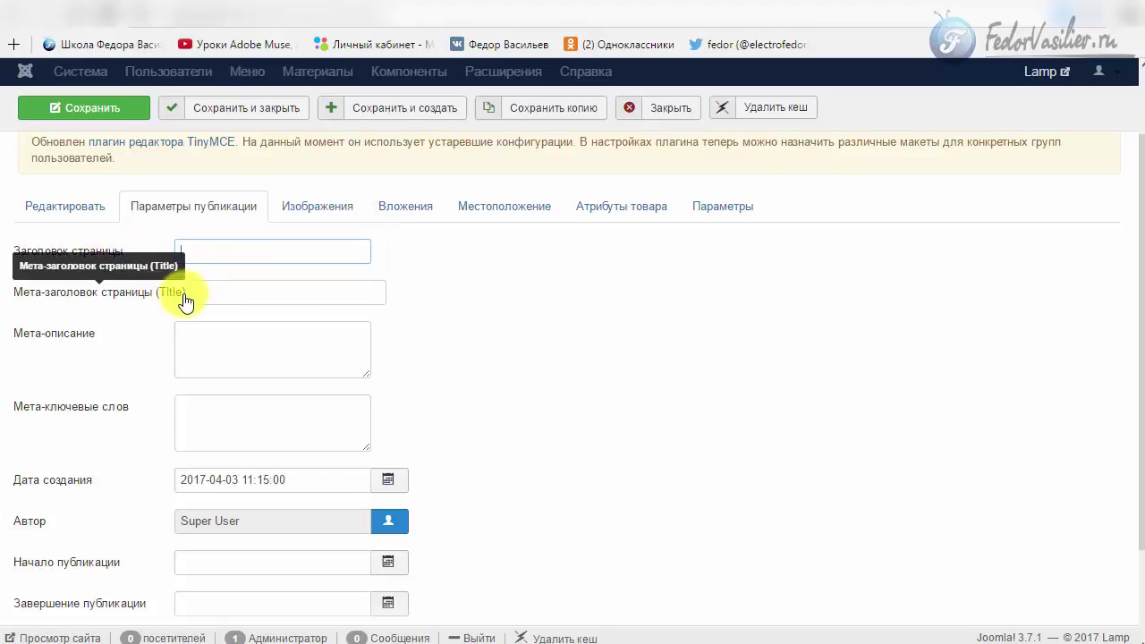
click(210, 291)
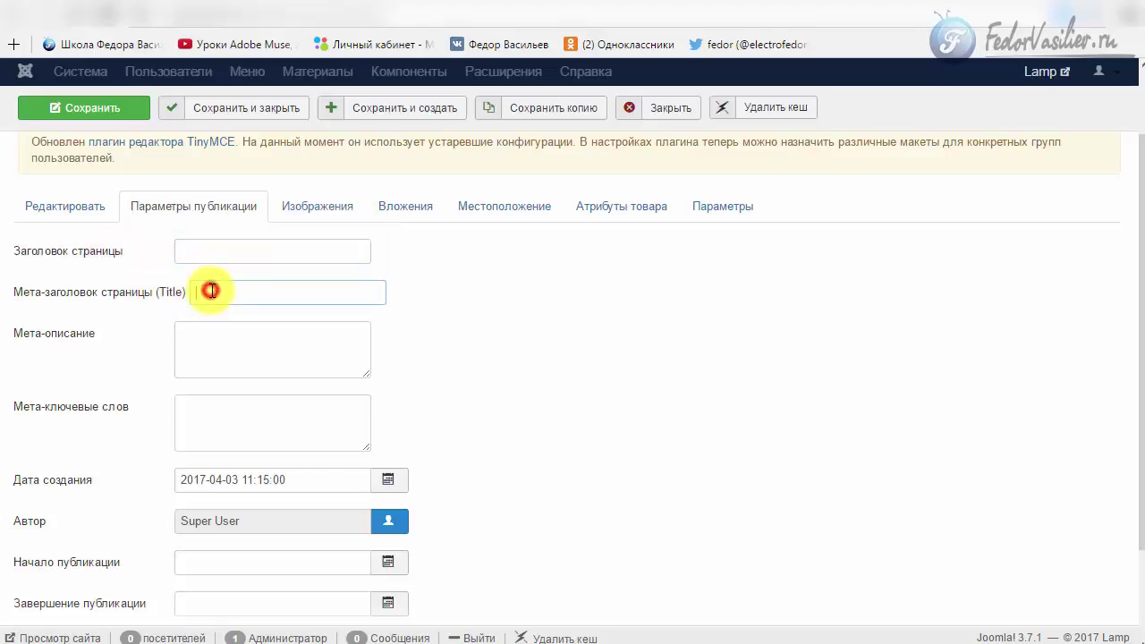
Examine the product's Мета-описание and Мета-ключевые слов fields alongside the meta title field.
click(276, 358)
click(219, 356)
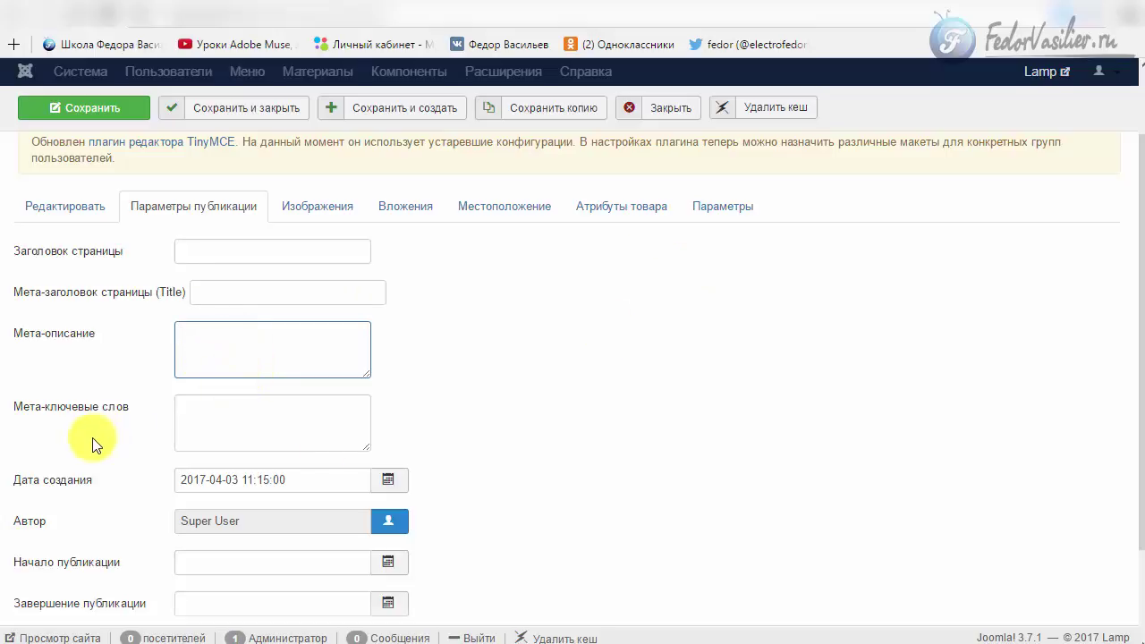
click(260, 437)
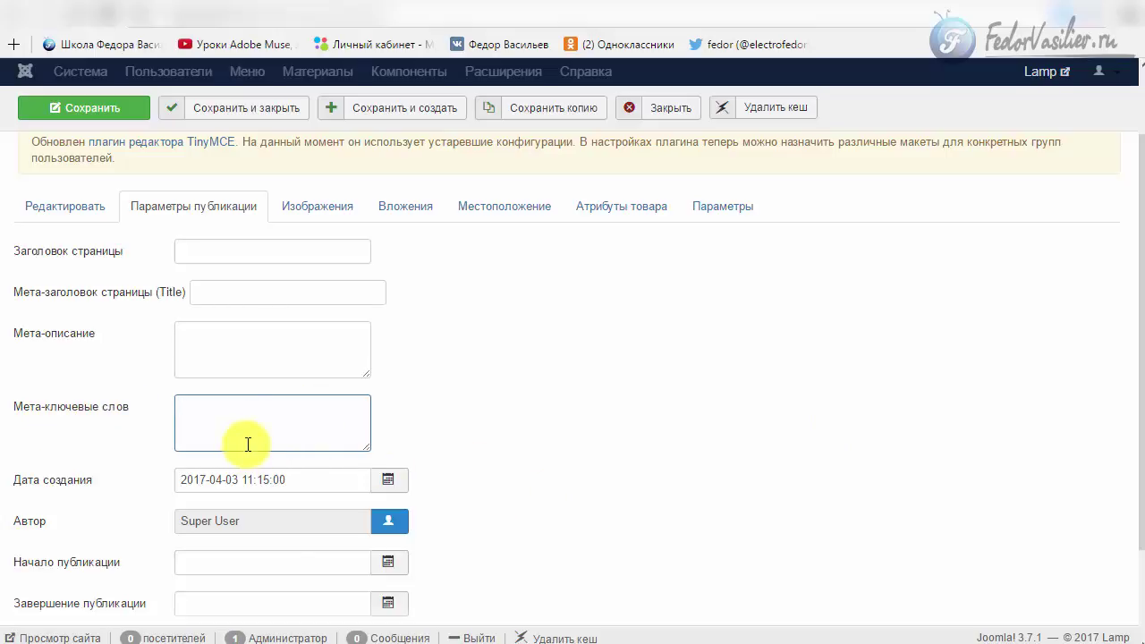
click(202, 288)
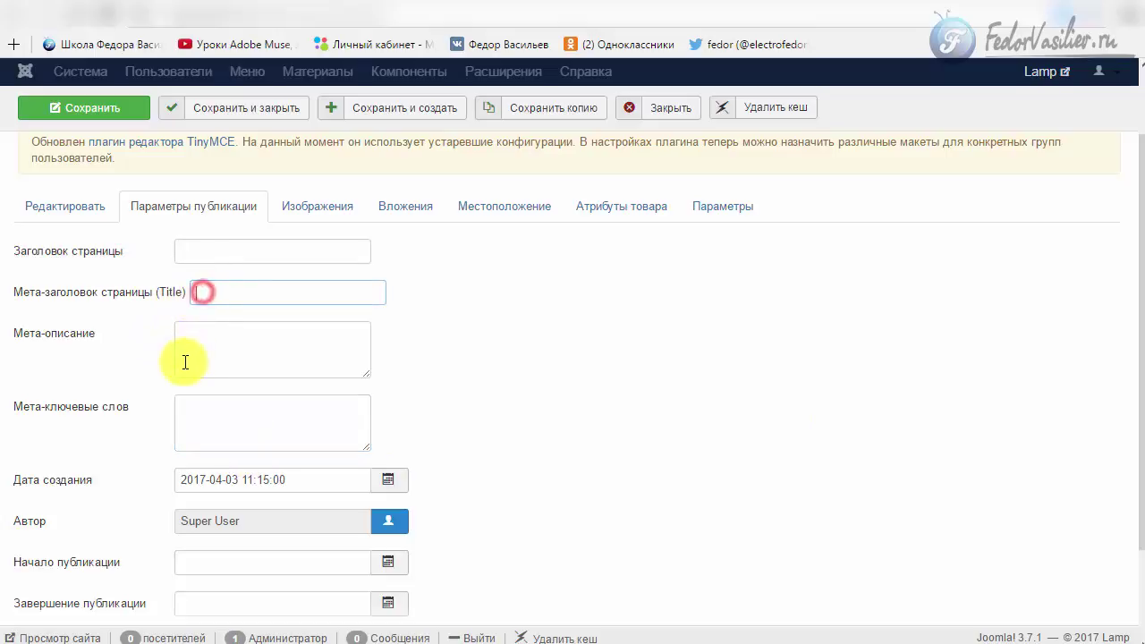
click(184, 361)
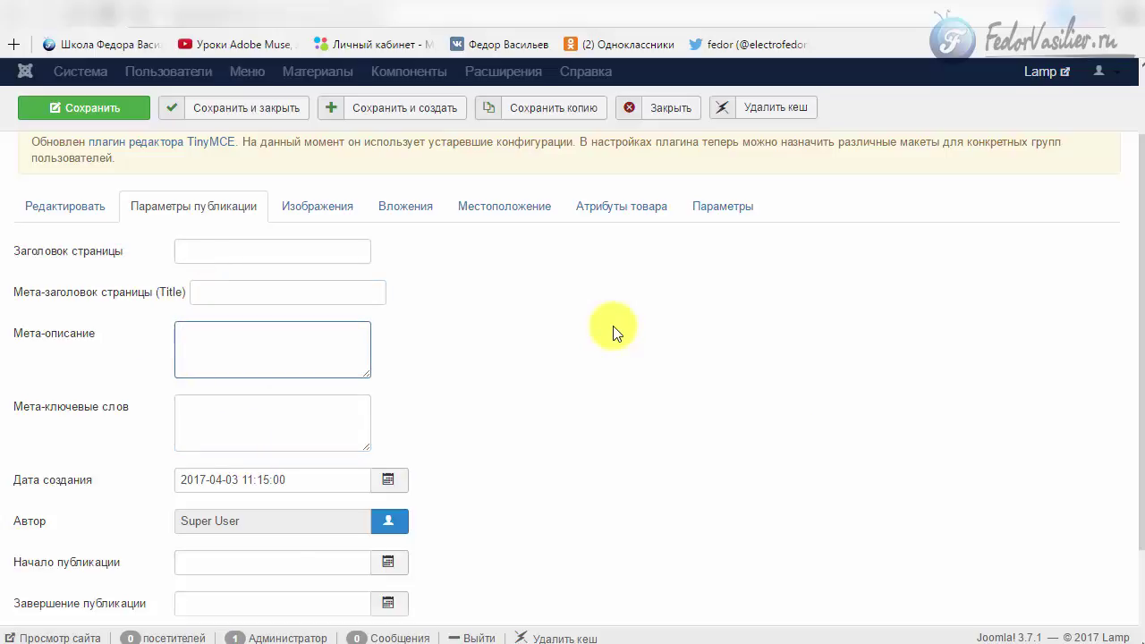
Review the creation date, author and publication period fields, and compare Параметры публикации with the product's main Редактировать settings.
scroll(613, 332, down, 2)
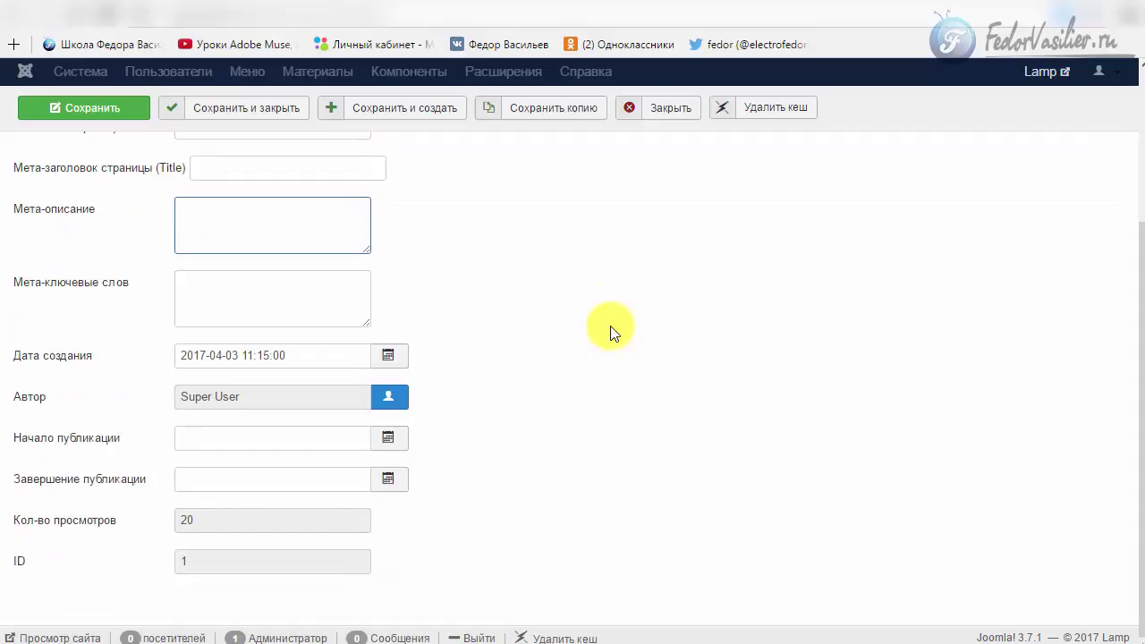
scroll(614, 332, up, 3)
mouse_move(96, 312)
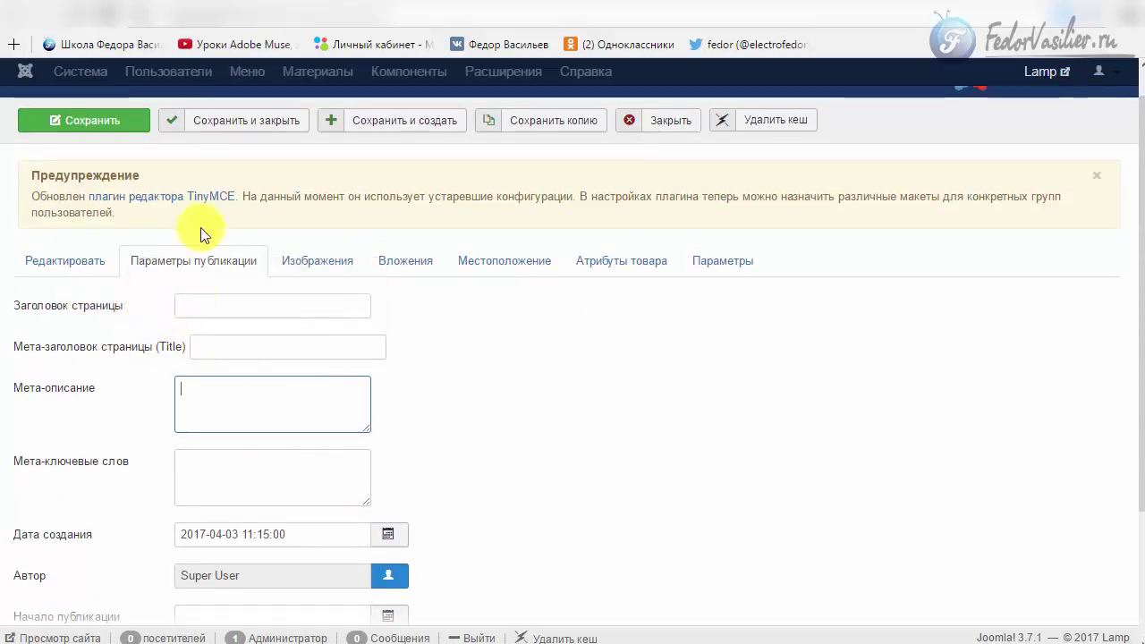
click(59, 266)
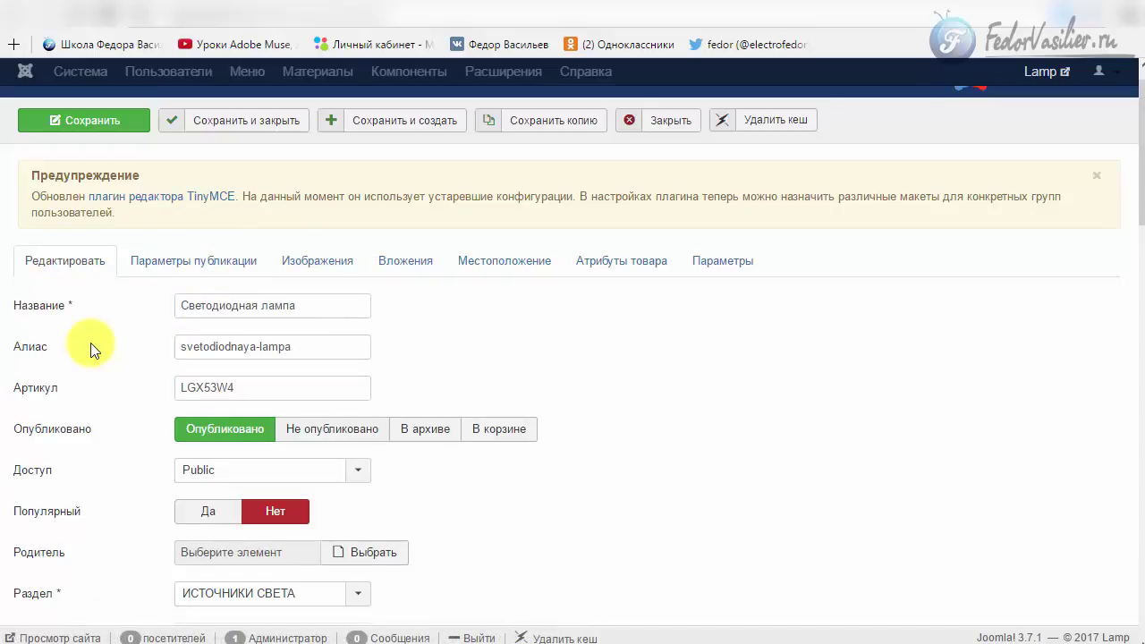
click(152, 261)
scroll(693, 340, down, 2)
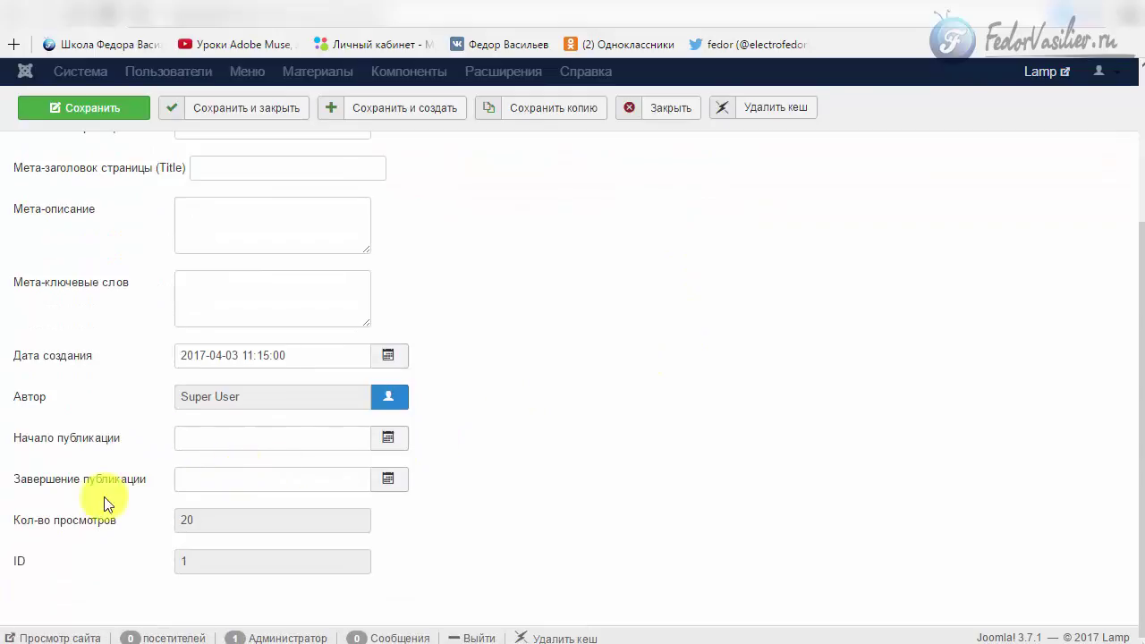
scroll(281, 480, up, 4)
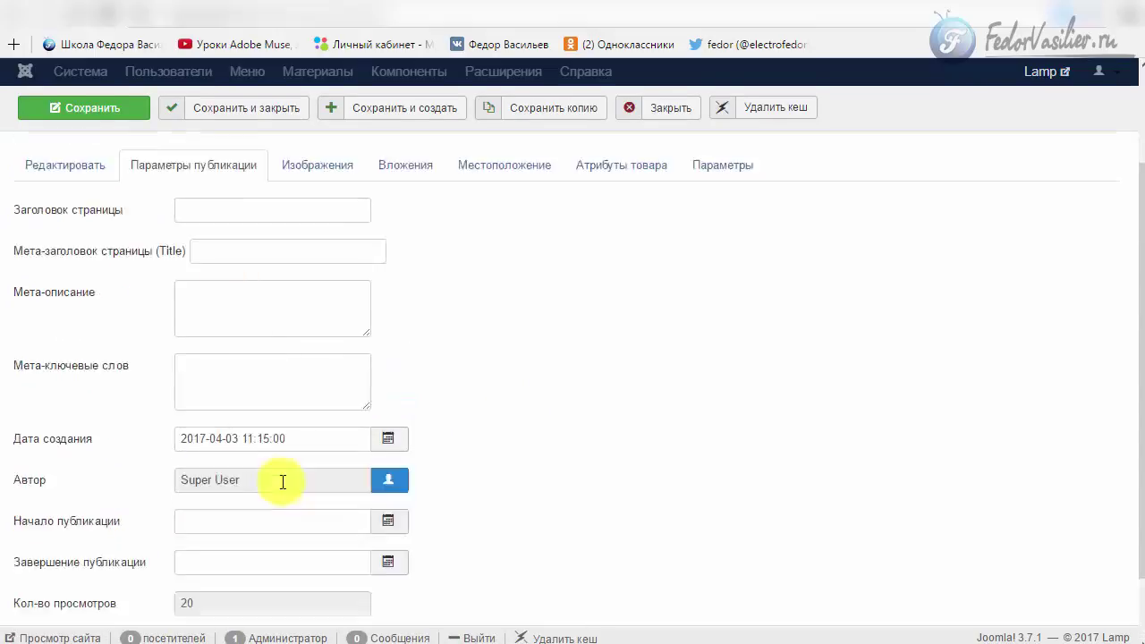
Open the product's Изображения, examine the multiple-file upload area, and turn Исключить on and off for the lamp image.
click(307, 304)
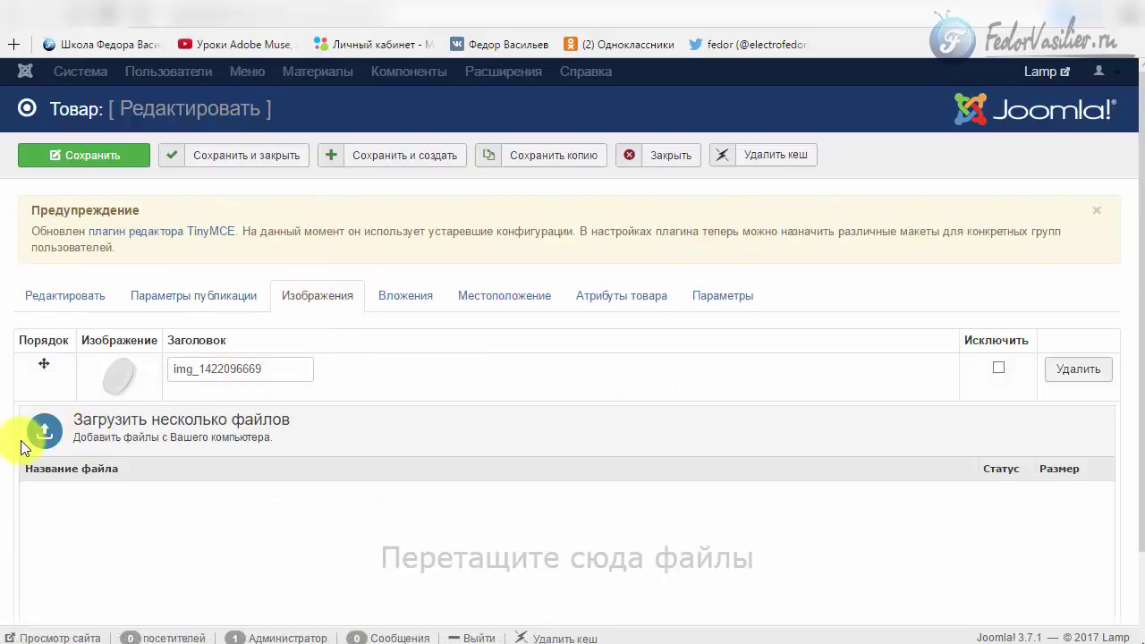
scroll(439, 528, down, 2)
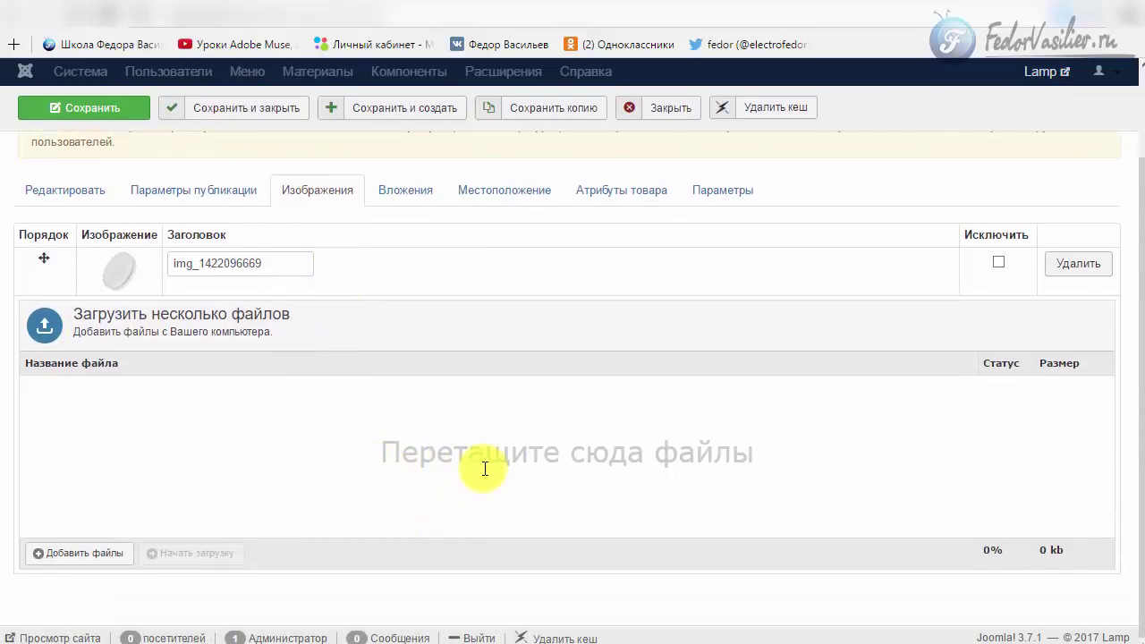
drag(358, 461, 729, 469)
scroll(468, 459, up, 2)
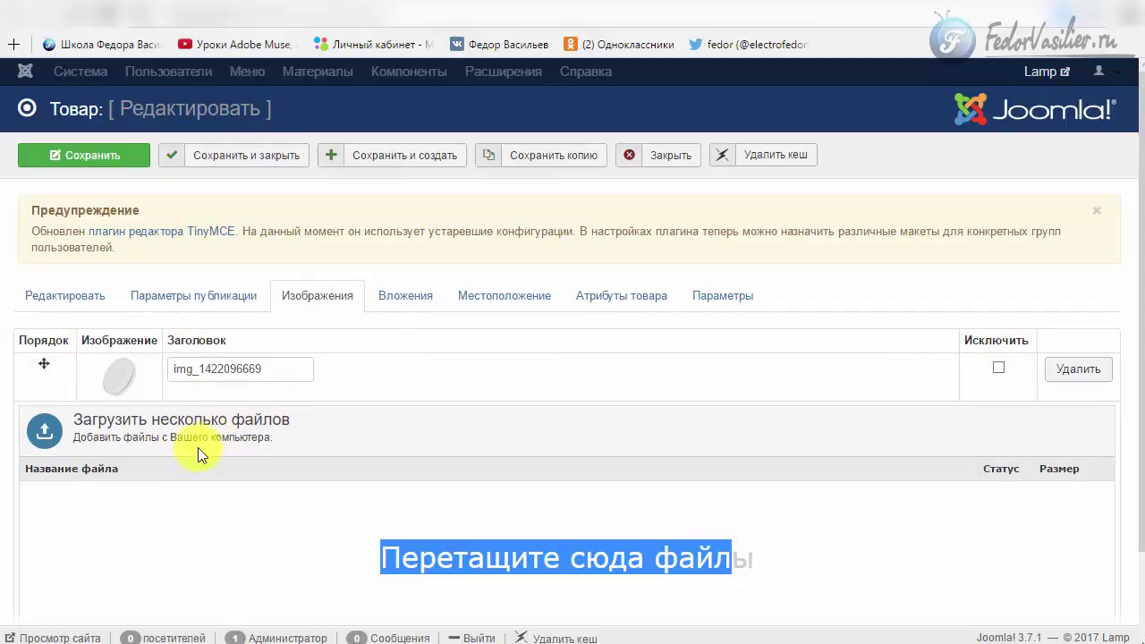
click(603, 429)
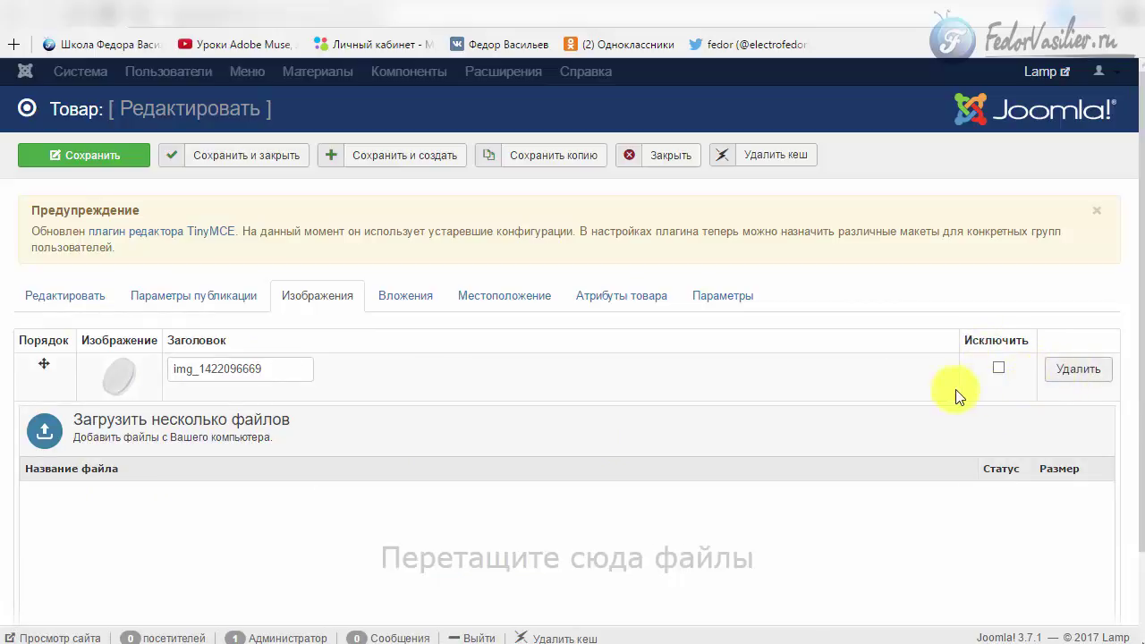
click(998, 369)
click(998, 368)
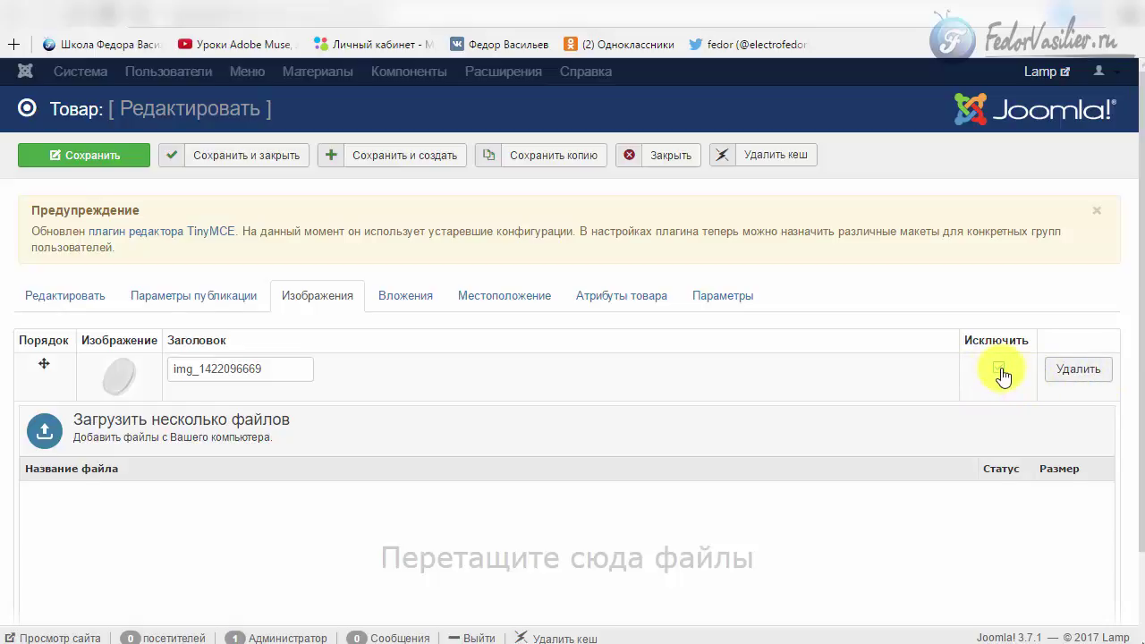
Preview the enlarged lamp image, look at its saving options and its Заголовок field, and close the preview.
click(116, 389)
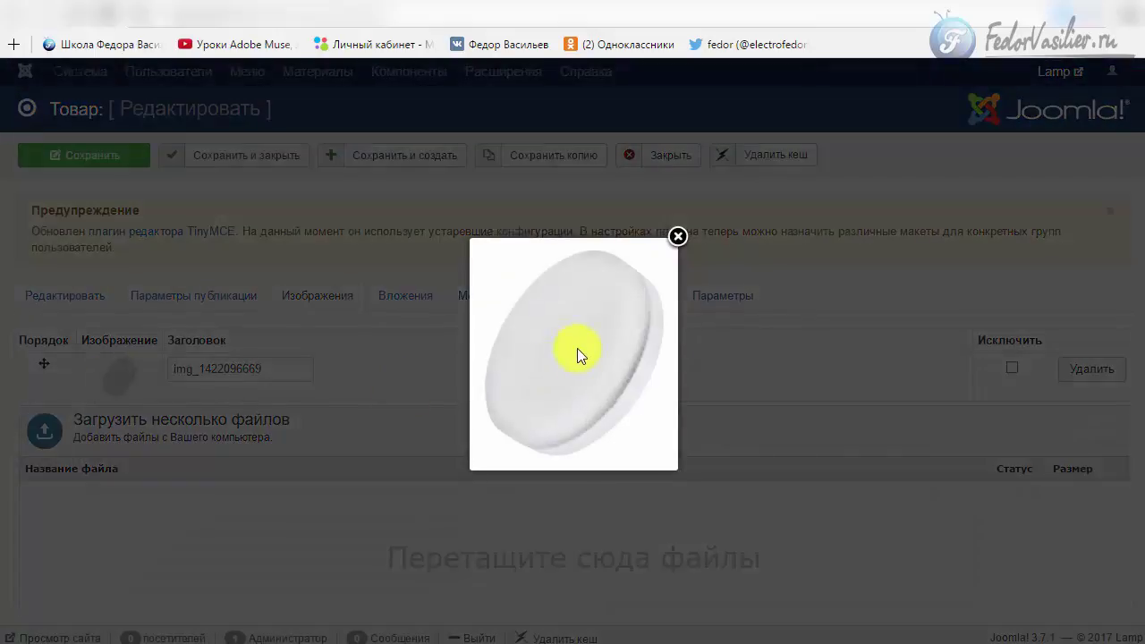
right_click(577, 349)
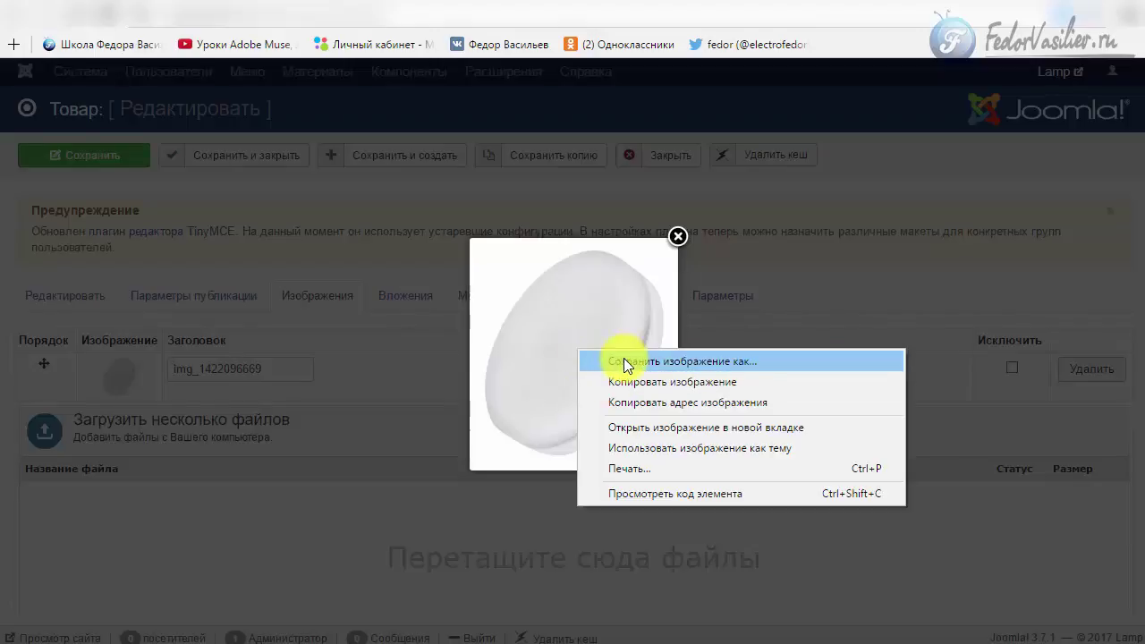
click(677, 237)
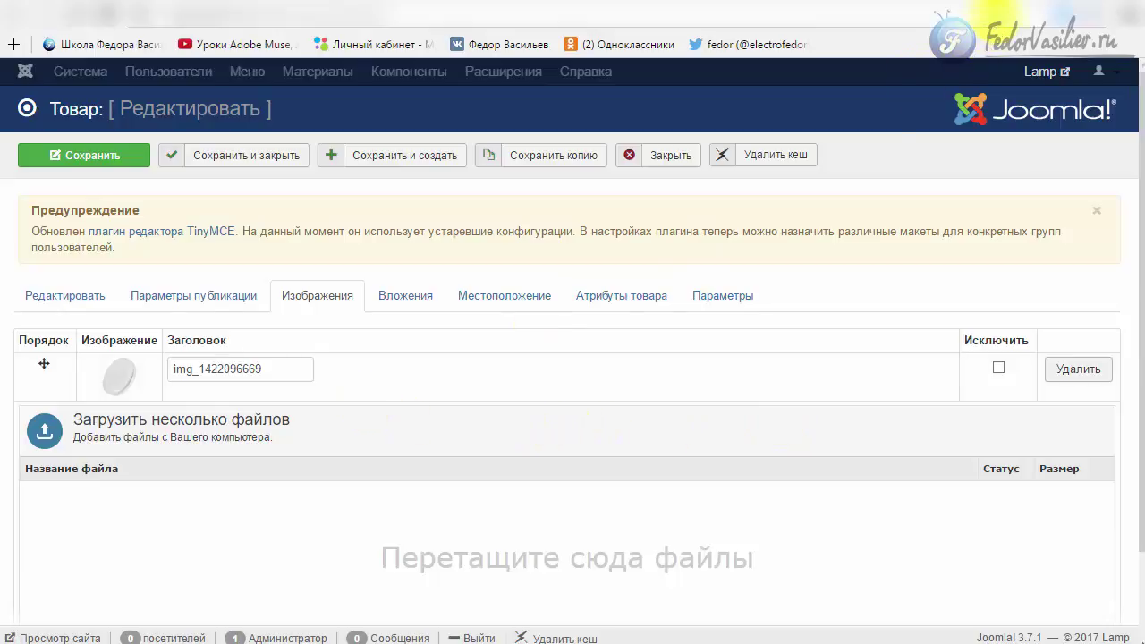
click(274, 368)
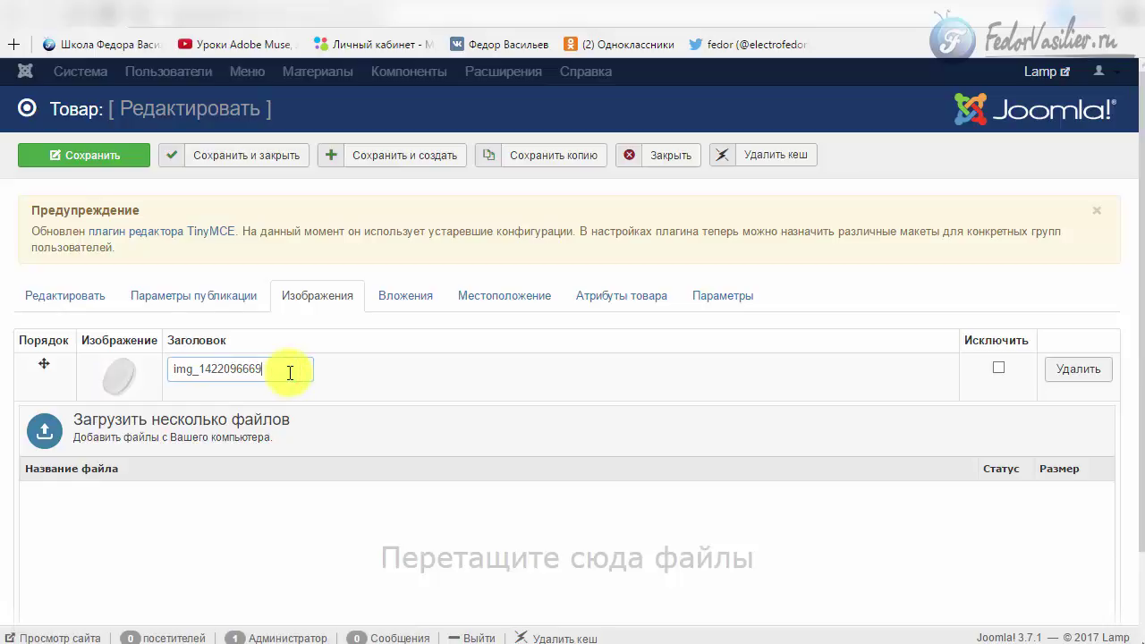
click(125, 384)
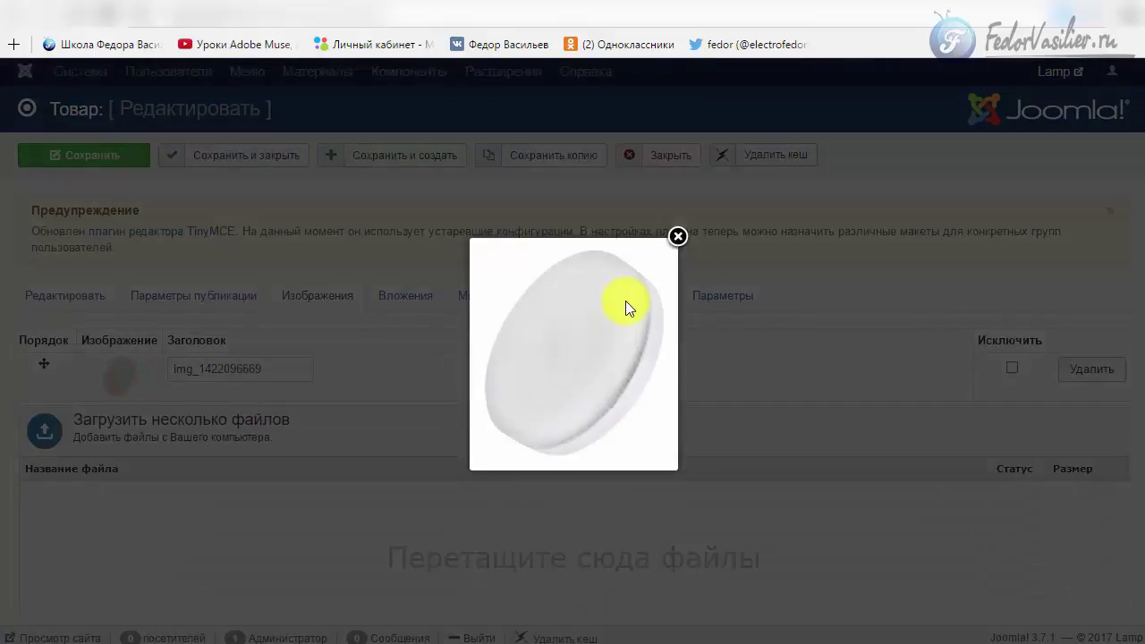
click(678, 238)
Open the TinyPNG site in a new browser tab and review its image upload limits, compression explanation and before-and-after comparison.
key(ctrl+t)
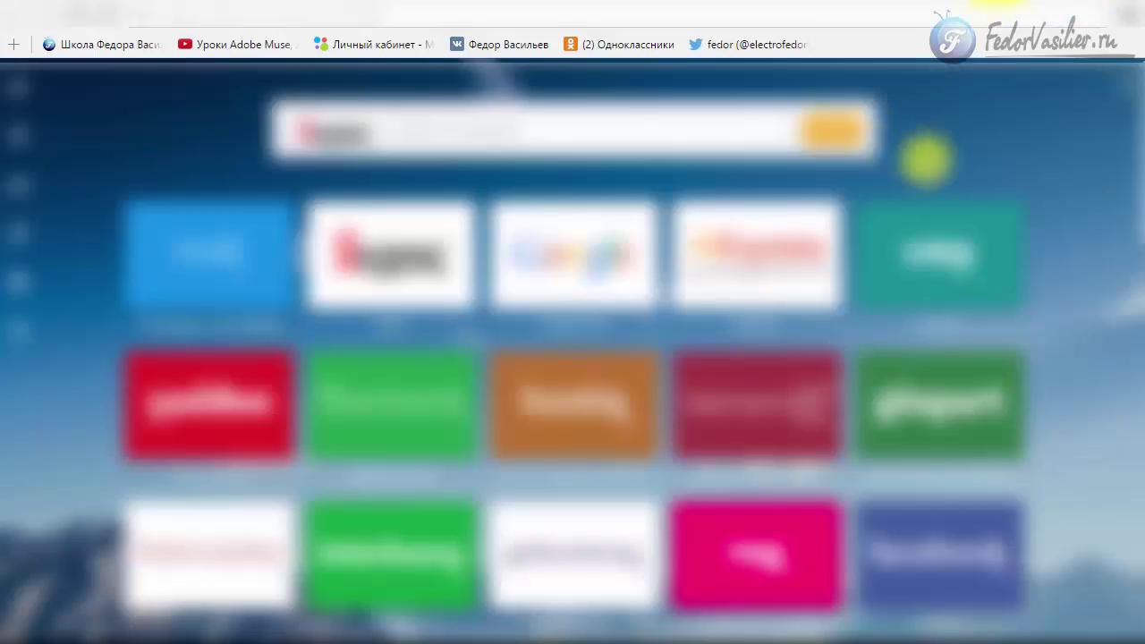
scroll(572, 358, down, 5)
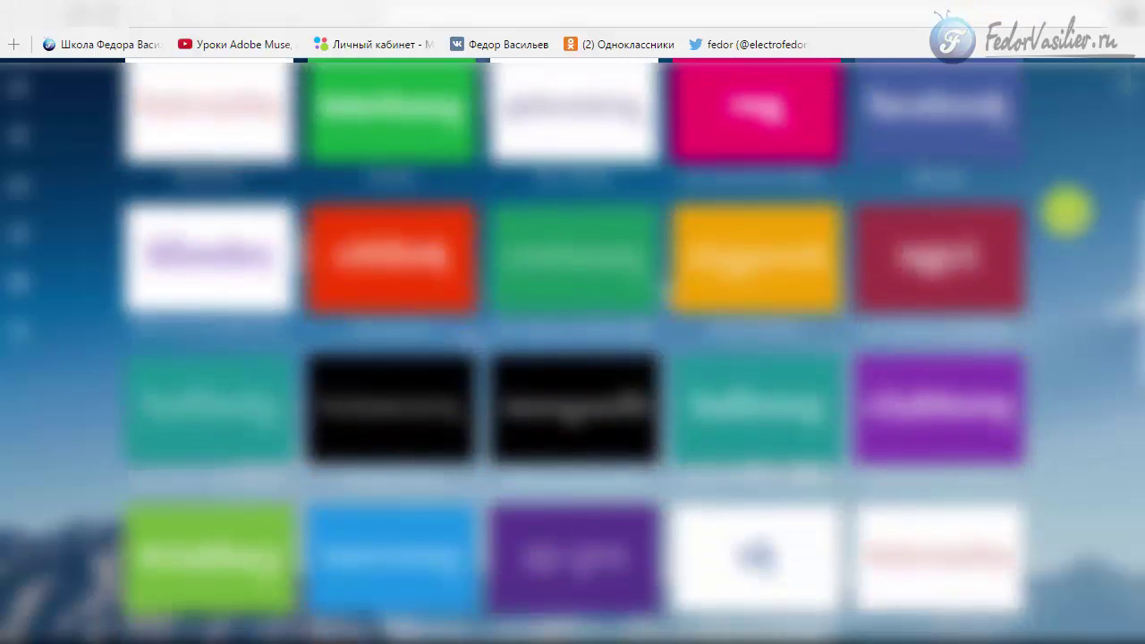
scroll(1046, 246, down, 4)
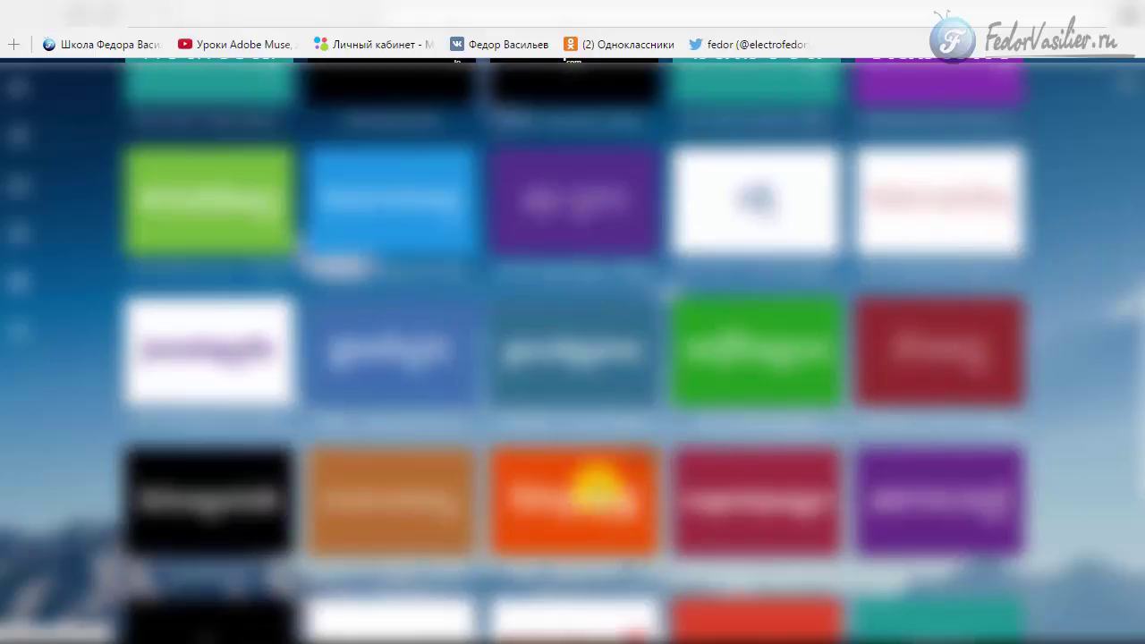
click(302, 310)
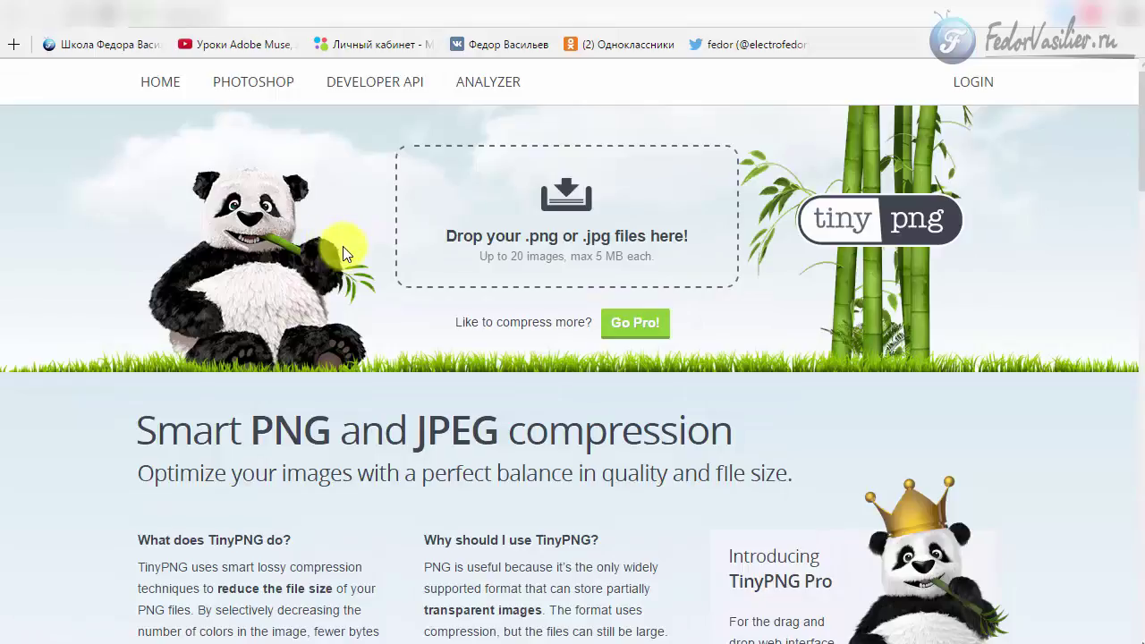
scroll(339, 234, down, 3)
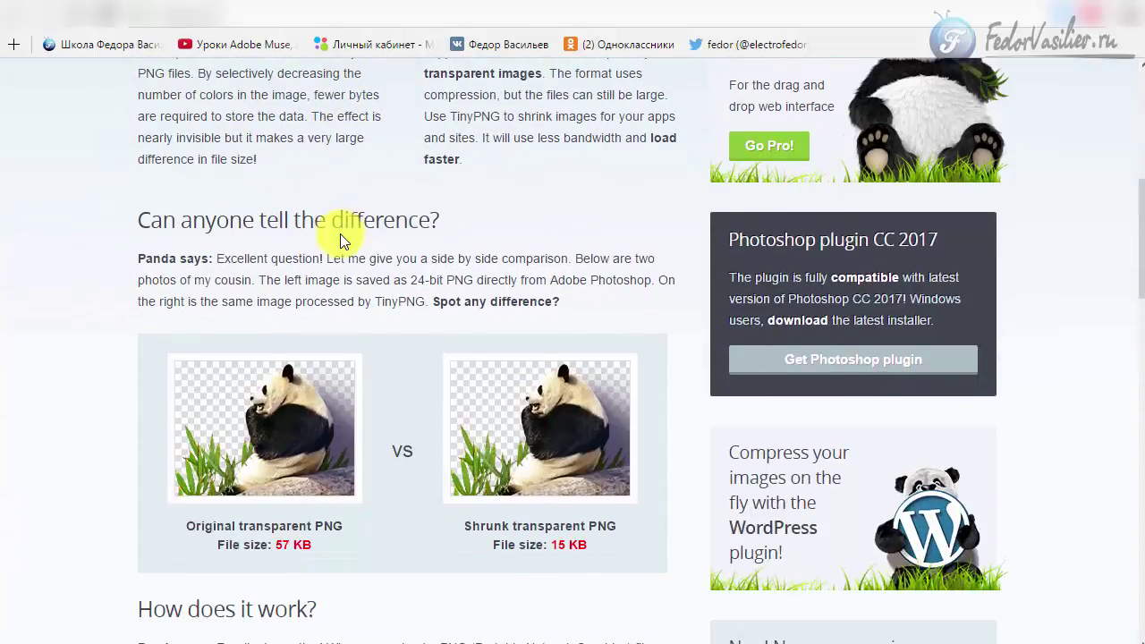
scroll(1035, 455, down, 6)
scroll(861, 332, up, 8)
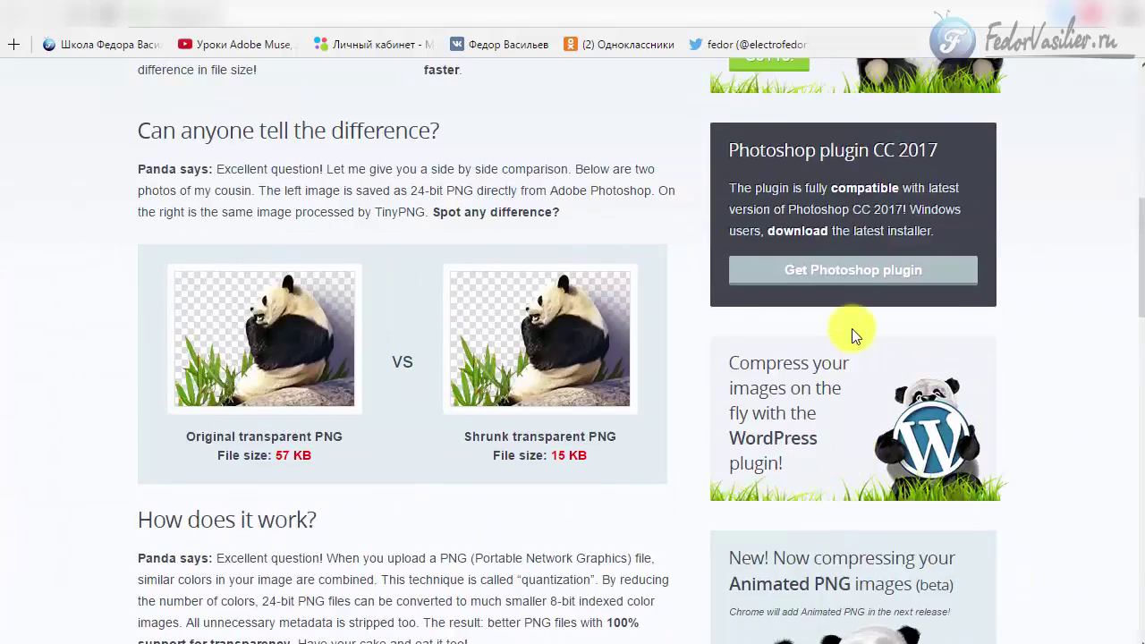
scroll(823, 447, up, 3)
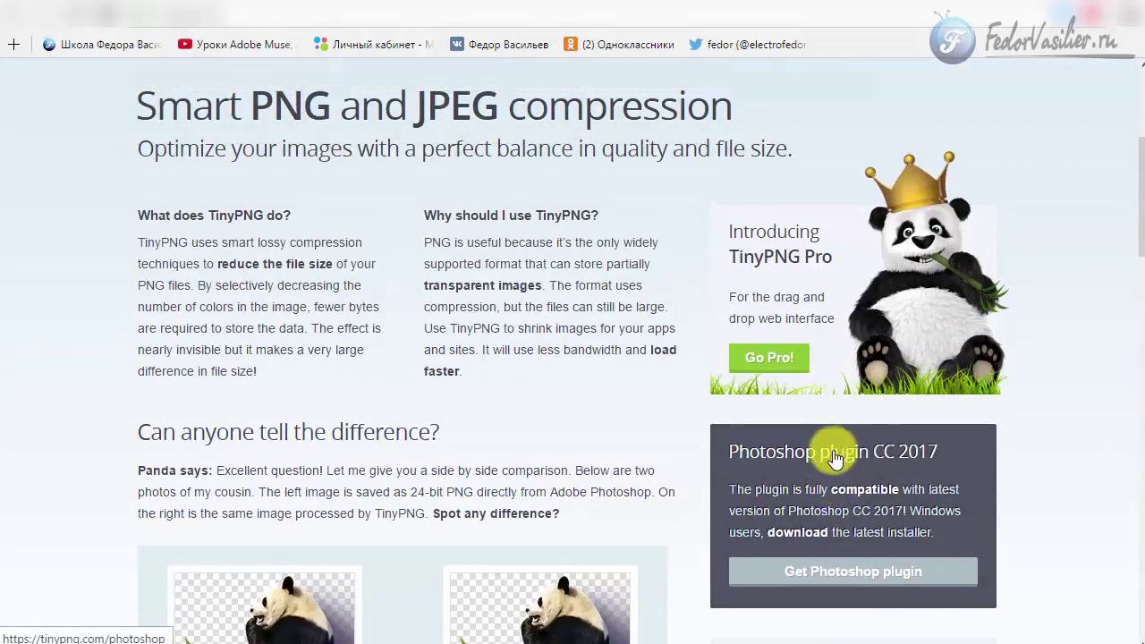
scroll(747, 482, up, 1)
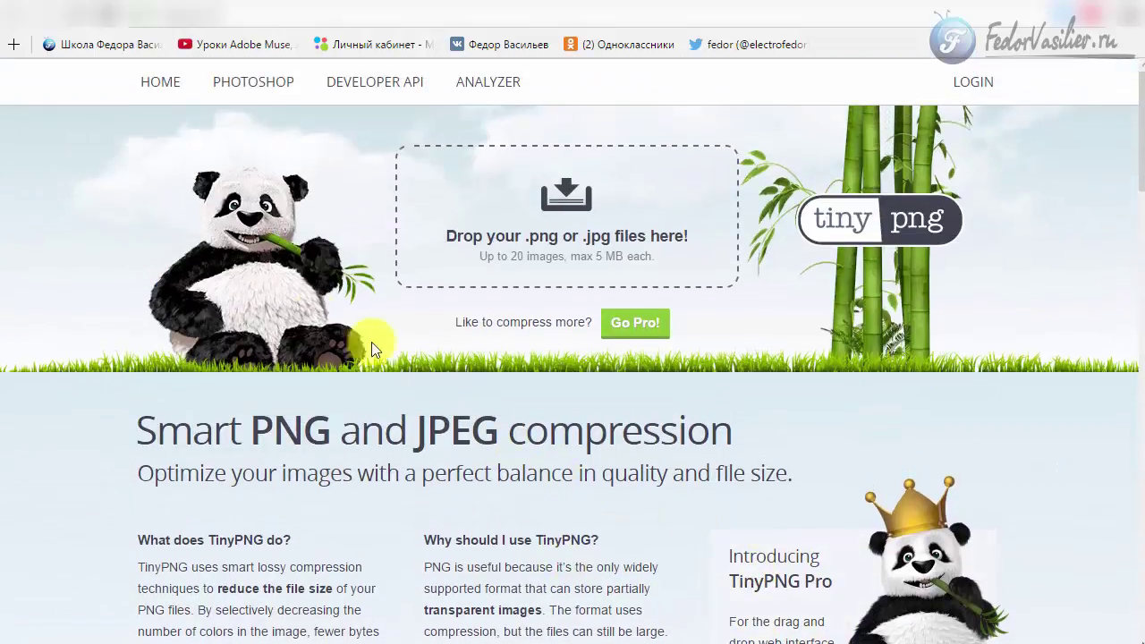
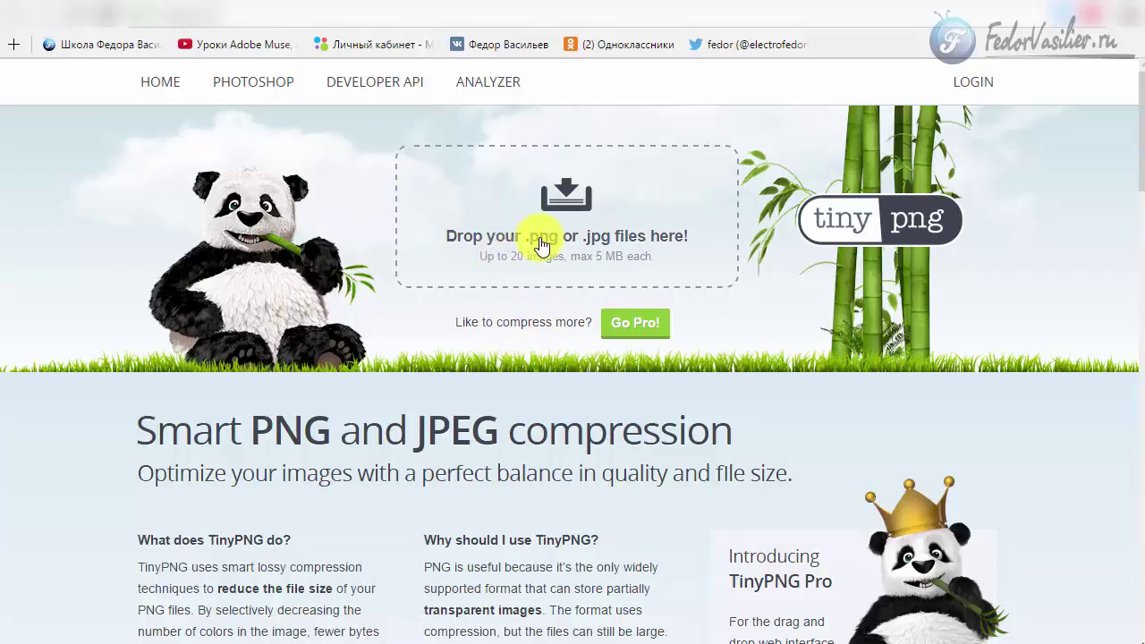
Open TinyPNG's Photoshop plugin page and examine the plugin's description, export features and price.
click(278, 90)
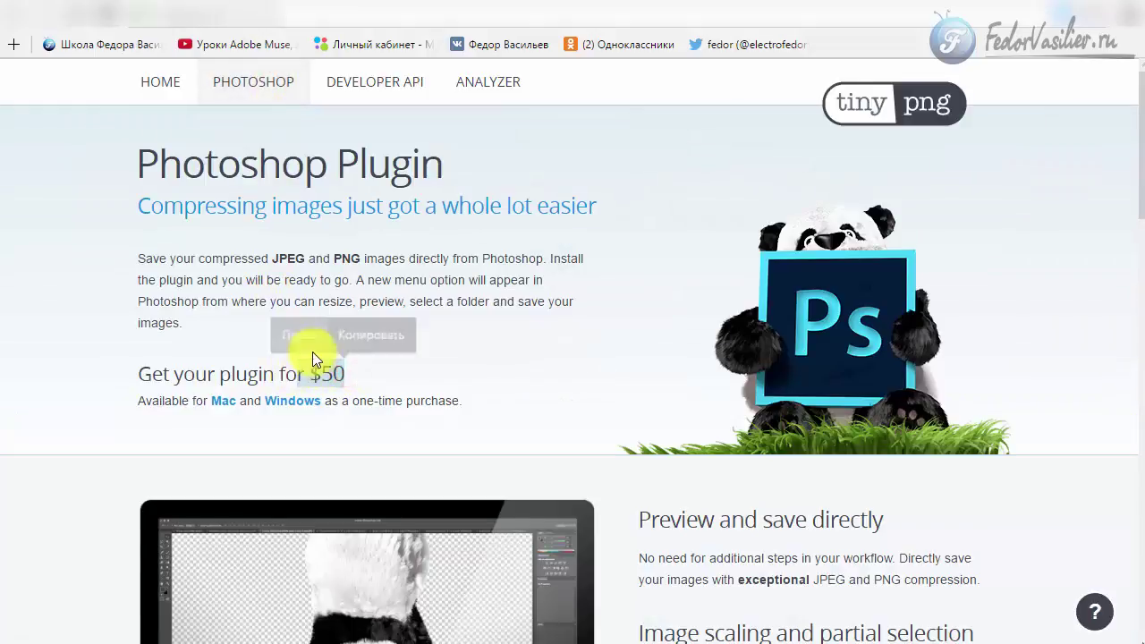
scroll(312, 352, down, 4)
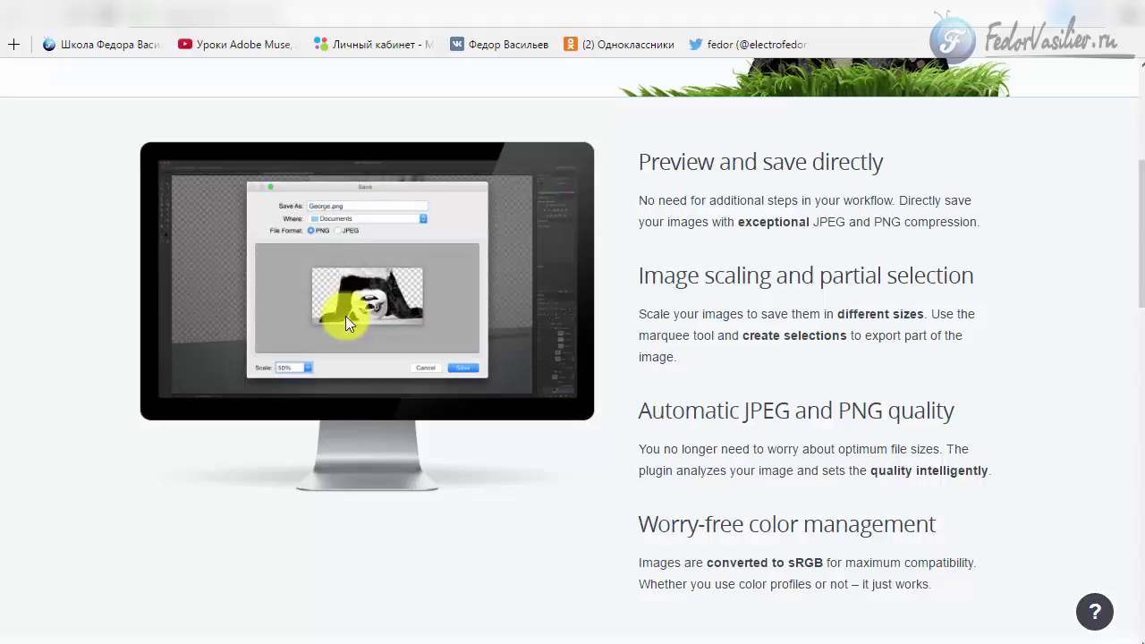
scroll(583, 368, up, 4)
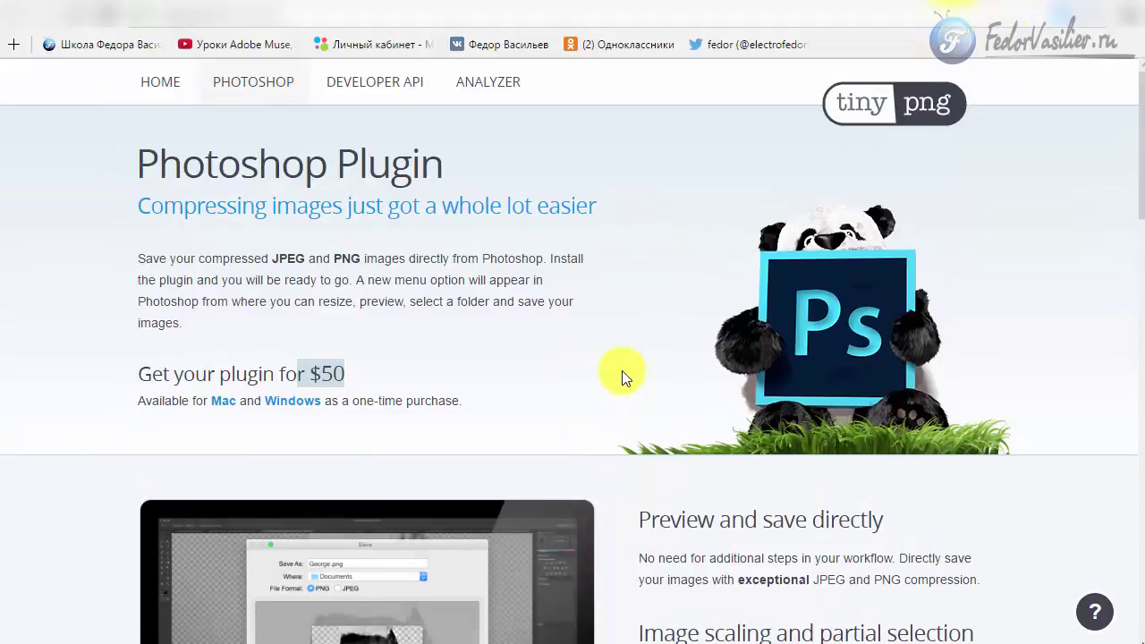
scroll(624, 378, down, 3)
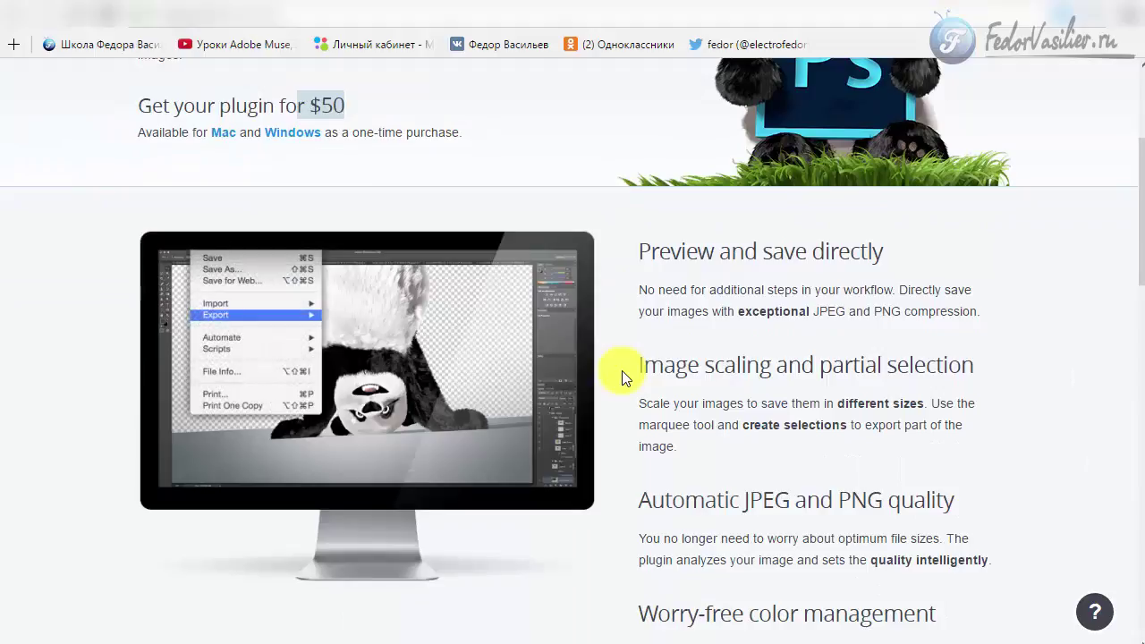
scroll(626, 322, up, 3)
scroll(506, 408, down, 3)
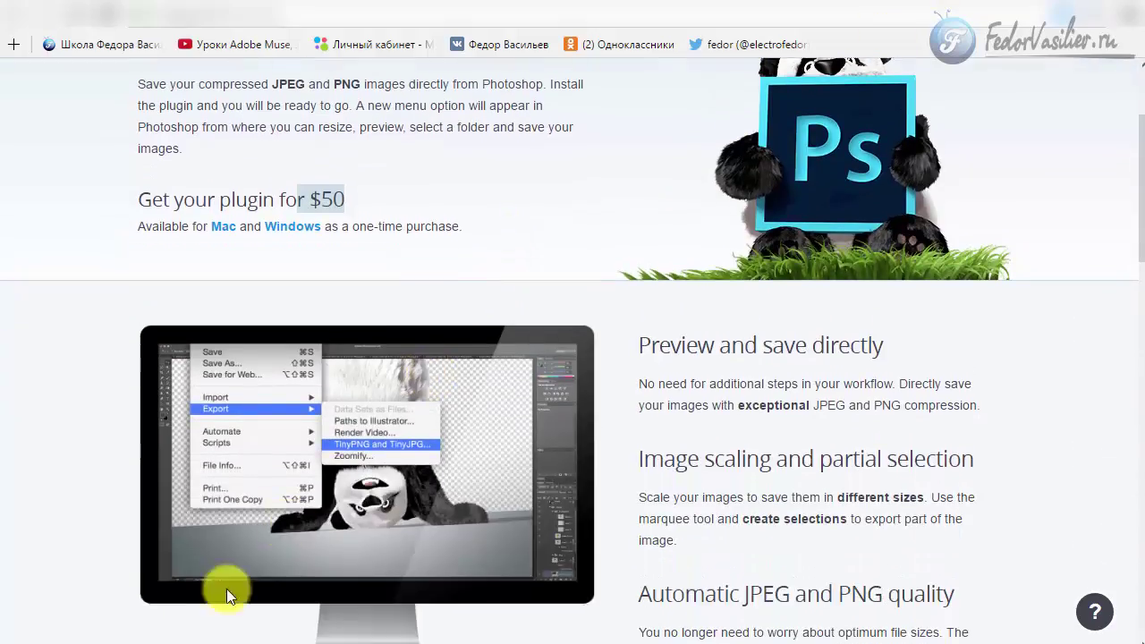
scroll(705, 382, up, 3)
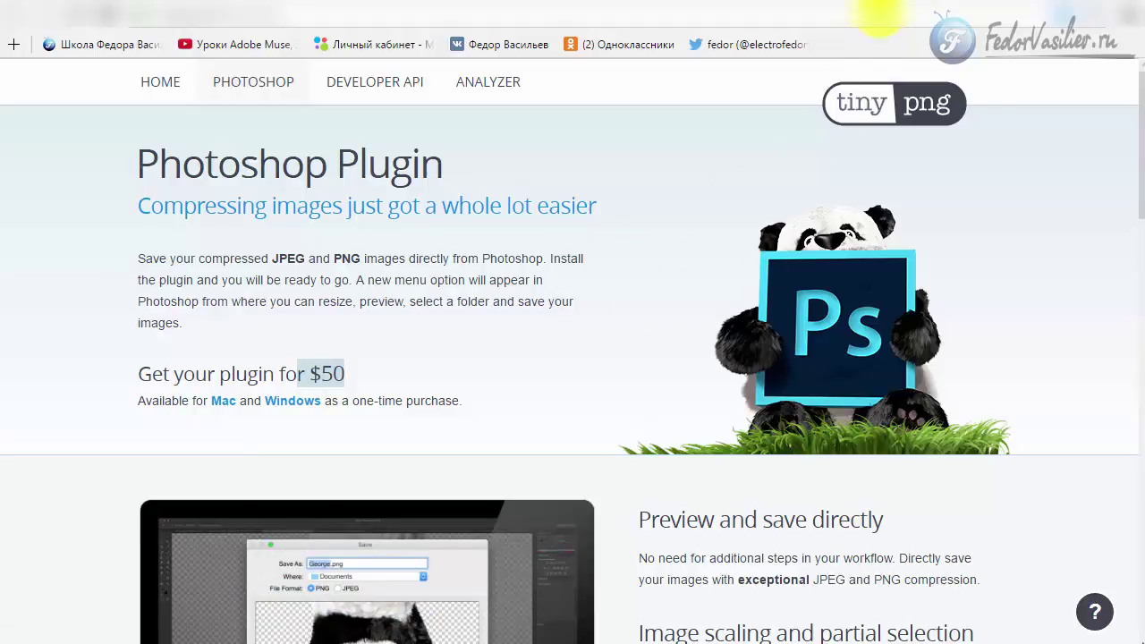
click(335, 374)
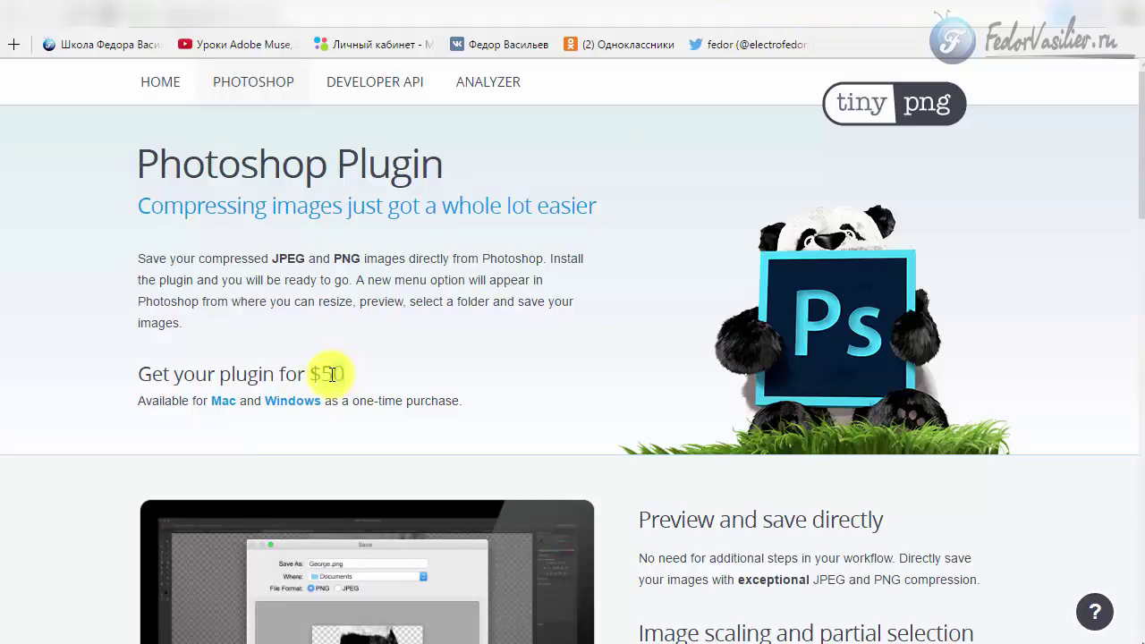
double_click(327, 374)
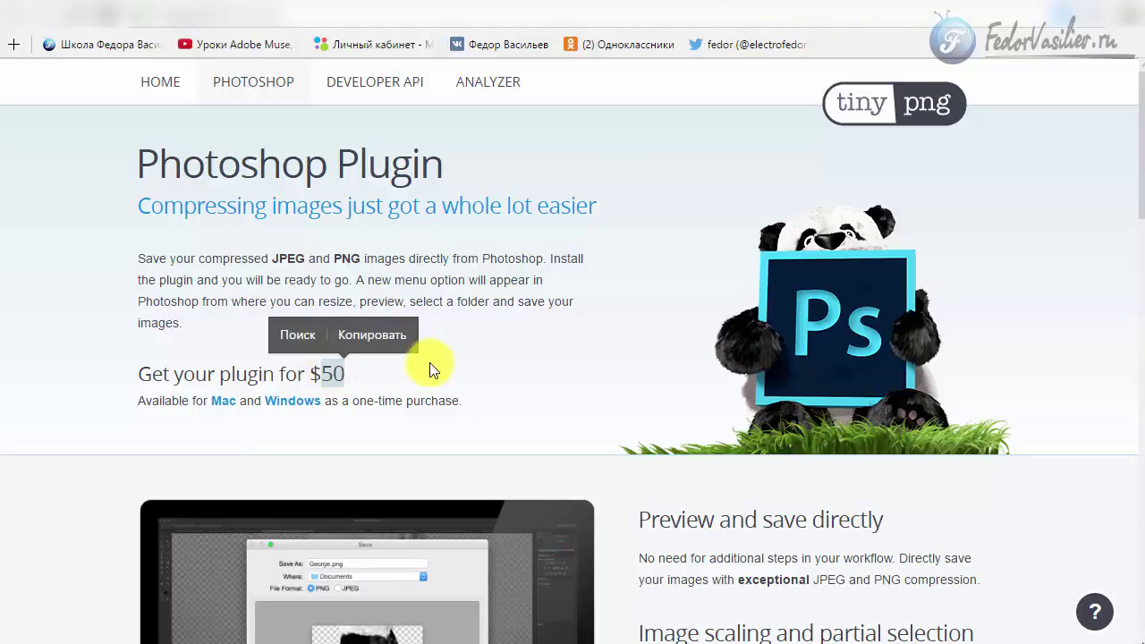
click(404, 382)
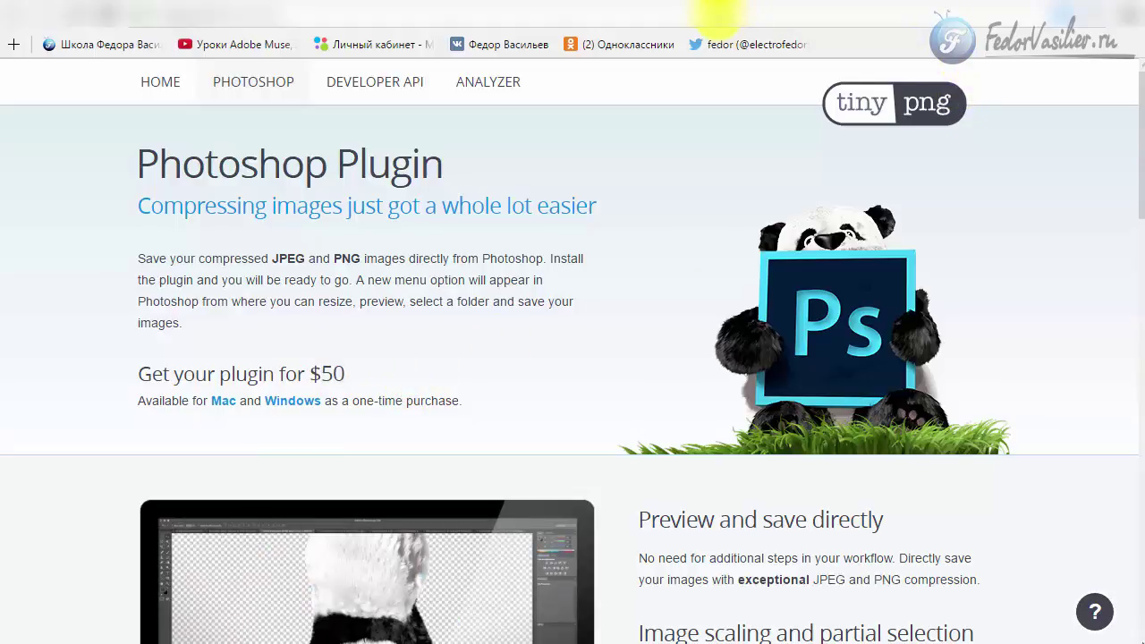
Switch back to the Joomla product editor and look over the product's Изображения and multiple-file upload area.
click(716, 14)
scroll(98, 379, down, 1)
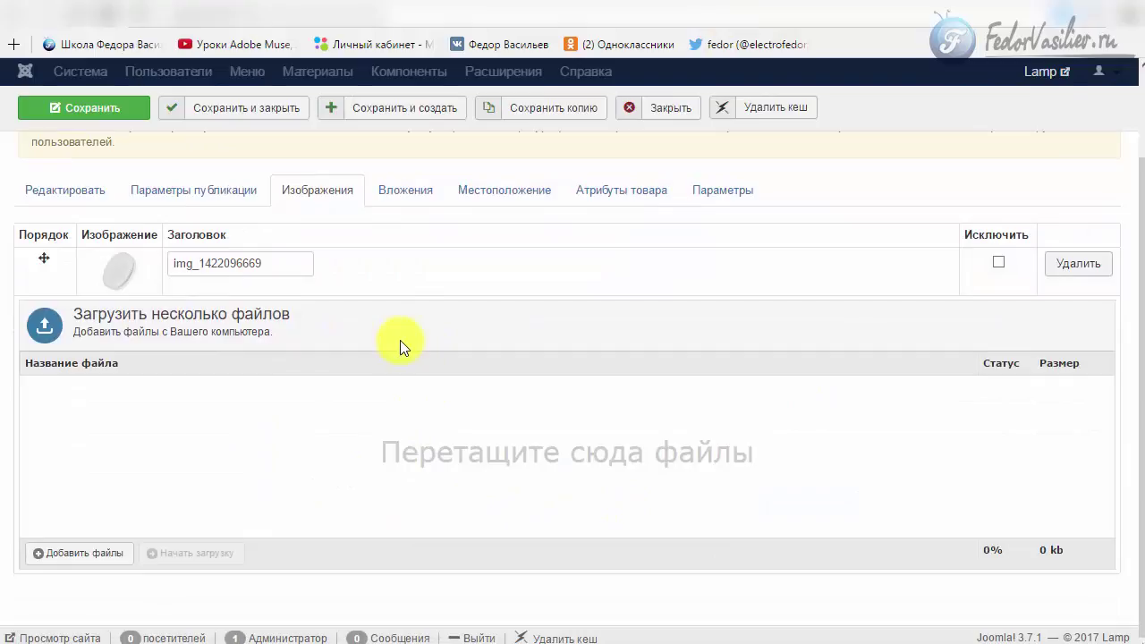
scroll(409, 375, up, 1)
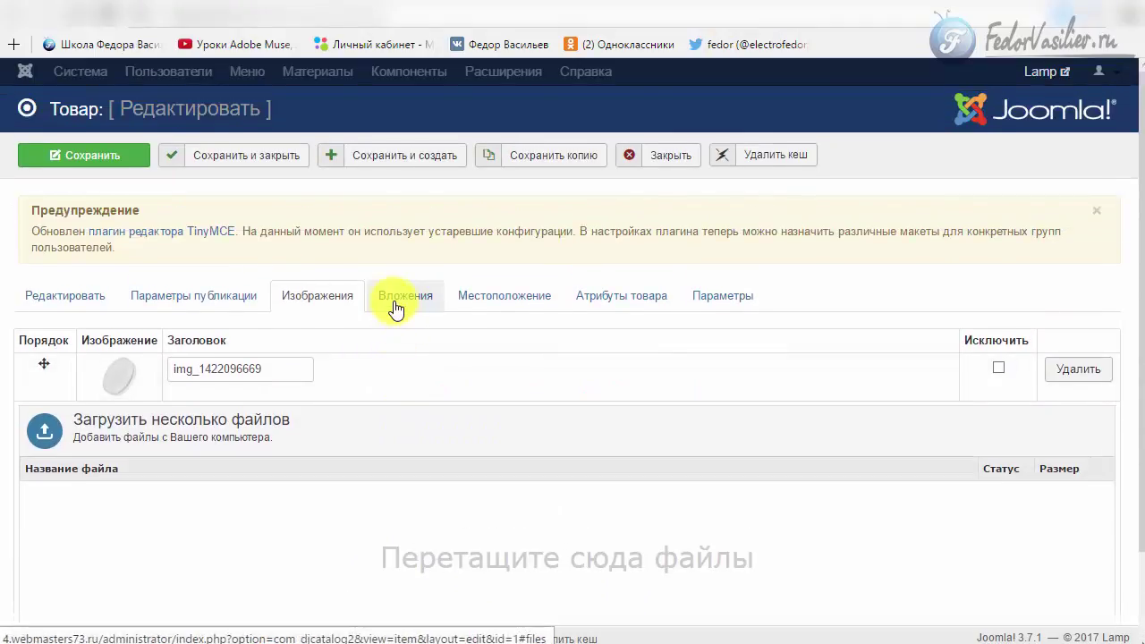
Examine the lamp image's title in the Заголовок field by selecting its text.
double_click(225, 366)
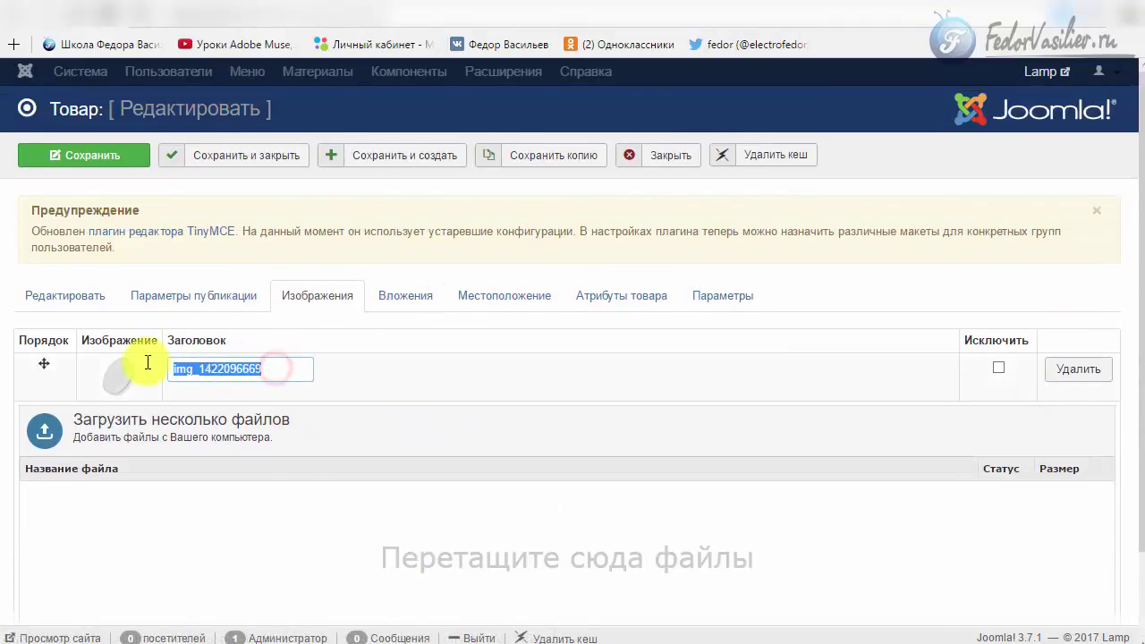
click(219, 368)
double_click(289, 367)
click(205, 368)
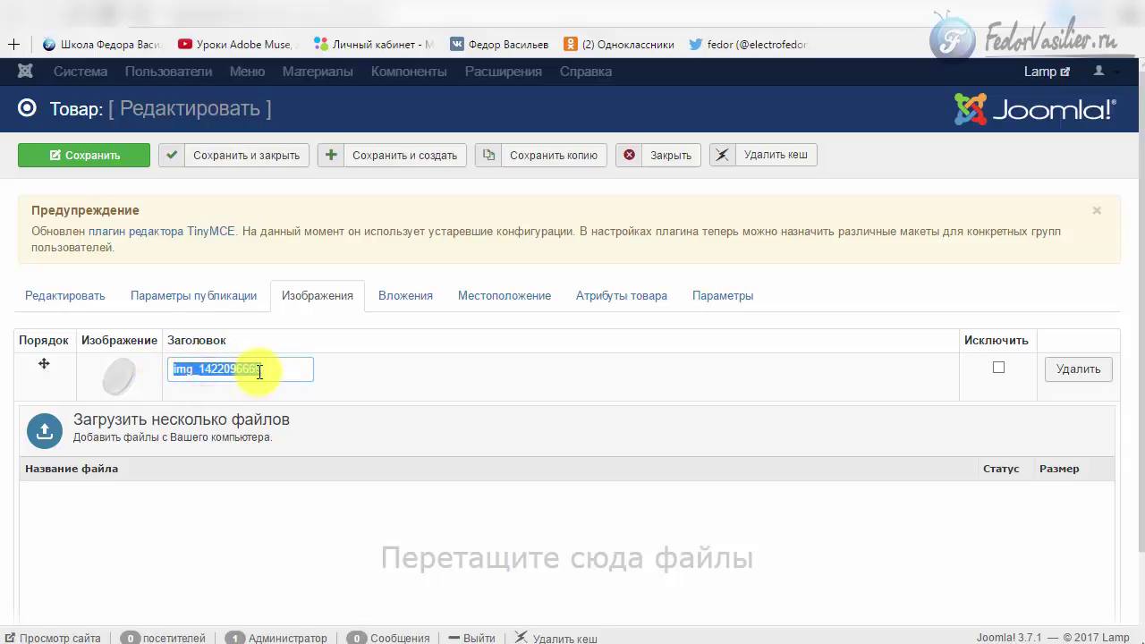
click(262, 369)
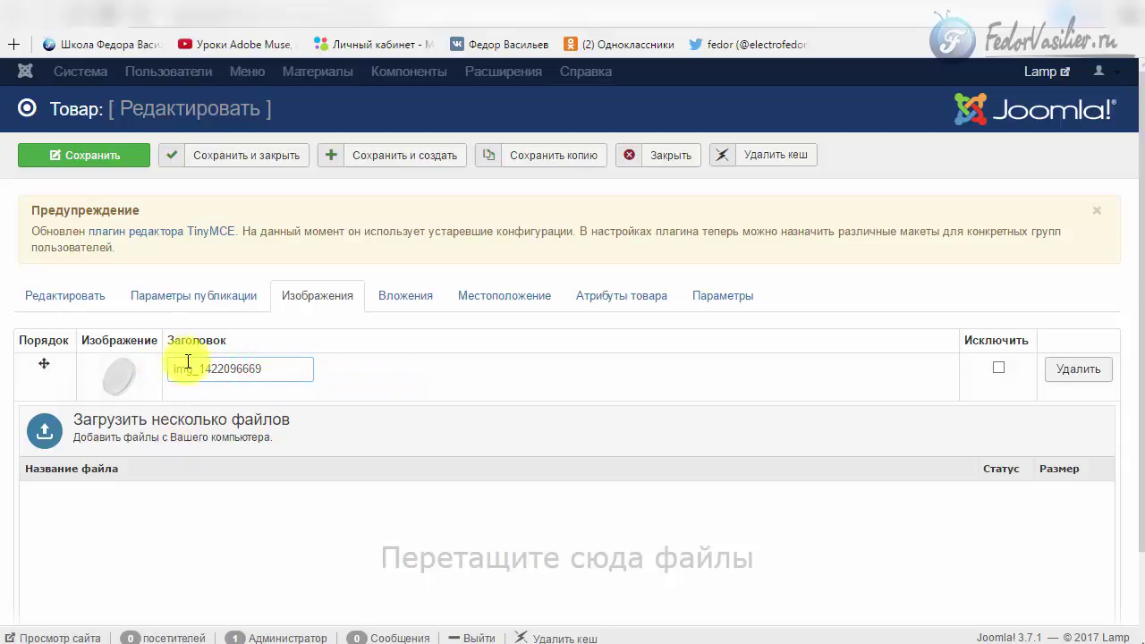
double_click(283, 370)
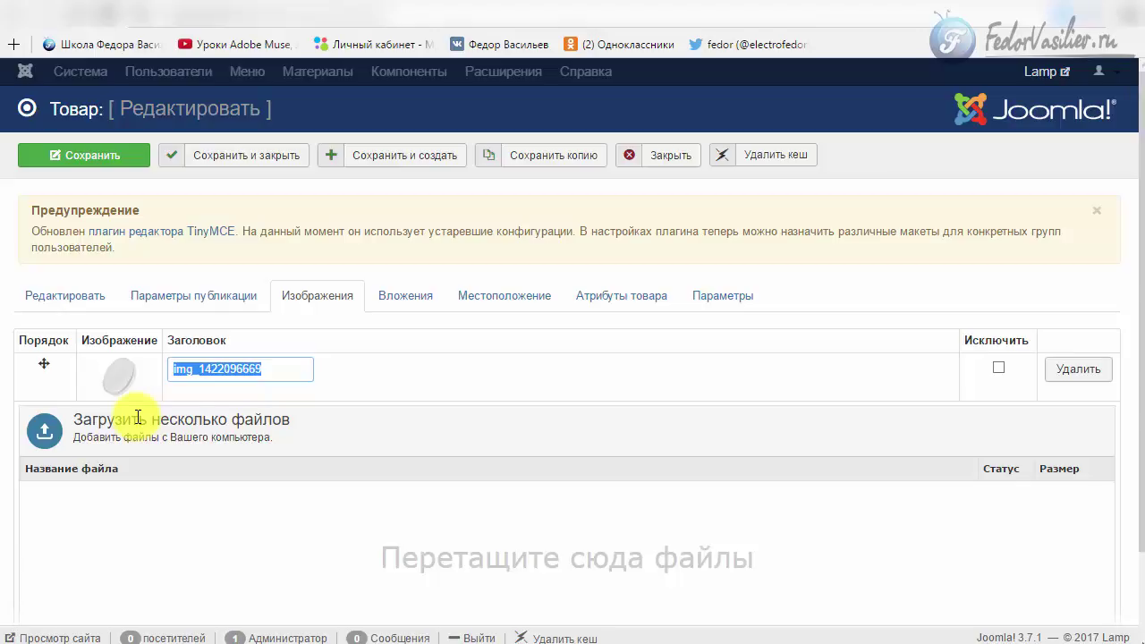
click(194, 368)
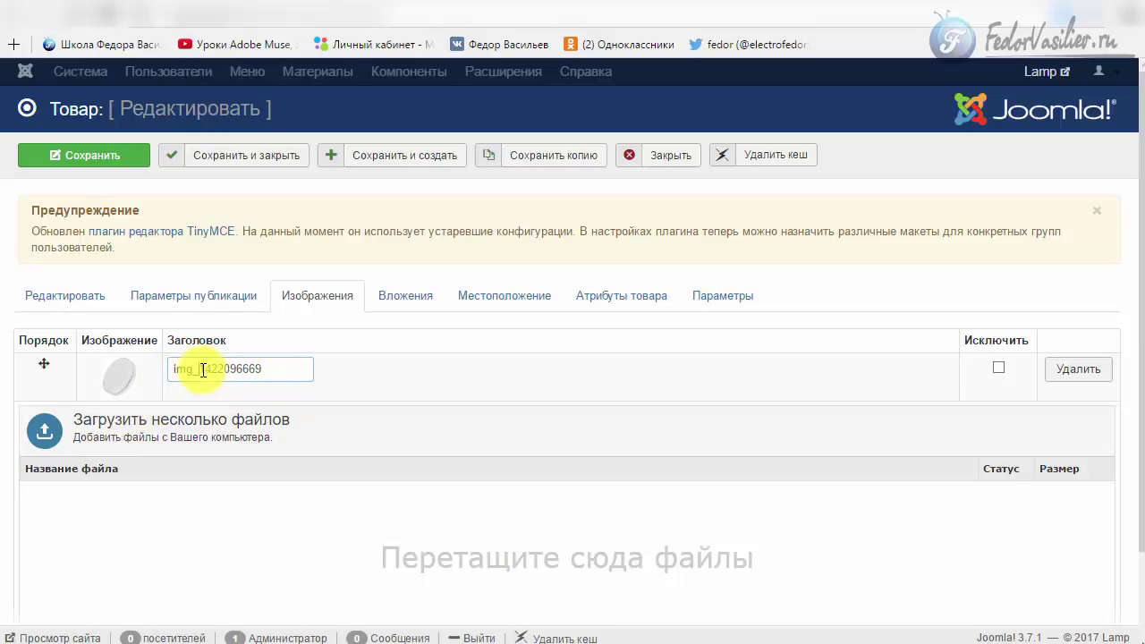
click(197, 370)
click(209, 369)
drag(276, 369, 171, 369)
click(208, 373)
text(4)
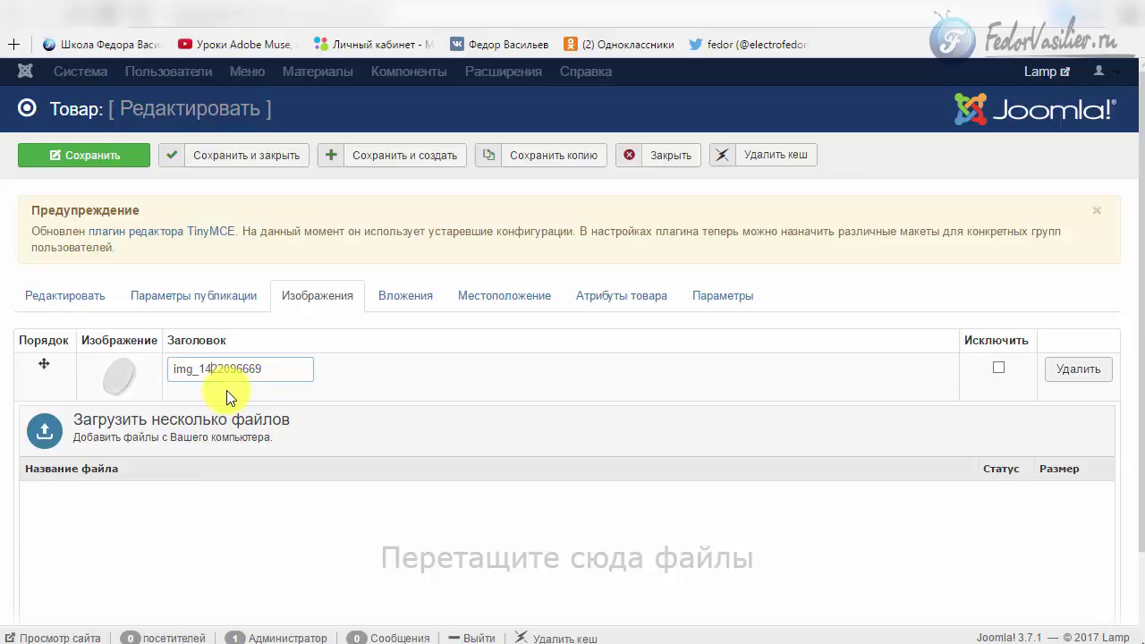
drag(282, 373, 153, 370)
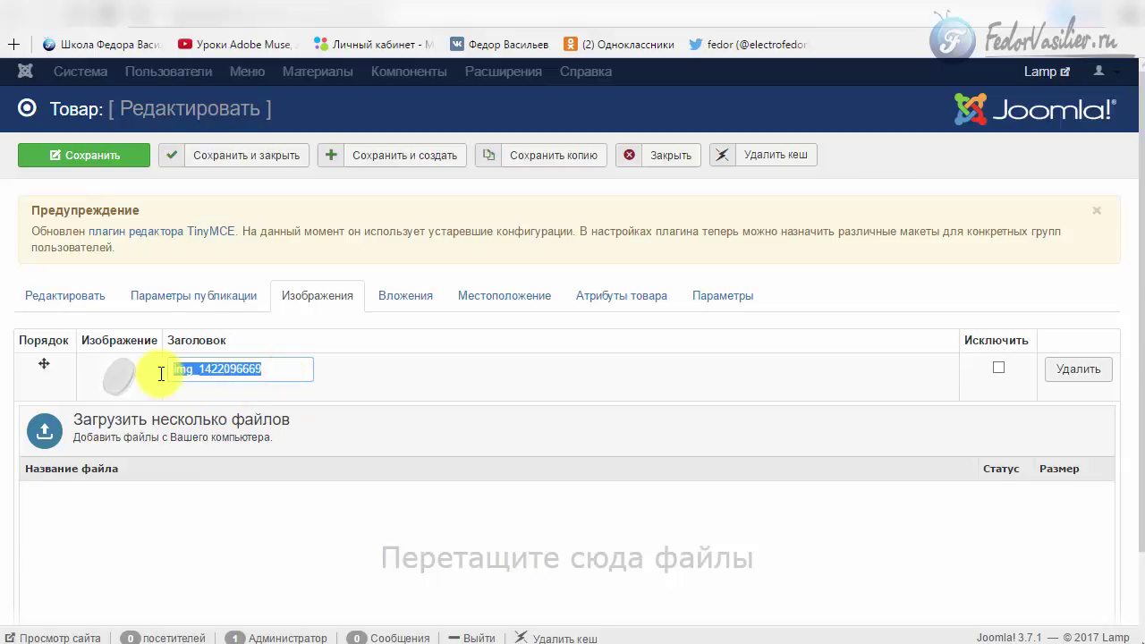
click(204, 376)
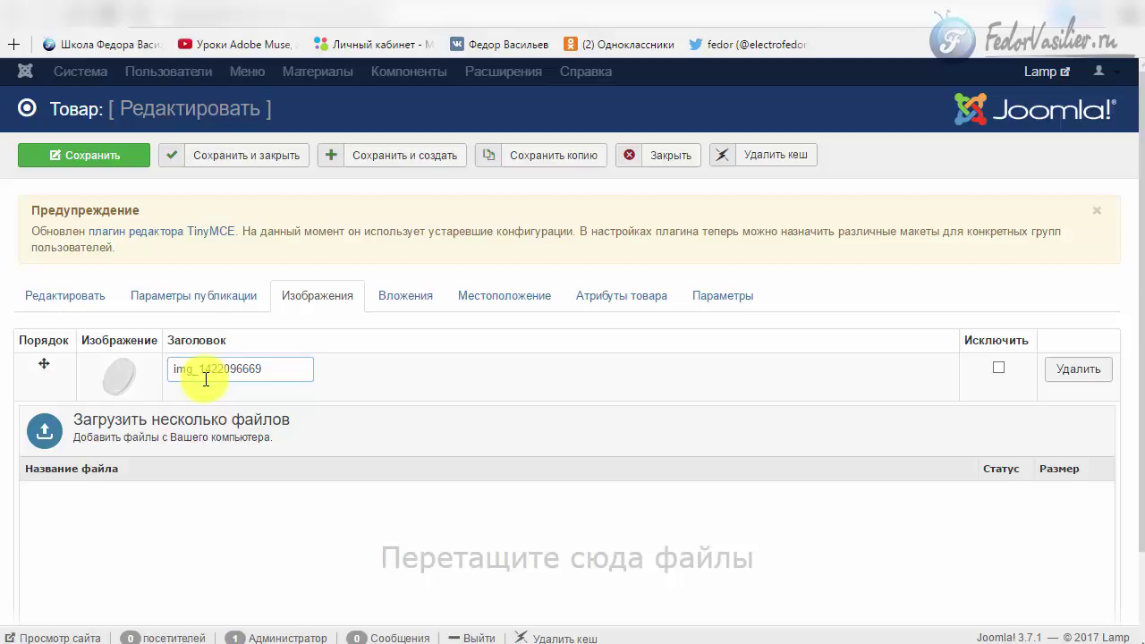
drag(279, 370, 151, 362)
click(224, 366)
drag(283, 365, 188, 367)
click(261, 366)
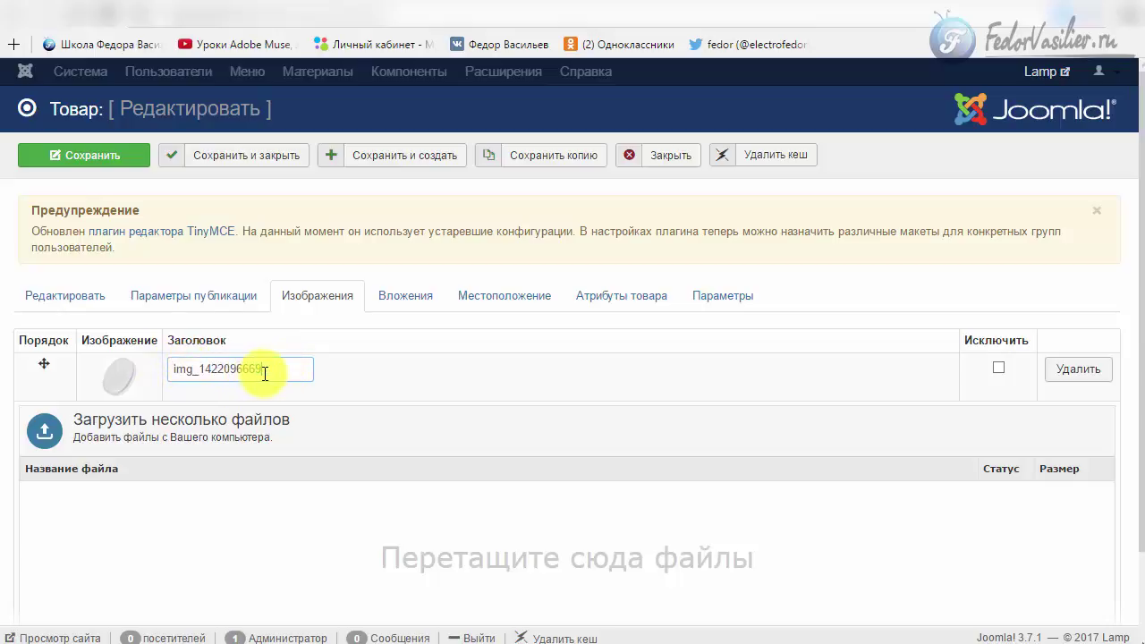
drag(284, 368, 166, 367)
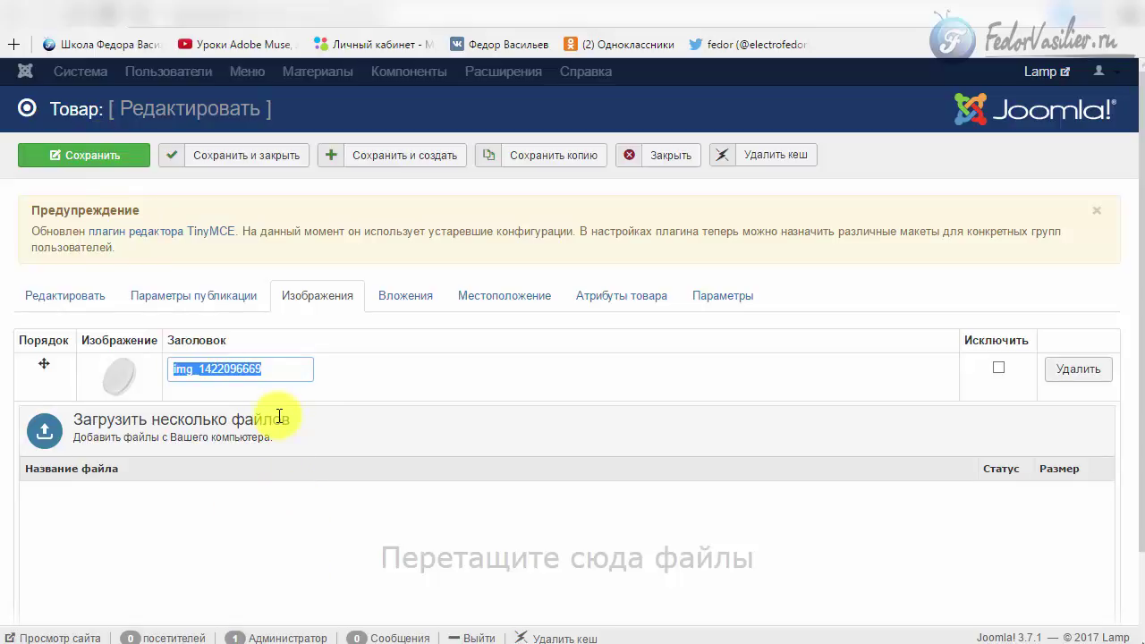
Review the file upload area under the product's Вложения and the address, coordinate and contact fields under Местоположение.
click(405, 295)
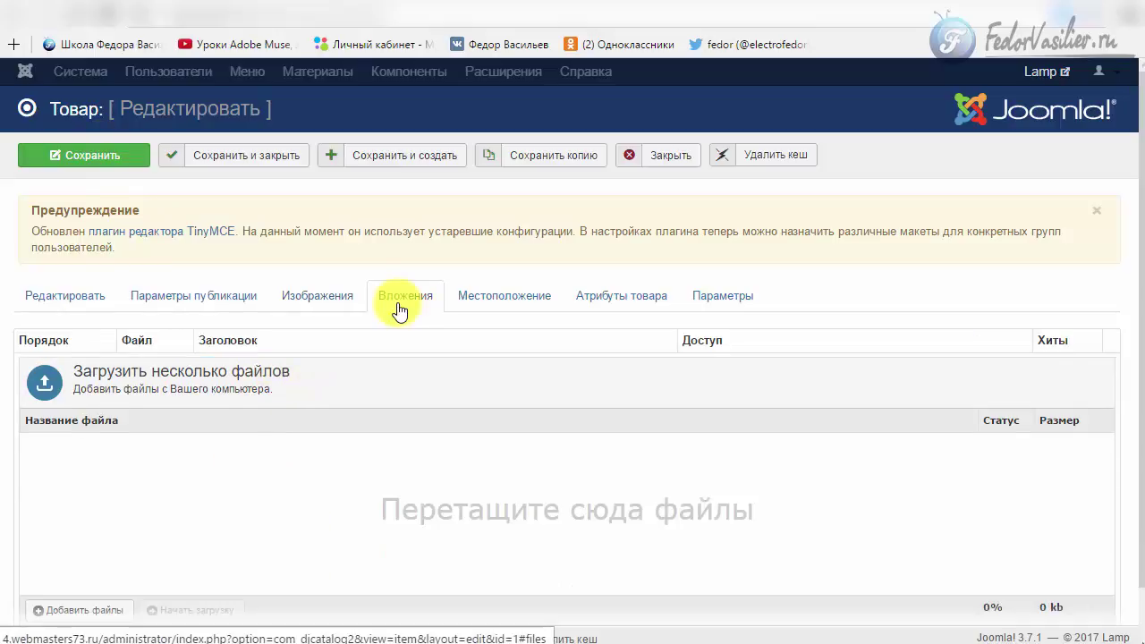
scroll(204, 512, down, 1)
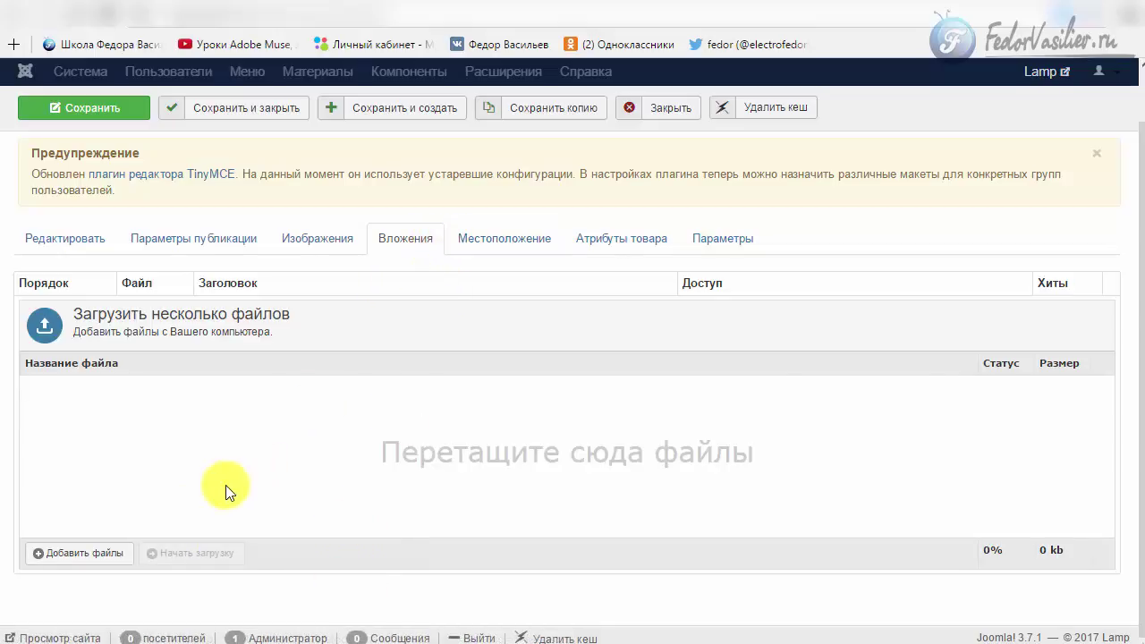
click(504, 246)
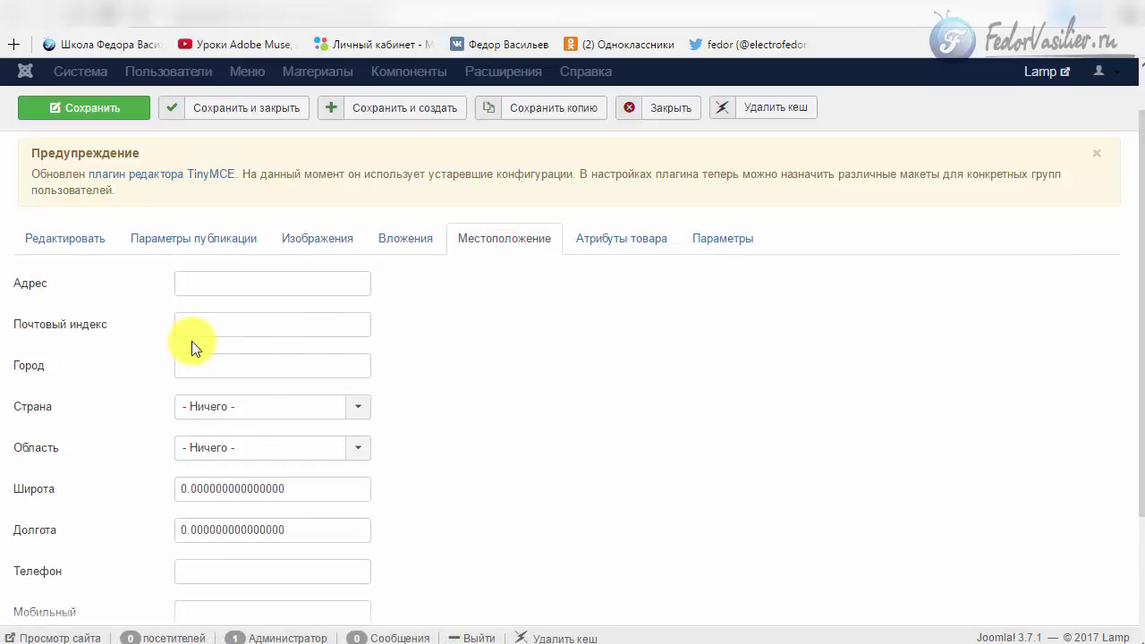
scroll(192, 341, down, 2)
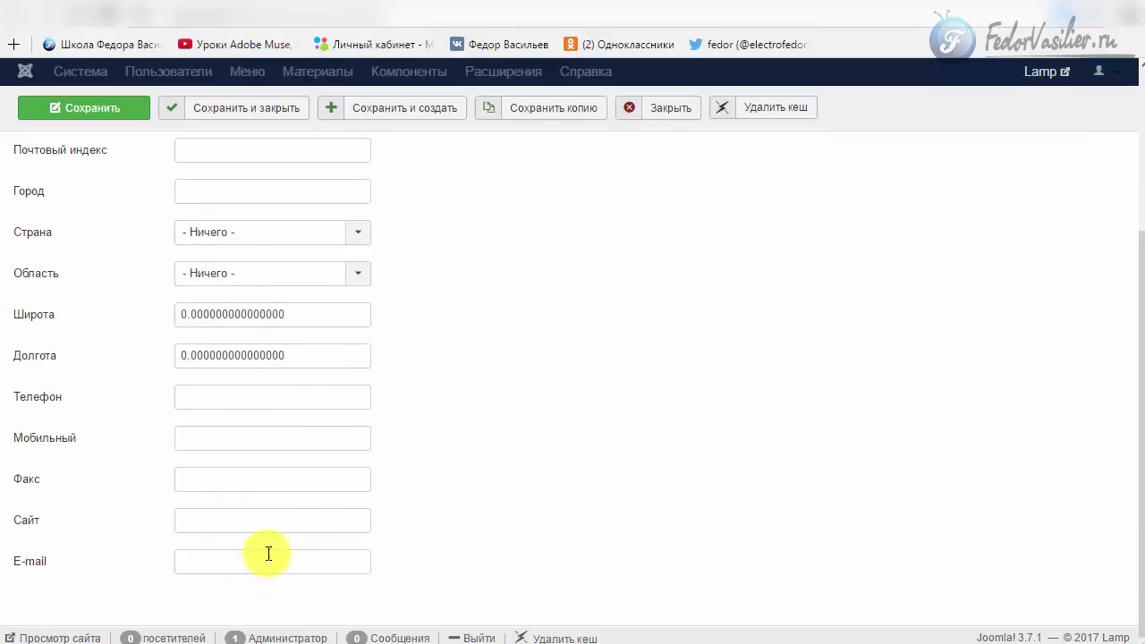
scroll(268, 552, up, 3)
Open the product's Атрибуты товара and review its assigned field group and attribute options from Мощность to Количество штук в упаковке.
click(602, 309)
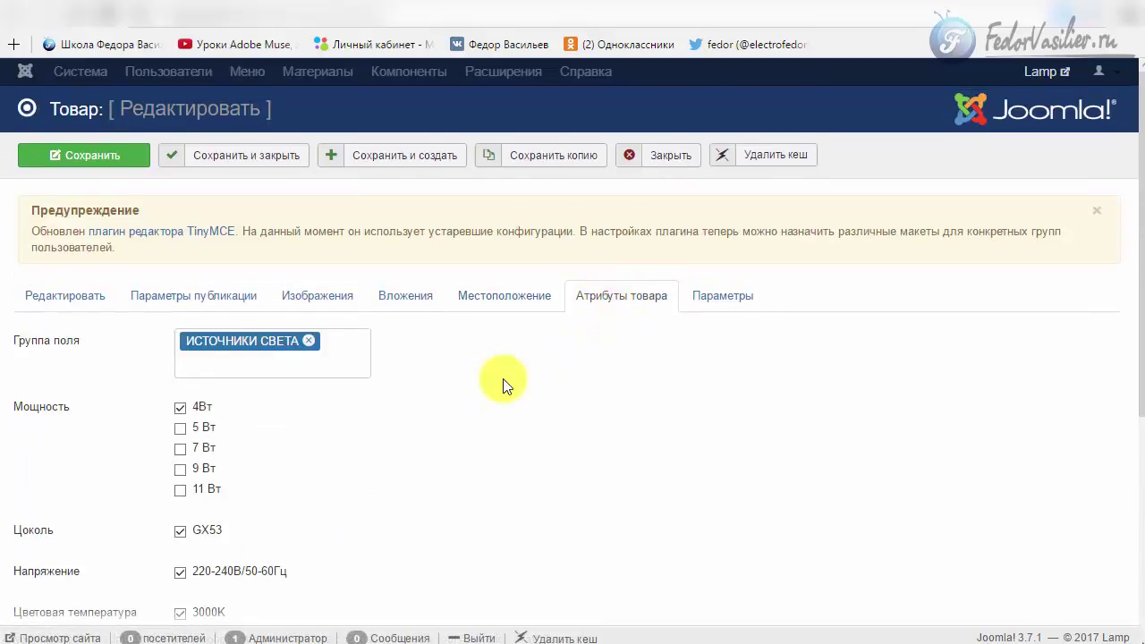
scroll(528, 357, down, 1)
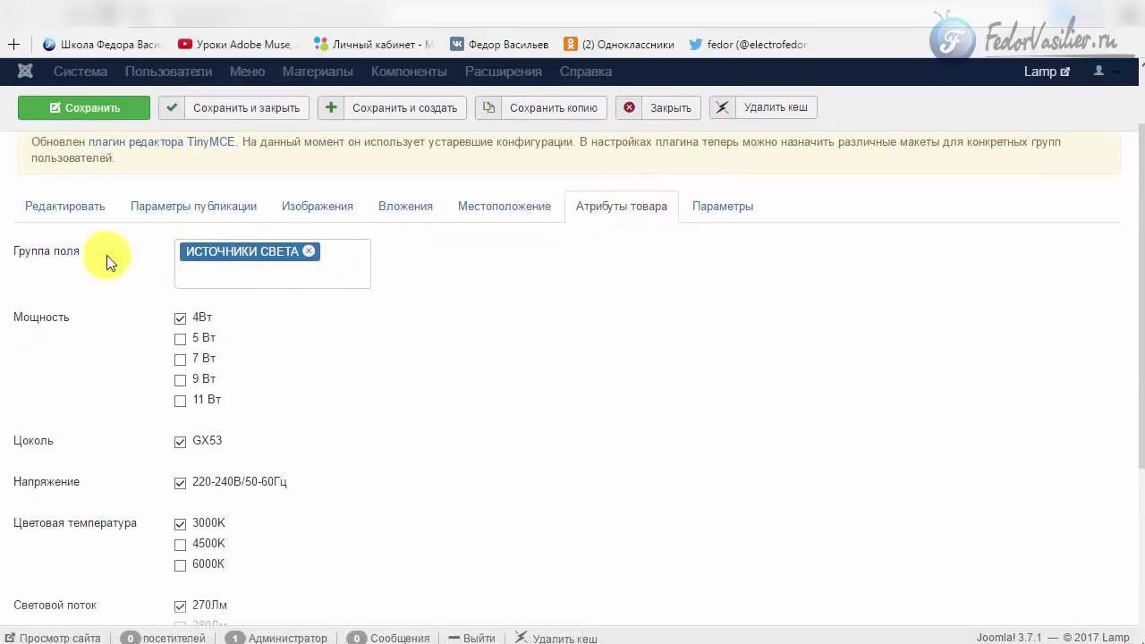
click(204, 267)
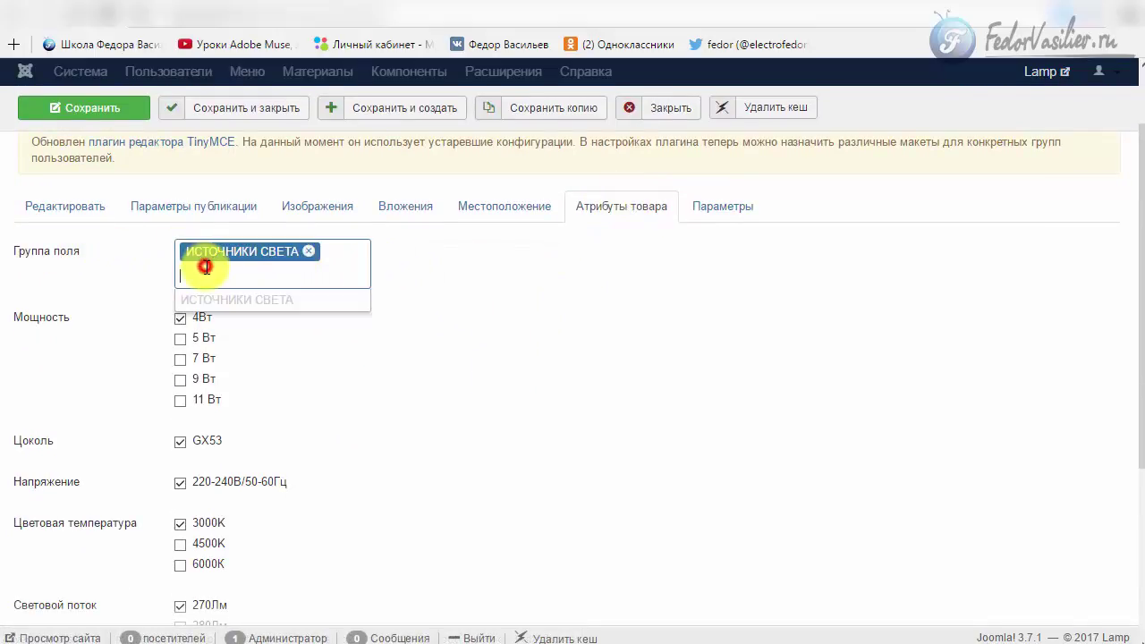
click(490, 405)
scroll(490, 404, down, 1)
scroll(423, 358, down, 2)
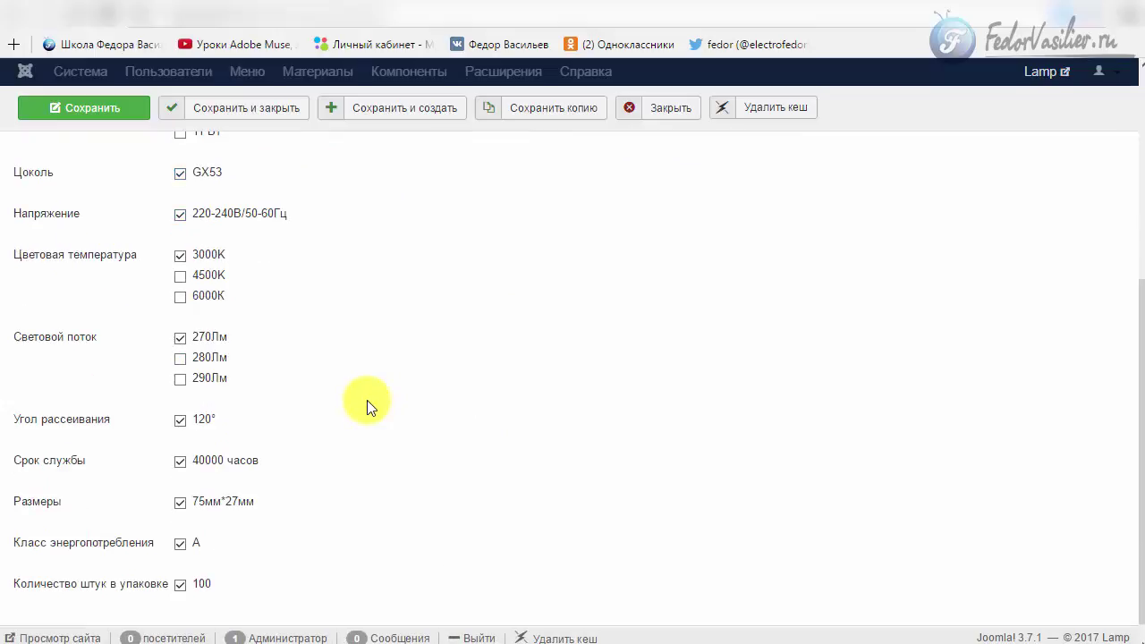
scroll(366, 403, up, 4)
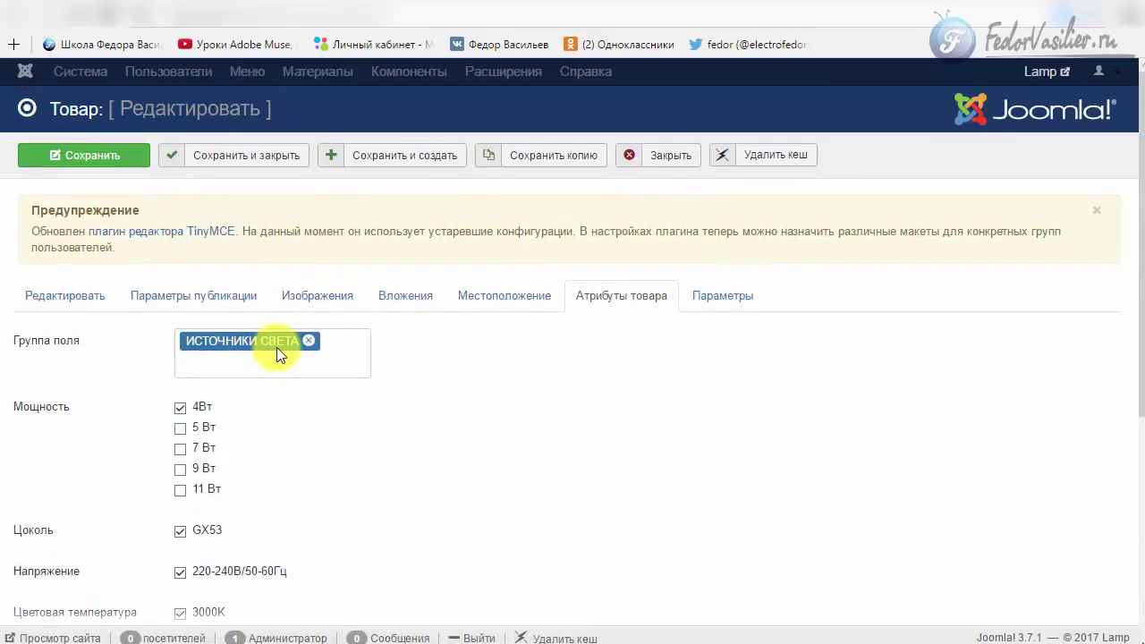
scroll(130, 447, down, 1)
scroll(134, 429, down, 2)
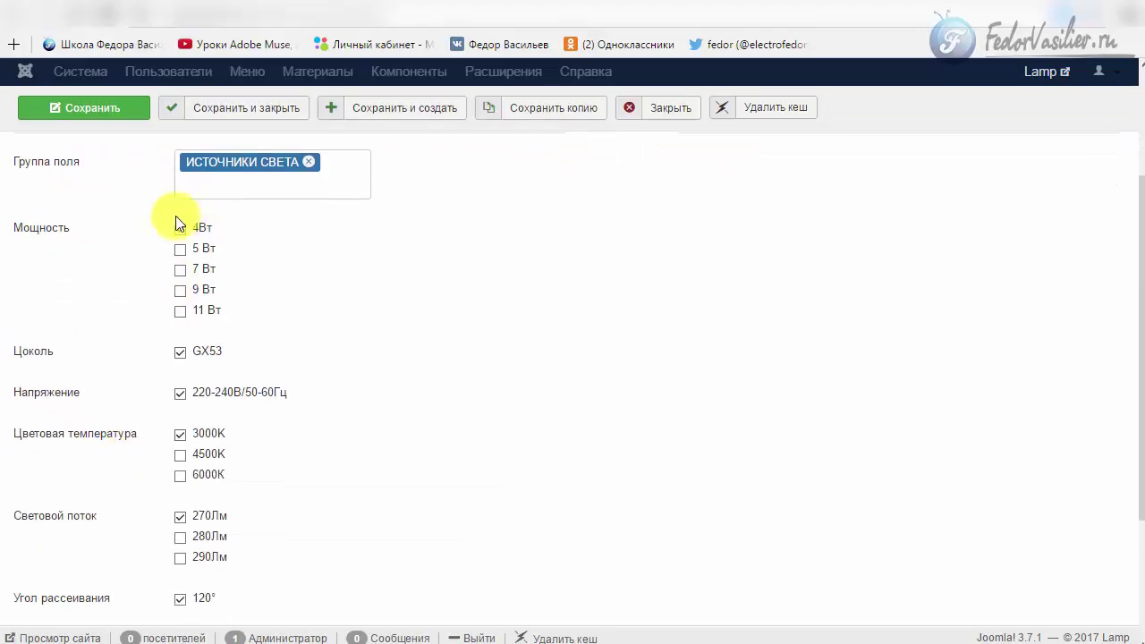
scroll(197, 447, down, 2)
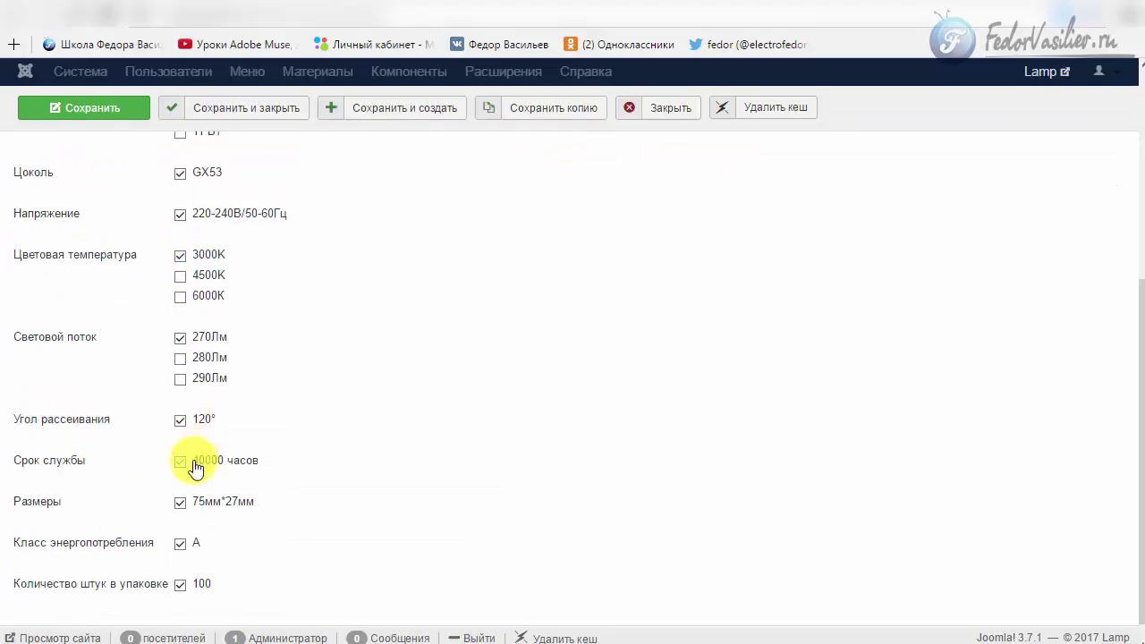
scroll(191, 460, up, 4)
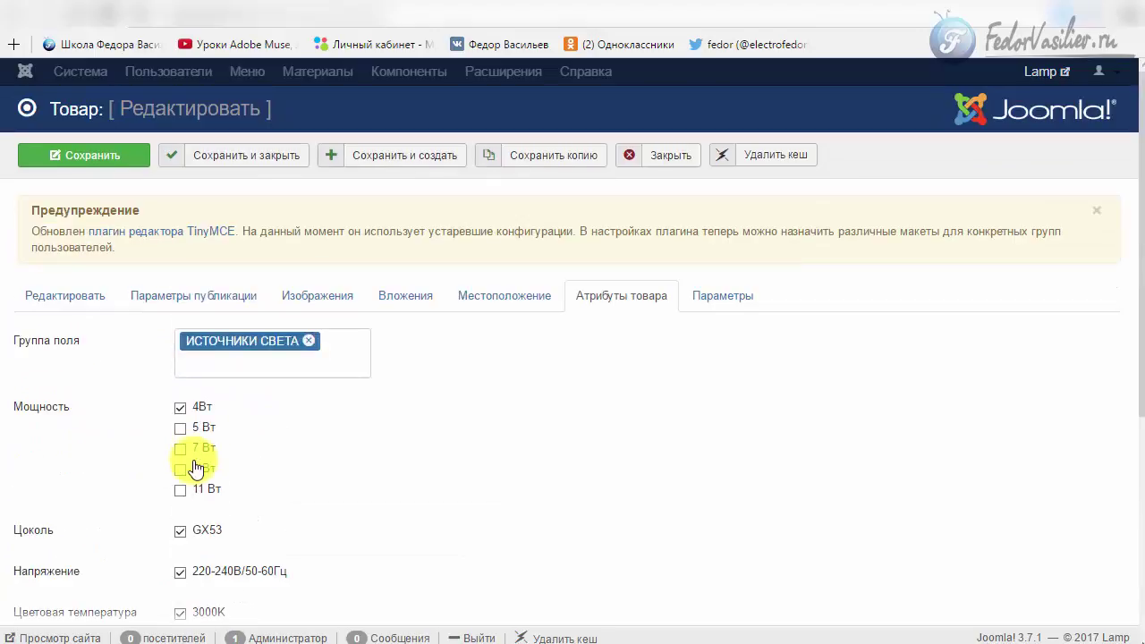
Remove ИСТОЧНИКИ СВЕТА from the product's Группа поля and assign the same group again.
click(256, 361)
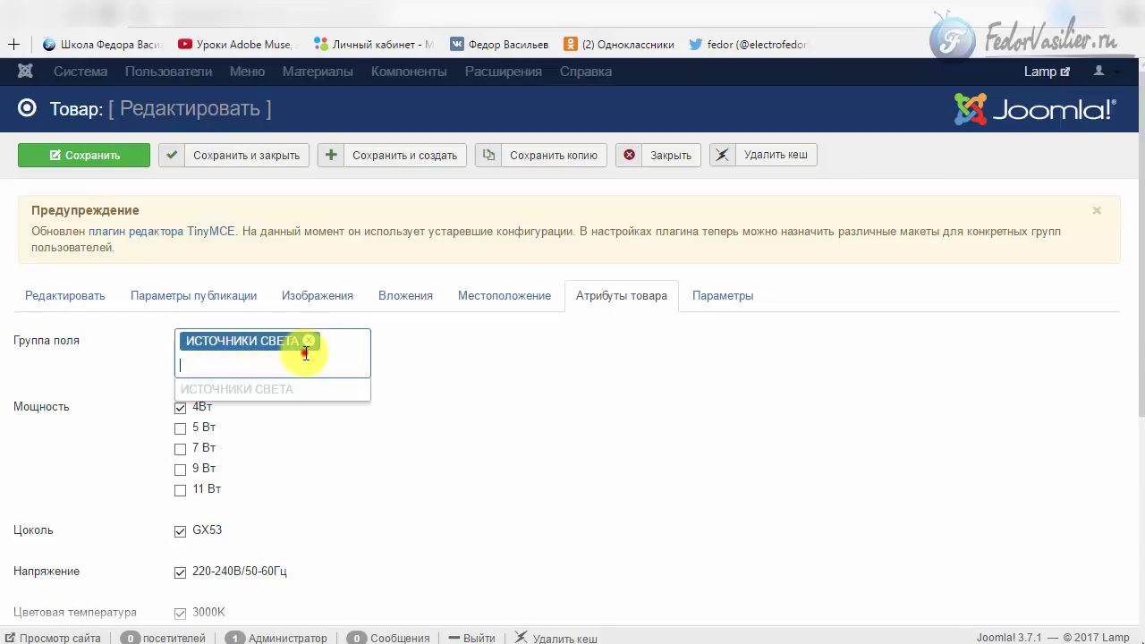
click(308, 341)
click(525, 367)
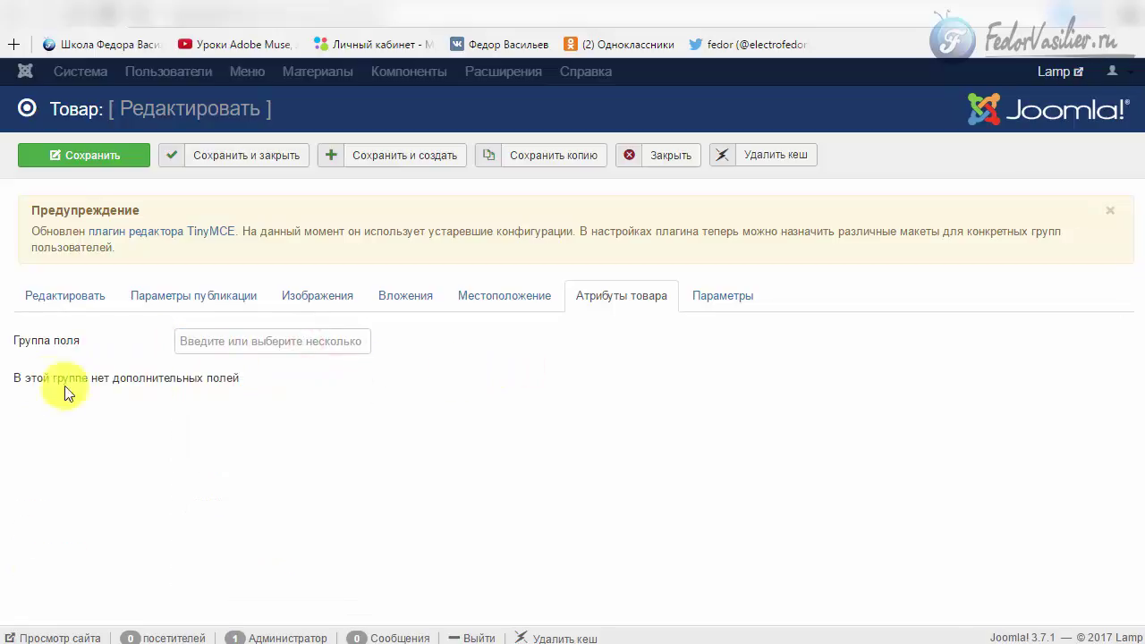
click(192, 339)
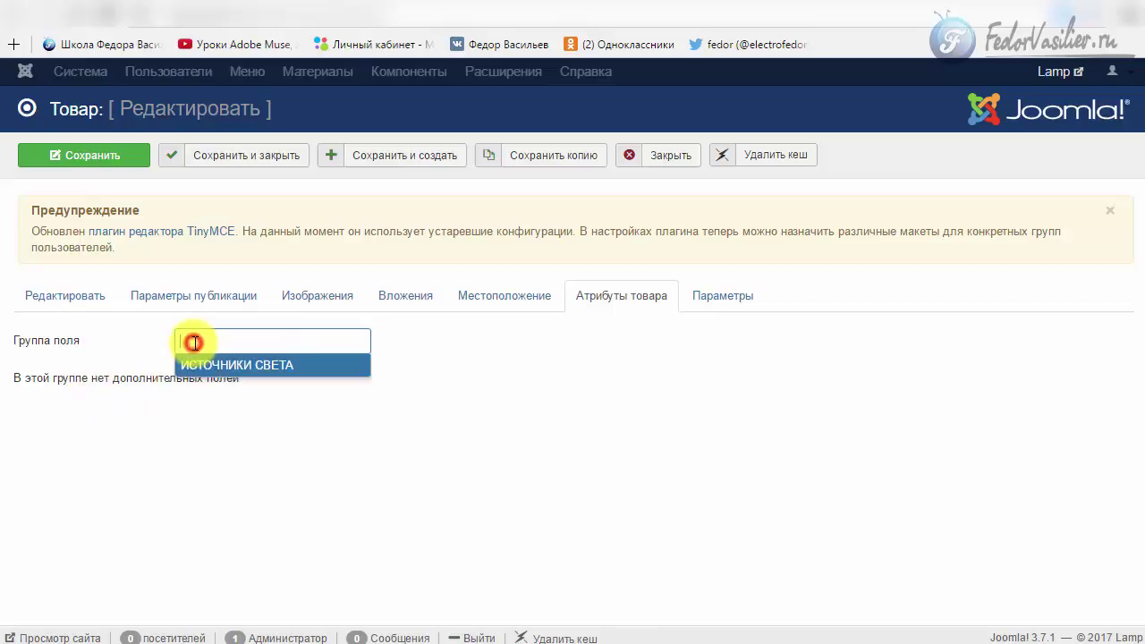
click(259, 366)
Examine which attribute values are ticked for the product under the reassigned ИСТОЧНИКИ СВЕТА group.
scroll(272, 447, down, 2)
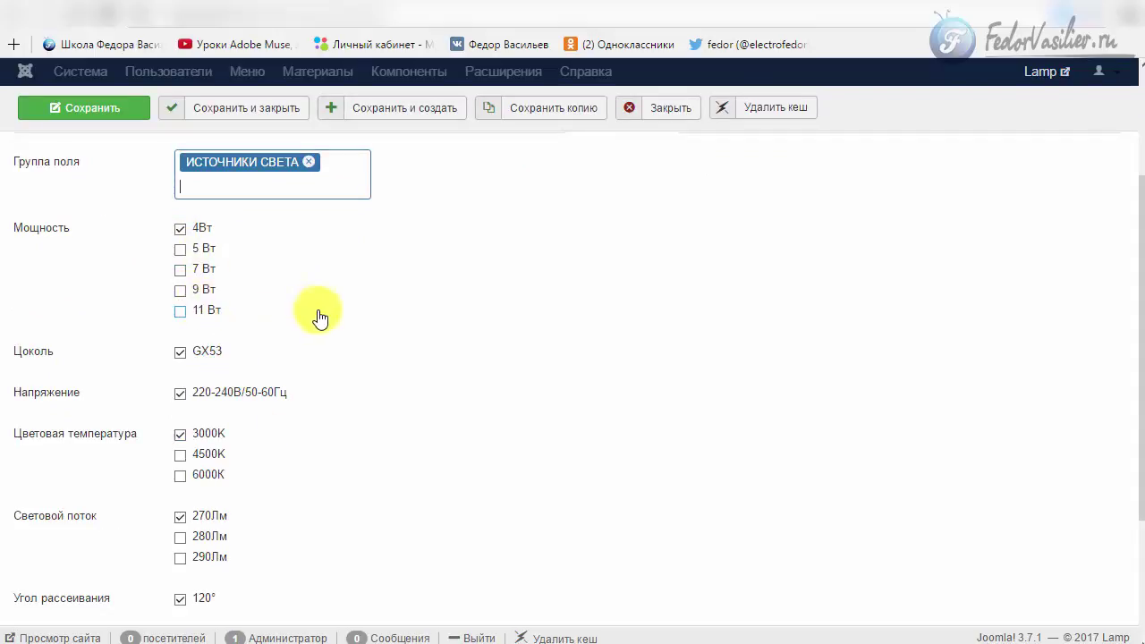
scroll(320, 317, down, 2)
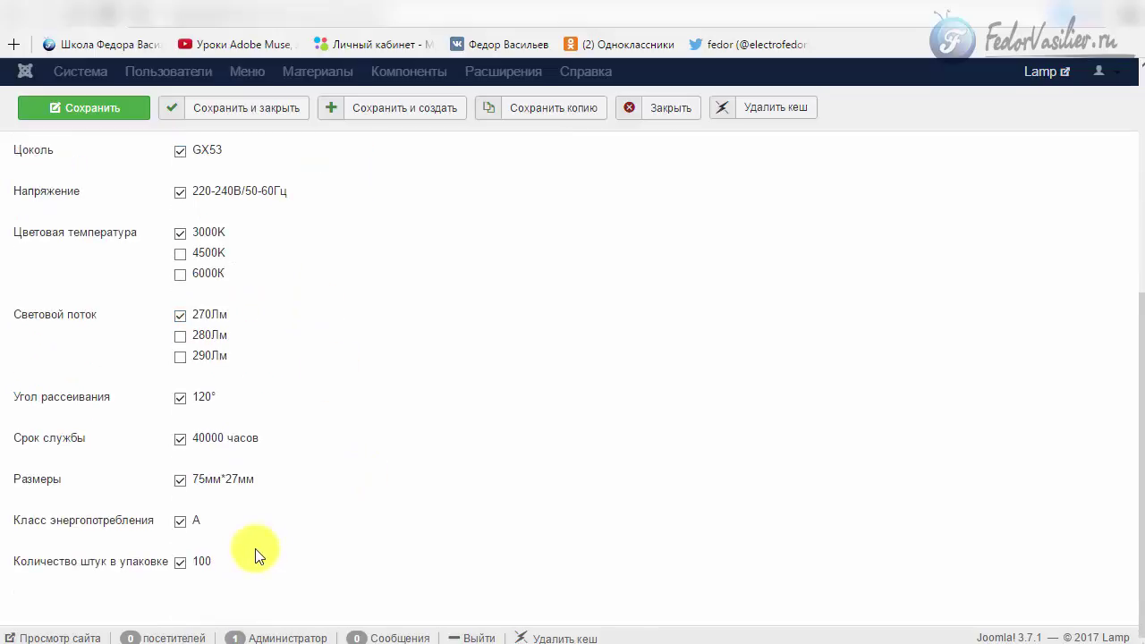
scroll(441, 443, up, 2)
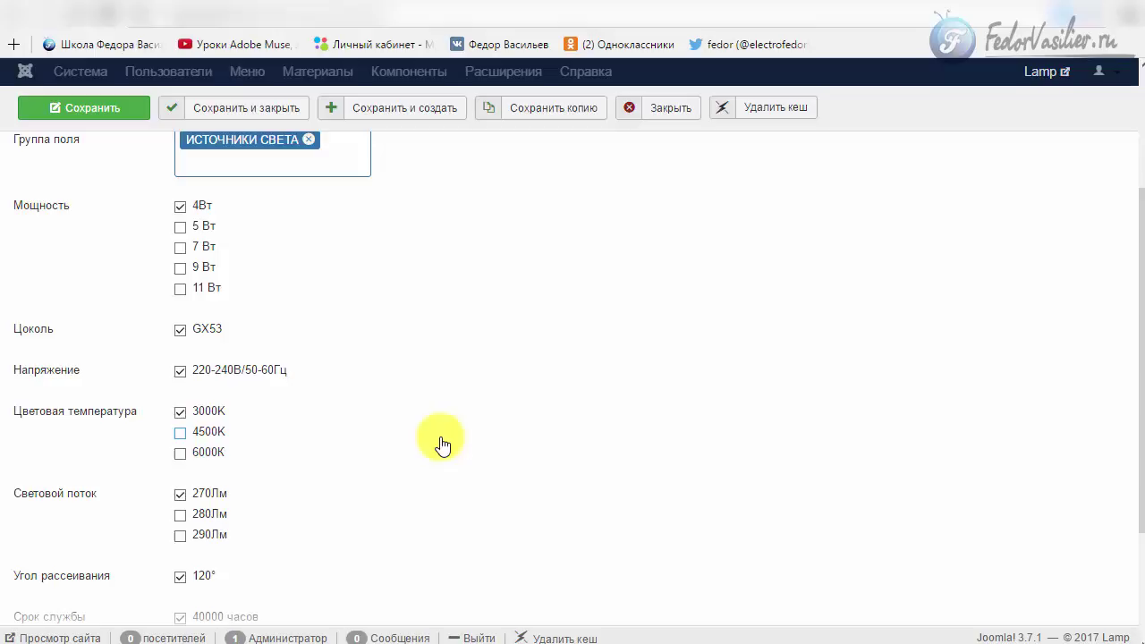
scroll(440, 440, up, 2)
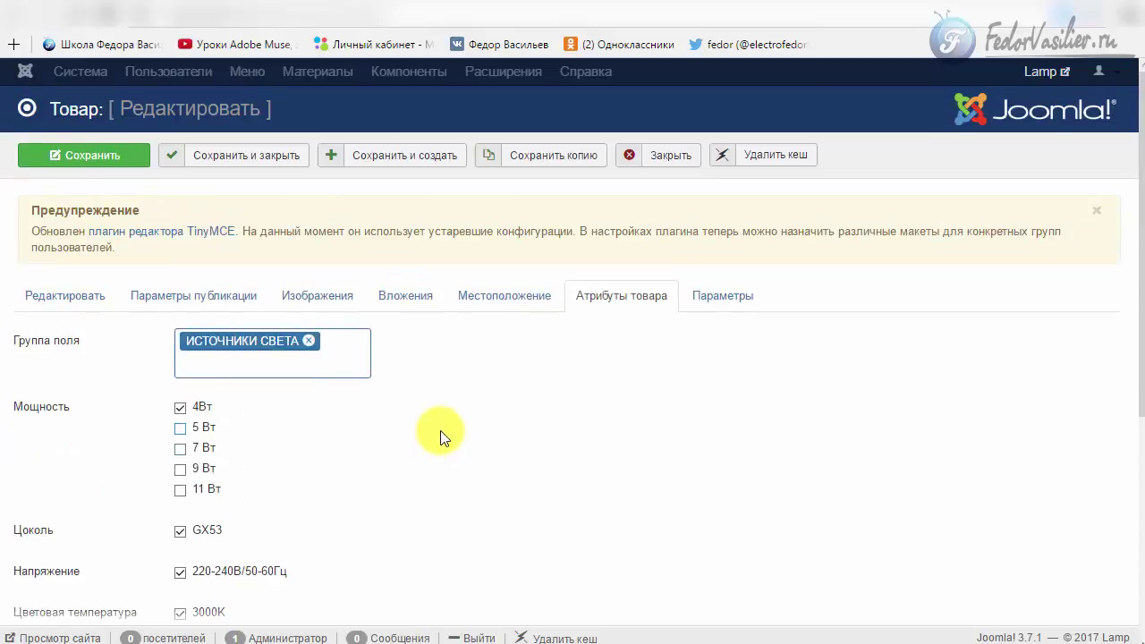
scroll(440, 433, down, 4)
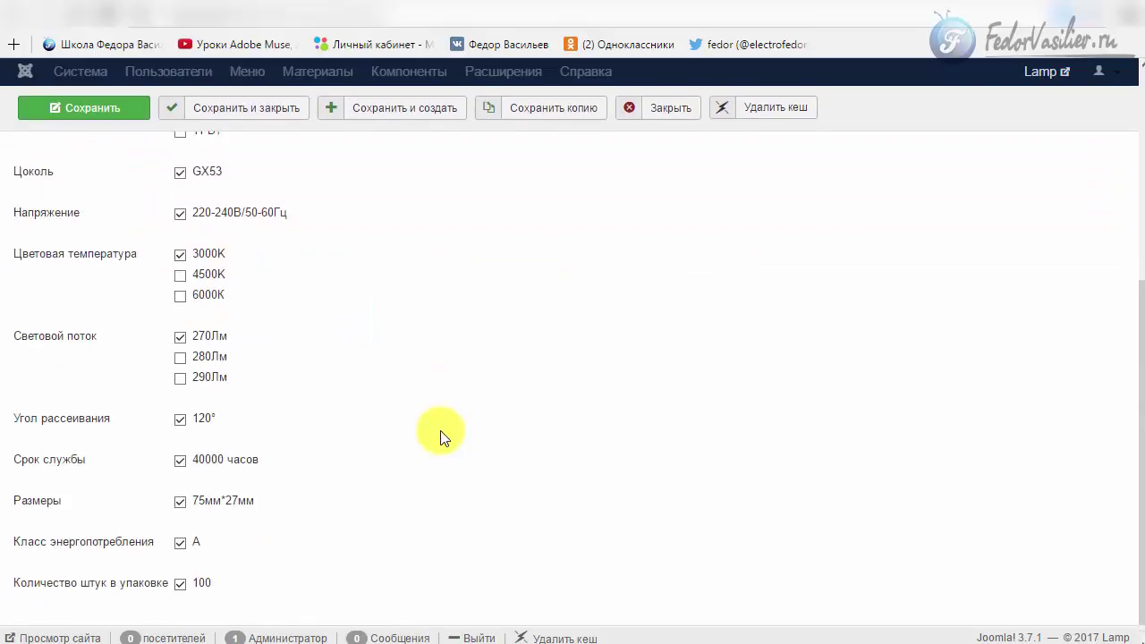
scroll(412, 447, up, 4)
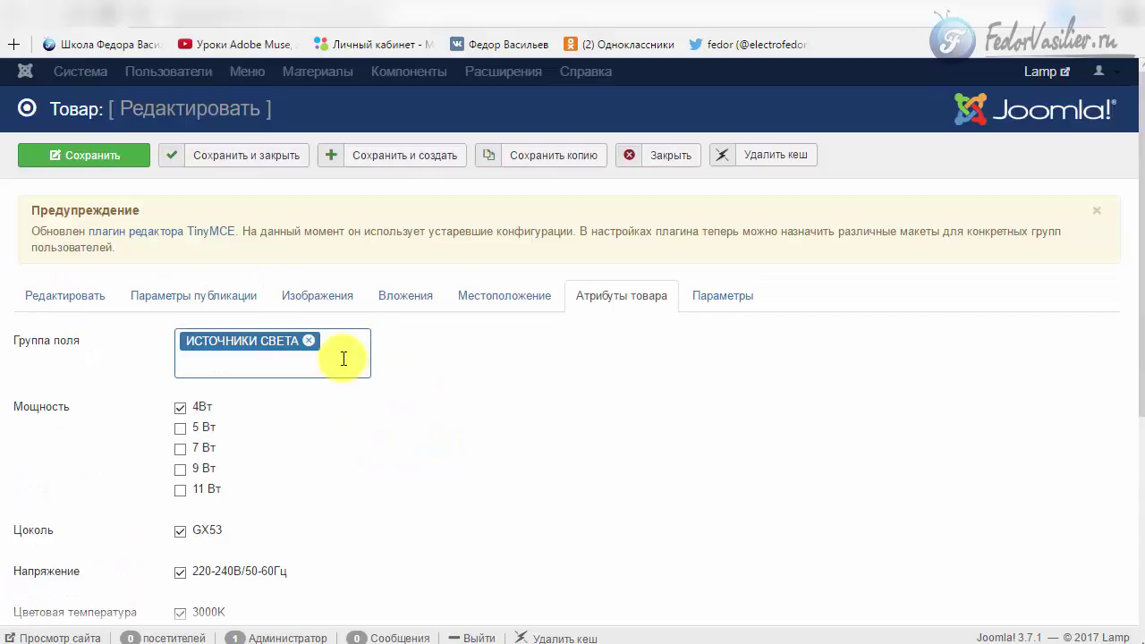
scroll(200, 462, down, 4)
scroll(200, 537, up, 4)
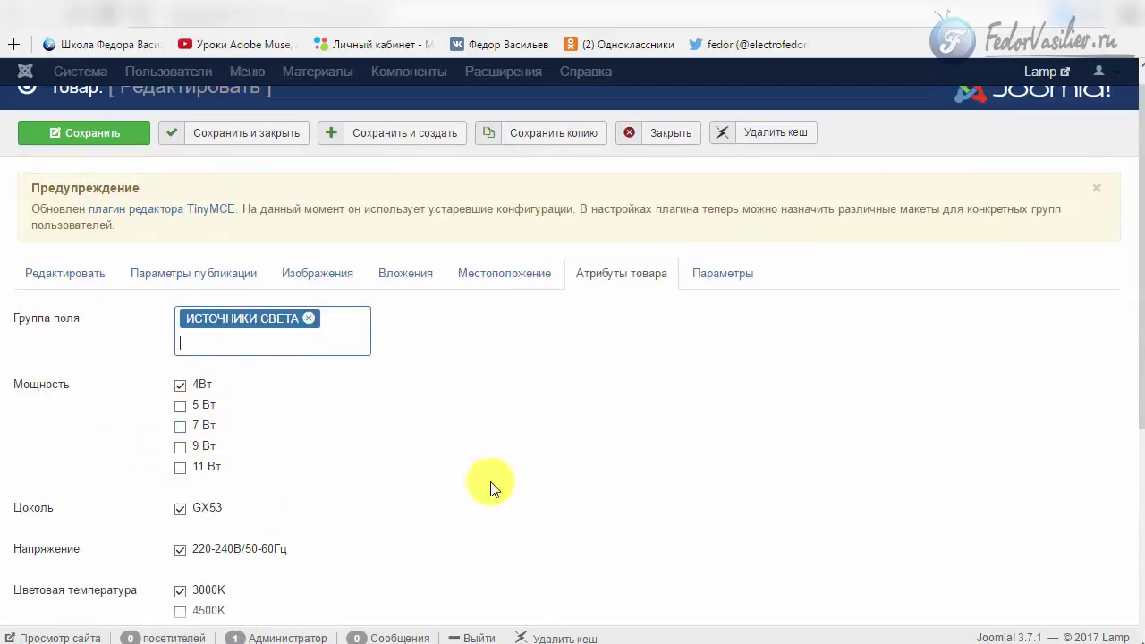
scroll(166, 385, down, 4)
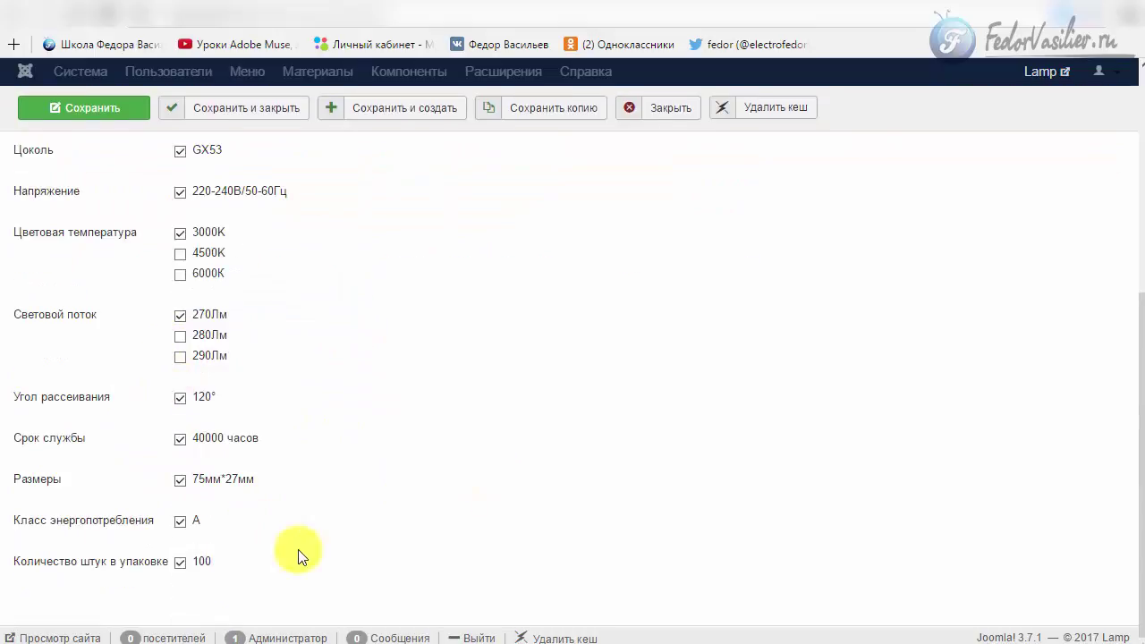
scroll(295, 546, up, 4)
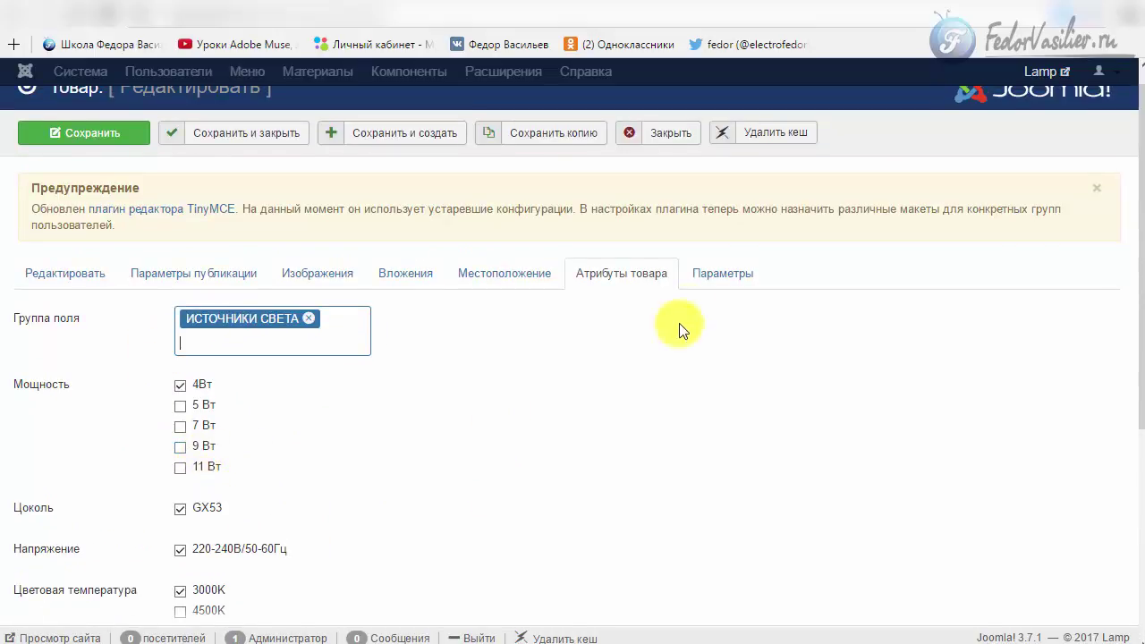
Look through the product's display settings under Параметры, and return to Атрибуты товара.
click(722, 272)
scroll(633, 361, down, 5)
scroll(571, 381, up, 2)
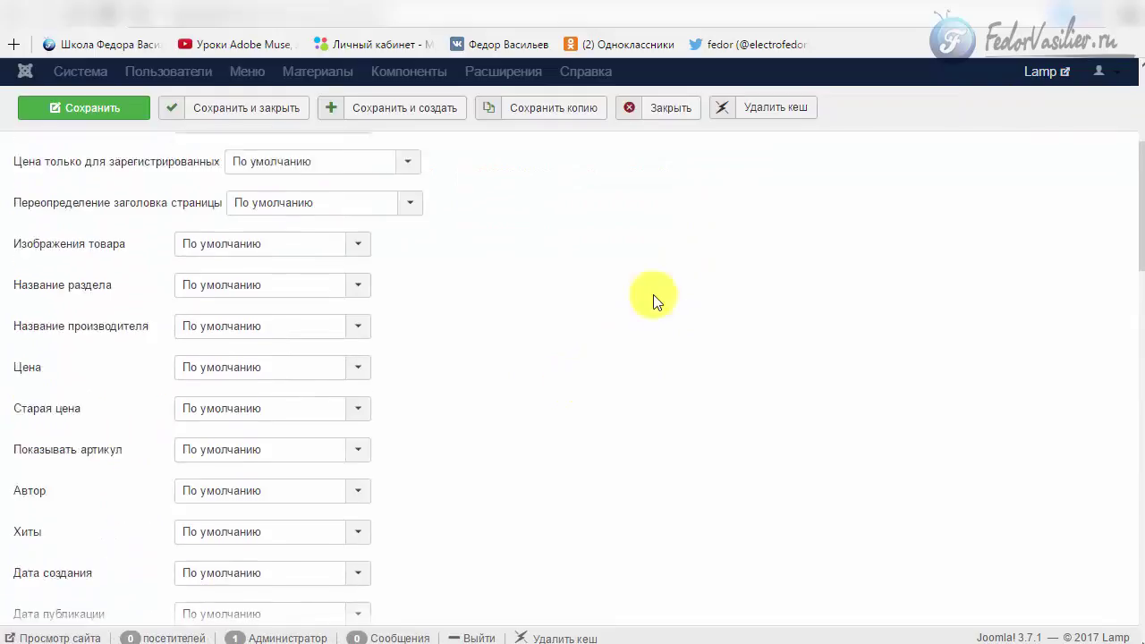
scroll(652, 301, up, 3)
click(617, 298)
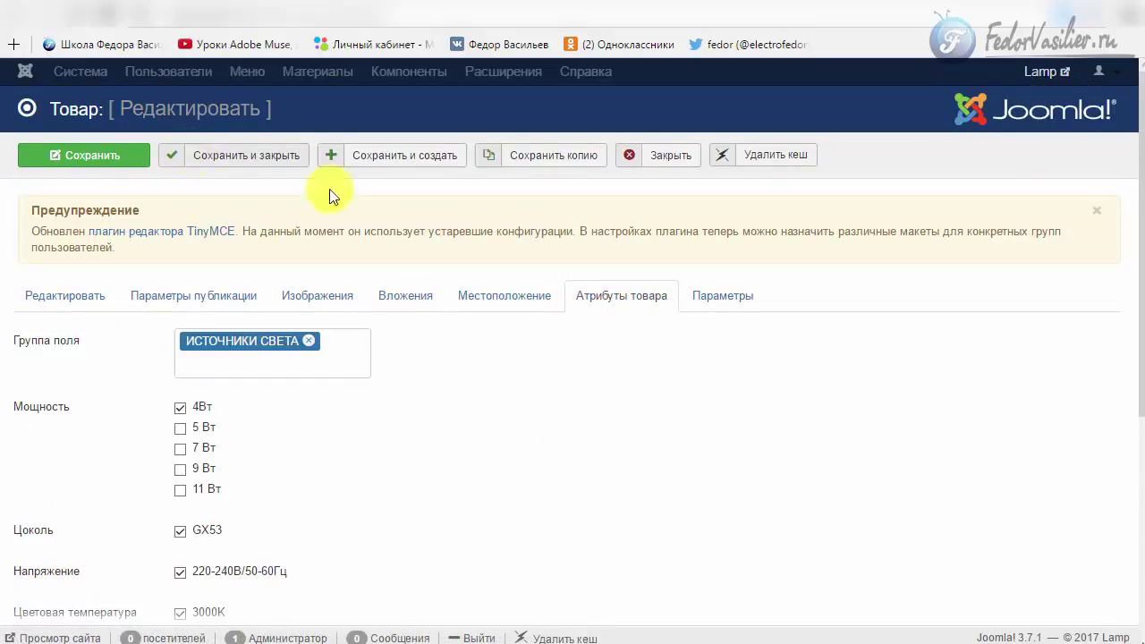
Close the product without saving and open the Группы полей list from the DJ-Catalog2 control panel.
click(662, 159)
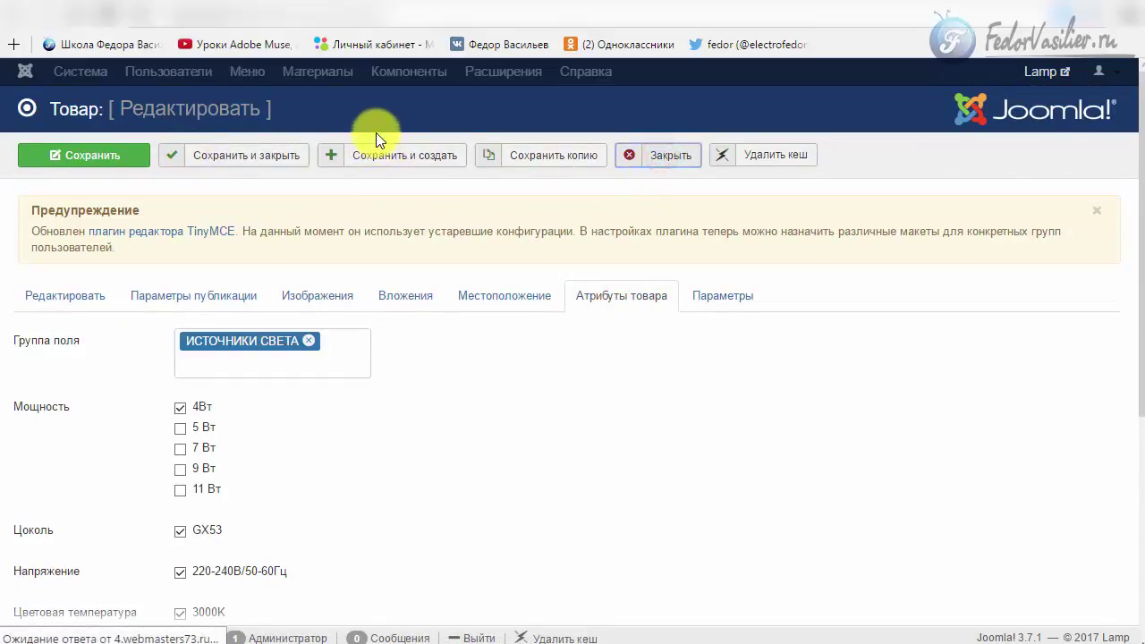
click(452, 71)
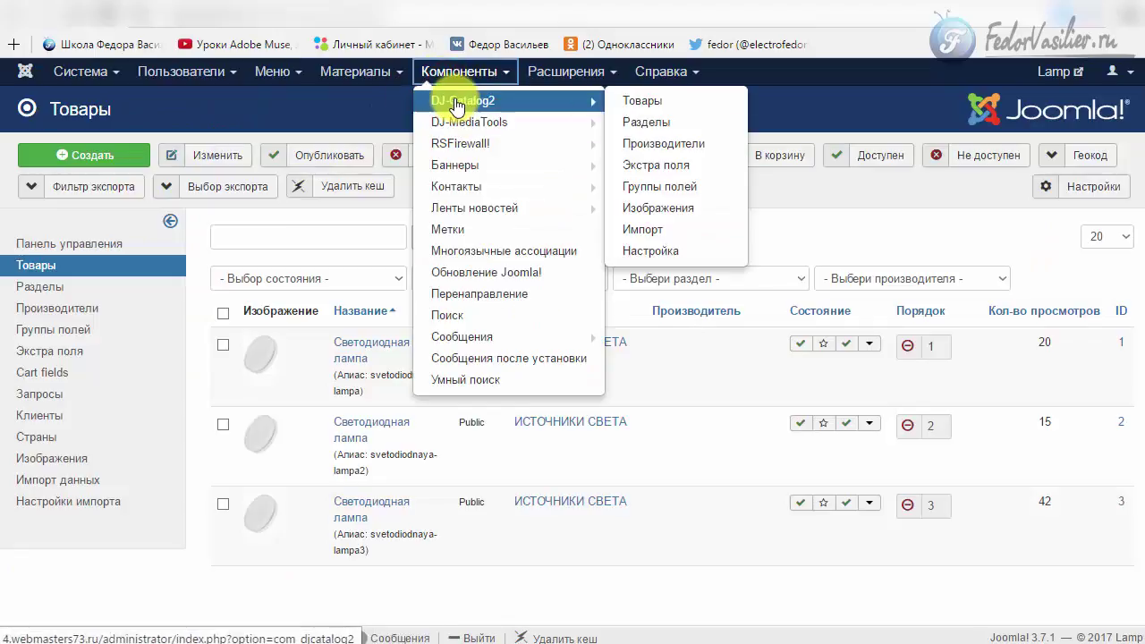
click(456, 102)
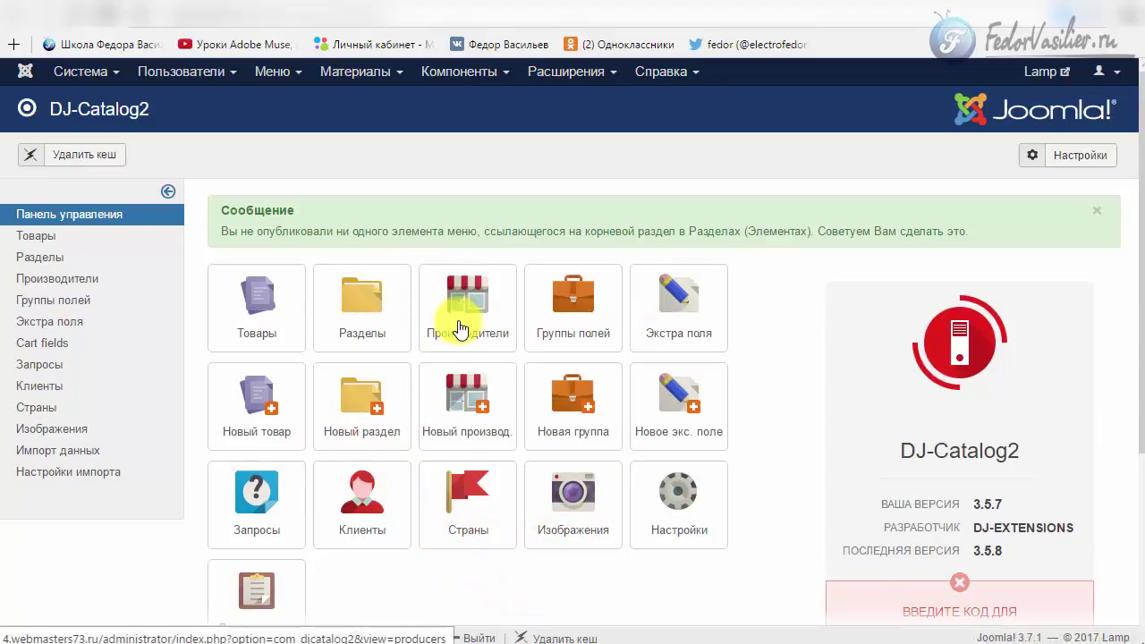
click(577, 304)
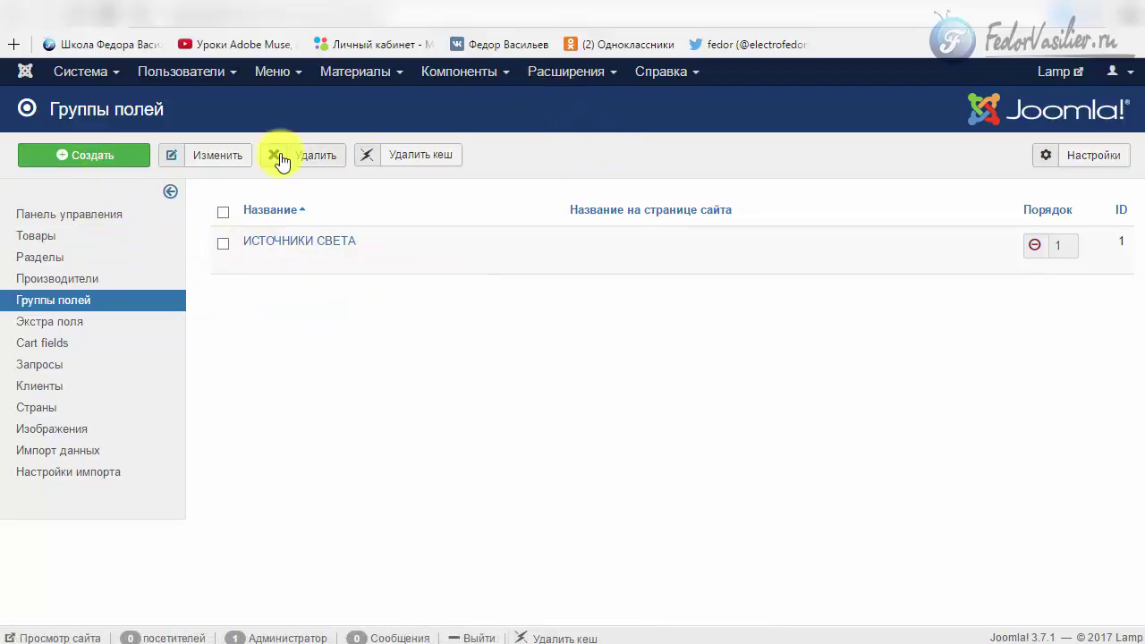
Open a blank field group form, review its Название and Название на странице сайта fields, and cancel it.
click(70, 160)
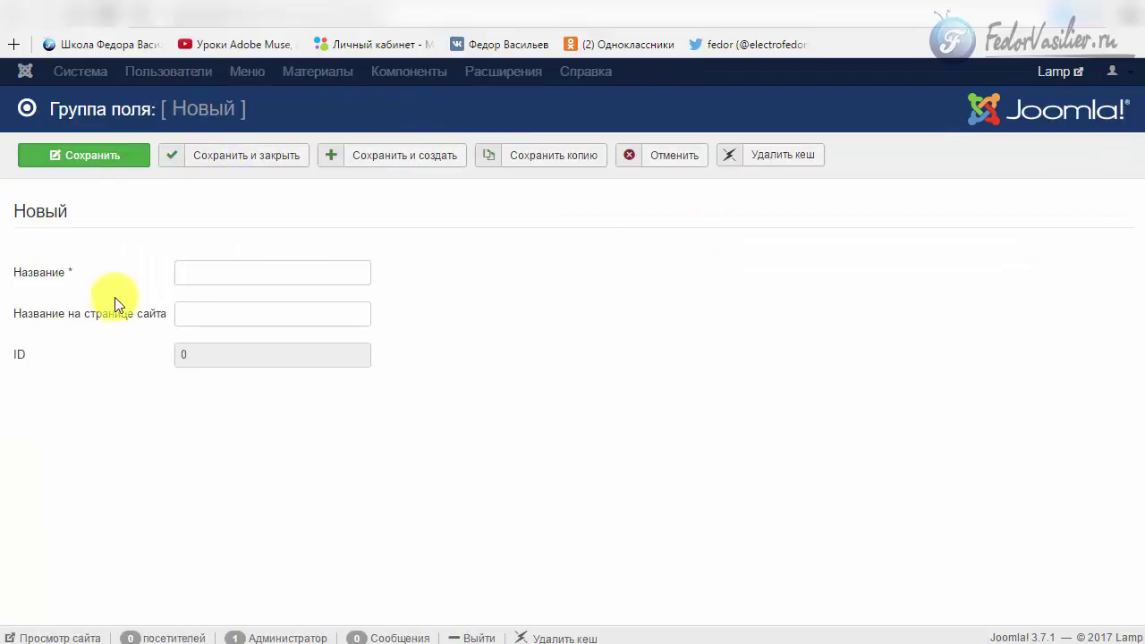
click(219, 273)
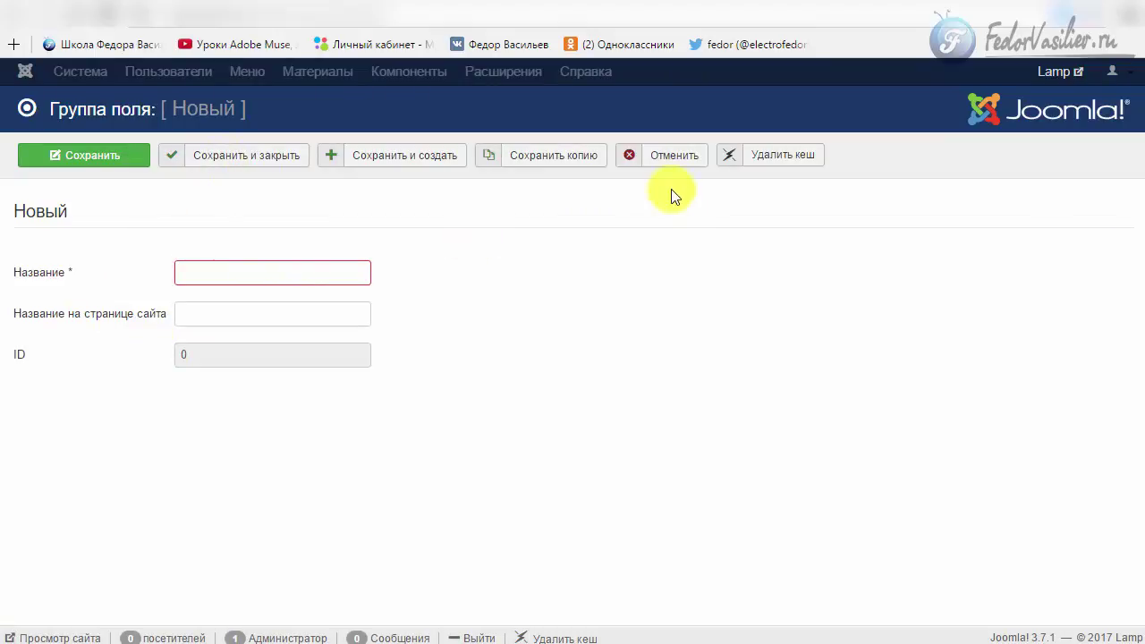
click(670, 155)
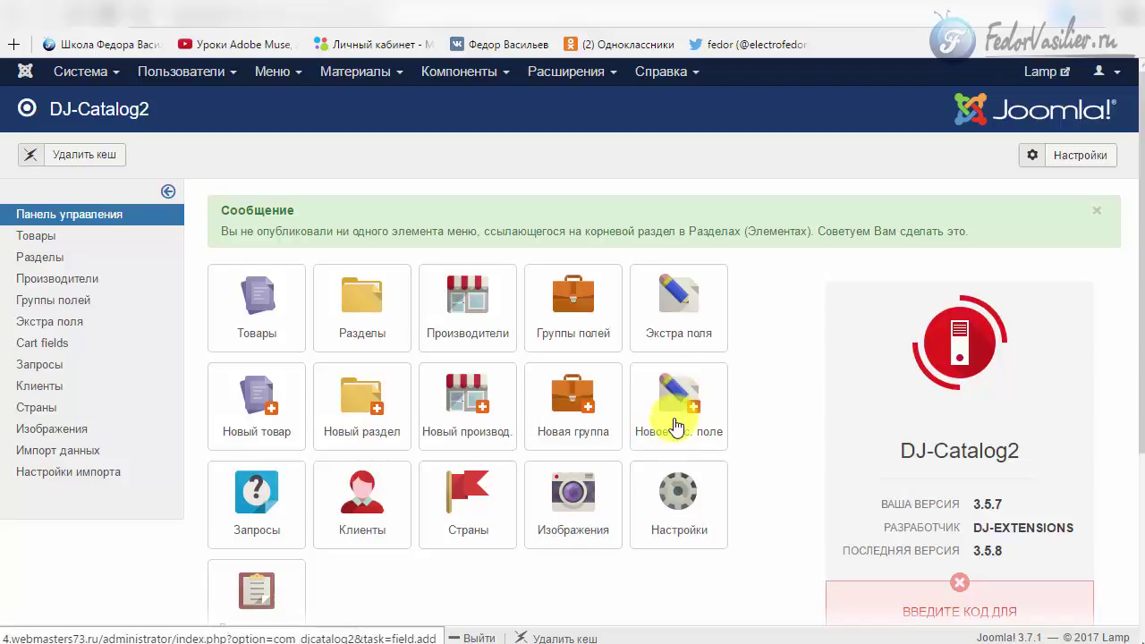
Open the Экстра поля list and examine the extra fields' names, group, type and publication status, starting with Класс энергопотребления.
click(670, 302)
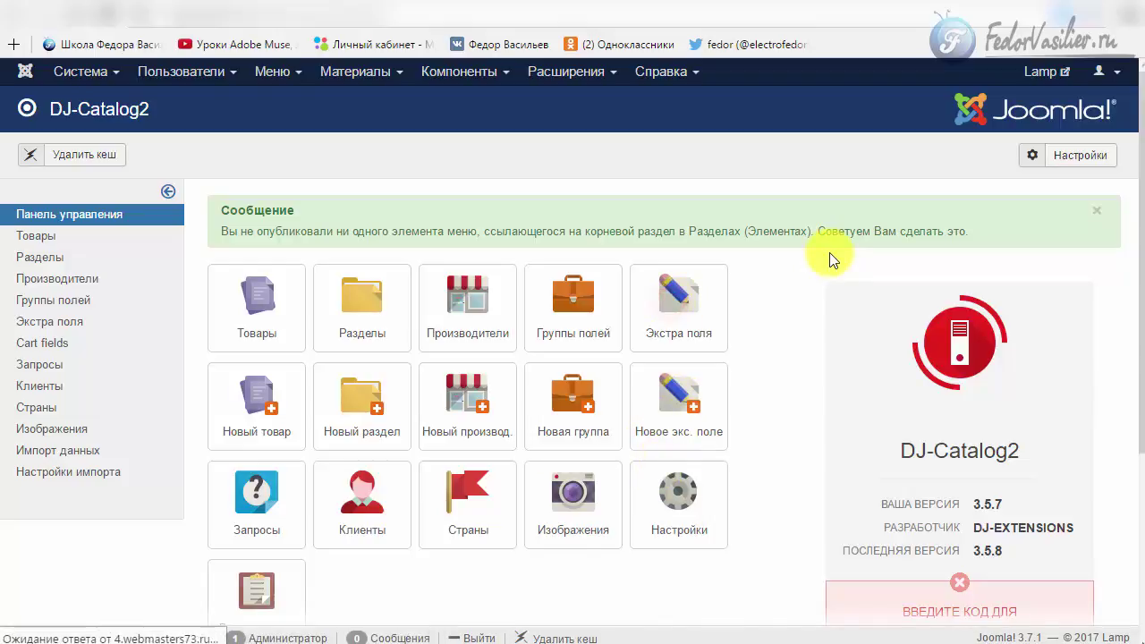
scroll(424, 450, down, 3)
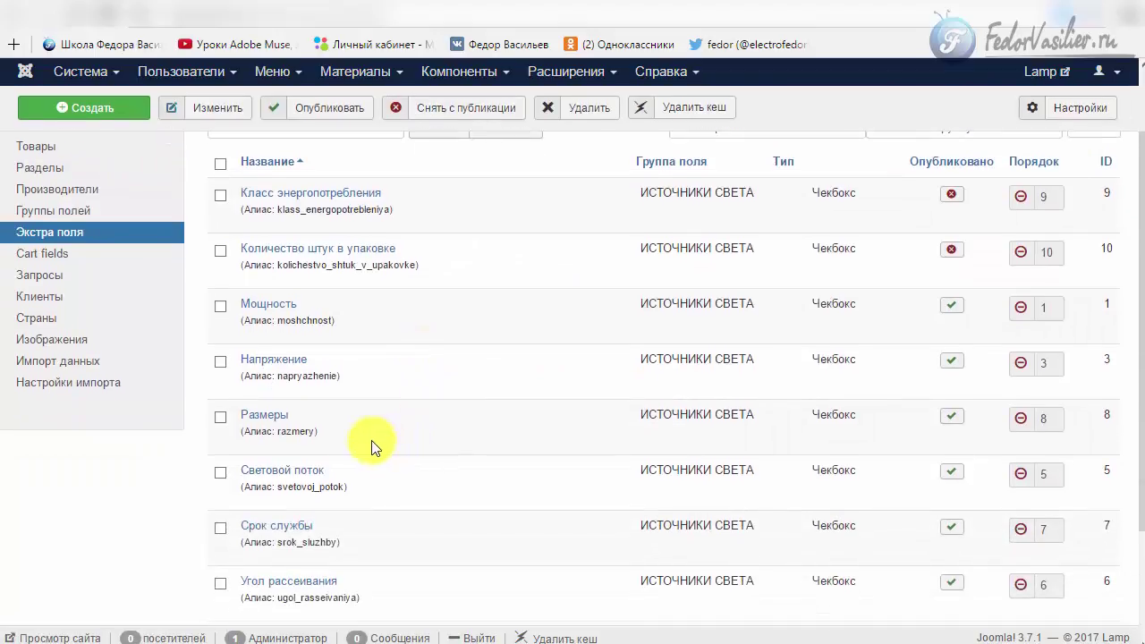
scroll(362, 452, up, 3)
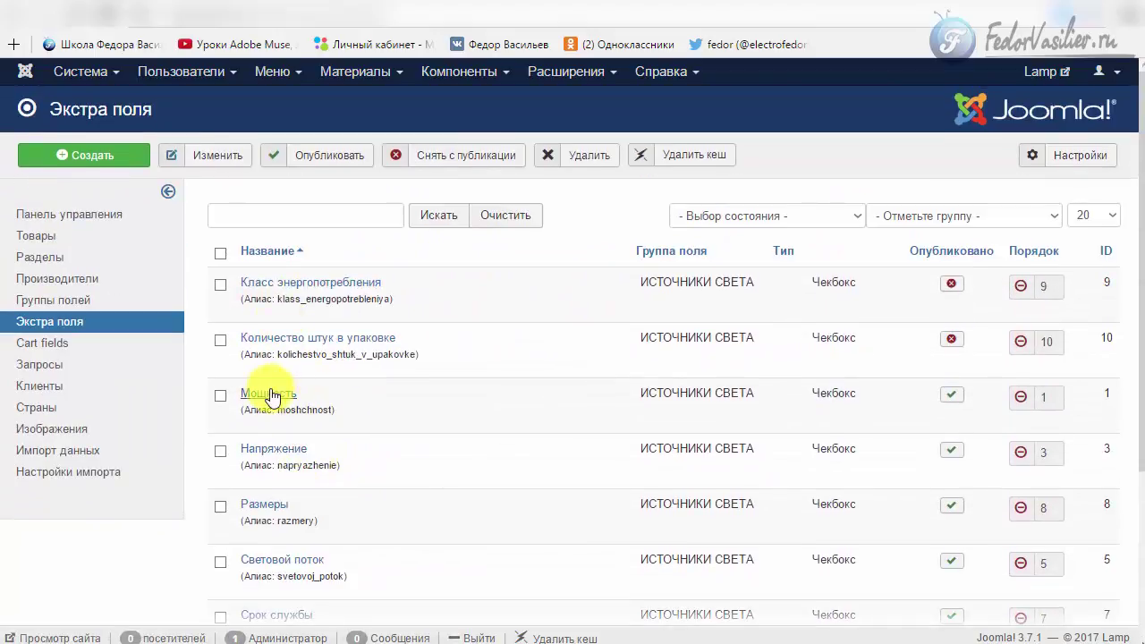
scroll(265, 463, down, 3)
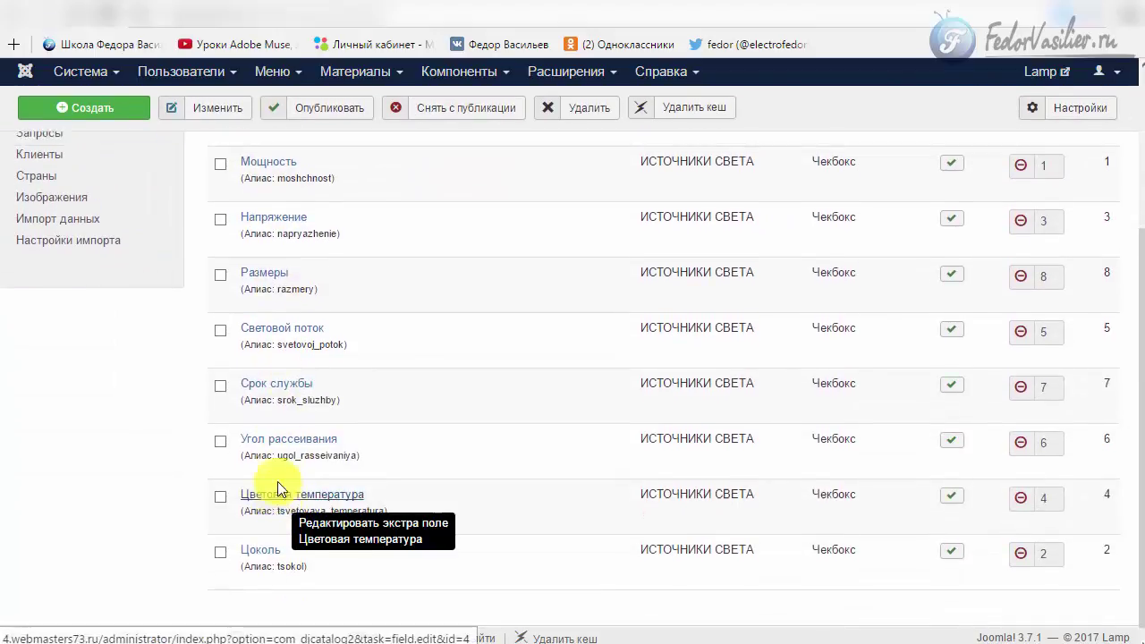
scroll(269, 474, up, 3)
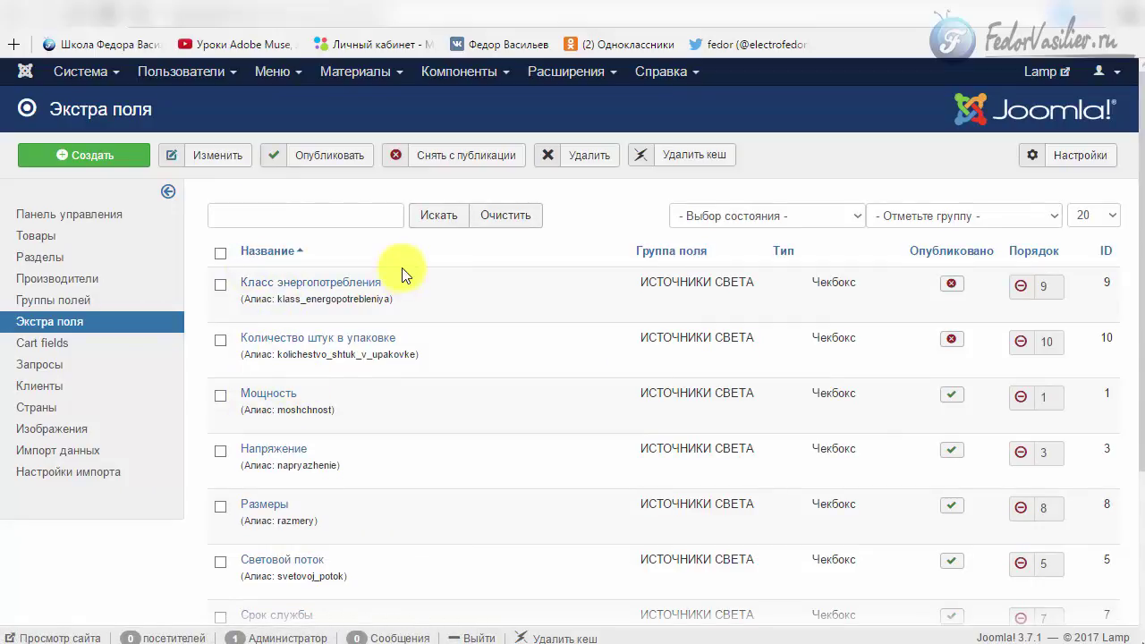
drag(398, 279, 338, 281)
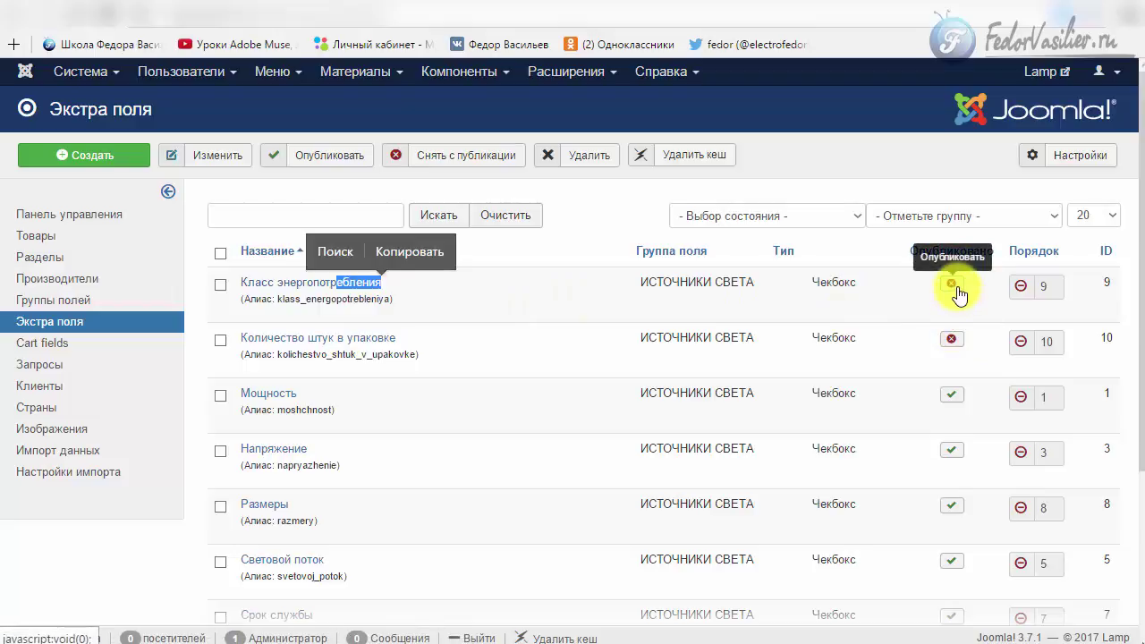
Mark Количество штук в упаковке in the list, then open the Класс энергопотребления extra field and review its Название and Алиас.
click(221, 342)
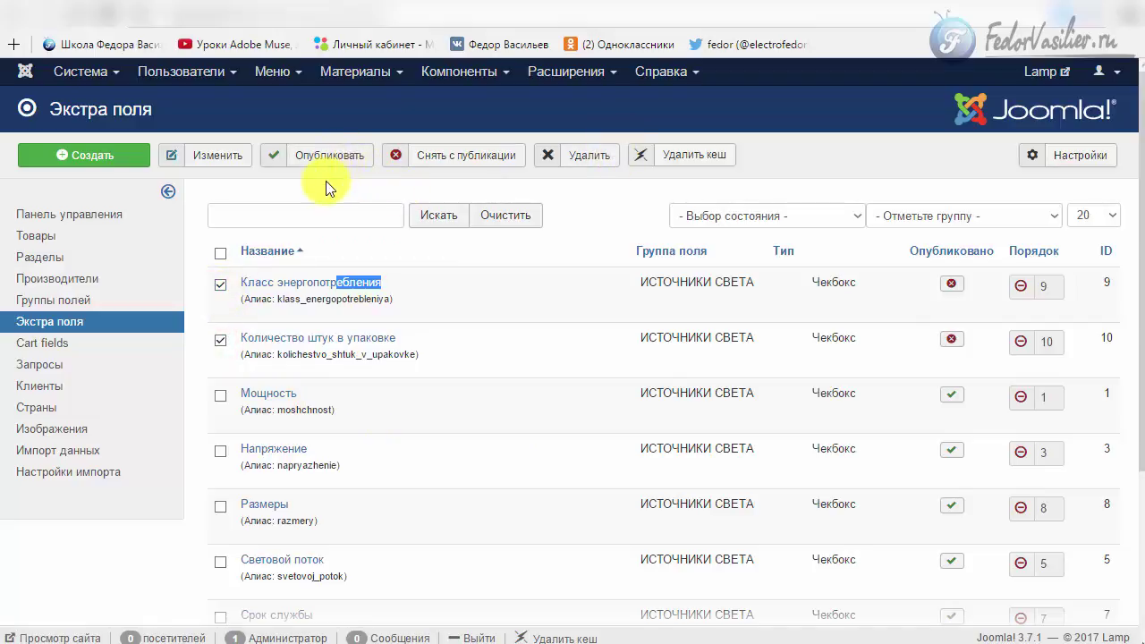
click(496, 300)
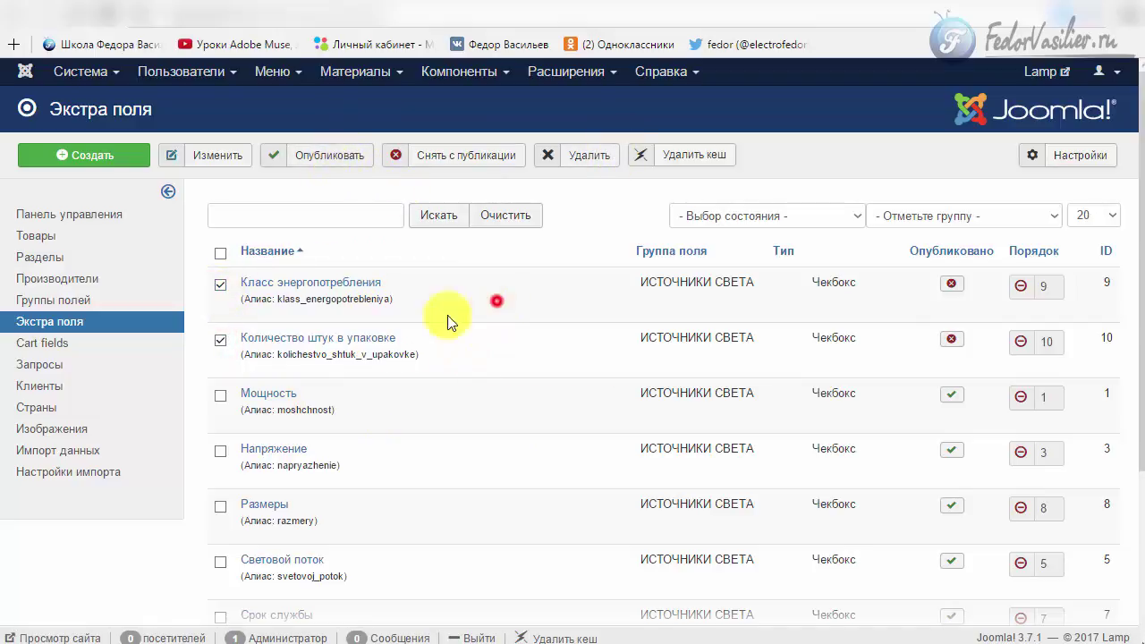
click(297, 283)
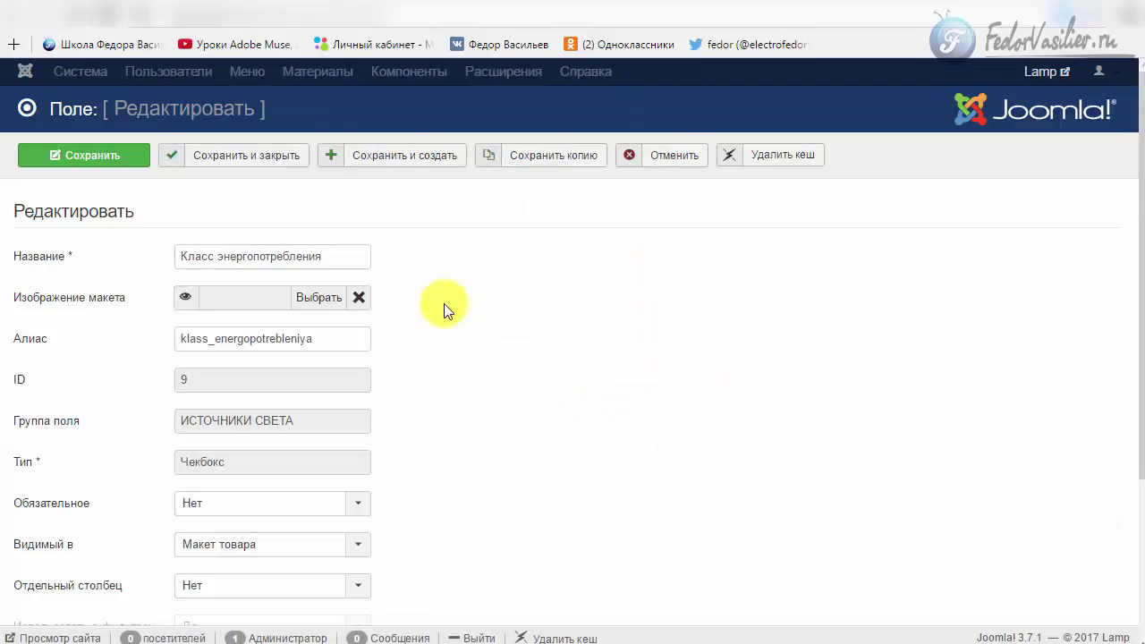
drag(320, 256, 148, 256)
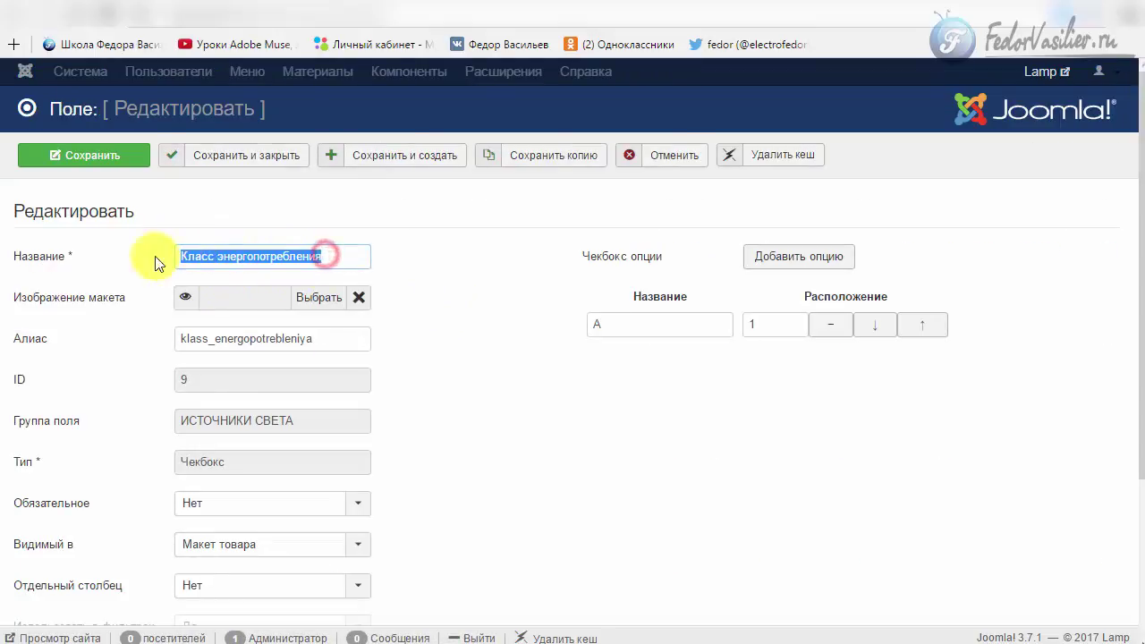
drag(327, 254, 169, 260)
click(490, 364)
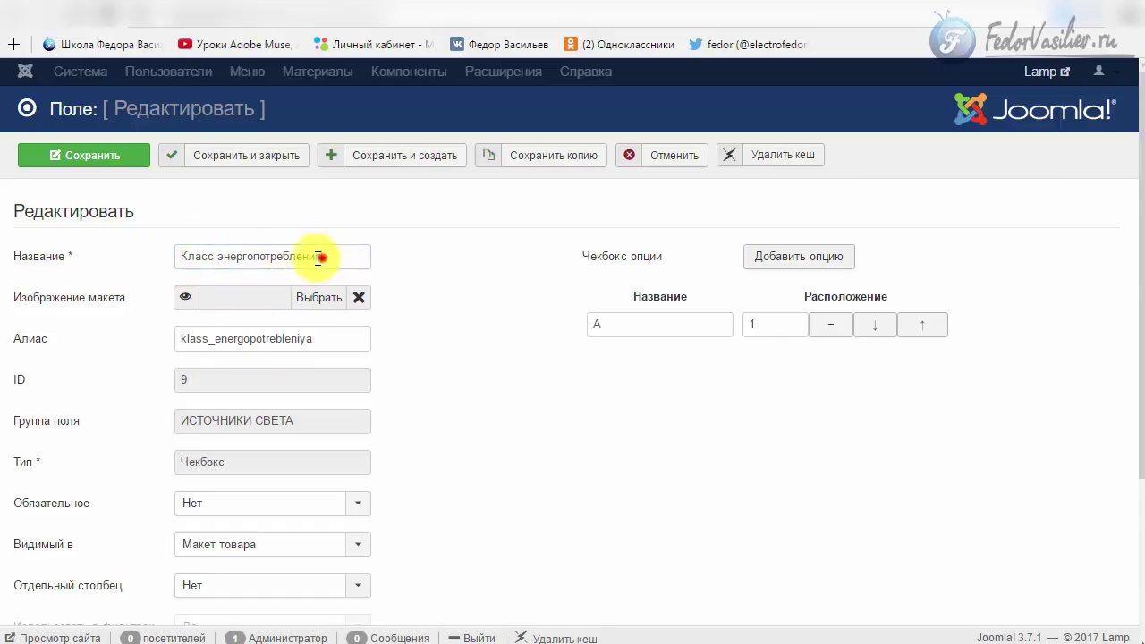
drag(322, 256, 134, 253)
click(441, 481)
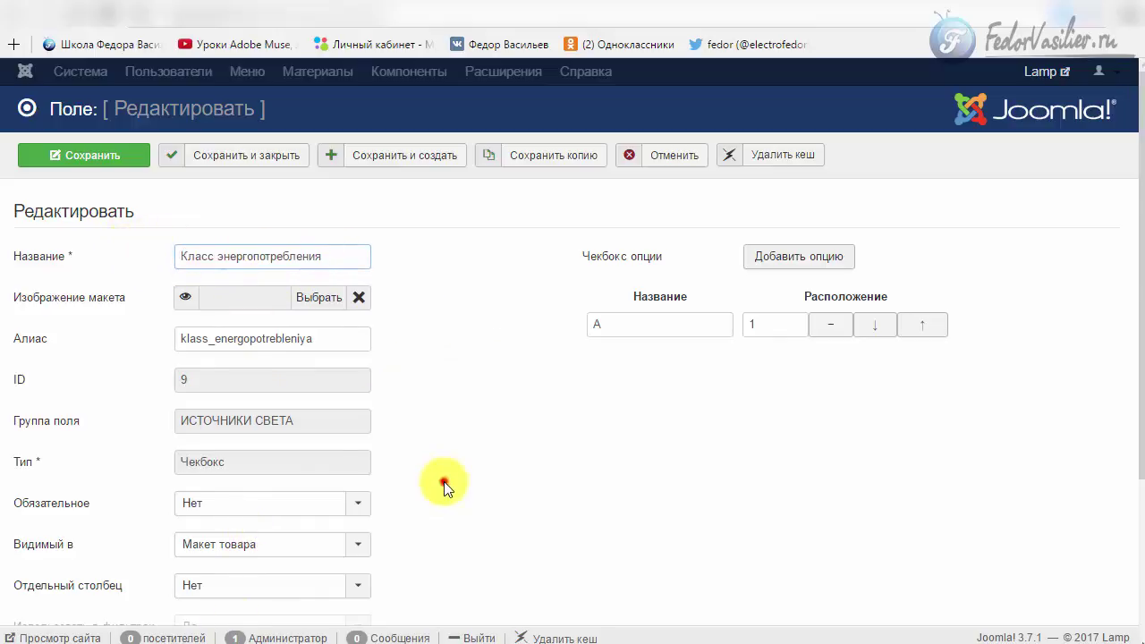
double_click(331, 348)
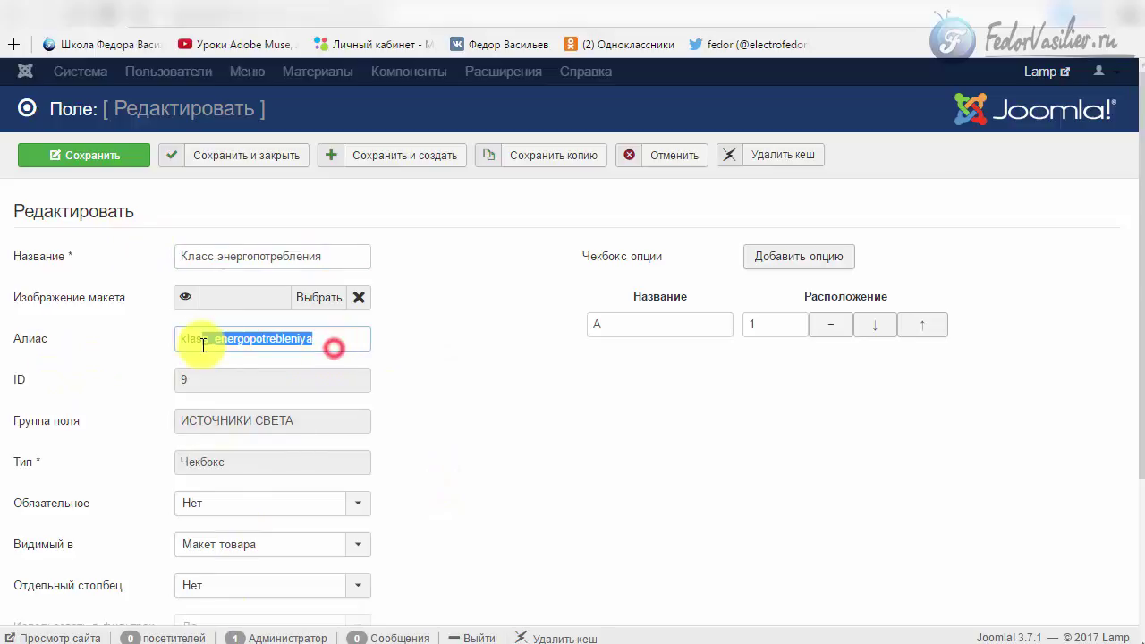
mouse_move(86, 308)
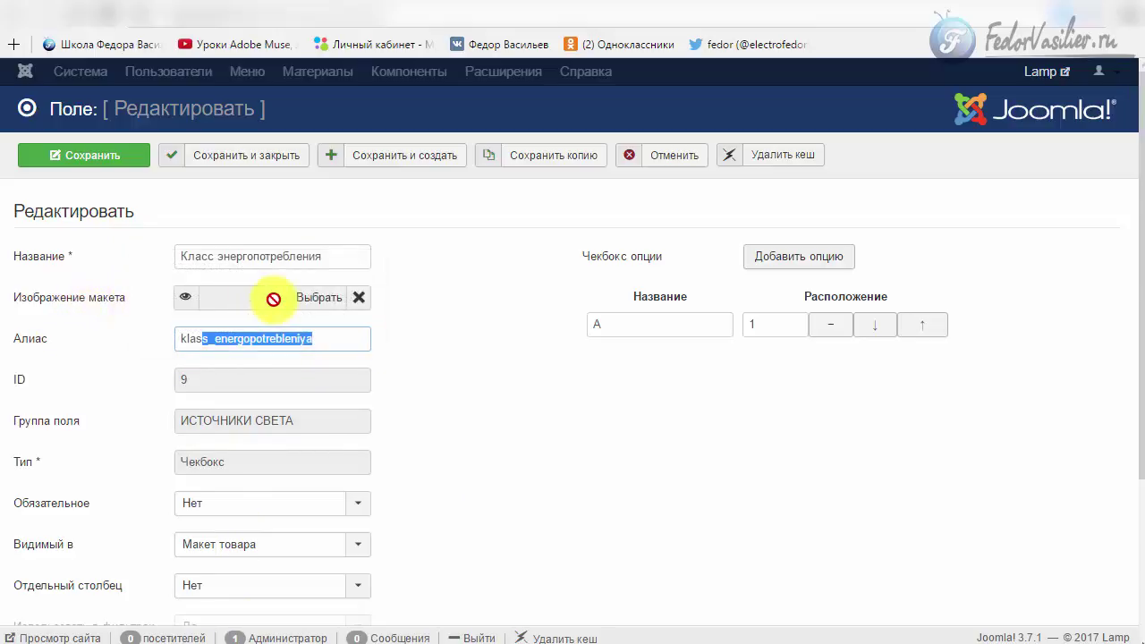
Review the field's group, type, visibility, filter and search settings, recheck its Название, and cancel the form without saving.
scroll(468, 388, down, 3)
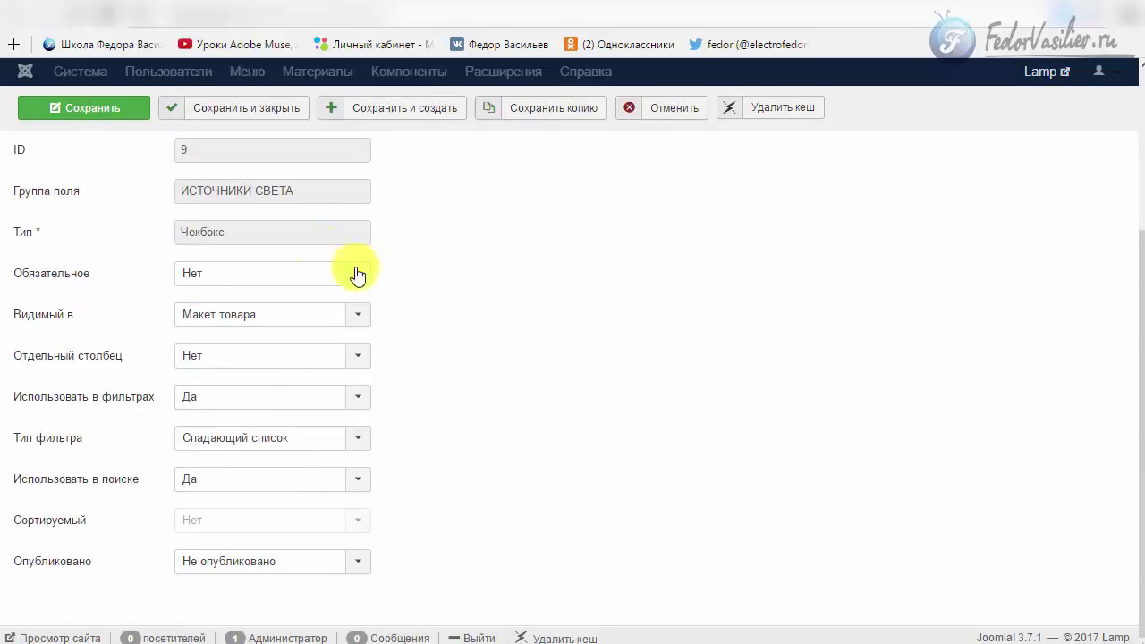
click(312, 184)
scroll(513, 375, up, 3)
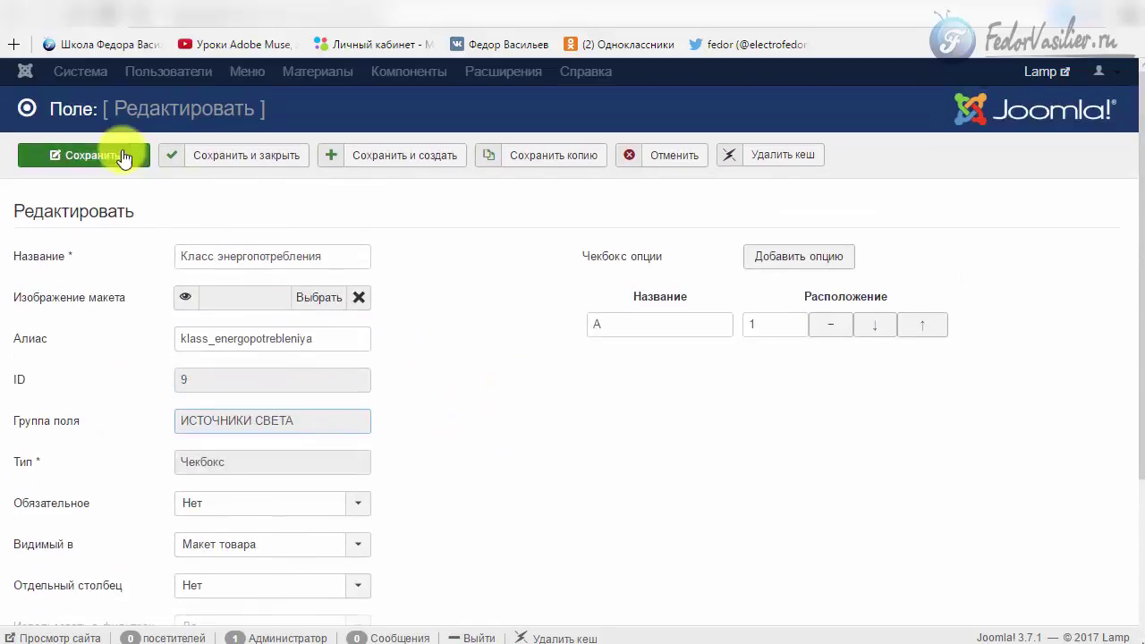
scroll(112, 224, down, 2)
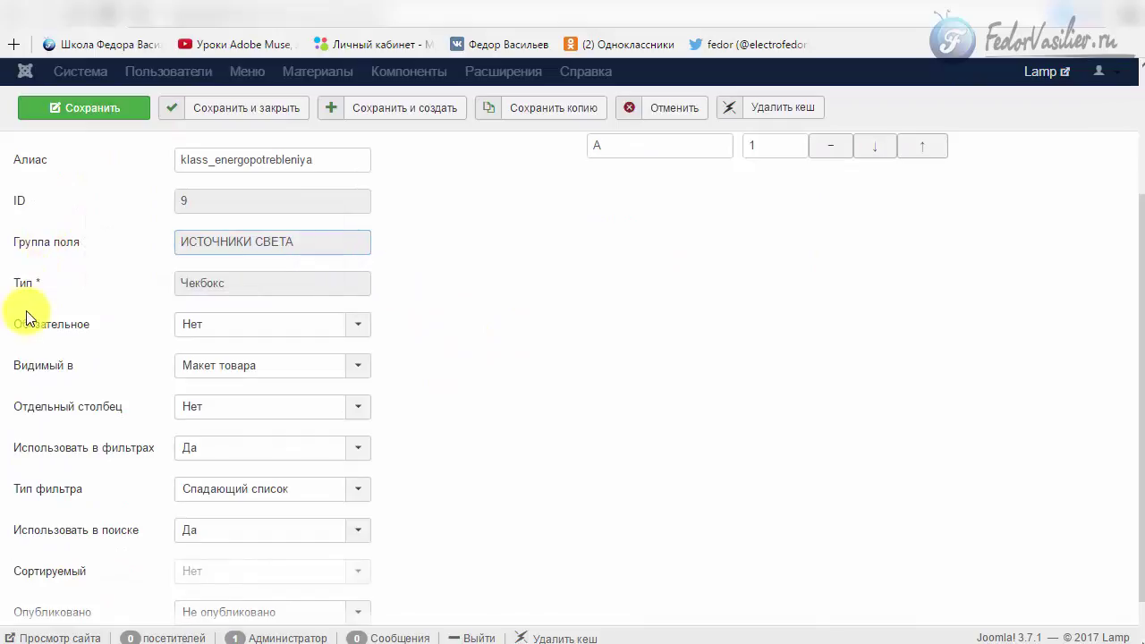
scroll(268, 500, up, 1)
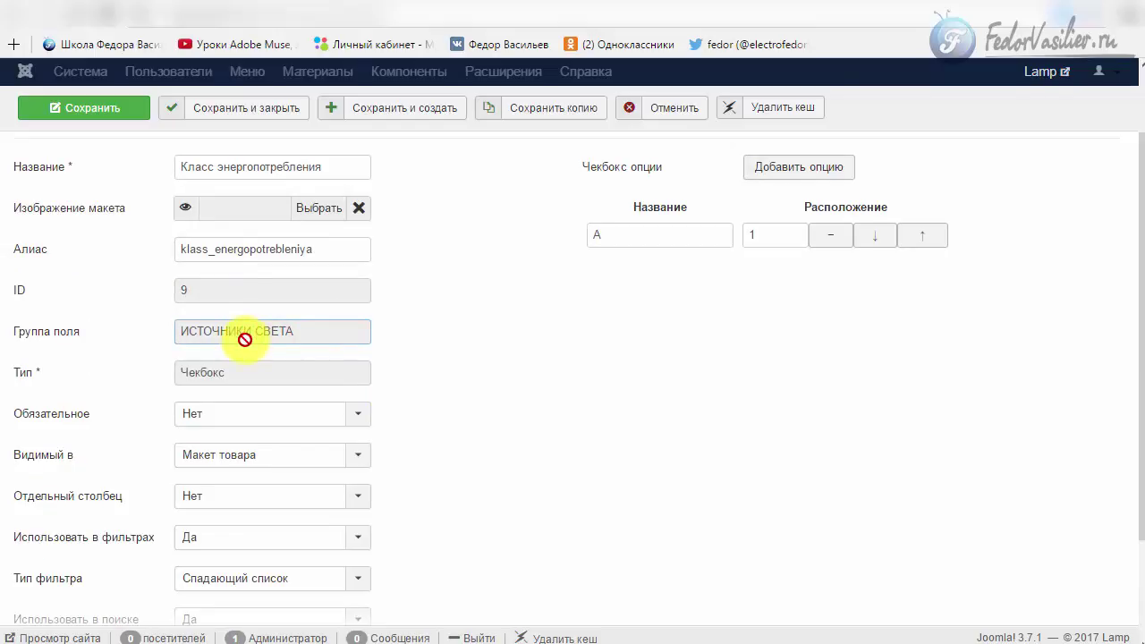
scroll(244, 339, up, 1)
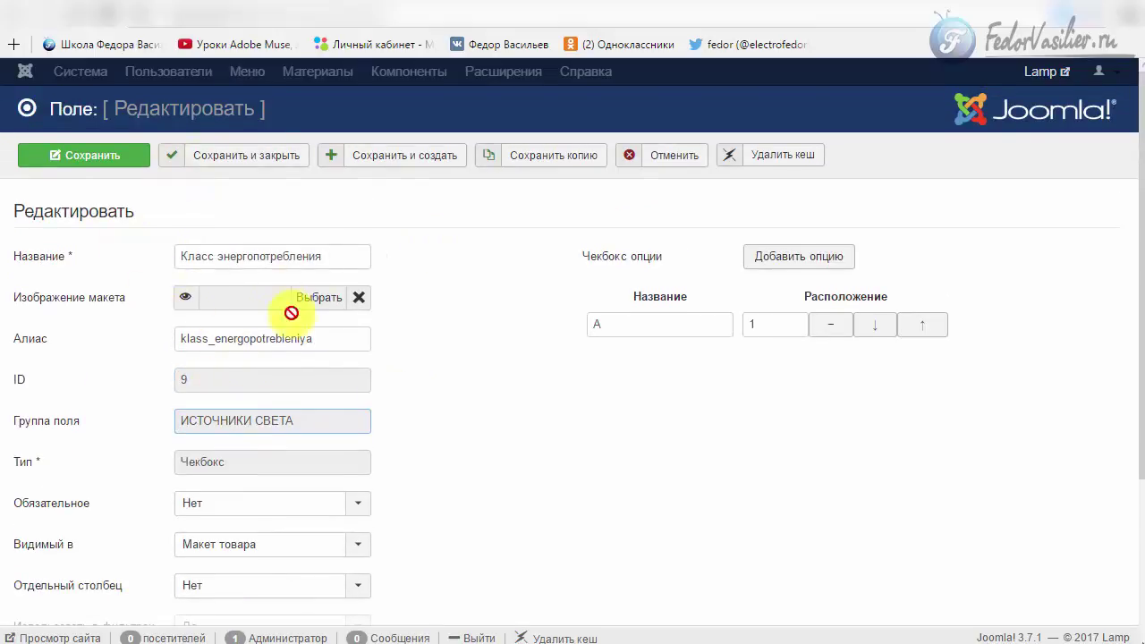
drag(341, 258, 132, 249)
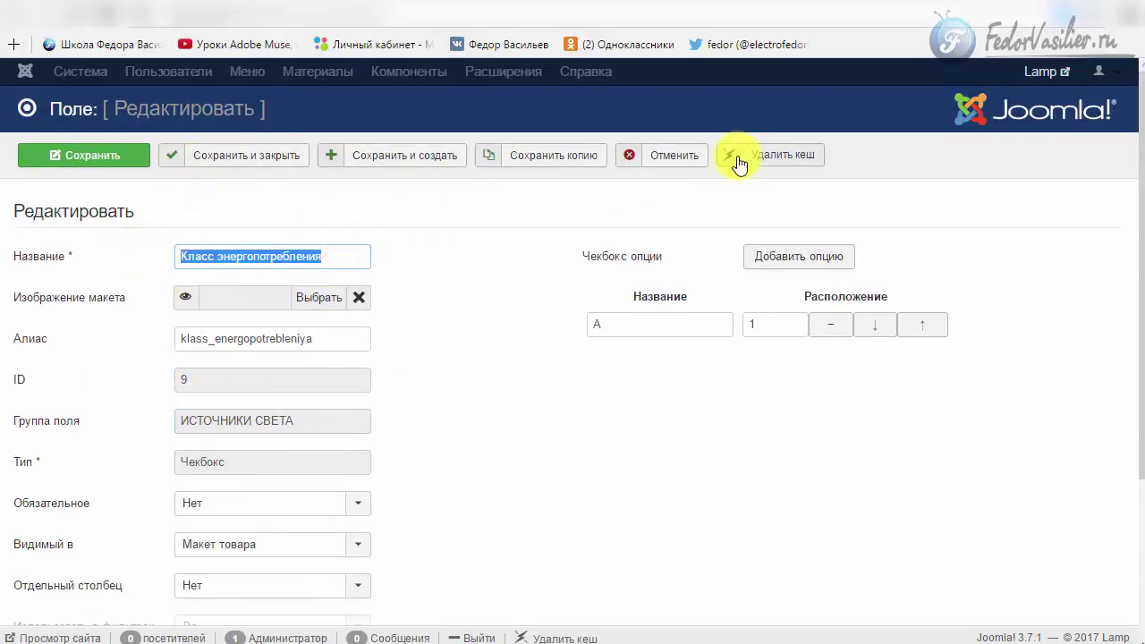
click(672, 156)
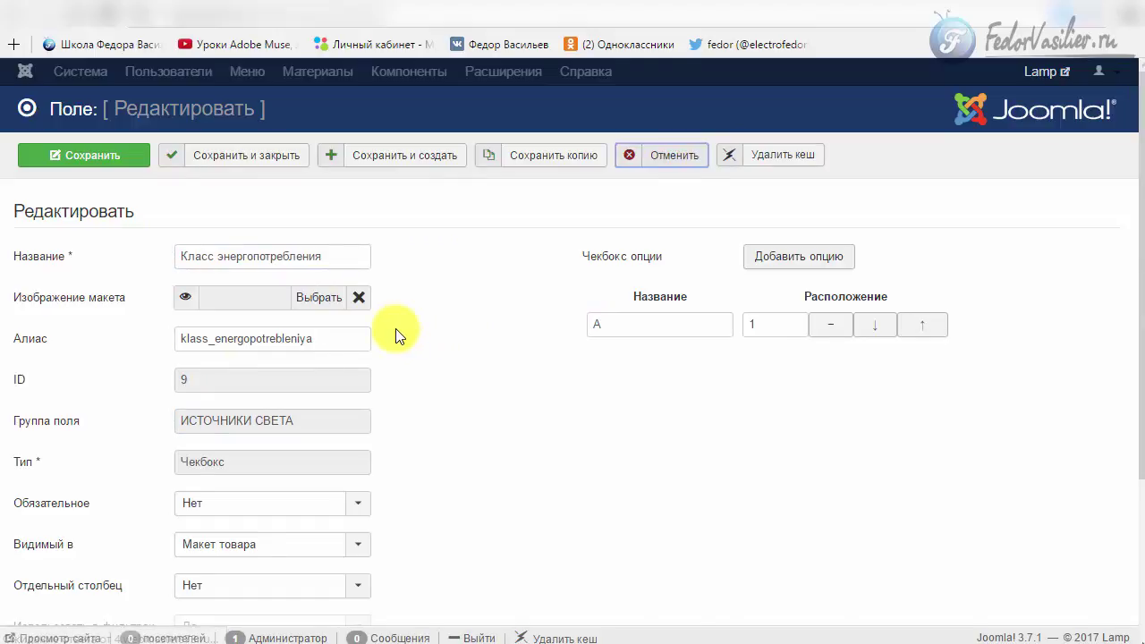
Reopen the Класс энергопотребления field, examine its Тип, checkbox options and Обязательное setting, and cancel the form.
click(220, 287)
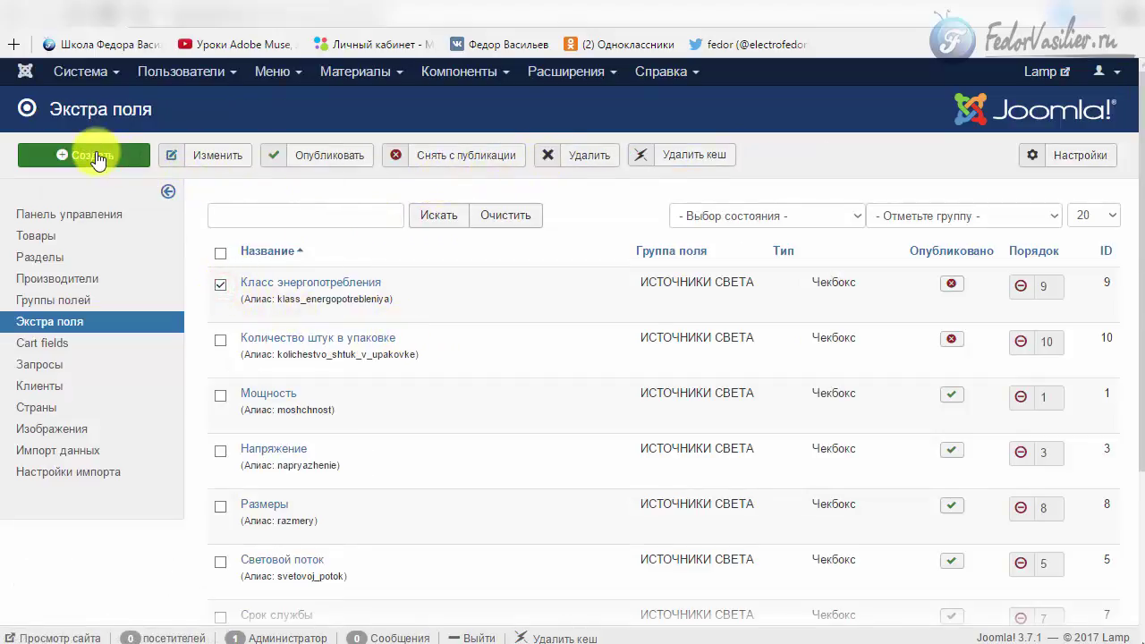
click(358, 287)
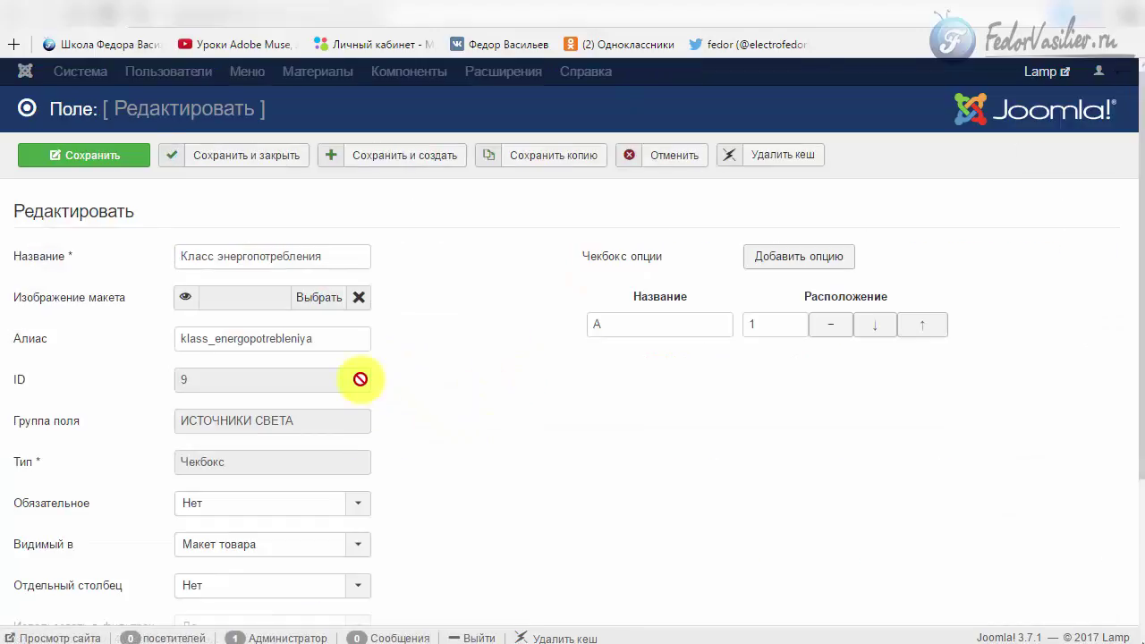
click(220, 418)
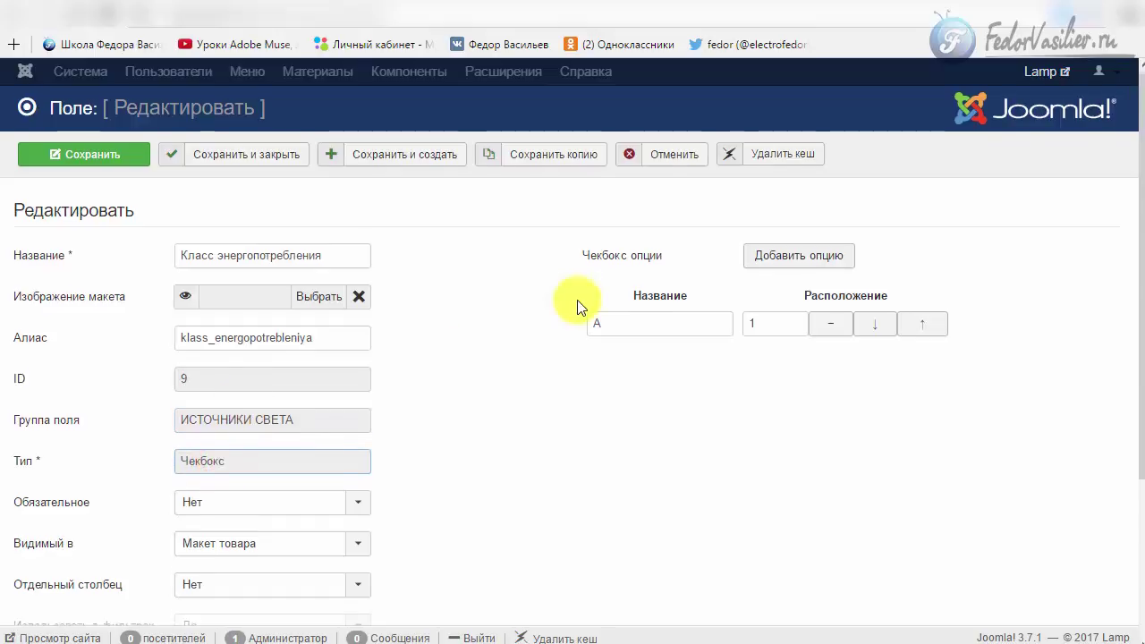
scroll(582, 301, down, 3)
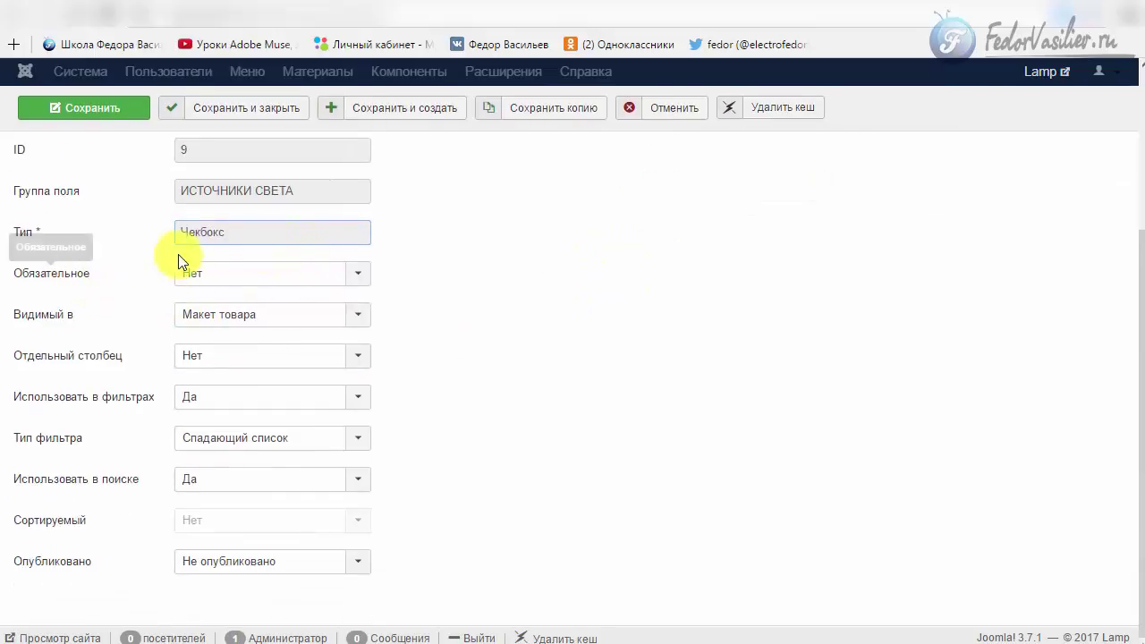
scroll(447, 188, up, 3)
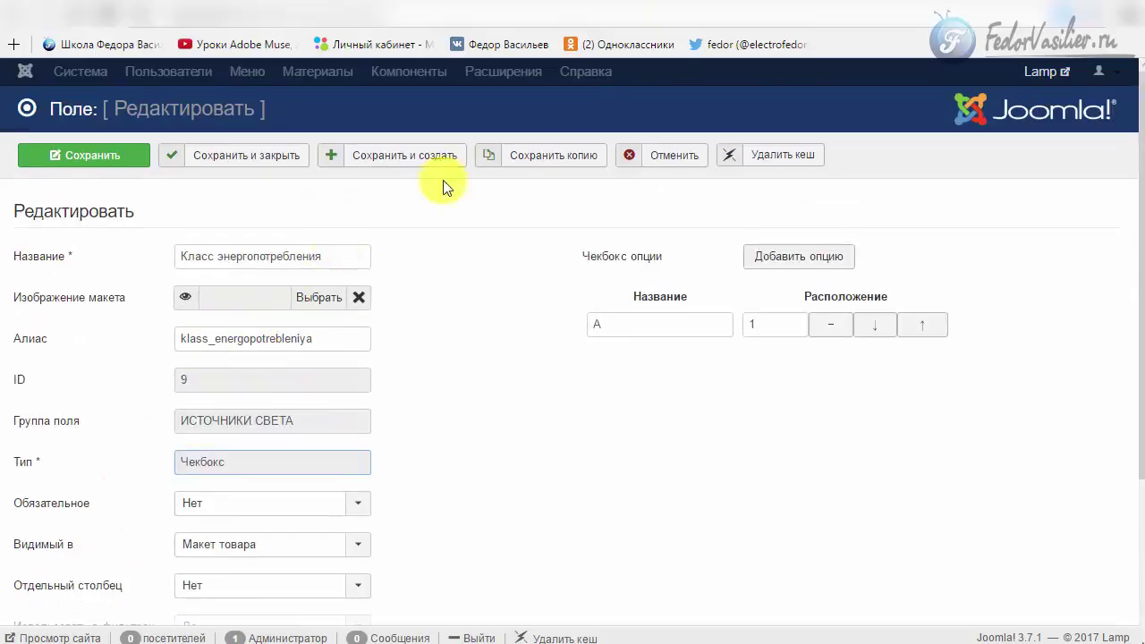
click(647, 165)
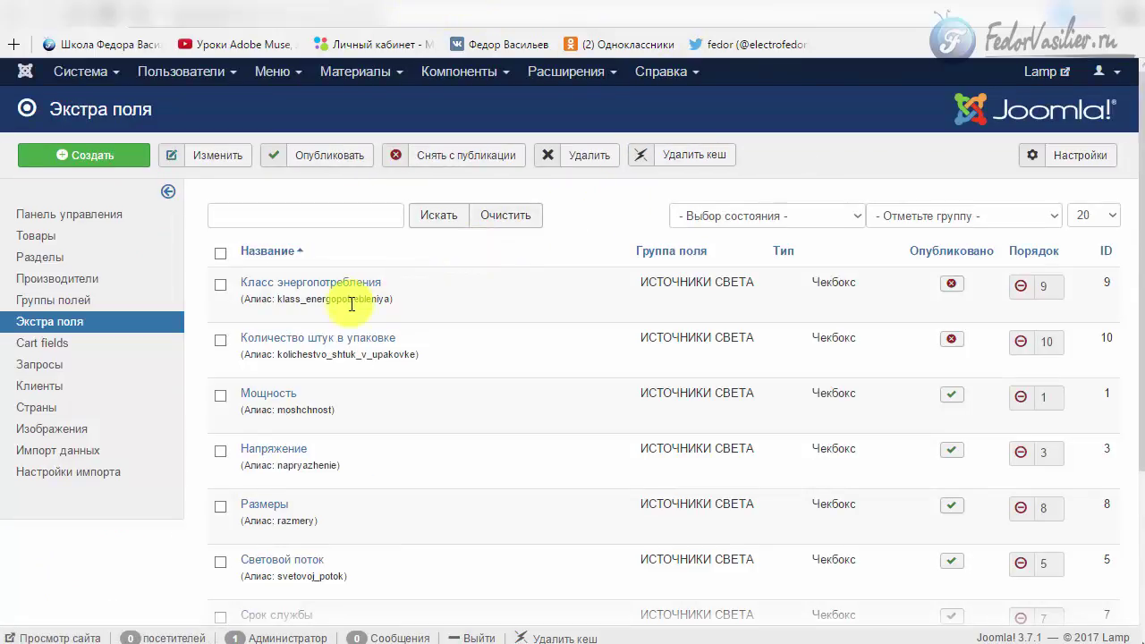
Open the first Светодиодная лампа product's Атрибуты товара, try the 5 Вт option under Мощность, clear it, and close the product without saving.
click(26, 235)
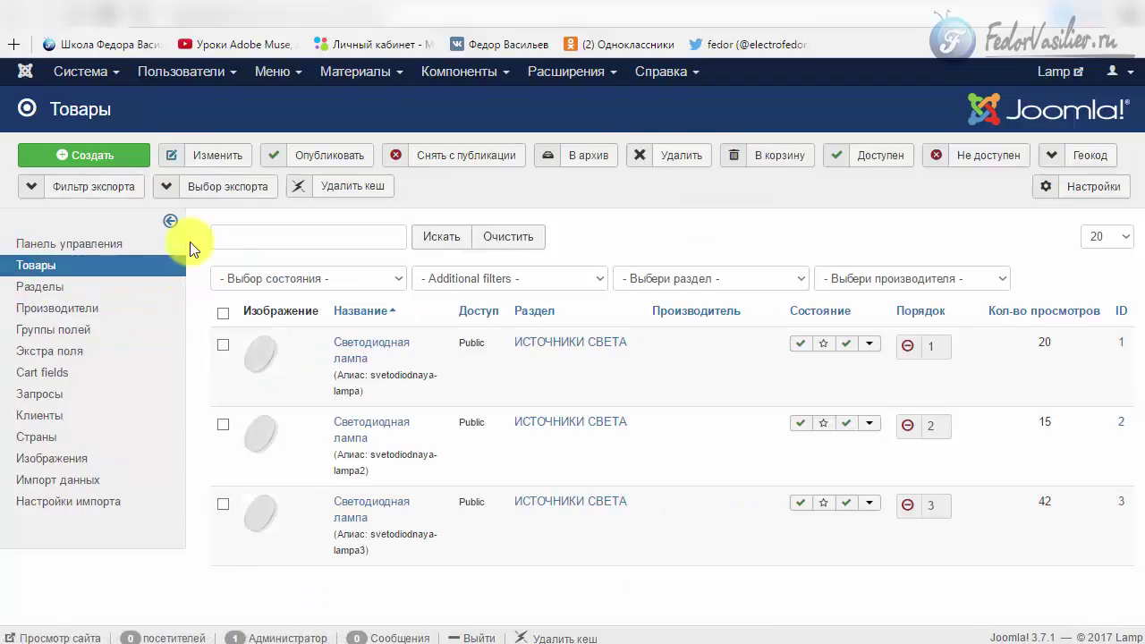
click(371, 356)
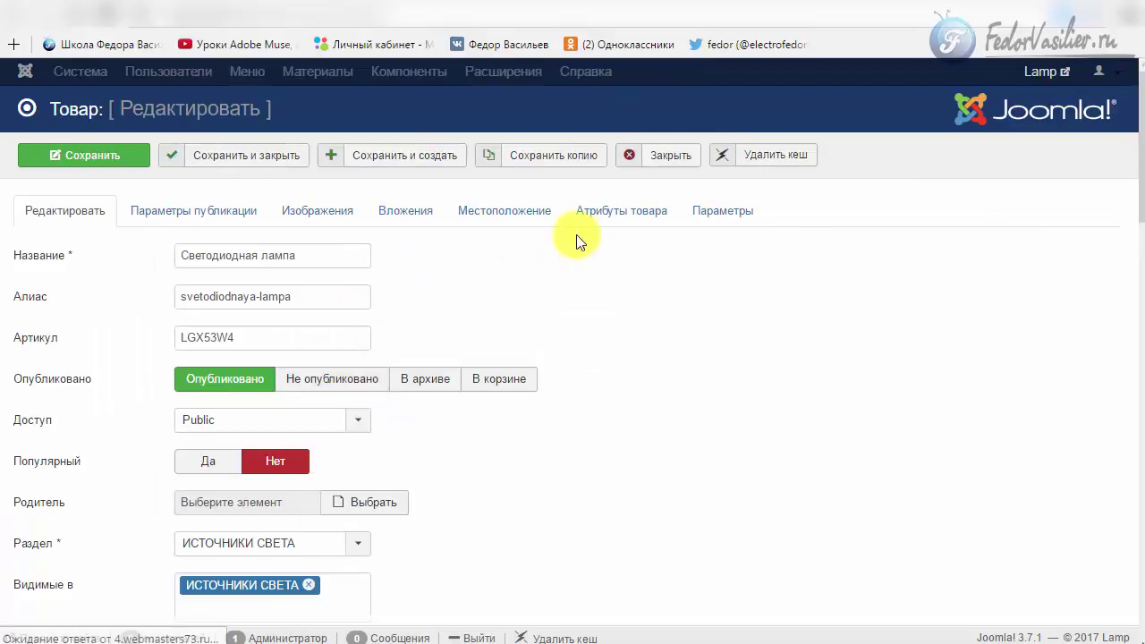
click(636, 210)
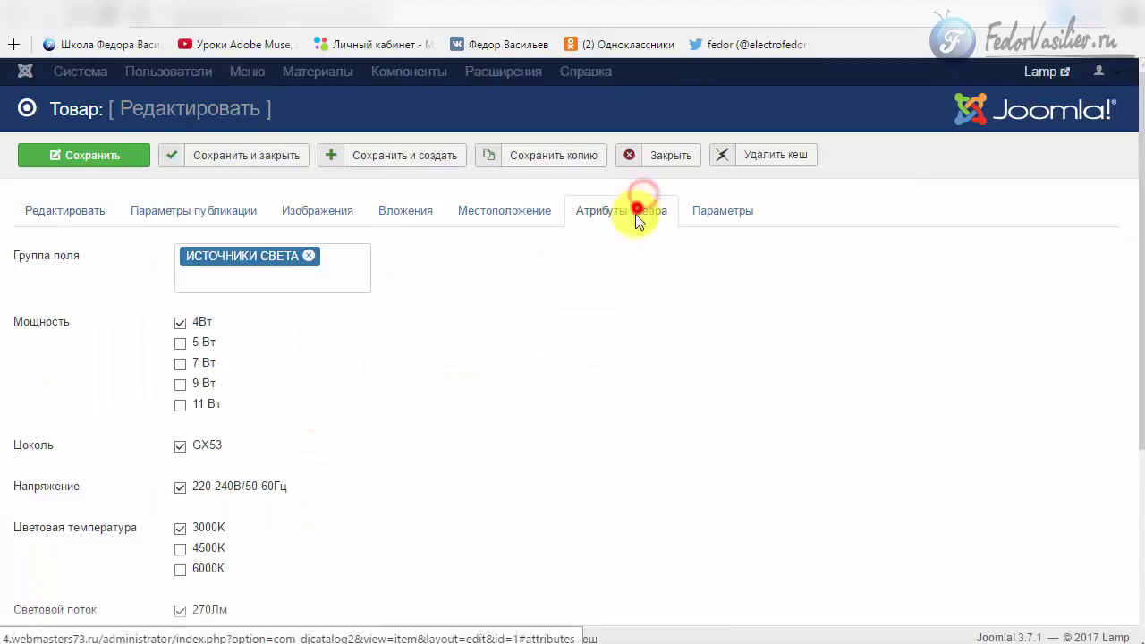
click(181, 345)
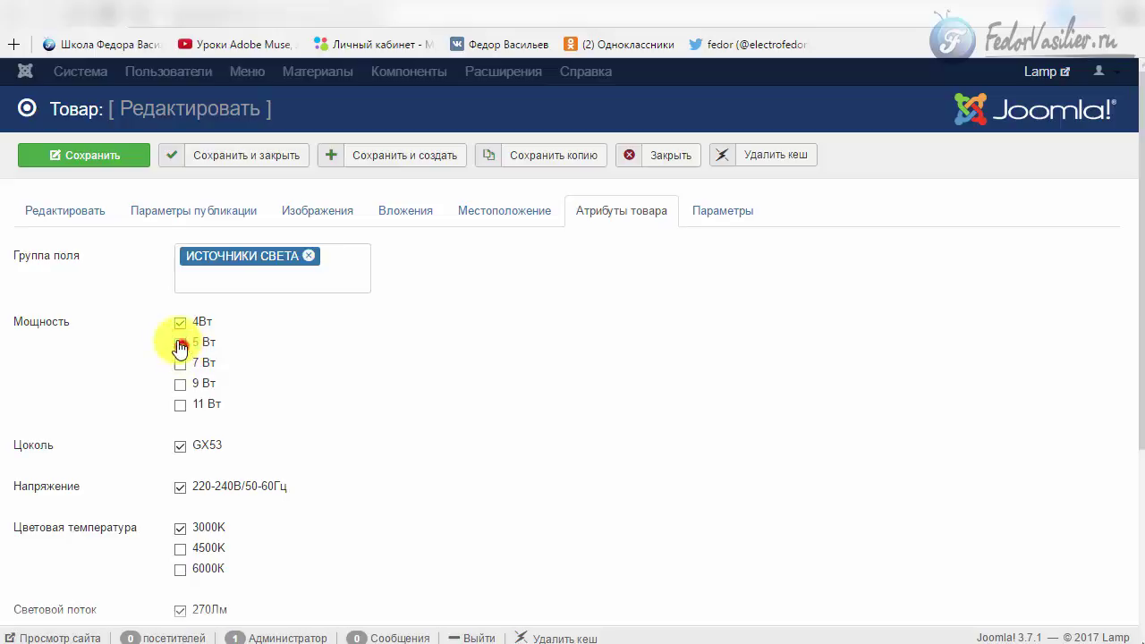
click(181, 345)
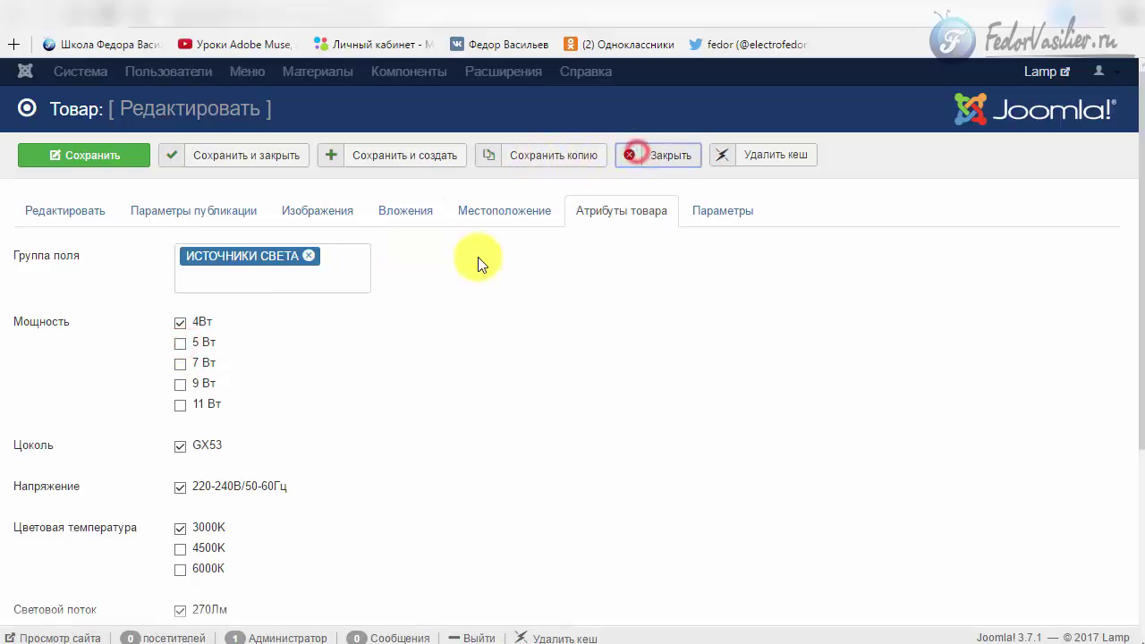
Open the Класс энергопотребления field from DJ-Catalog2's Экстра поля list and review its Название and checkbox option А.
click(474, 75)
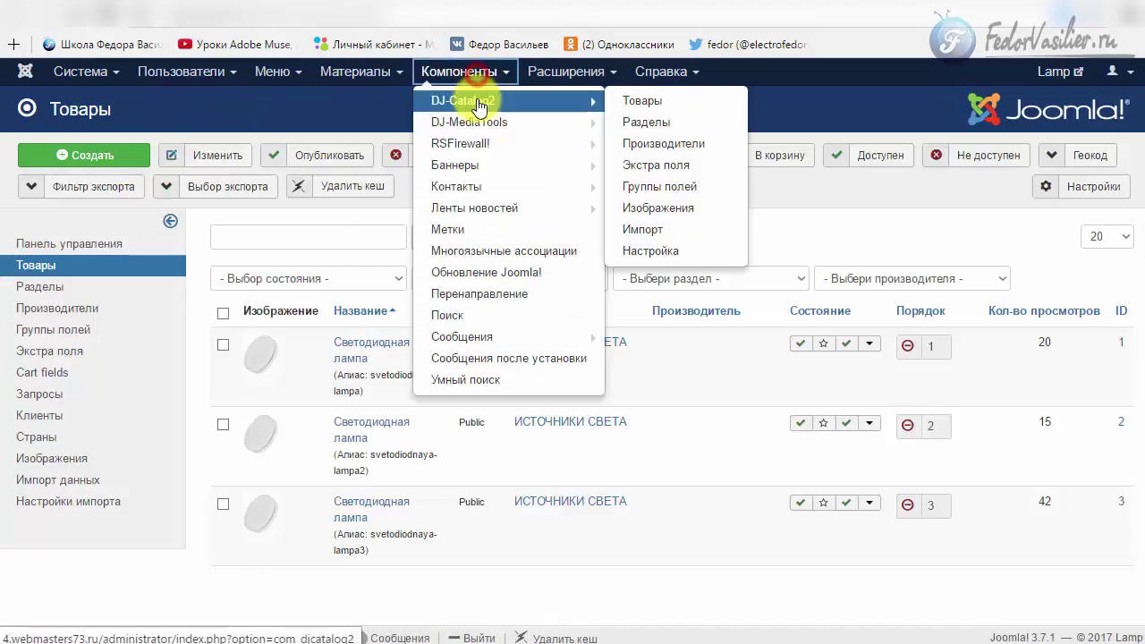
click(478, 101)
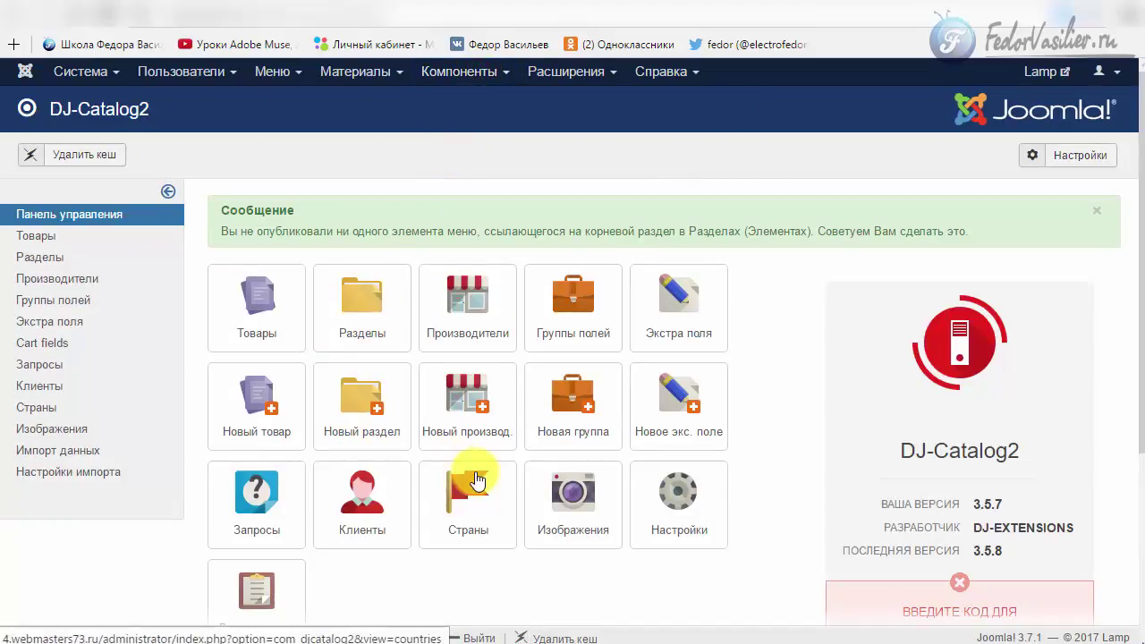
click(706, 301)
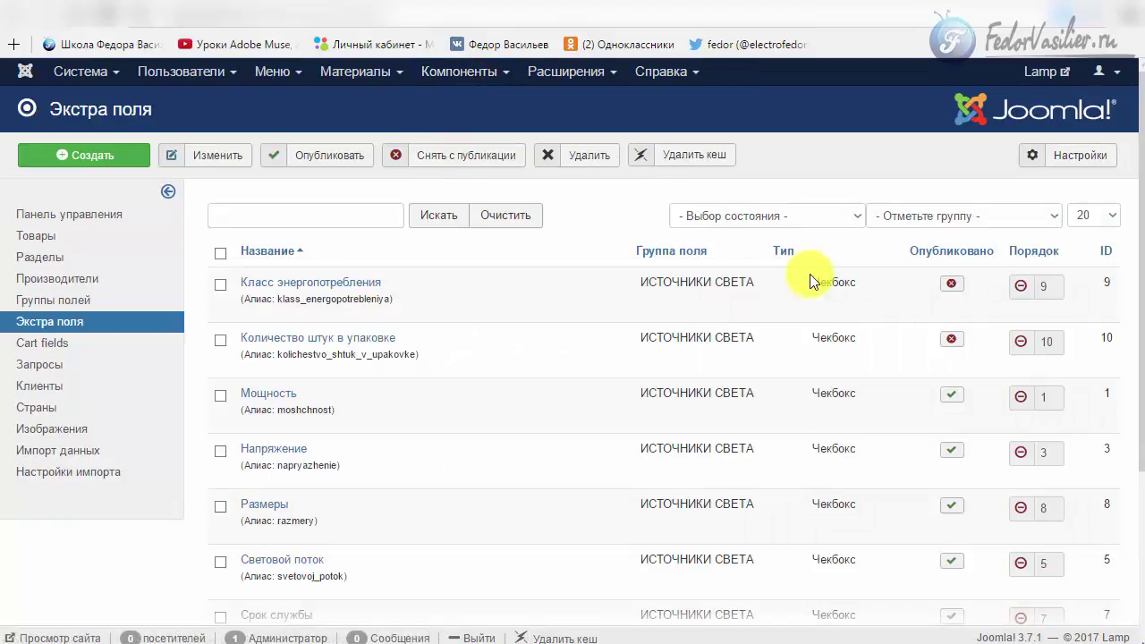
click(277, 283)
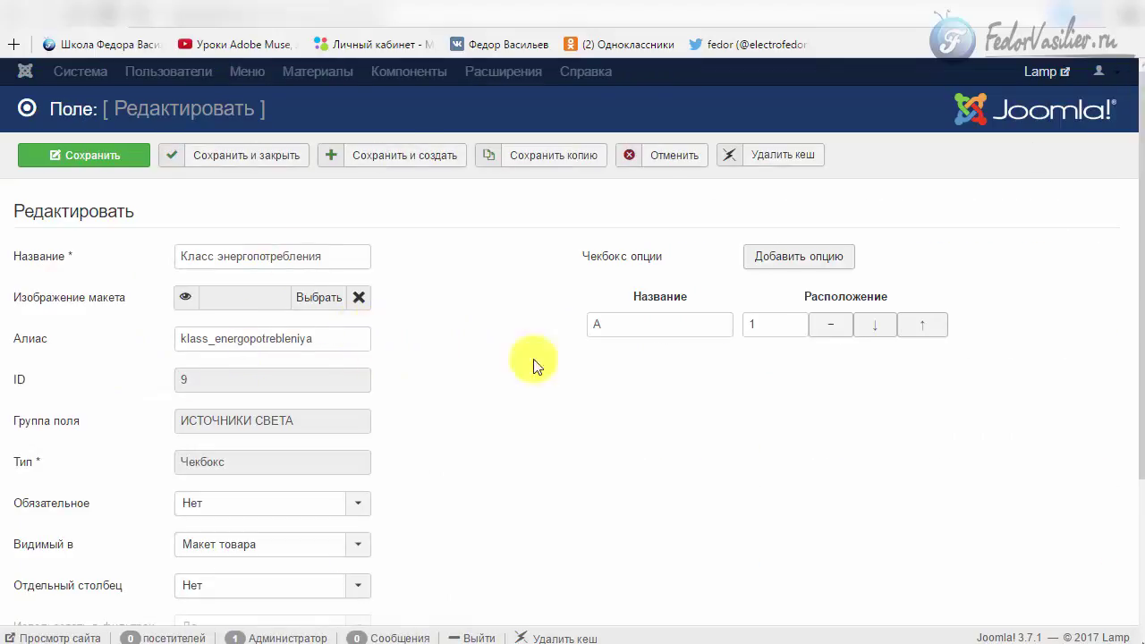
click(638, 325)
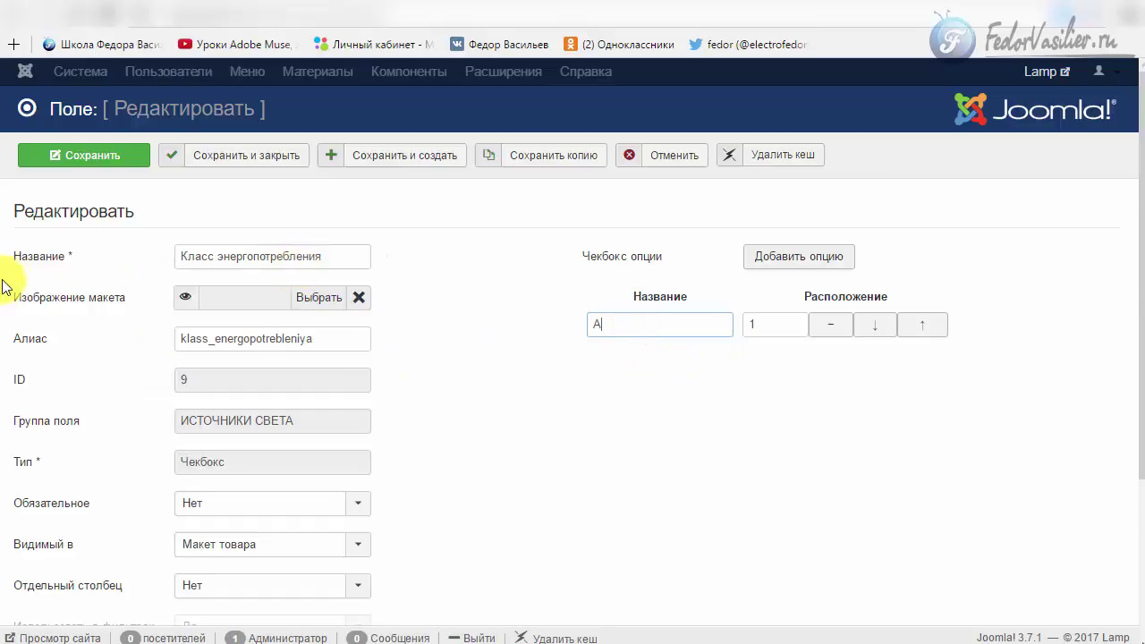
drag(340, 257, 136, 247)
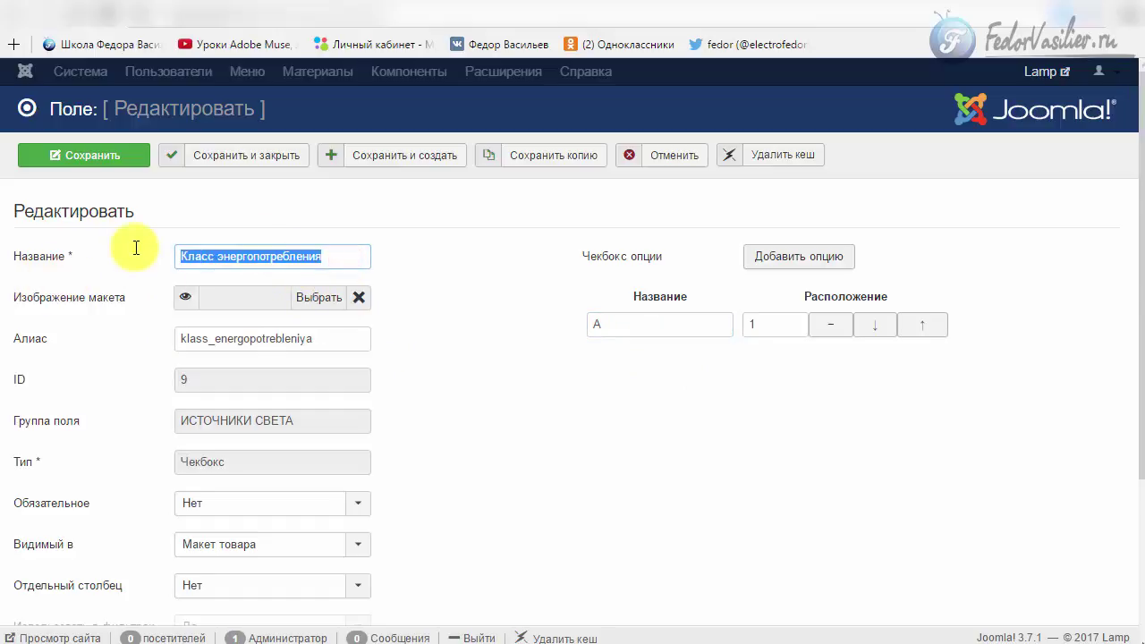
click(582, 280)
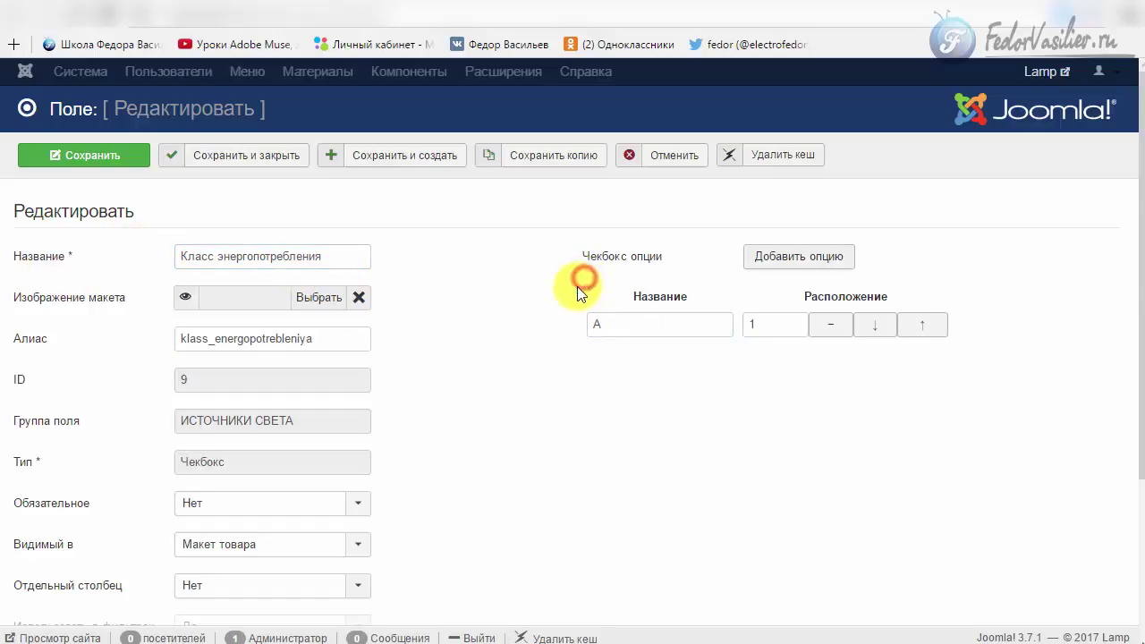
click(609, 322)
Add four blank checkbox options to the Класс энергопотребления field below option А.
click(786, 265)
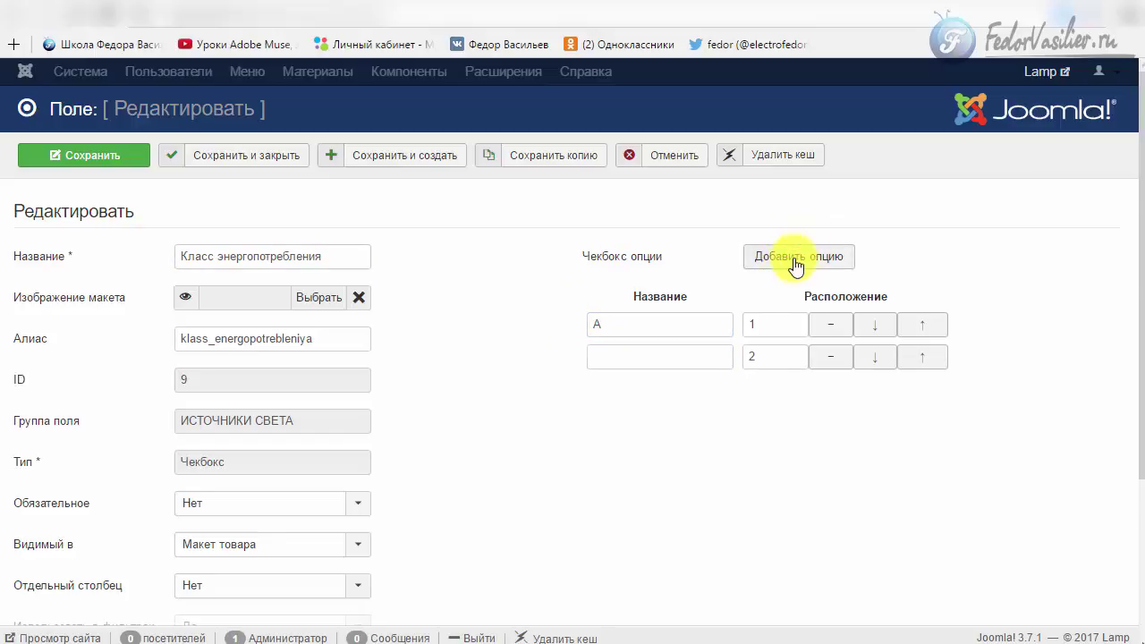
click(795, 261)
click(795, 261)
click(795, 261)
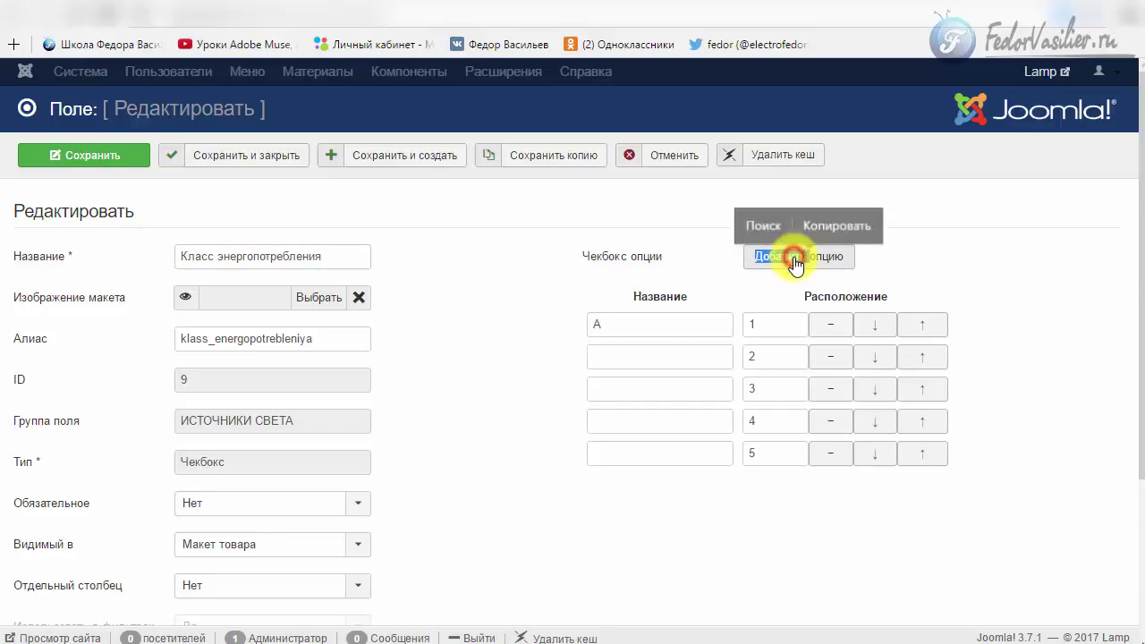
Remove the four blank checkbox options from the Класс энергопотребления field, keeping only option А.
click(817, 449)
click(817, 418)
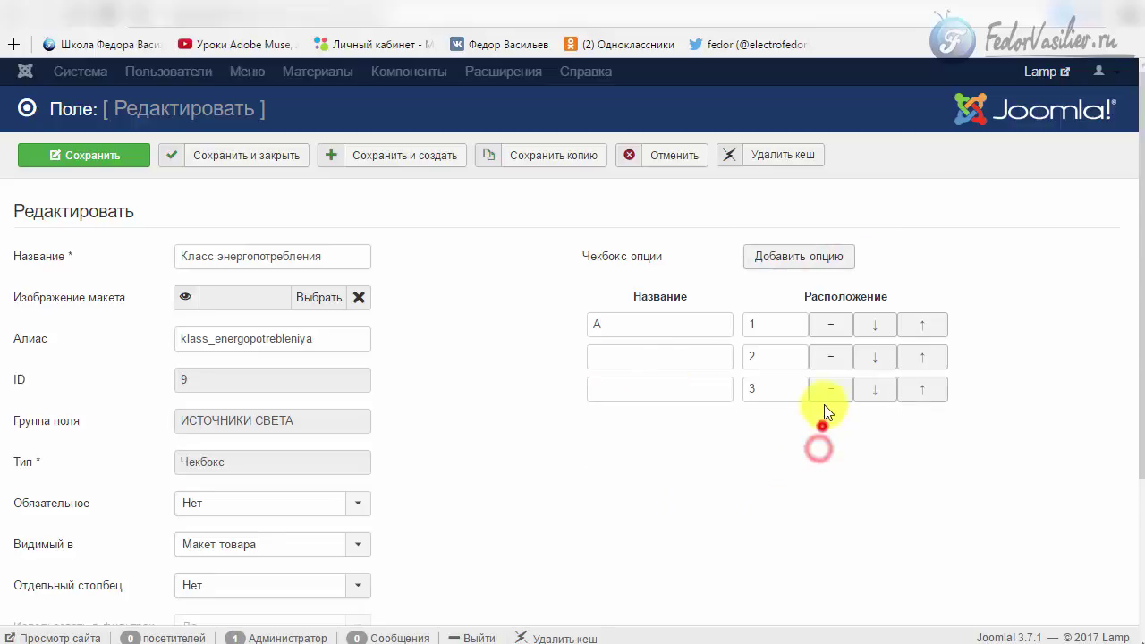
click(823, 394)
click(830, 357)
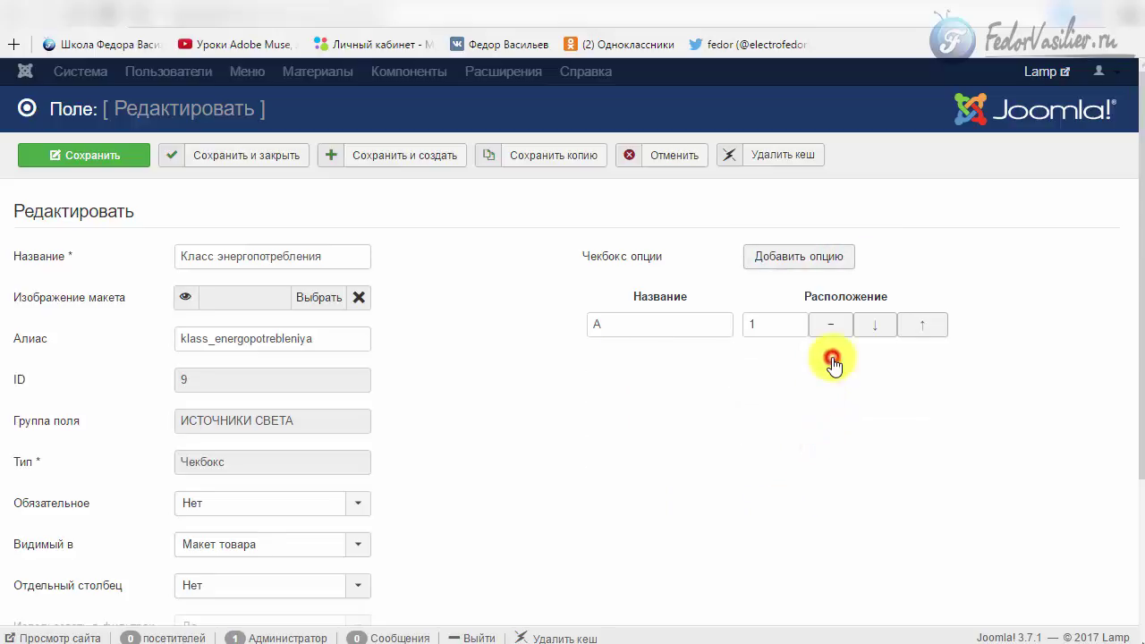
click(634, 330)
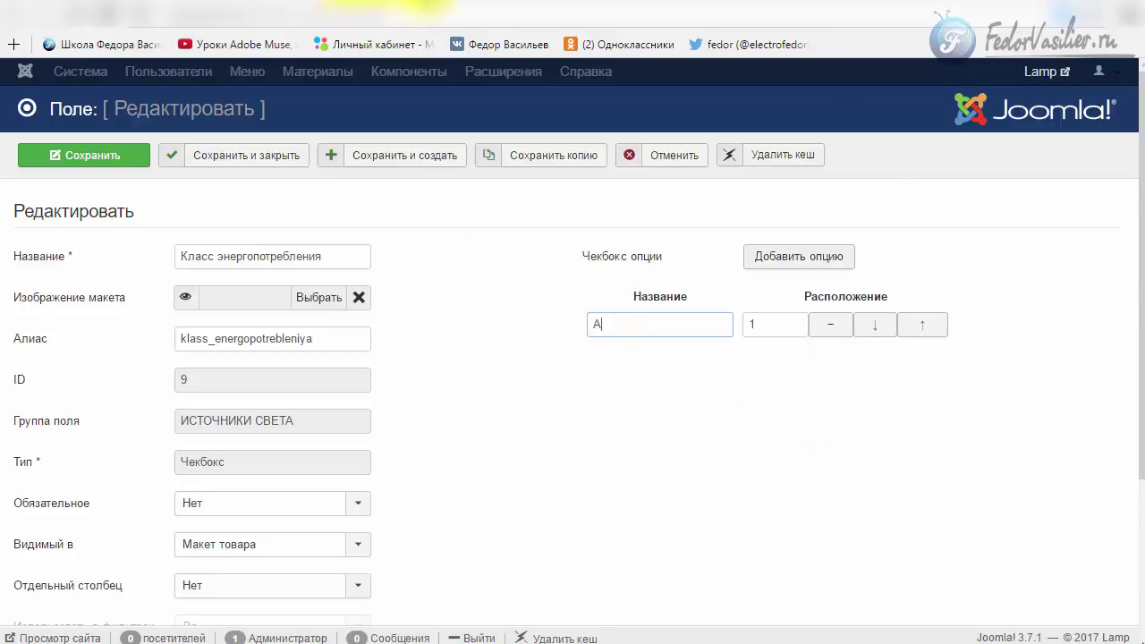
Switch to the shop page and open the details of the 7 Вт Светодиодная лампа priced 140,00 РУБ.
click(424, 8)
scroll(455, 268, down, 3)
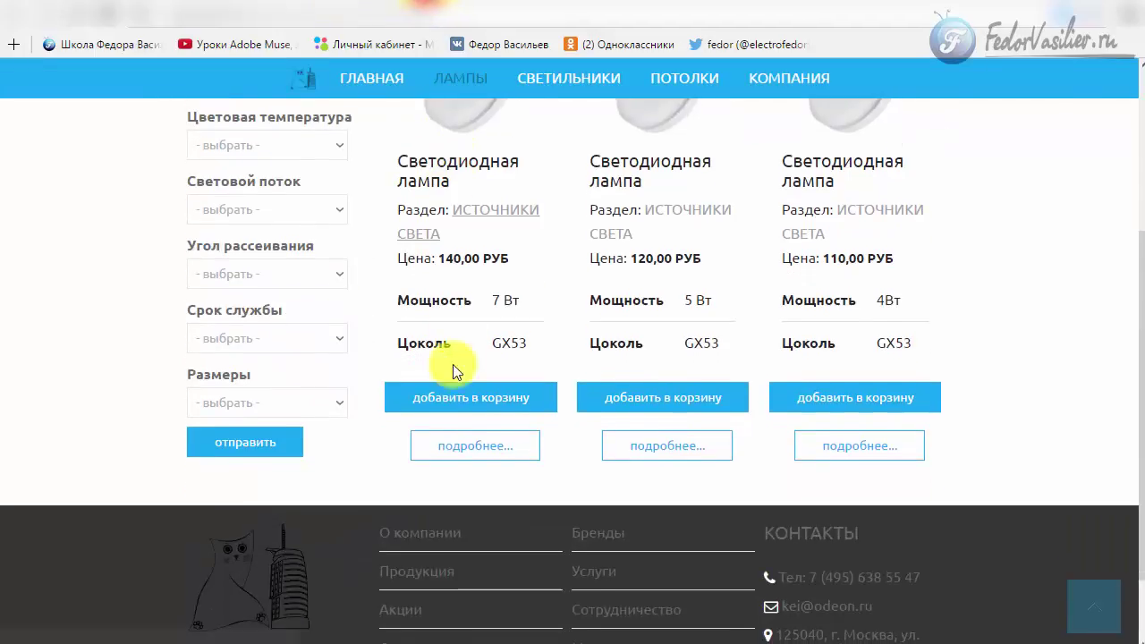
click(431, 447)
click(733, 396)
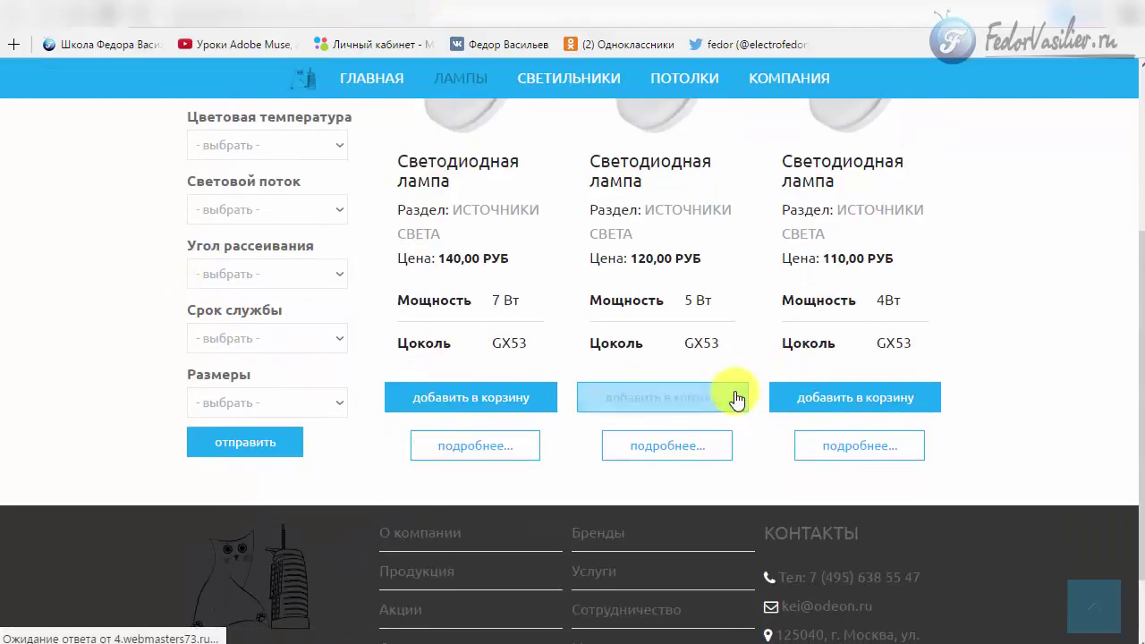
click(528, 440)
scroll(525, 427, down, 2)
Examine the lamp's Мощность, Цоколь, Напряжение and Цветовая температура in its characteristics table.
drag(751, 289, 698, 290)
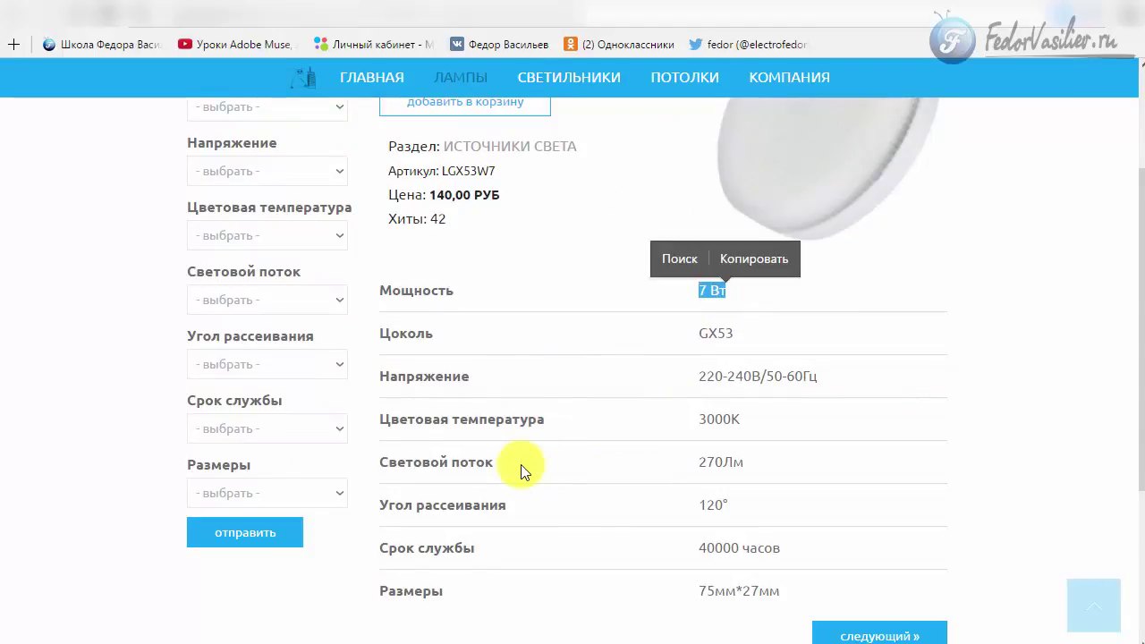
click(717, 322)
drag(743, 331, 697, 333)
drag(810, 383, 713, 376)
drag(759, 420, 706, 420)
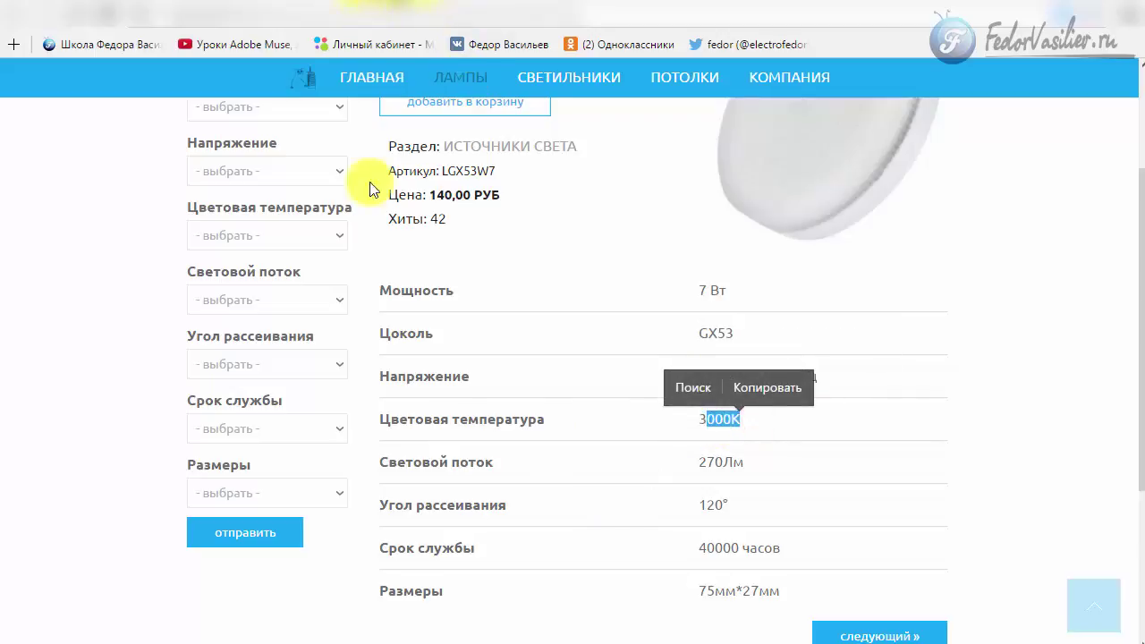
drag(460, 291, 413, 290)
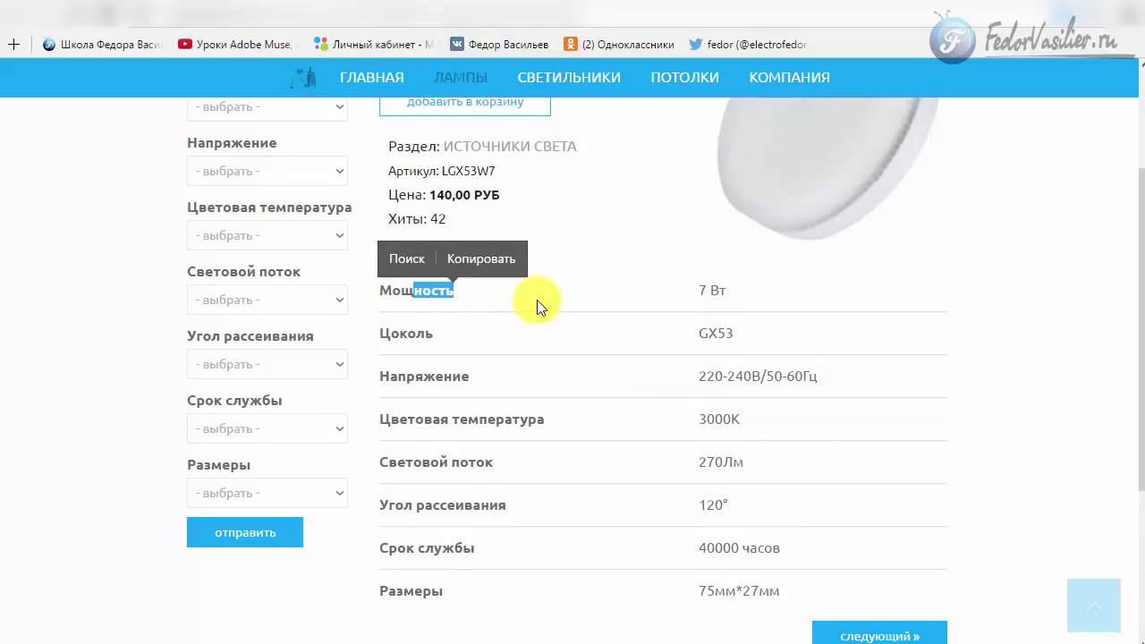
Return to the Класс энергопотребления form, try adding three blank checkbox options, and remove them again.
click(394, 7)
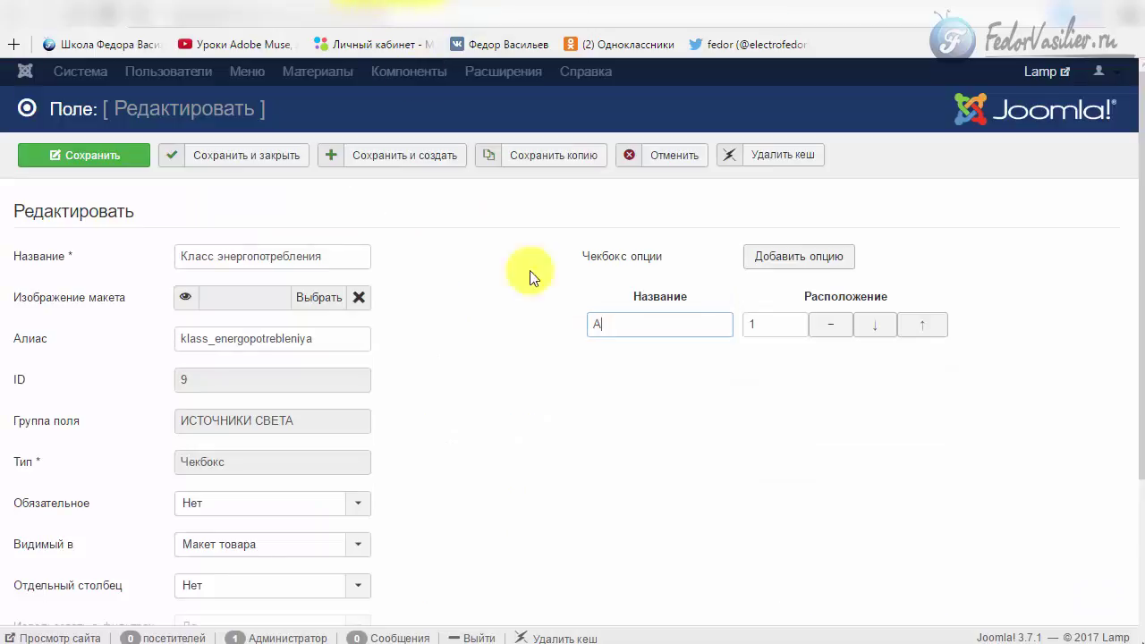
double_click(778, 260)
click(778, 260)
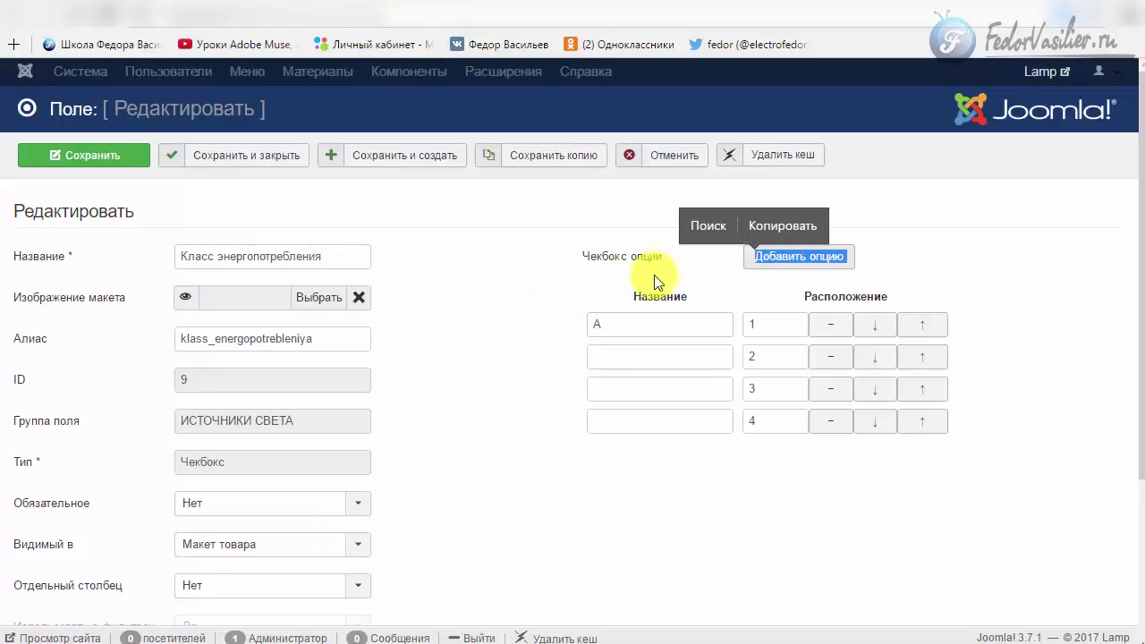
click(831, 427)
click(831, 390)
click(831, 358)
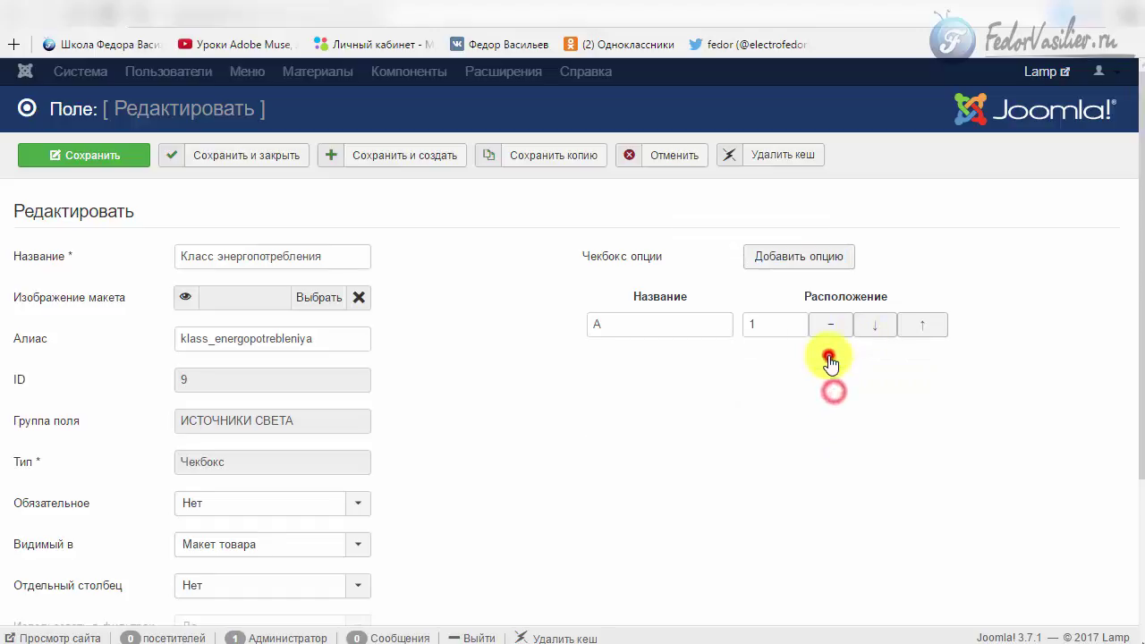
Review the Класс энергопотребления field's Название, the Видимый в choices and the remaining settings down to Опубликовано.
scroll(425, 292, down, 2)
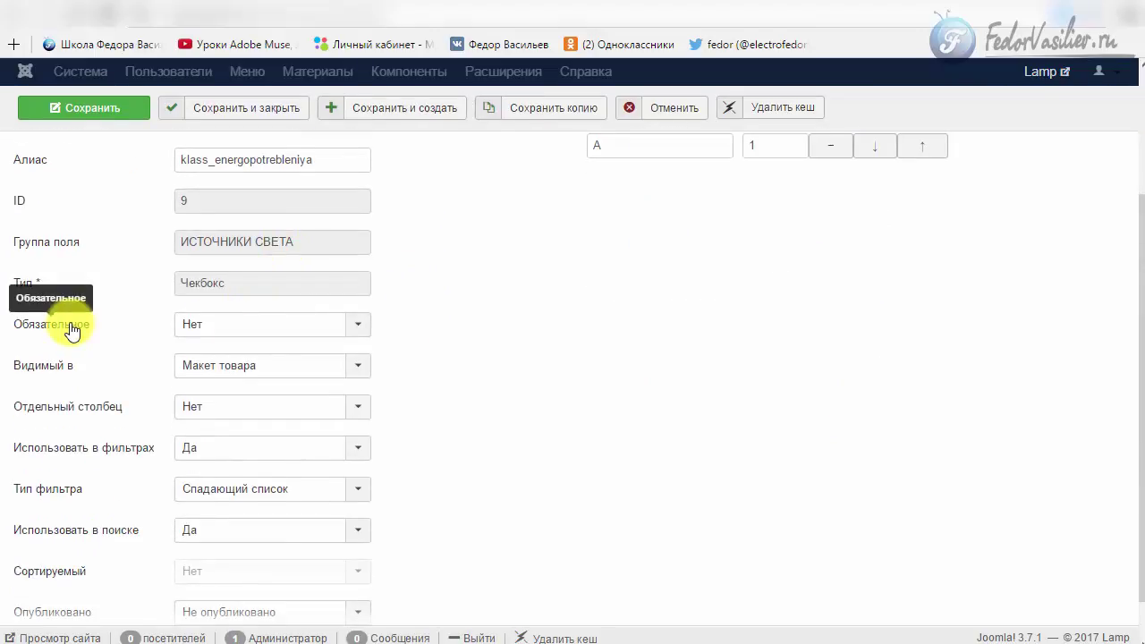
click(347, 374)
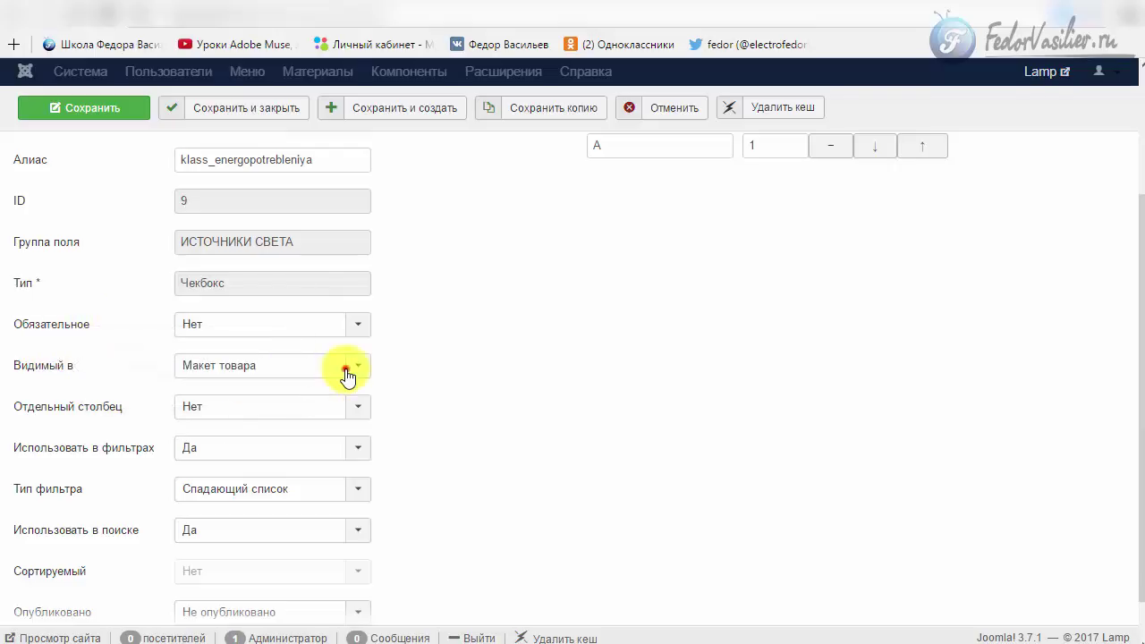
click(346, 374)
scroll(742, 452, down, 1)
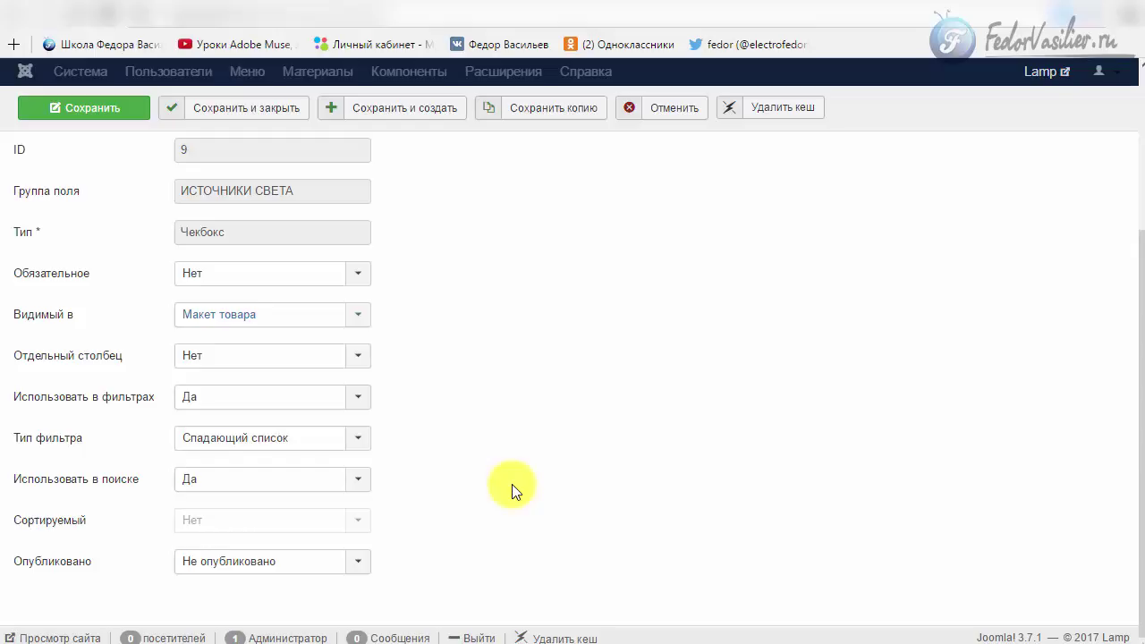
scroll(511, 484, up, 3)
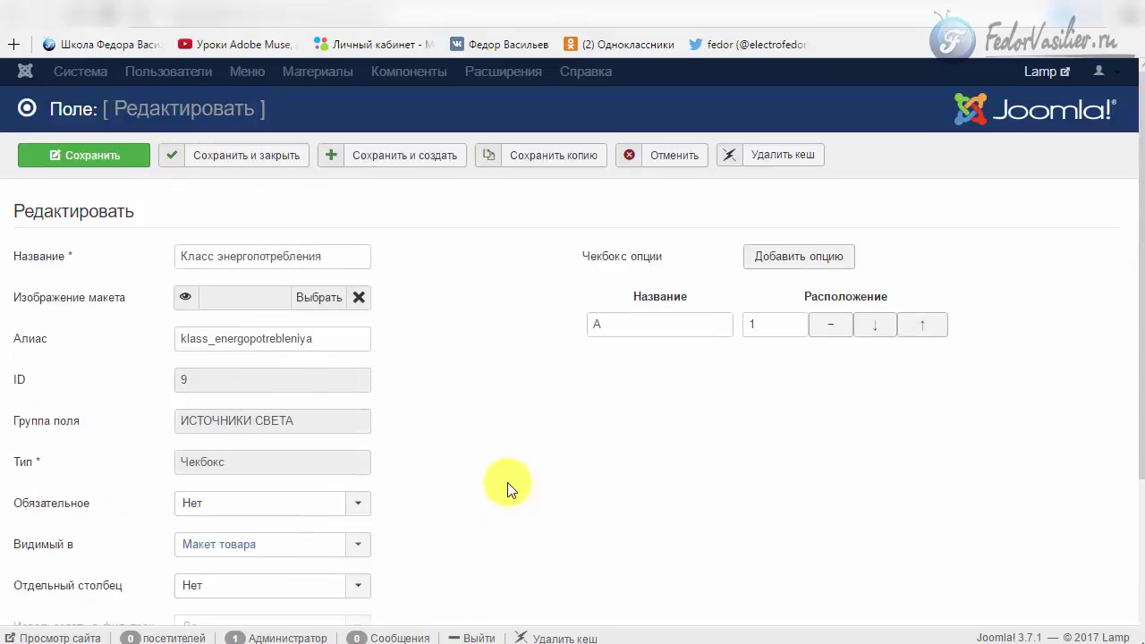
scroll(242, 187, down, 3)
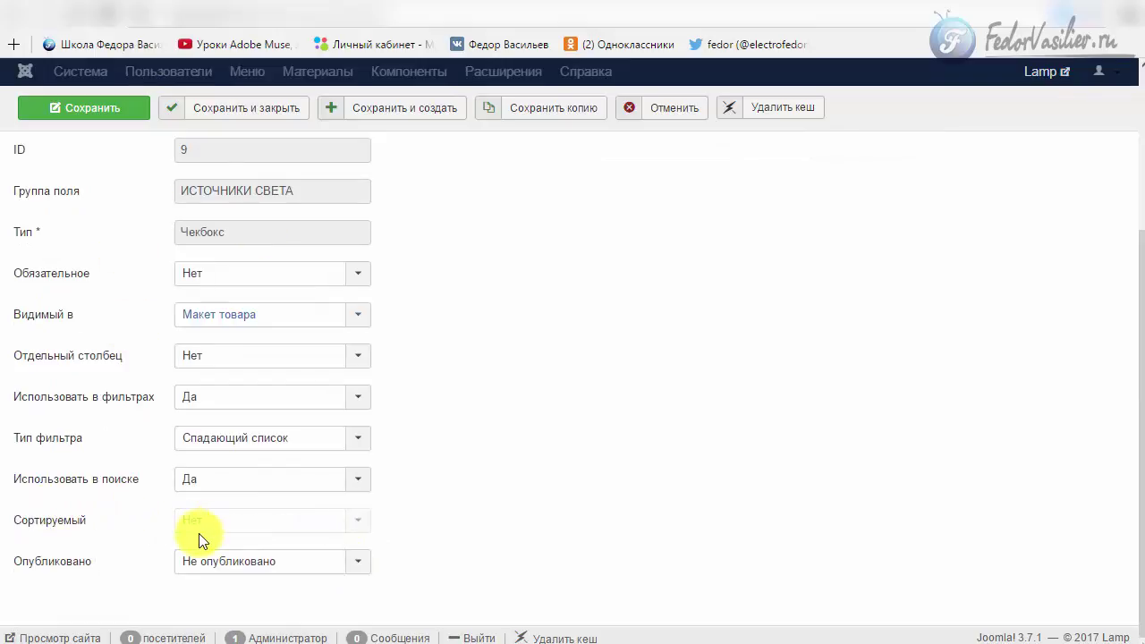
scroll(199, 533, up, 3)
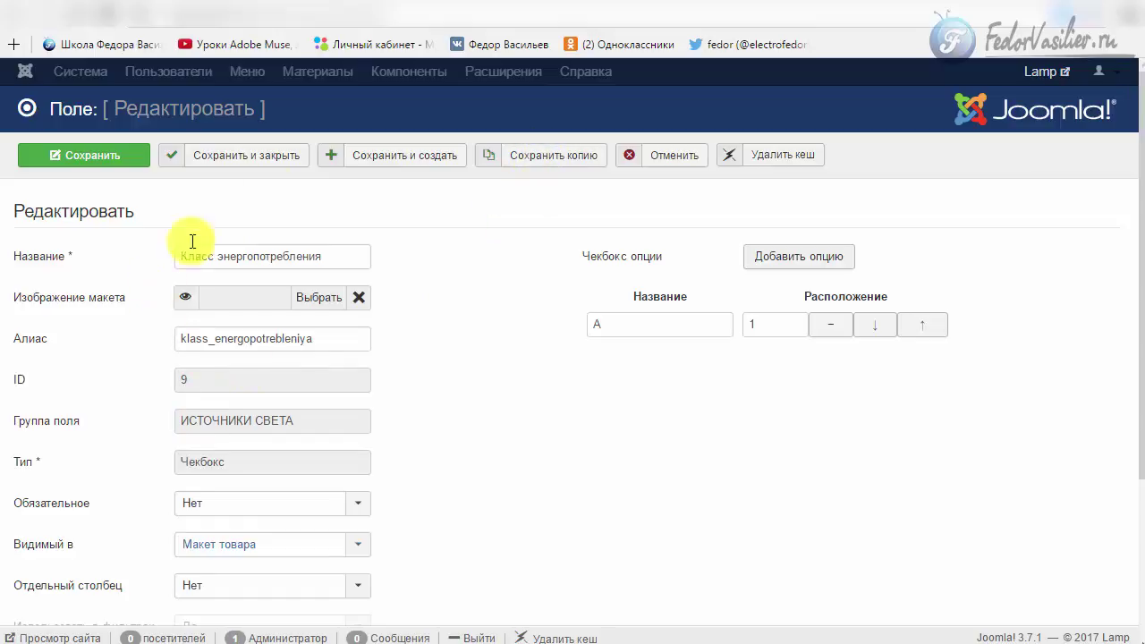
scroll(247, 403, down, 3)
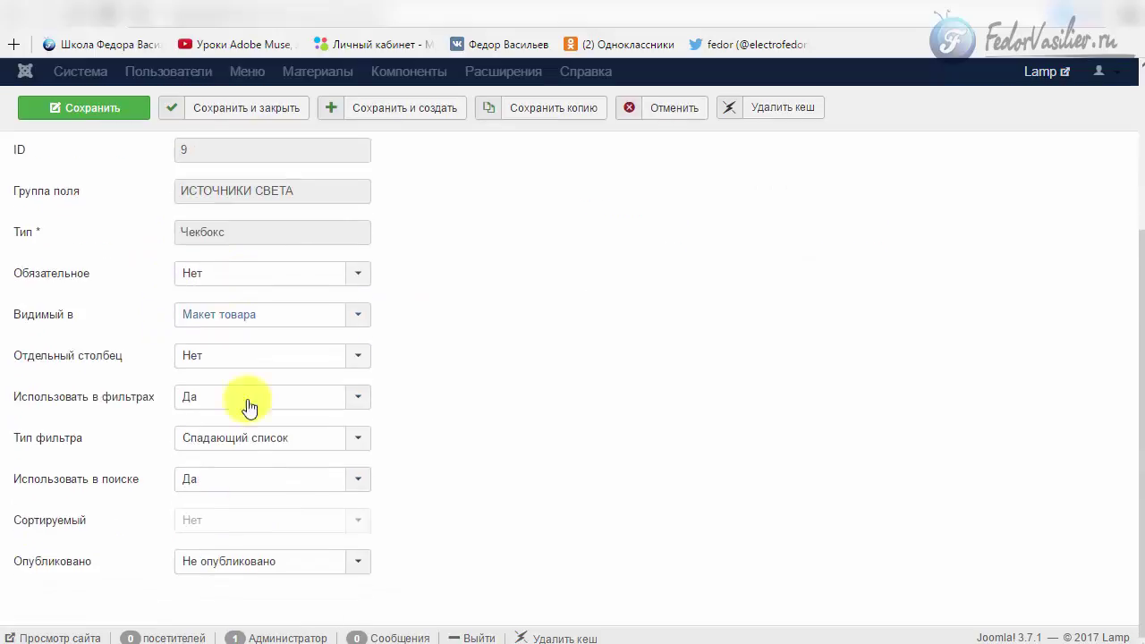
scroll(281, 537, up, 3)
drag(334, 254, 77, 249)
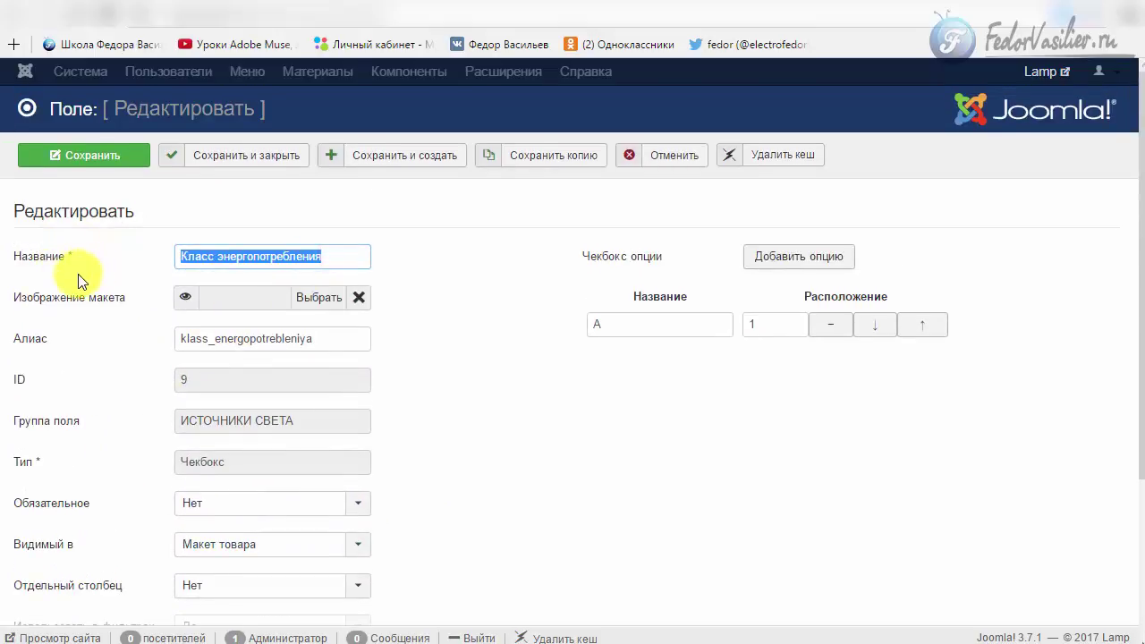
scroll(82, 279, down, 2)
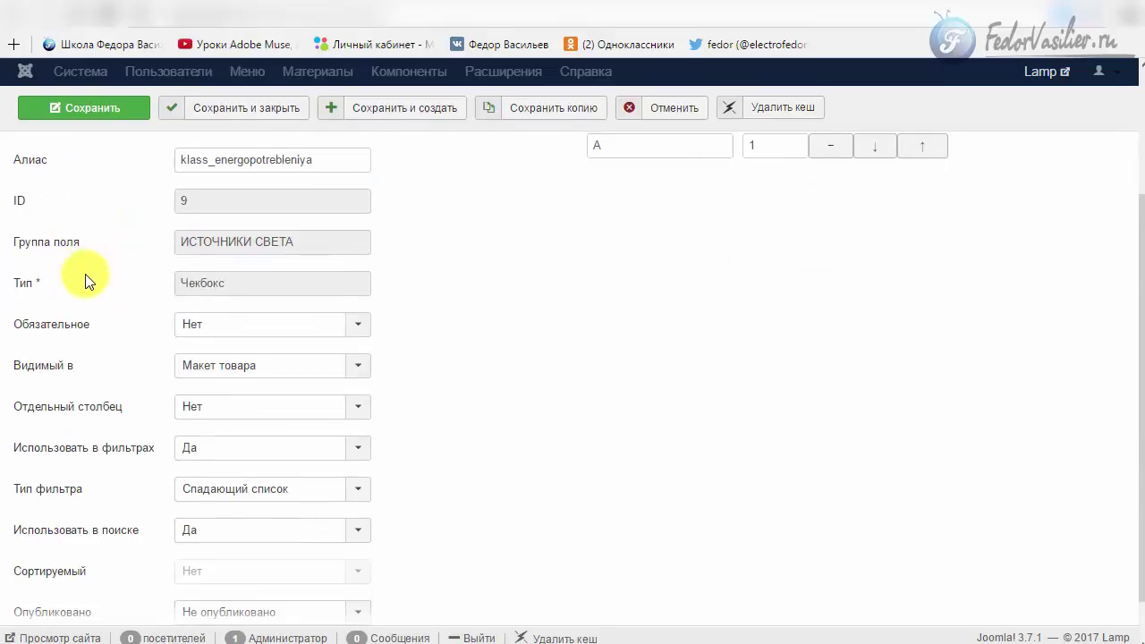
scroll(87, 280, down, 1)
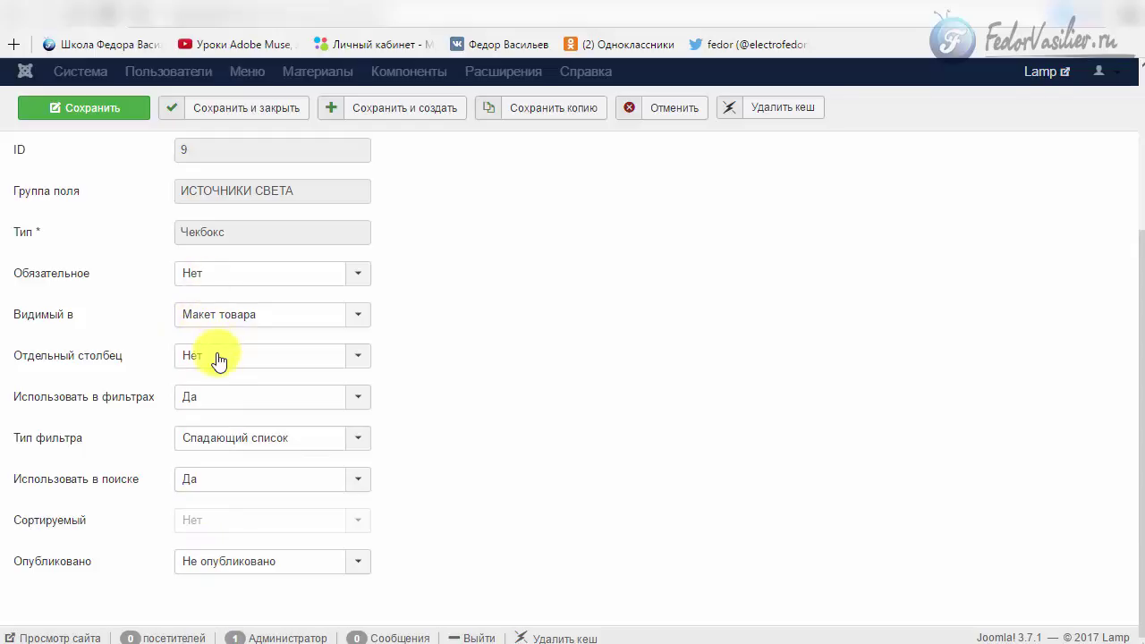
Examine the Отдельный столбец and Использовать в фильтрах settings and the choices available for Тип фильтра.
mouse_move(25, 362)
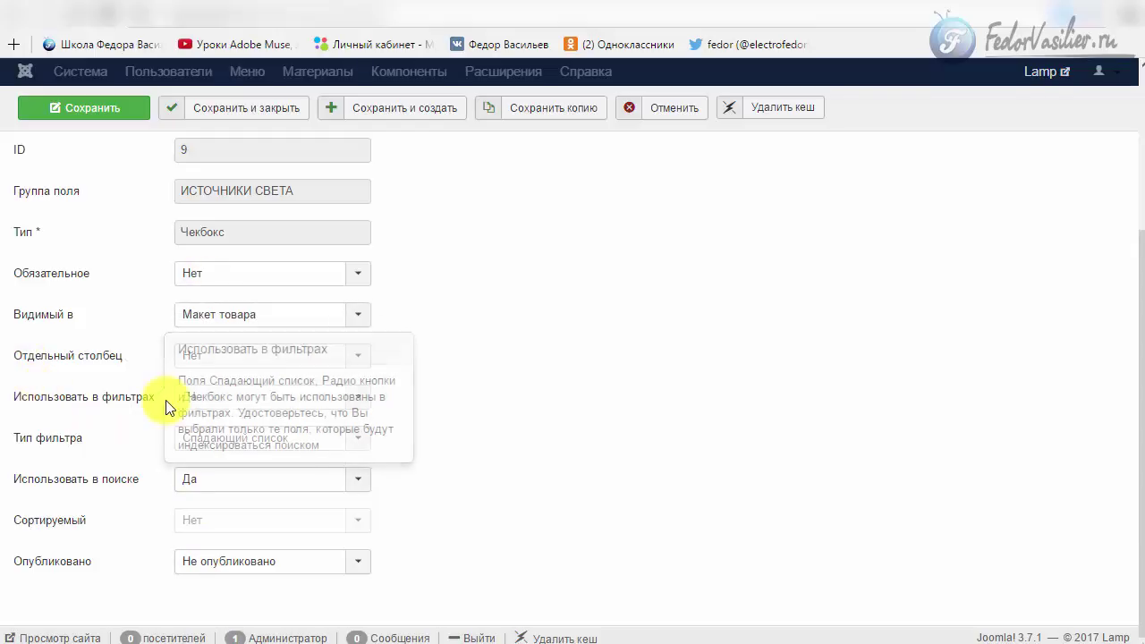
click(253, 408)
click(253, 413)
click(250, 439)
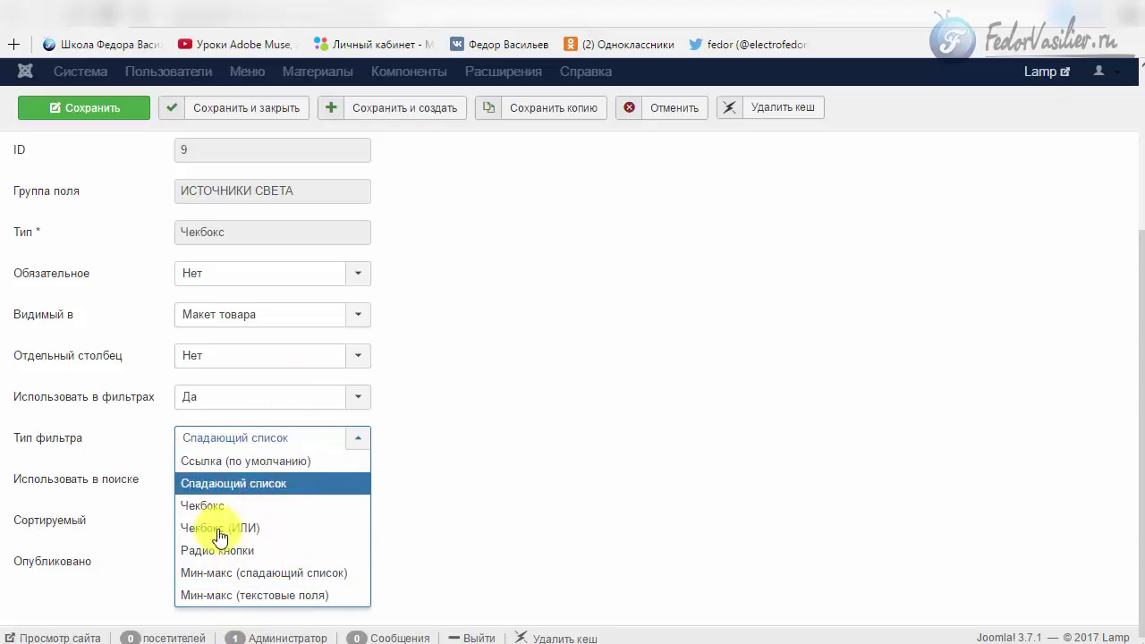
click(496, 439)
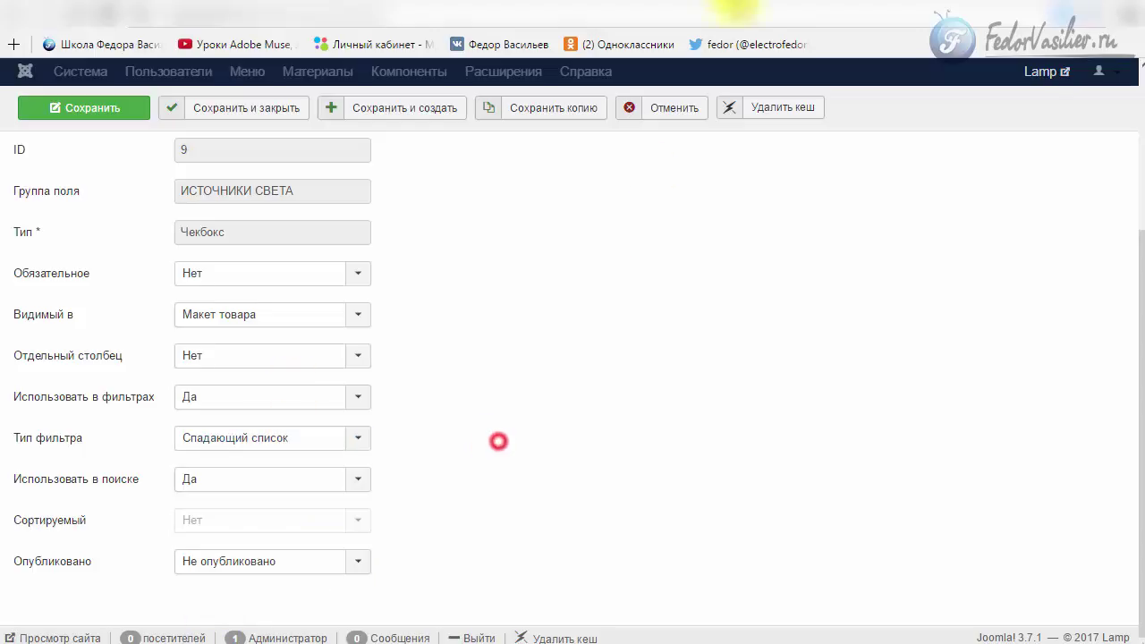
Switch to the lamp's shop page and inspect the drop-down values of the Цветовая температура filter.
click(431, 9)
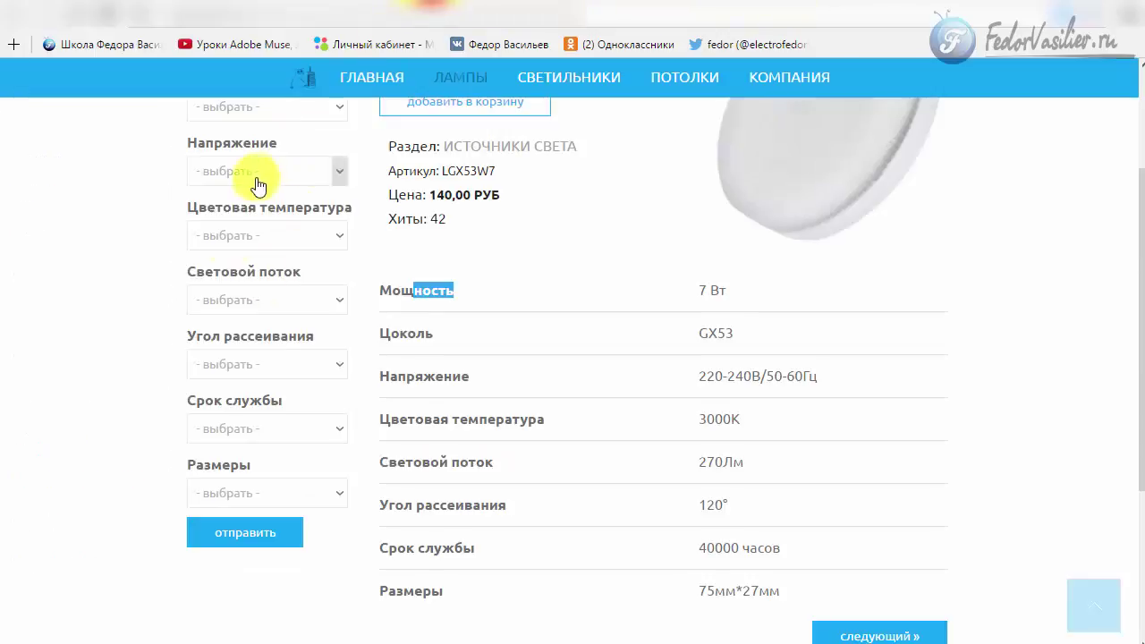
click(246, 235)
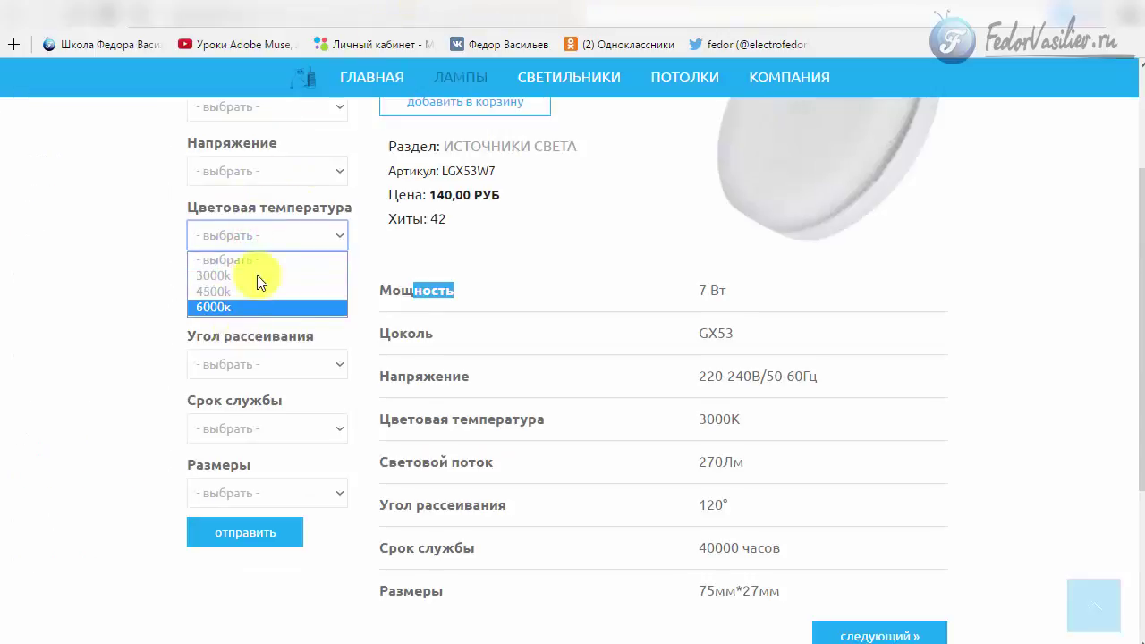
click(277, 243)
click(277, 250)
click(280, 241)
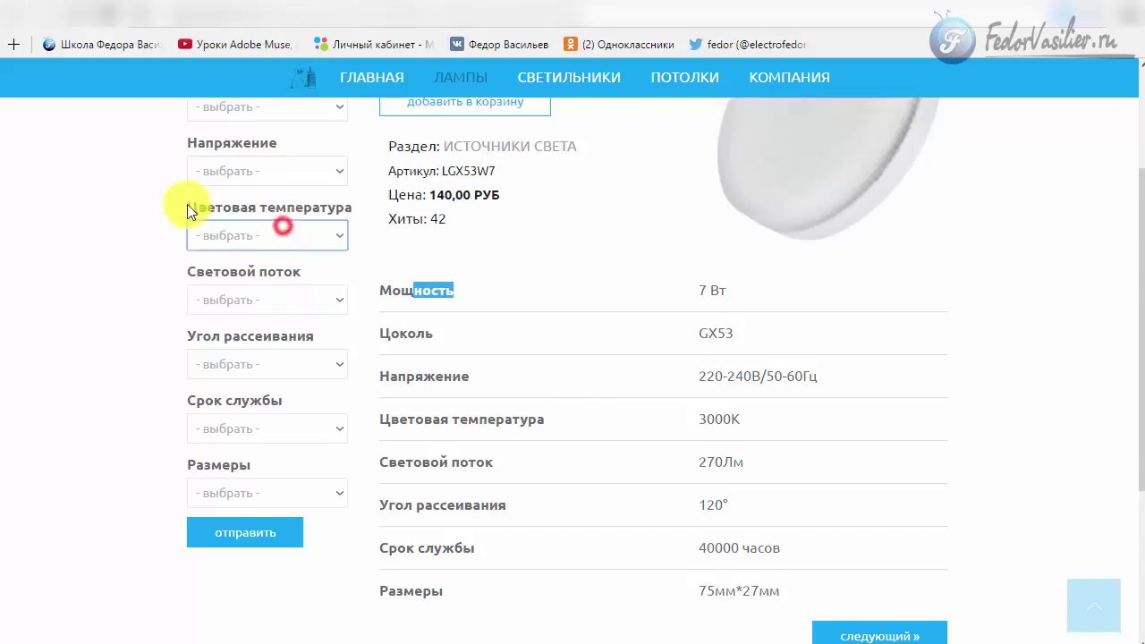
click(281, 231)
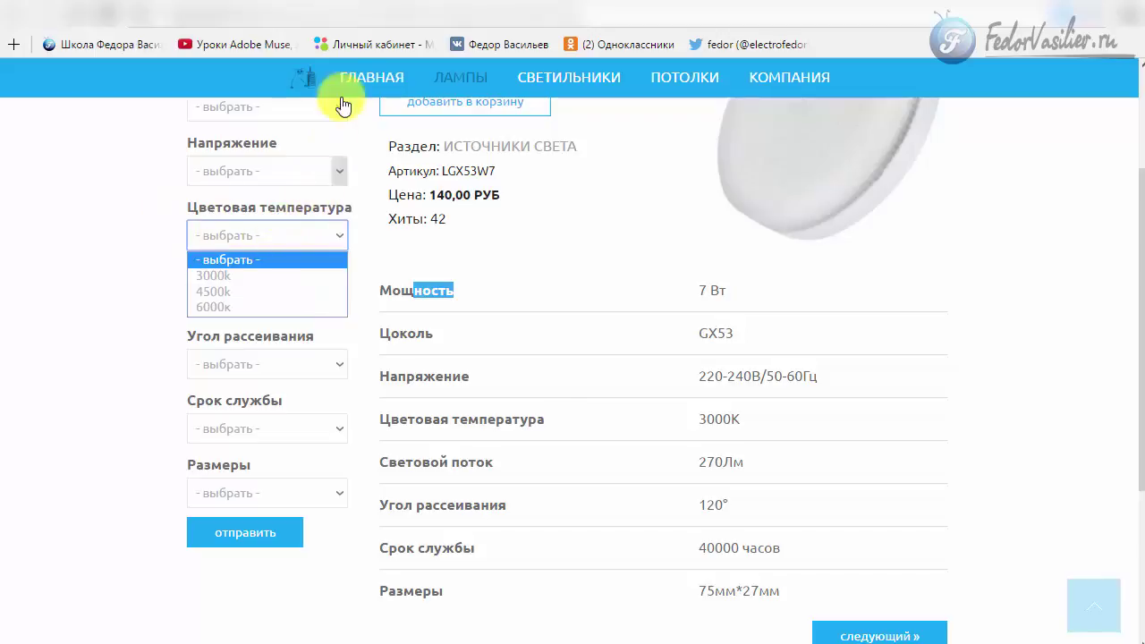
Return to the Класс энергопотребления form, review the Тип фильтра choices again, and close the field without saving.
click(358, 9)
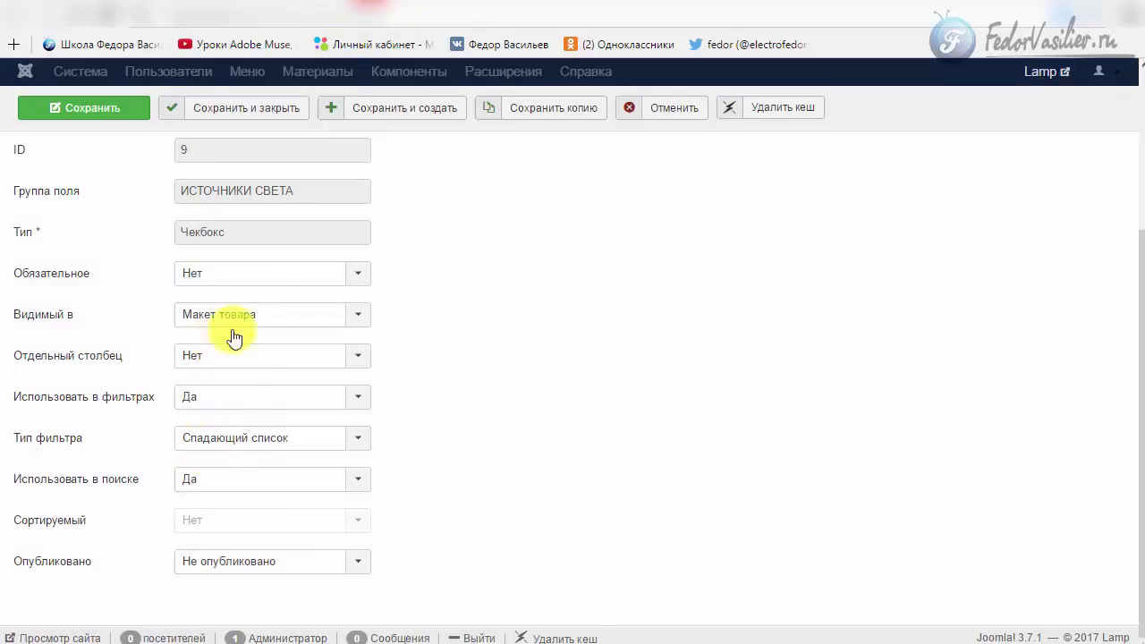
click(277, 447)
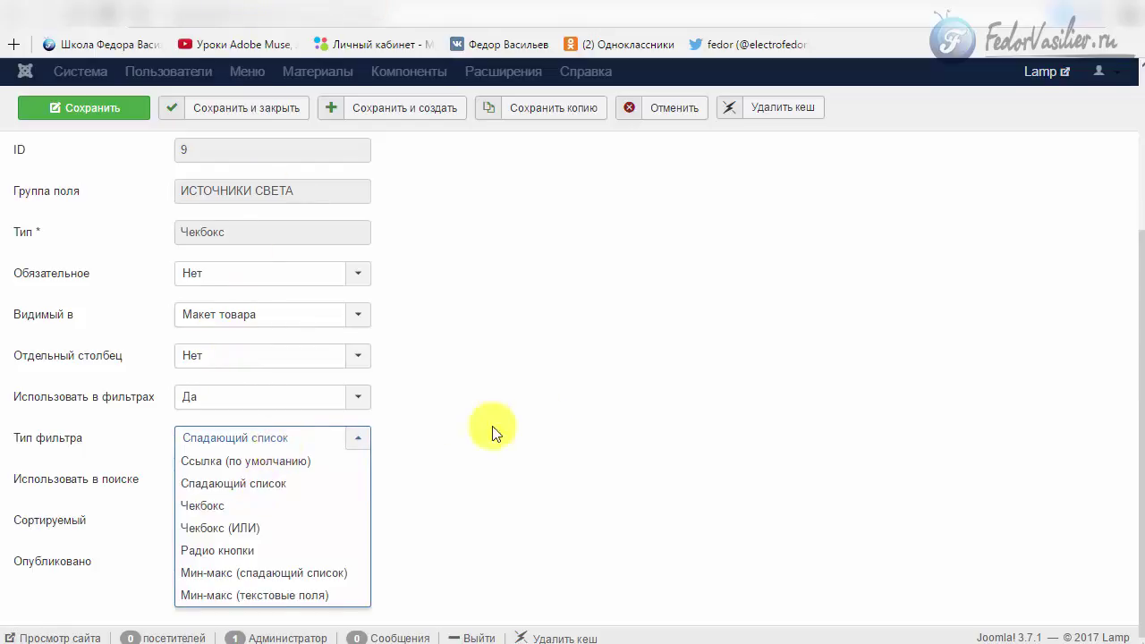
click(543, 422)
scroll(588, 457, up, 3)
click(642, 154)
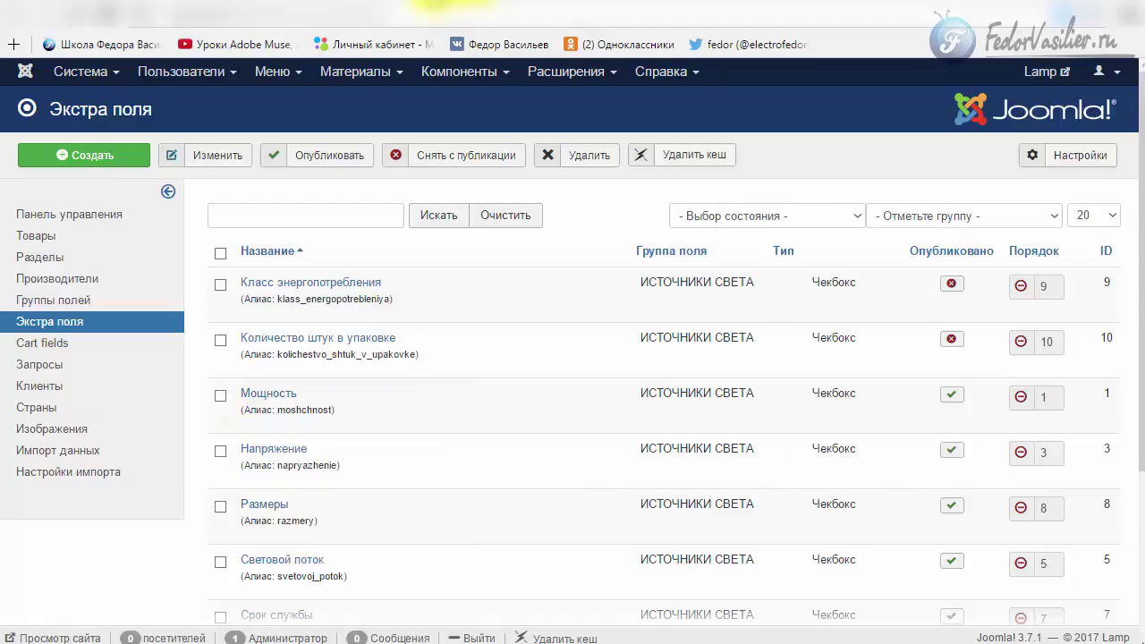
Check the Мощность filter on the shop page, and open the Мощность field from the Экстра поля list.
key(ctrl+Tab)
scroll(268, 289, up, 2)
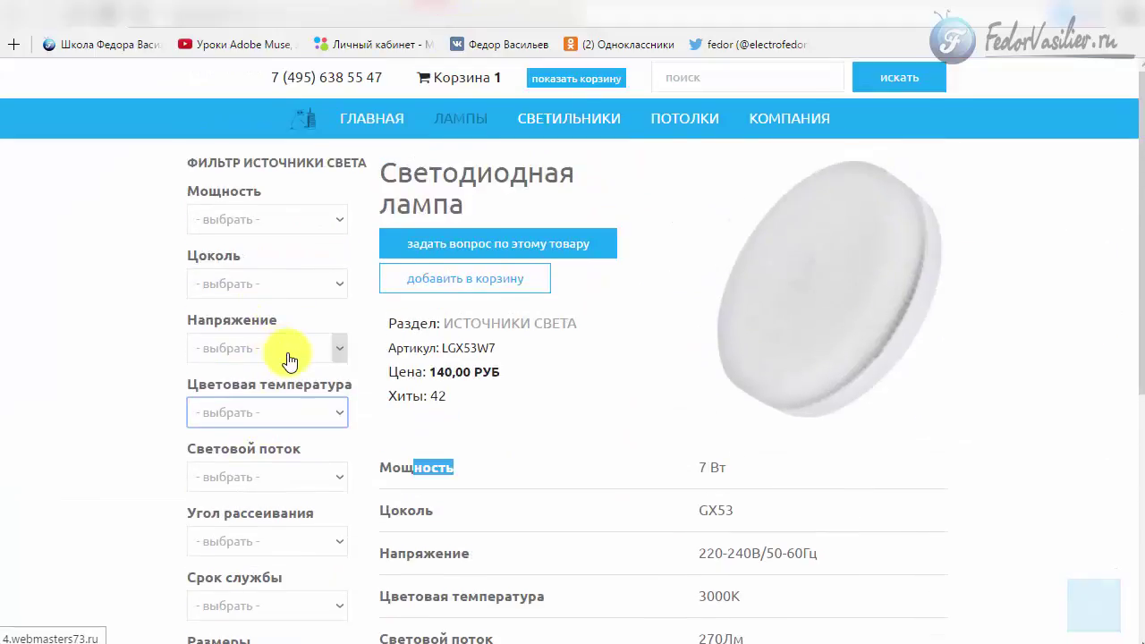
click(231, 225)
click(231, 226)
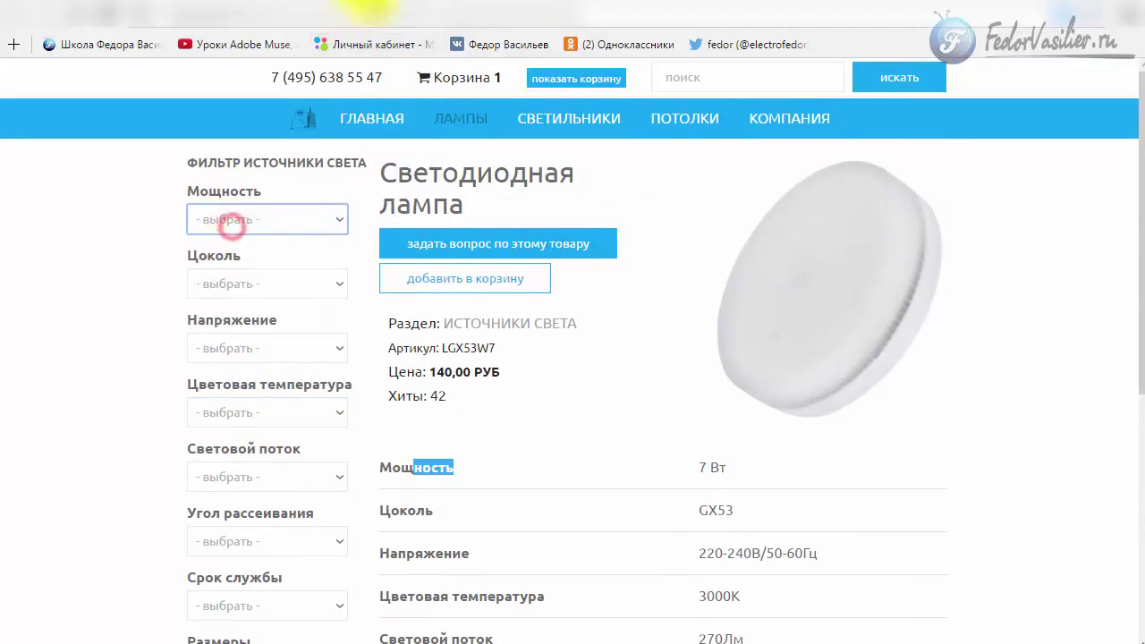
key(ctrl+Tab)
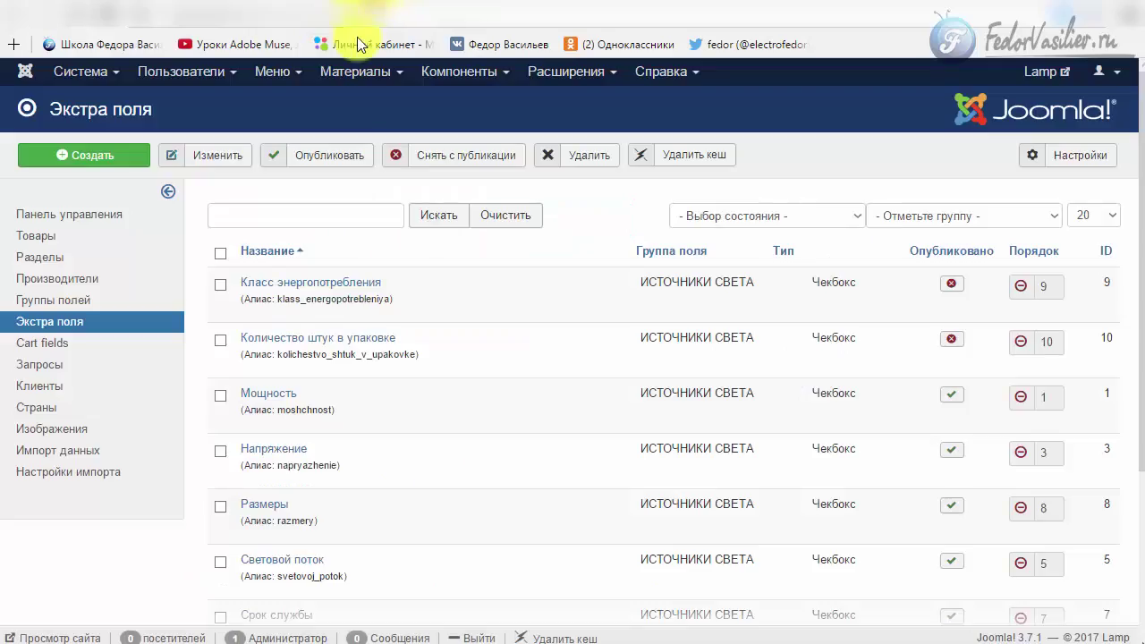
click(272, 394)
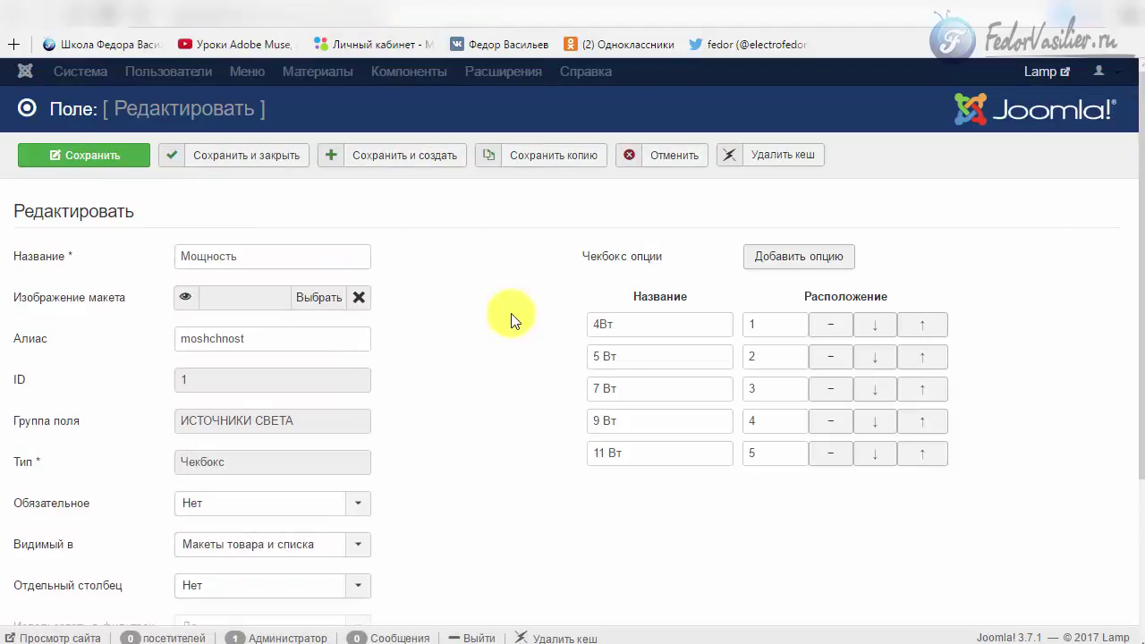
Review the Мощность field's name, type and checkbox options, and inspect the choices of its Обязательное setting.
scroll(513, 320, down, 3)
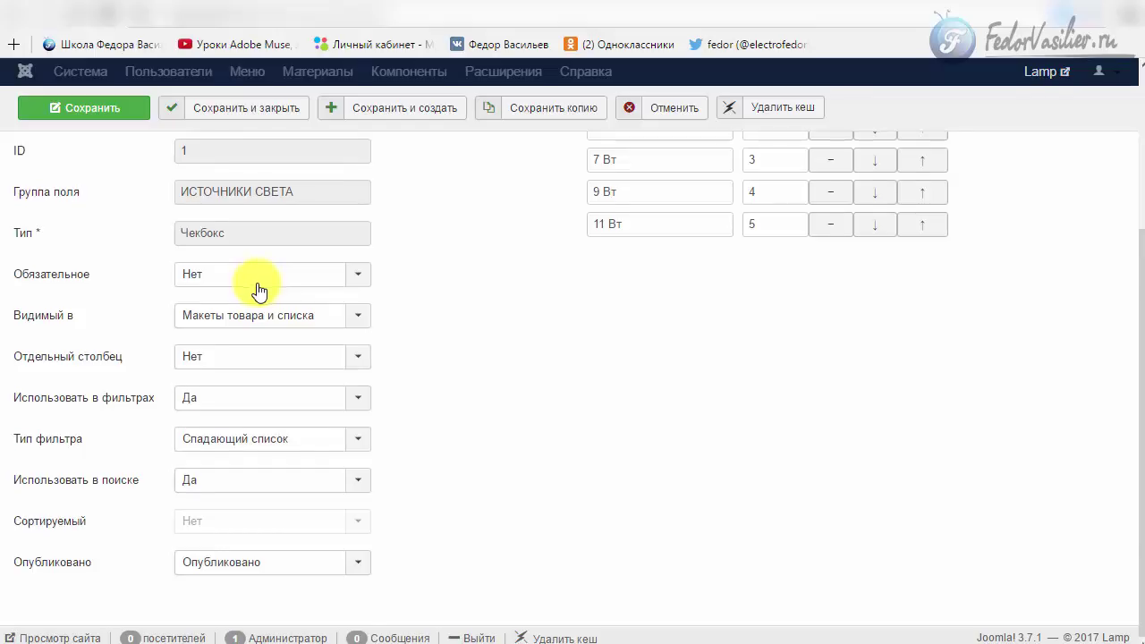
scroll(258, 288, up, 2)
double_click(270, 205)
click(448, 324)
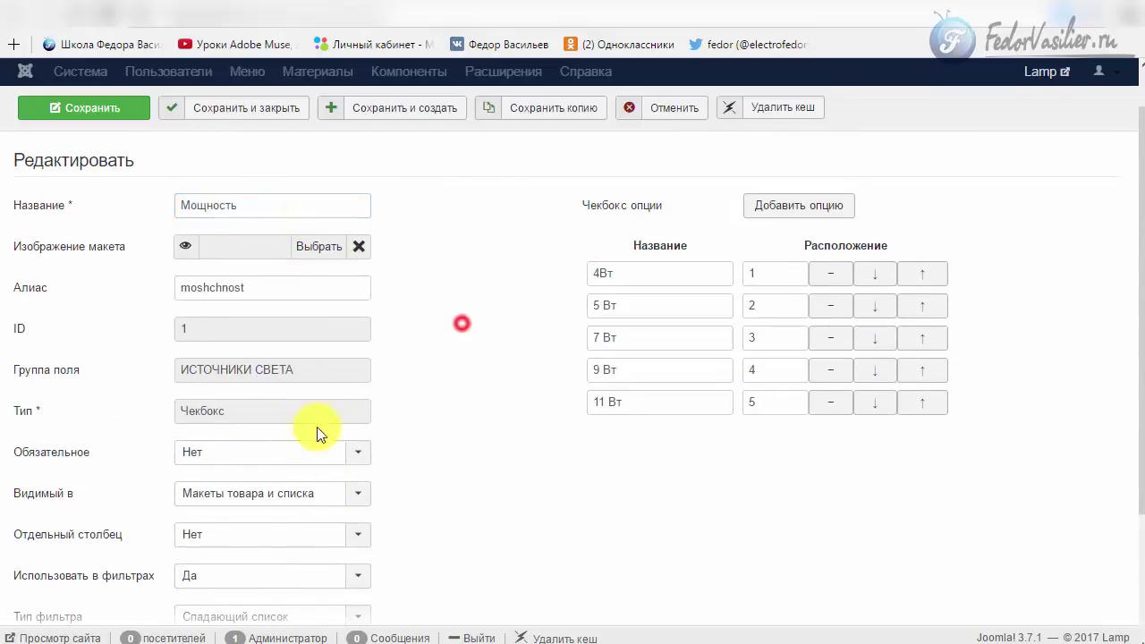
scroll(358, 545, down, 2)
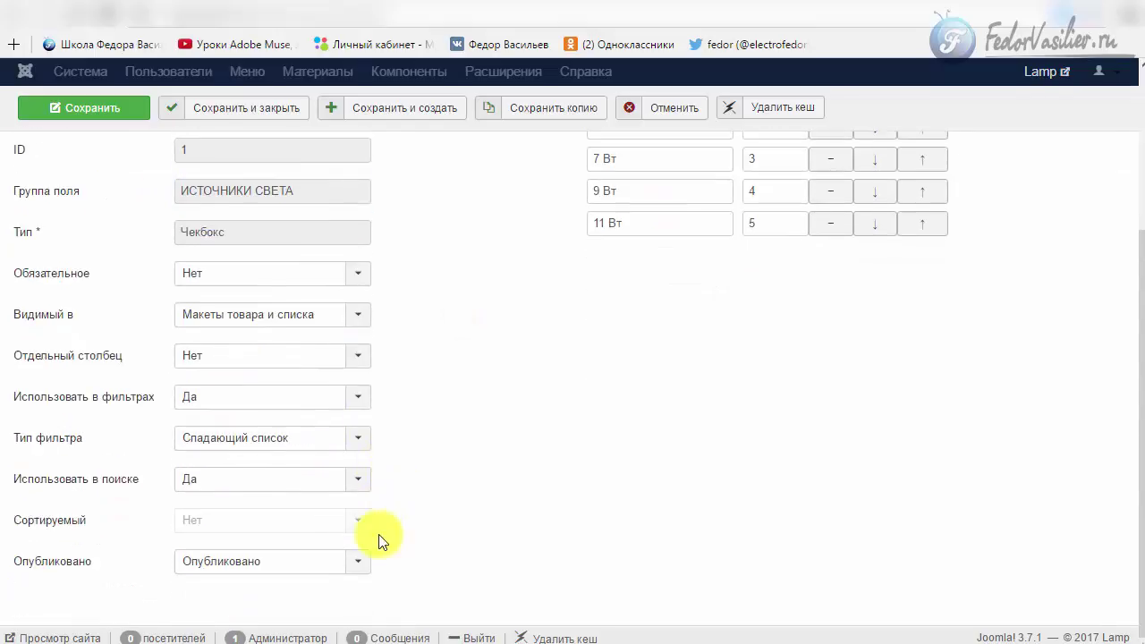
click(239, 267)
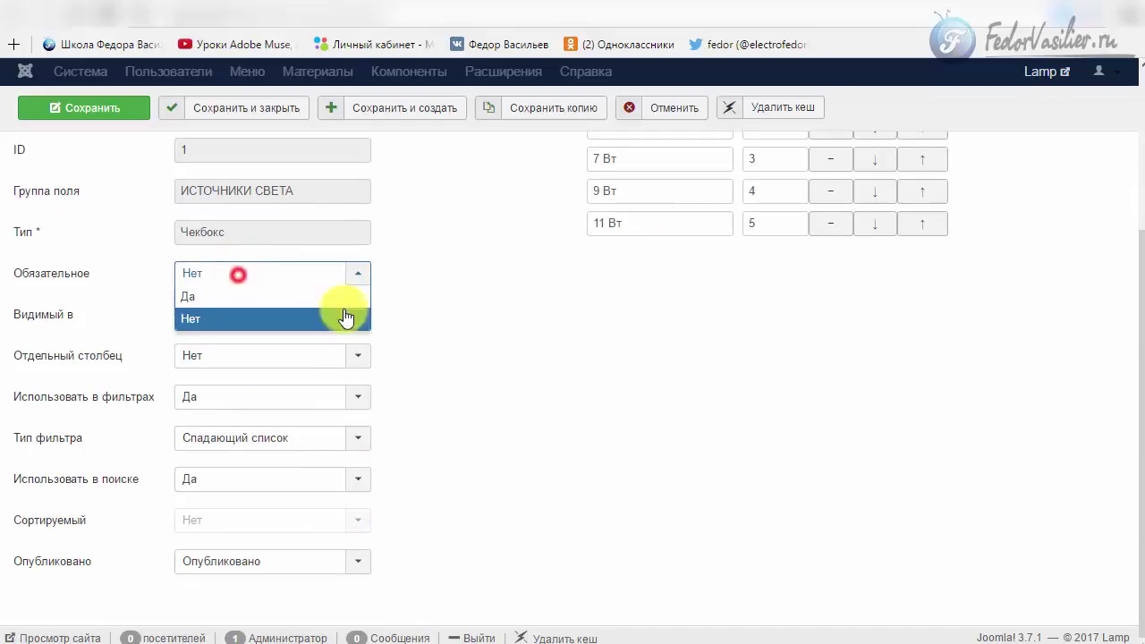
click(519, 345)
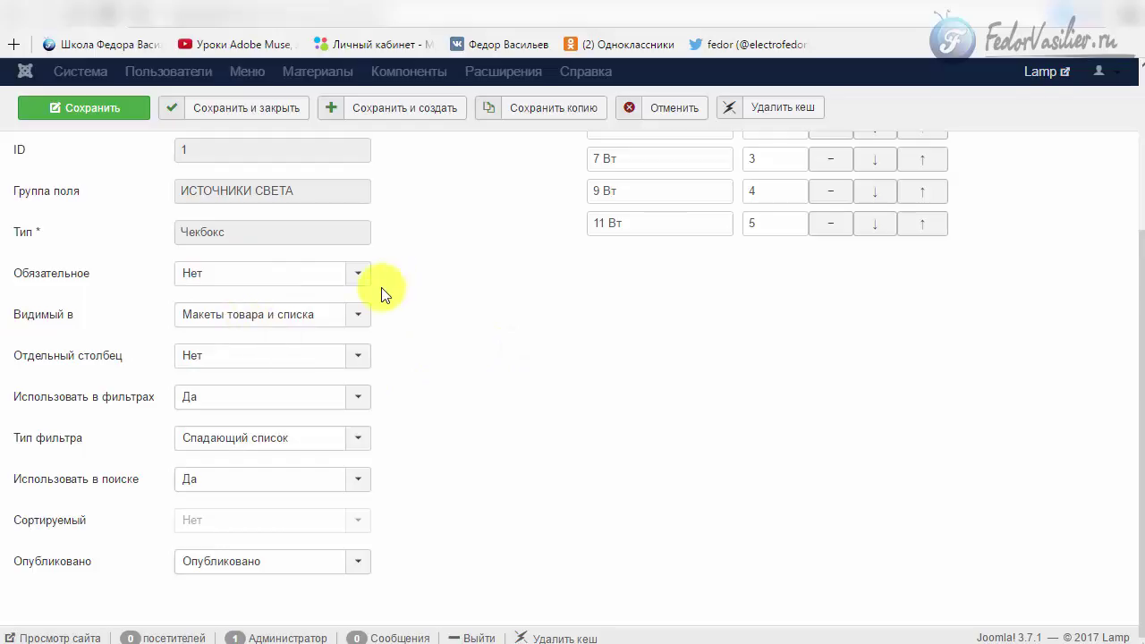
Examine the Видимый в, Отдельный столбец and Использовать в фильтрах settings of the Мощность field without changing them.
click(344, 319)
click(502, 338)
click(229, 373)
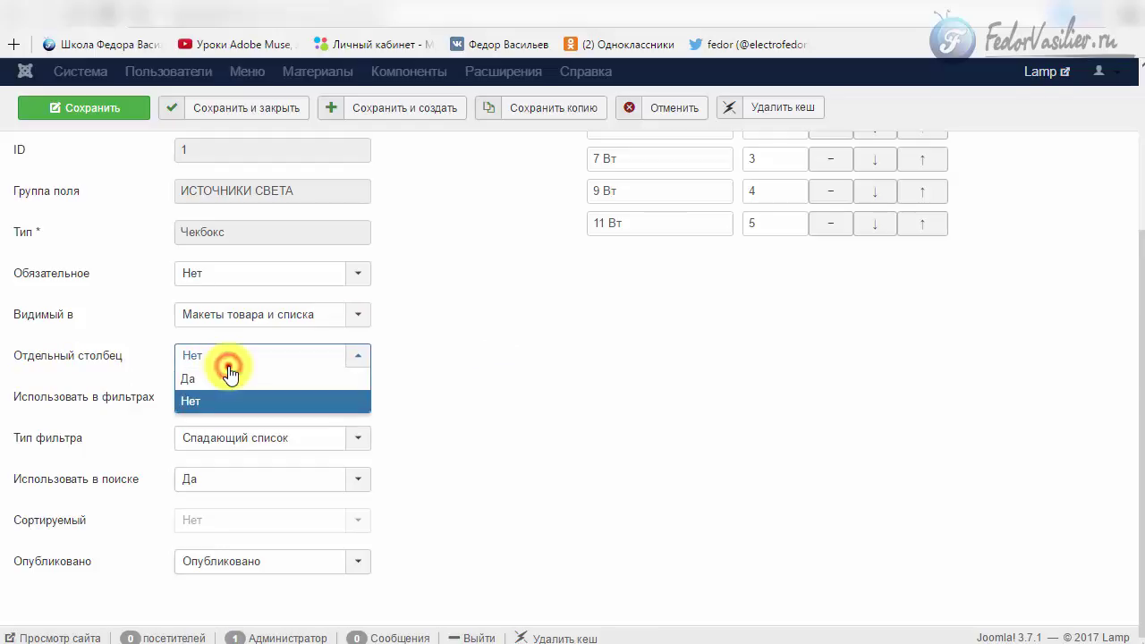
click(229, 371)
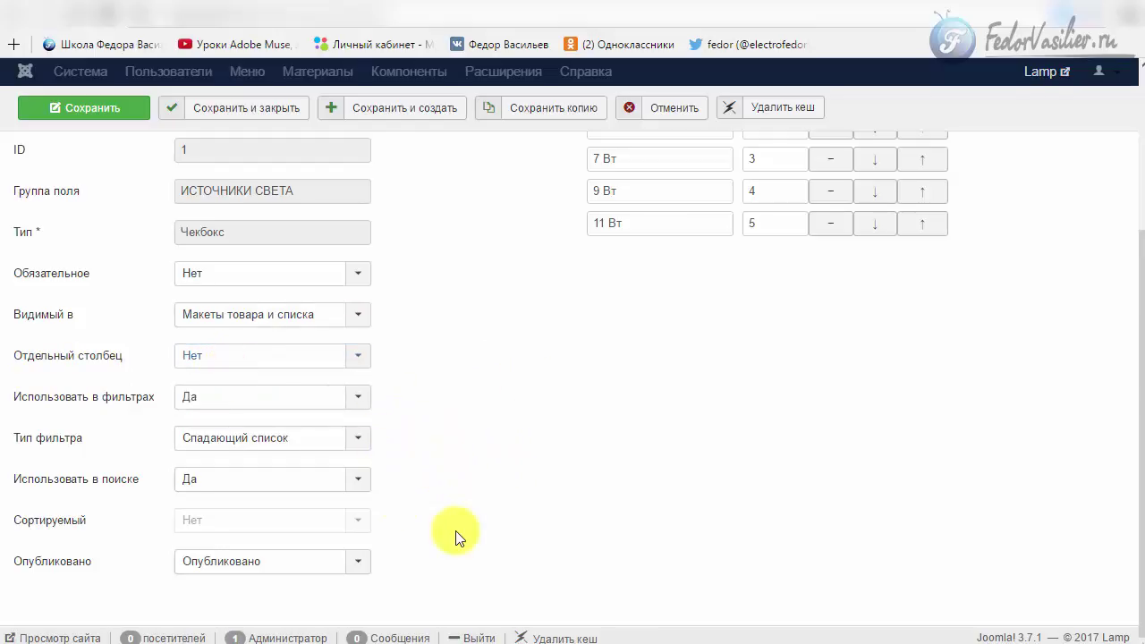
scroll(455, 537, up, 1)
click(324, 442)
click(490, 459)
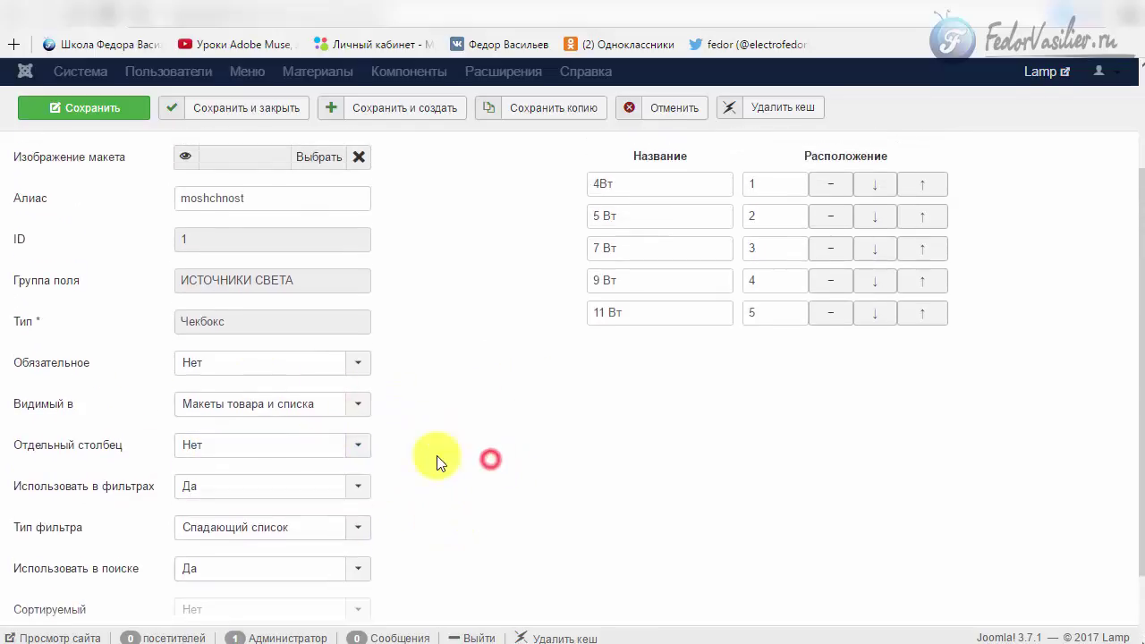
scroll(447, 463, down, 1)
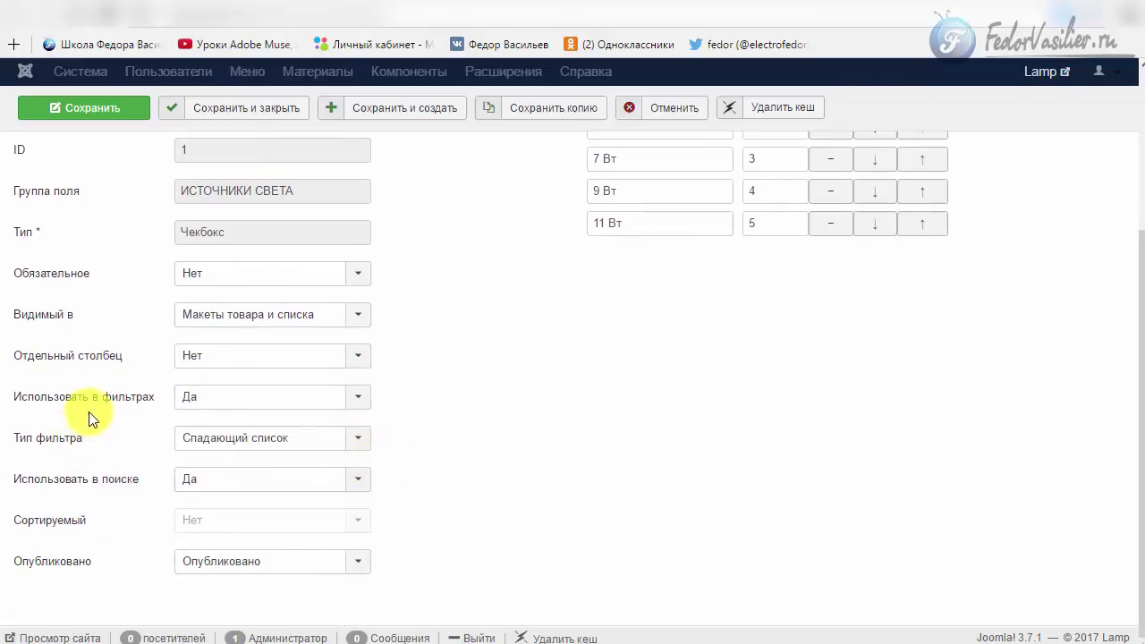
click(235, 398)
click(234, 404)
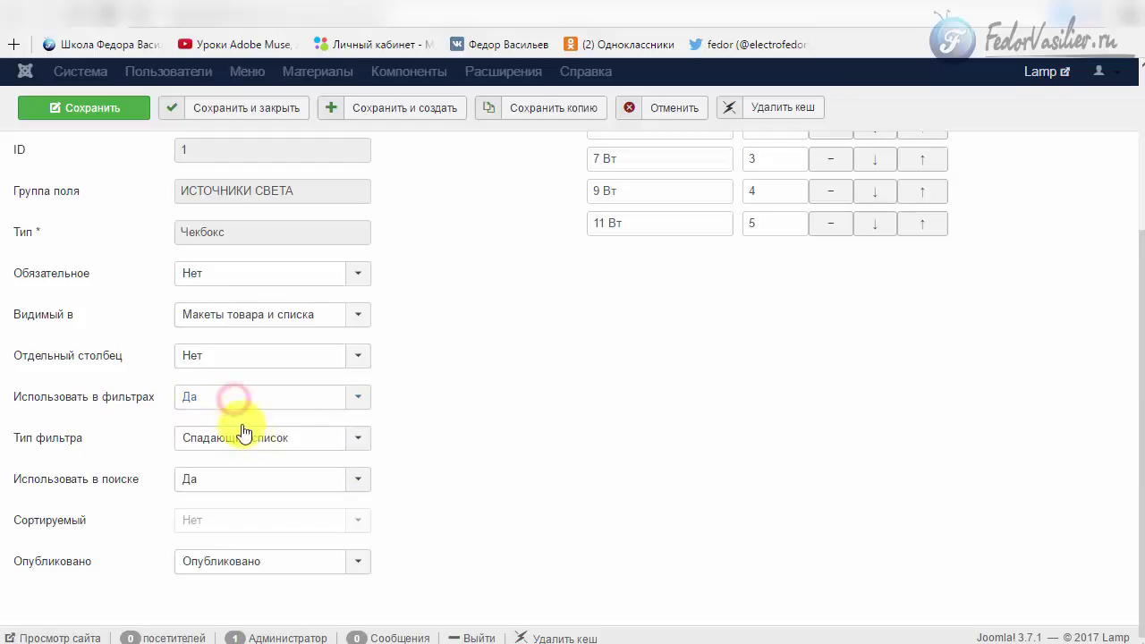
scroll(245, 413, up, 3)
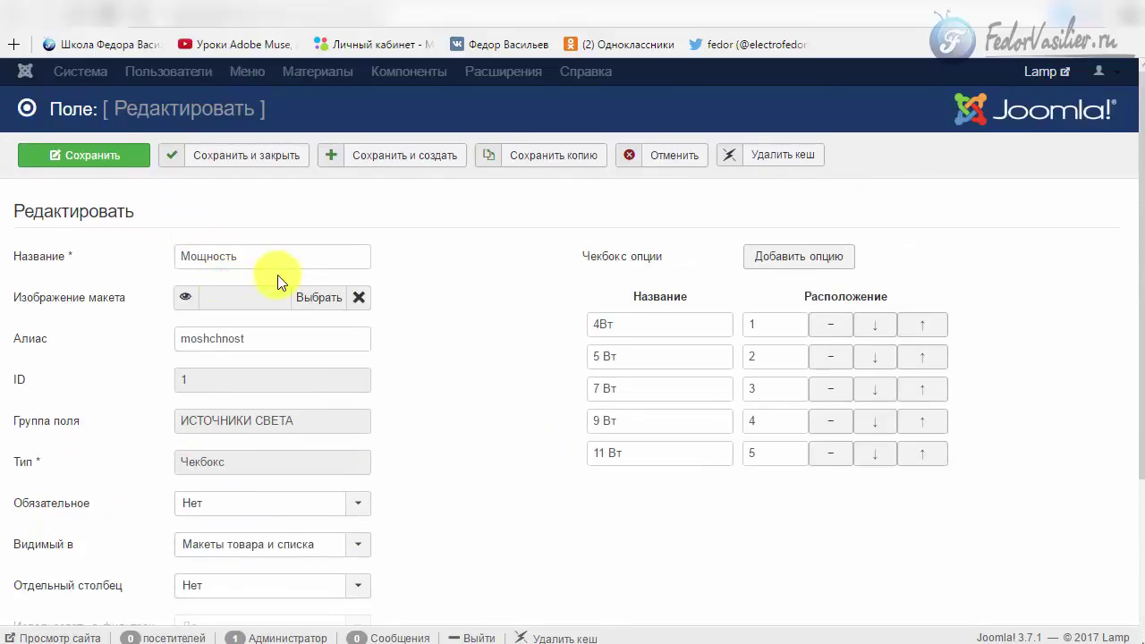
Switch to the lamp's shop page and compare its filter drop-downs with the product characteristics table.
click(422, 9)
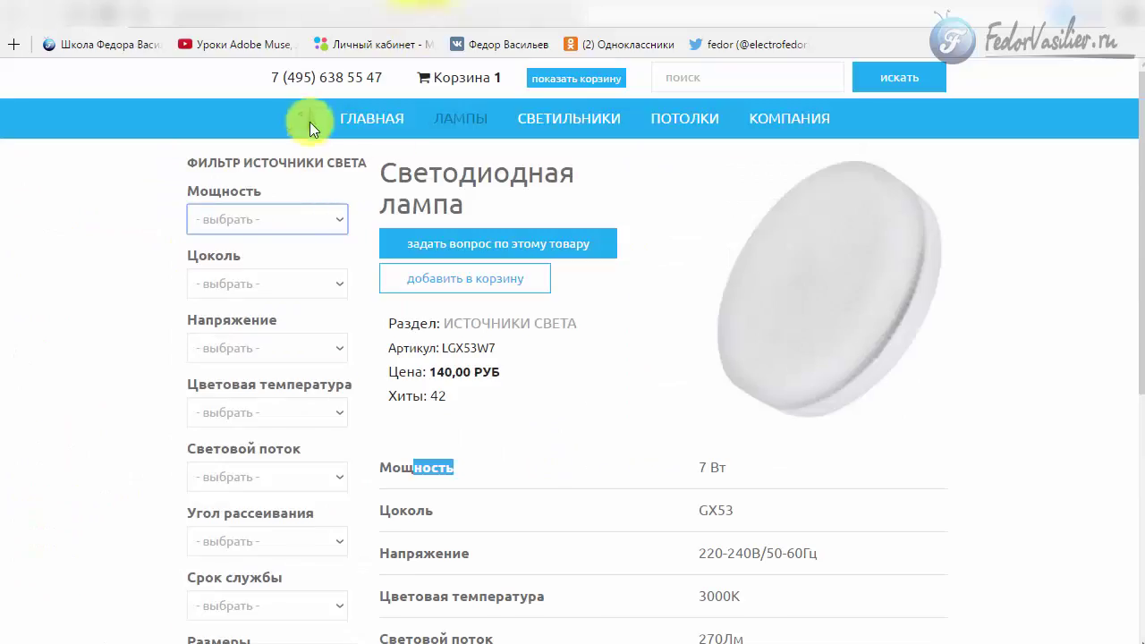
scroll(546, 265, down, 2)
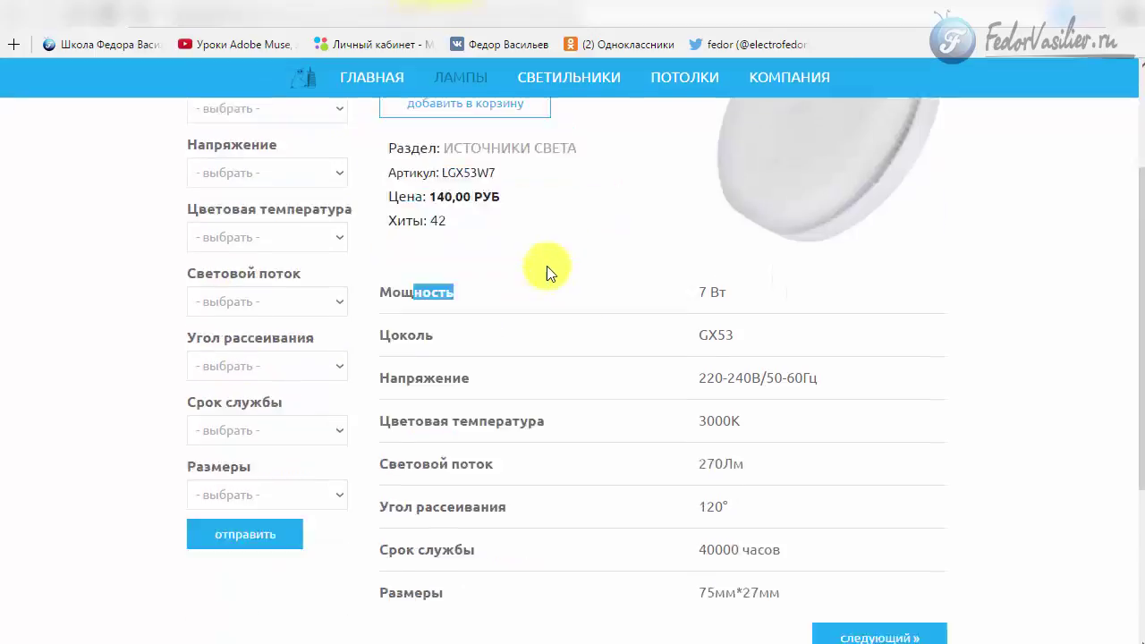
scroll(546, 266, down, 2)
scroll(505, 438, up, 2)
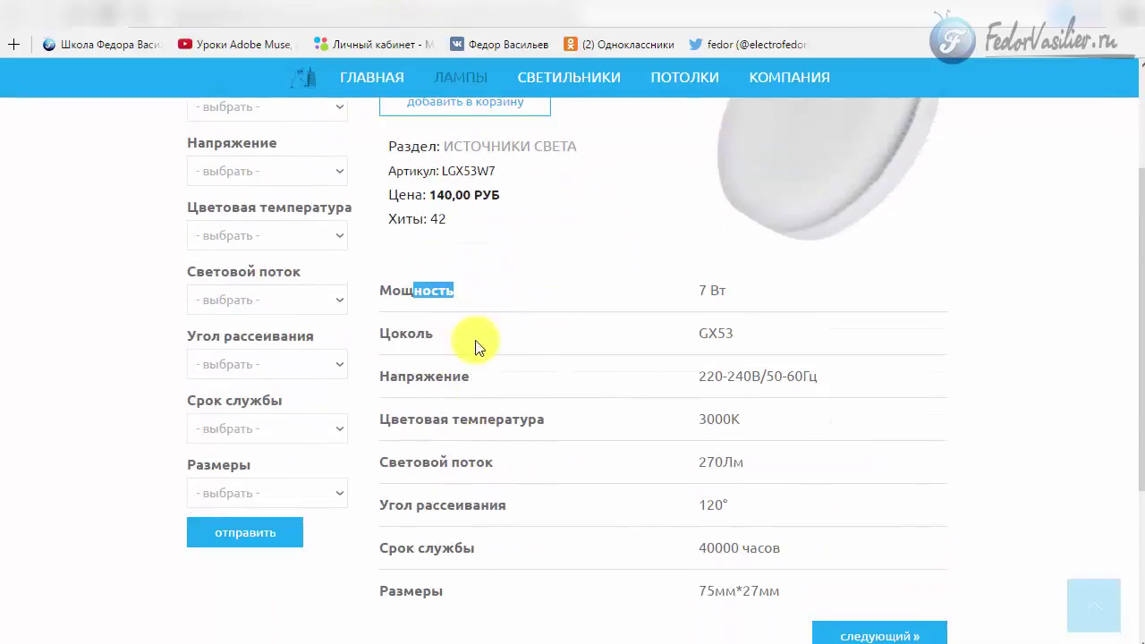
scroll(471, 483, up, 2)
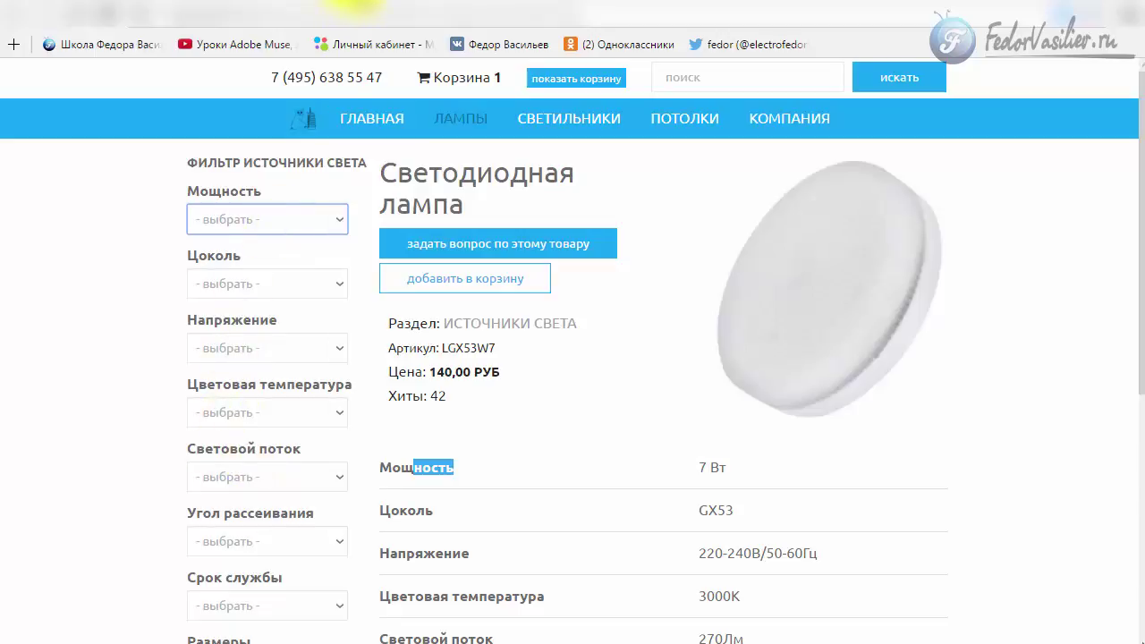
Return to the Мощность field's form, set Тип фильтра to Чекбокс, and save the field while keeping it open.
click(362, 9)
scroll(461, 302, down, 1)
scroll(461, 302, down, 2)
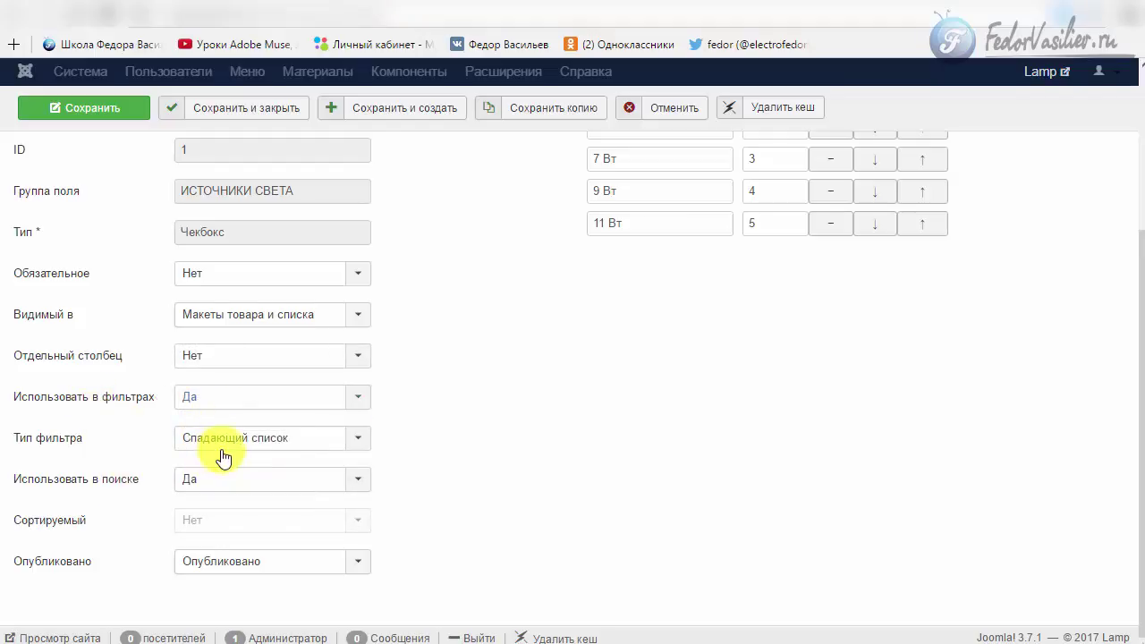
click(322, 440)
click(322, 443)
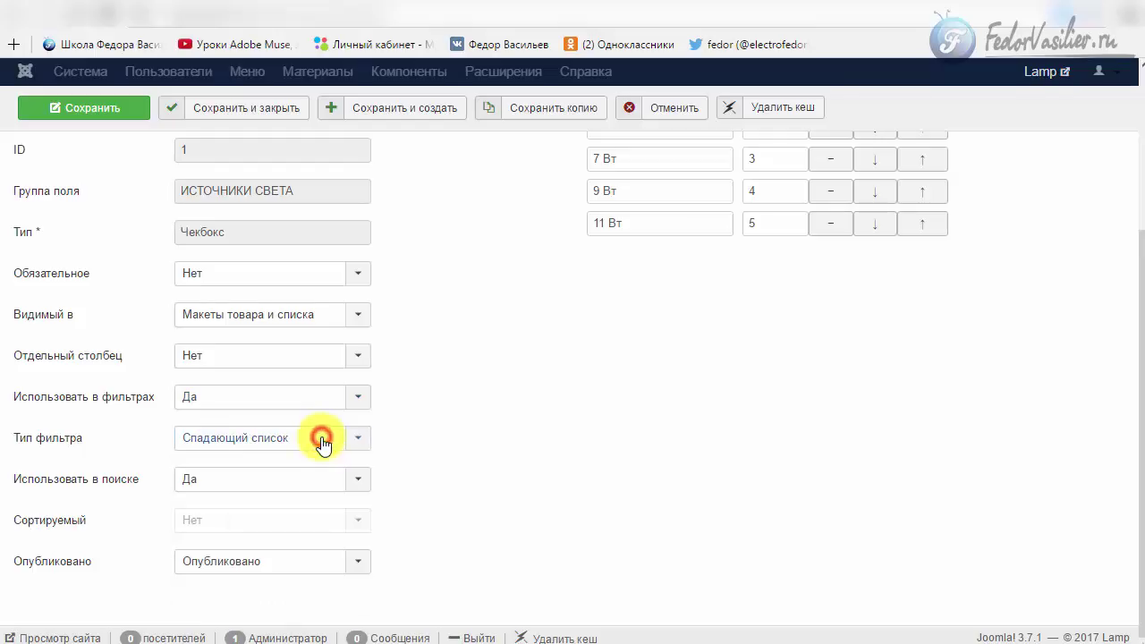
click(322, 444)
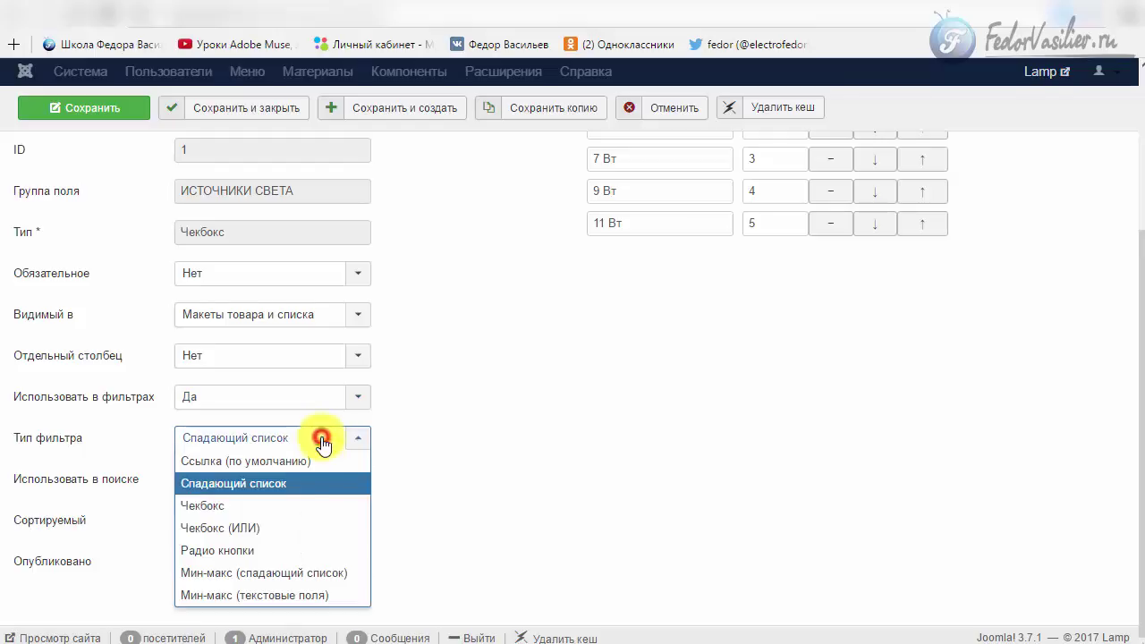
click(286, 510)
scroll(224, 402, up, 5)
click(128, 161)
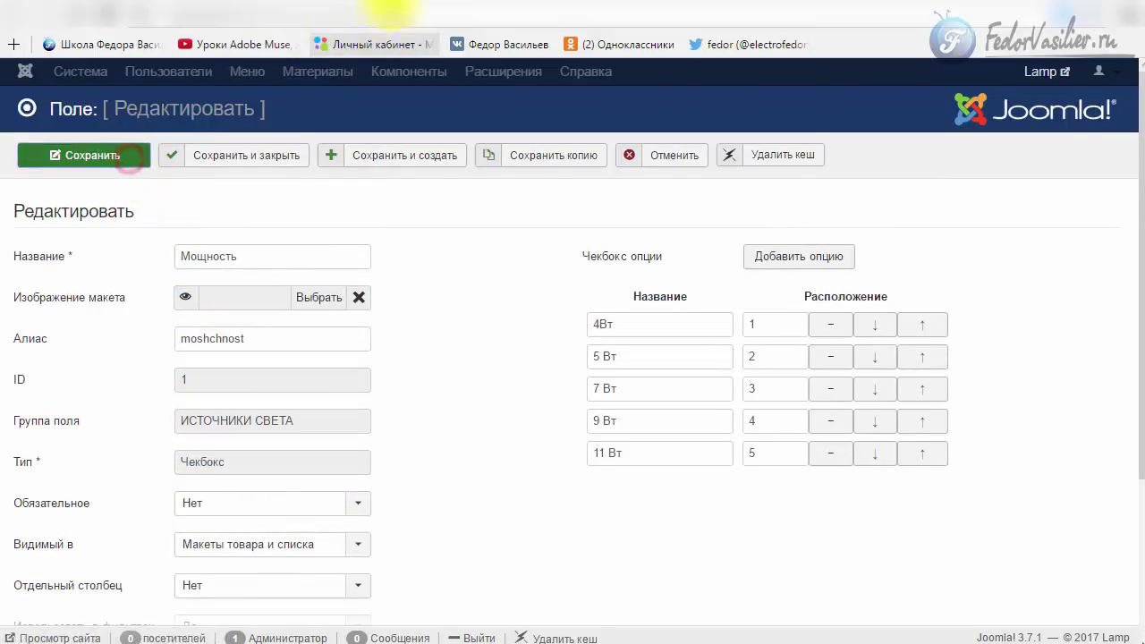
Reload the storefront's lamp page and test the 4Вт and 7 Вт checkboxes in the Мощность filter, leaving both unticked.
click(403, 13)
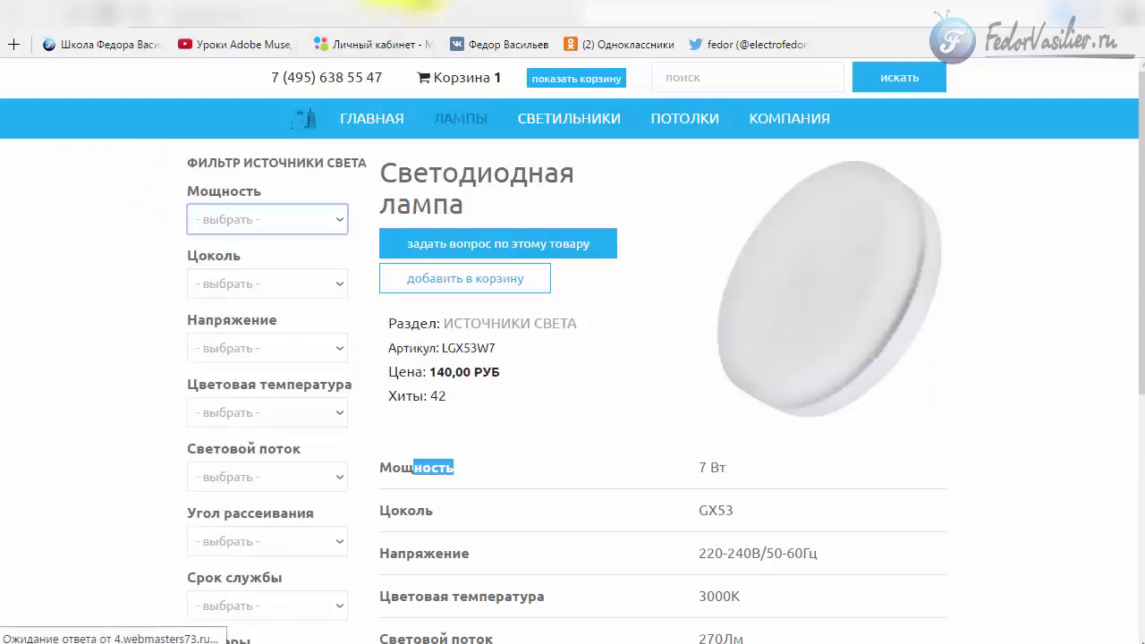
click(86, 14)
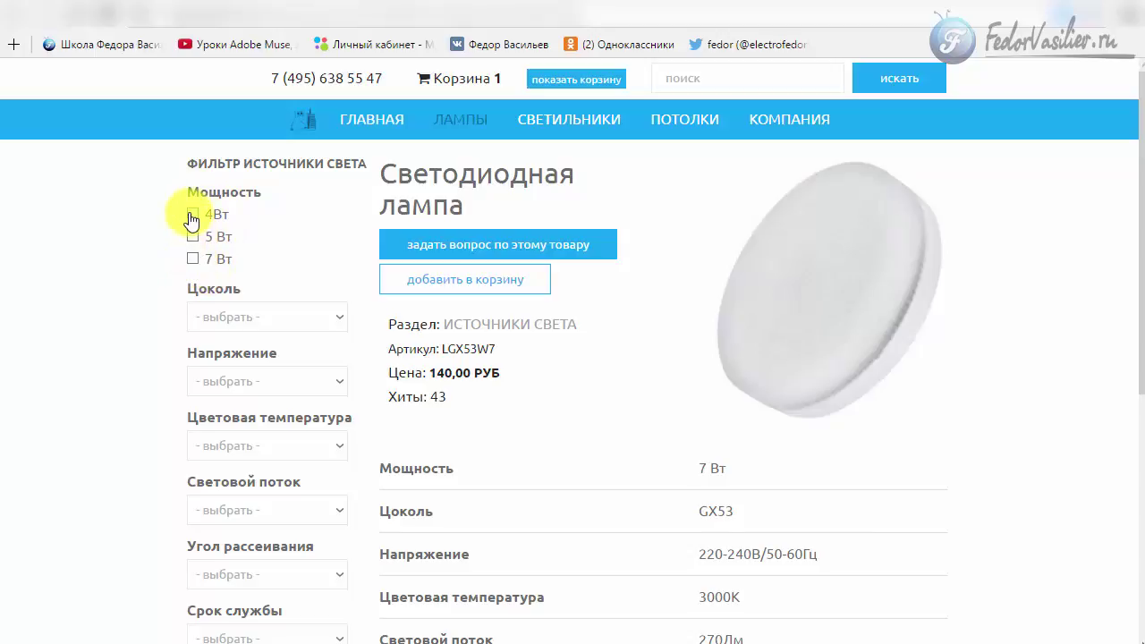
click(192, 216)
click(192, 257)
click(192, 214)
click(193, 258)
scroll(255, 376, down, 2)
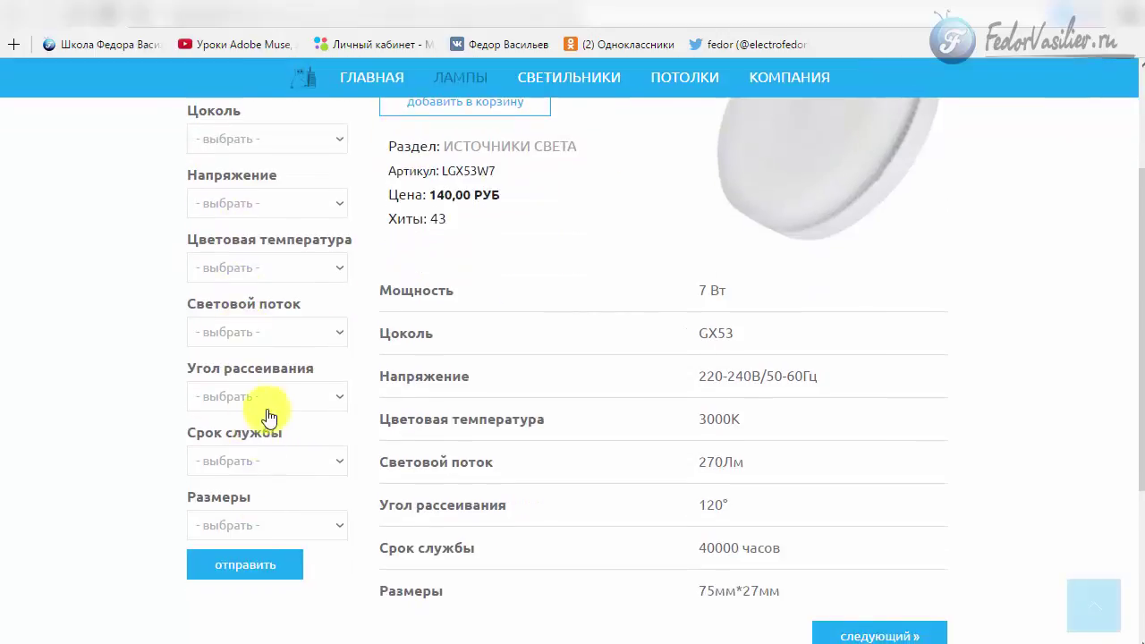
scroll(269, 417, up, 2)
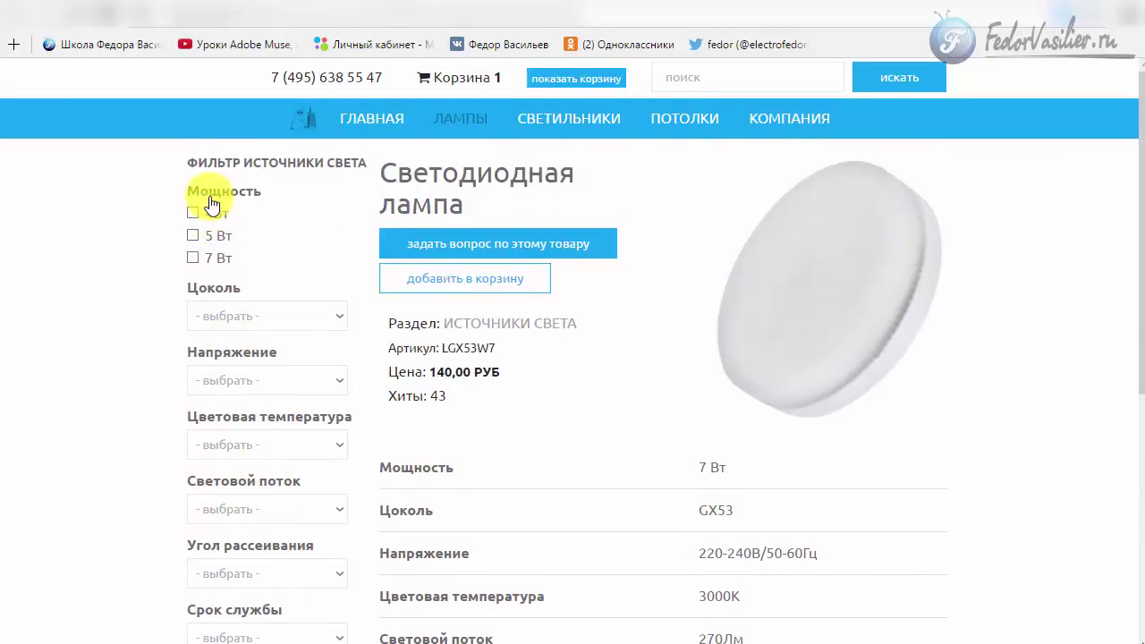
Return to the Мощность field in the site administration, try Спадающий список as its filter type and restore Чекбокс.
click(362, 9)
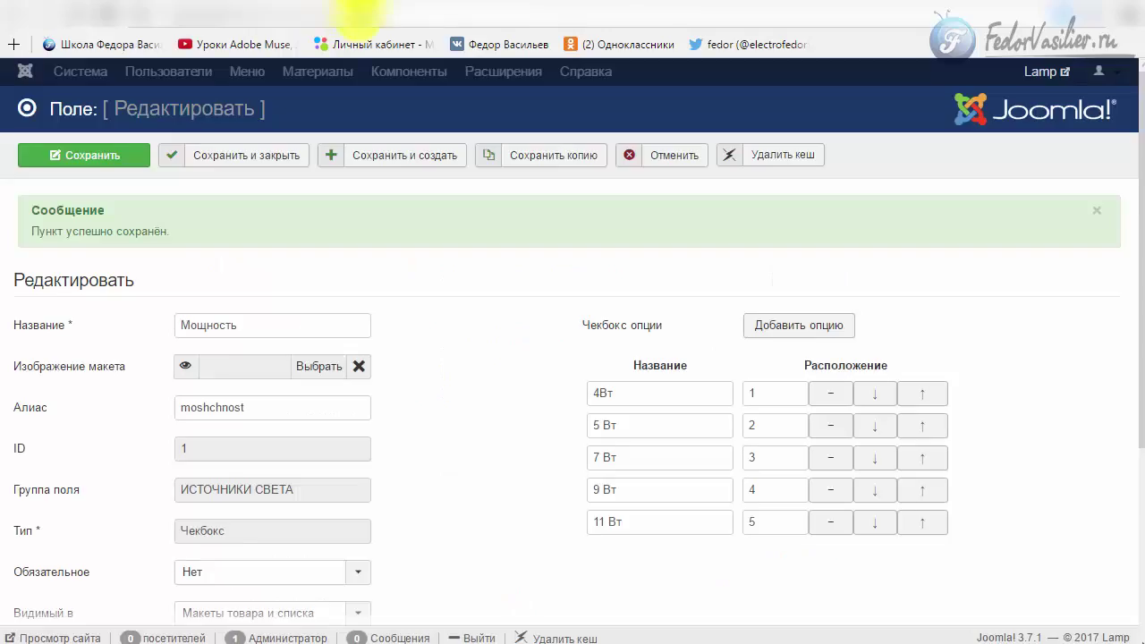
scroll(365, 407, down, 3)
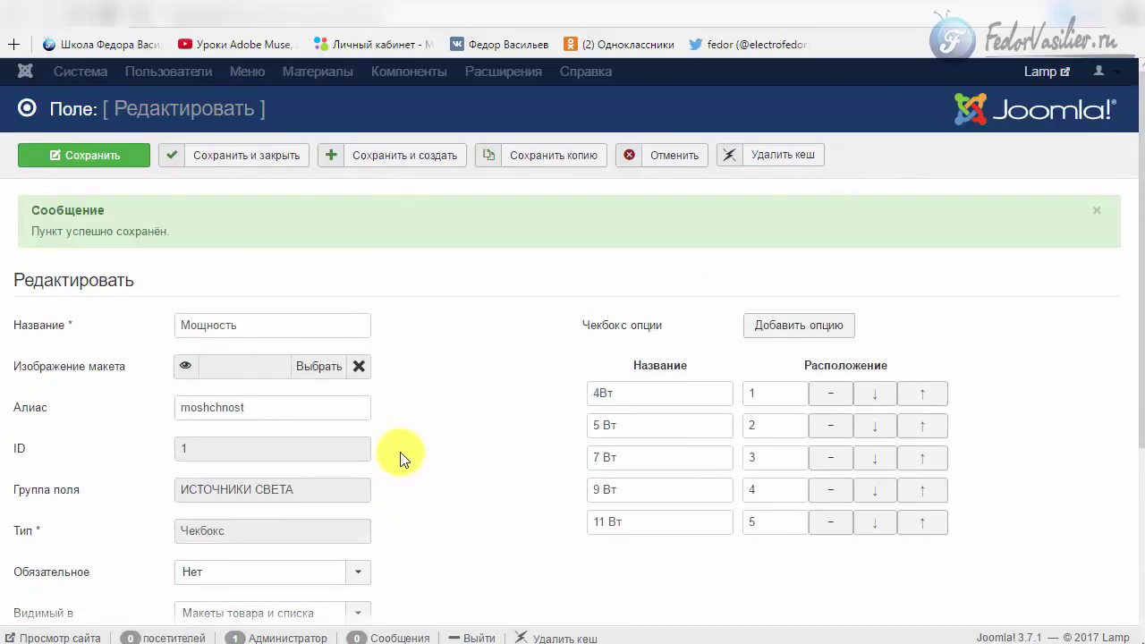
scroll(403, 451, down, 2)
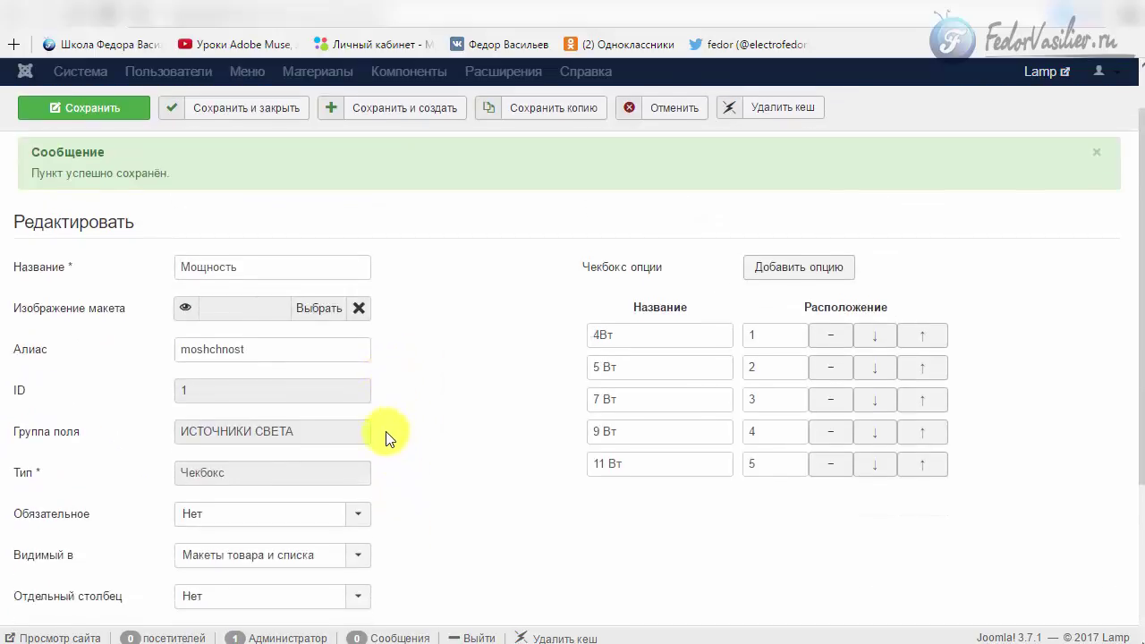
scroll(432, 409, down, 2)
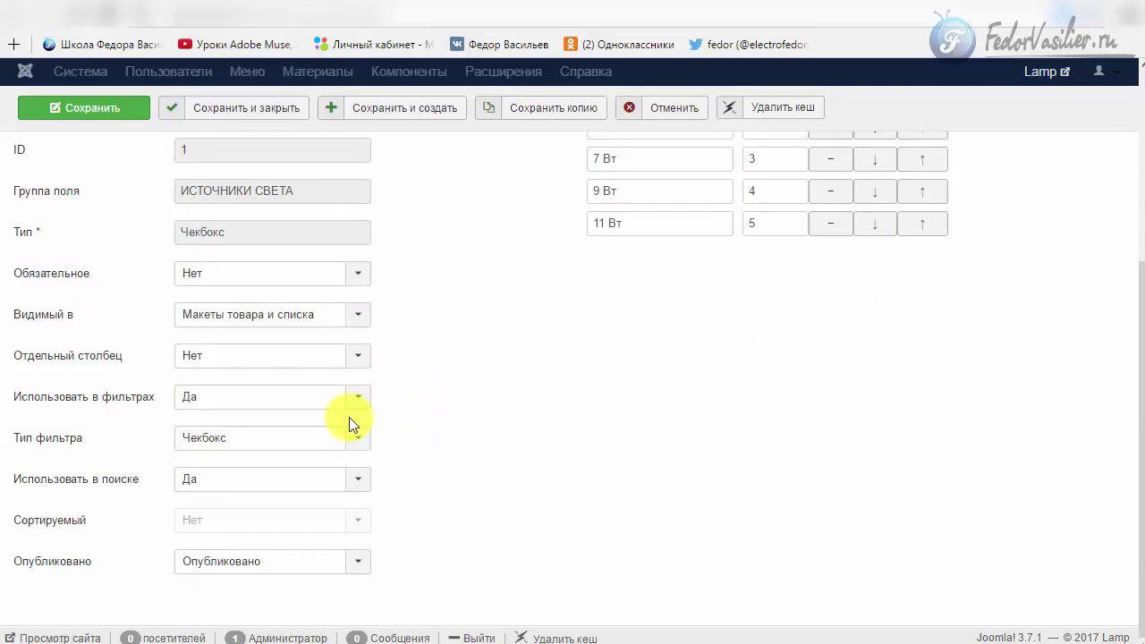
click(233, 435)
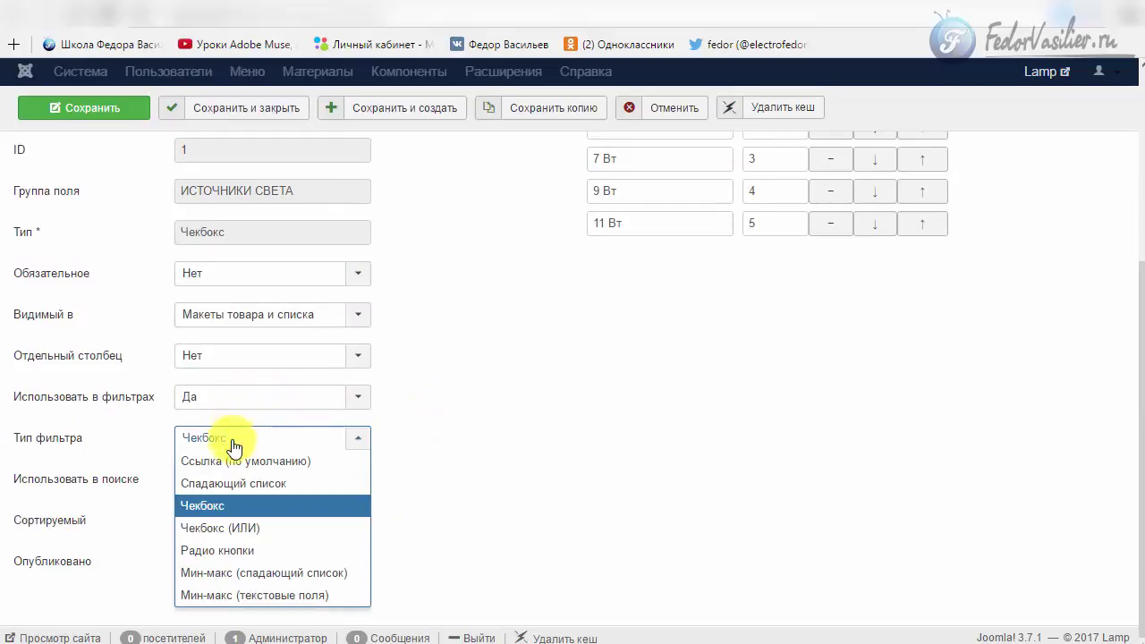
click(224, 475)
click(230, 442)
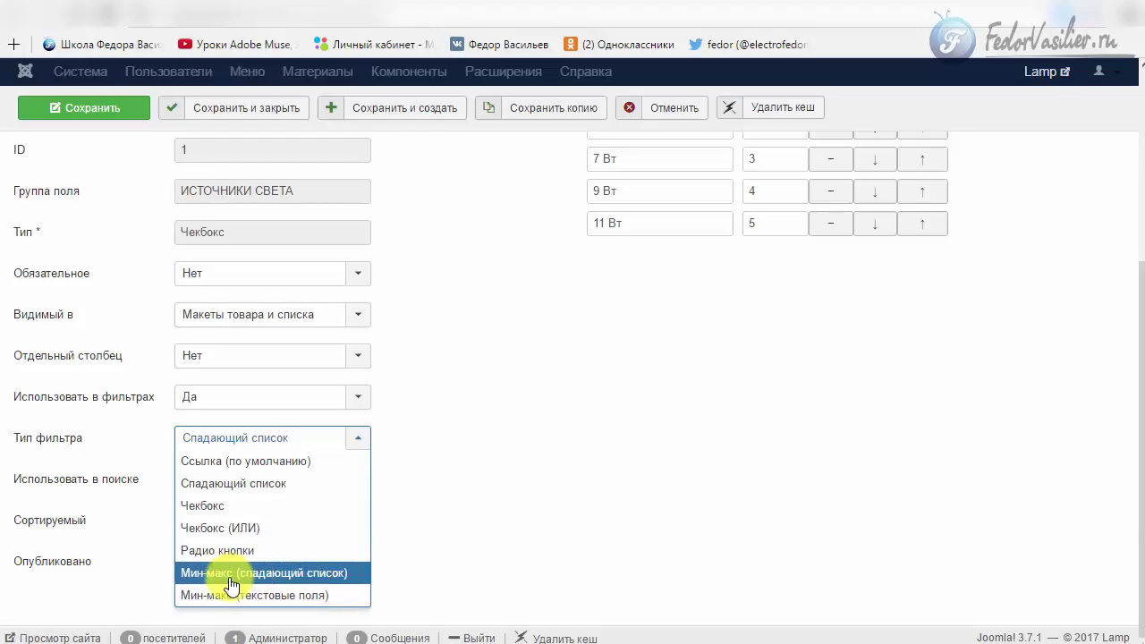
click(226, 506)
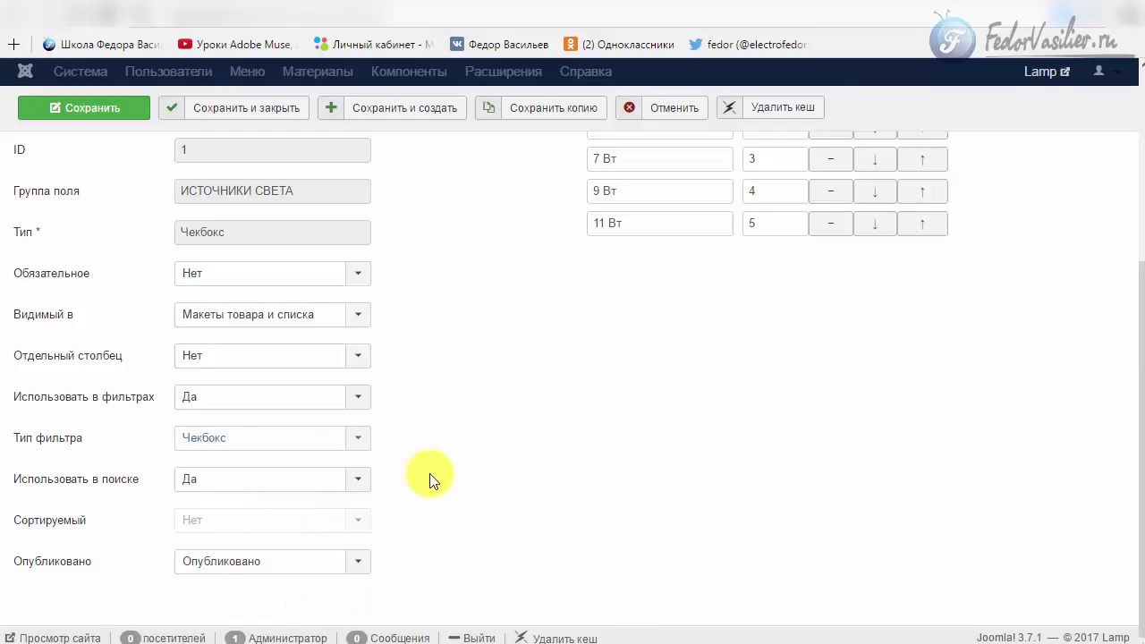
Review the Мощность field's remaining settings, Использовать в поиске and Сортируемый.
mouse_move(78, 483)
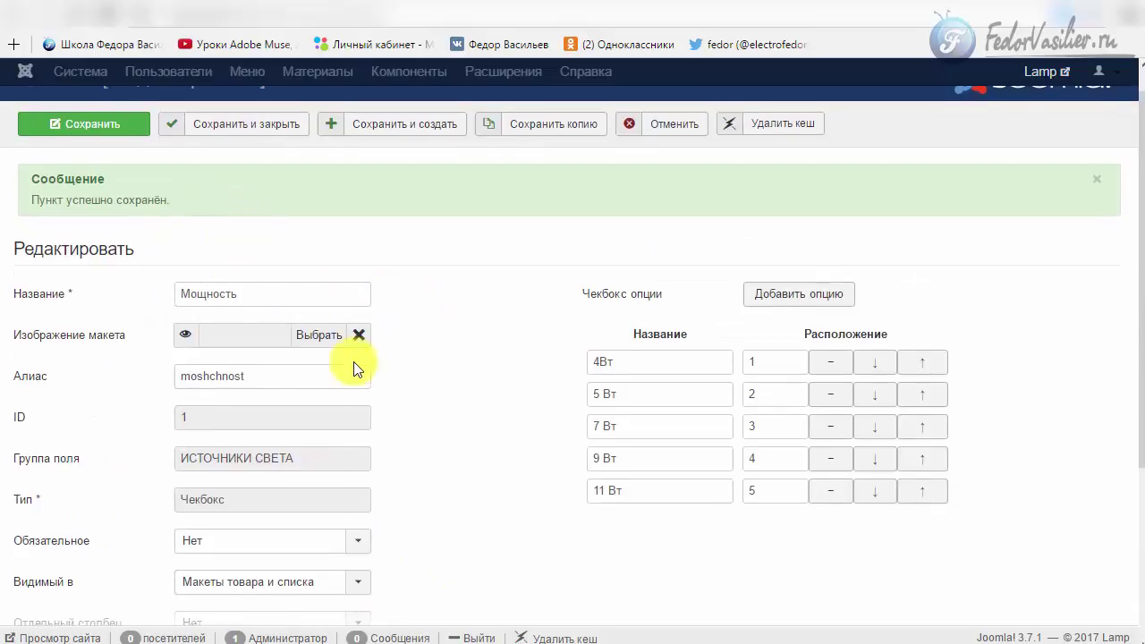
scroll(353, 363, down, 3)
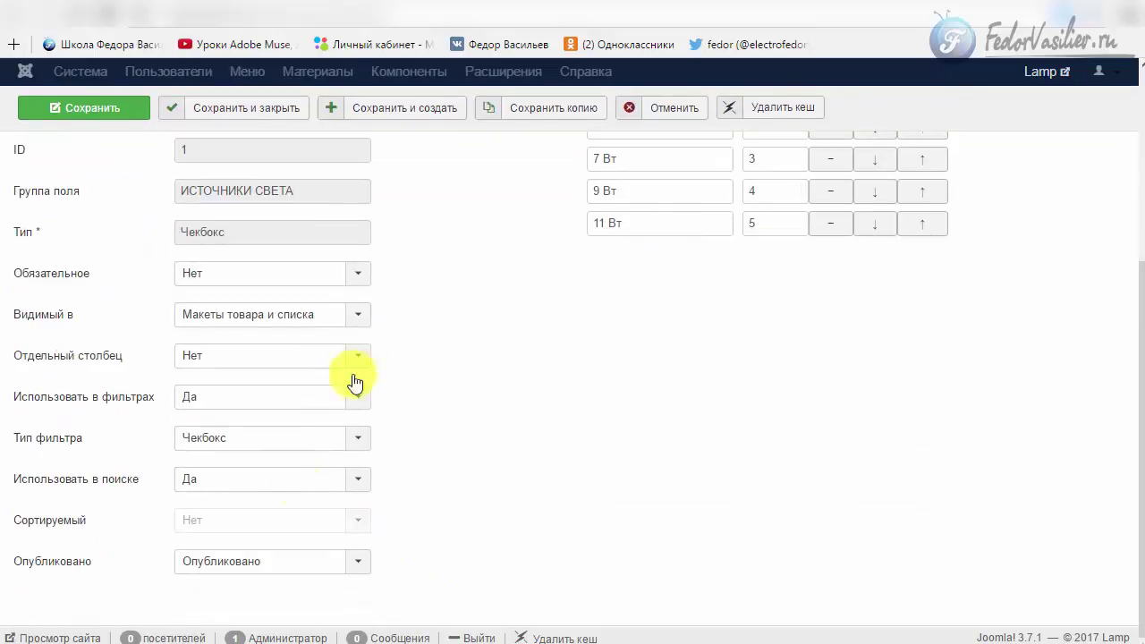
click(183, 519)
mouse_move(78, 533)
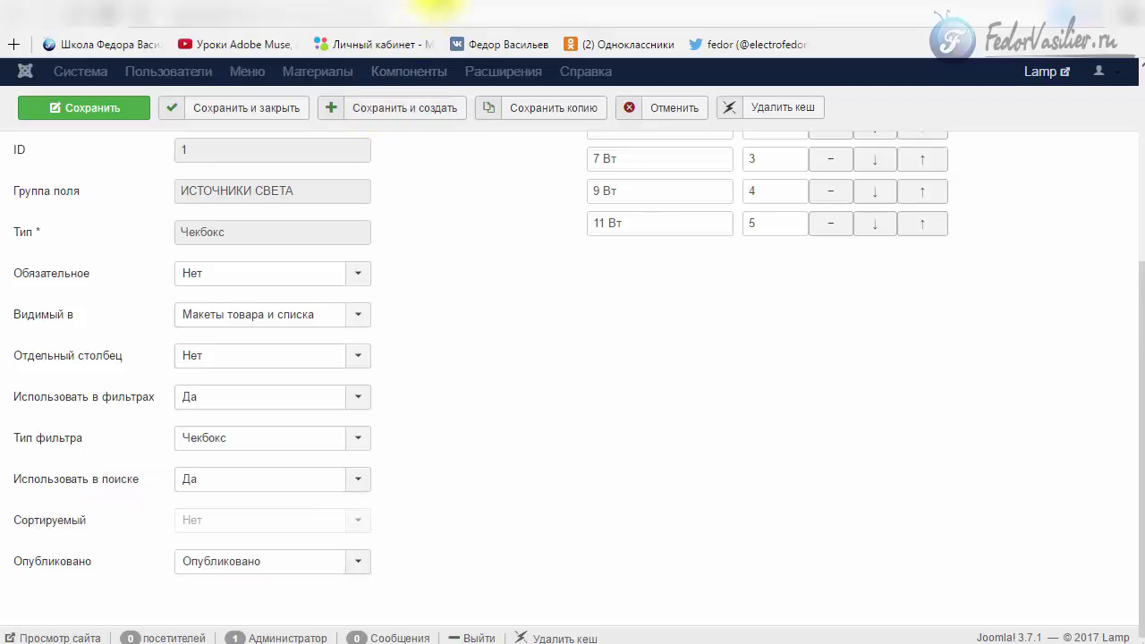
Switch to the storefront, go to its home page and open the tabletki lamp listing under Лампы, Выбор по форме.
click(427, 4)
scroll(582, 327, down, 2)
scroll(500, 294, up, 2)
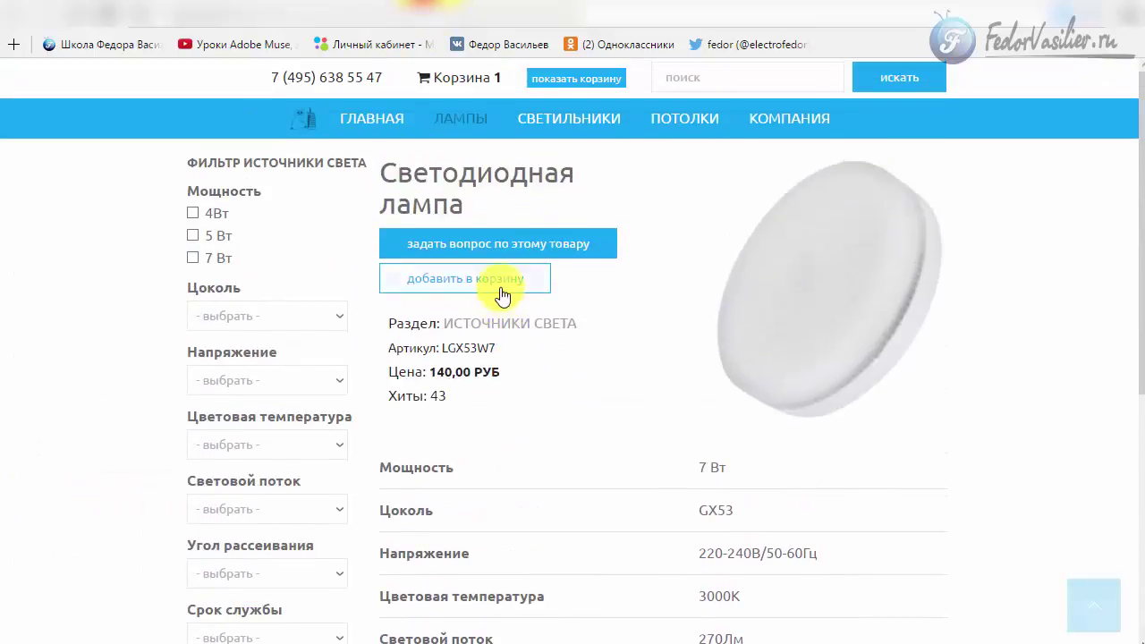
click(376, 125)
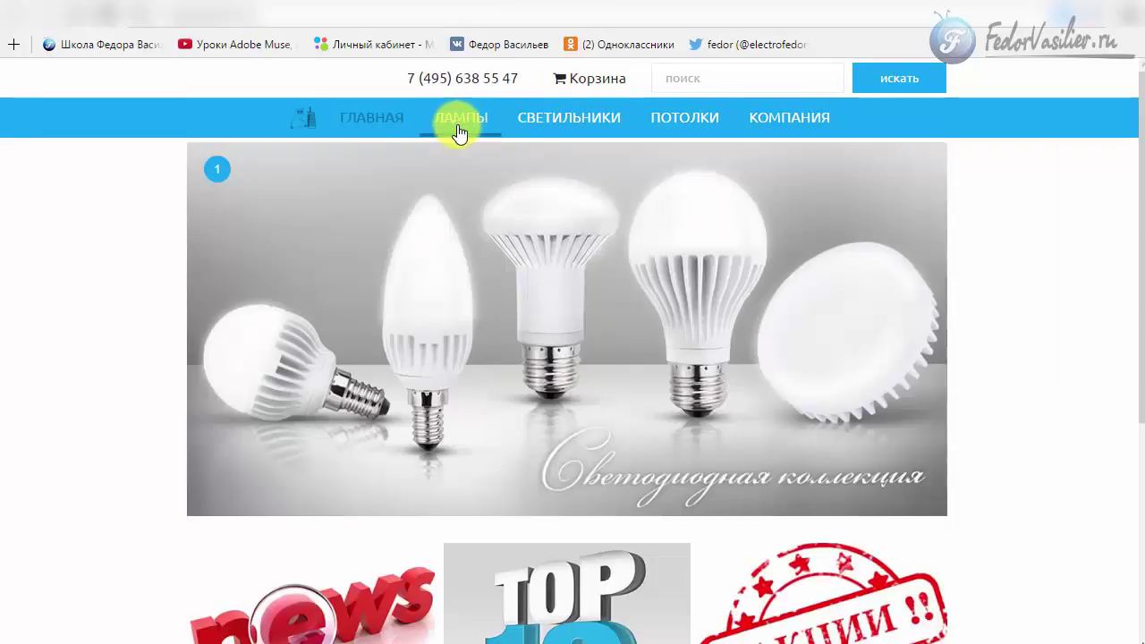
click(458, 124)
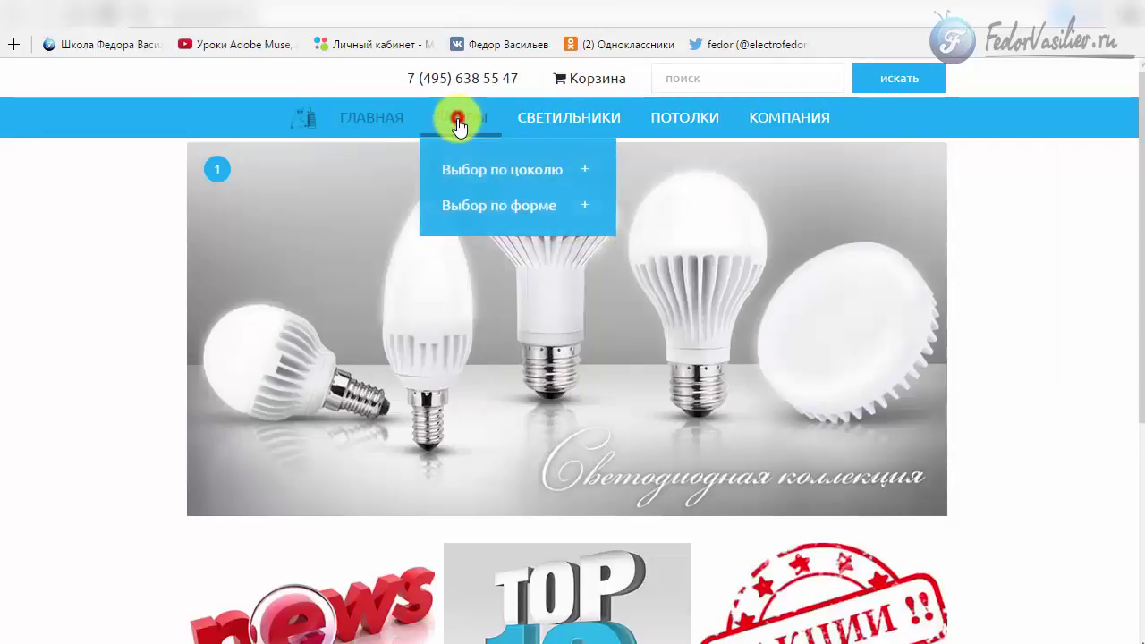
mouse_move(479, 201)
click(657, 202)
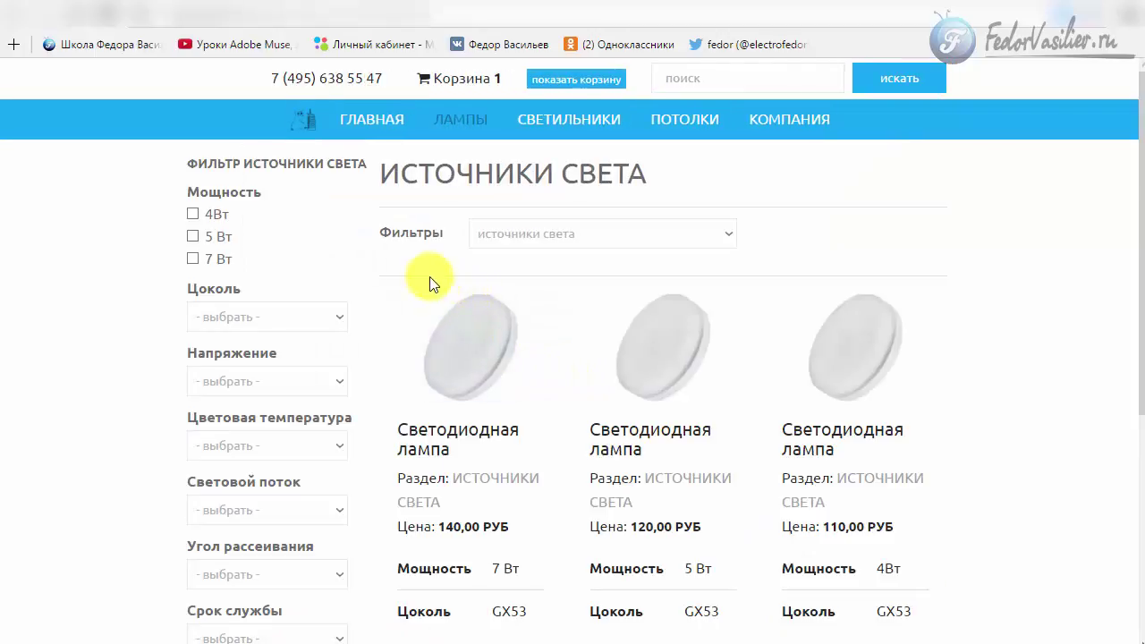
Inspect the section choices of the Фильтры selector above the lamp listing without changing the selection.
drag(390, 232, 515, 244)
click(514, 237)
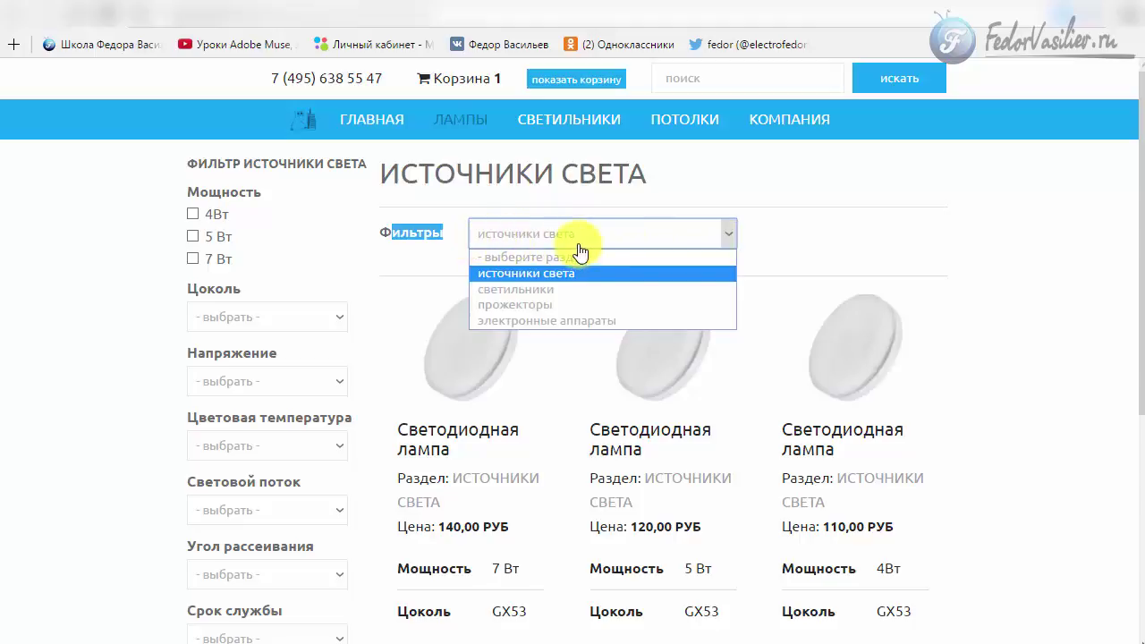
click(832, 235)
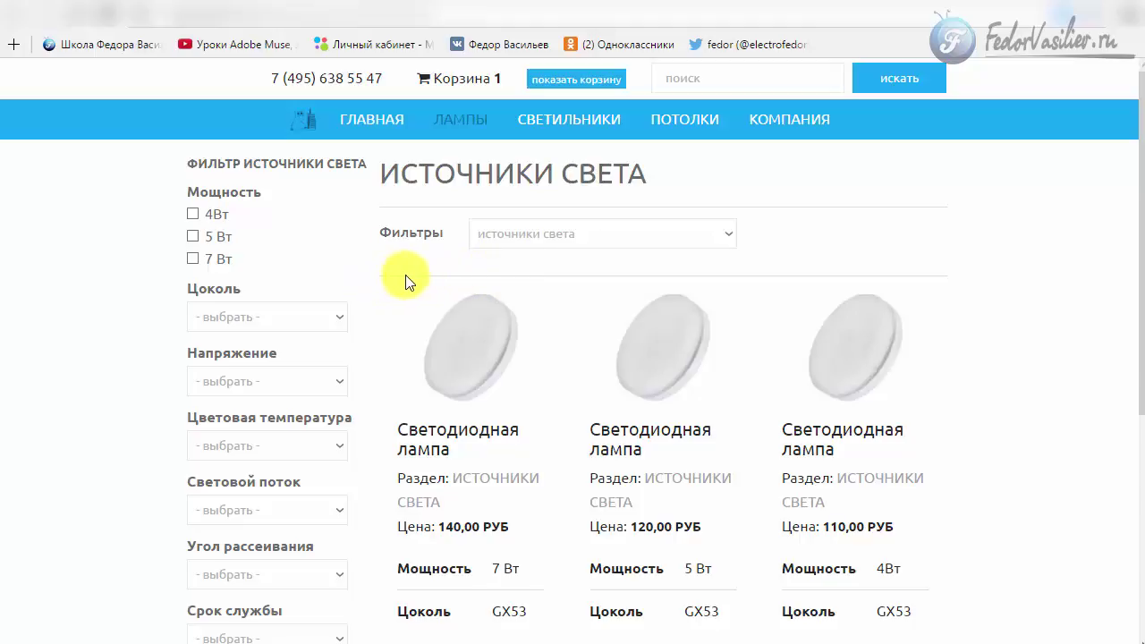
click(487, 272)
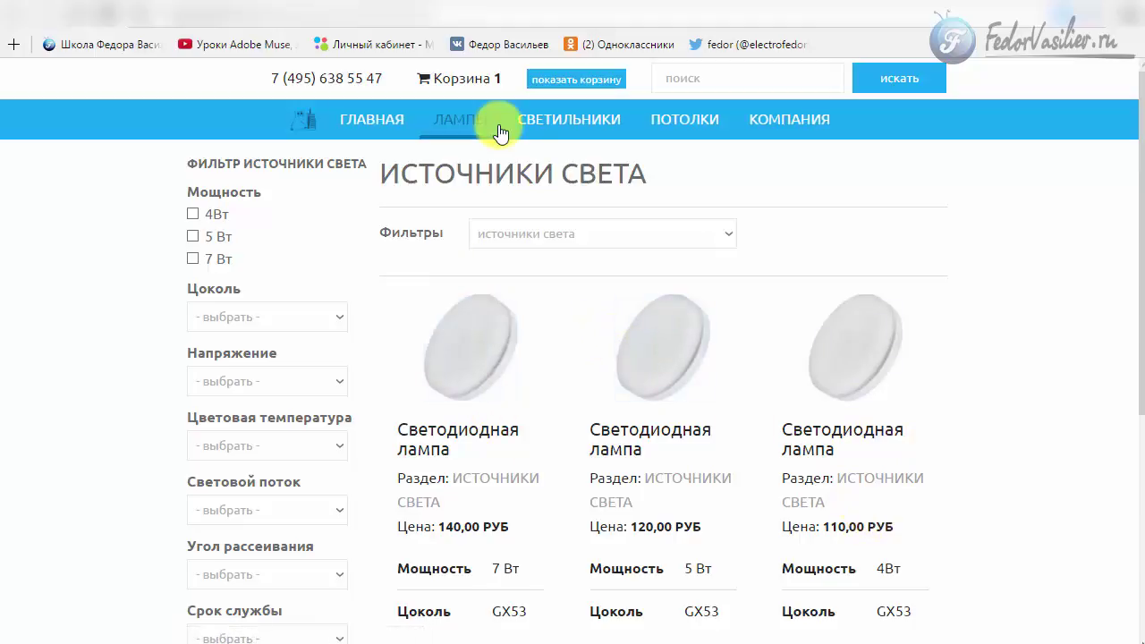
Check the Сортируемый setting in the field editor and examine the storefront's Лампы and Светильники submenus.
click(375, 11)
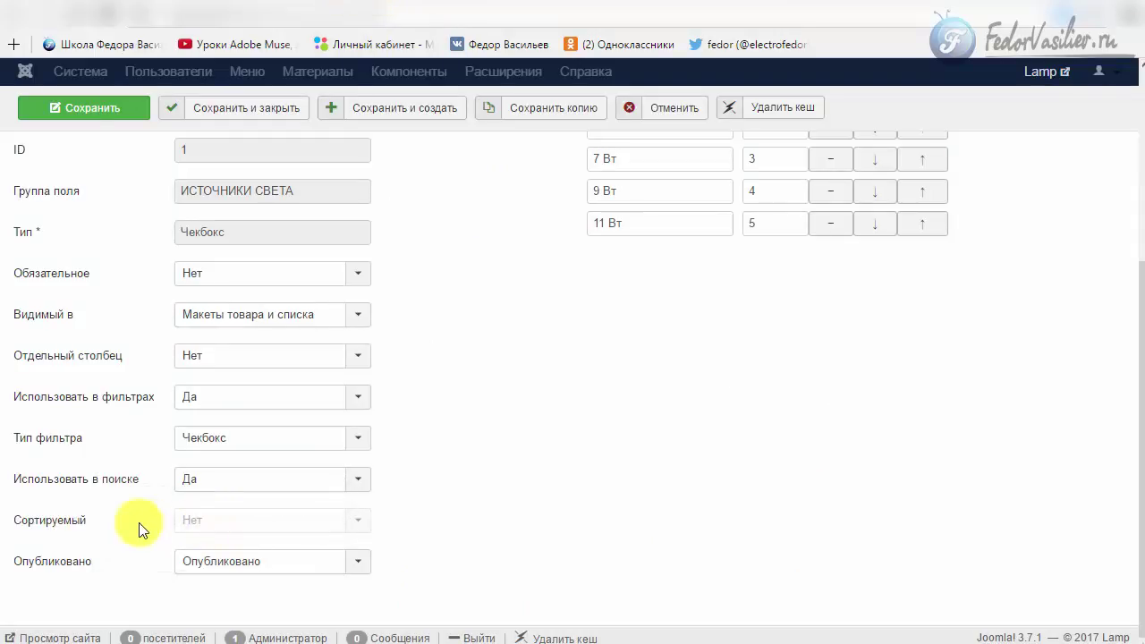
click(420, 13)
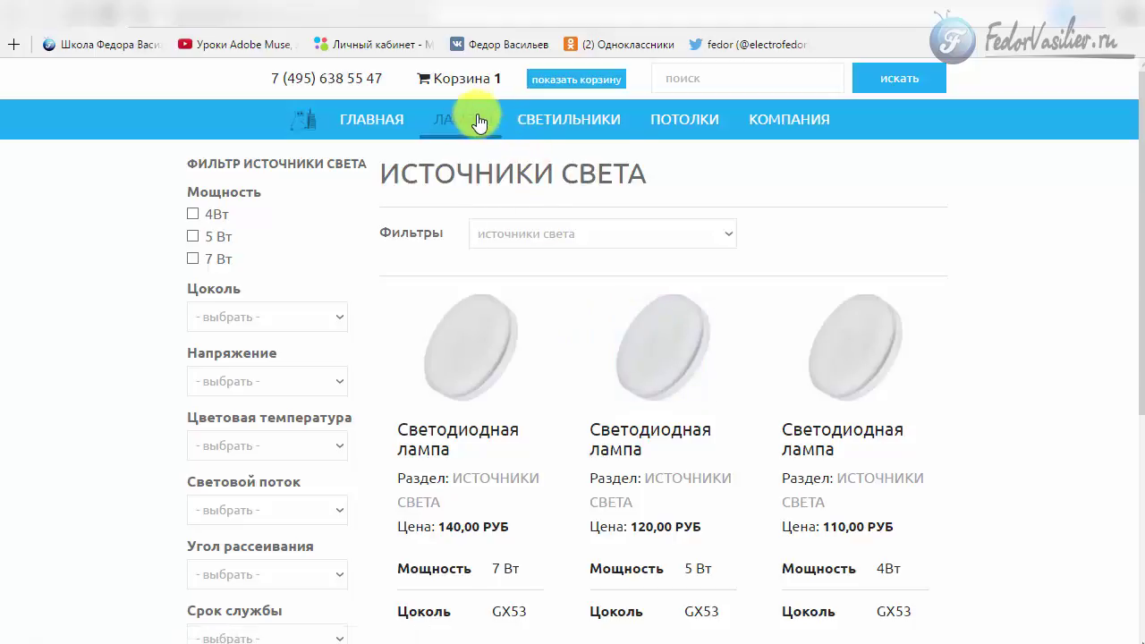
mouse_move(474, 120)
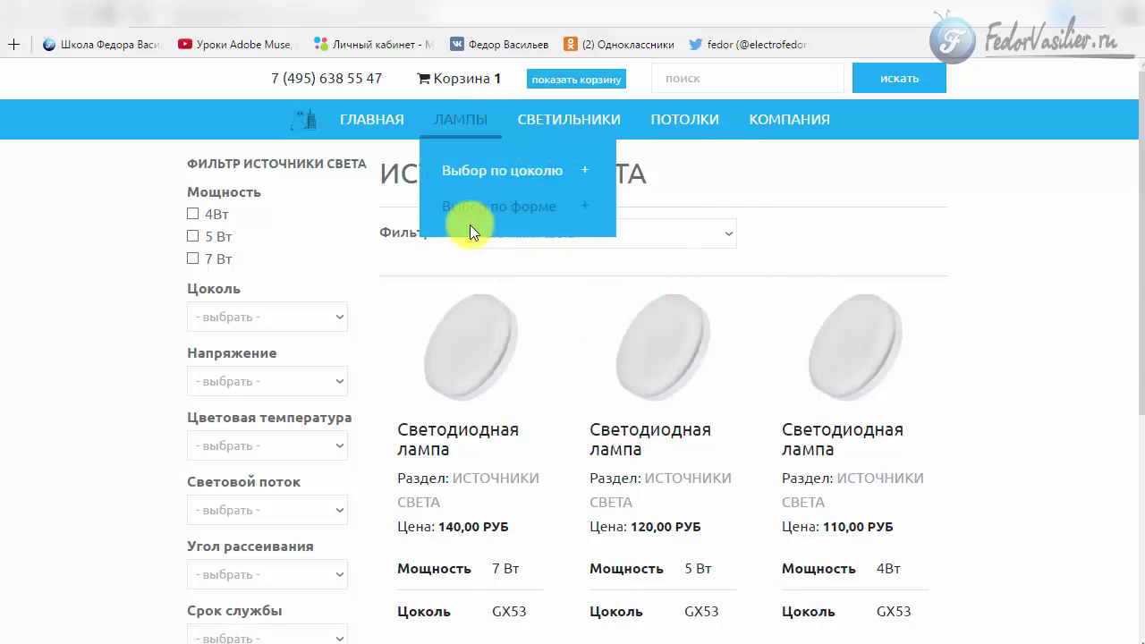
mouse_move(473, 213)
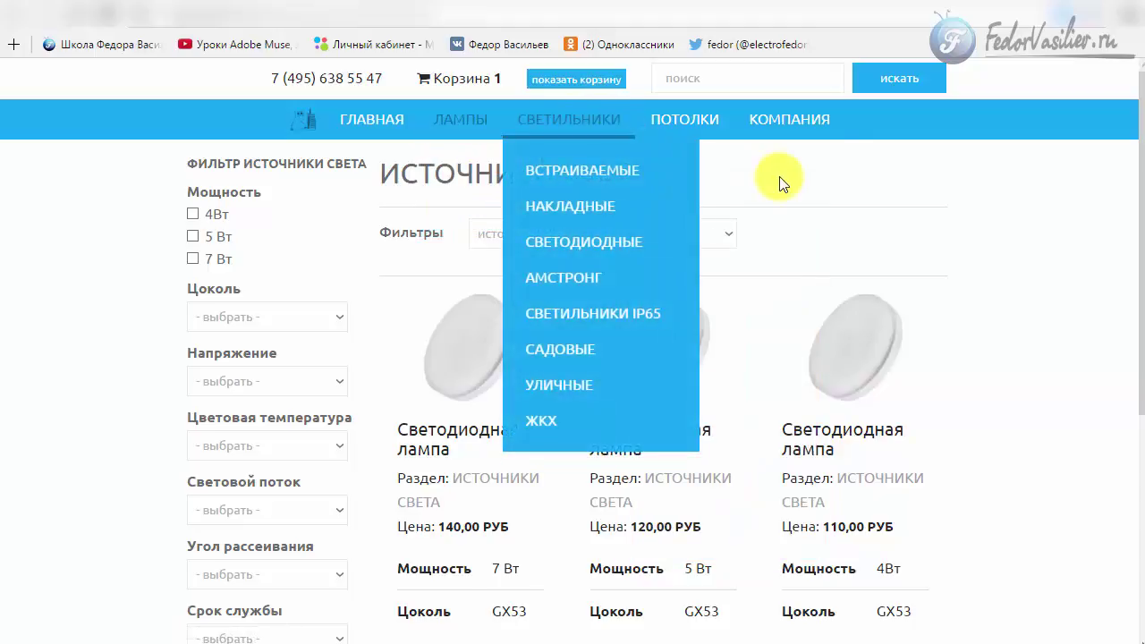
click(779, 176)
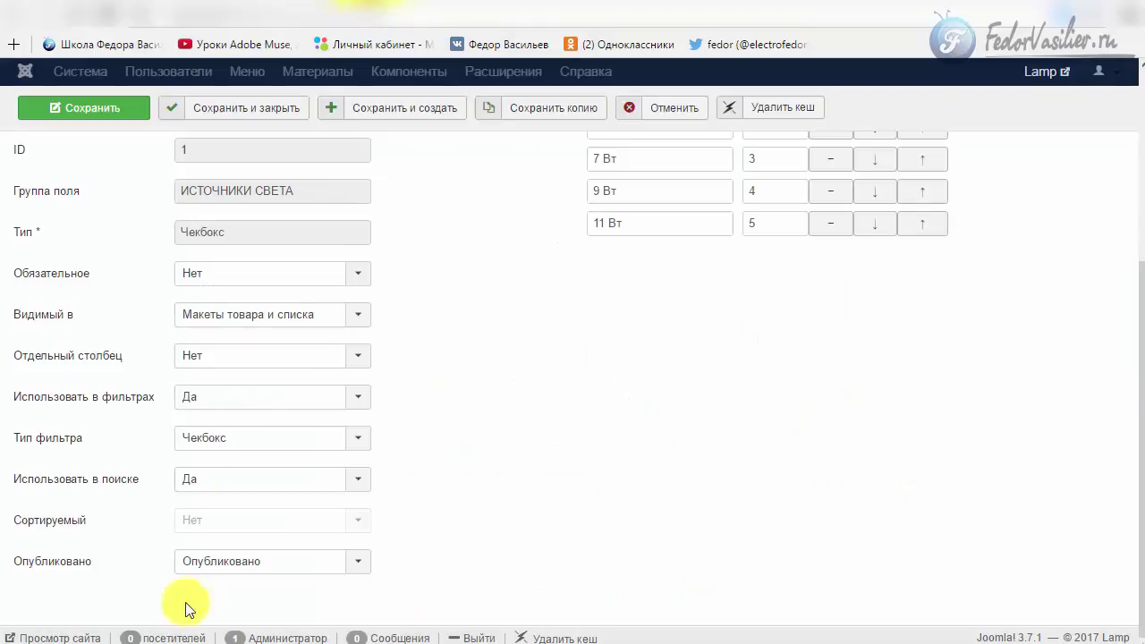
Close the Мощность field editor without saving and open the DJ-Catalog2 control panel.
scroll(296, 280, up, 5)
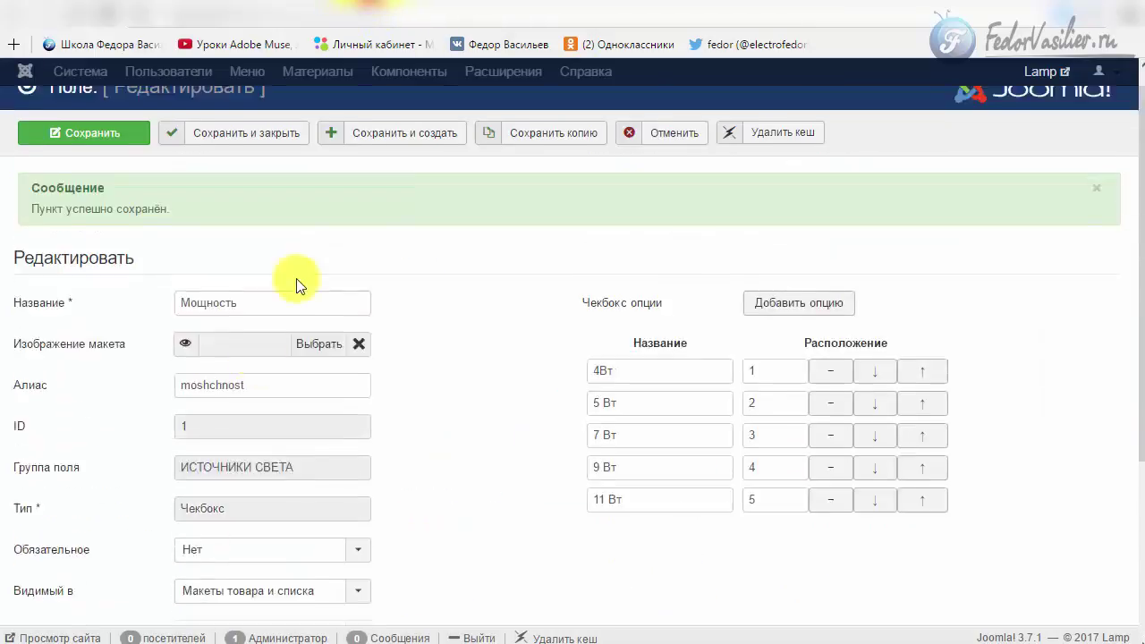
click(661, 155)
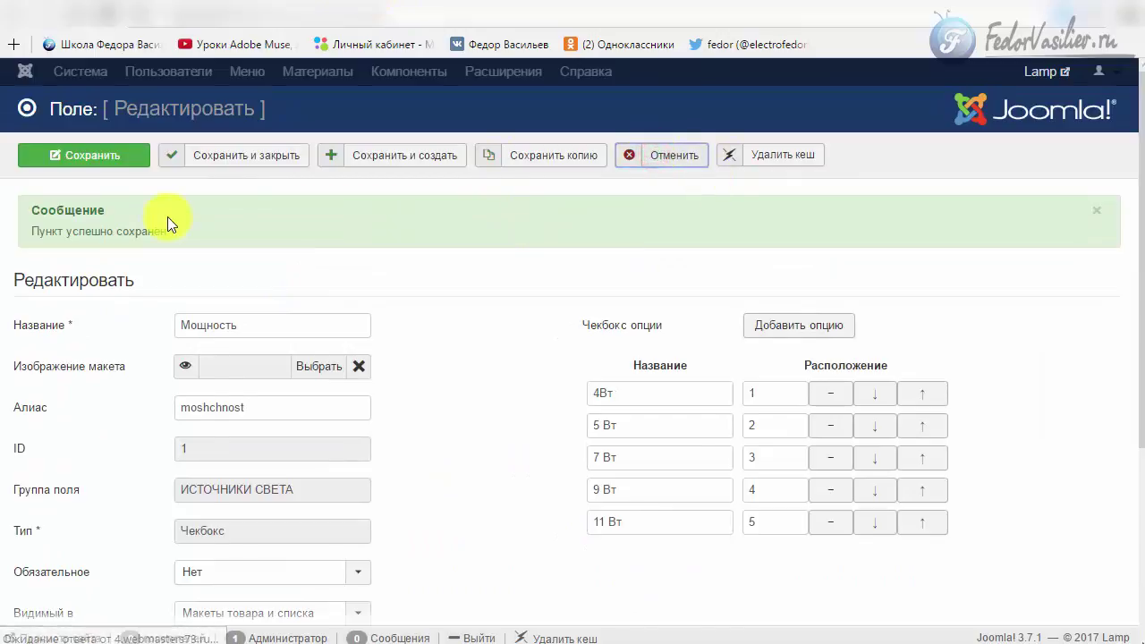
scroll(426, 358, down, 3)
scroll(427, 357, up, 3)
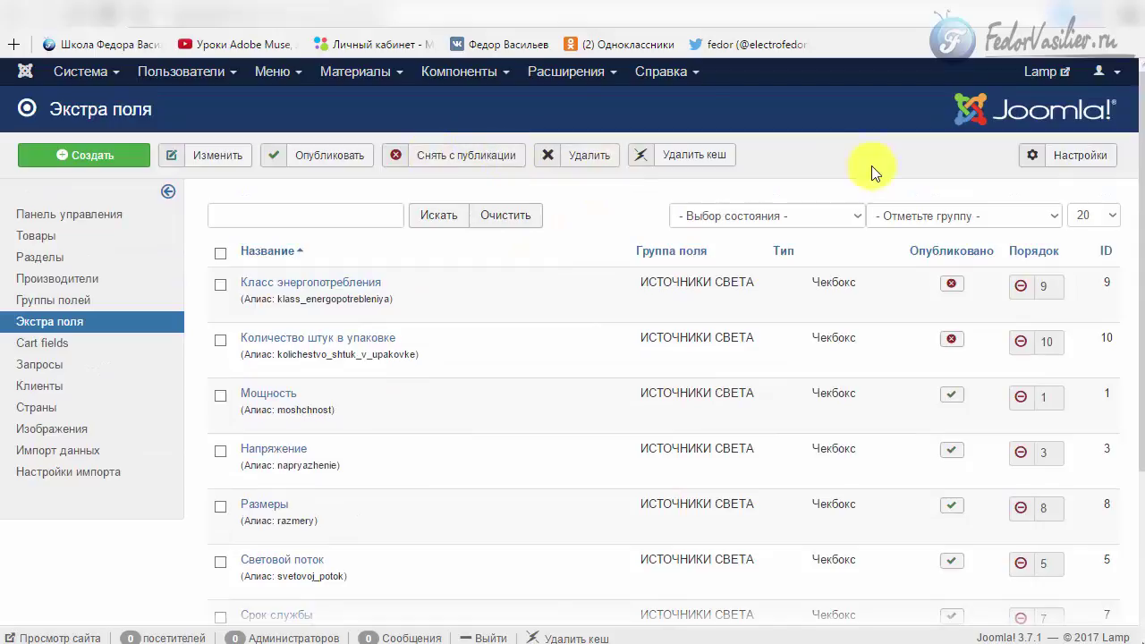
click(465, 84)
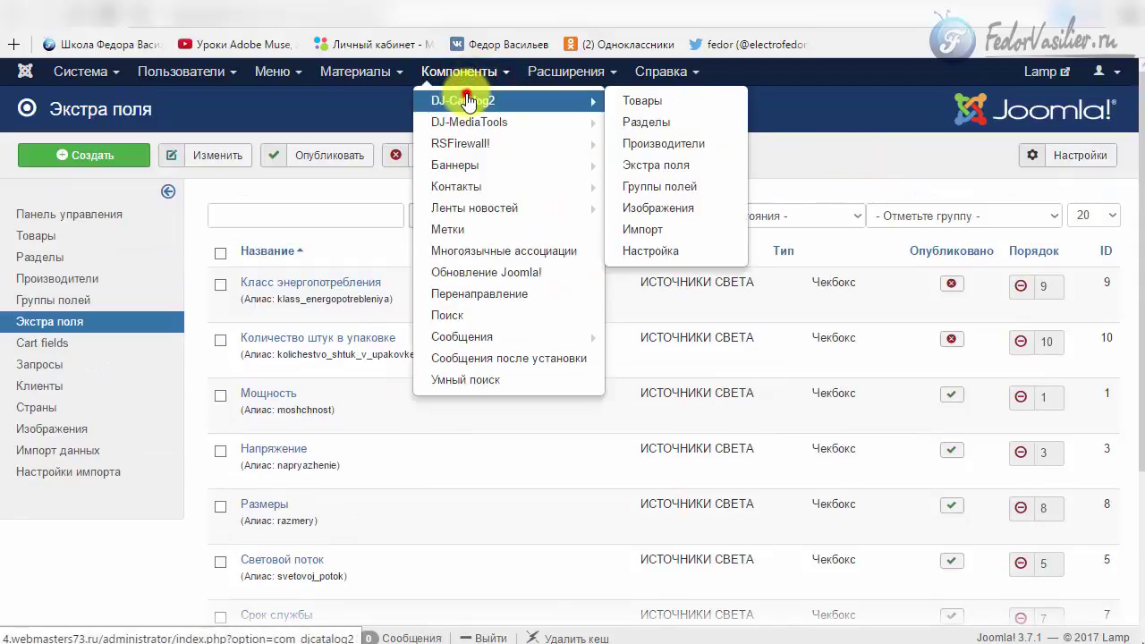
click(466, 95)
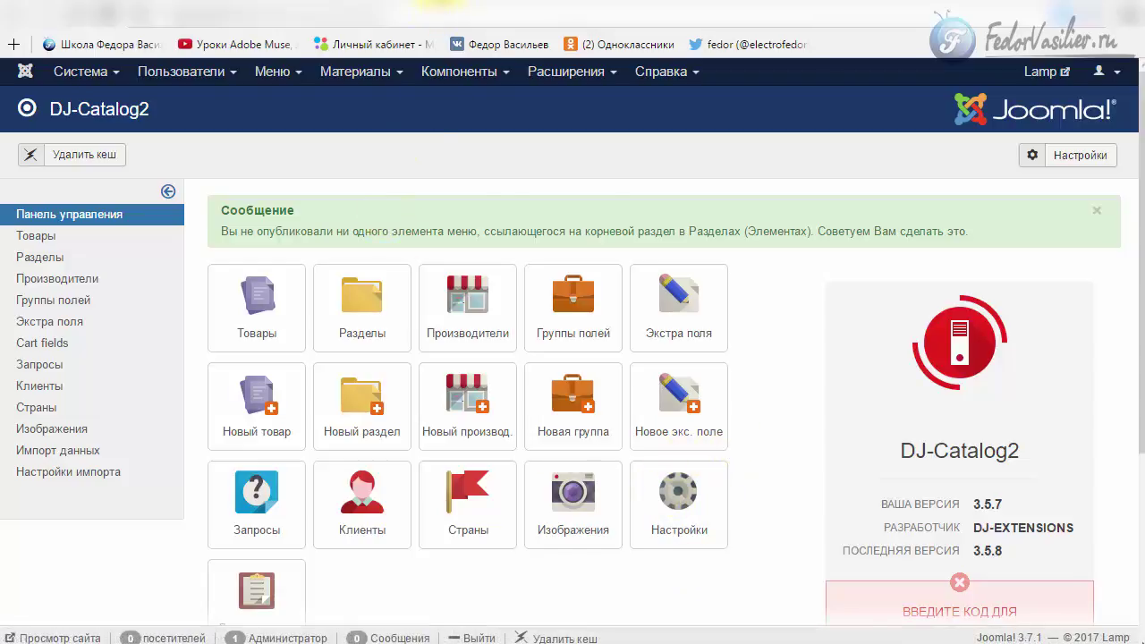
Look over the storefront's lamp listing down to the footer and the Лампы submenus for base type and shape.
click(438, 10)
mouse_move(431, 141)
scroll(431, 142, down, 4)
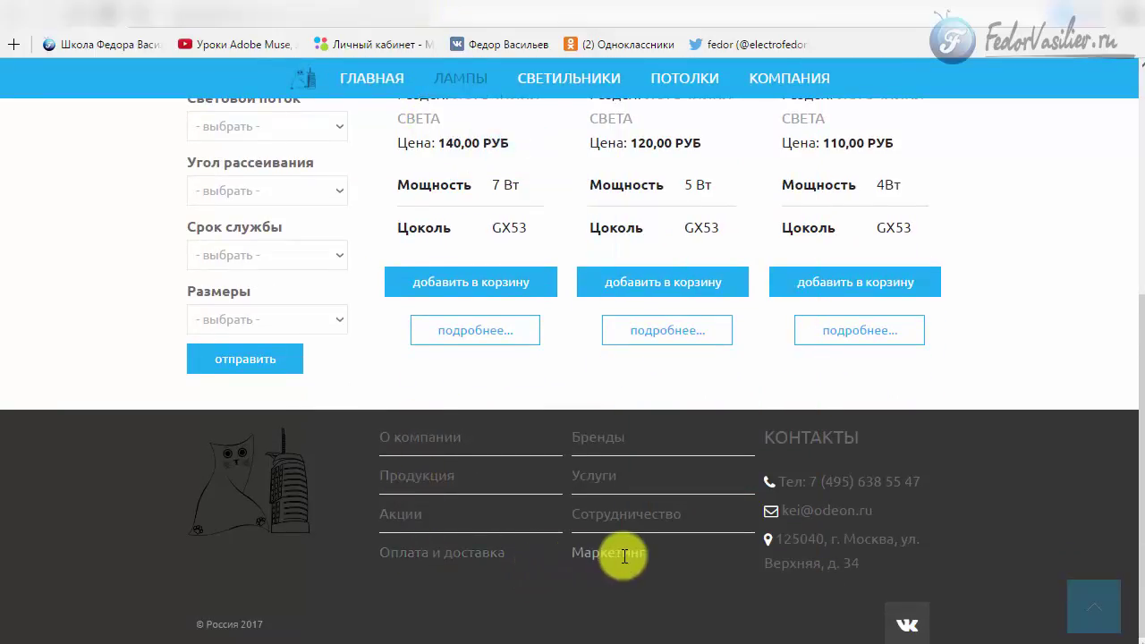
click(488, 437)
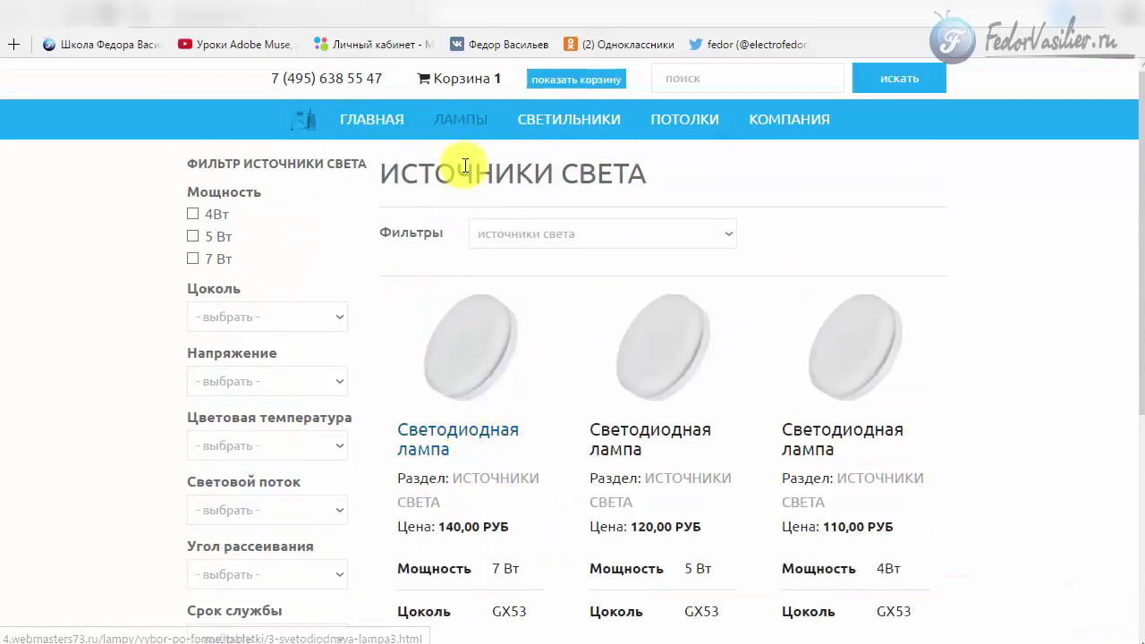
mouse_move(477, 126)
mouse_move(480, 172)
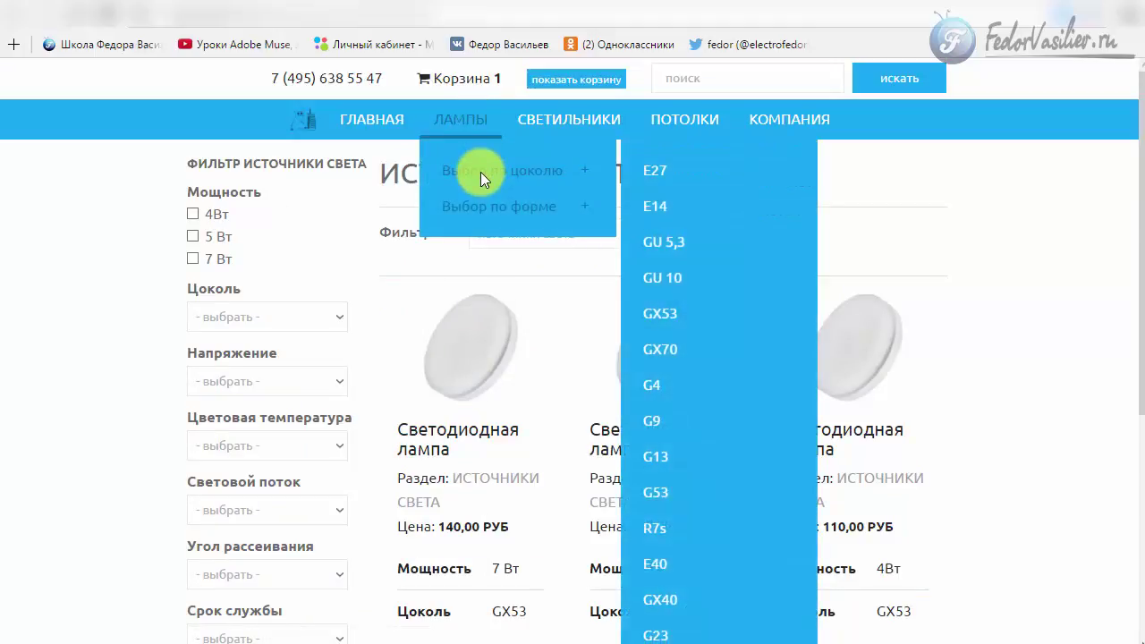
mouse_move(547, 216)
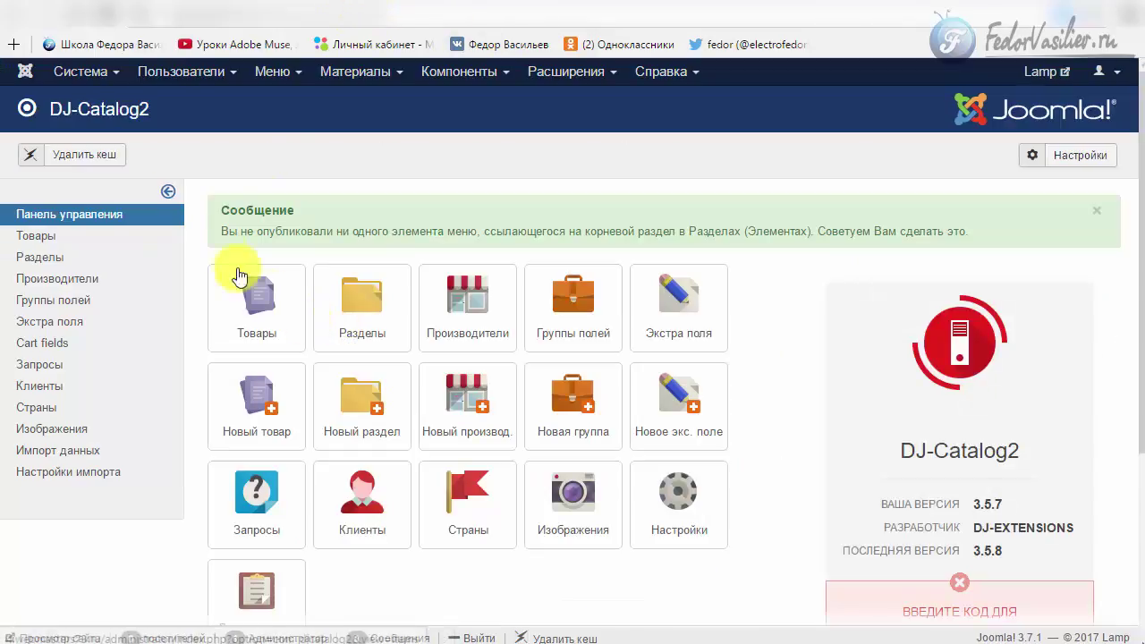
Open the DJ-Catalog2 product list and check the section assigned to the first lamp.
click(260, 319)
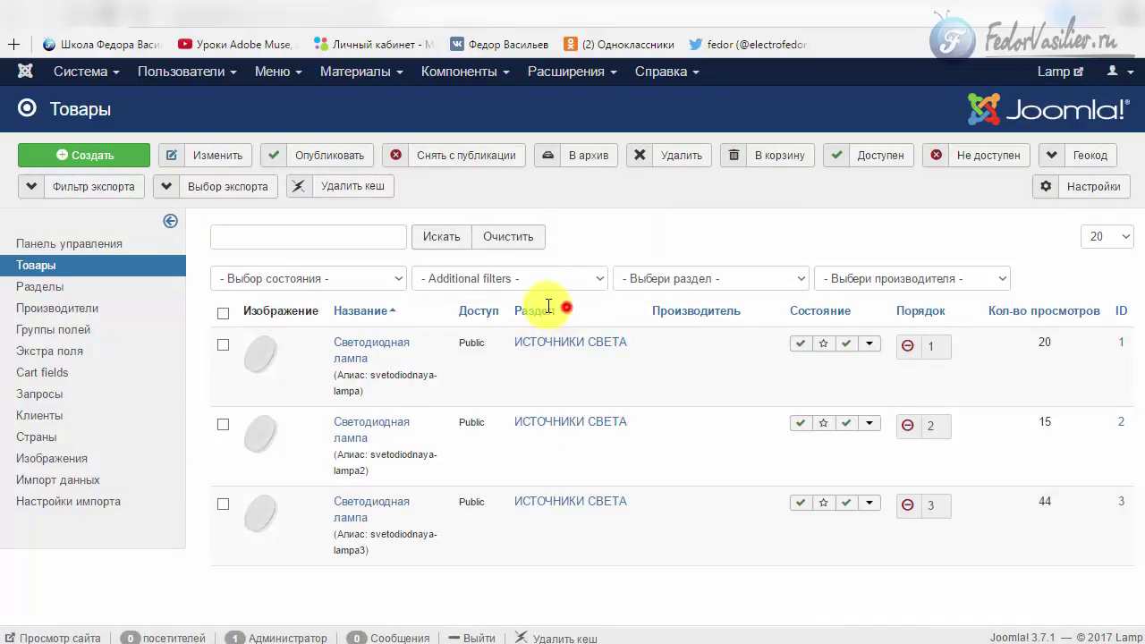
drag(608, 337, 492, 349)
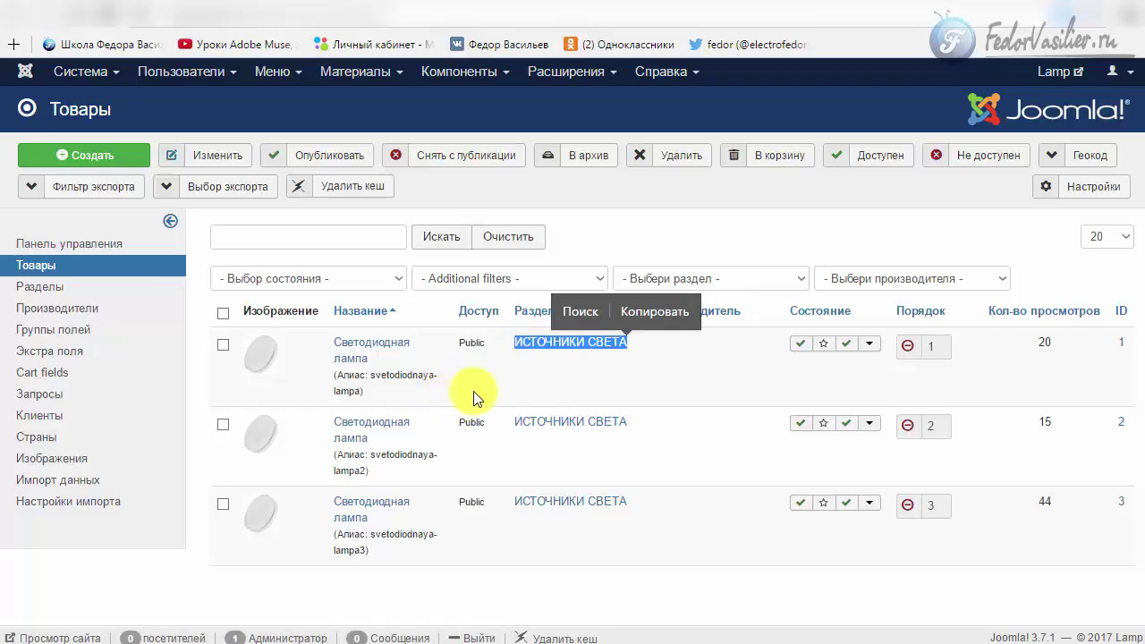
click(528, 385)
drag(642, 341, 516, 354)
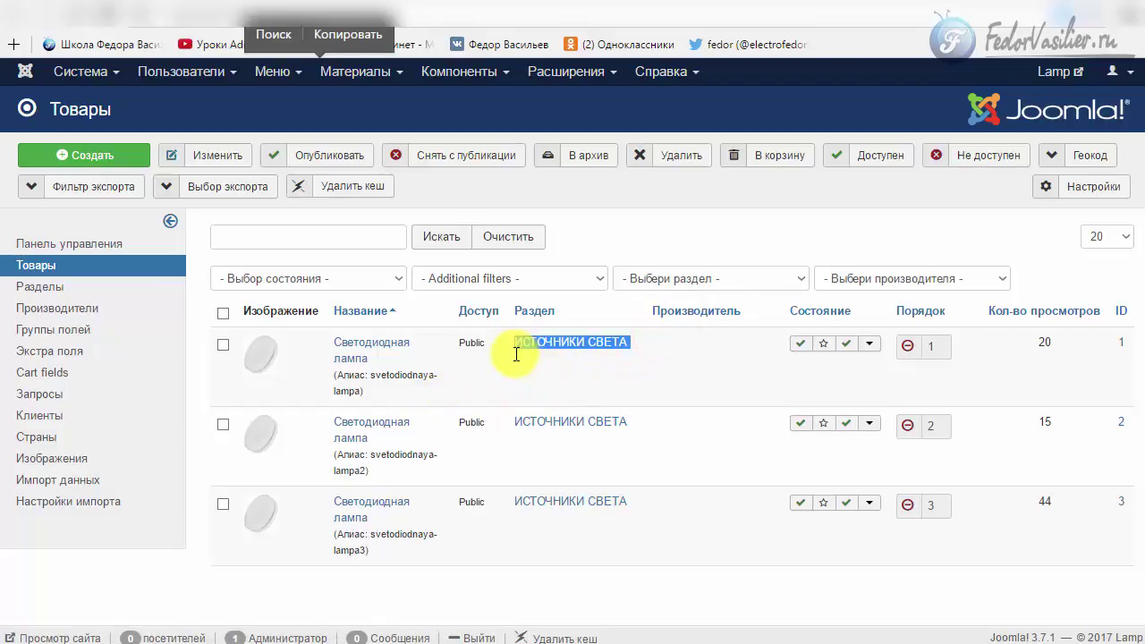
click(518, 357)
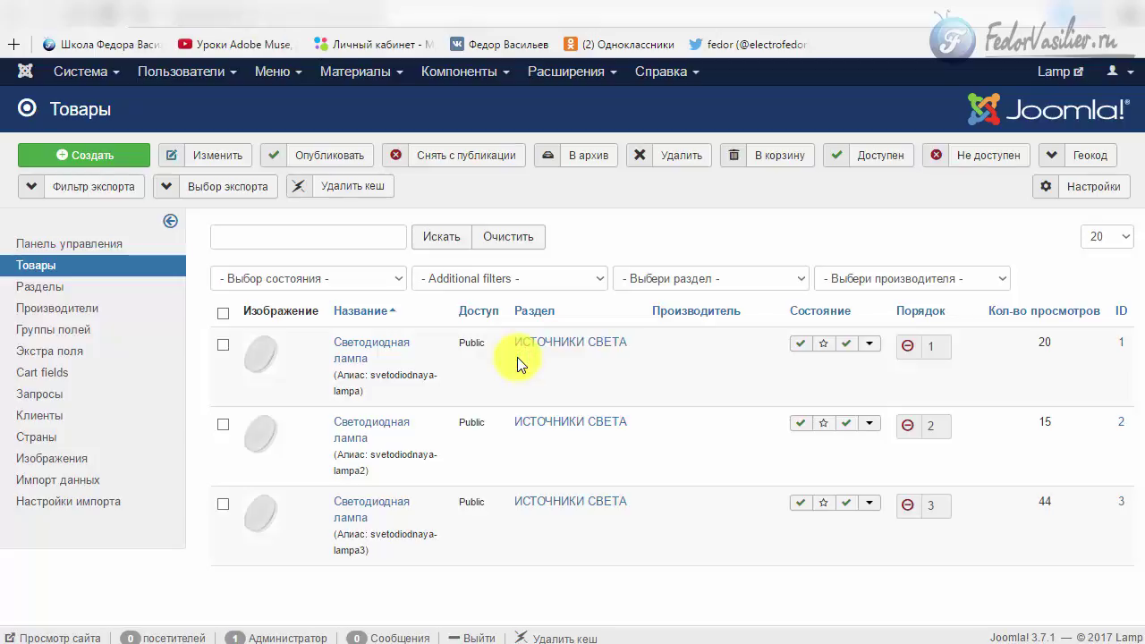
Create a new product with the name таблетка, leaving its alias blank.
click(96, 159)
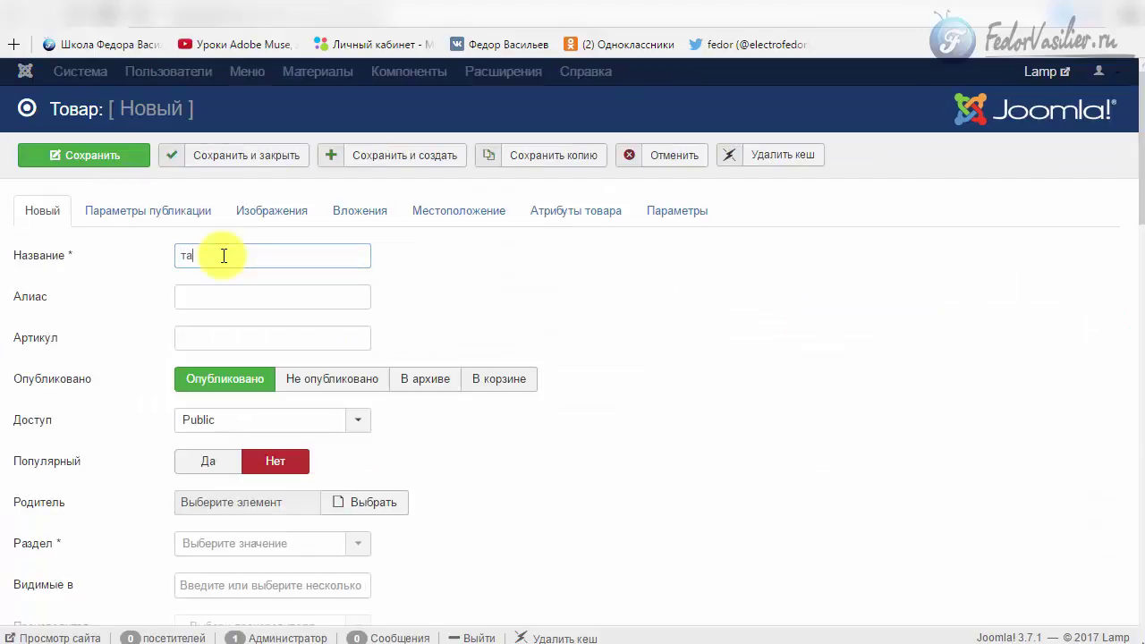
text(таблетка)
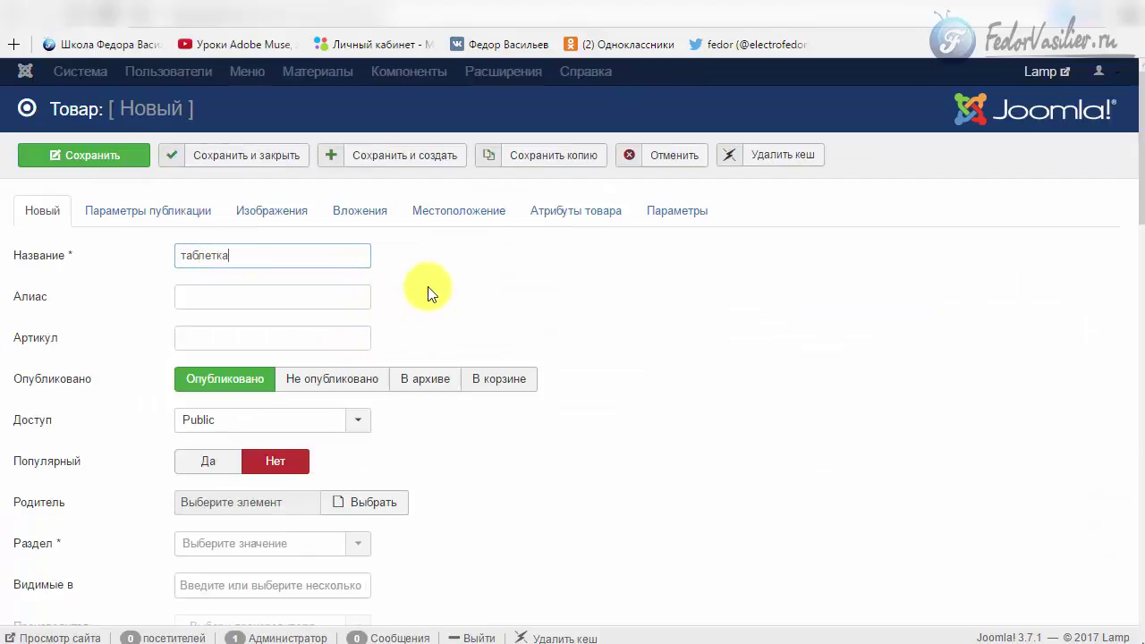
scroll(411, 284, down, 6)
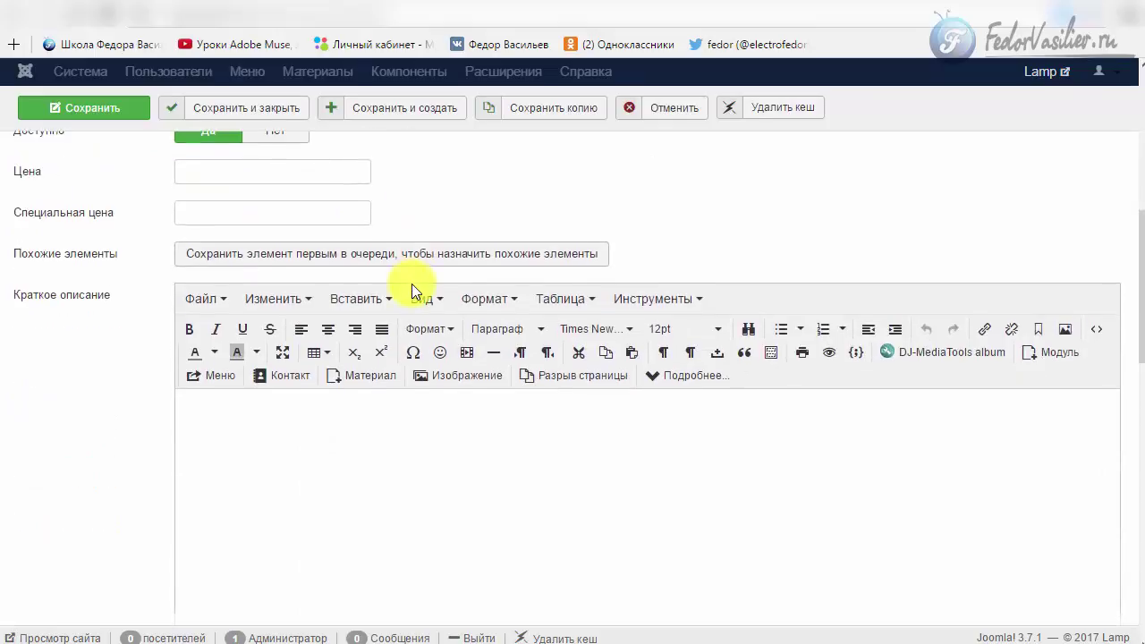
scroll(411, 283, up, 6)
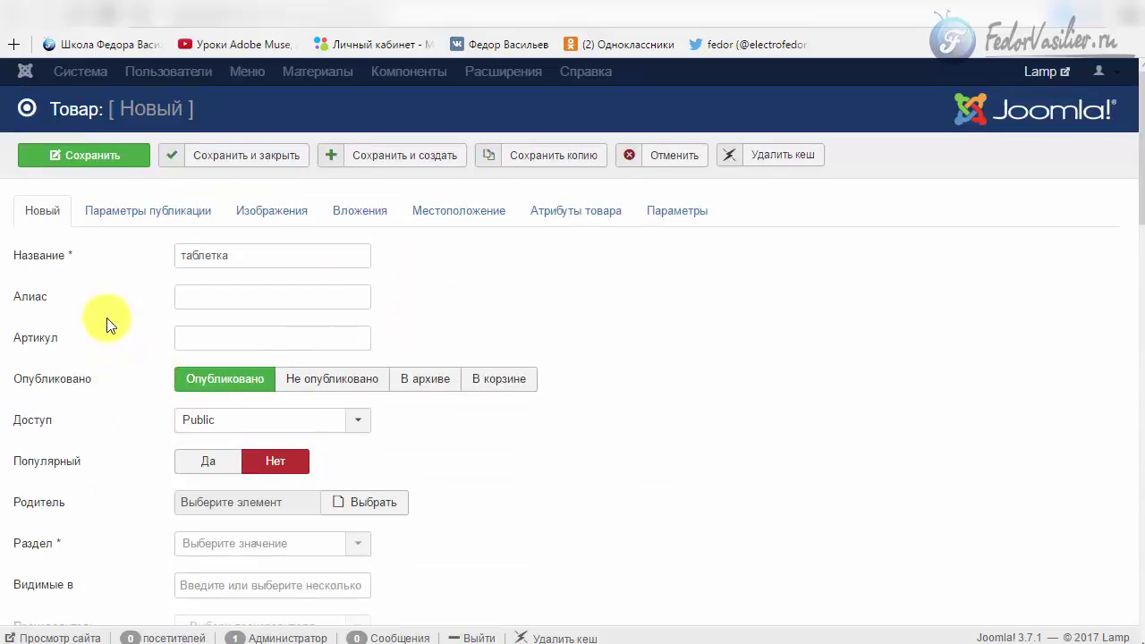
click(224, 291)
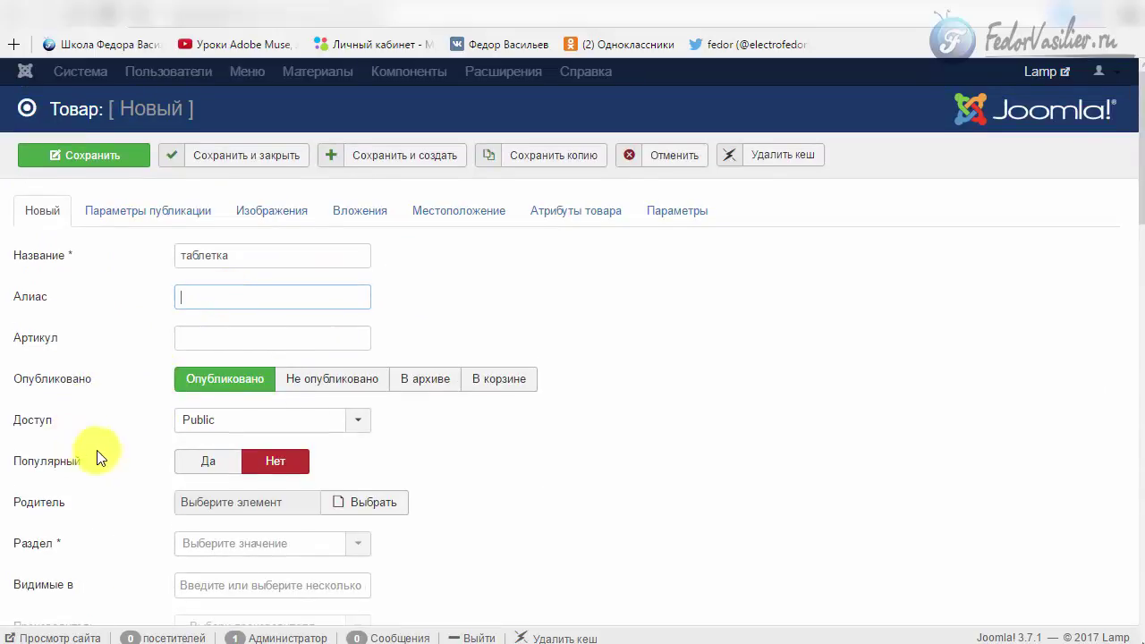
Assign the new product to the ИСТОЧНИКИ СВЕТА section.
scroll(600, 409, down, 2)
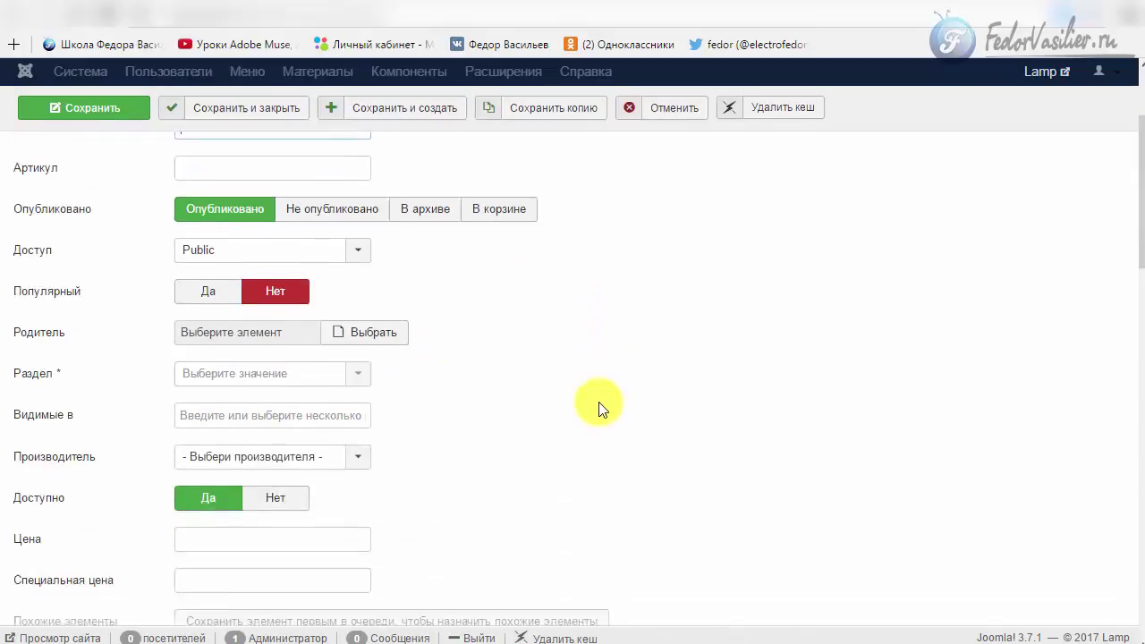
click(253, 356)
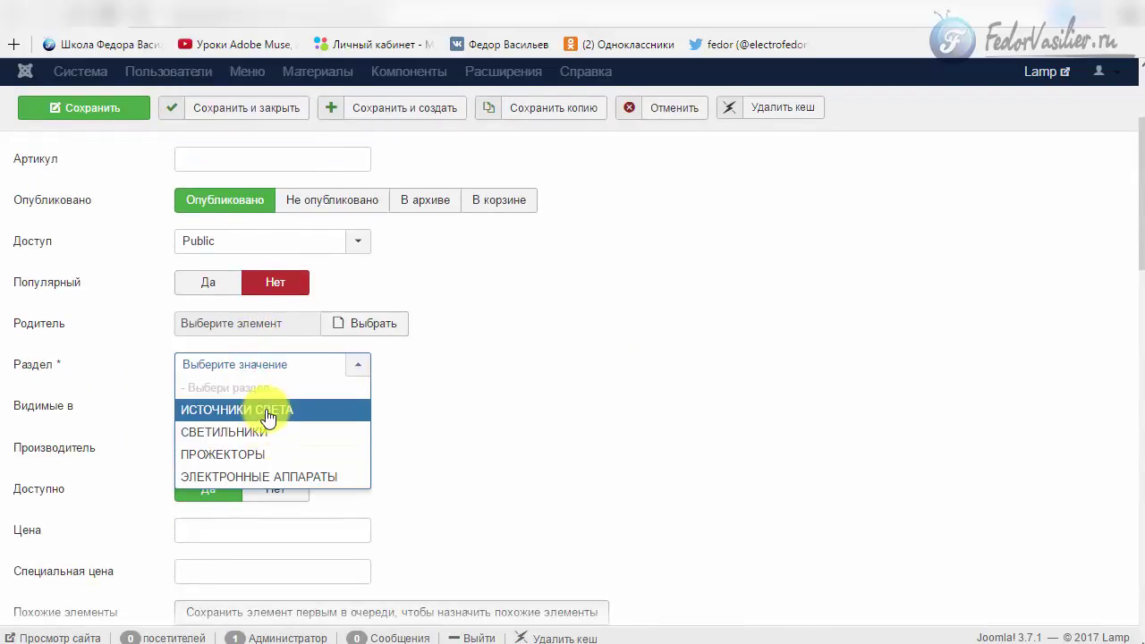
click(267, 413)
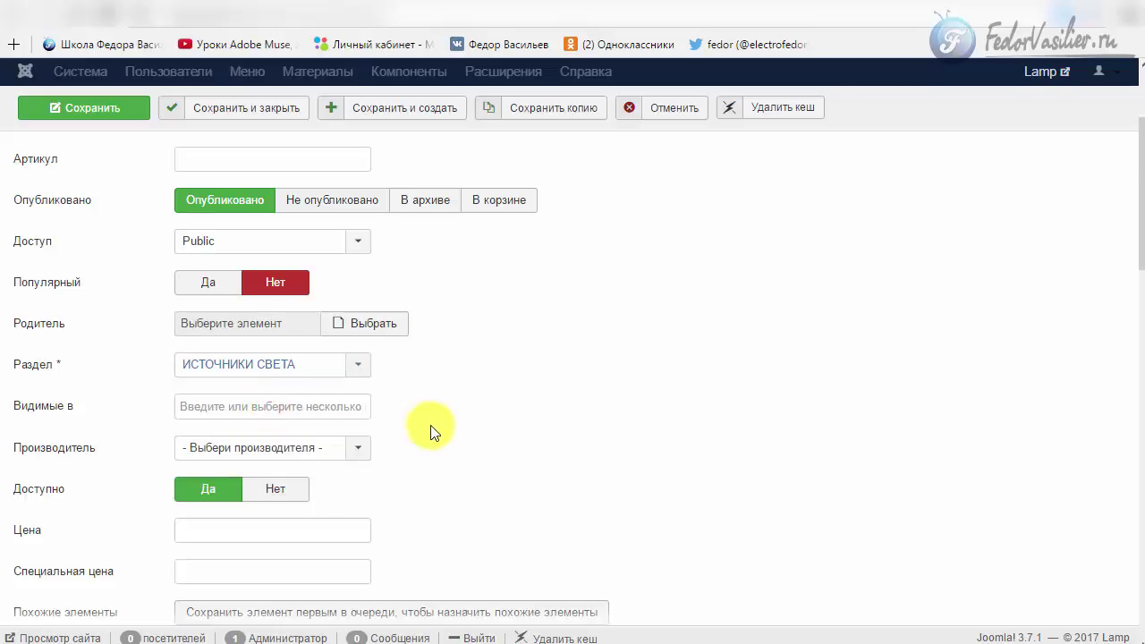
scroll(431, 432, down, 10)
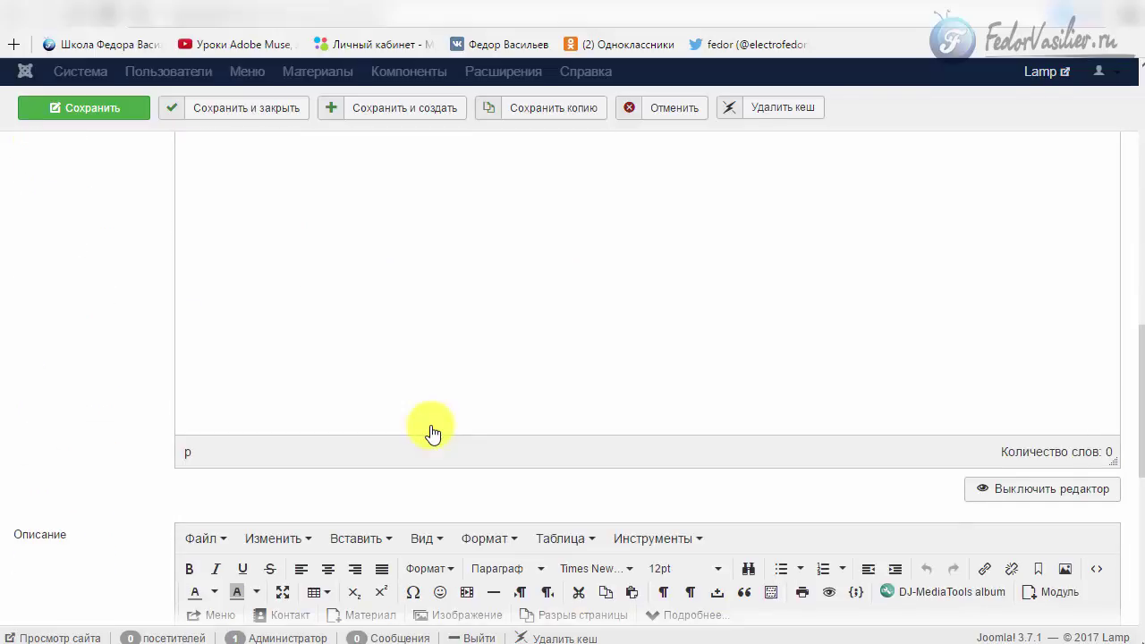
scroll(430, 432, up, 15)
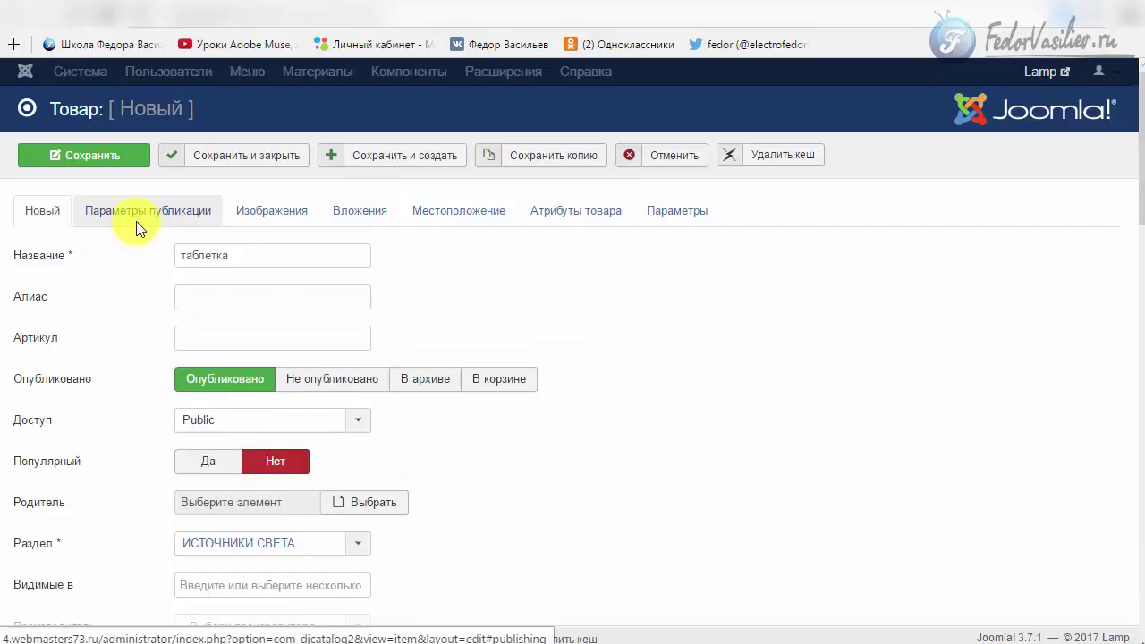
Go through the product's publishing, image, attachment and location settings and assign the ИСТОЧНИКИ СВЕТА field group in its attributes.
click(135, 219)
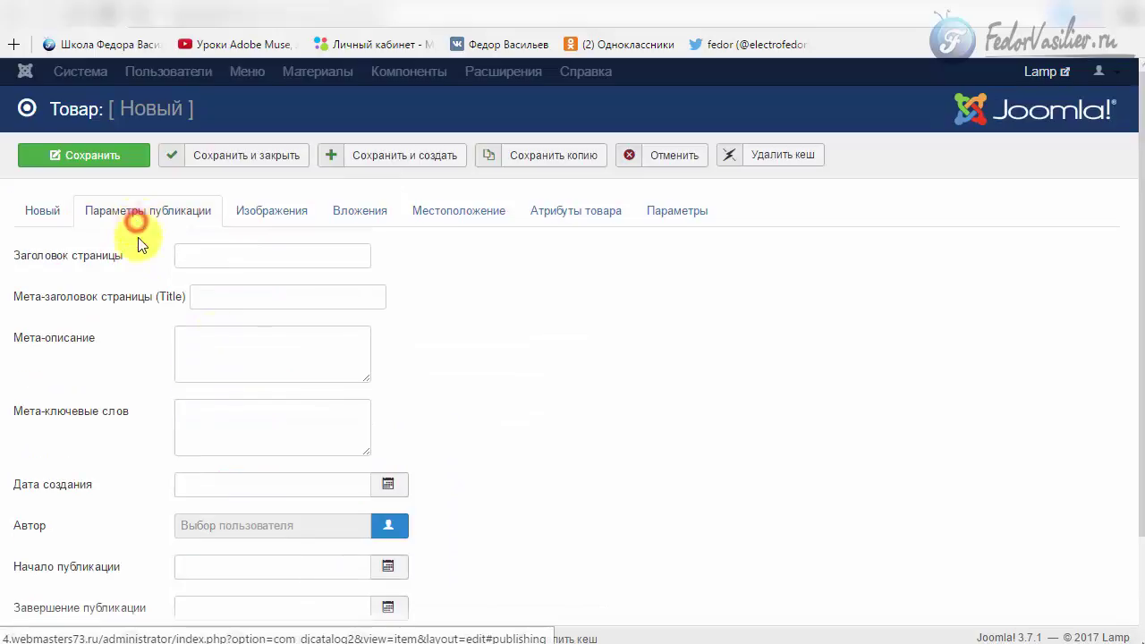
click(259, 211)
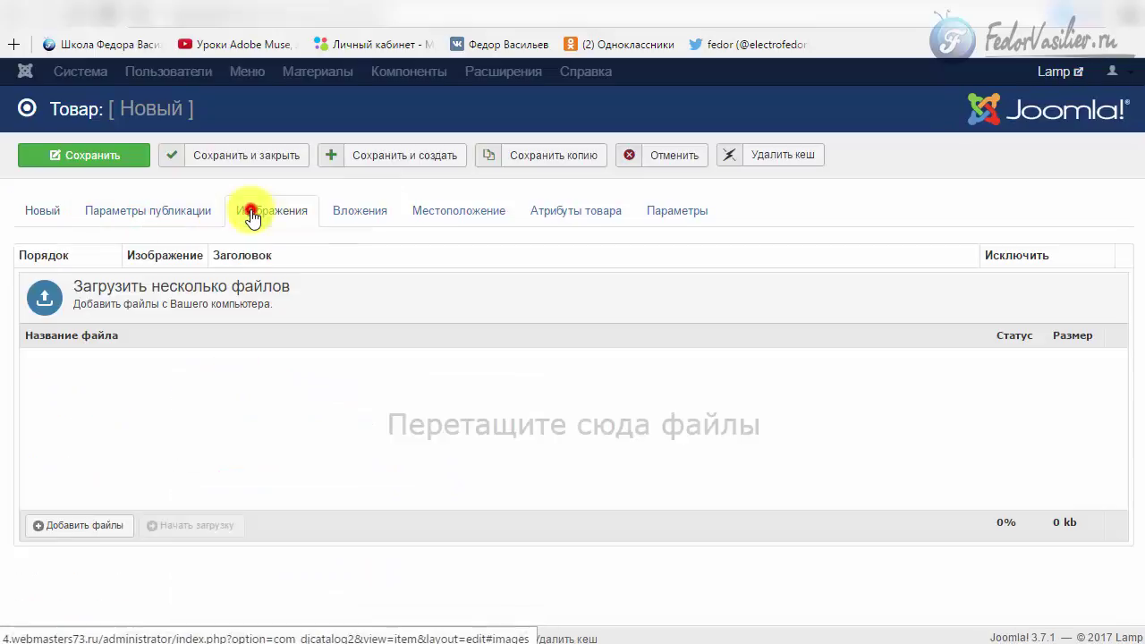
click(328, 211)
click(457, 210)
click(567, 214)
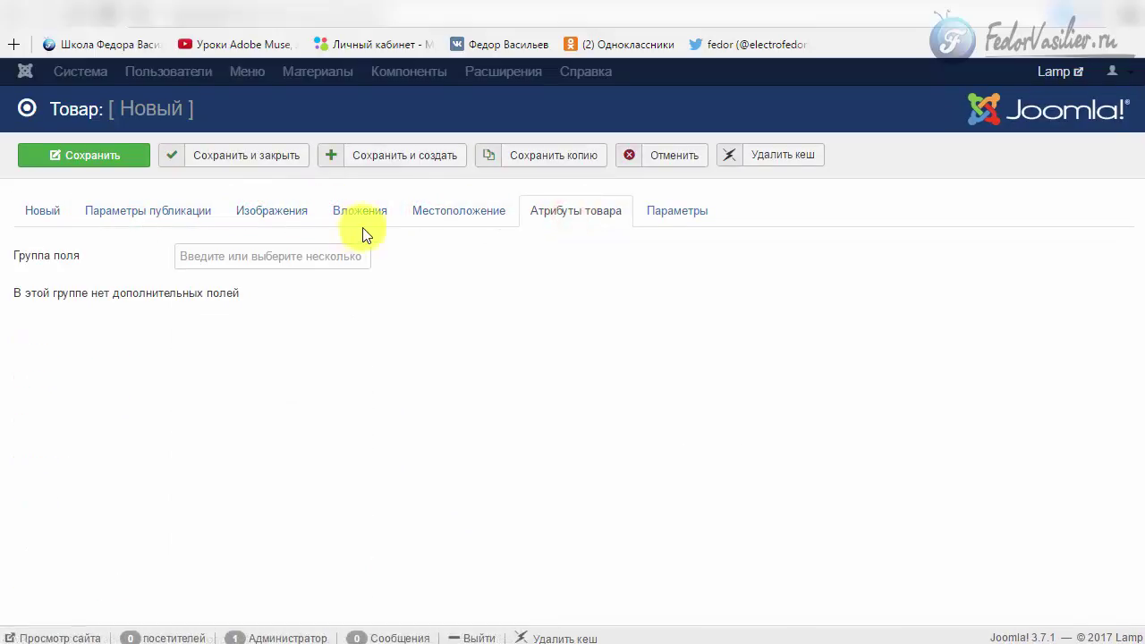
click(239, 259)
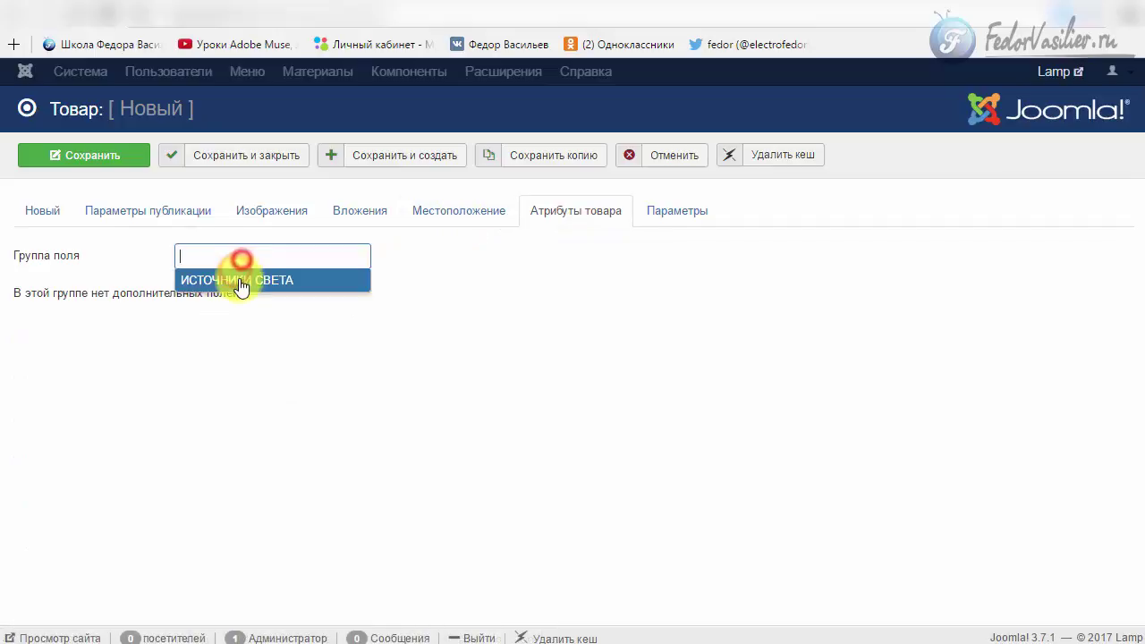
click(240, 281)
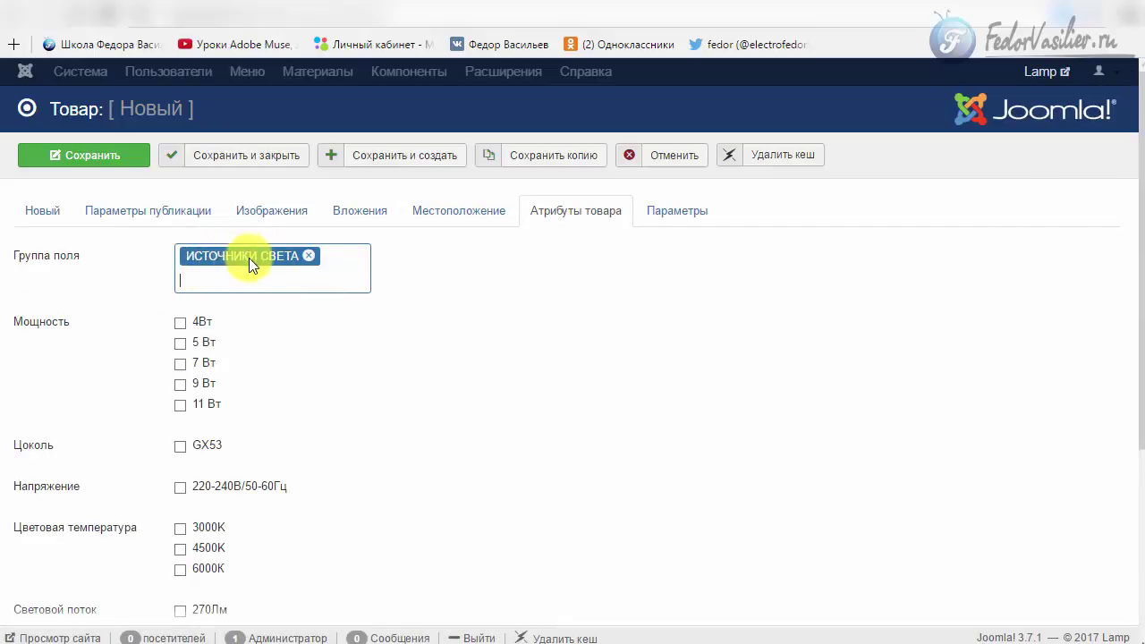
drag(248, 257, 288, 269)
click(235, 268)
drag(308, 268, 301, 268)
click(268, 280)
Set the product's Мощность attribute to 11 Вт, and save and close the product.
click(182, 407)
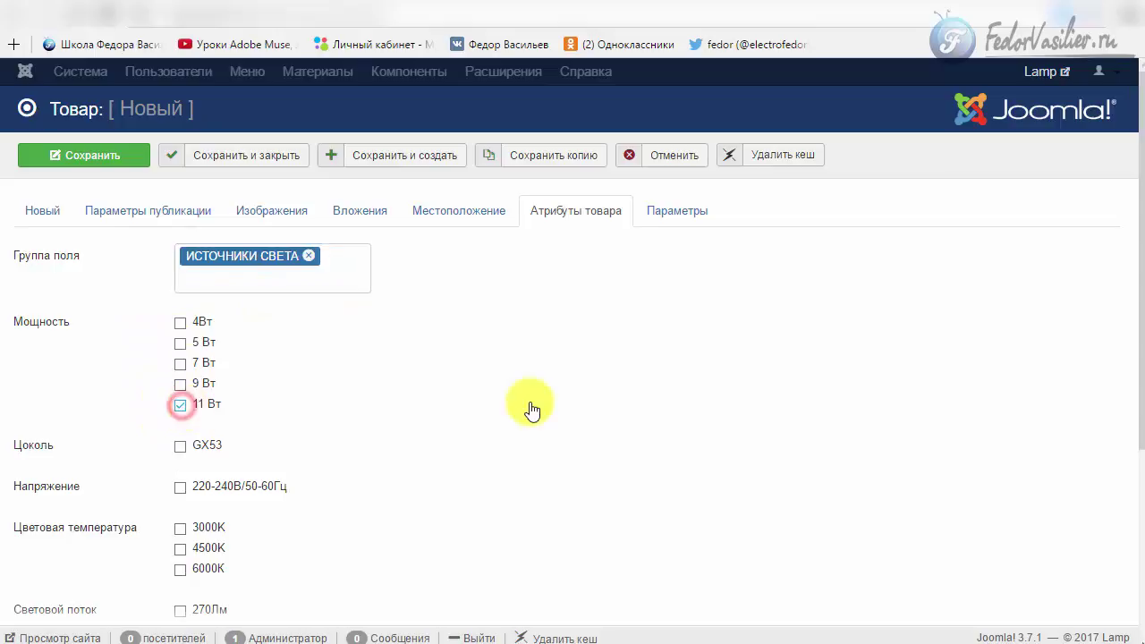
scroll(528, 403, down, 4)
scroll(529, 403, up, 4)
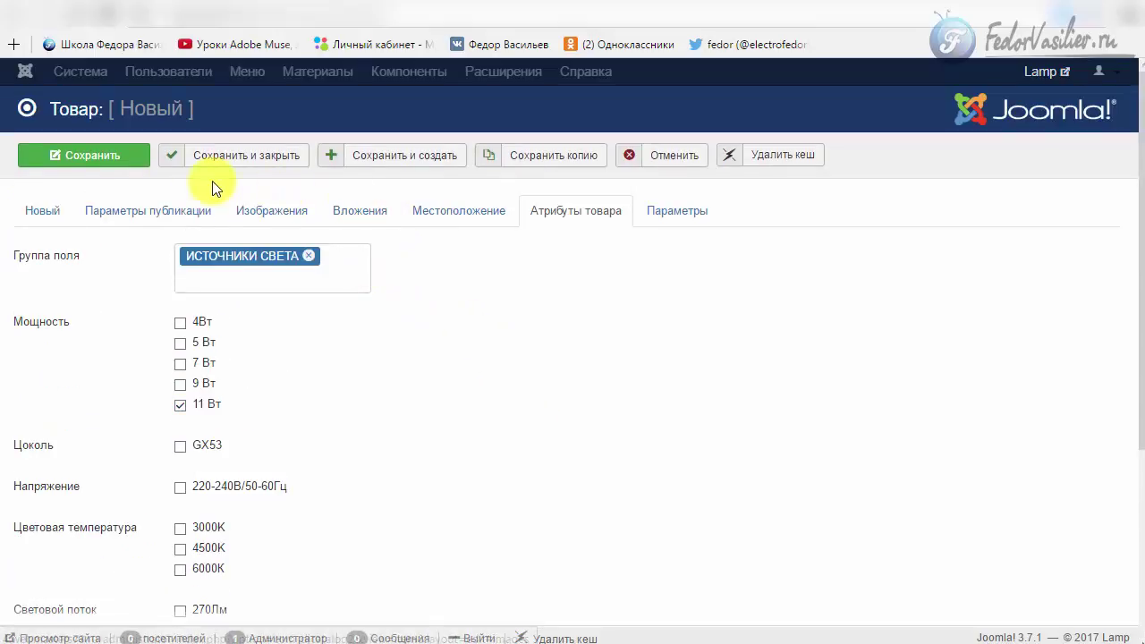
click(42, 212)
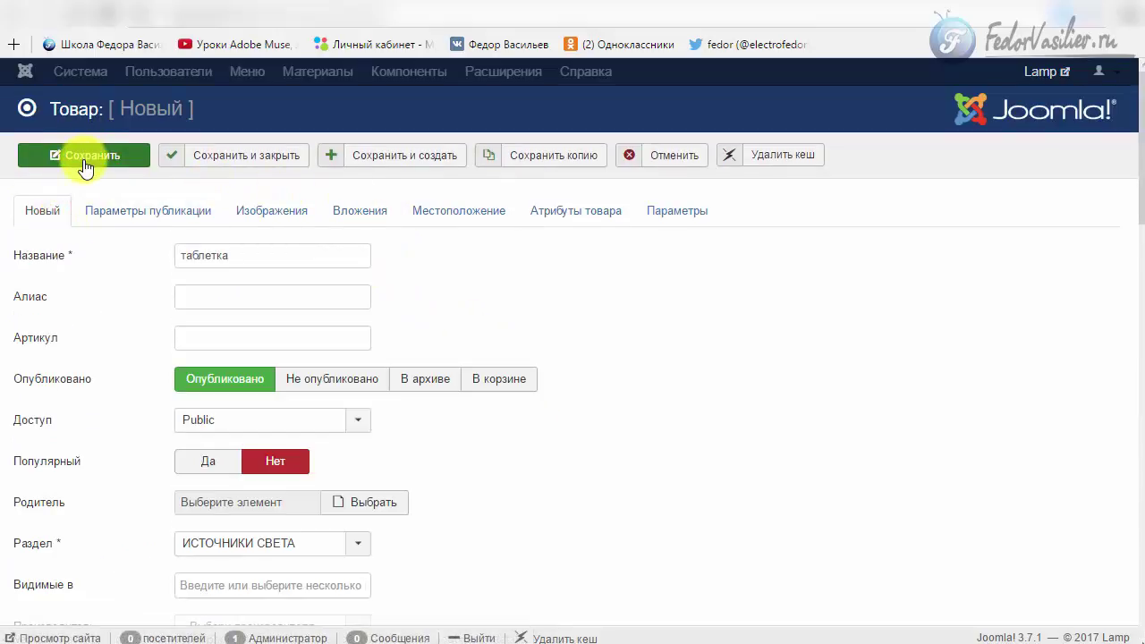
click(201, 155)
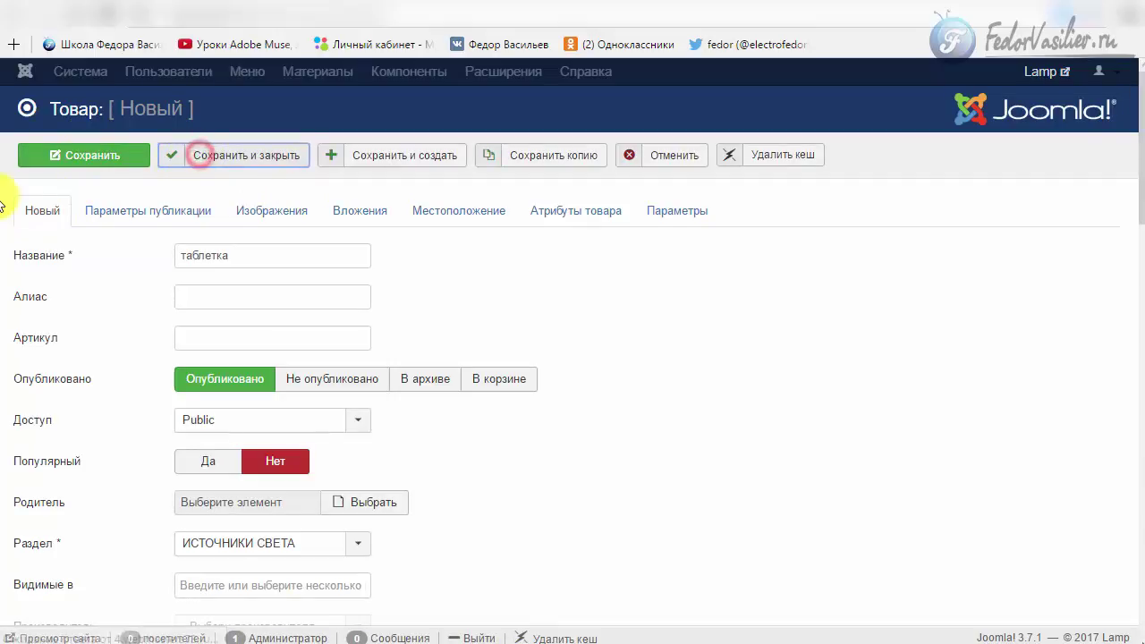
Reload the storefront's lamp listing to check the таблетка product and the Мощность filter, and view the Лампы submenu for choosing by shape.
scroll(301, 580, down, 1)
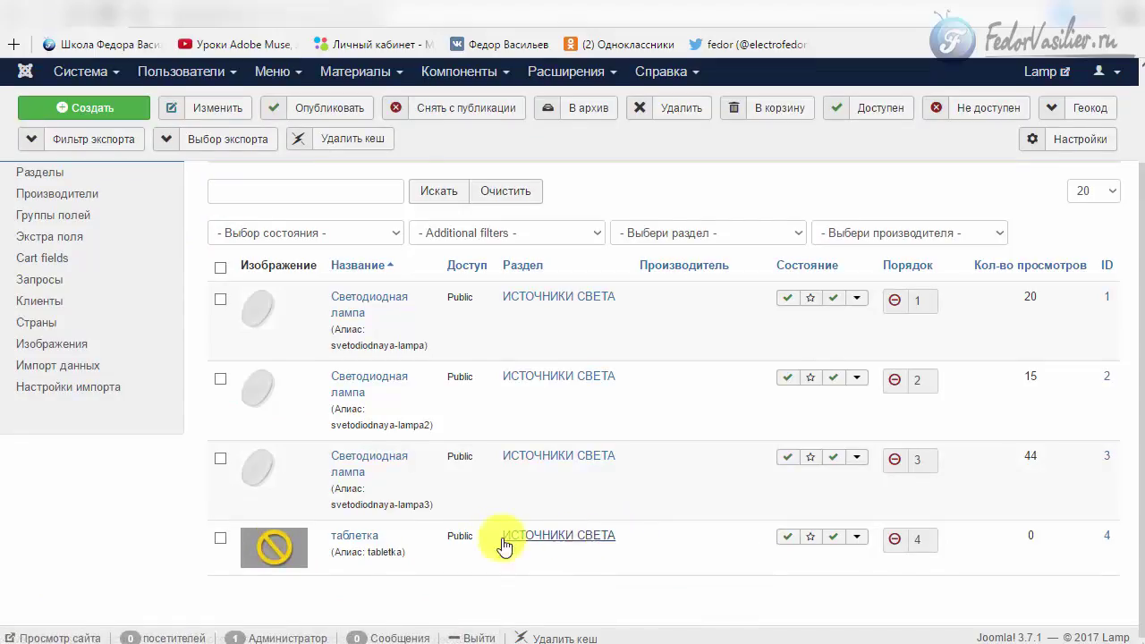
click(419, 24)
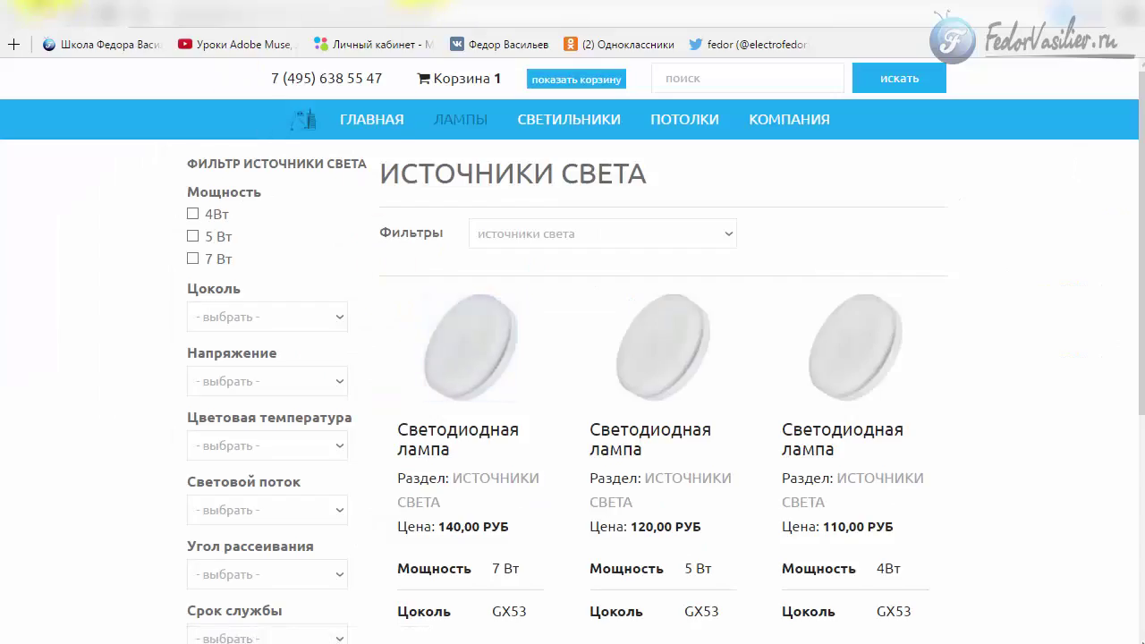
click(79, 20)
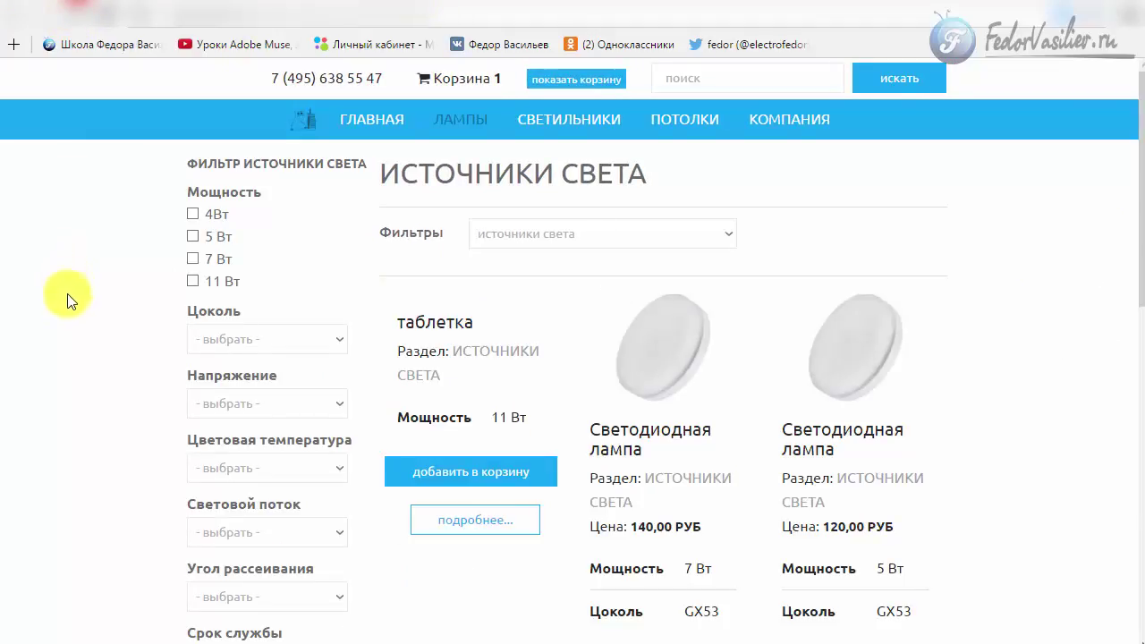
drag(491, 307, 404, 325)
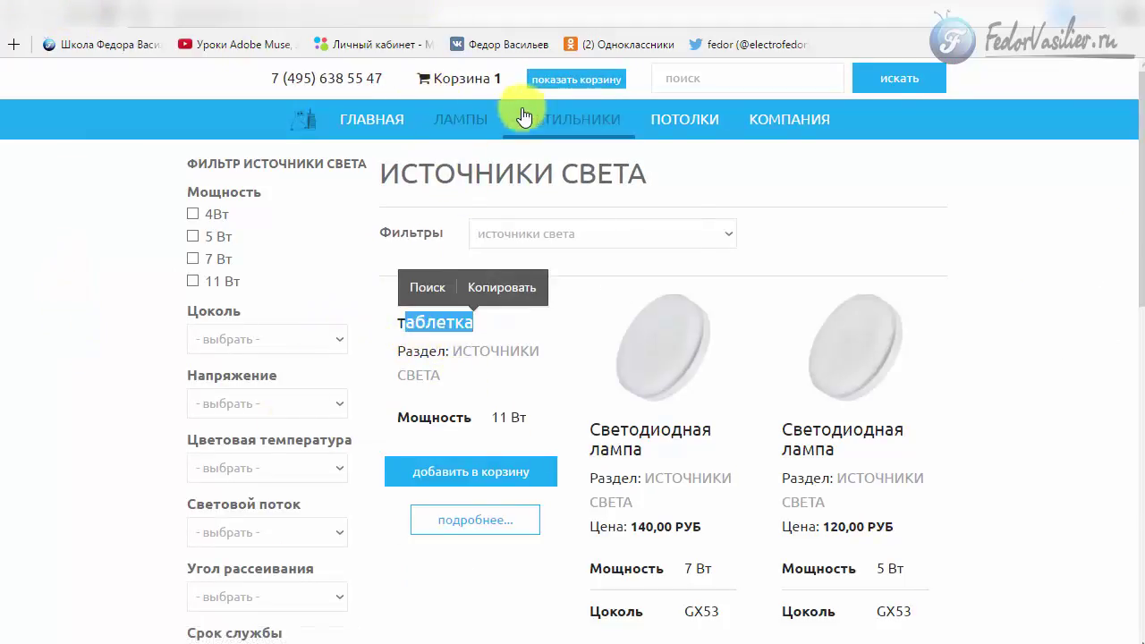
mouse_move(454, 127)
mouse_move(481, 215)
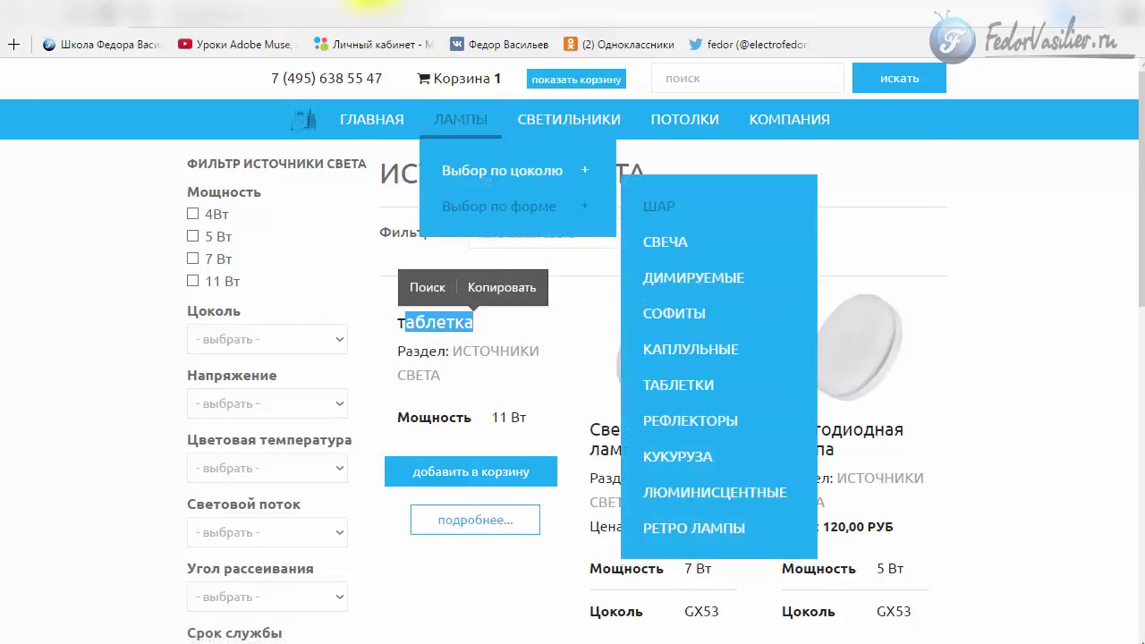
Open the Main Menu item list in the Joomla administrator and browse to the lamp-shape entries on its second page.
click(358, 11)
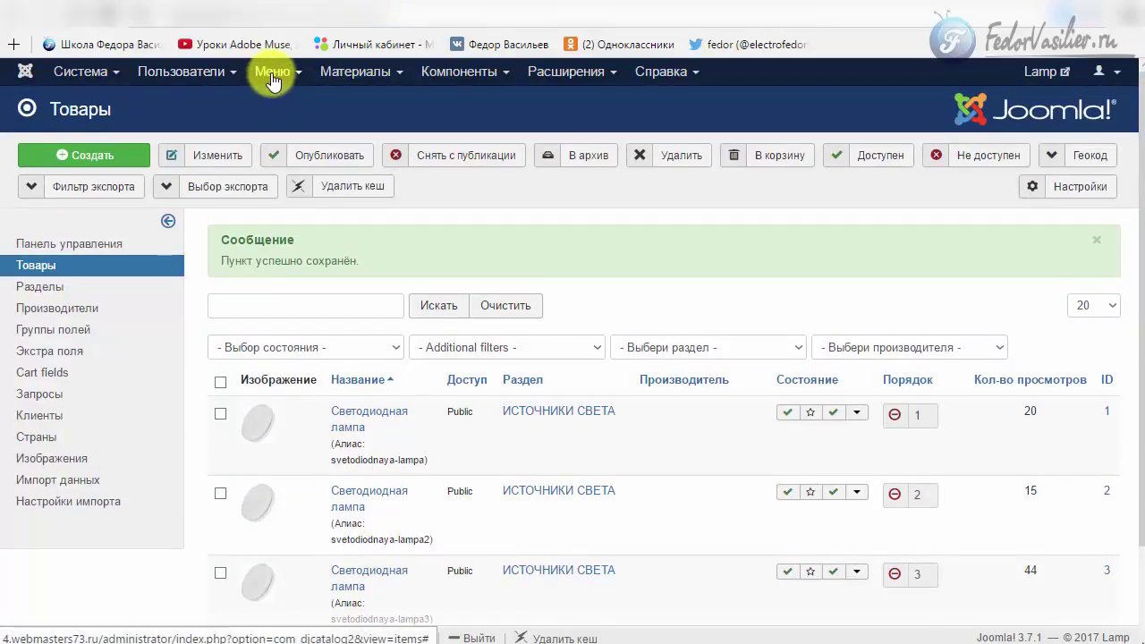
click(272, 77)
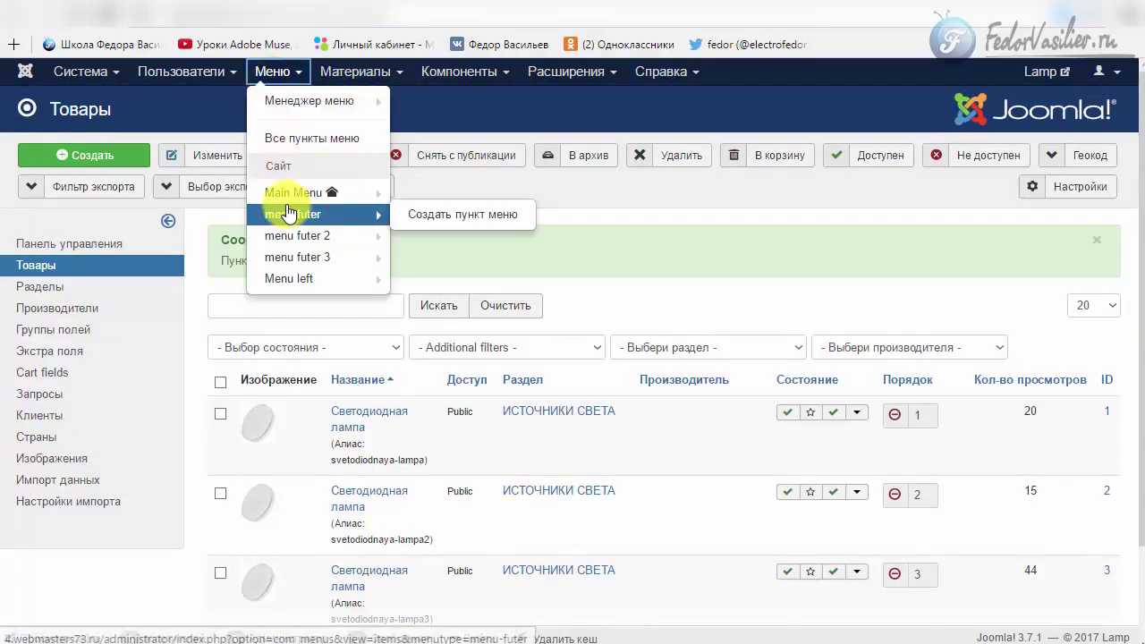
click(286, 195)
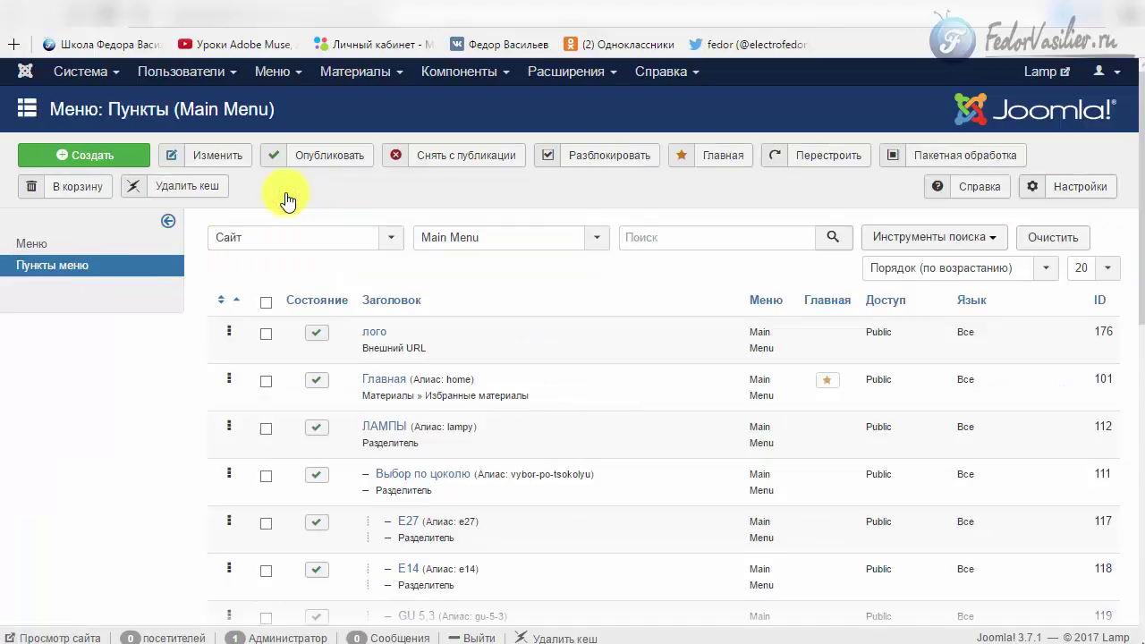
scroll(268, 328, down, 2)
scroll(269, 327, up, 2)
scroll(268, 322, down, 6)
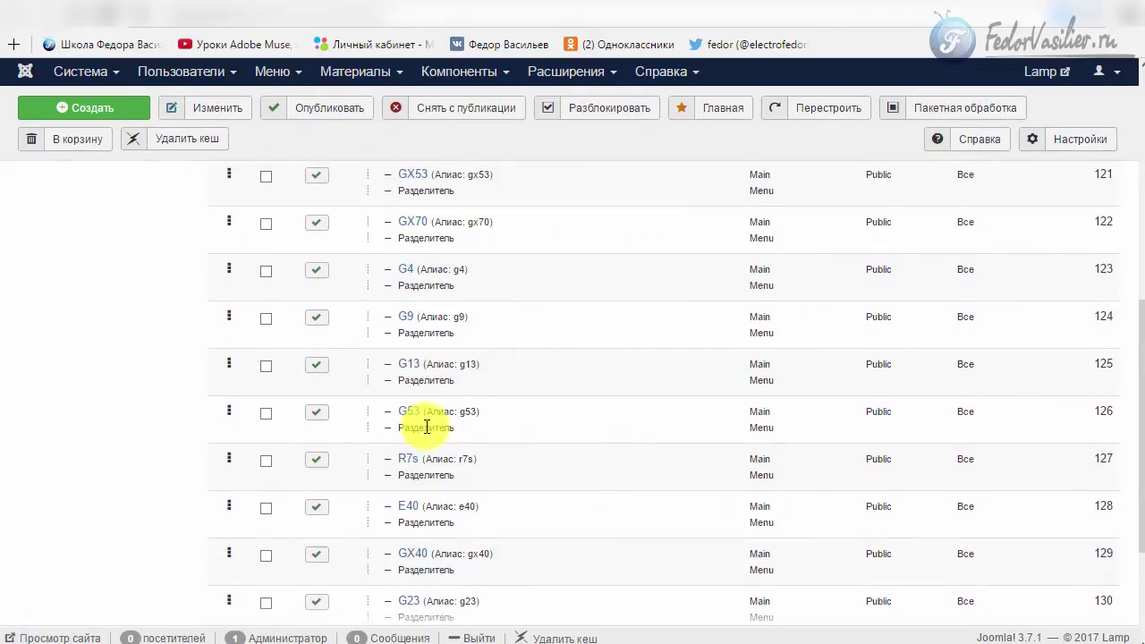
scroll(426, 426, down, 2)
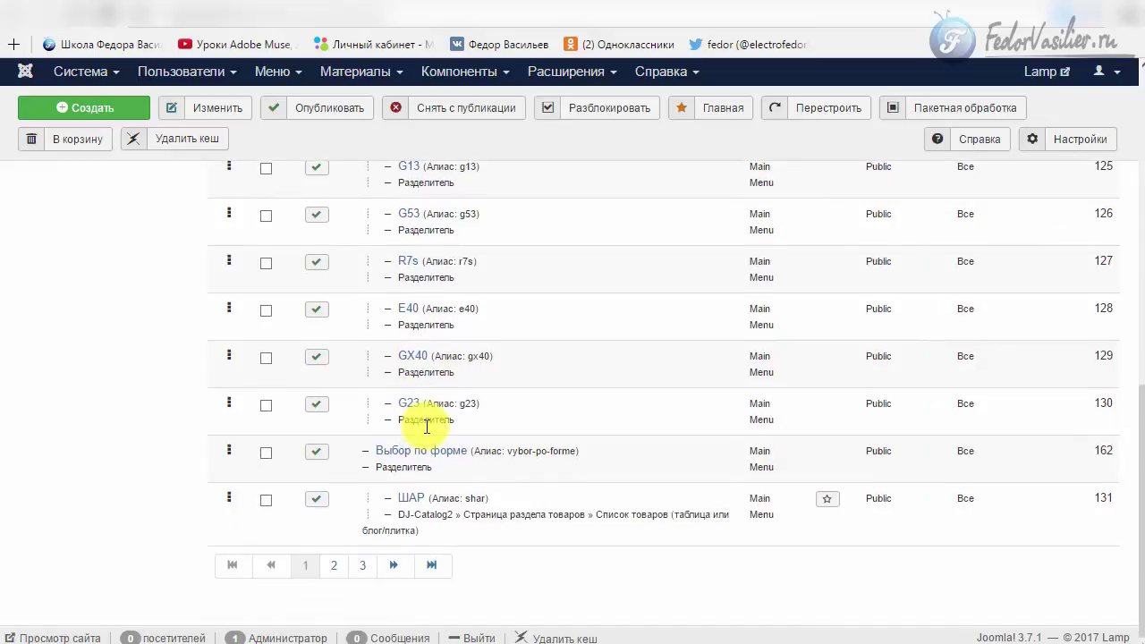
click(336, 566)
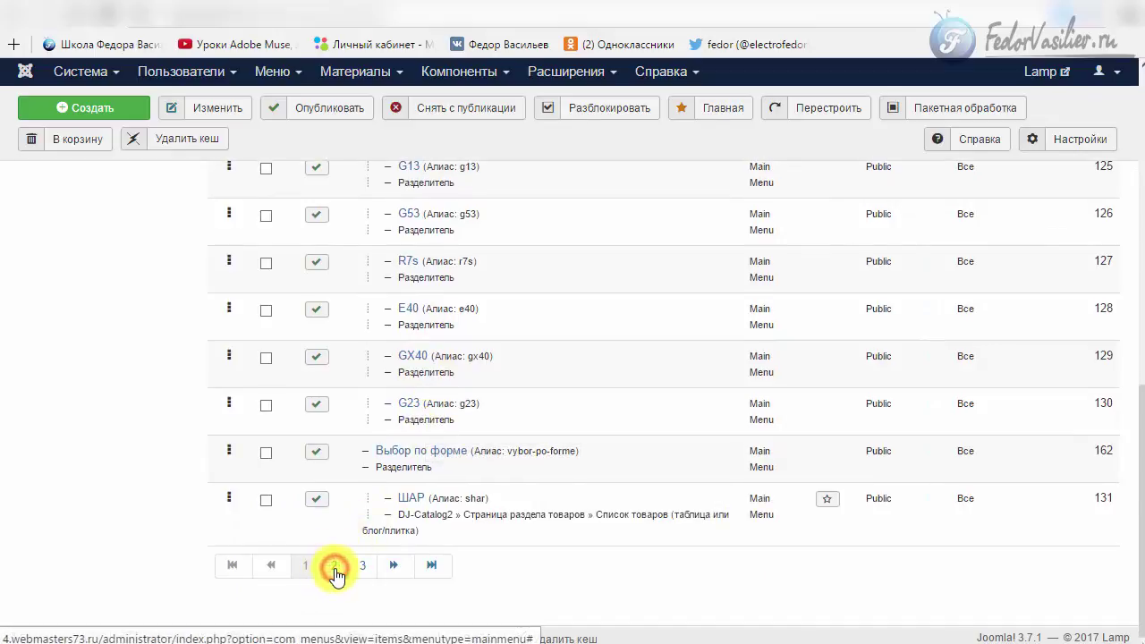
scroll(270, 365, down, 1)
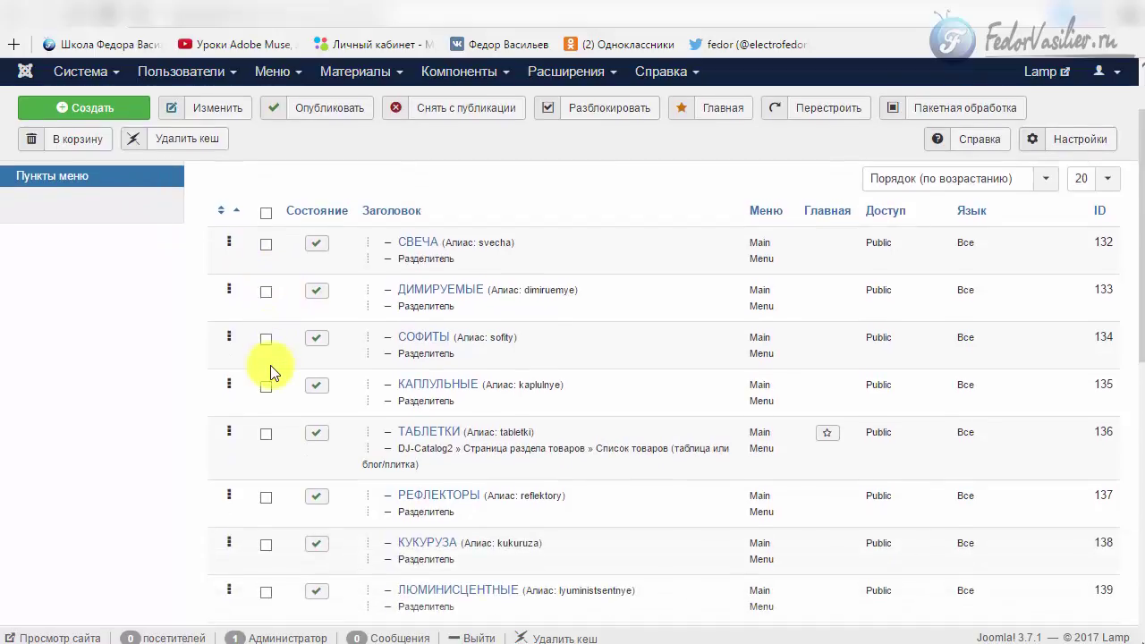
Open the ТАБЛЕТКИ menu item for editing and check the storefront listing reached through Лампы, Выбор по форме, ТАБЛЕТКИ.
click(408, 433)
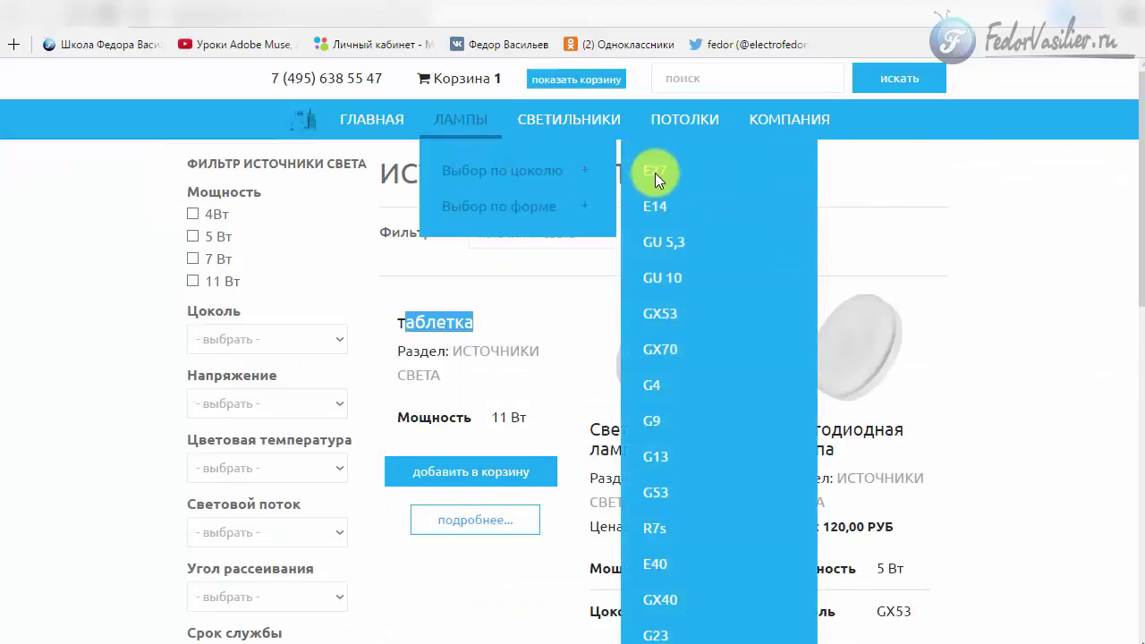
mouse_move(583, 215)
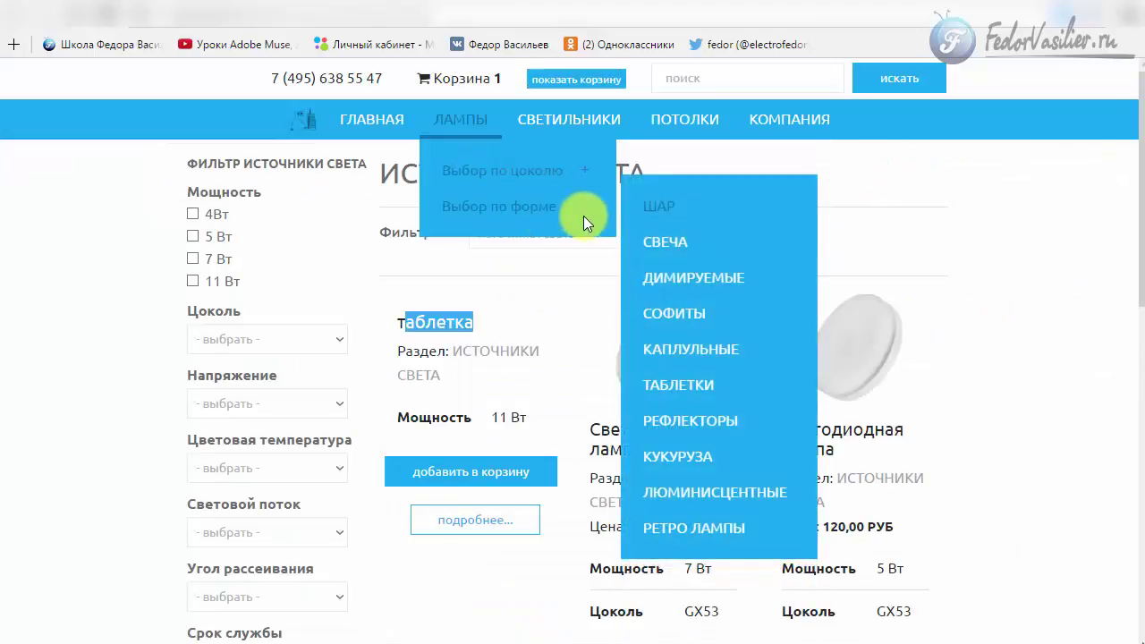
click(669, 389)
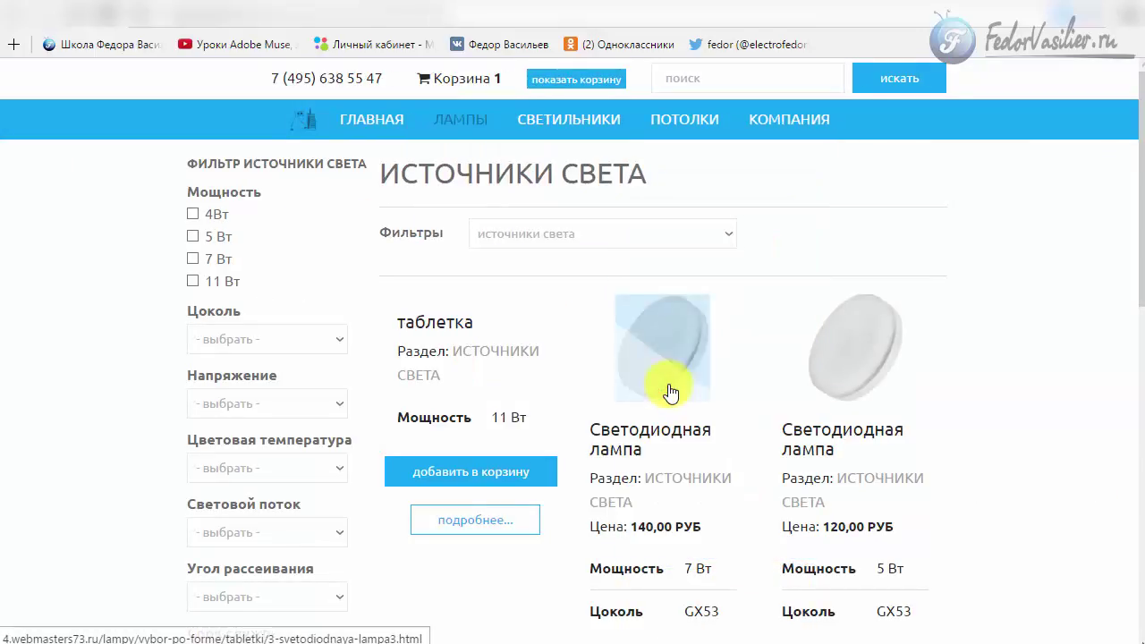
scroll(429, 358, down, 4)
scroll(453, 320, up, 4)
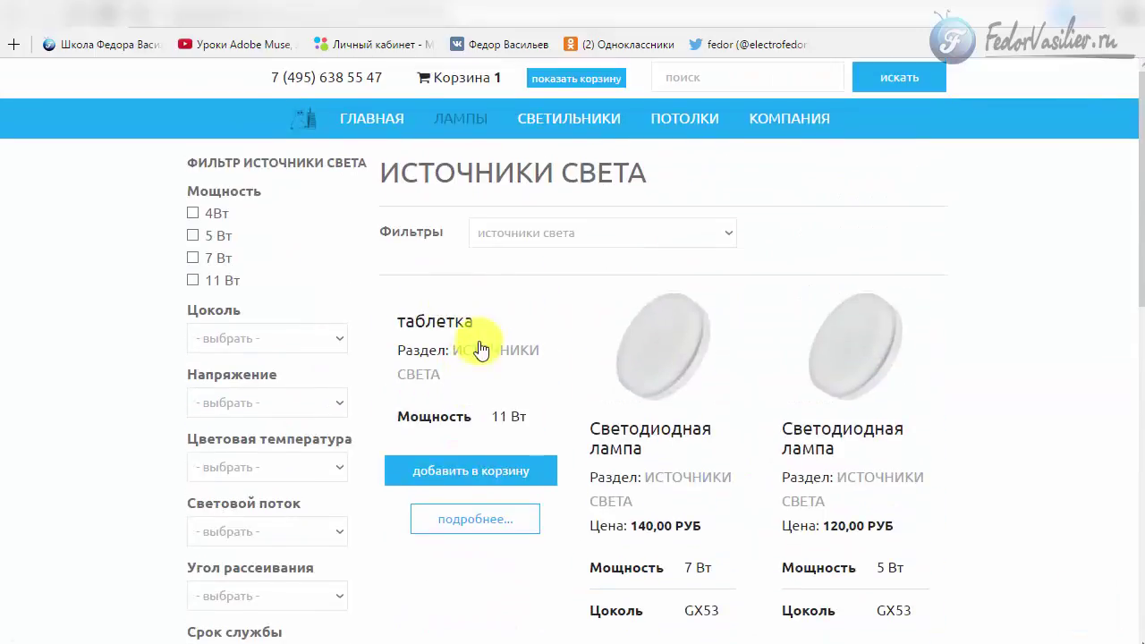
drag(489, 322, 391, 311)
Set the ТАБЛЕТКИ menu item's type to the DJ-Catalog2 option Список товаров (таблица или блог/плитка).
click(370, 7)
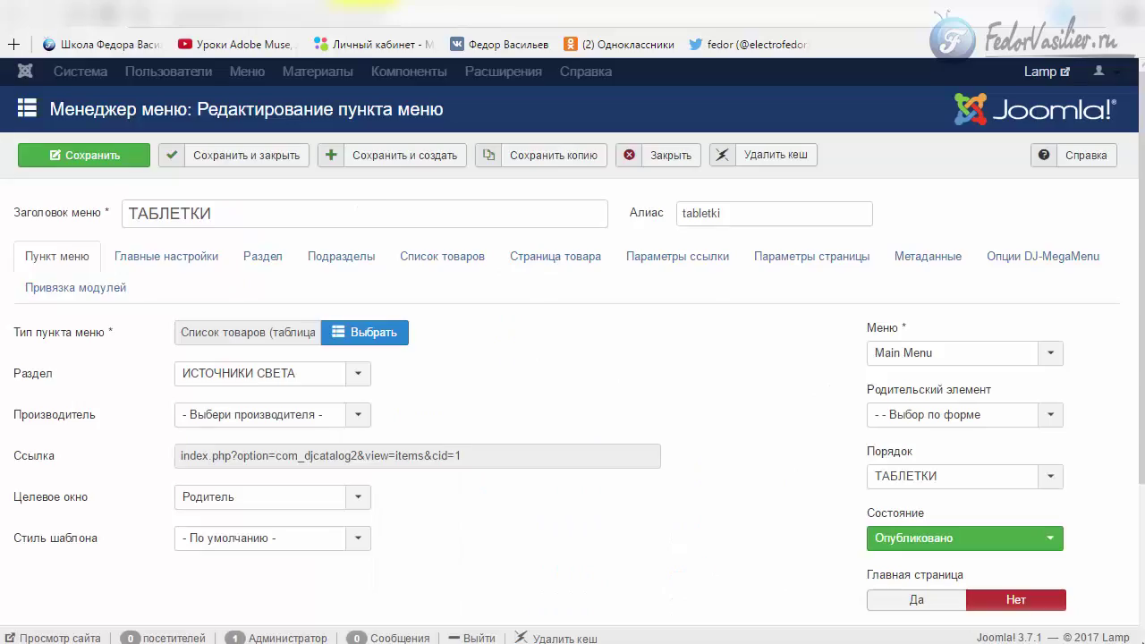
drag(225, 215, 102, 220)
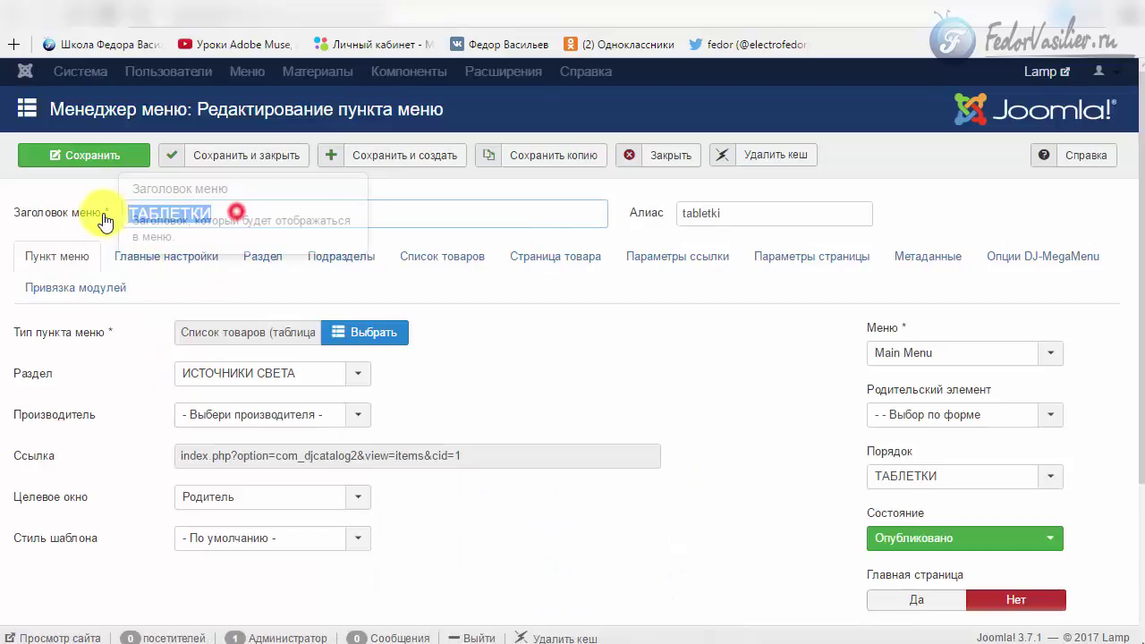
click(233, 211)
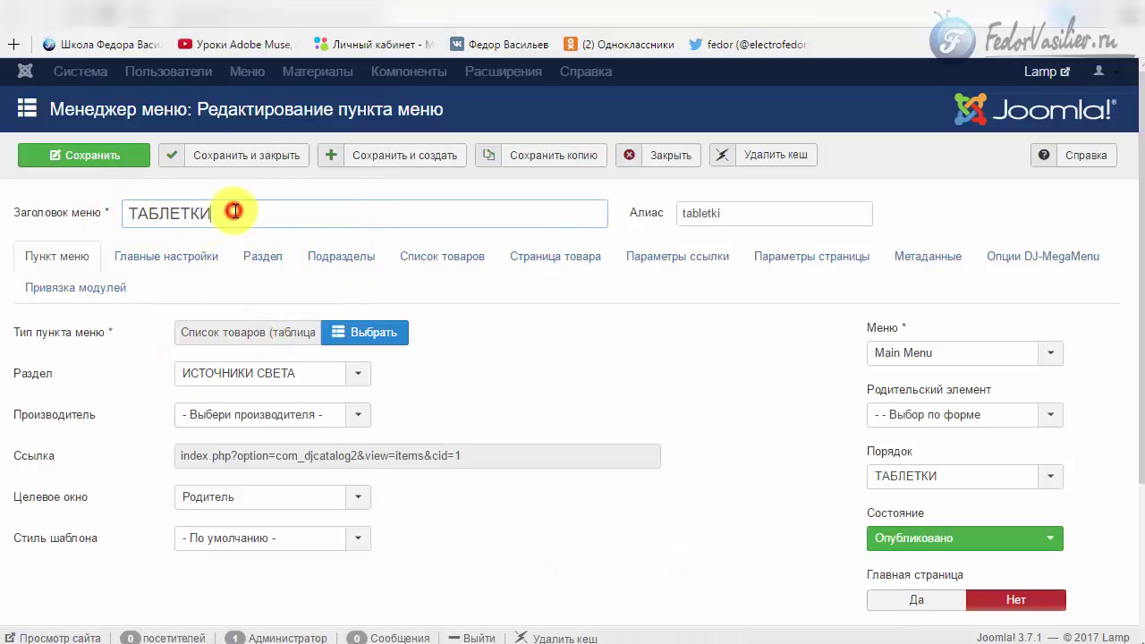
drag(252, 209, 154, 207)
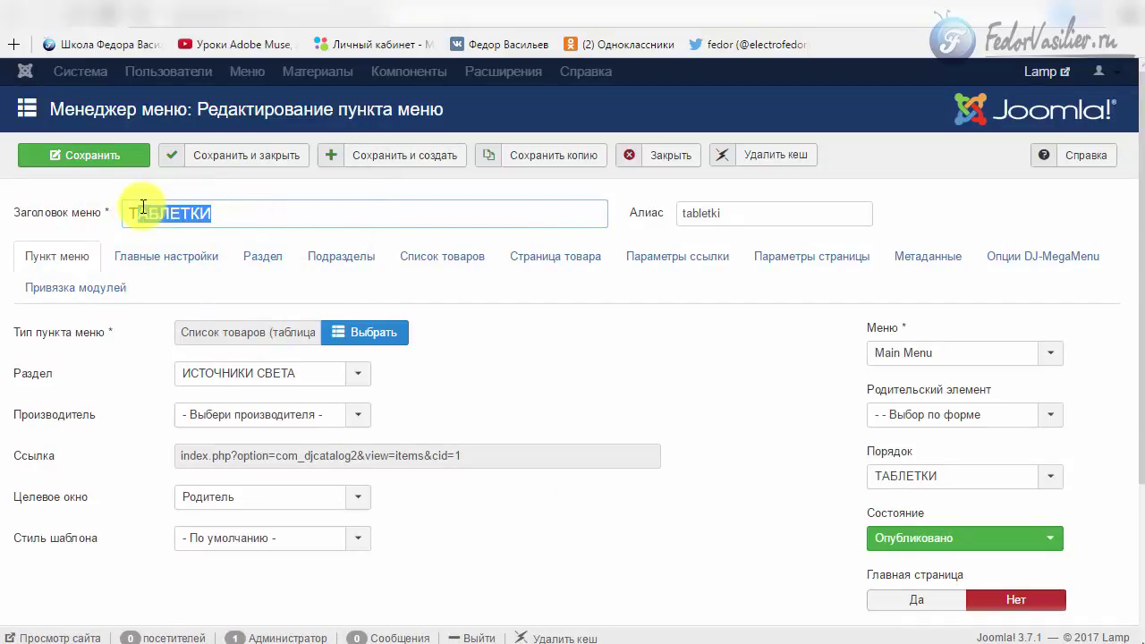
click(519, 324)
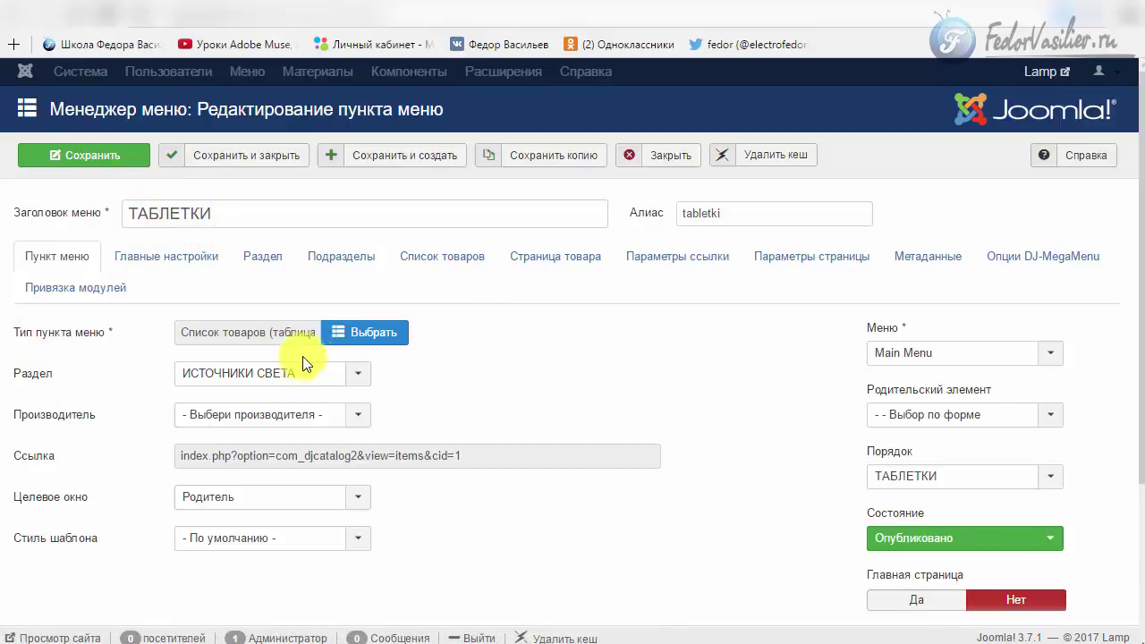
click(362, 334)
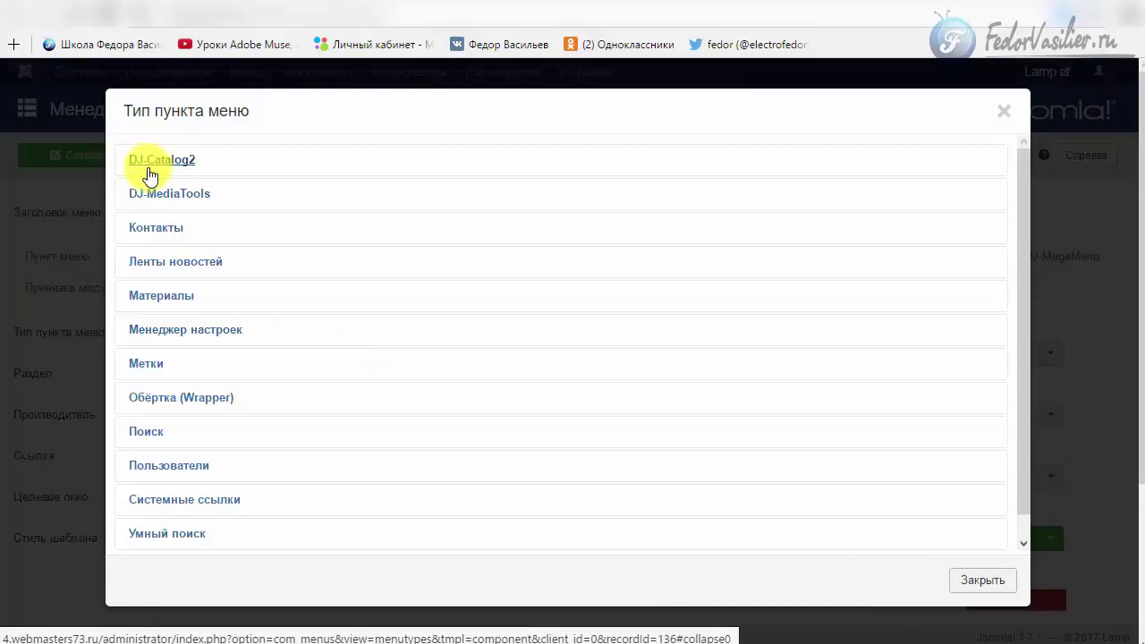
click(153, 163)
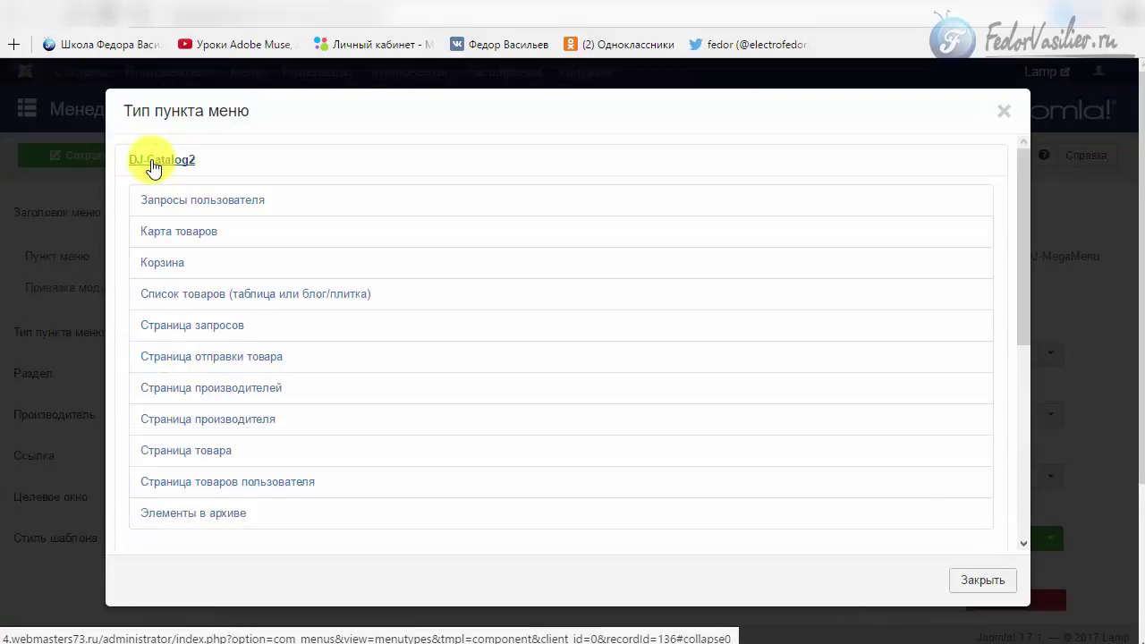
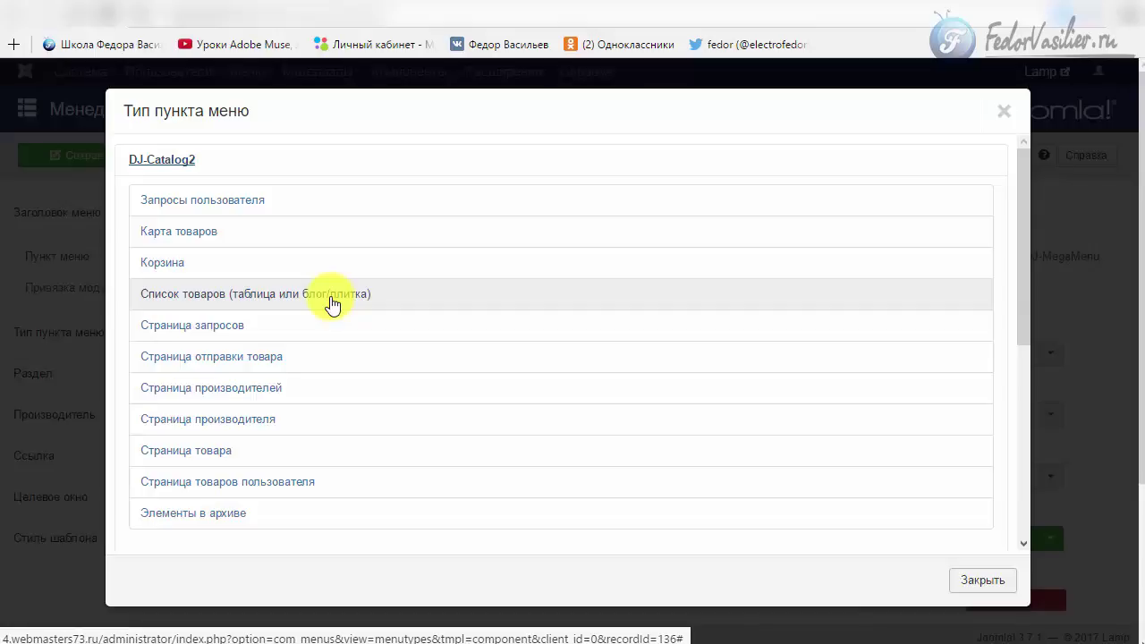
click(327, 294)
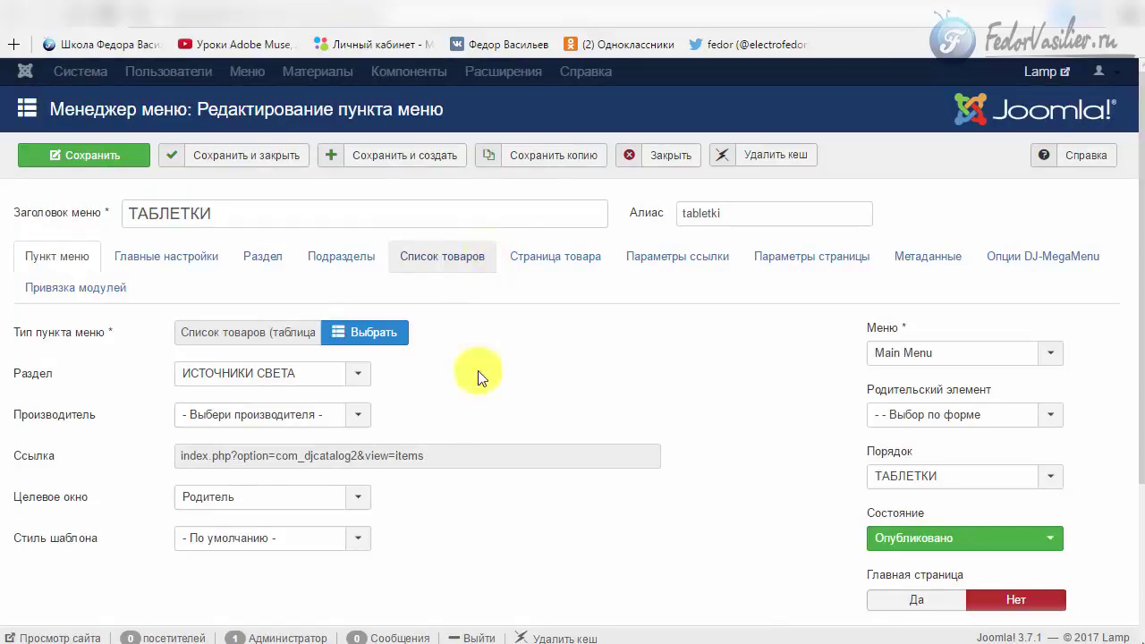
Set the menu item's Раздел to ИСТОЧНИКИ СВЕТА and check the available Производитель options.
click(253, 379)
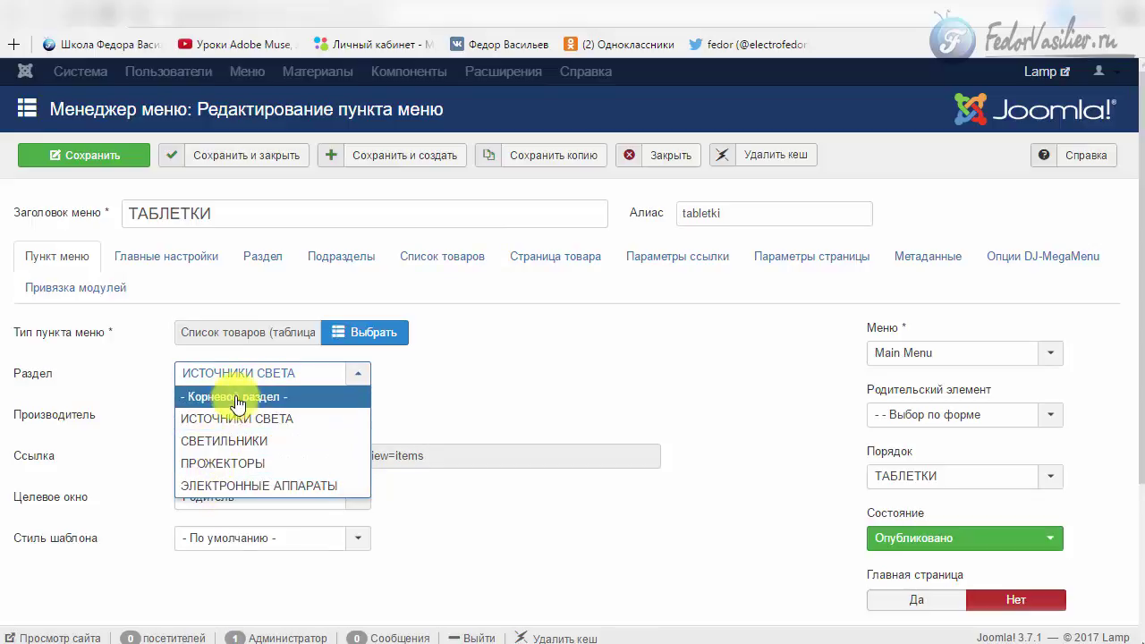
click(228, 420)
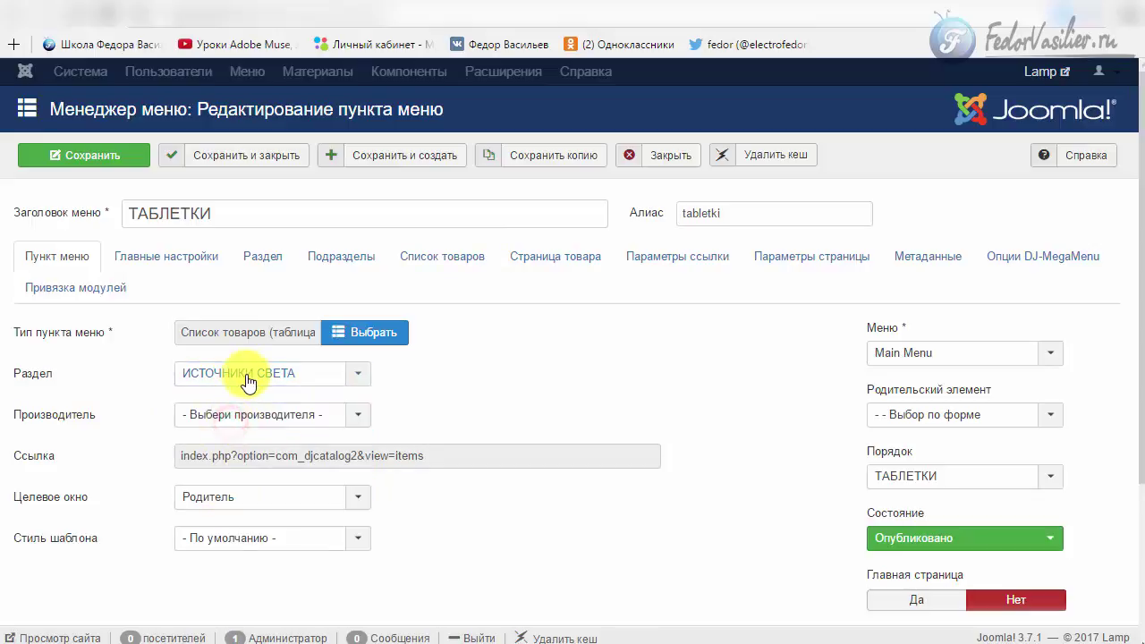
click(239, 418)
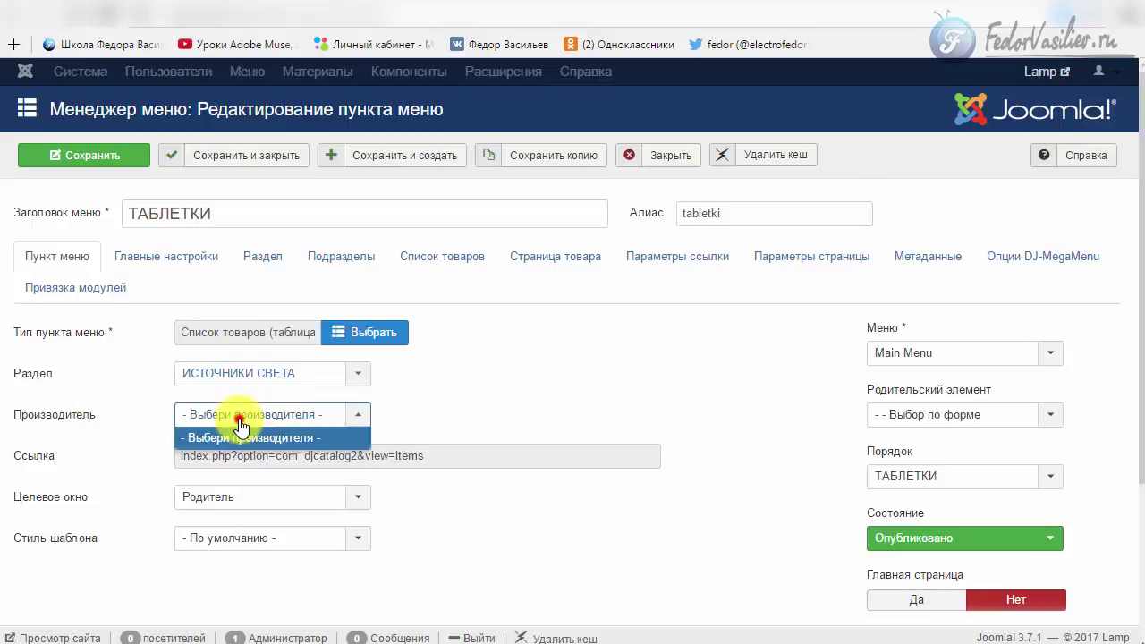
click(239, 420)
scroll(505, 483, down, 2)
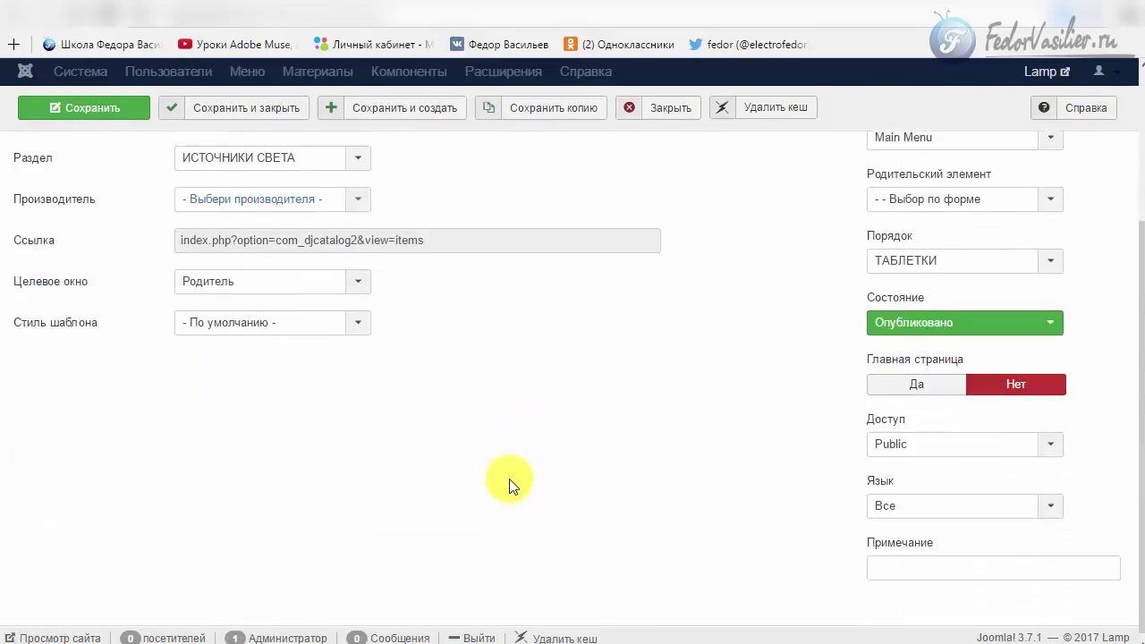
scroll(507, 486, up, 3)
Go through the menu item's remaining settings, from general options to metadata, DJ-MegaMenu and module assignment, and close the menu item editor.
click(188, 259)
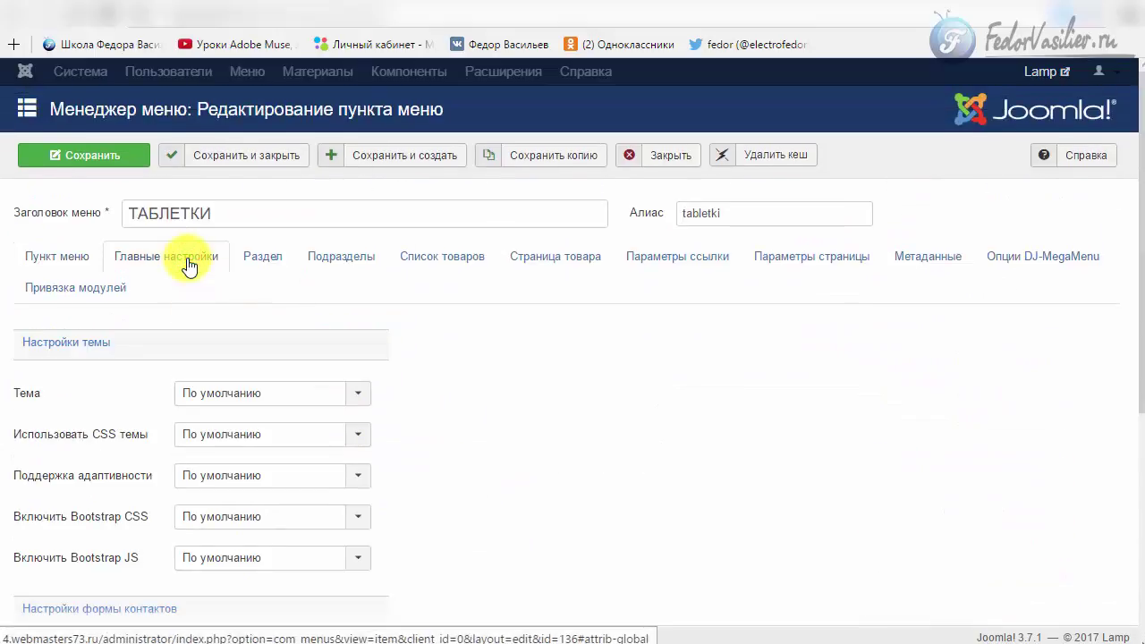
click(270, 259)
click(332, 257)
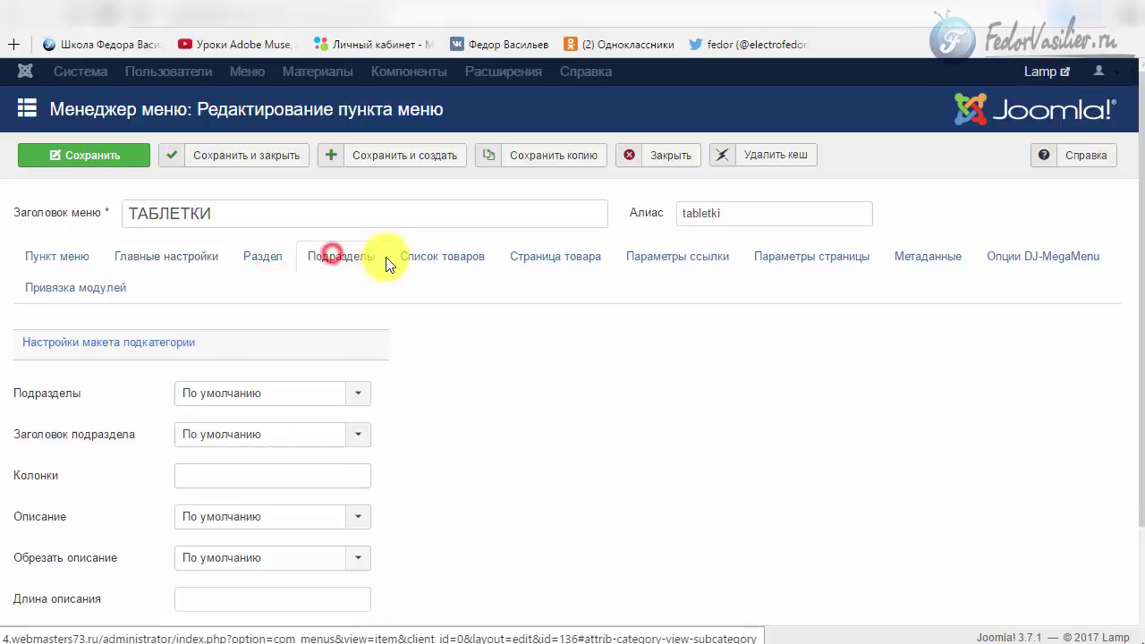
click(428, 259)
click(507, 266)
click(655, 267)
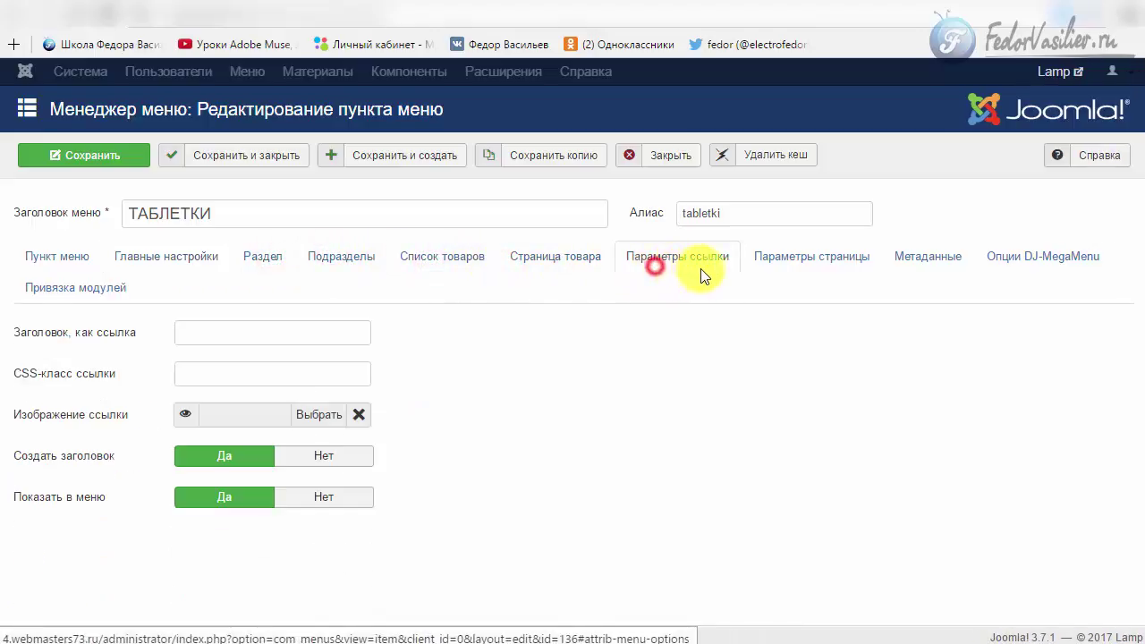
click(782, 257)
click(941, 258)
click(1043, 255)
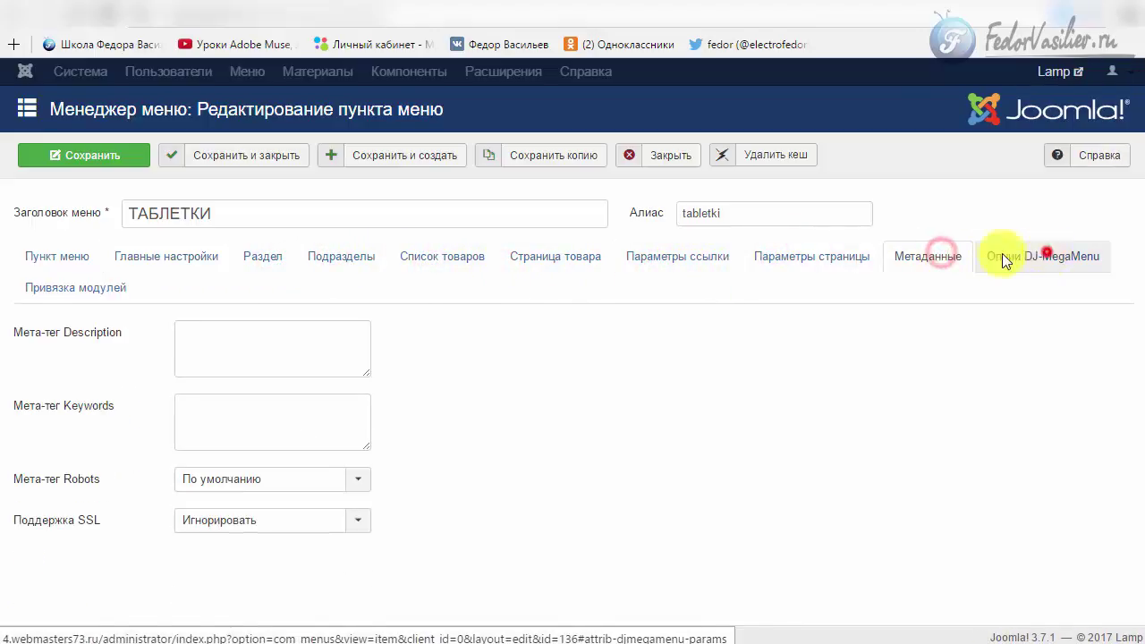
click(49, 288)
click(54, 257)
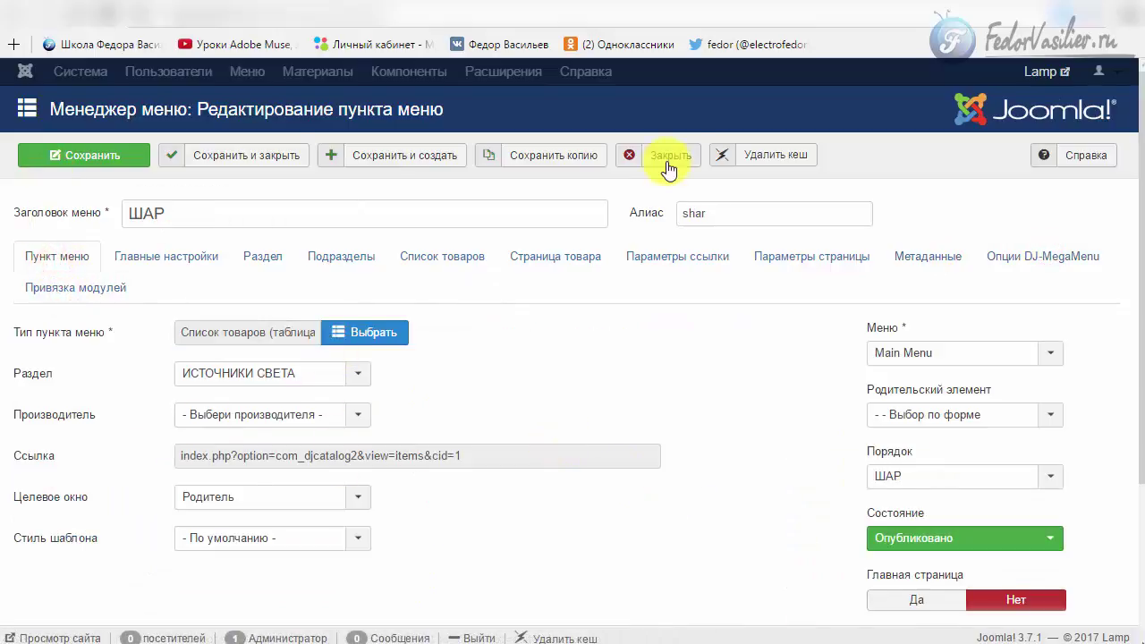
click(670, 155)
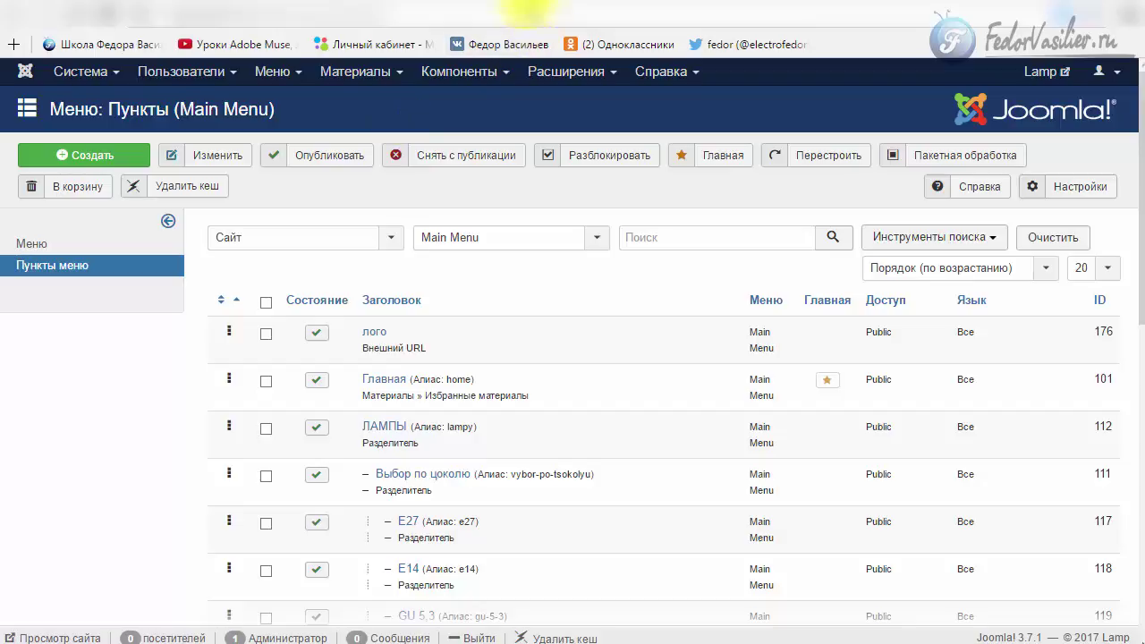
Look through the storefront's ИСТОЧНИКИ СВЕТА product listing down to the footer links.
click(429, 10)
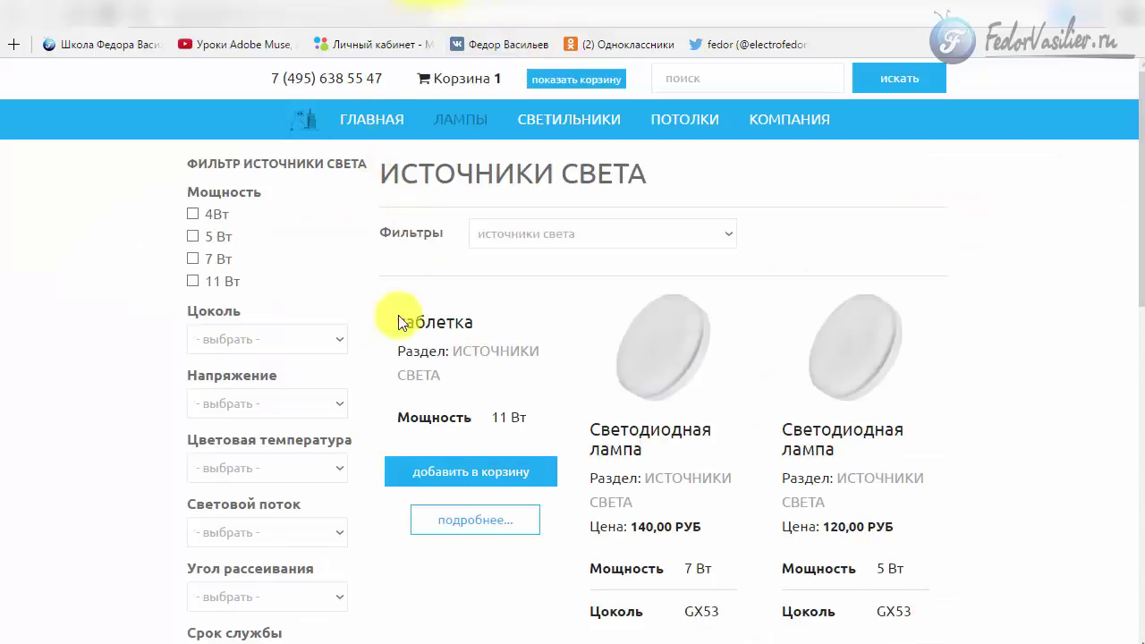
scroll(471, 478, down, 2)
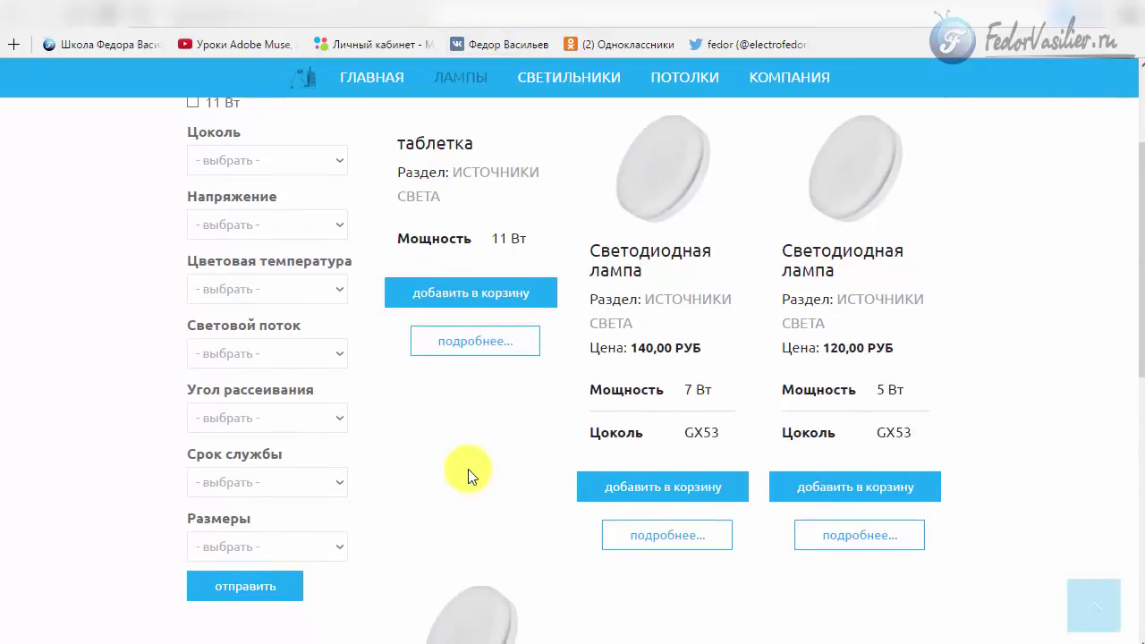
scroll(469, 472, down, 4)
scroll(466, 464, up, 1)
scroll(465, 464, down, 5)
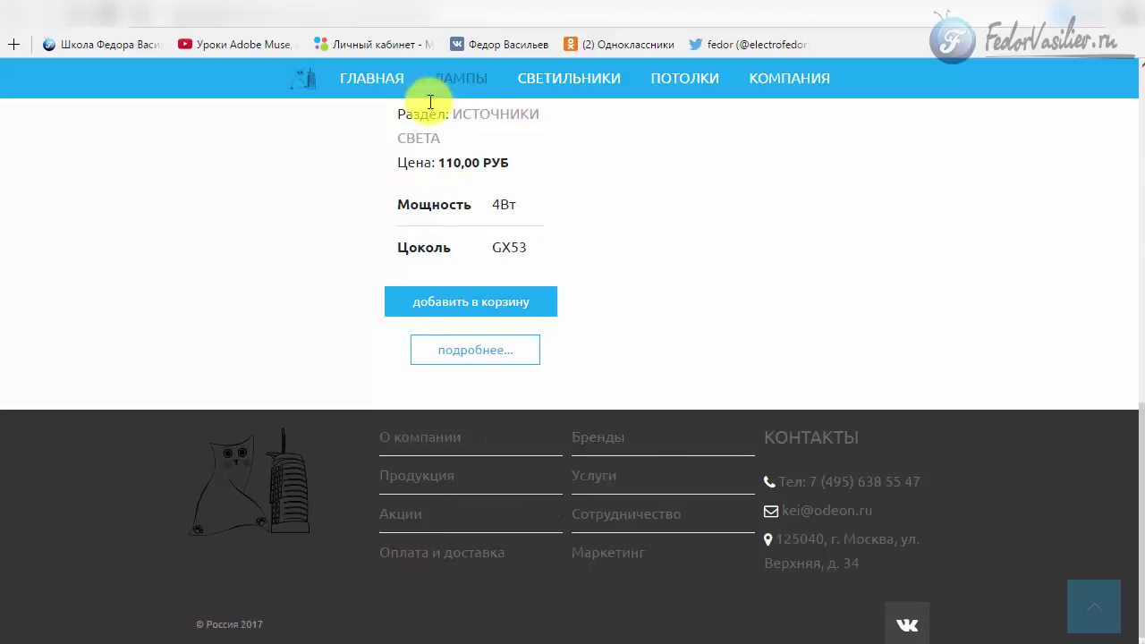
drag(518, 567, 390, 475)
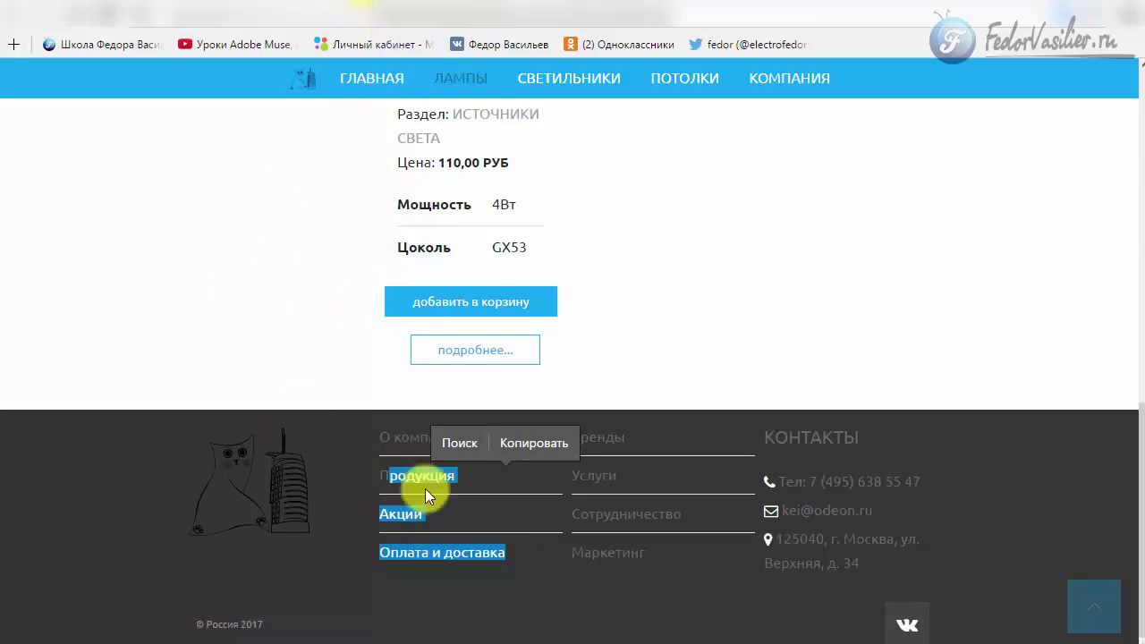
click(475, 516)
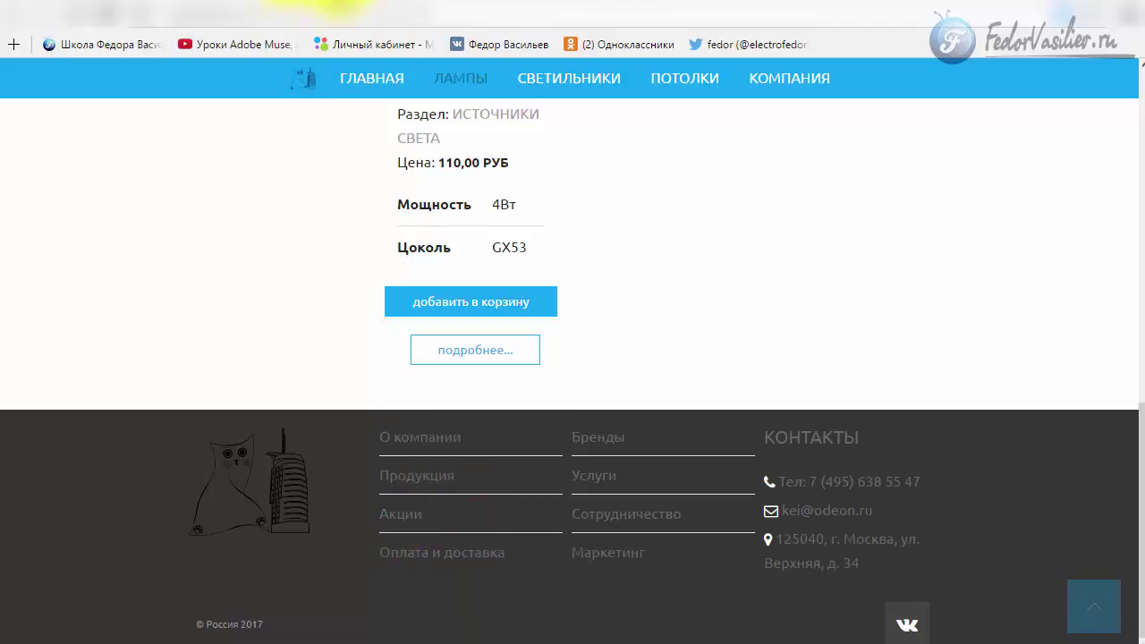
Switch between the administrator's Main Menu item list and the storefront to examine the footer links, particularly Акции.
key(ctrl+Tab)
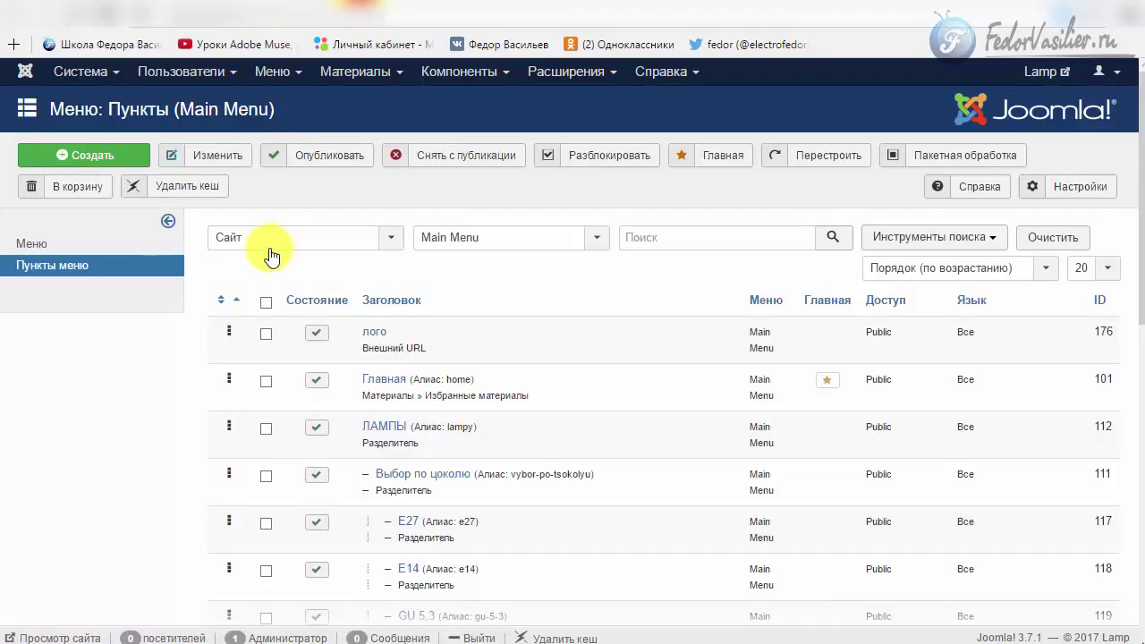
click(411, 9)
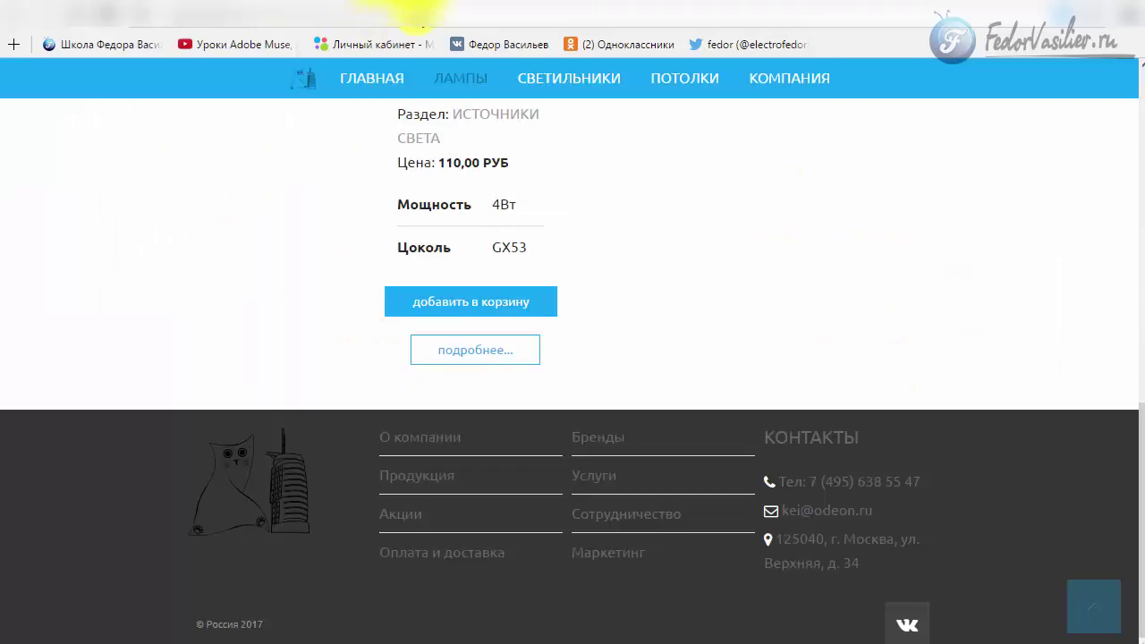
drag(428, 509, 347, 496)
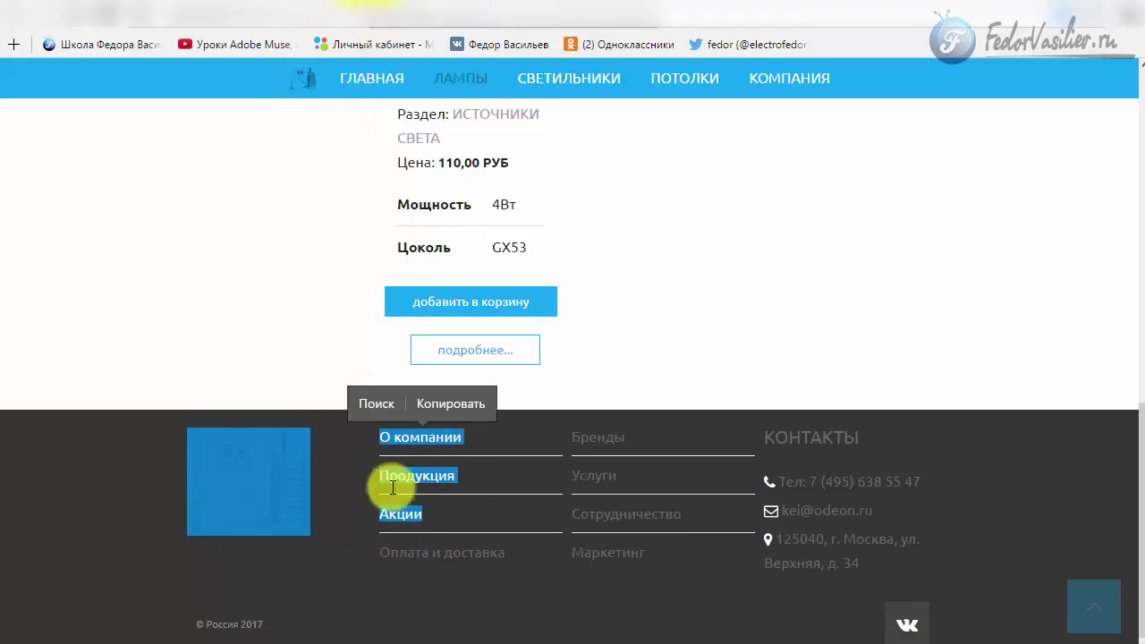
click(442, 517)
drag(419, 517, 380, 513)
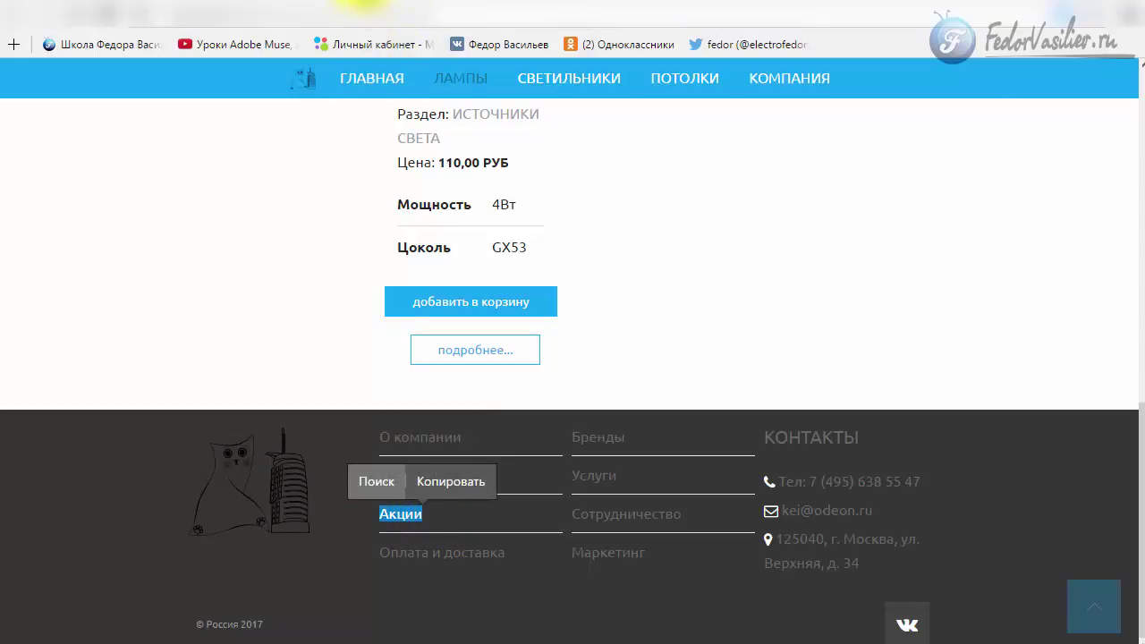
mouse_move(449, 514)
mouse_down()
mouse_move(392, 527)
mouse_move(396, 511)
mouse_up()
Switch to the Joomla administrator and open the article category list to examine the Uncategorised category.
click(322, 4)
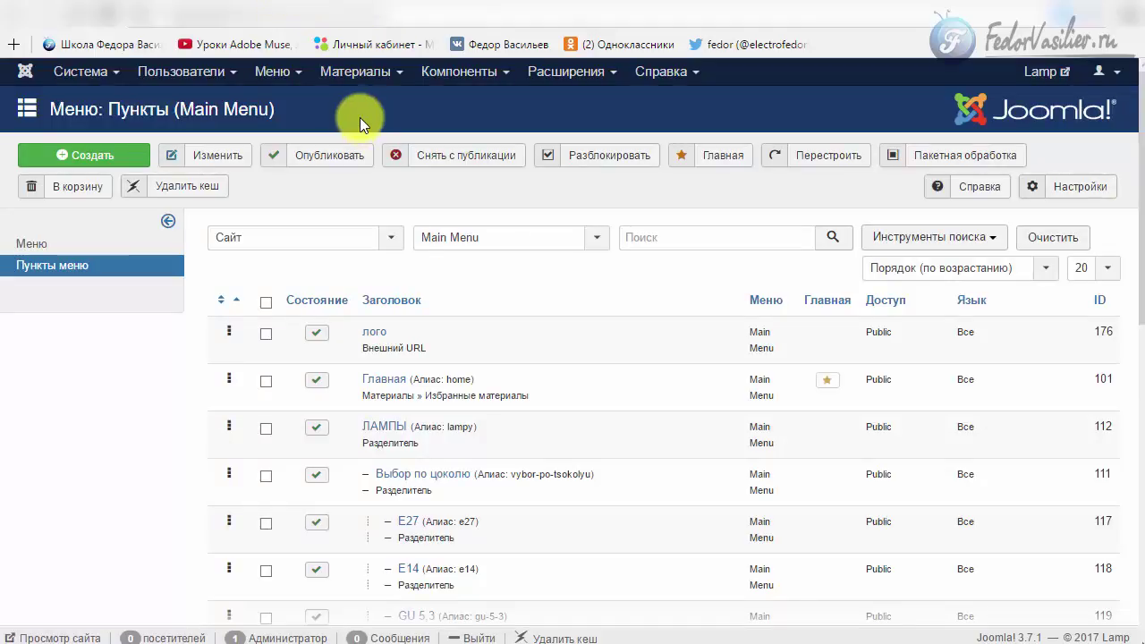
click(373, 79)
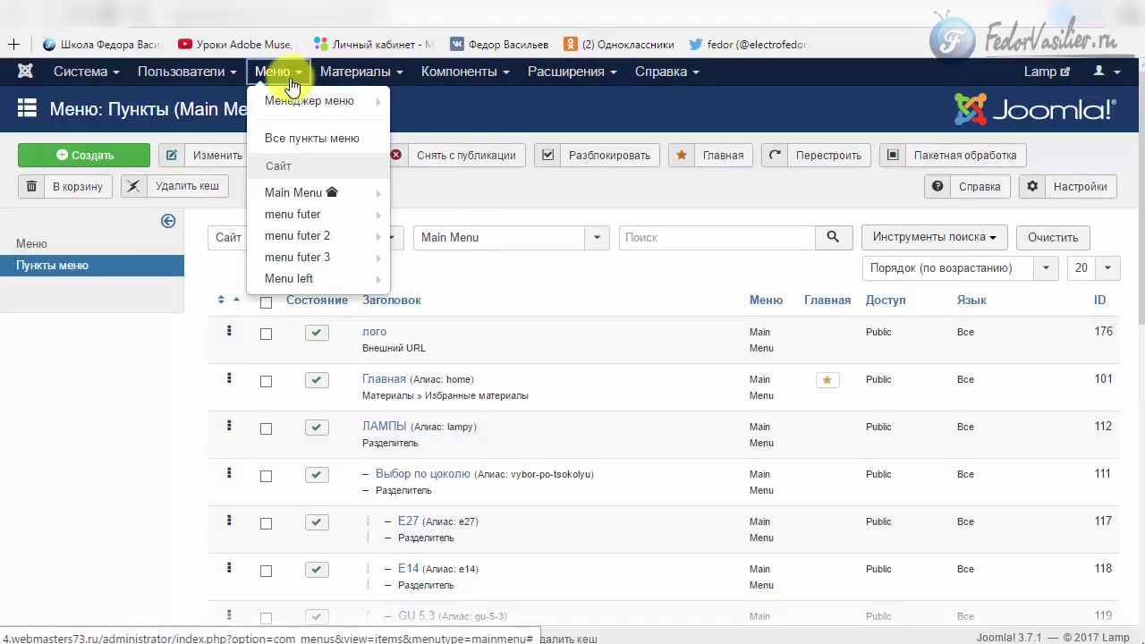
mouse_move(176, 73)
mouse_move(320, 84)
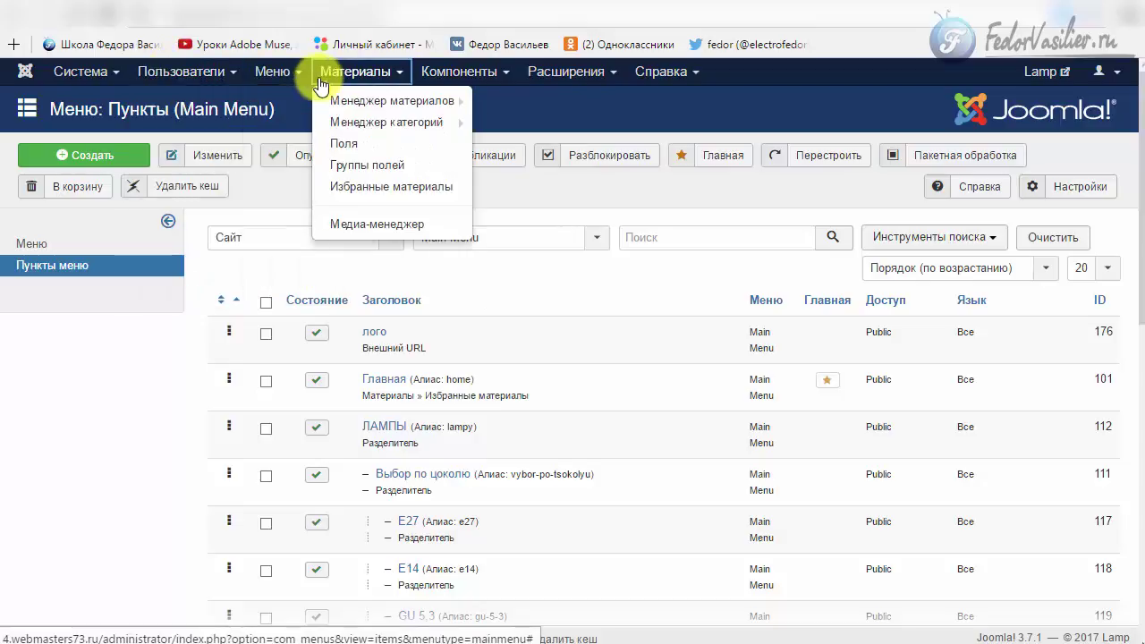
click(377, 122)
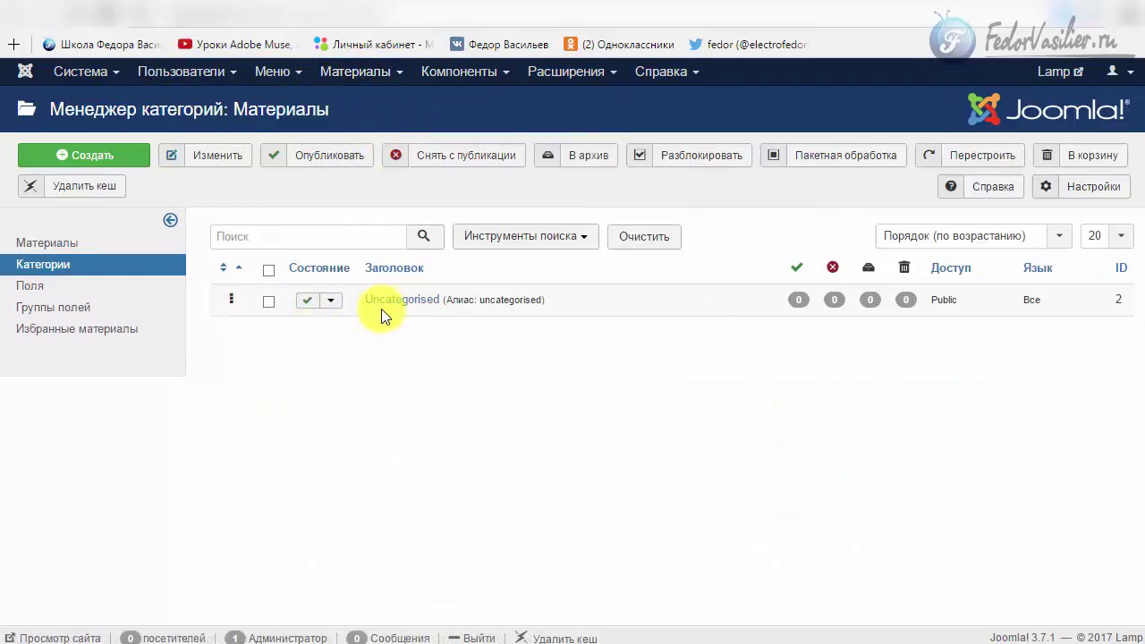
drag(352, 299, 439, 304)
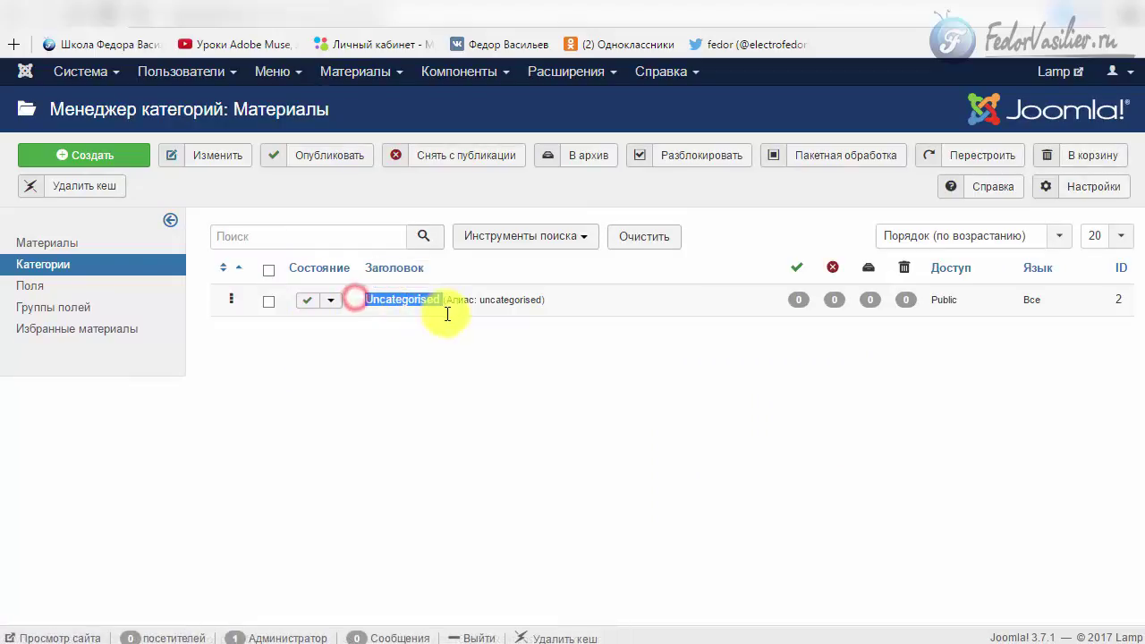
click(443, 391)
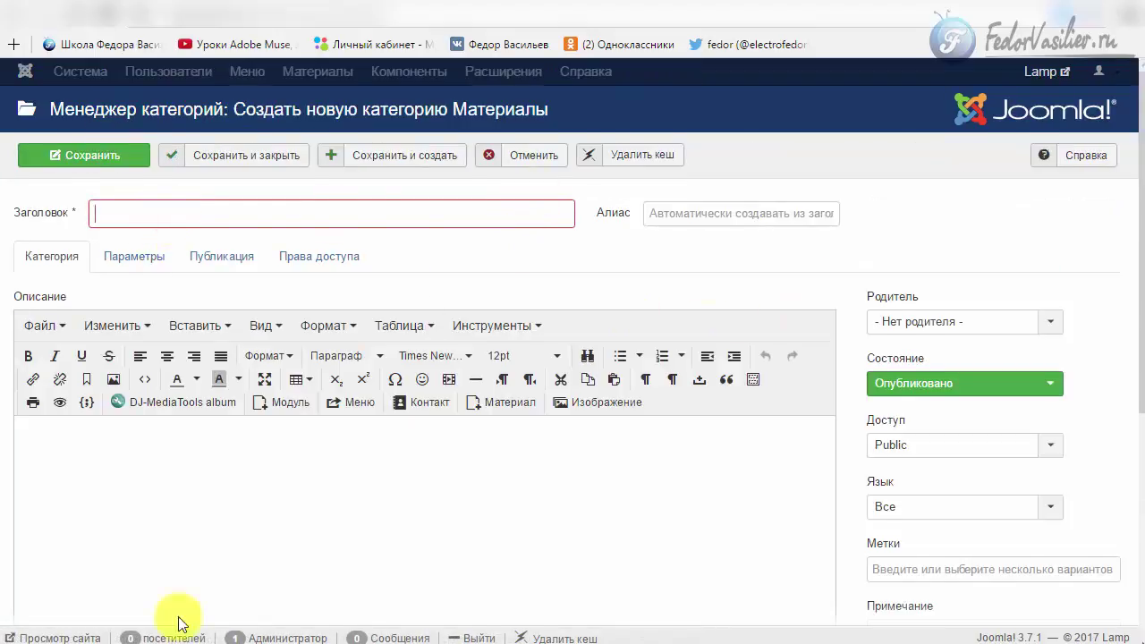
Go through a new article category's general, Параметры, Публикация and Права доступа settings, including the Description and Keywords meta tags, and close it without saving.
scroll(179, 617, down, 3)
scroll(102, 450, up, 3)
click(134, 258)
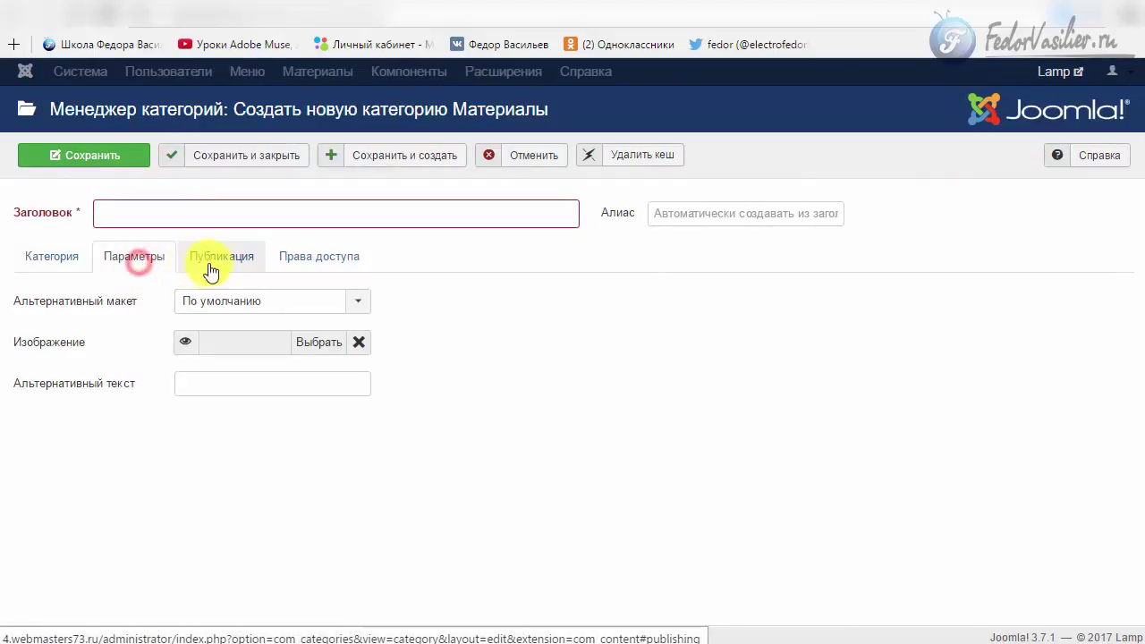
click(211, 266)
click(292, 259)
click(160, 257)
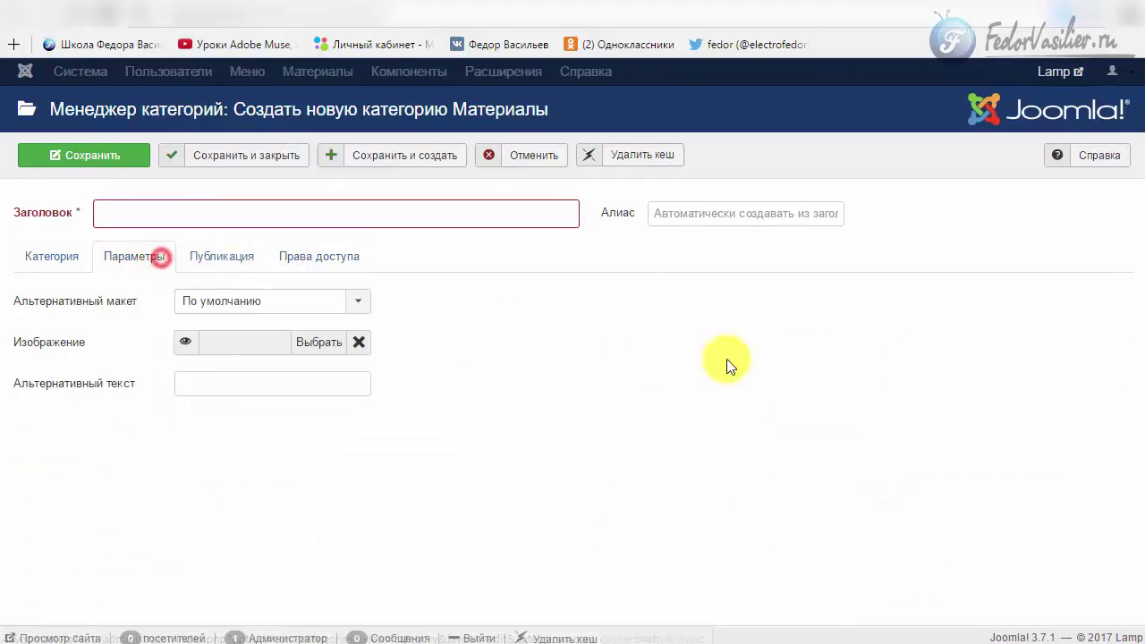
click(223, 257)
click(803, 309)
click(815, 385)
click(789, 316)
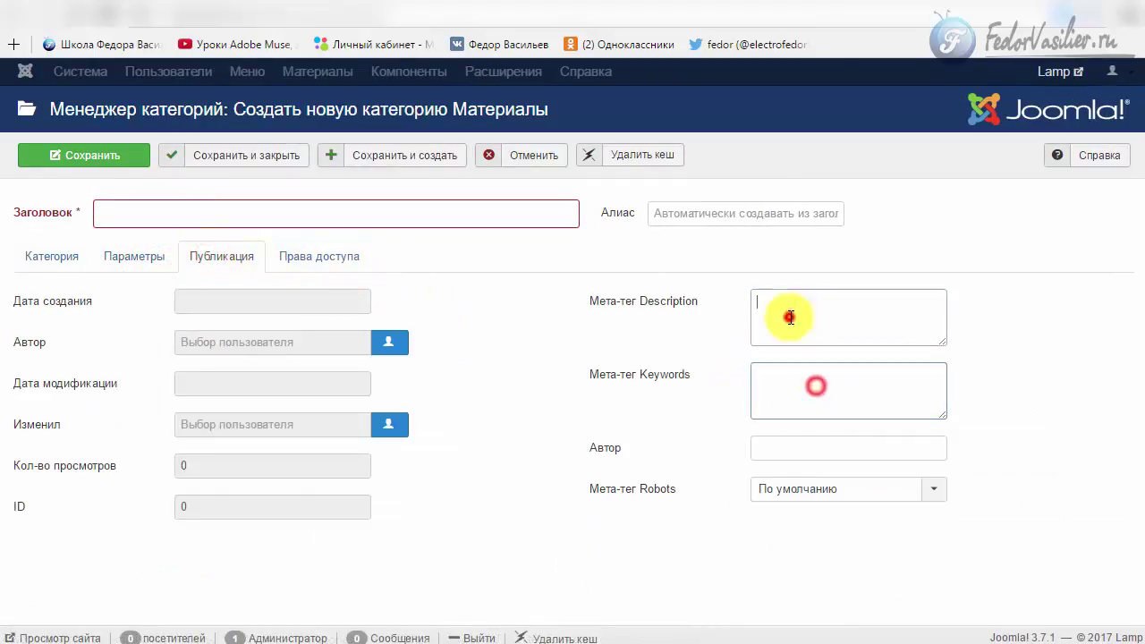
click(543, 159)
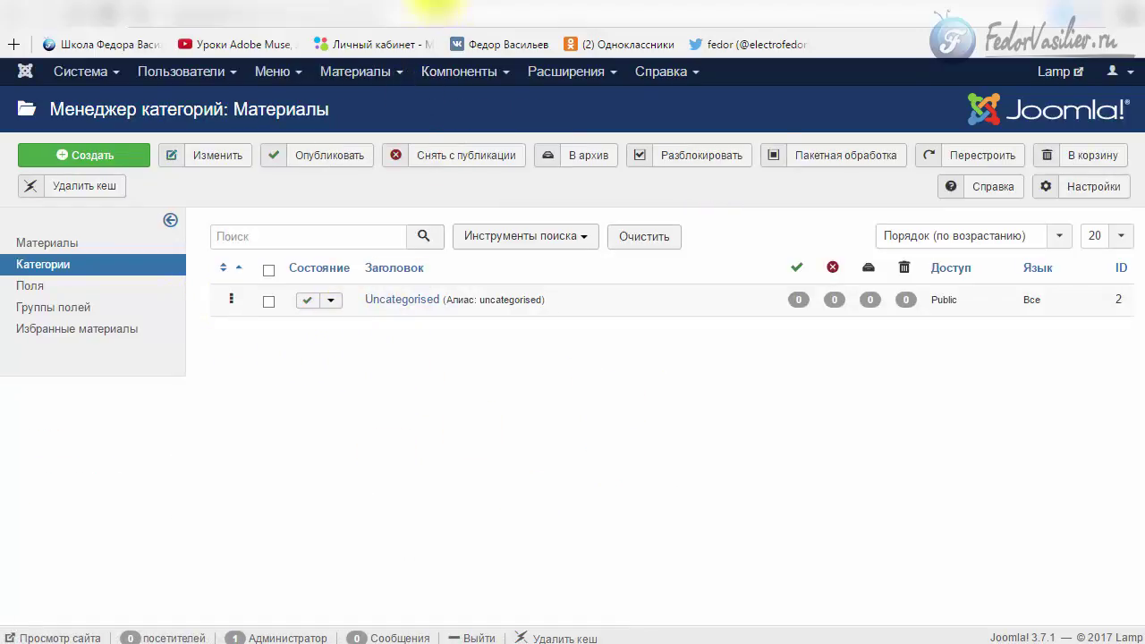
Examine the О компании footer link on the storefront and return to the administrator's category list.
click(434, 9)
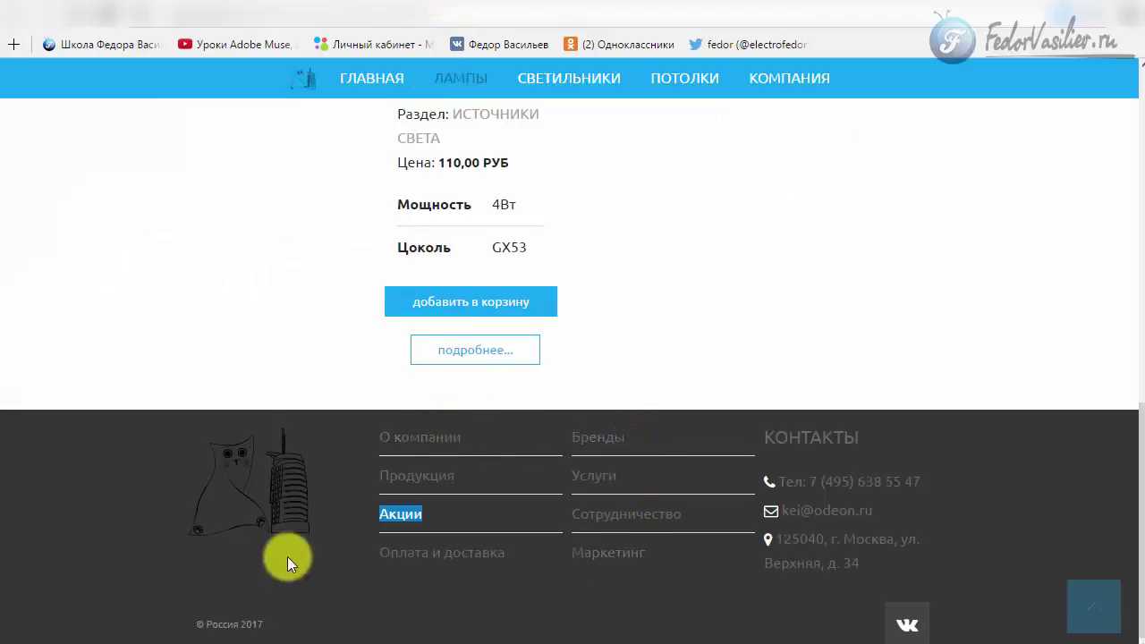
drag(466, 441, 358, 438)
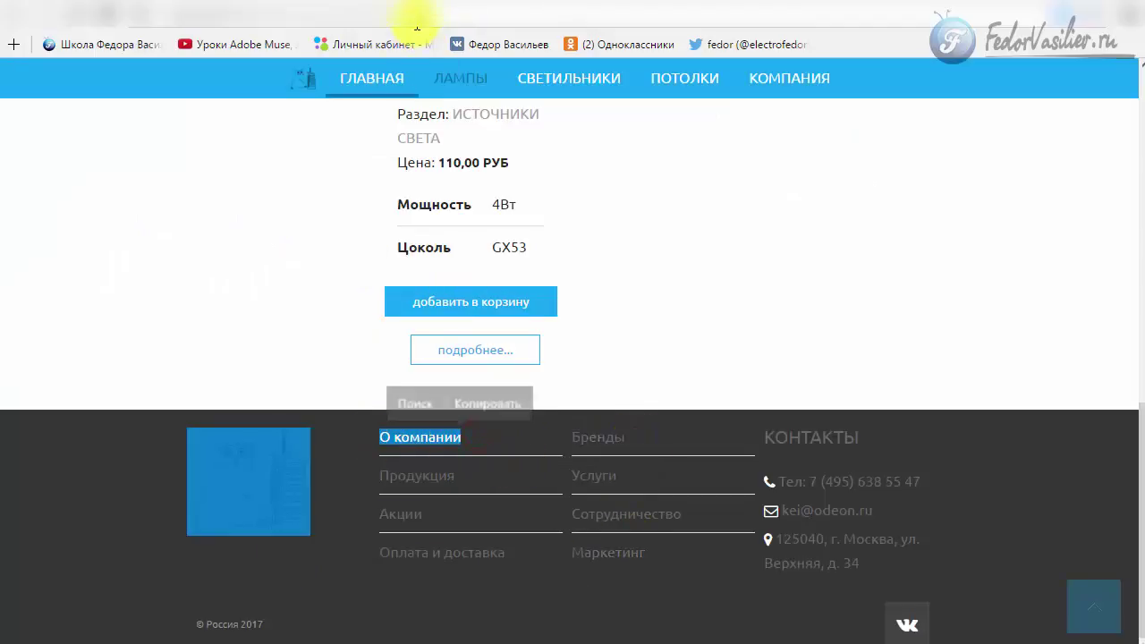
click(366, 9)
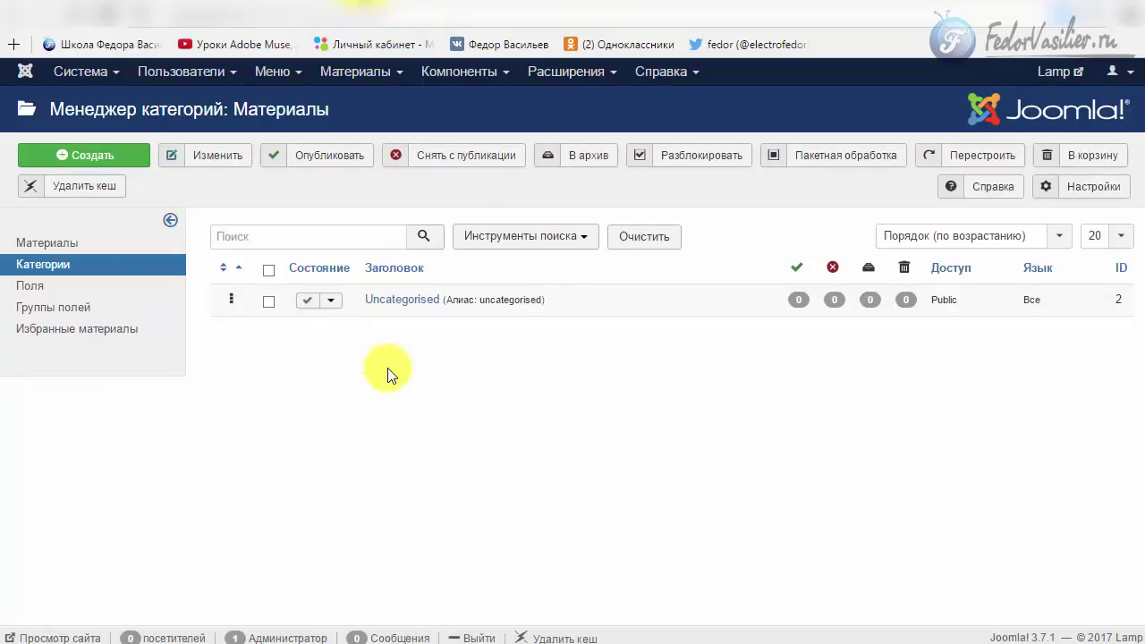
Open the article manager's list and start creating a new article.
click(67, 250)
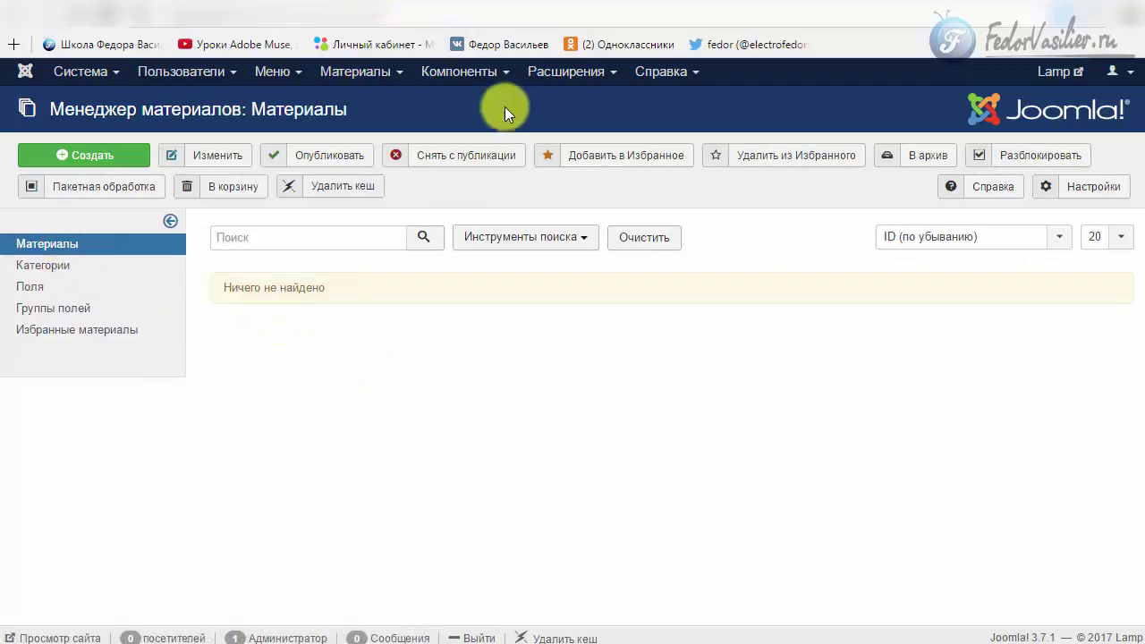
click(384, 72)
mouse_move(382, 111)
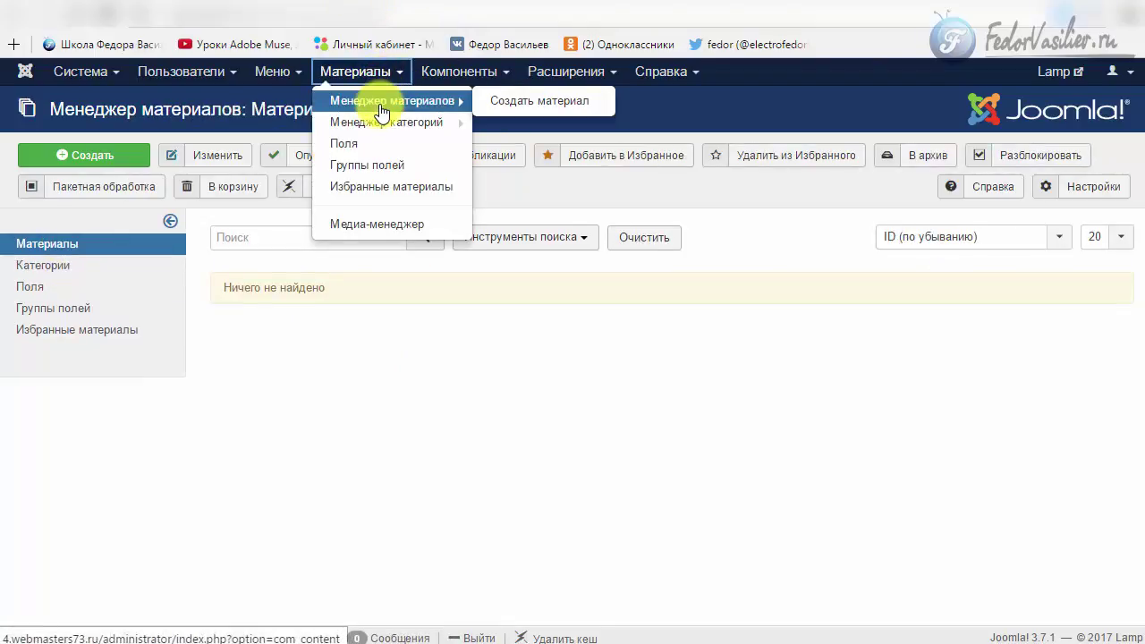
click(397, 439)
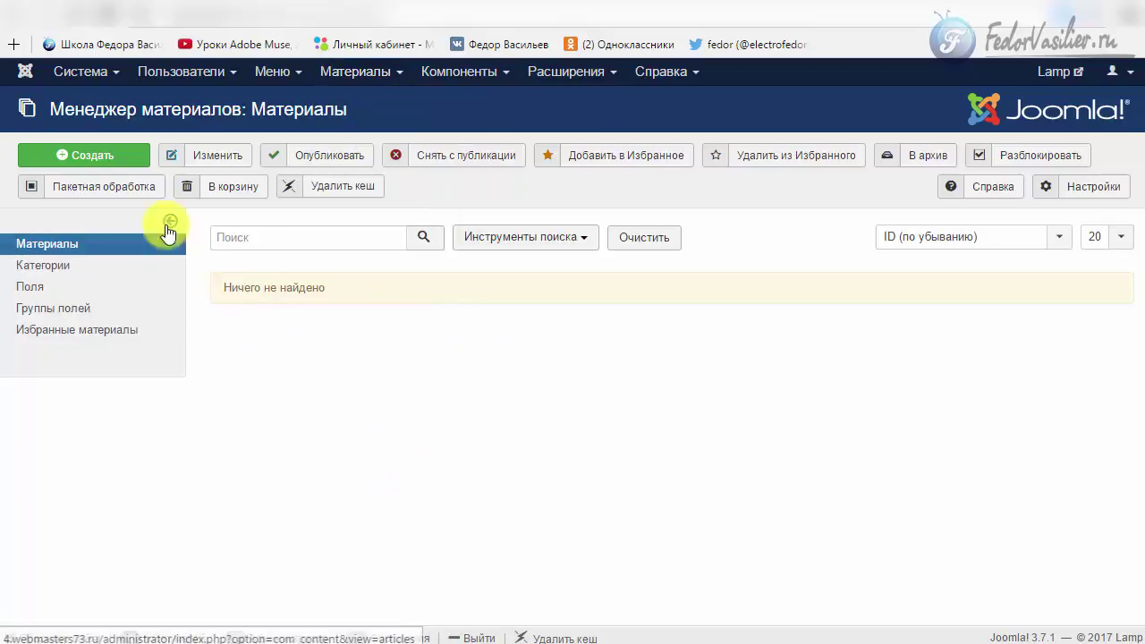
click(144, 162)
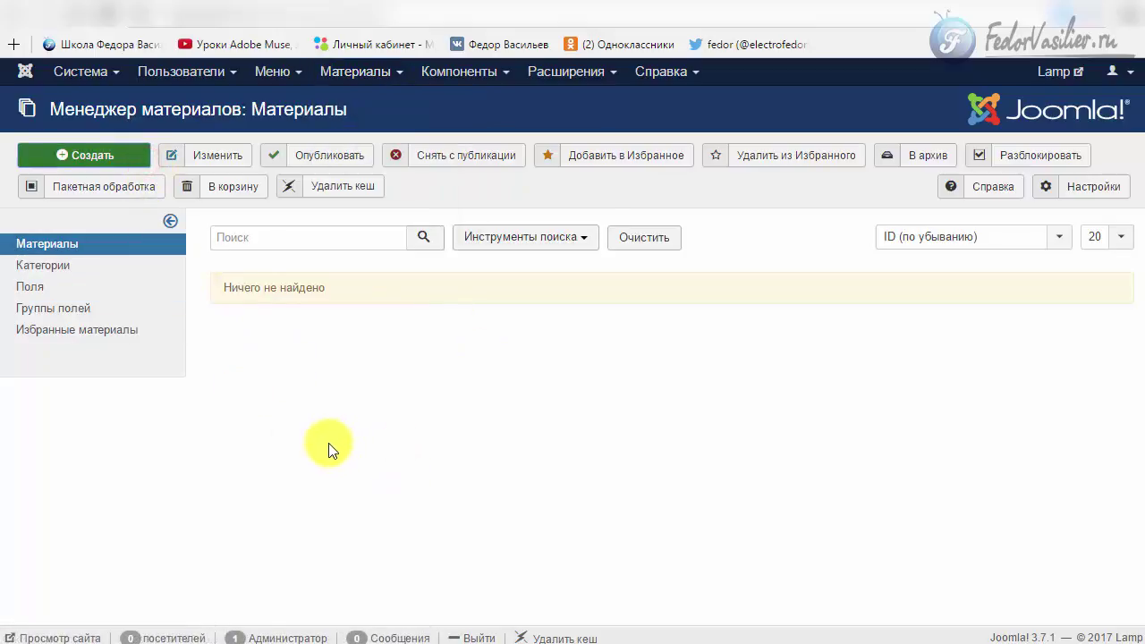
click(184, 208)
Go through the new article's content, images, display, publishing, editing and access settings, paying attention to the Мета-тег Description field.
scroll(272, 467, down, 3)
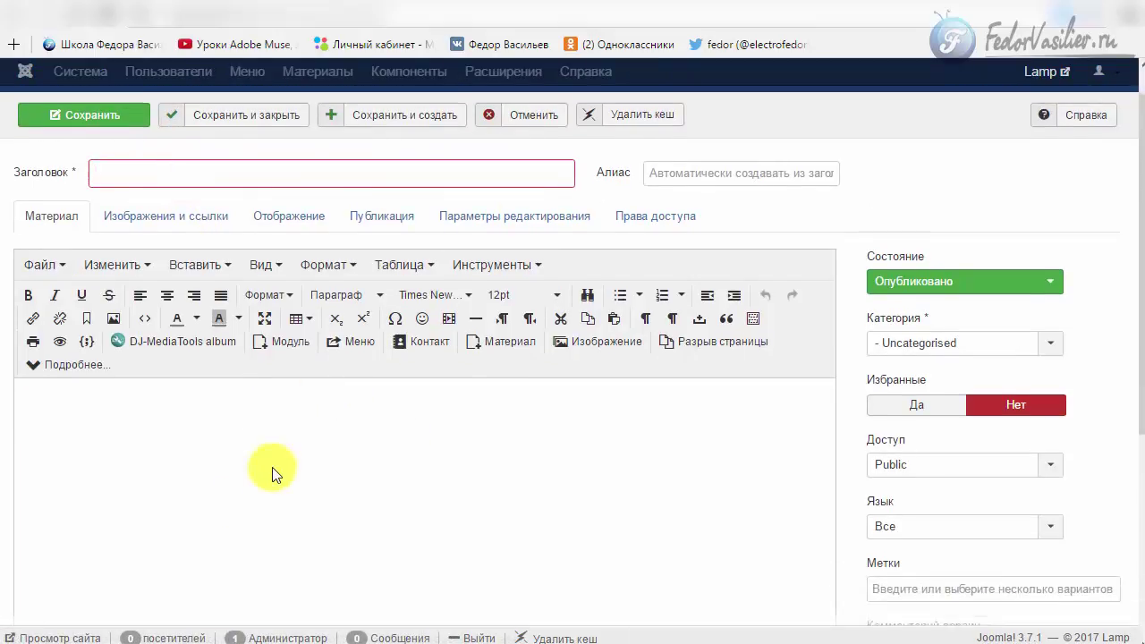
scroll(597, 327, down, 2)
scroll(498, 378, up, 6)
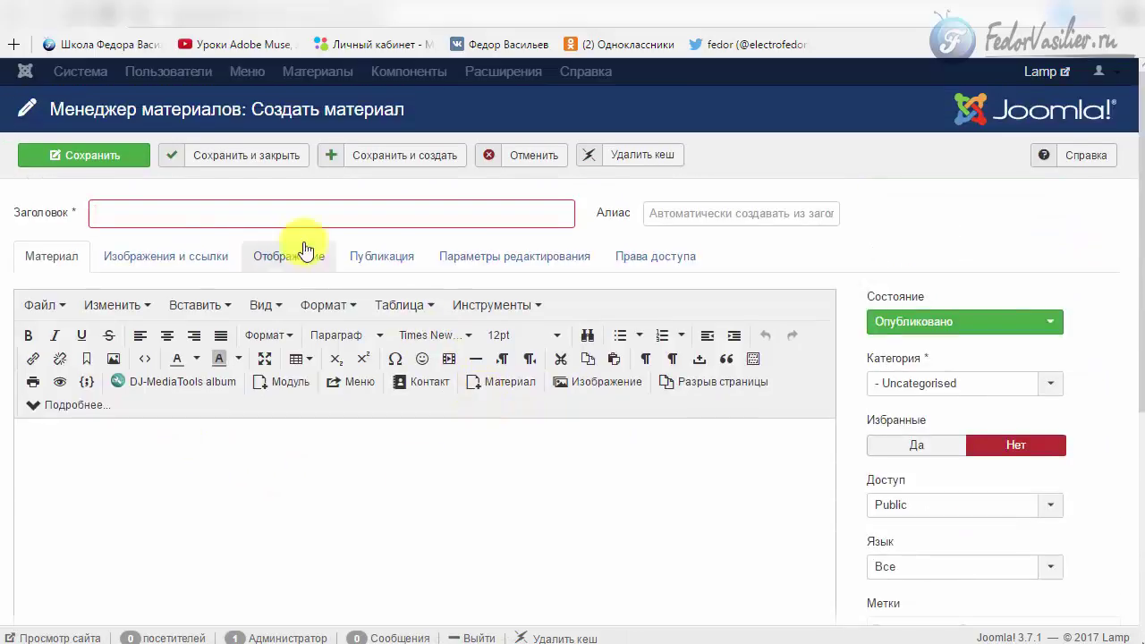
click(157, 260)
click(298, 259)
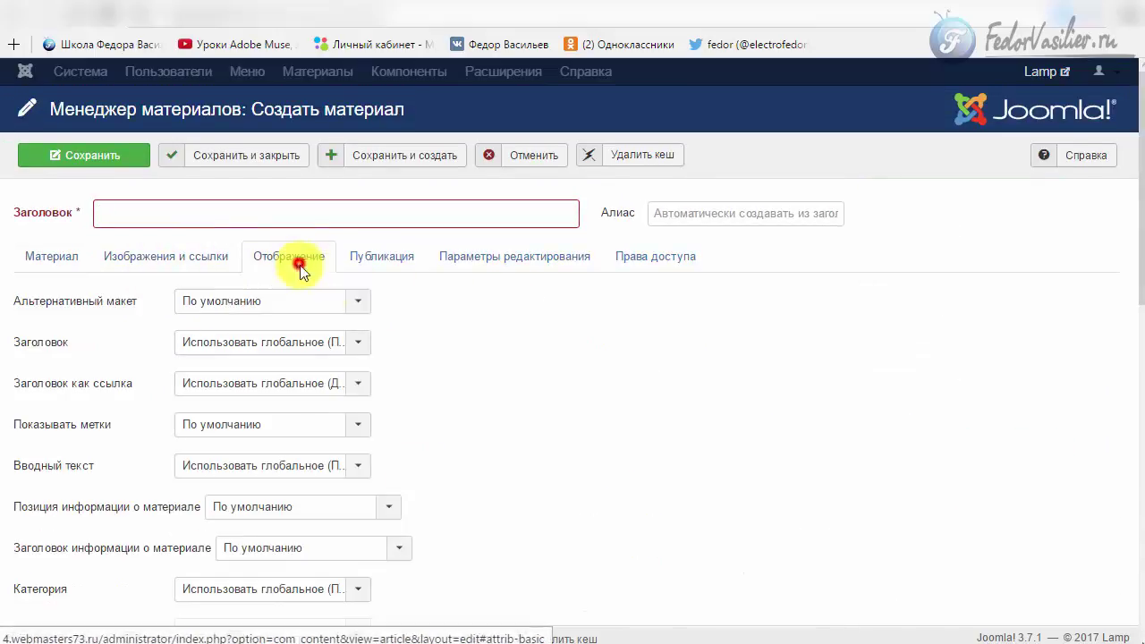
click(399, 260)
click(792, 313)
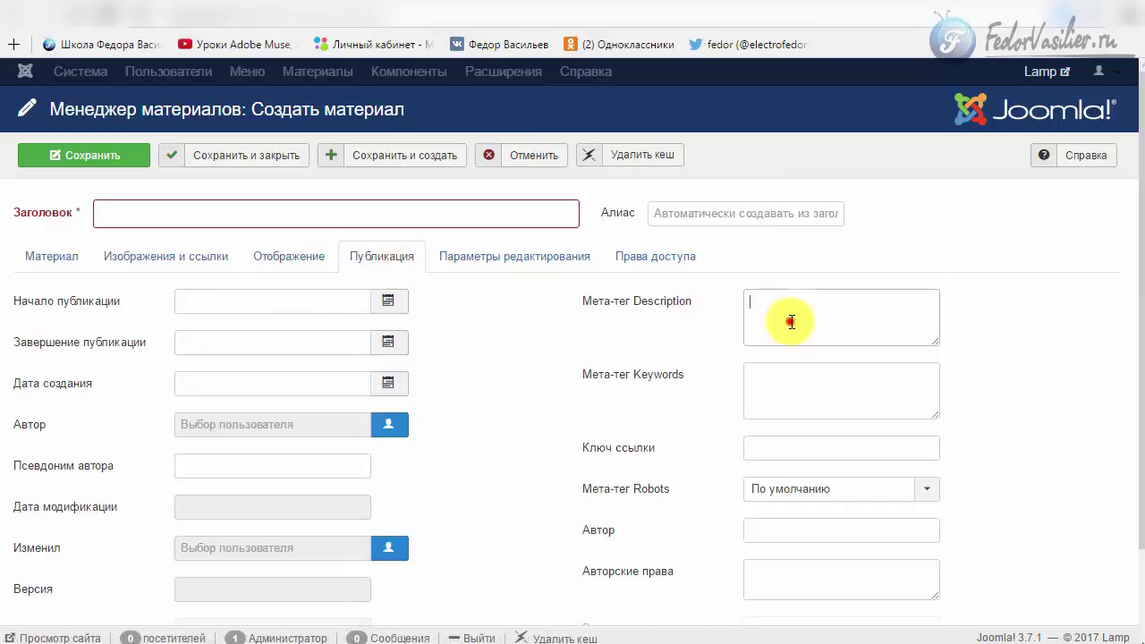
drag(611, 310, 585, 302)
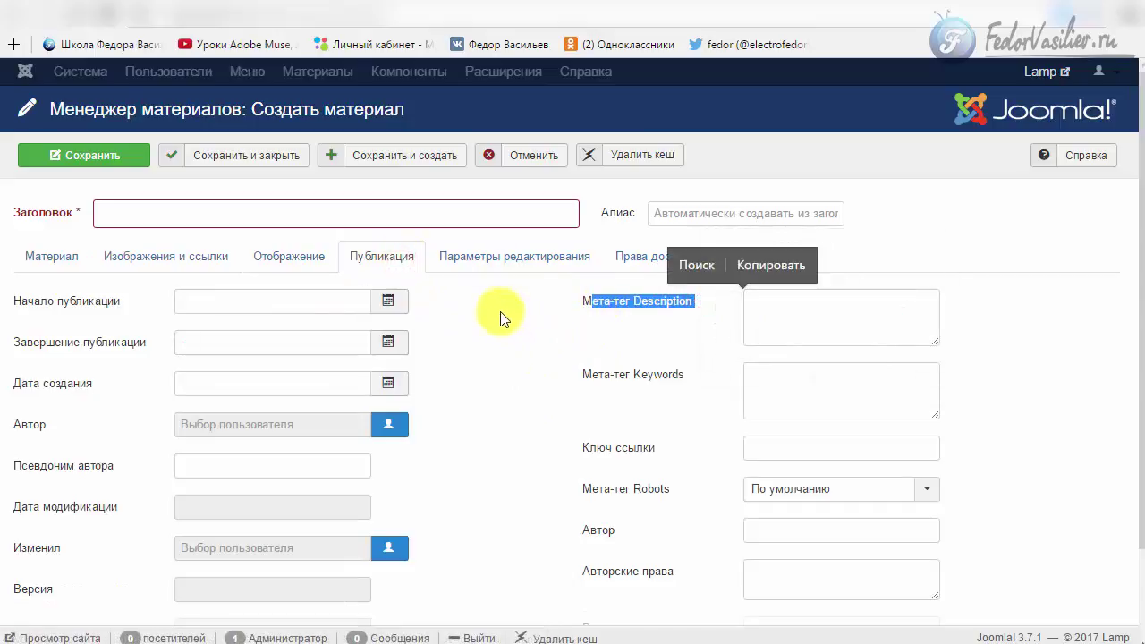
click(528, 260)
click(636, 268)
click(54, 256)
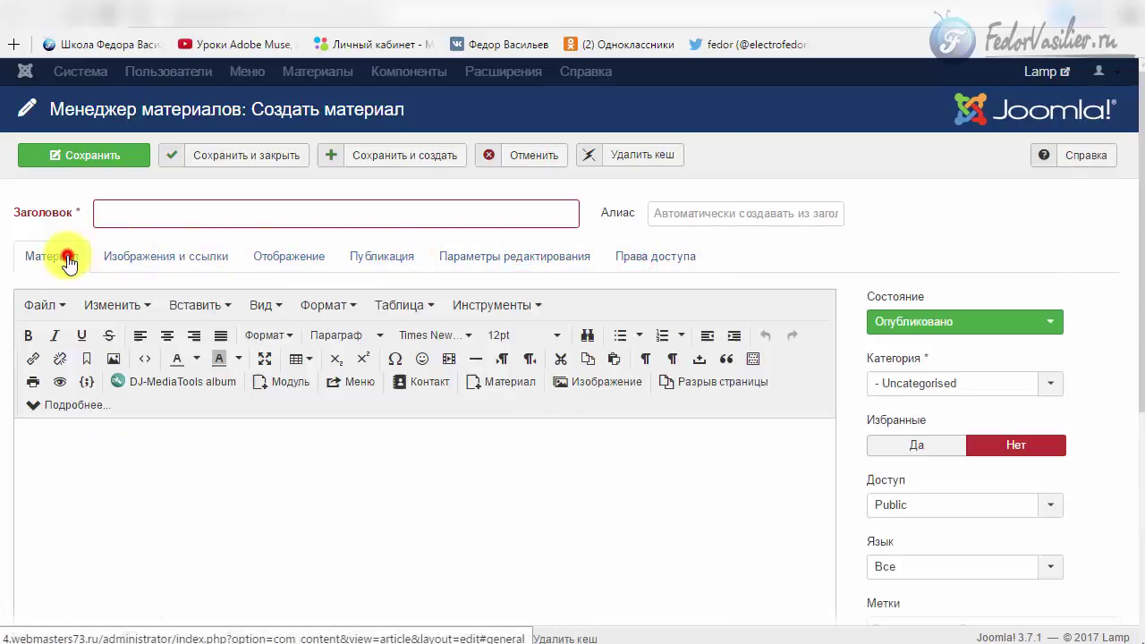
Check which options the new article offers for Категория and Состояние.
click(1019, 383)
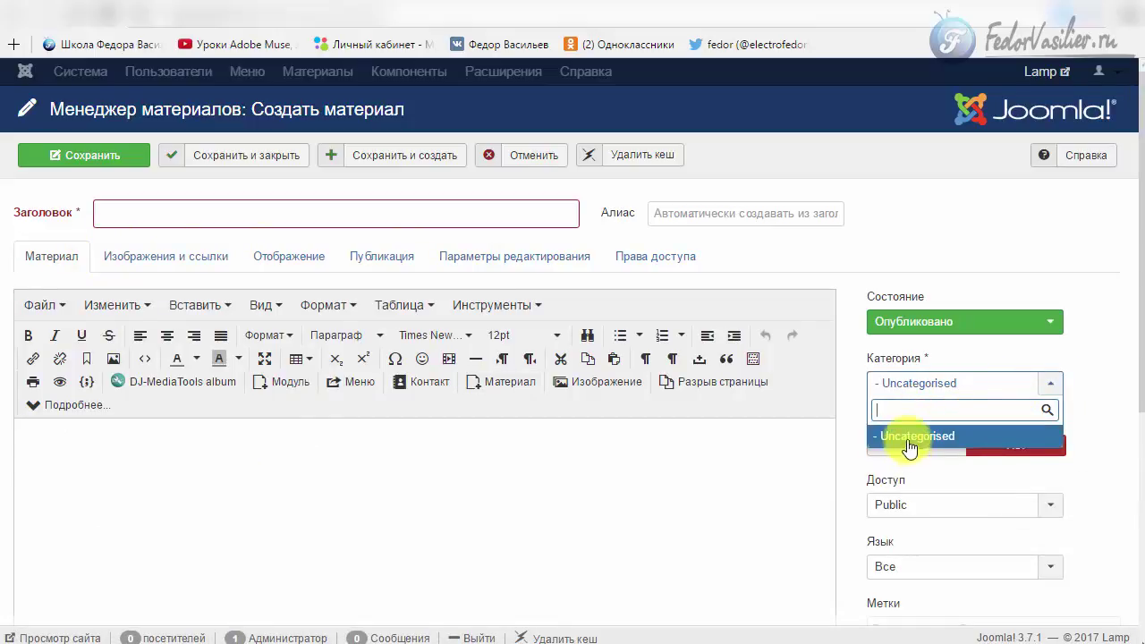
click(747, 518)
click(898, 385)
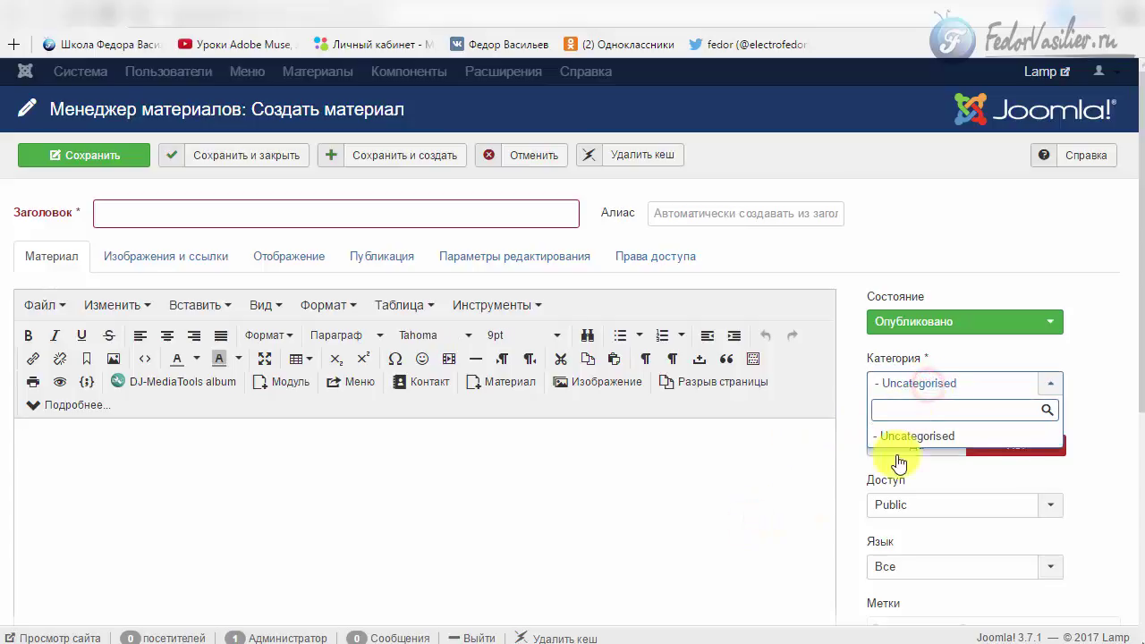
click(785, 484)
click(891, 393)
click(733, 517)
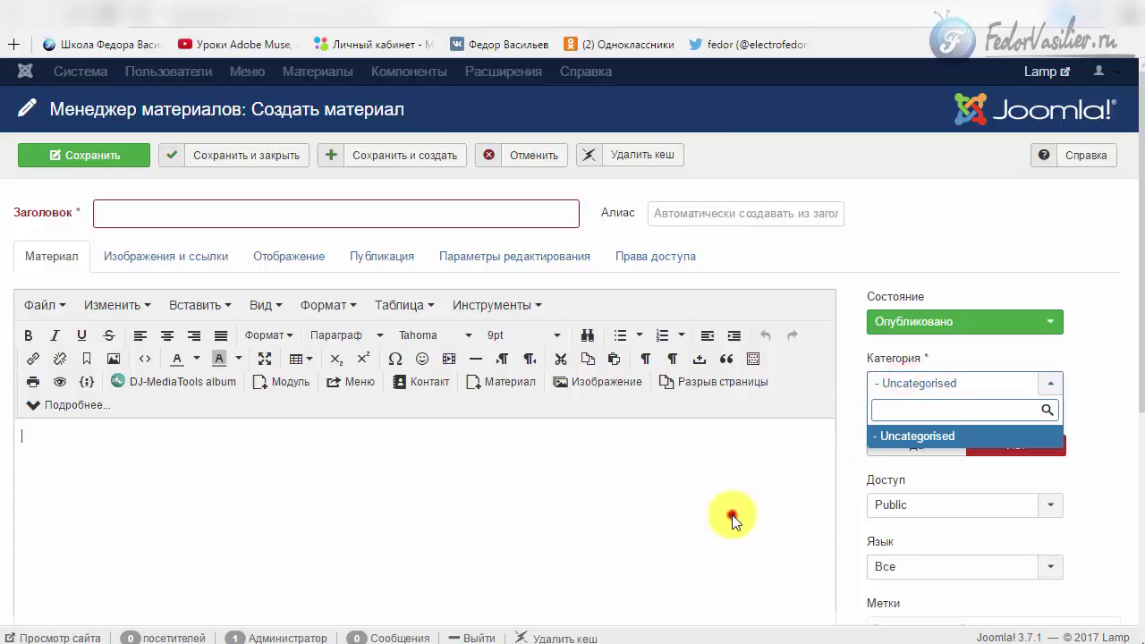
click(897, 330)
click(898, 341)
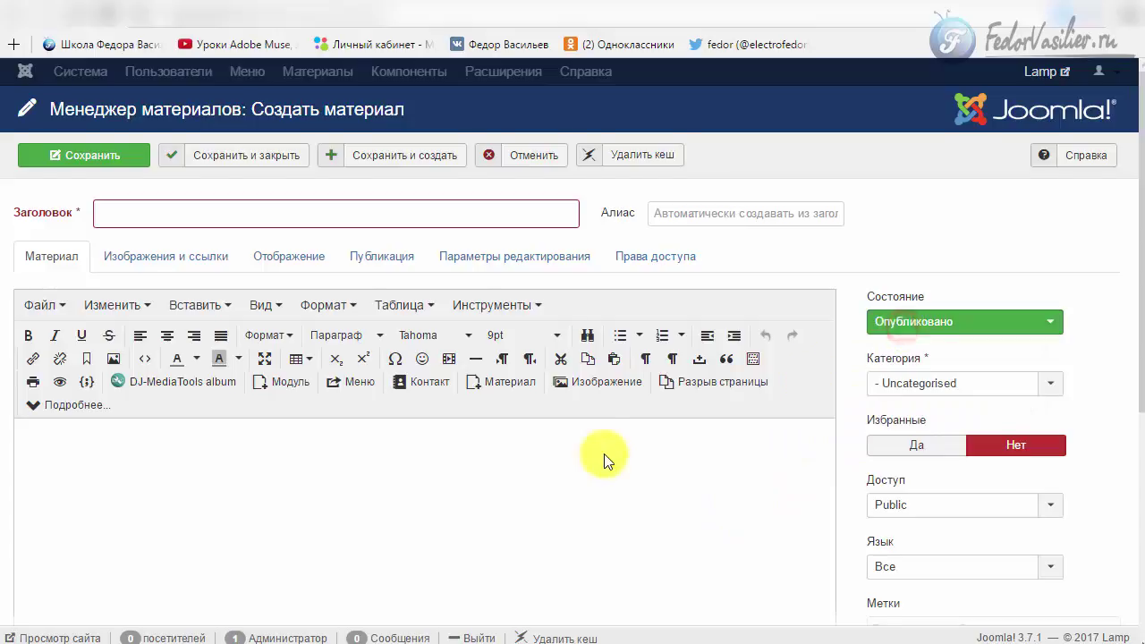
Check the article's Доступ and remaining options, close it without saving and reload the article list.
scroll(600, 455, down, 3)
scroll(602, 456, up, 2)
scroll(604, 460, up, 2)
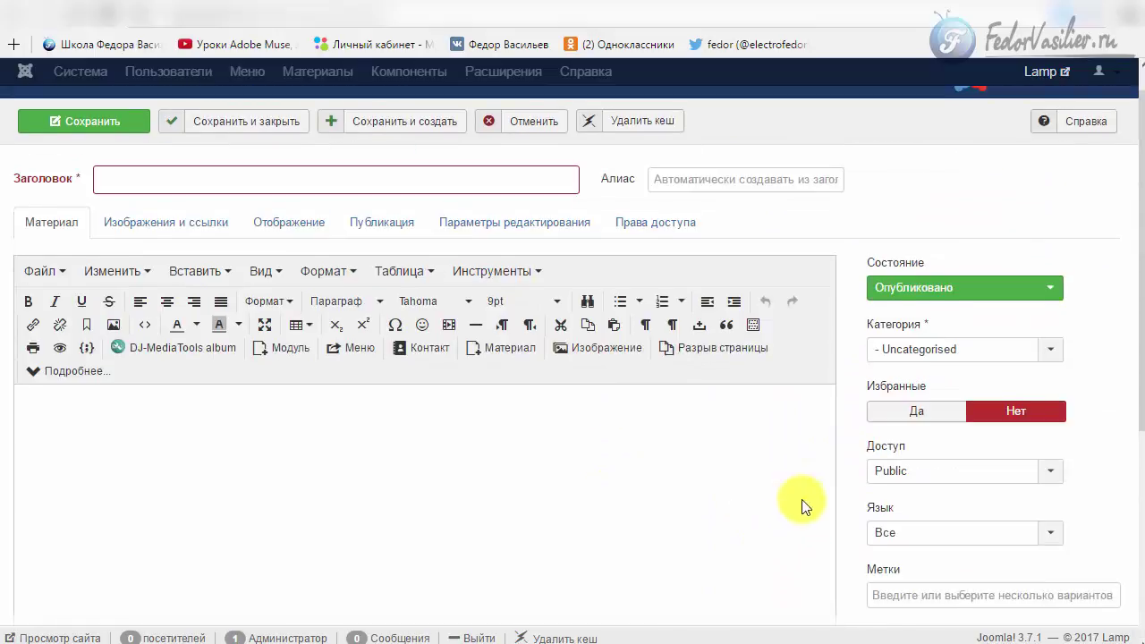
click(901, 483)
click(900, 471)
scroll(454, 494, down, 3)
scroll(454, 494, up, 4)
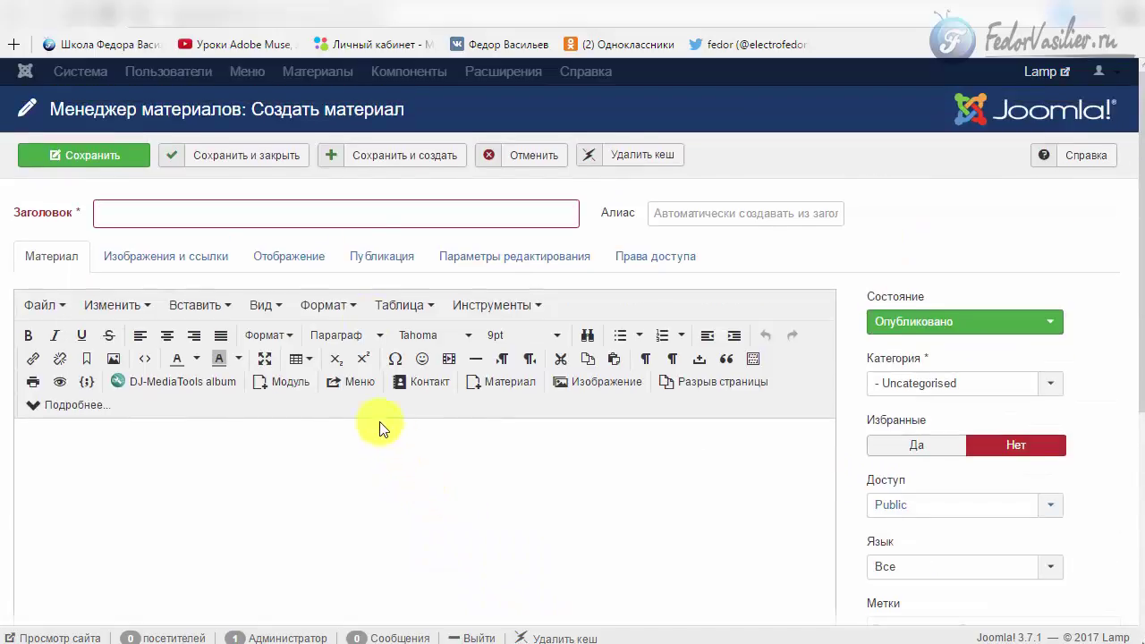
click(533, 165)
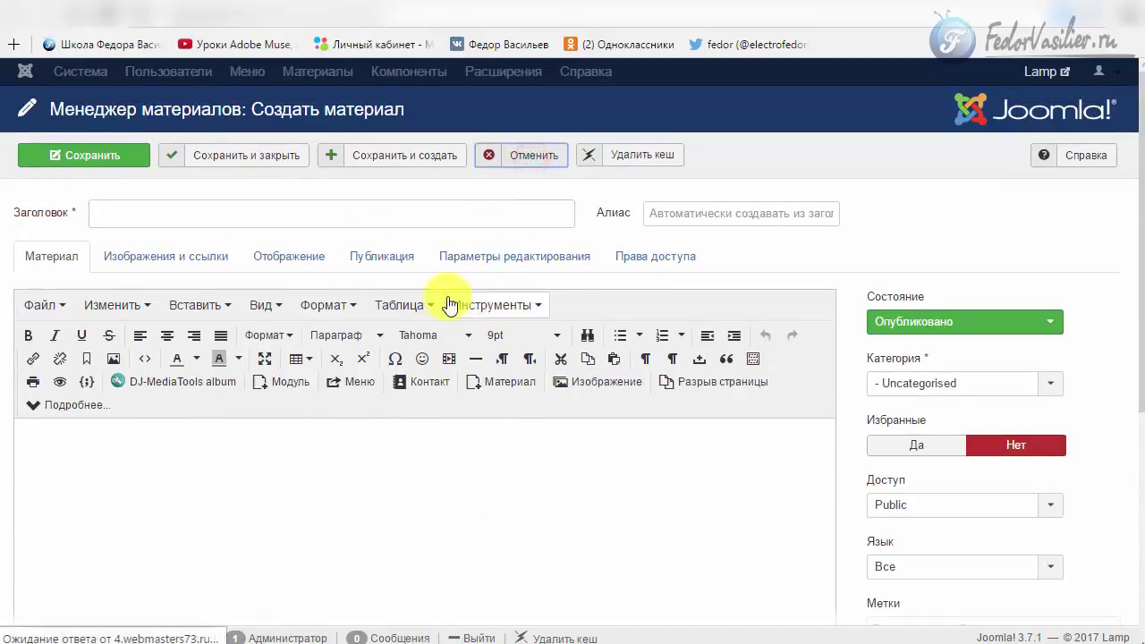
key(F5)
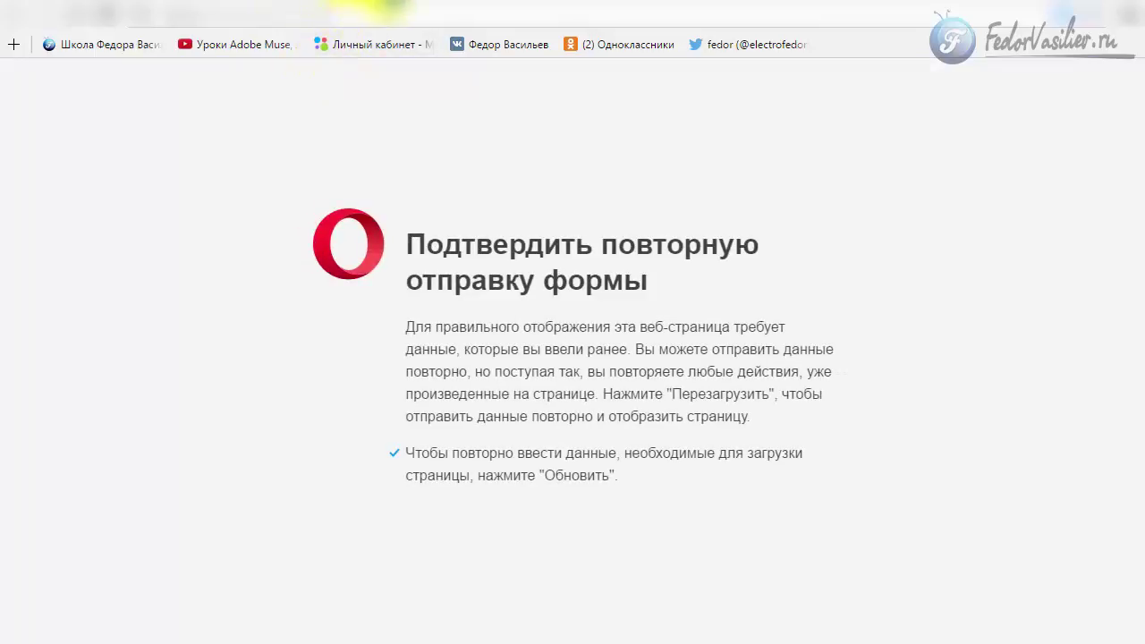
key(F5)
Look over the available site menus and the storefront's footer links, returning to the administrator's article manager.
click(268, 80)
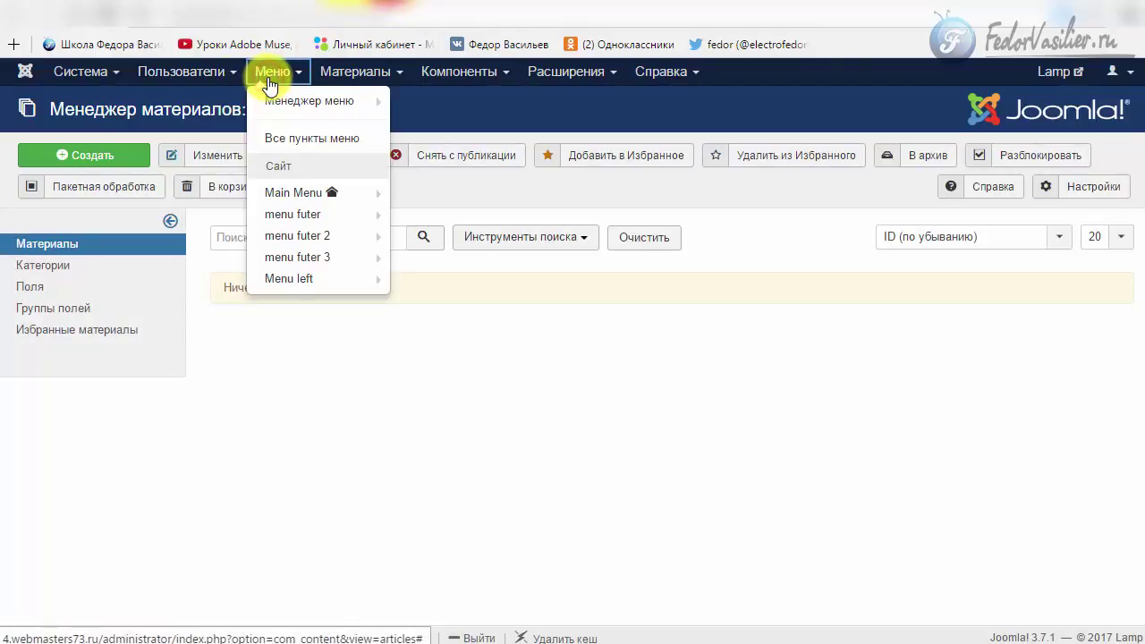
mouse_move(300, 199)
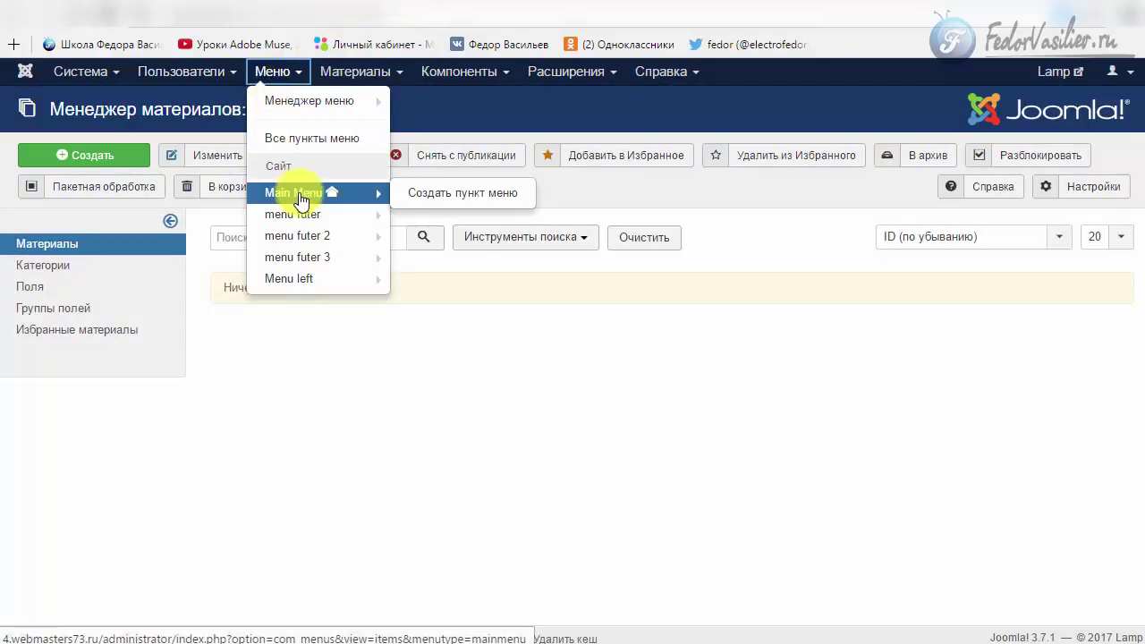
click(355, 71)
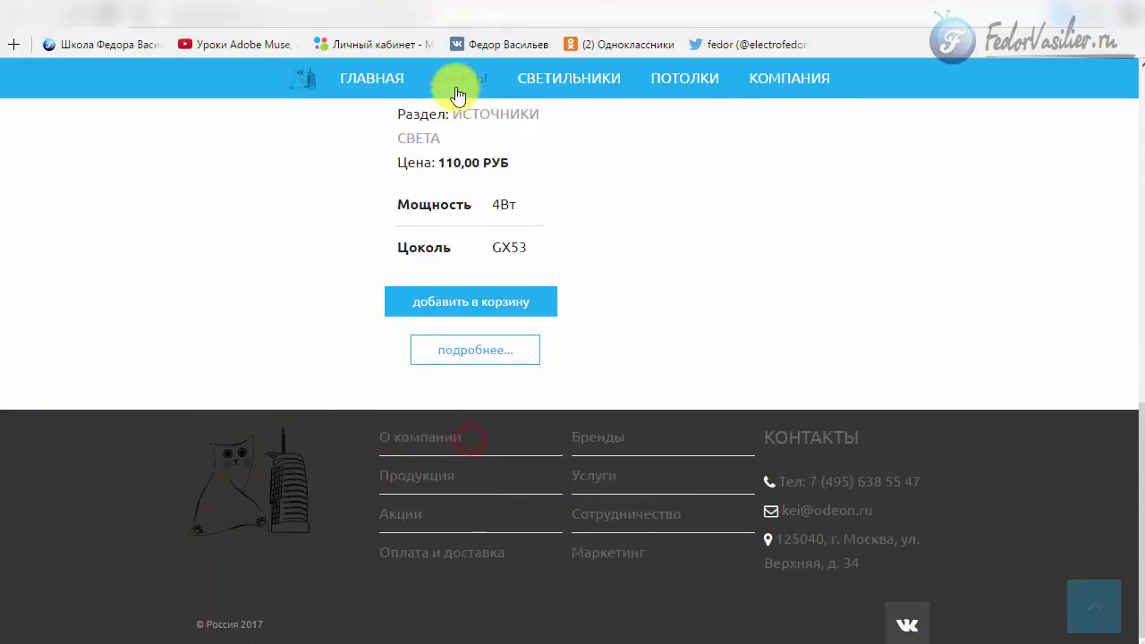
click(367, 7)
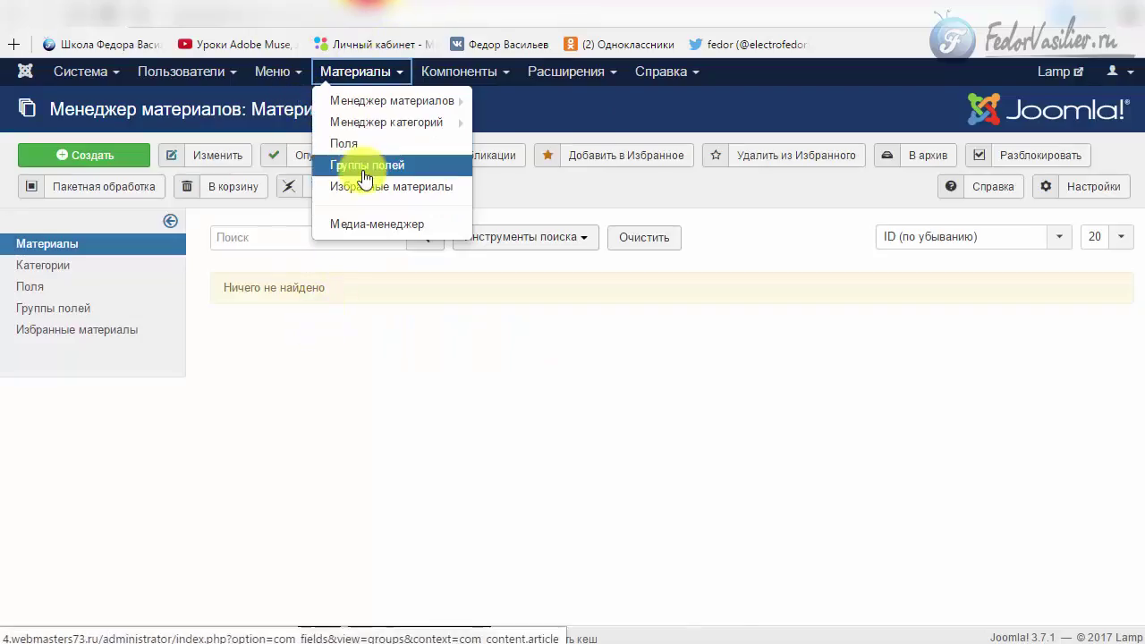
List the items of the menu futer 2 menu and look over its footer entries.
click(272, 71)
mouse_move(318, 259)
click(315, 237)
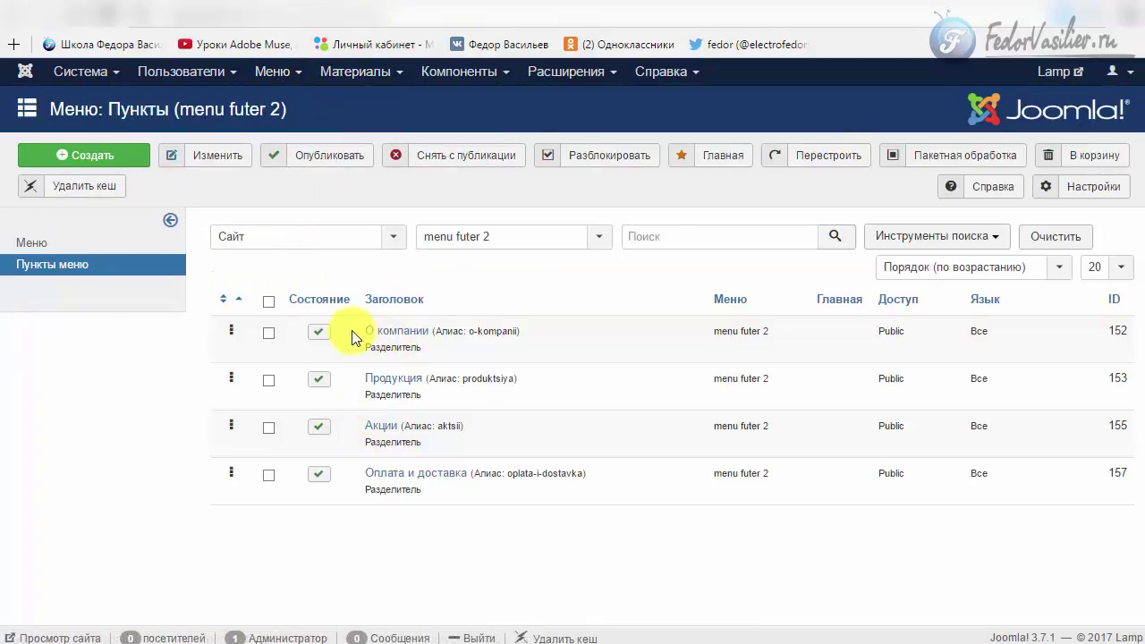
drag(352, 330, 524, 539)
click(524, 536)
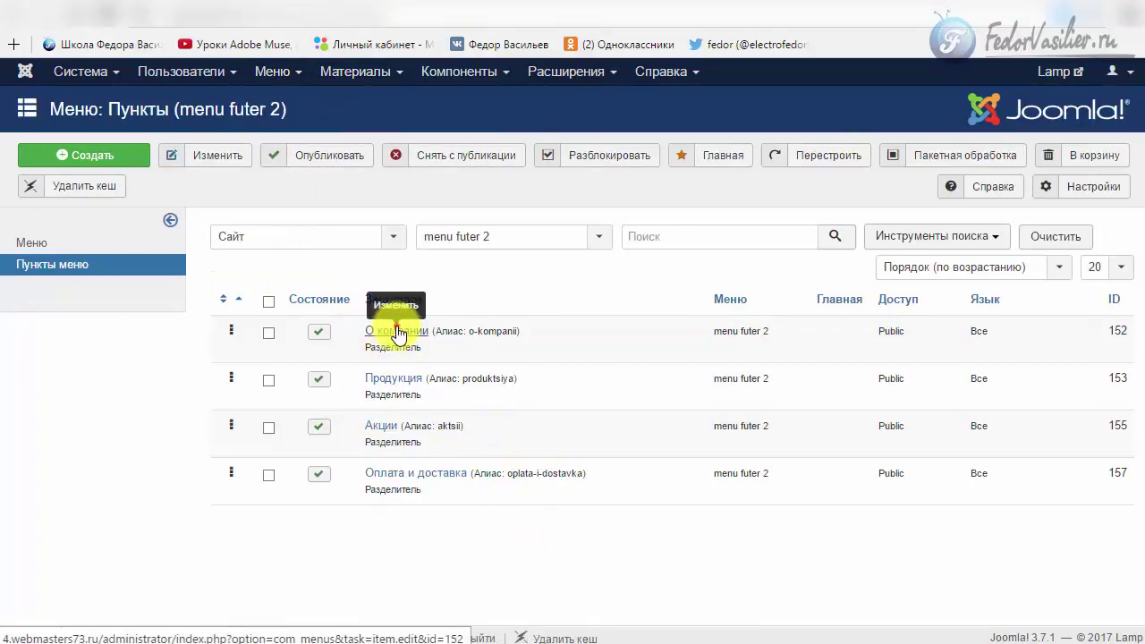
Open the О компании menu item and change its type to Материал from the Материалы group.
click(394, 333)
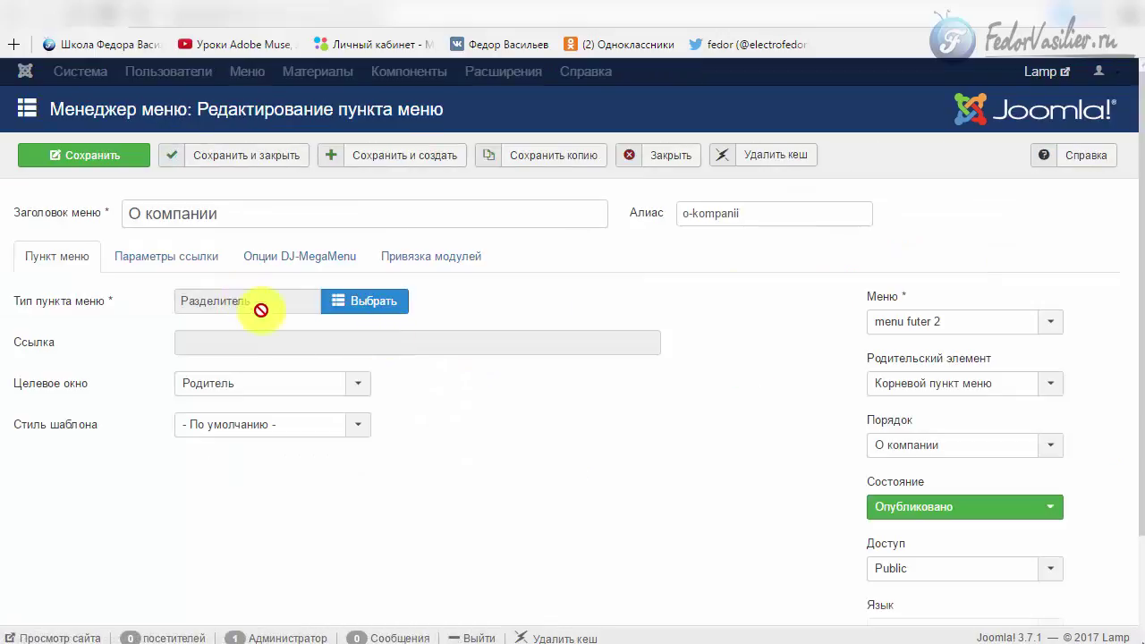
click(388, 302)
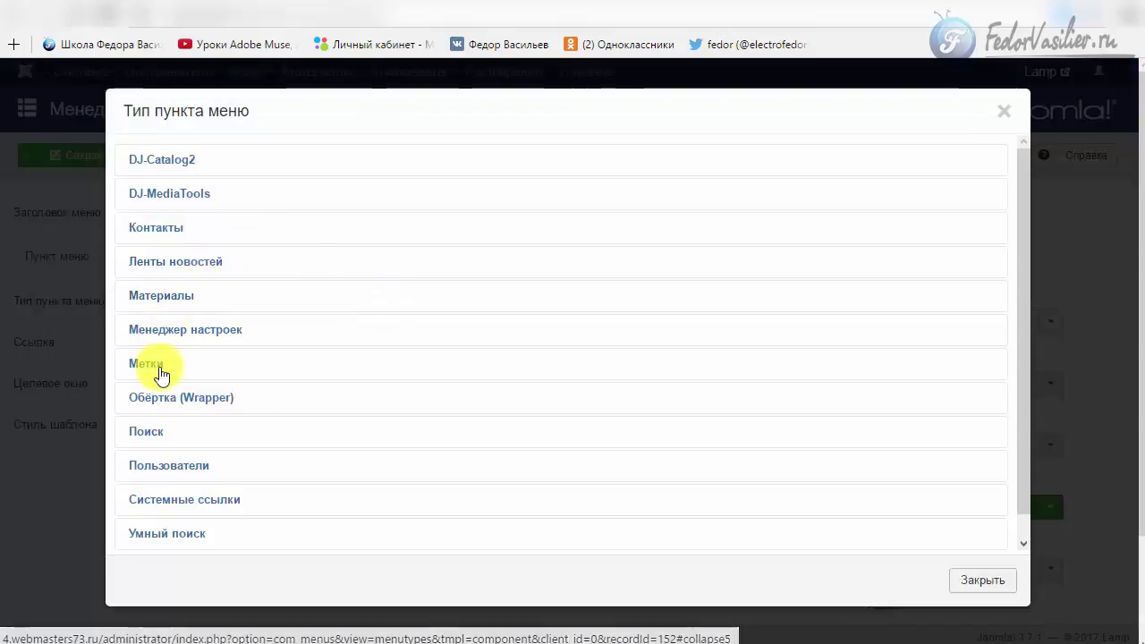
click(170, 302)
scroll(249, 268, down, 1)
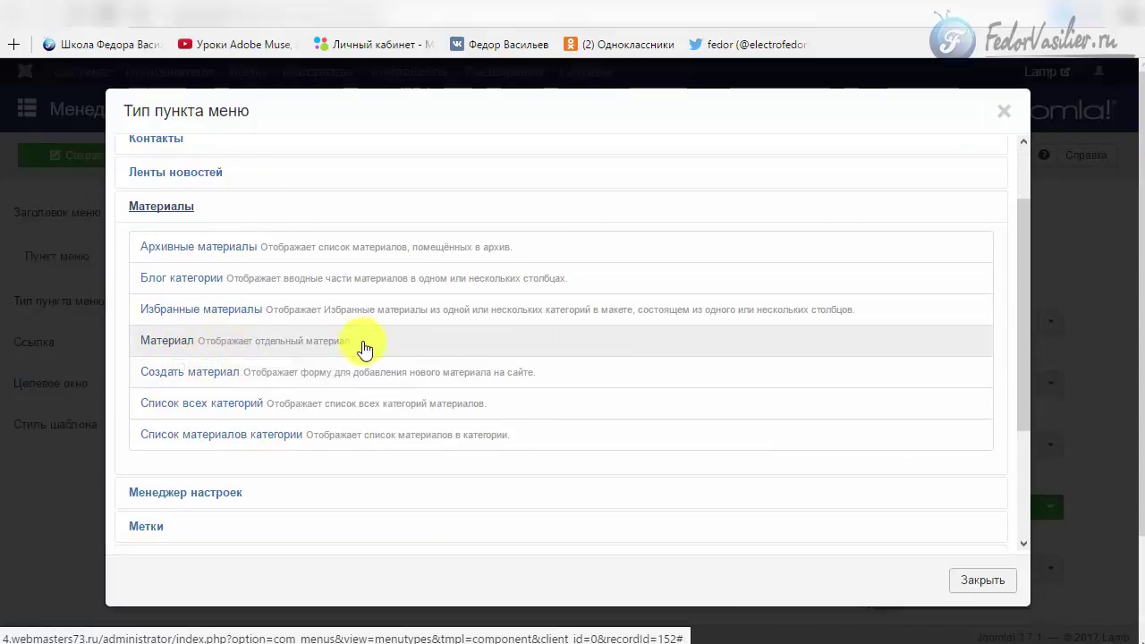
click(176, 346)
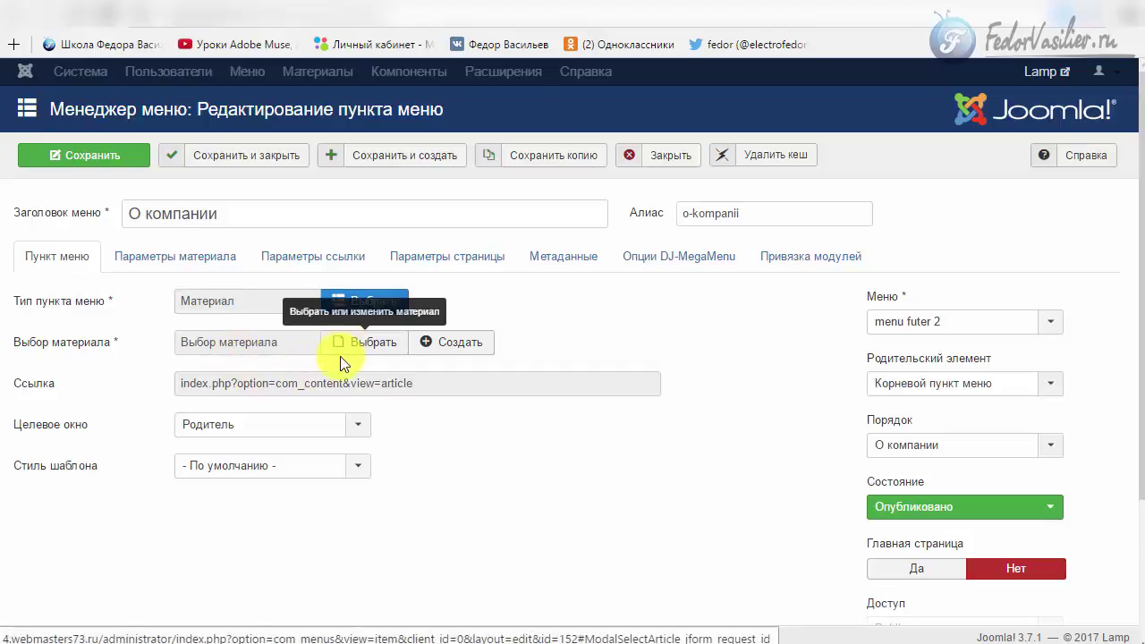
Check which articles can be chosen in the Выбор материала field, closing the selection without choosing one.
drag(14, 341, 119, 341)
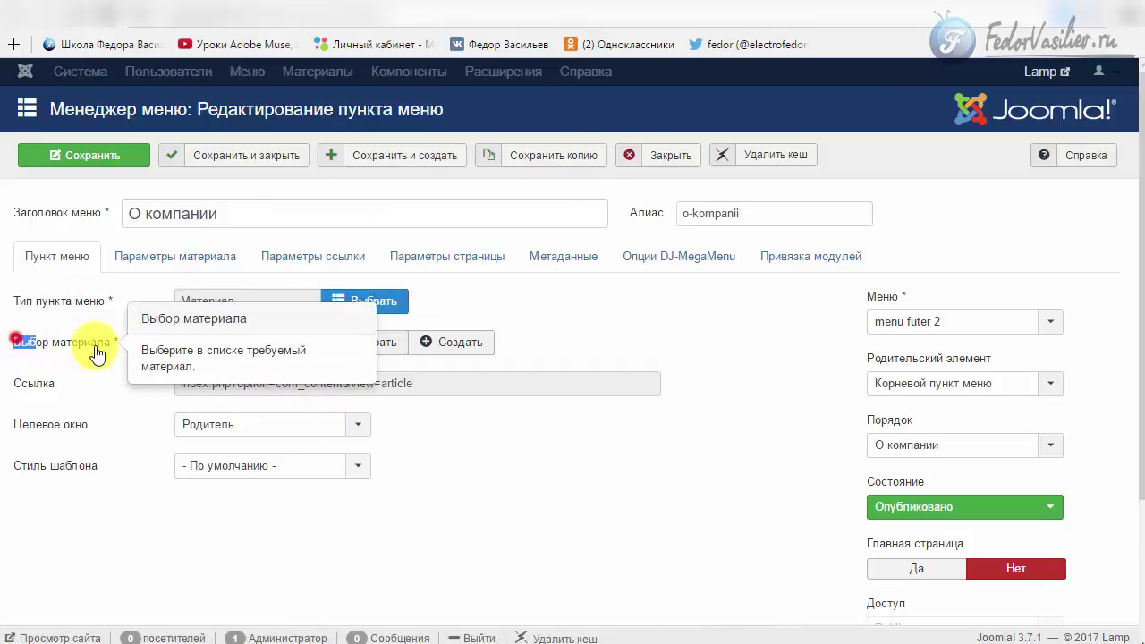
click(359, 341)
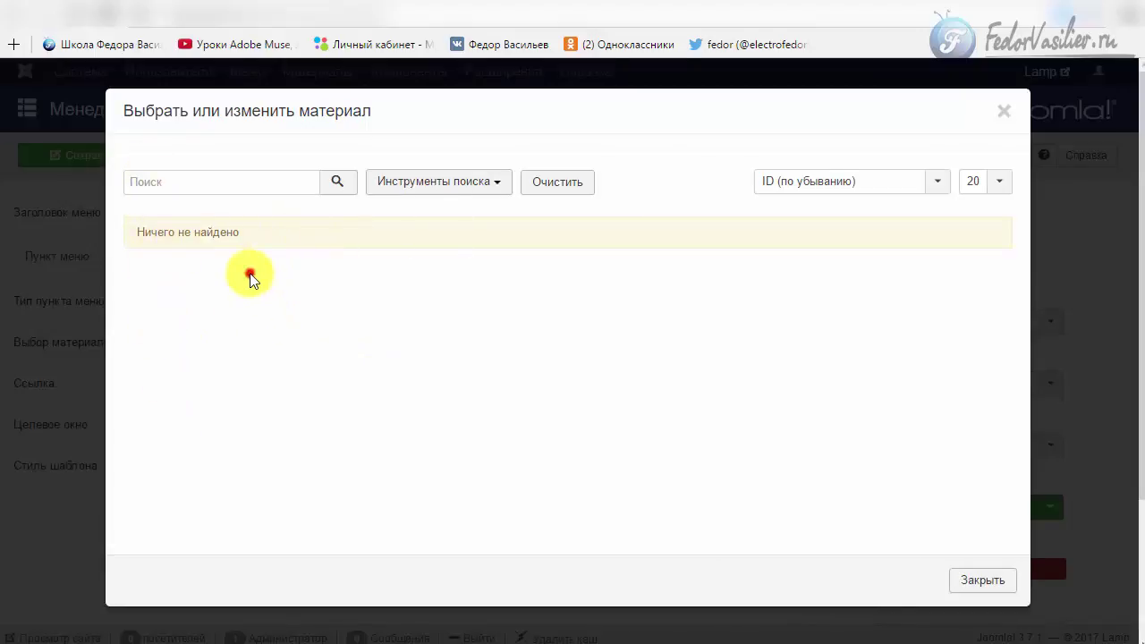
click(1001, 110)
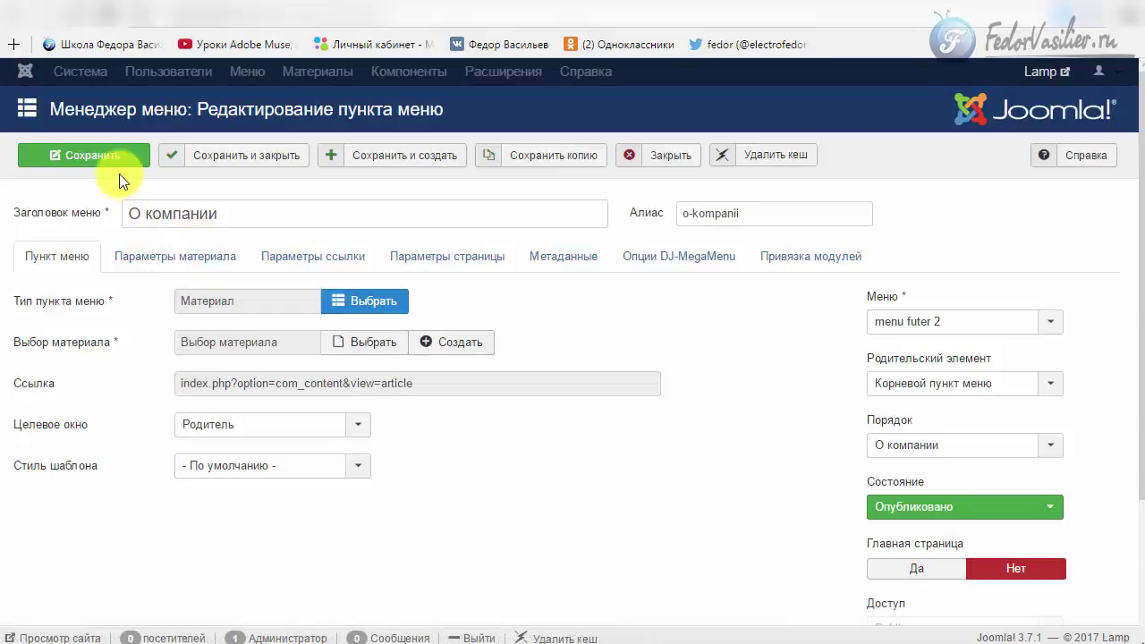
Compare the storefront's main navigation with its footer links, returning to the О компании menu item.
click(436, 10)
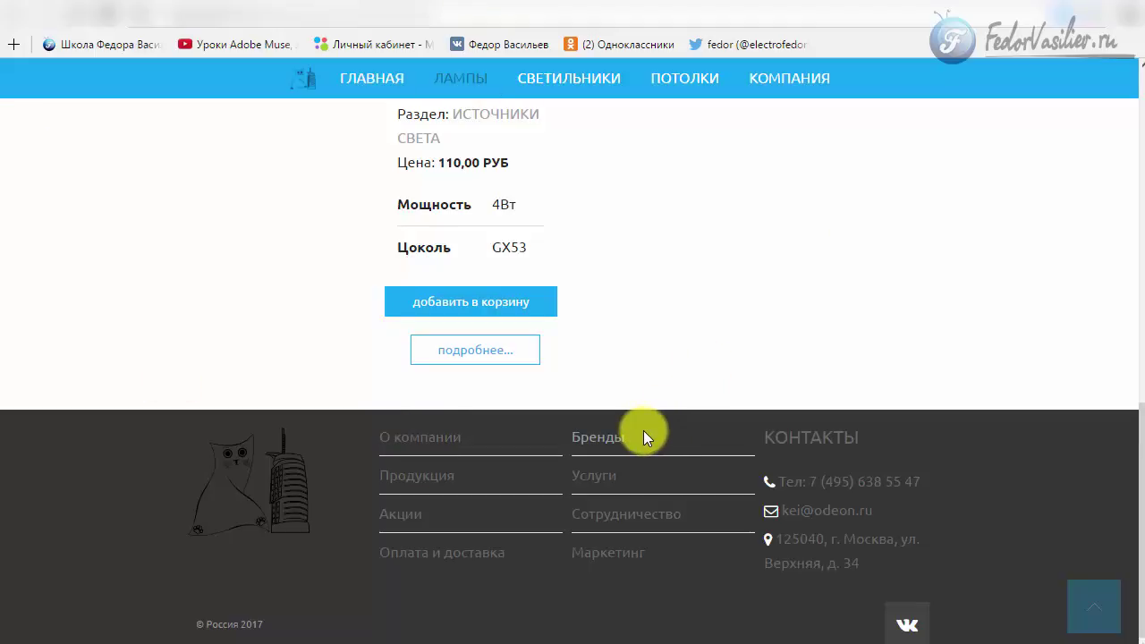
scroll(643, 430, up, 10)
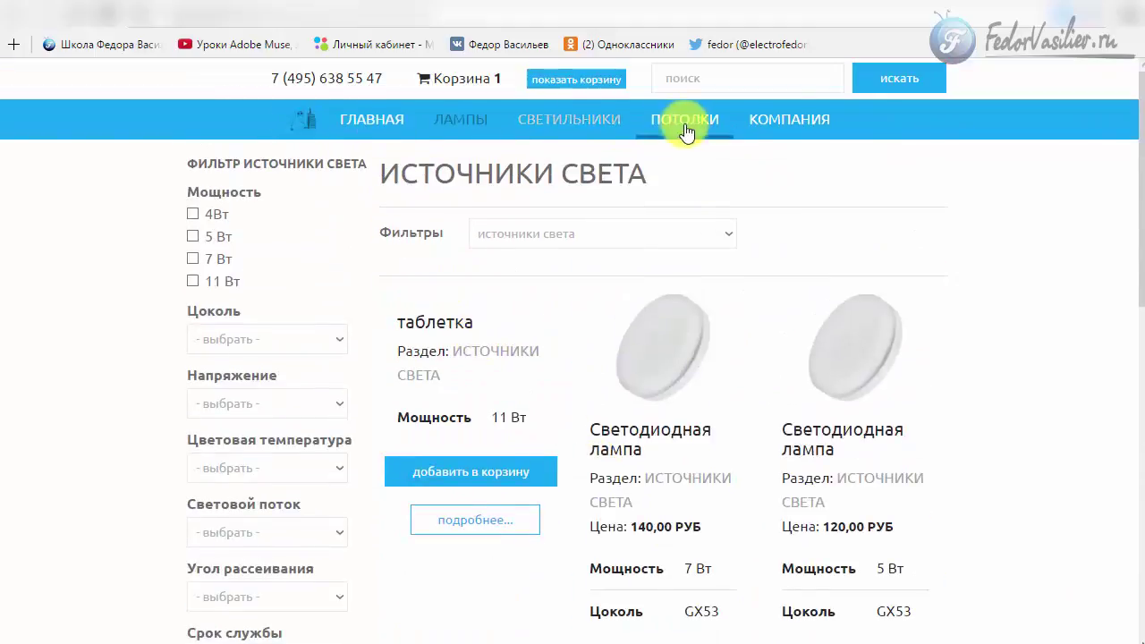
scroll(383, 421, down, 10)
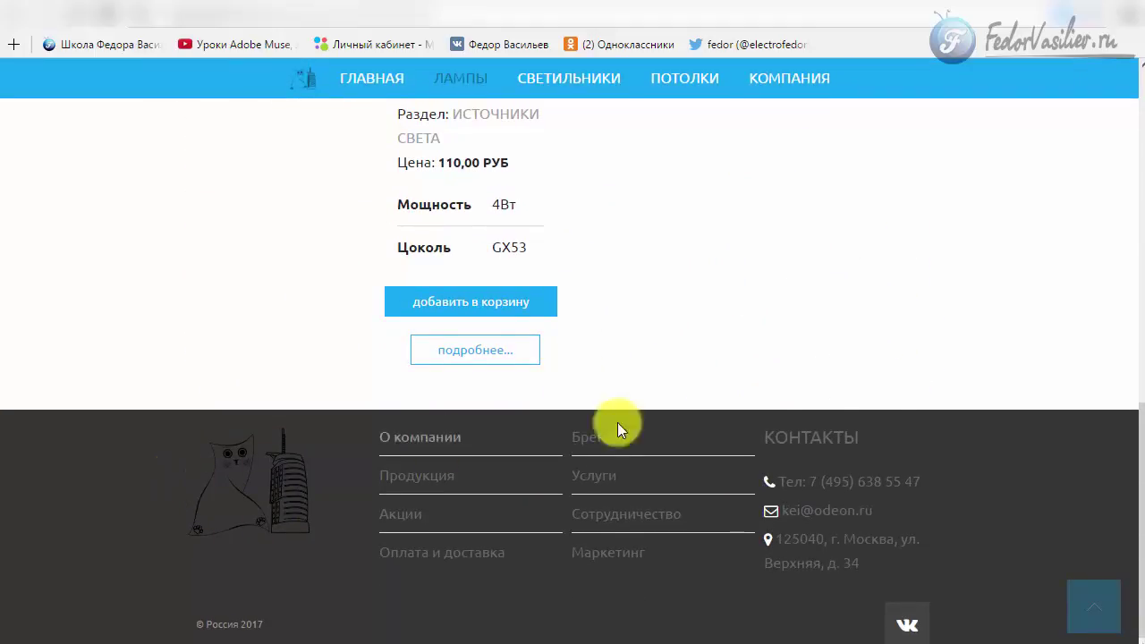
scroll(528, 485, up, 10)
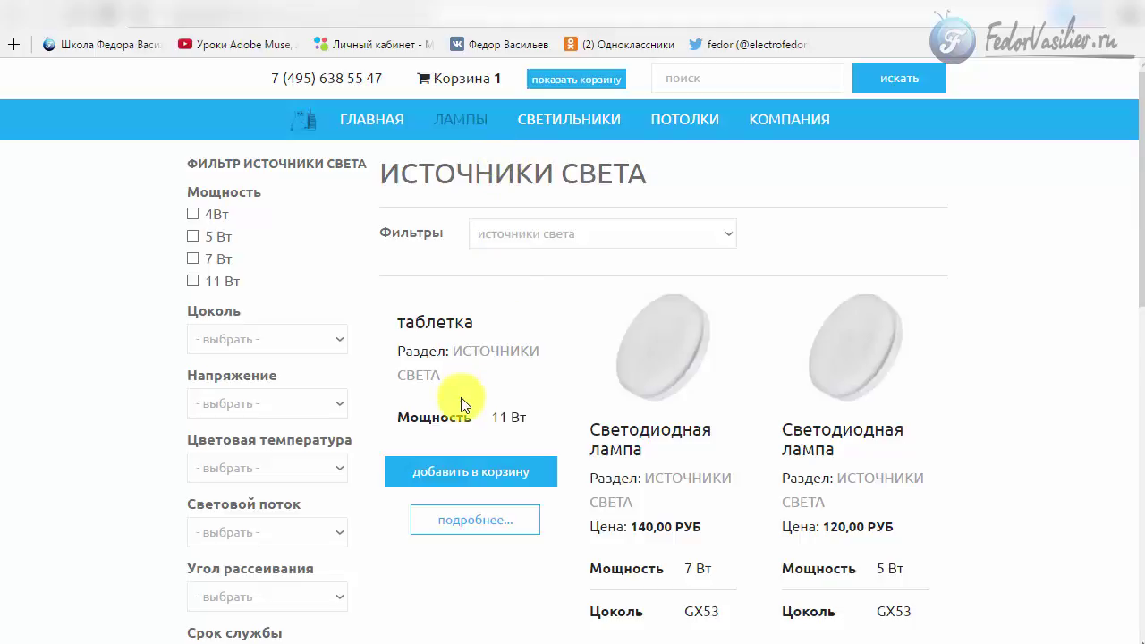
click(338, 8)
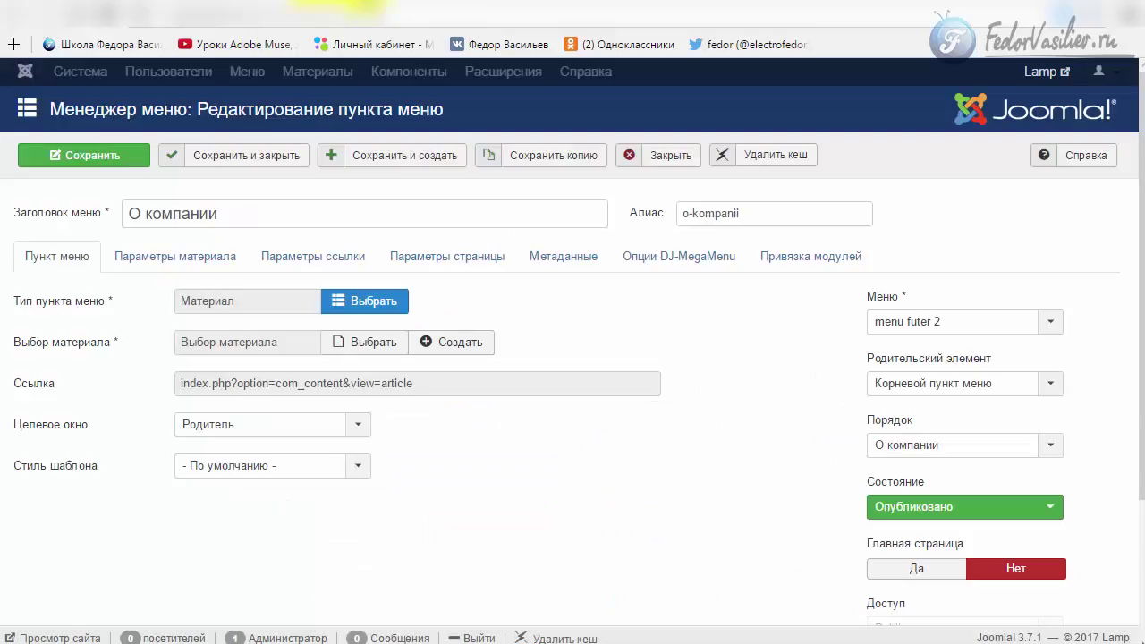
Close the menu item without saving, examine the storefront's contact, cart and search line, and return to the article manager.
click(646, 168)
click(411, 7)
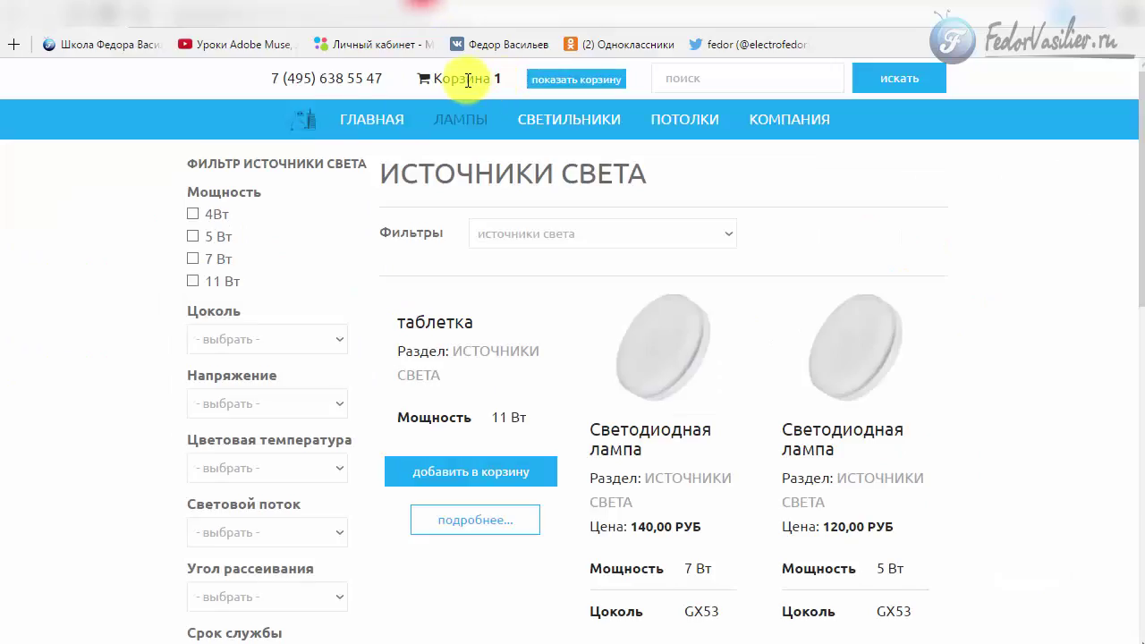
drag(1044, 77, 388, 79)
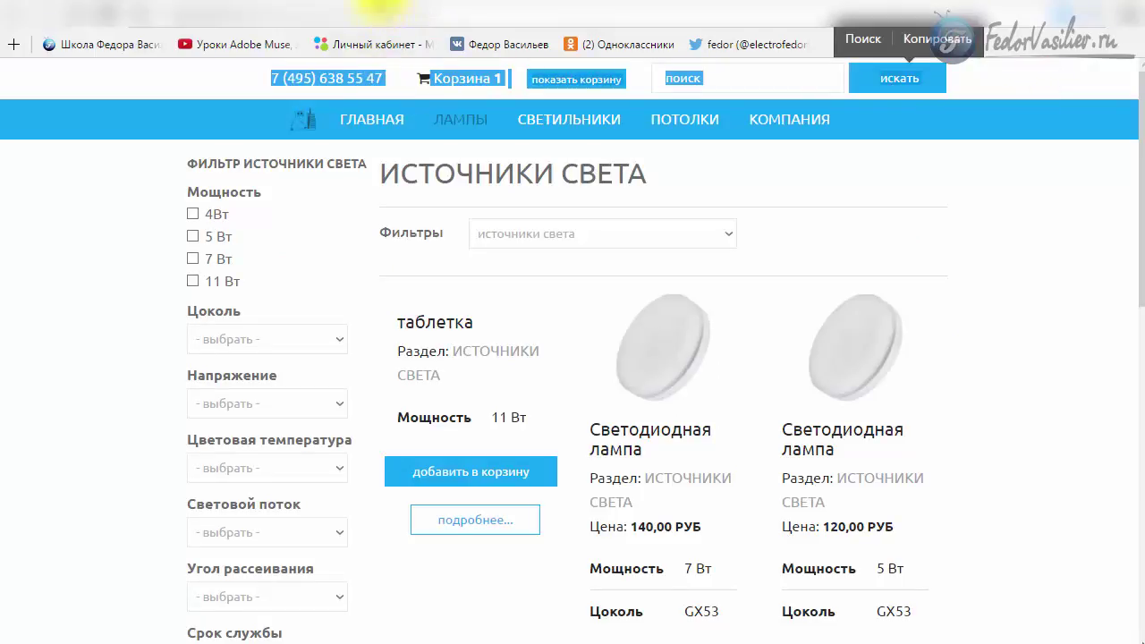
click(376, 7)
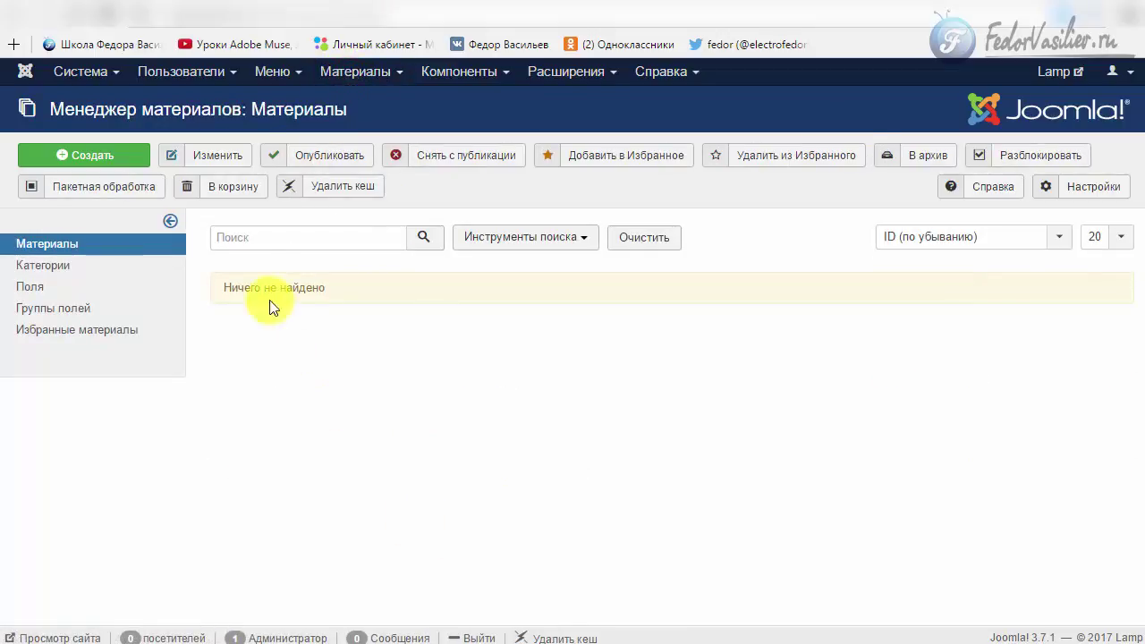
Start a new article and explore its image dialog, trying the file upload and favicon.ico, without inserting an image.
click(103, 157)
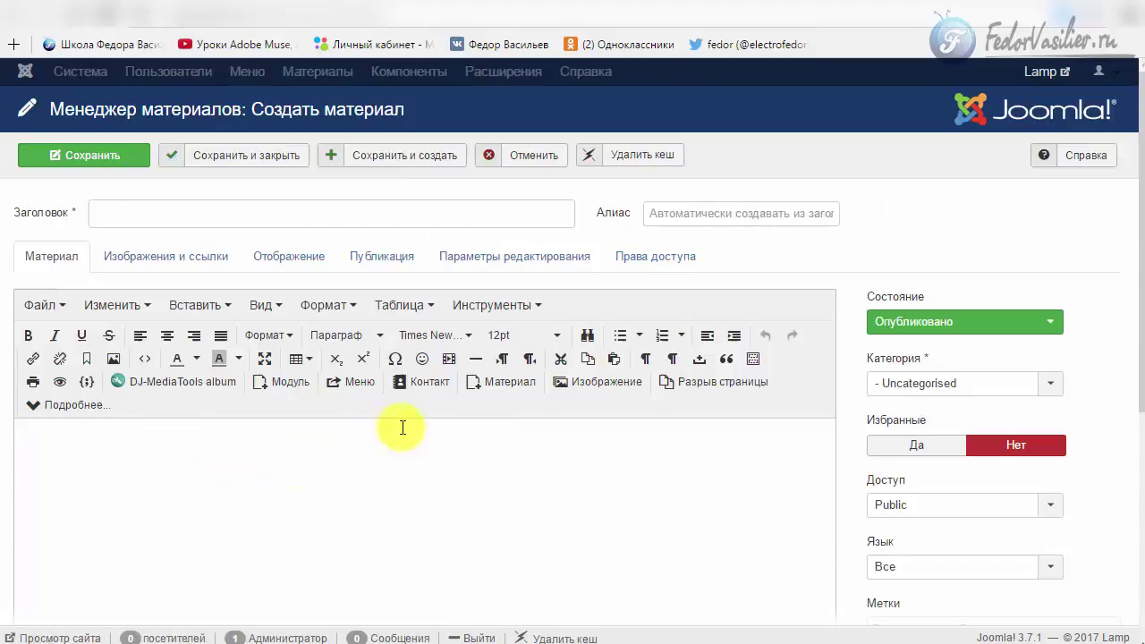
click(577, 384)
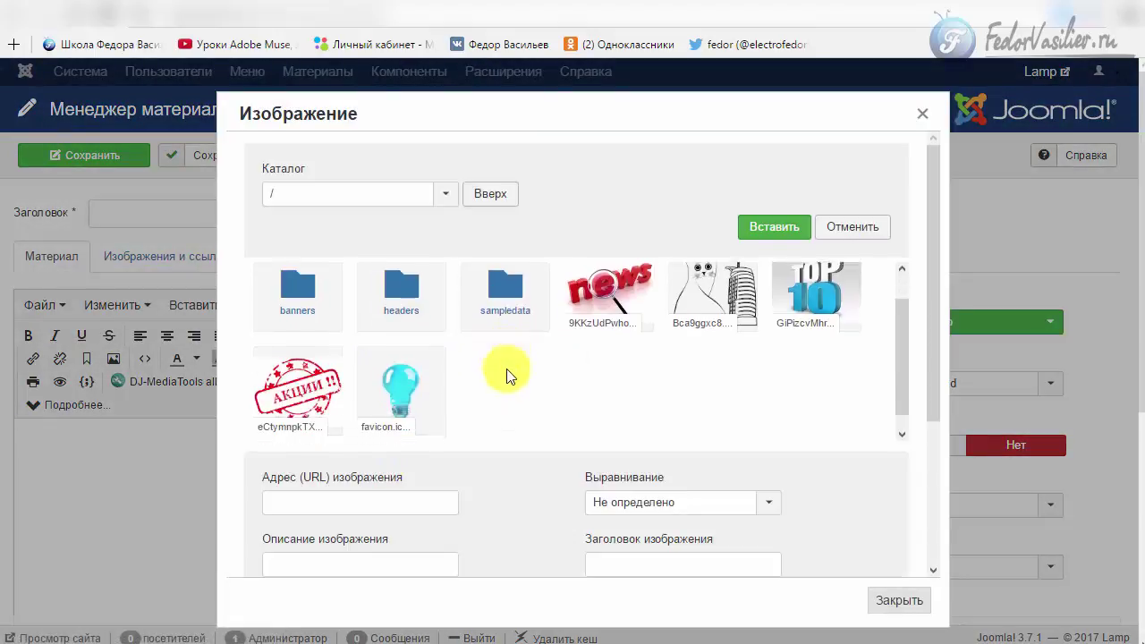
scroll(505, 429, down, 3)
click(501, 481)
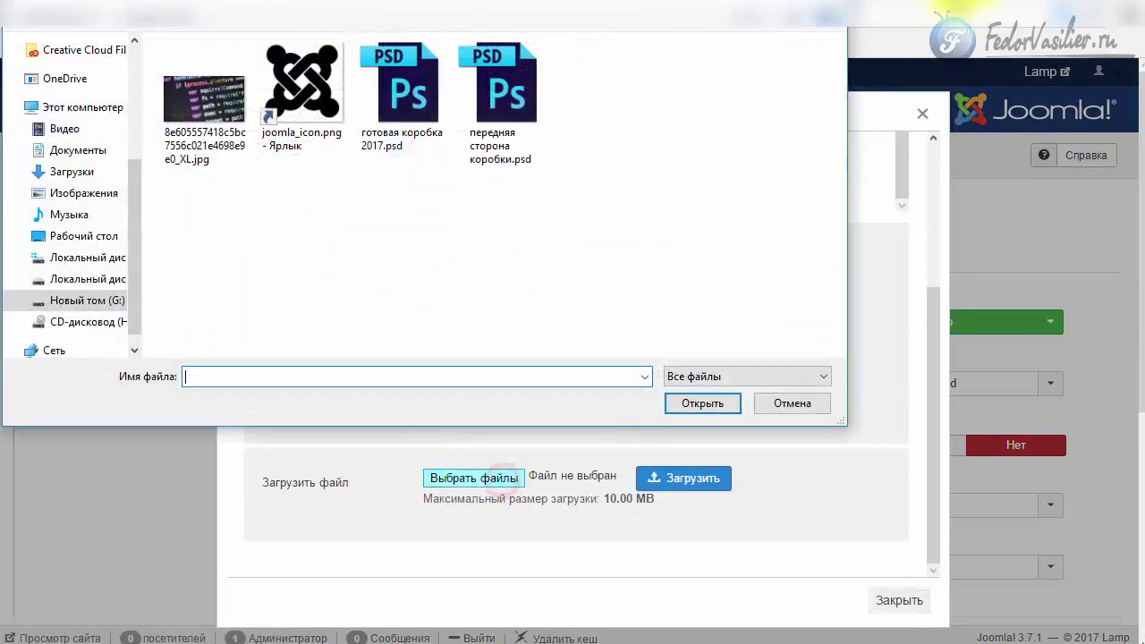
key(Escape)
scroll(473, 435, up, 3)
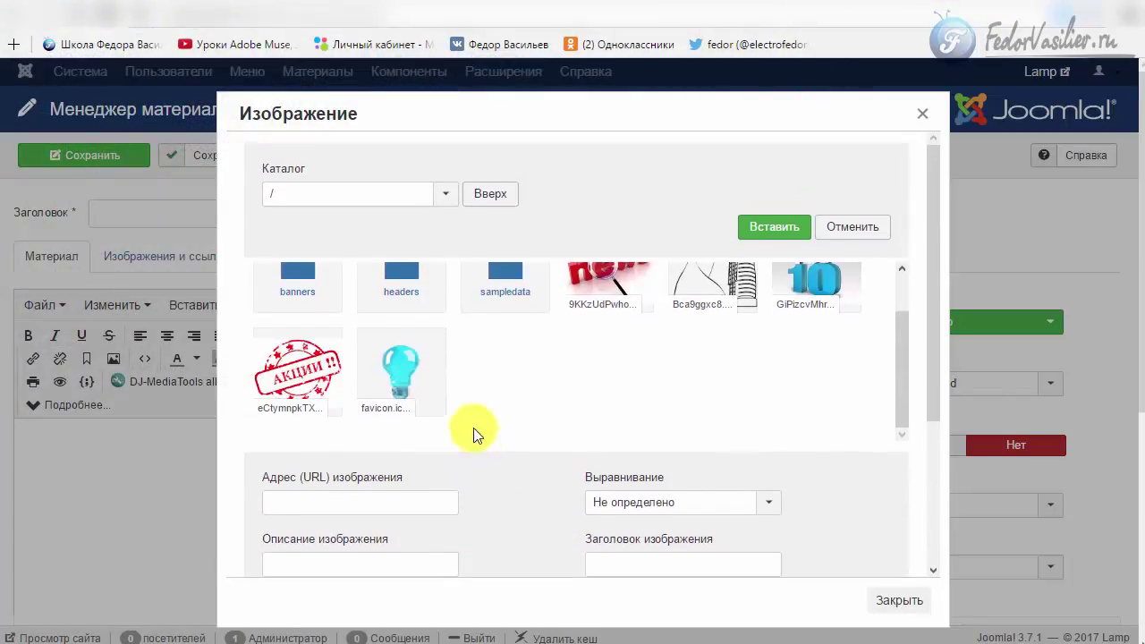
click(401, 367)
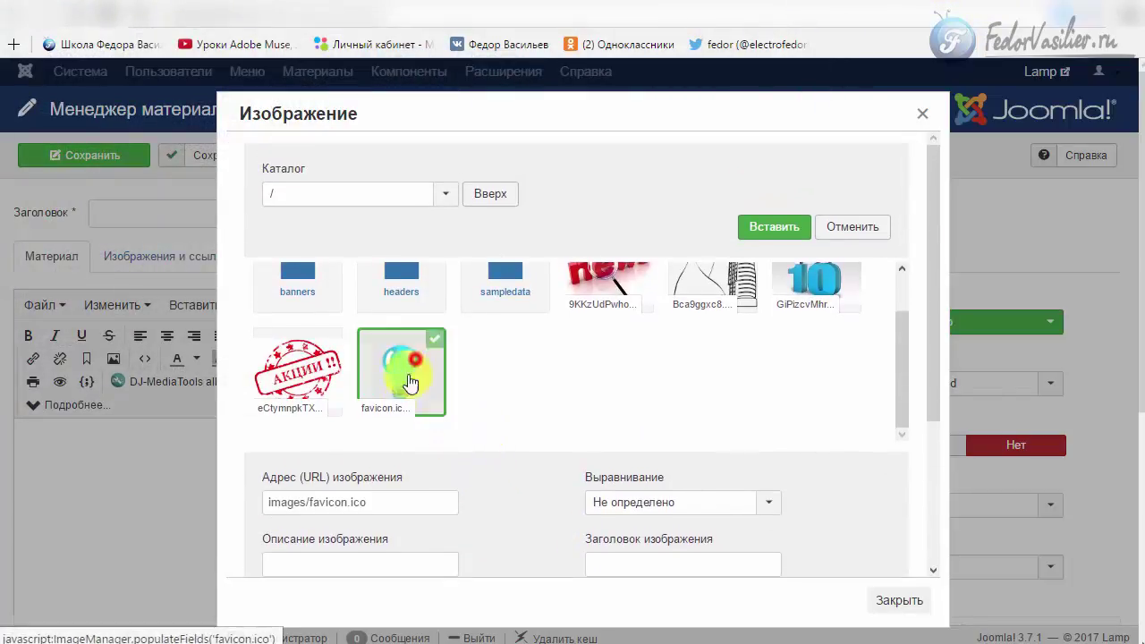
click(921, 115)
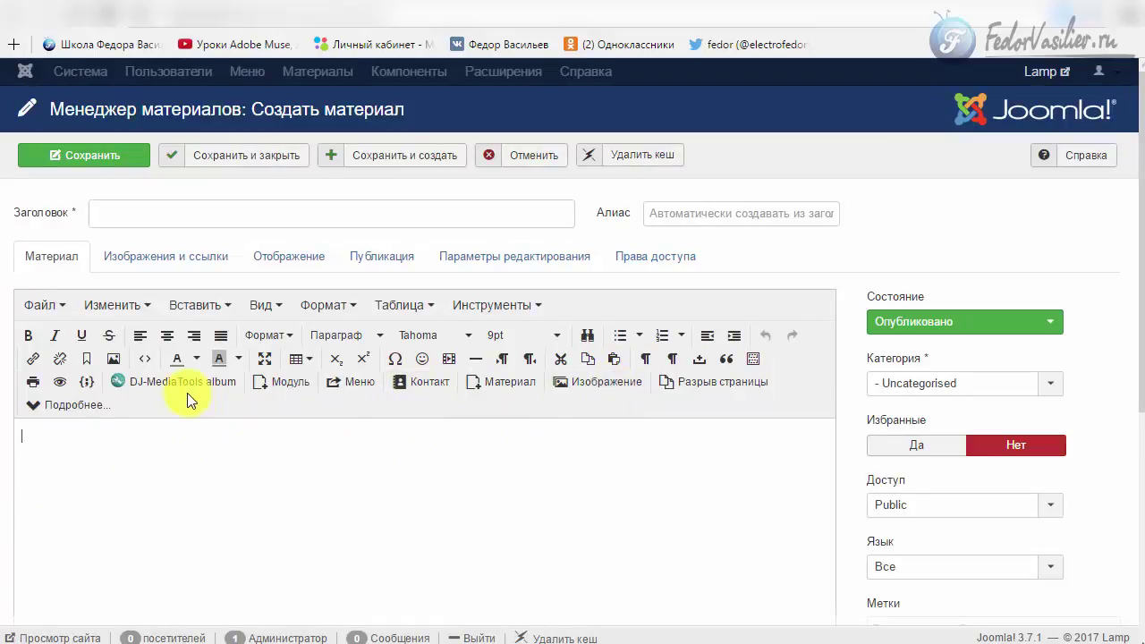
Try the link dialog in the article editor and clear the test text from the article body.
click(33, 359)
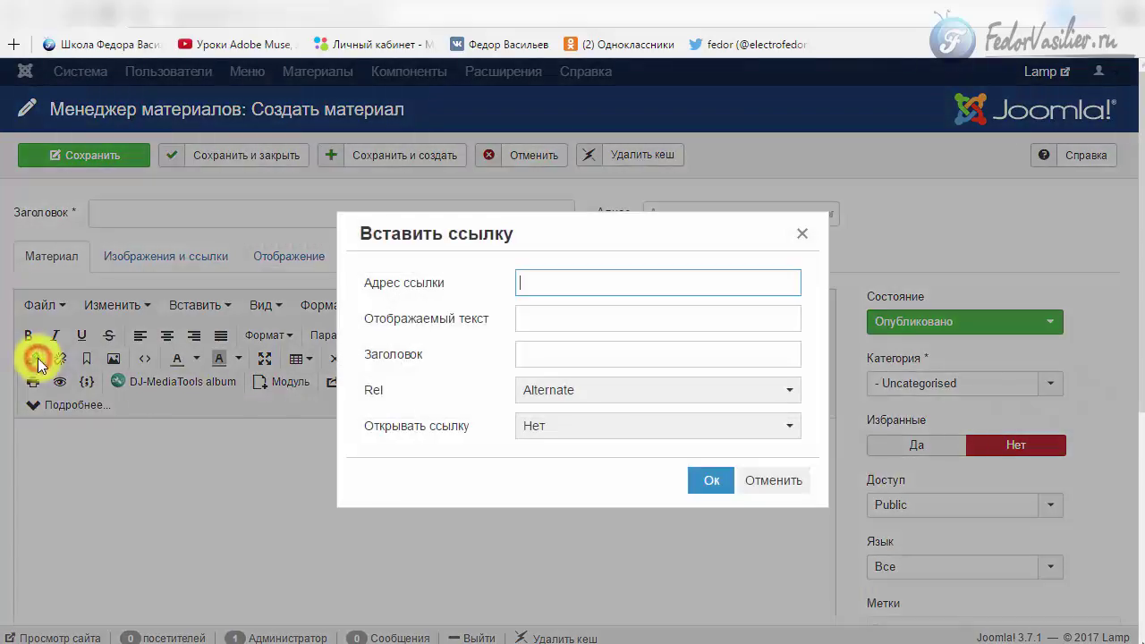
click(527, 294)
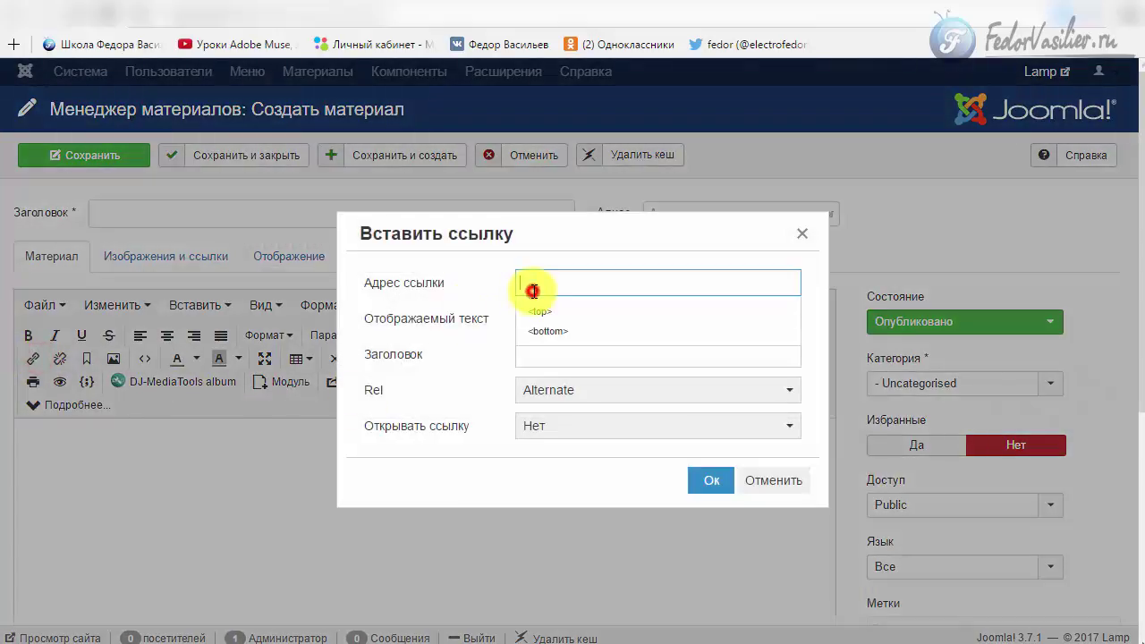
click(712, 487)
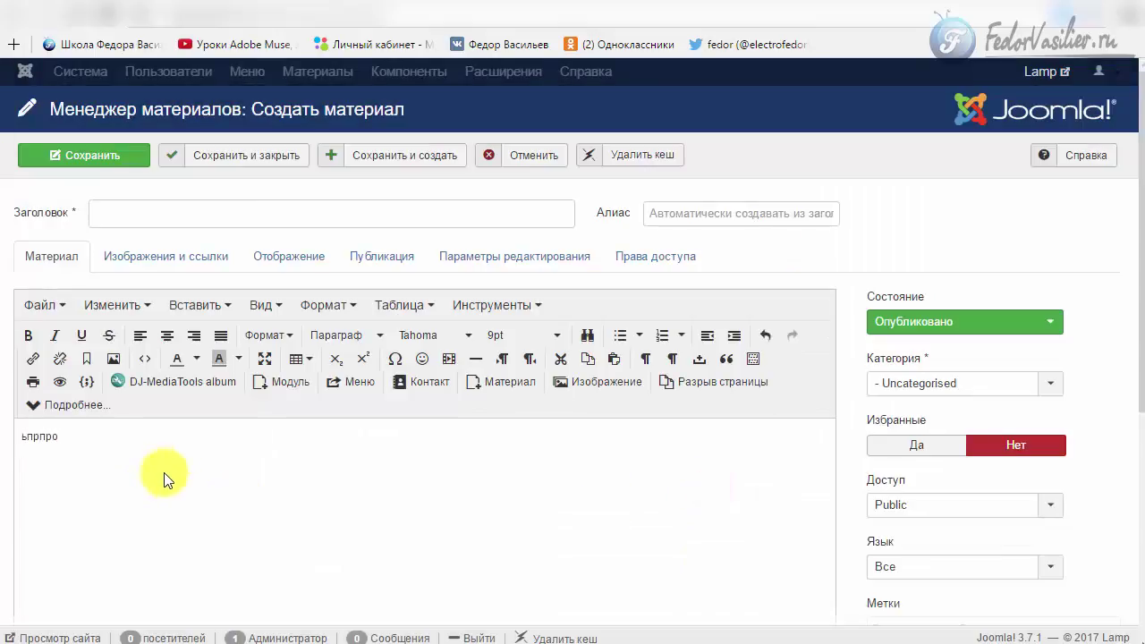
triple_click(167, 447)
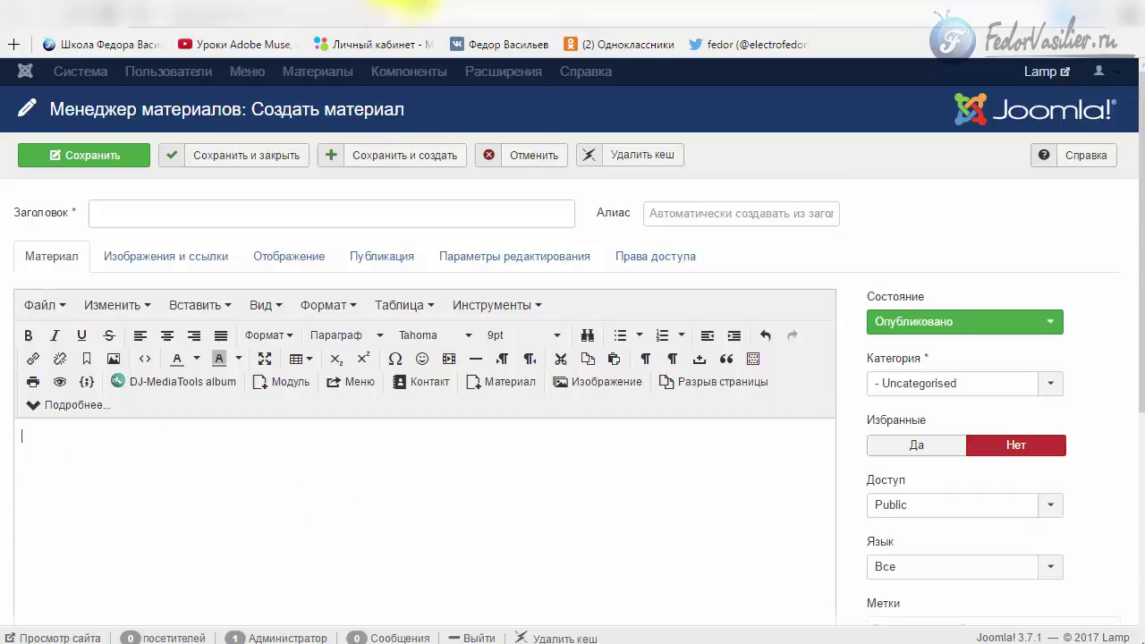
Glance at the storefront's light sources page, return to the new article and close it without saving.
click(413, 6)
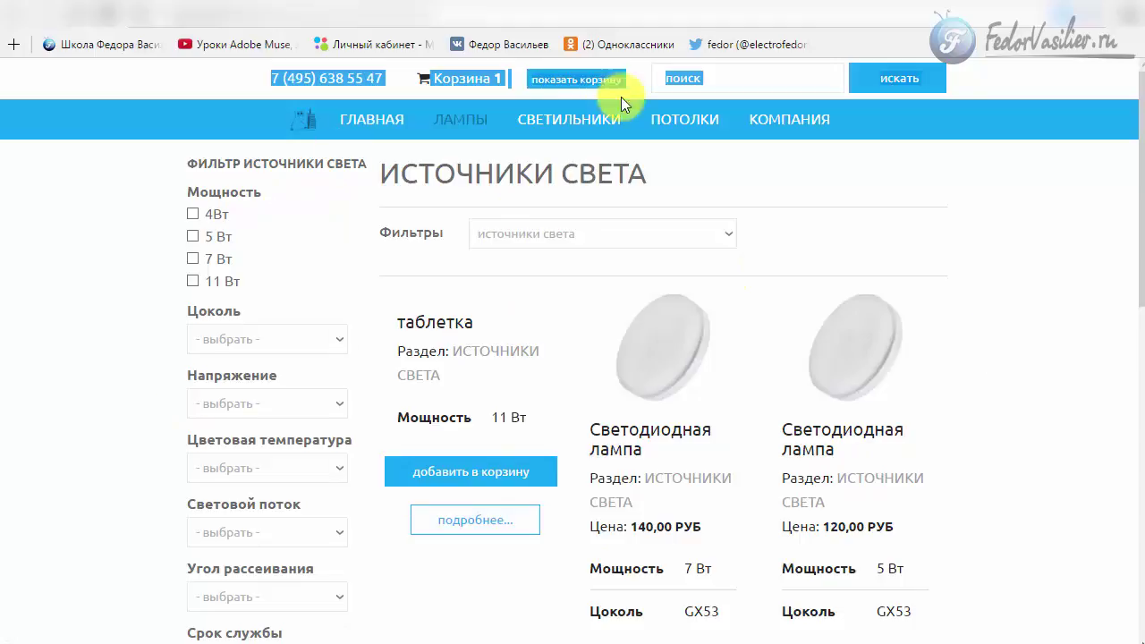
click(342, 210)
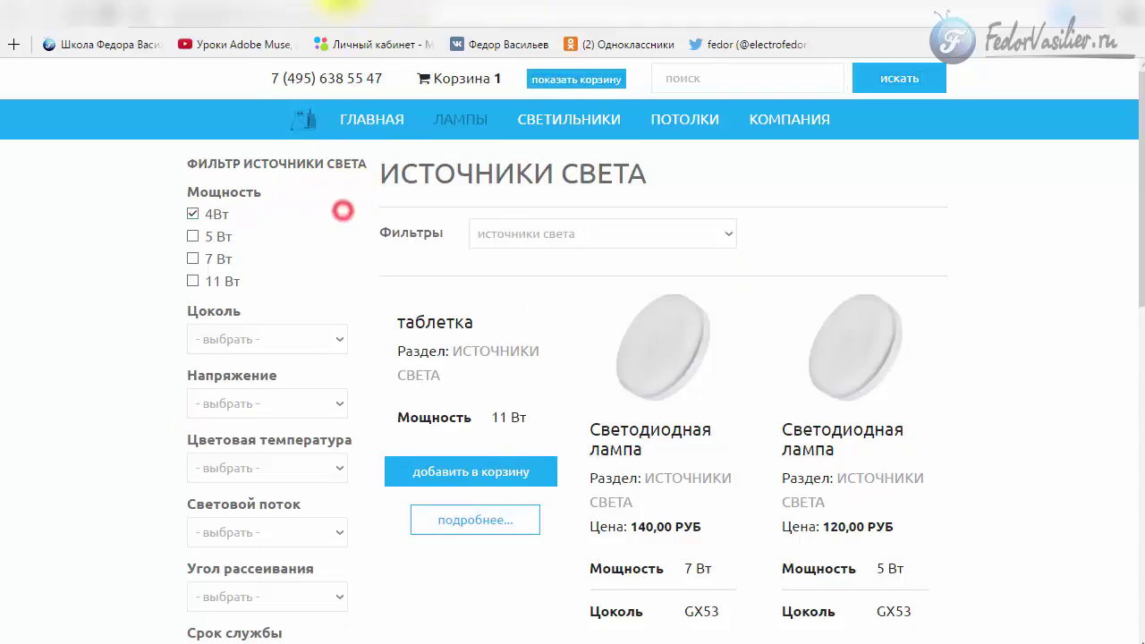
click(354, 8)
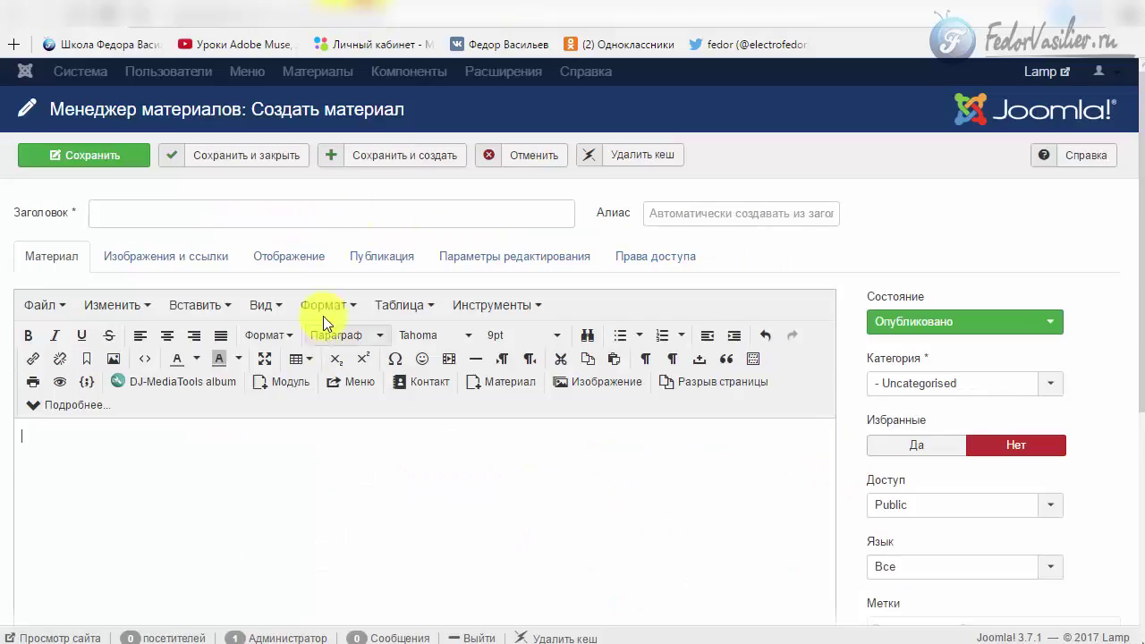
click(532, 157)
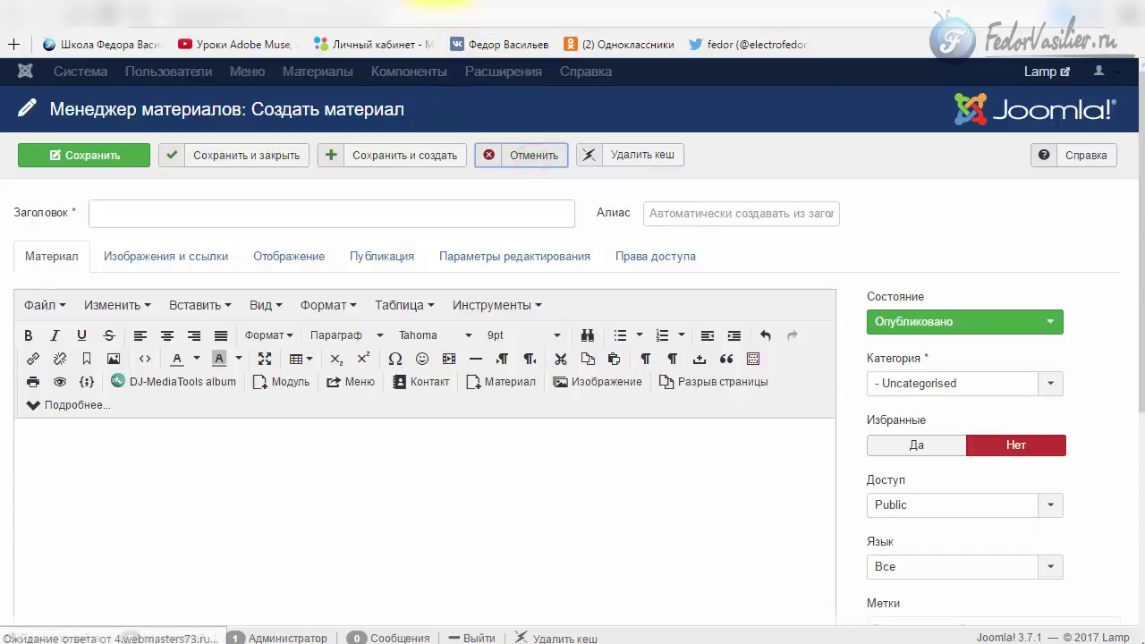
Examine the storefront's header line and footer block, returning to the administrator's article manager.
key(ctrl+Tab)
triple_click(338, 78)
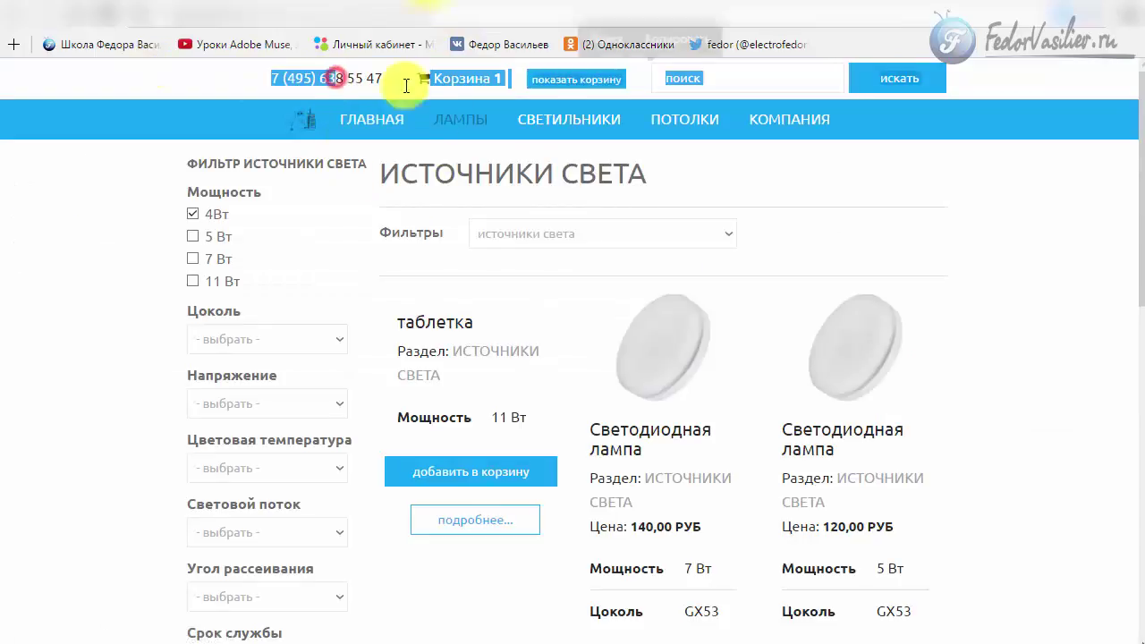
click(849, 187)
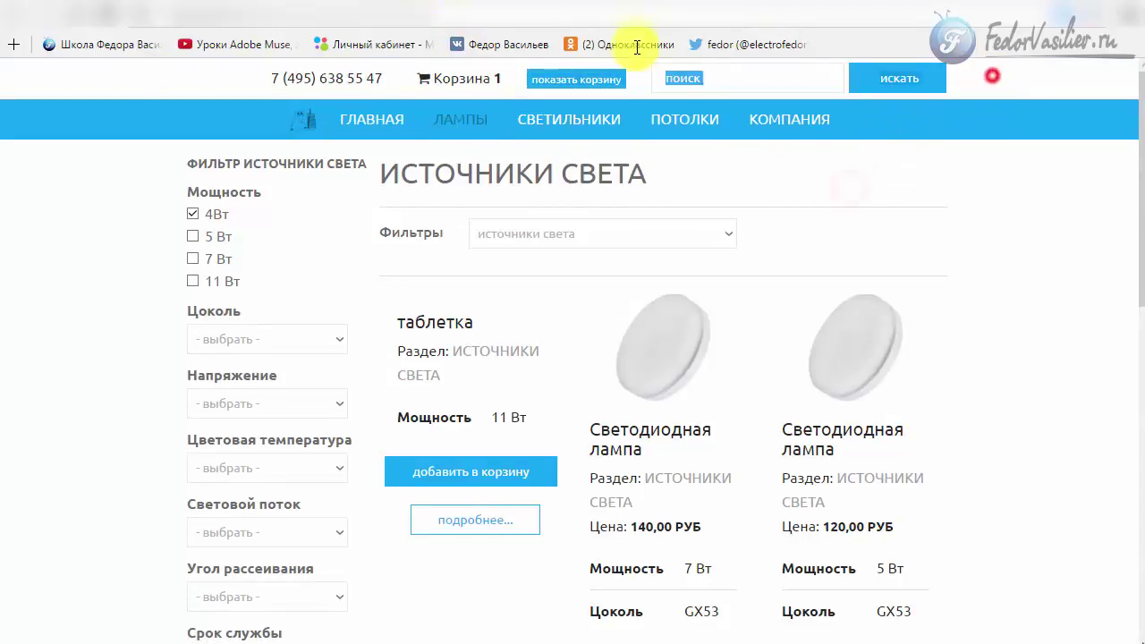
double_click(461, 77)
scroll(152, 219, down, 10)
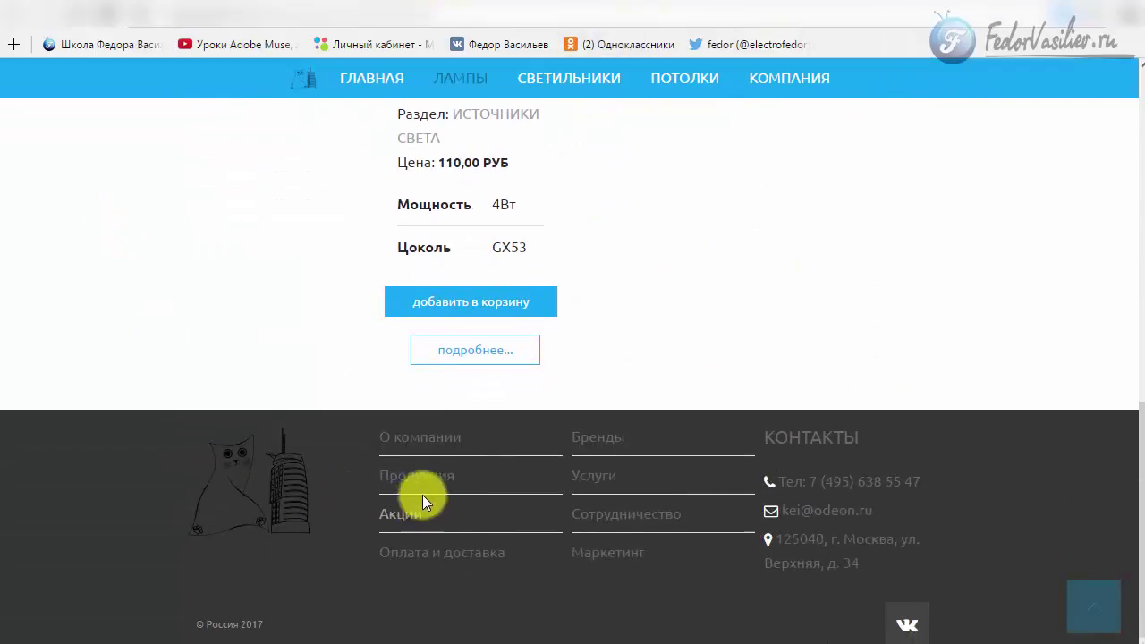
drag(823, 620, 240, 478)
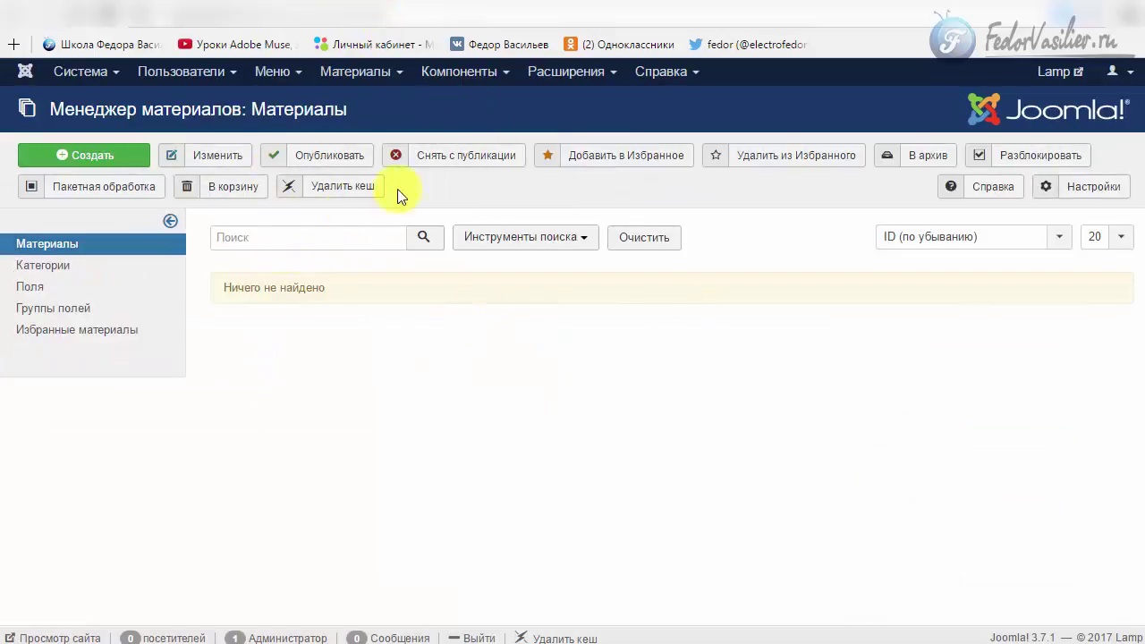
Open the site module manager and filter the list to modules with the state Опубликовано.
click(566, 72)
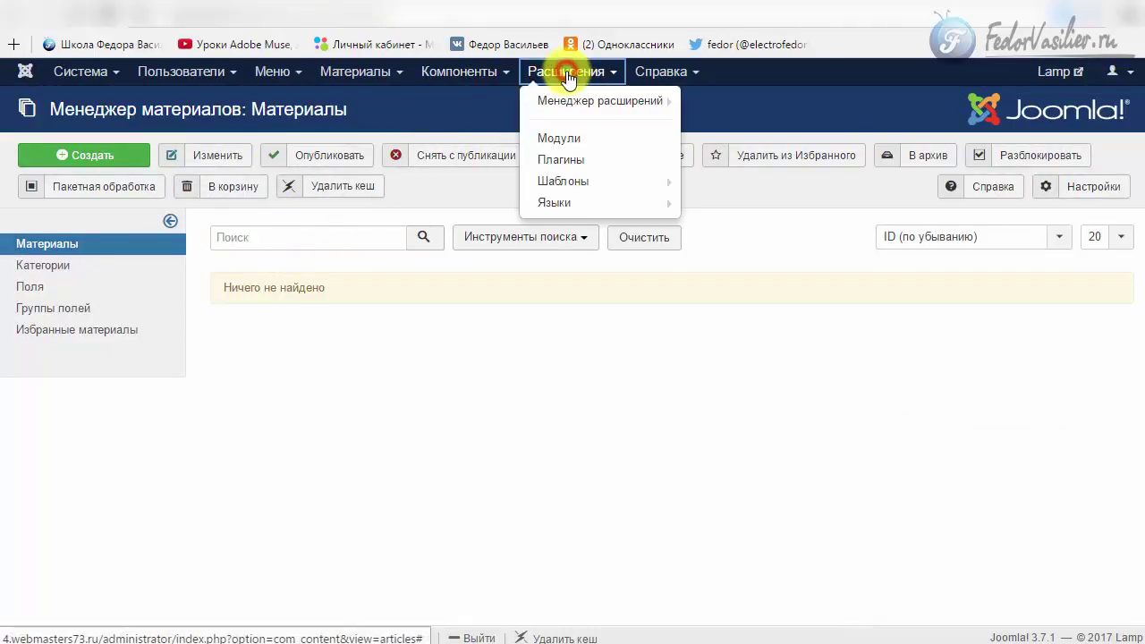
click(561, 139)
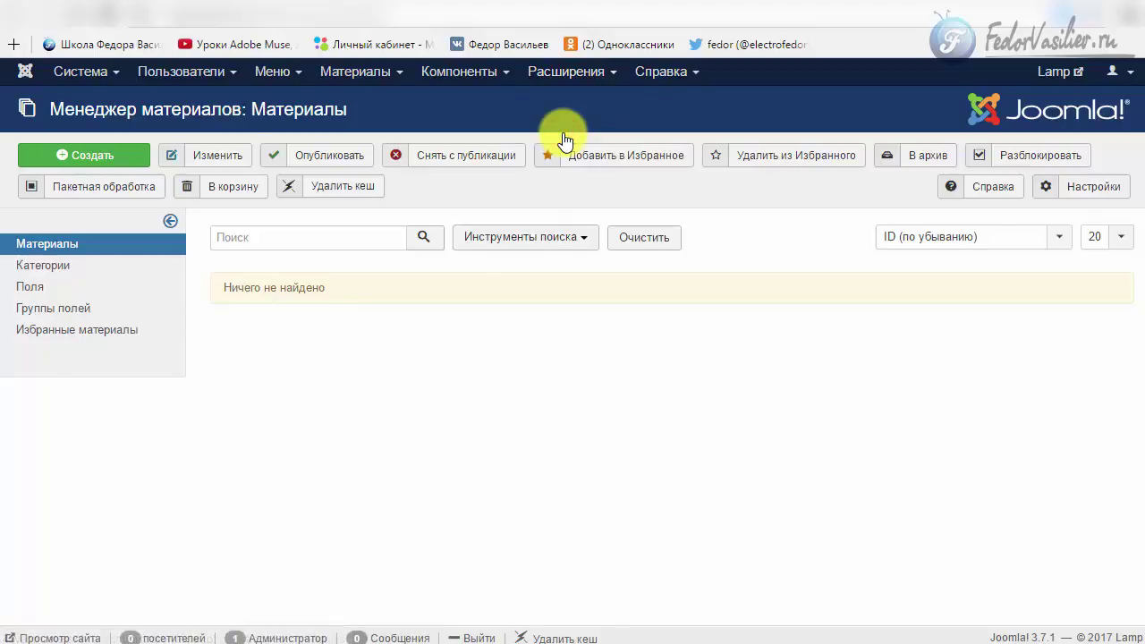
click(483, 236)
click(192, 270)
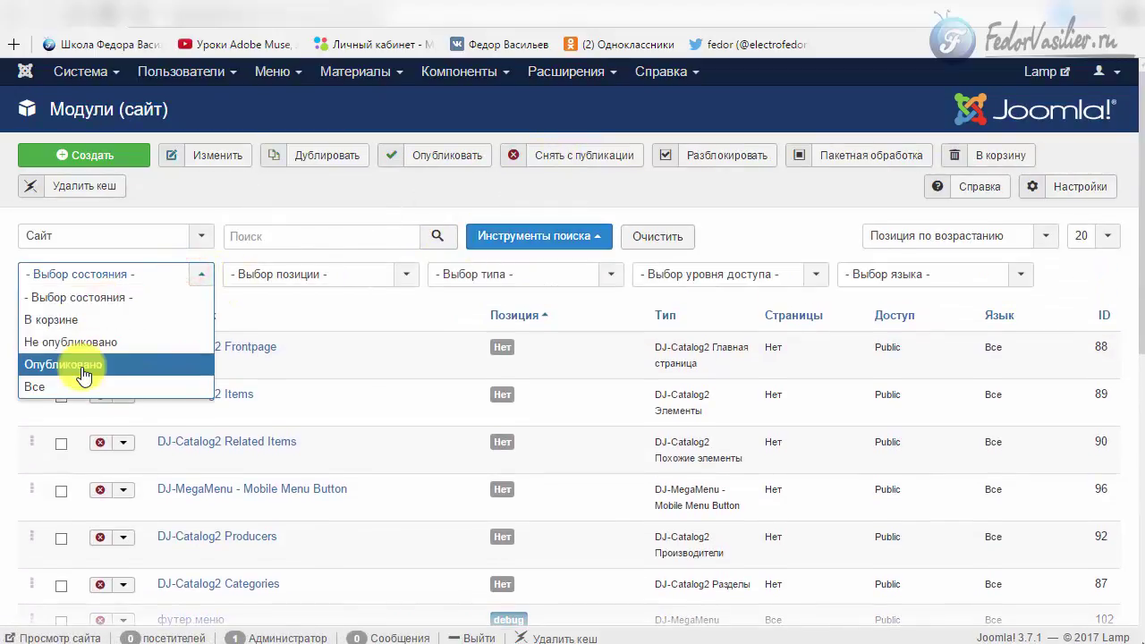
click(54, 364)
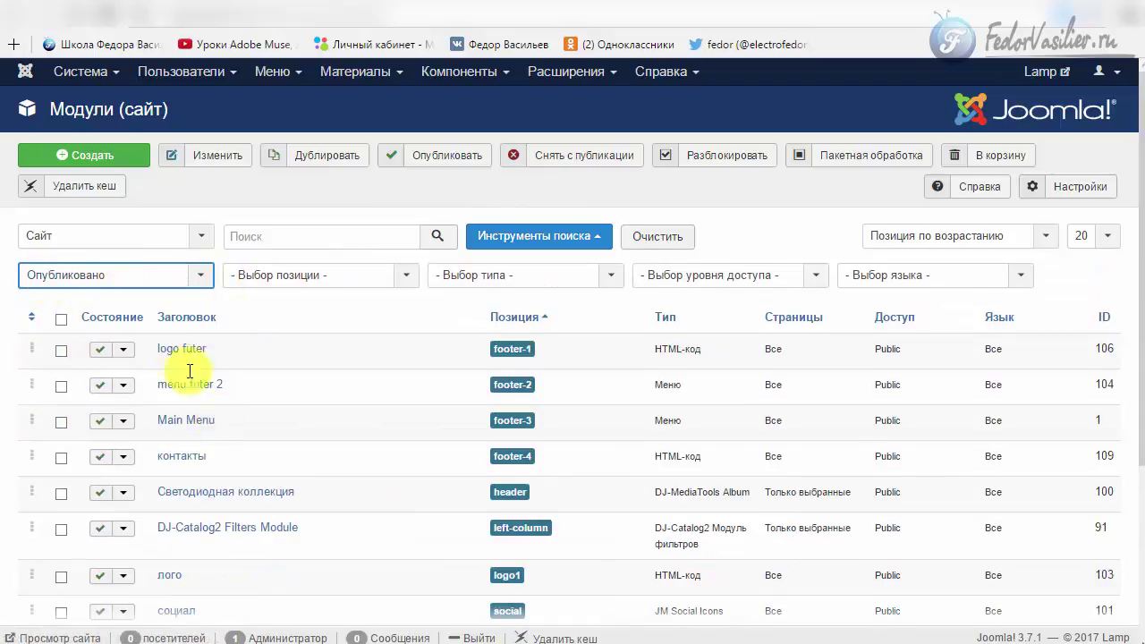
Look through the published modules and their positions, comparing them with the reloaded light sources page on the storefront.
scroll(178, 394, down, 3)
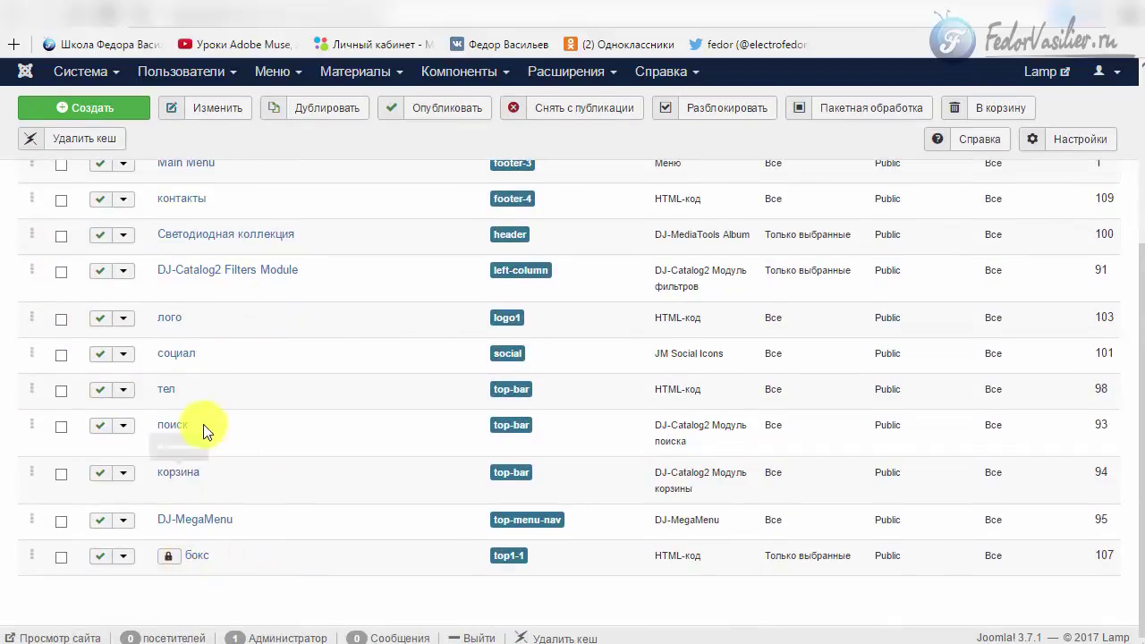
scroll(335, 508, up, 3)
scroll(332, 507, down, 3)
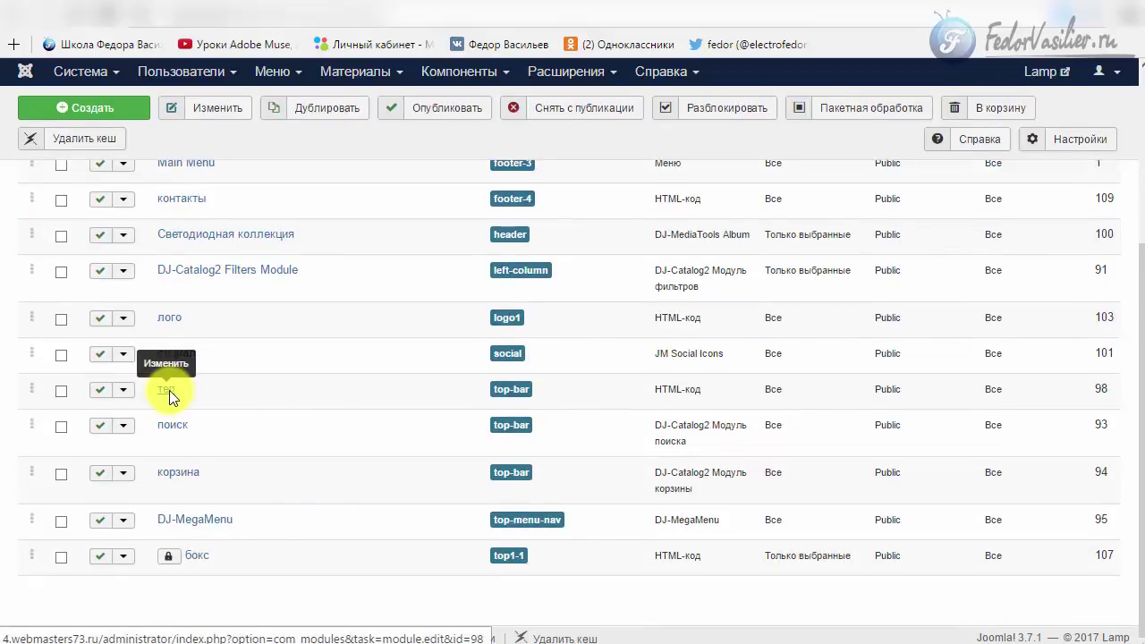
click(420, 11)
key(F5)
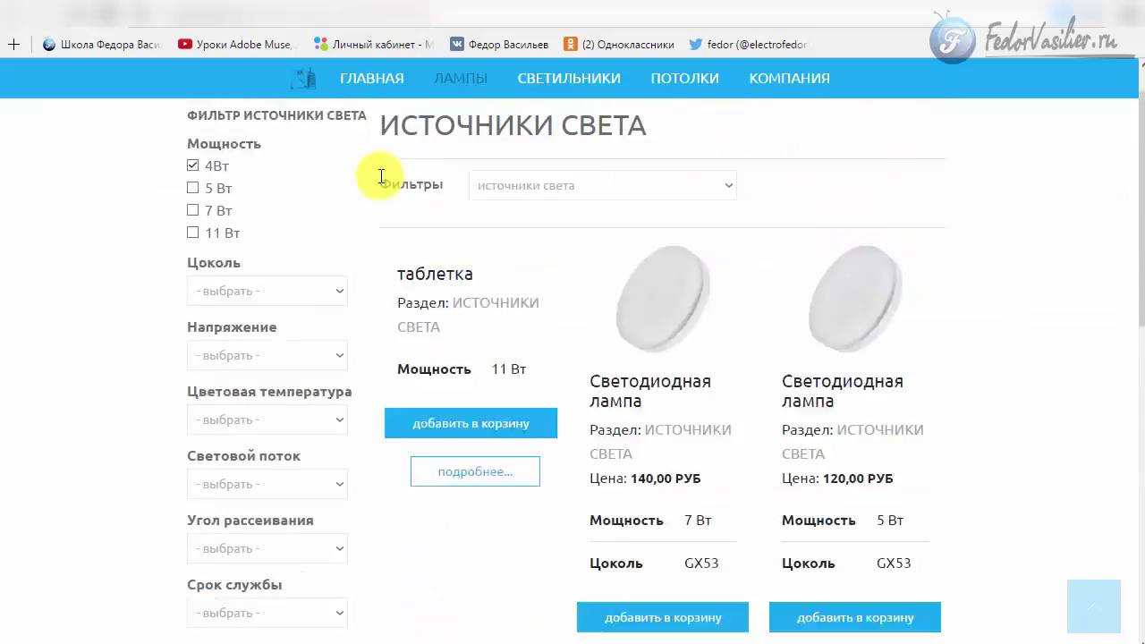
click(365, 7)
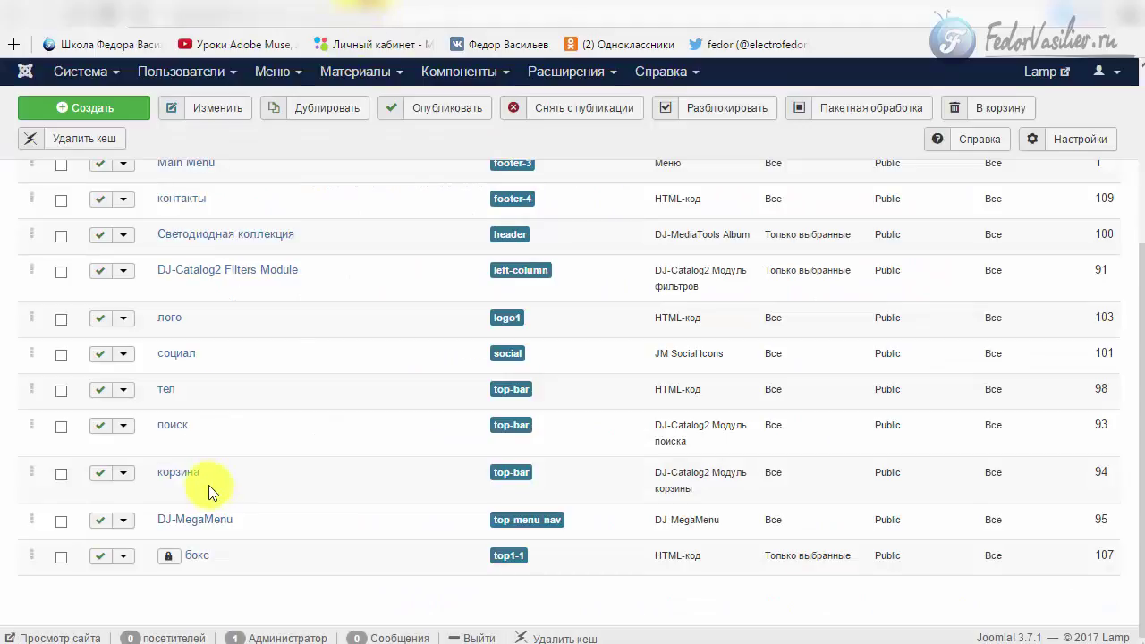
Open the тел module, try the assignment Только на указанных страницах and look through its menu item checklist.
click(165, 391)
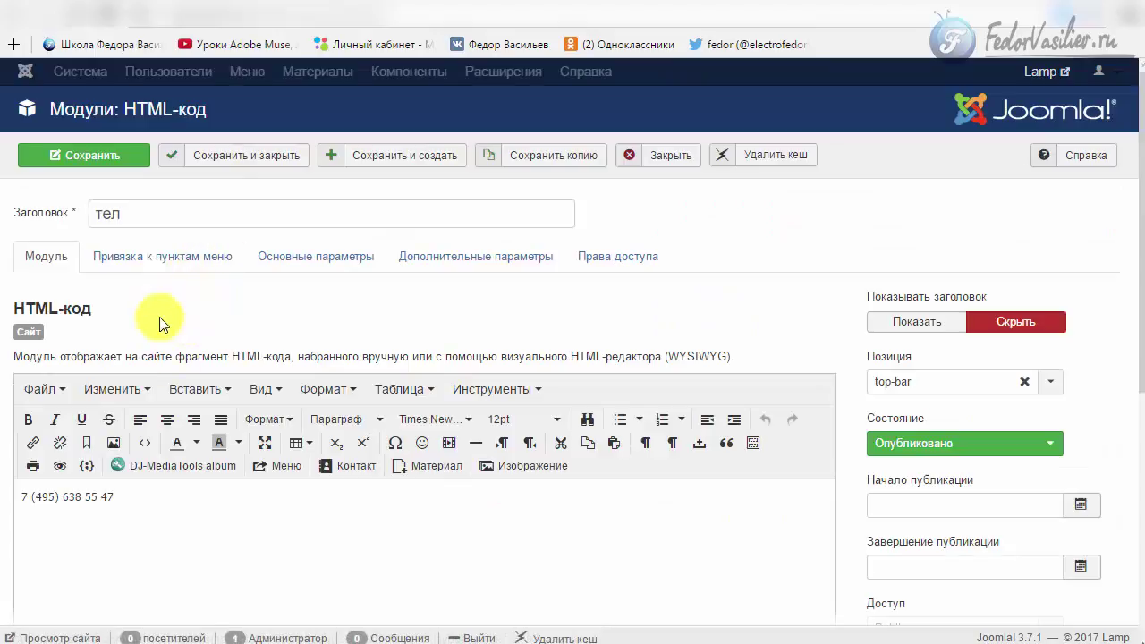
click(148, 259)
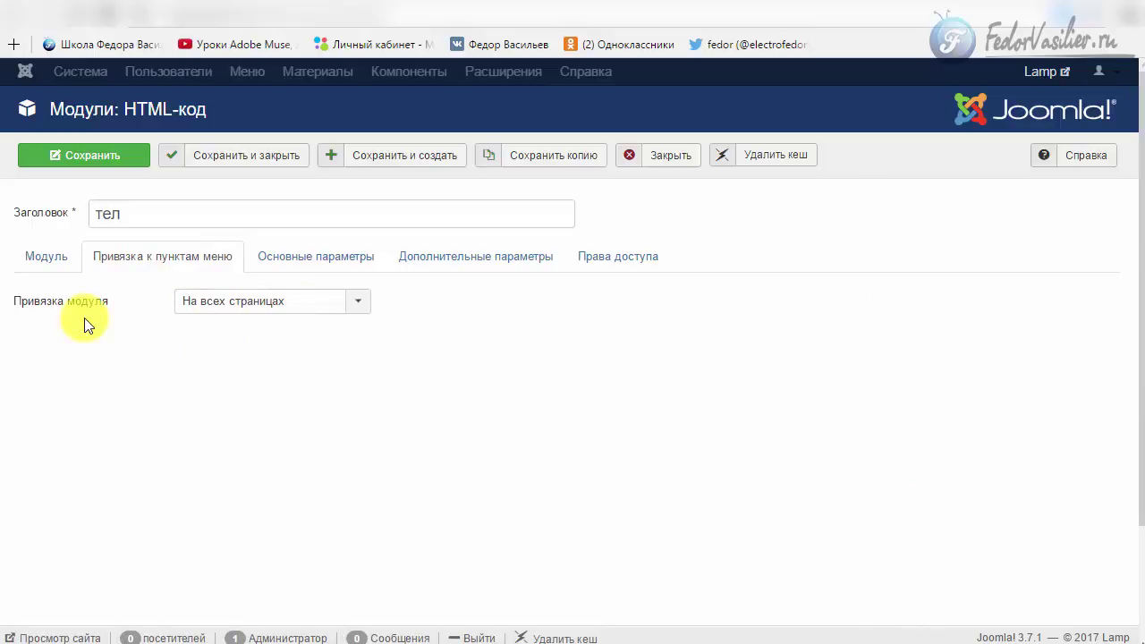
click(282, 301)
click(268, 369)
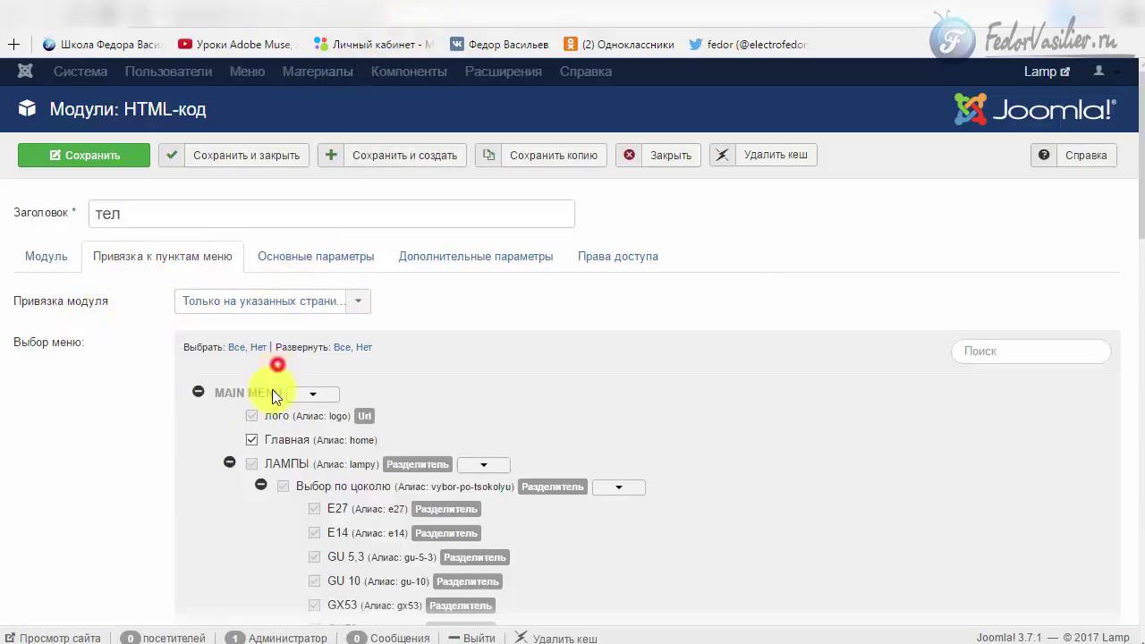
scroll(197, 465, down, 3)
scroll(396, 346, down, 1)
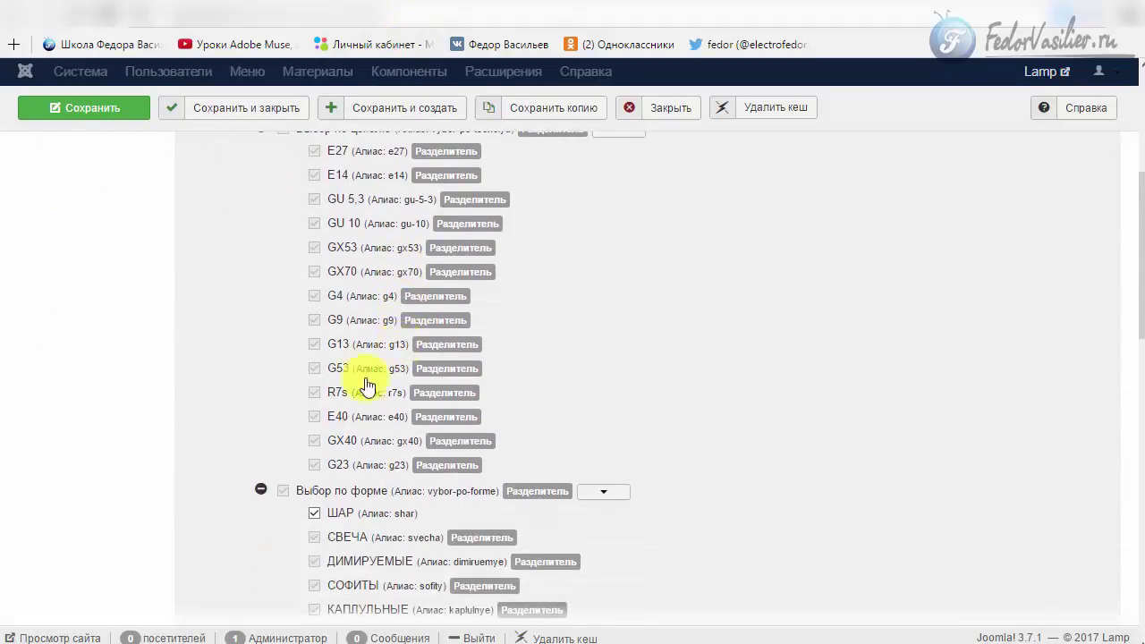
scroll(317, 435, up, 3)
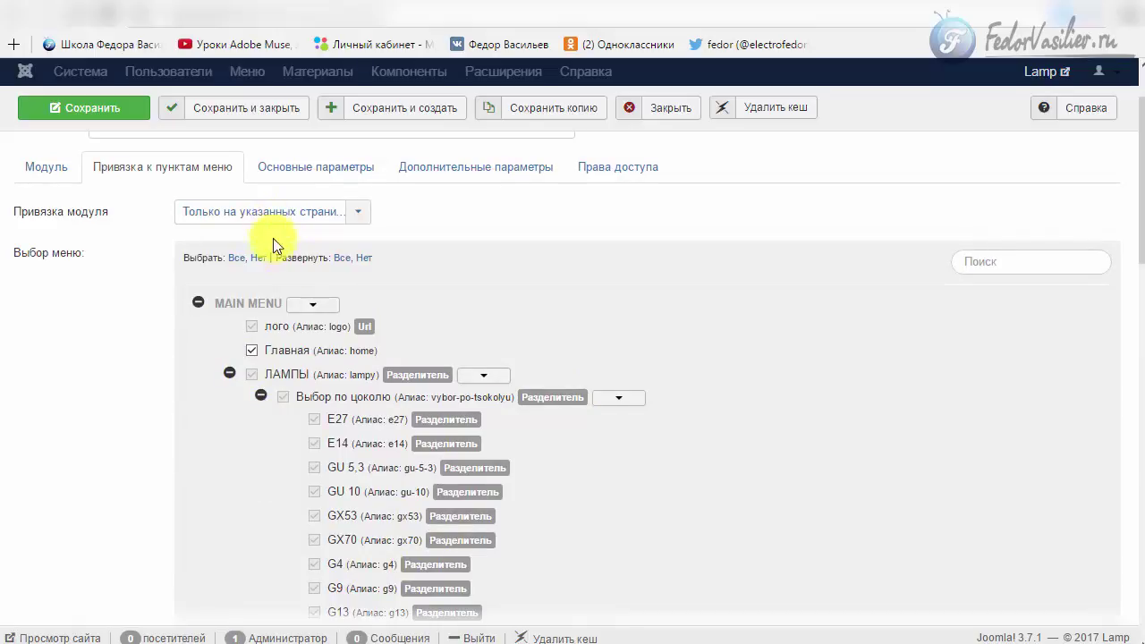
scroll(325, 313, down, 6)
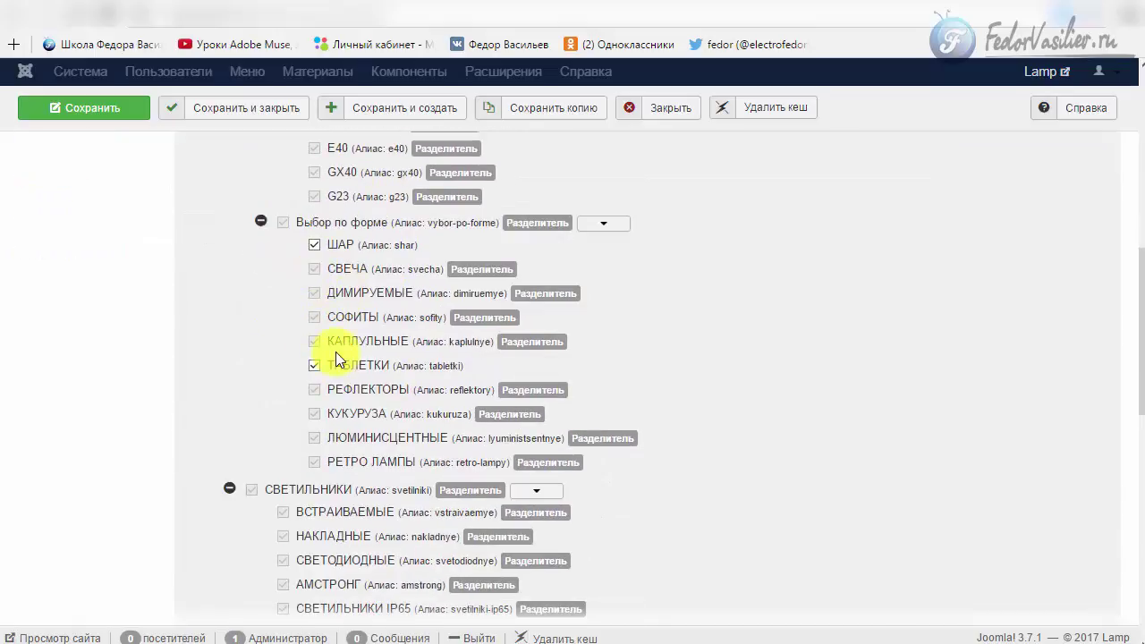
scroll(336, 358, up, 8)
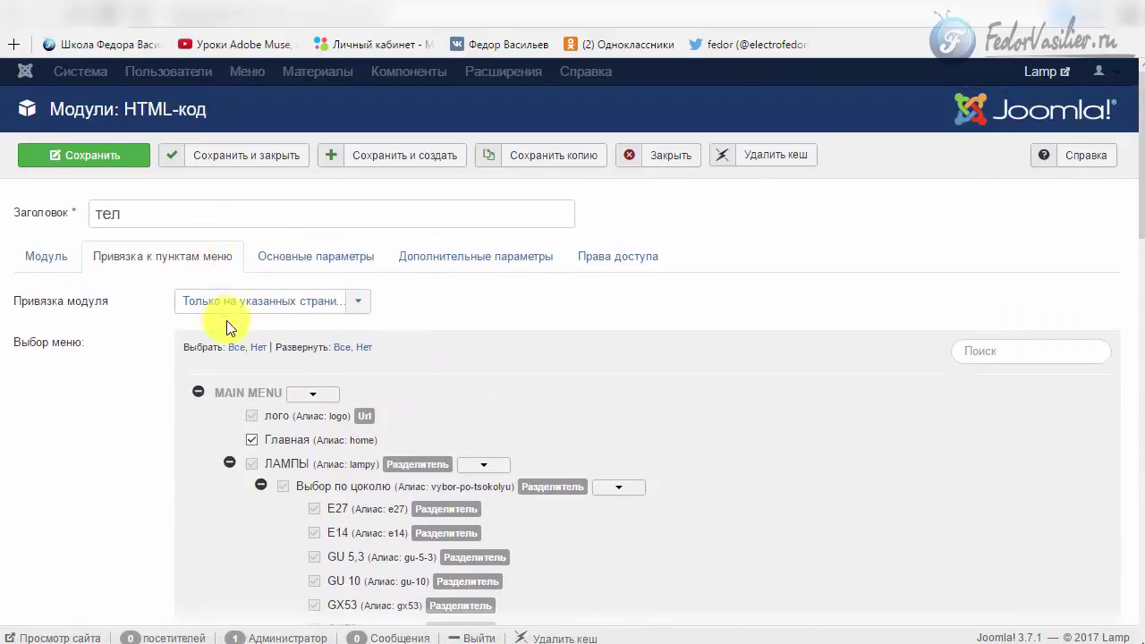
Set the тел module's assignment back to На всех страницах and close the module without saving.
click(234, 304)
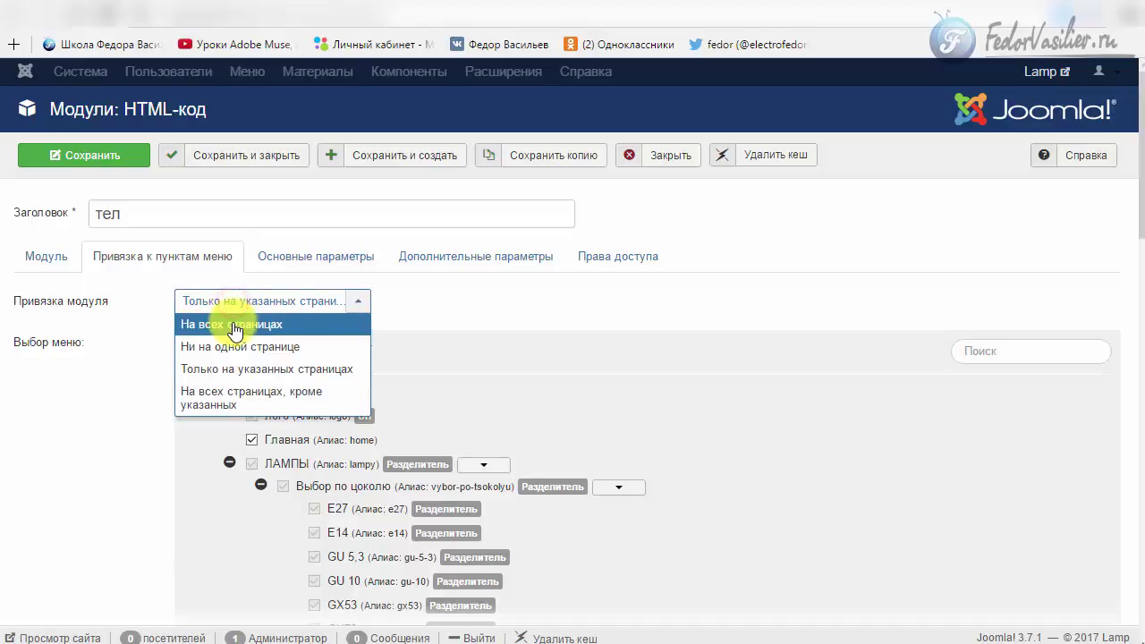
click(229, 322)
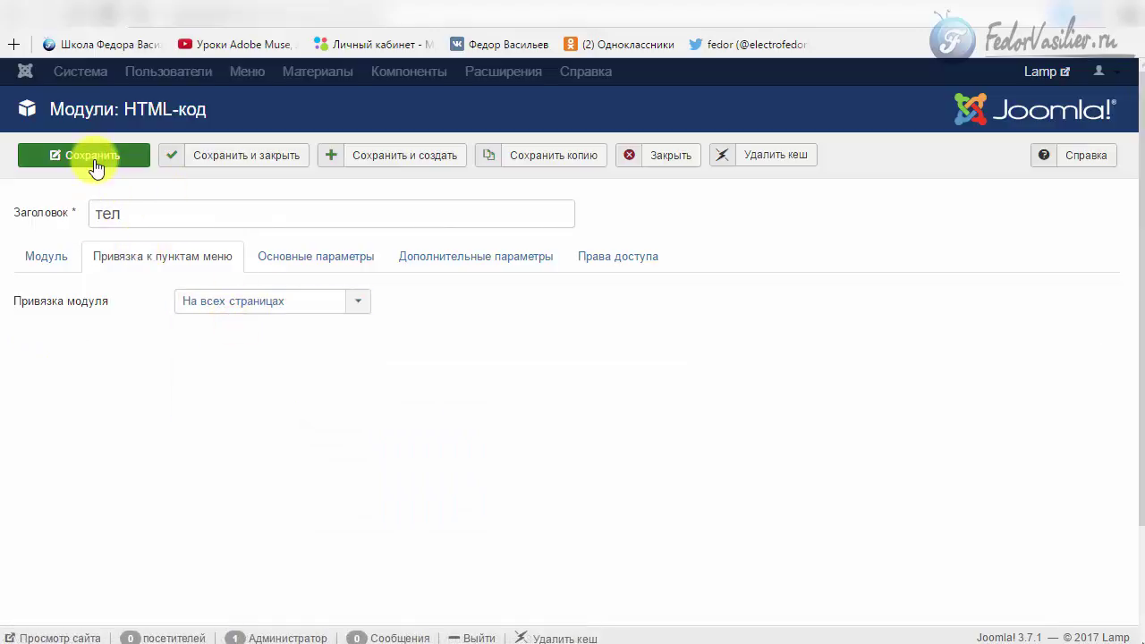
click(642, 155)
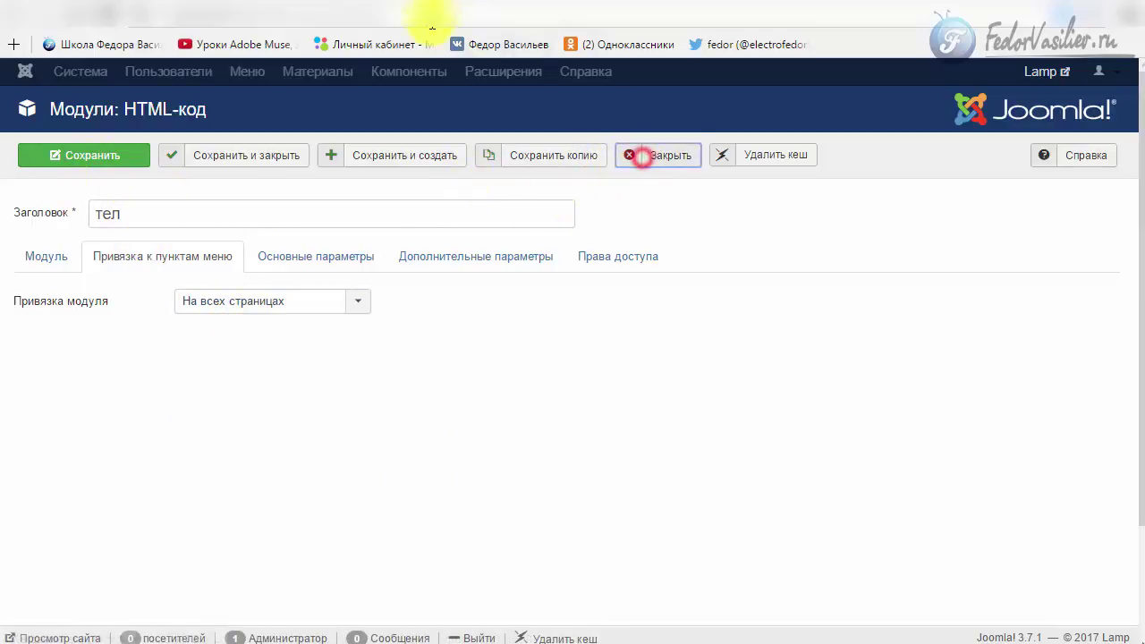
Examine the phone number in the storefront's top bar by highlighting it, then return to the administrator.
click(434, 14)
drag(404, 86, 191, 62)
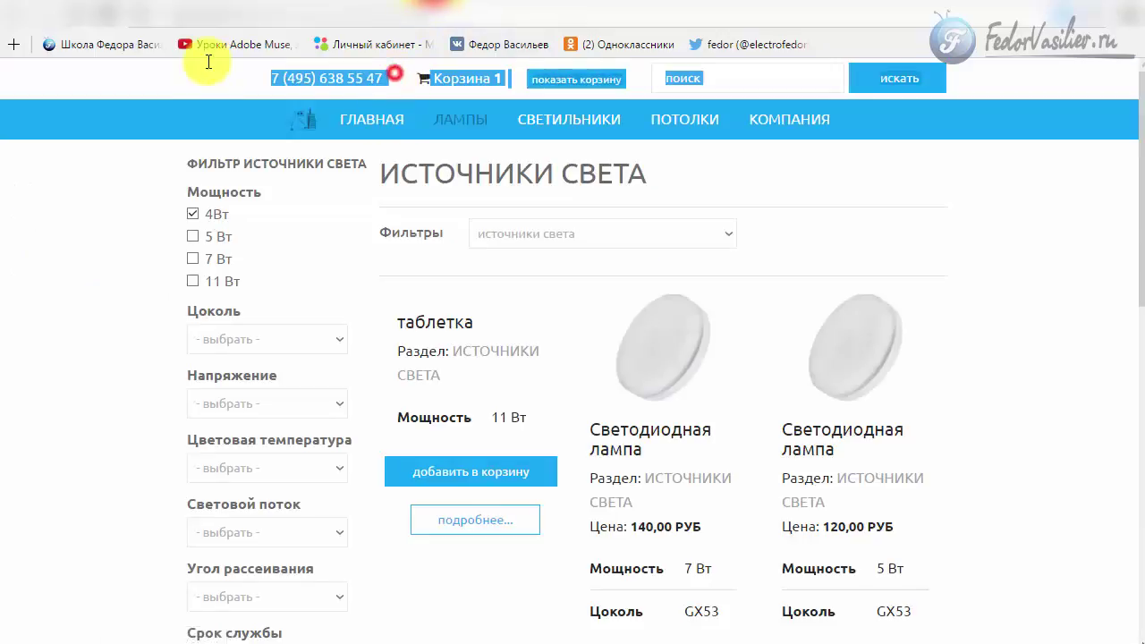
click(161, 83)
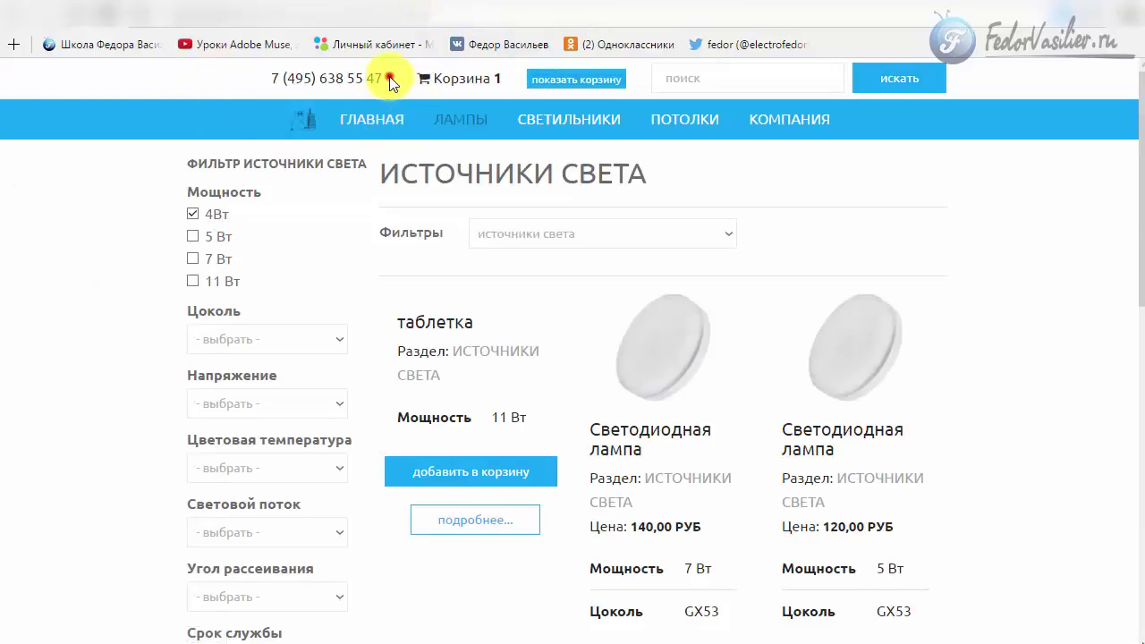
drag(390, 82, 256, 71)
click(111, 233)
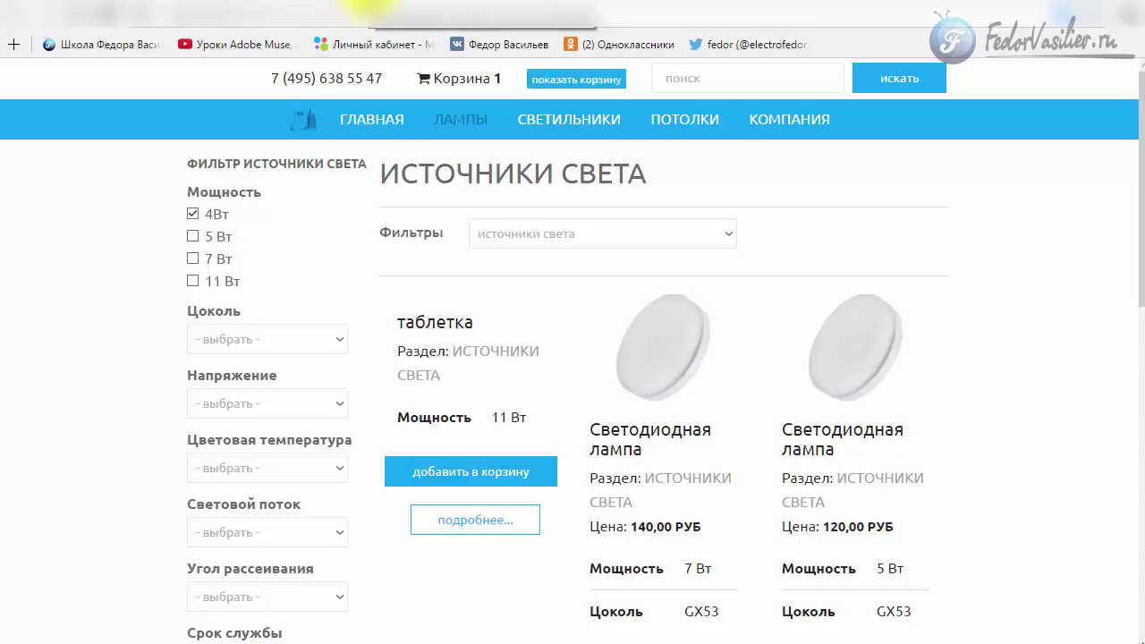
click(366, 9)
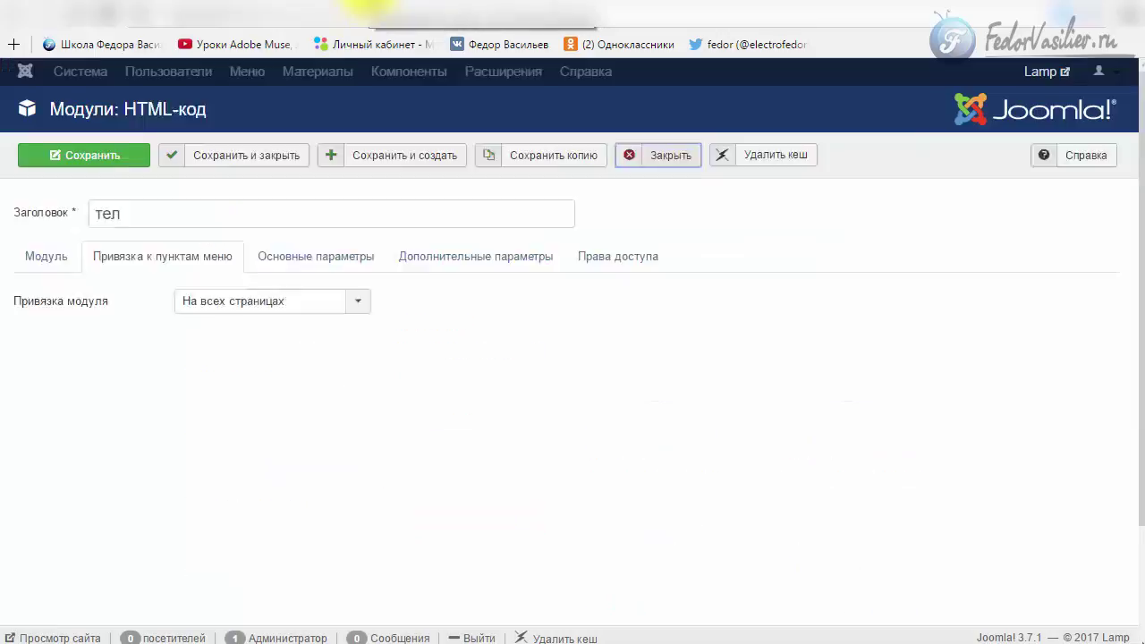
Open the лого module from the module list and examine the logo image and settings on its content page.
scroll(366, 340, down, 4)
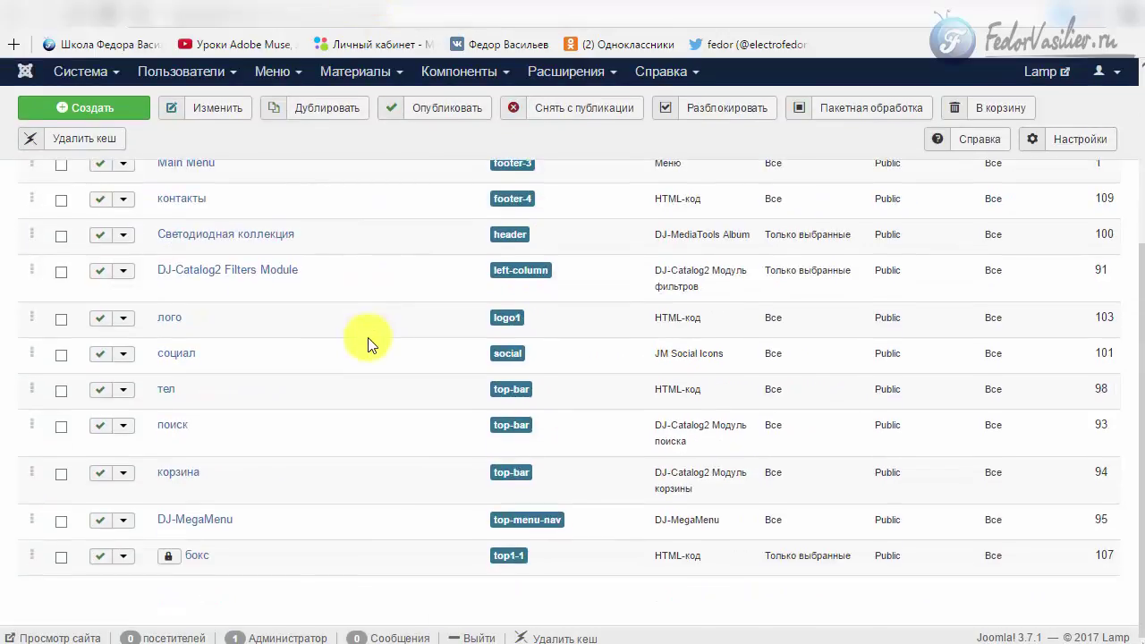
click(167, 320)
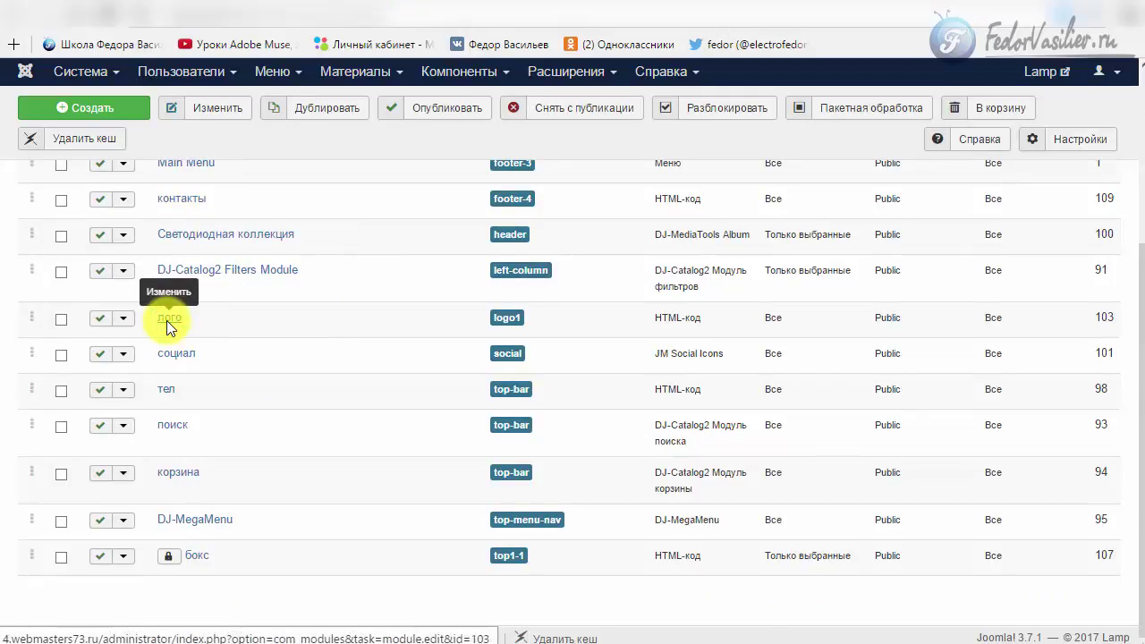
click(22, 255)
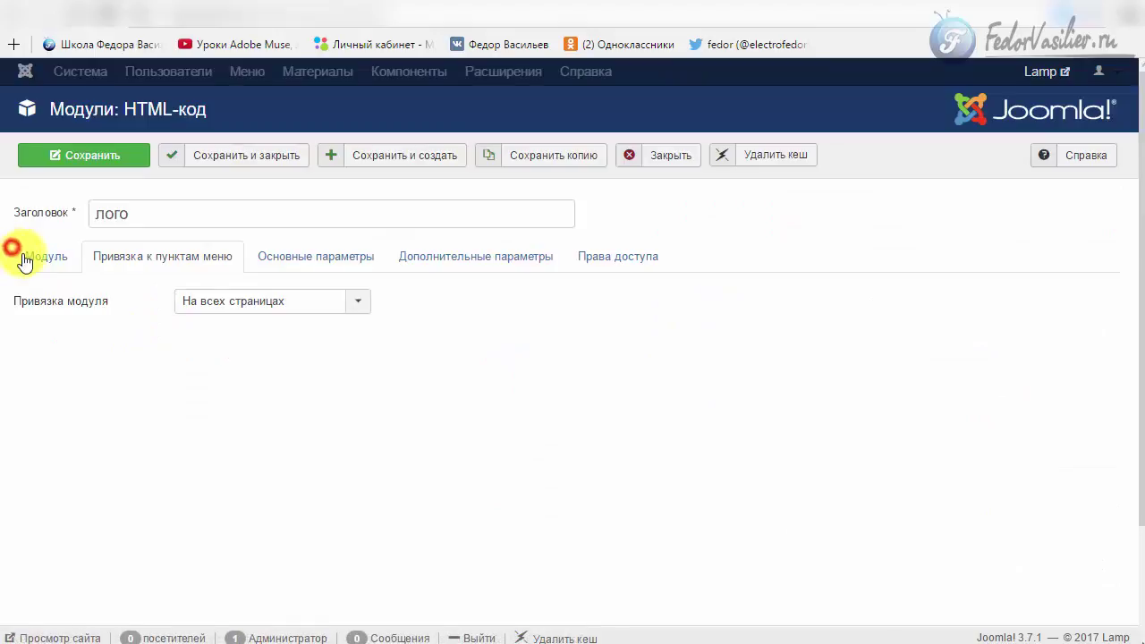
scroll(31, 256, down, 4)
click(46, 237)
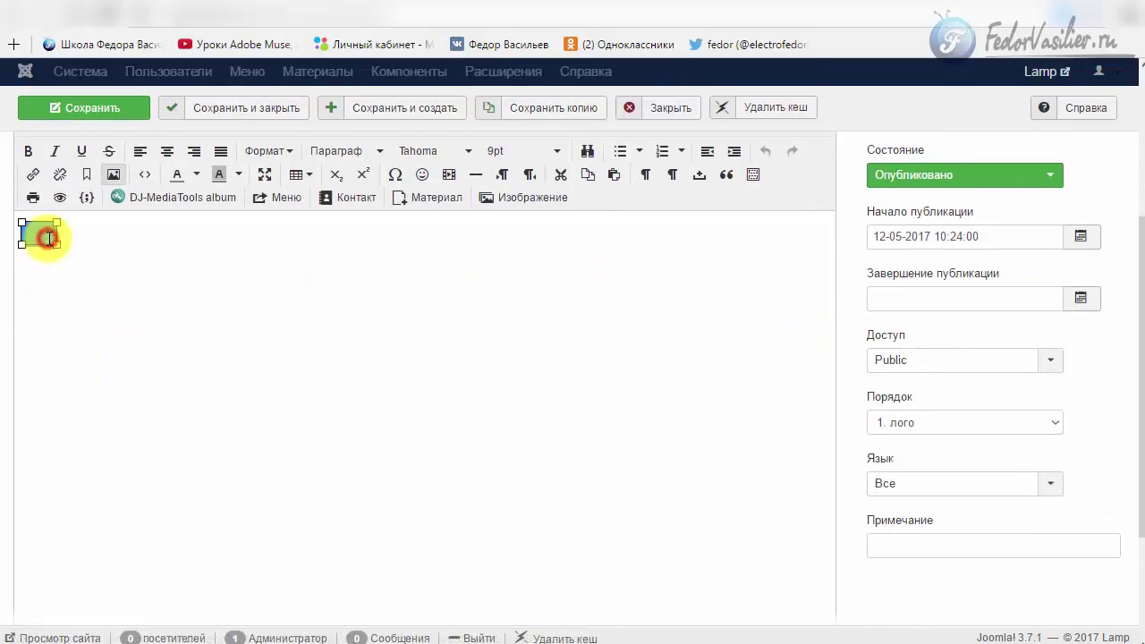
click(537, 363)
scroll(536, 364, down, 2)
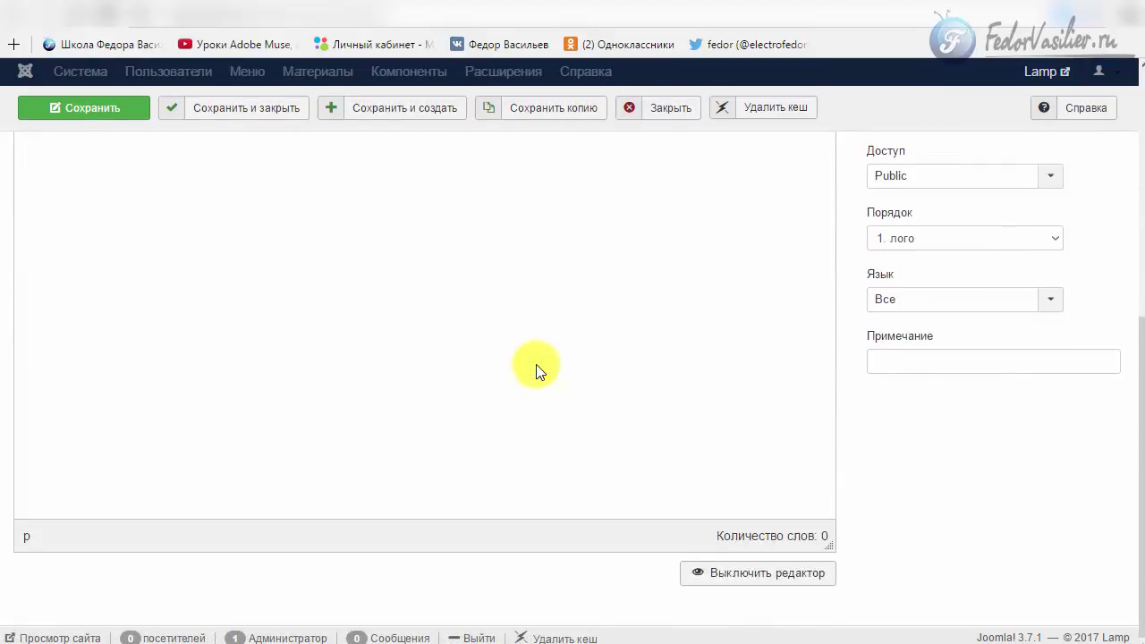
scroll(536, 364, up, 5)
Inspect the image dialog's file thumbnails, image fields and upload section, and close it without inserting anything.
click(498, 472)
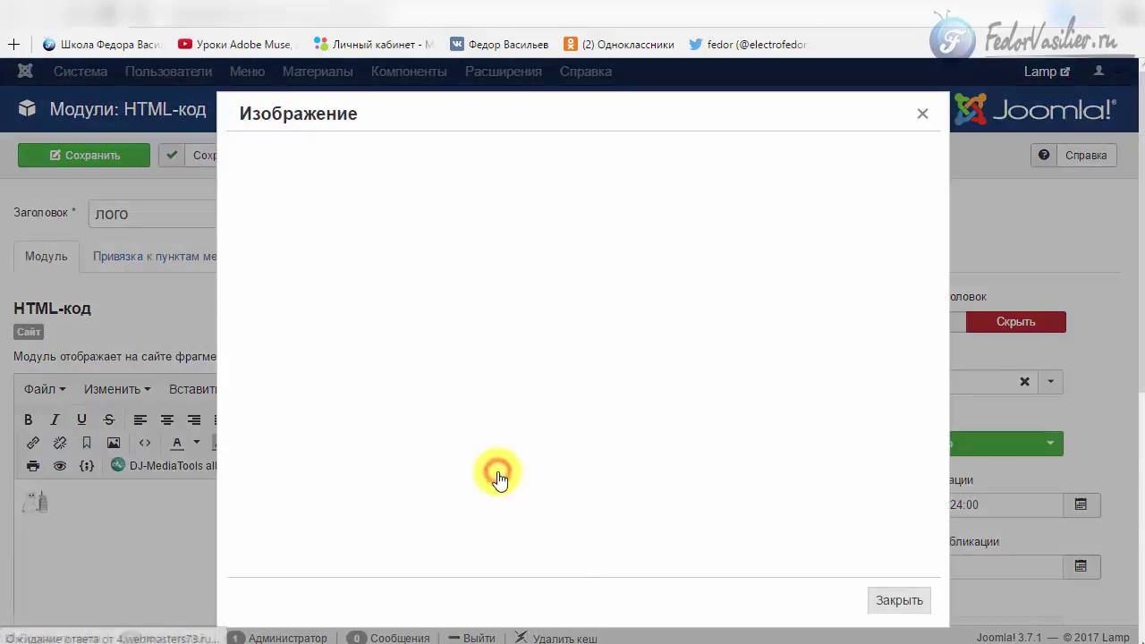
scroll(447, 384, down, 5)
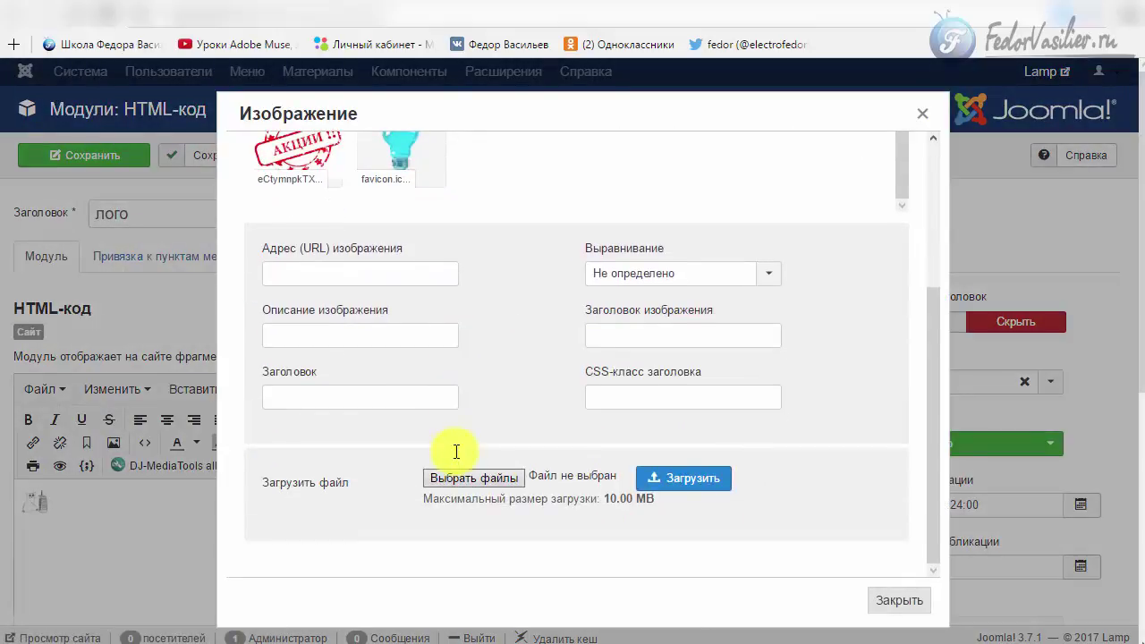
scroll(505, 435, up, 3)
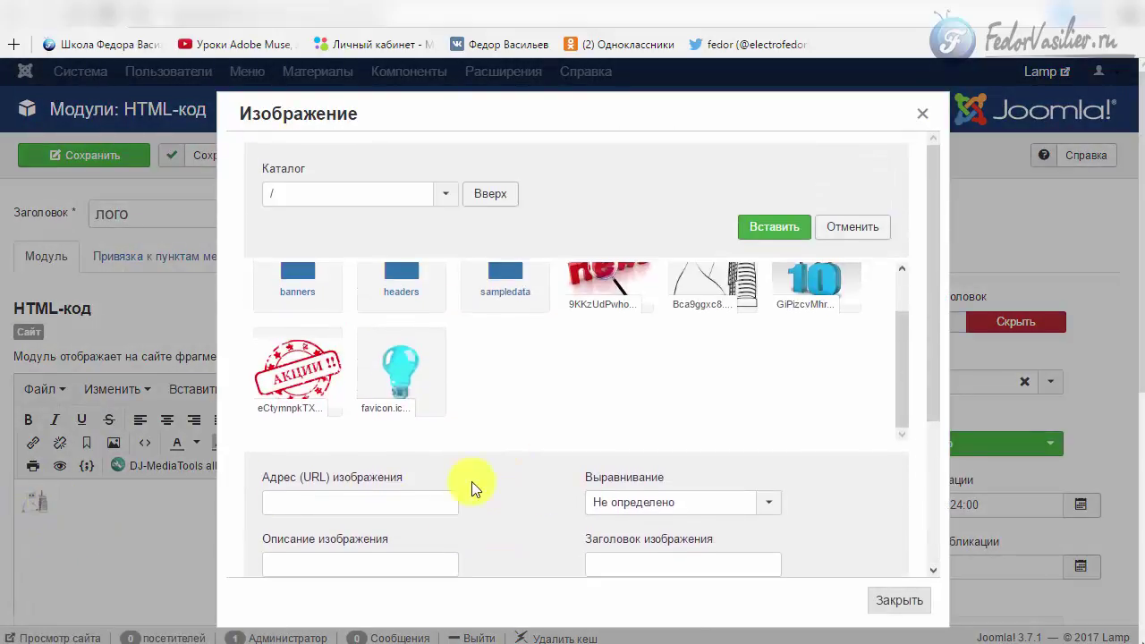
click(514, 376)
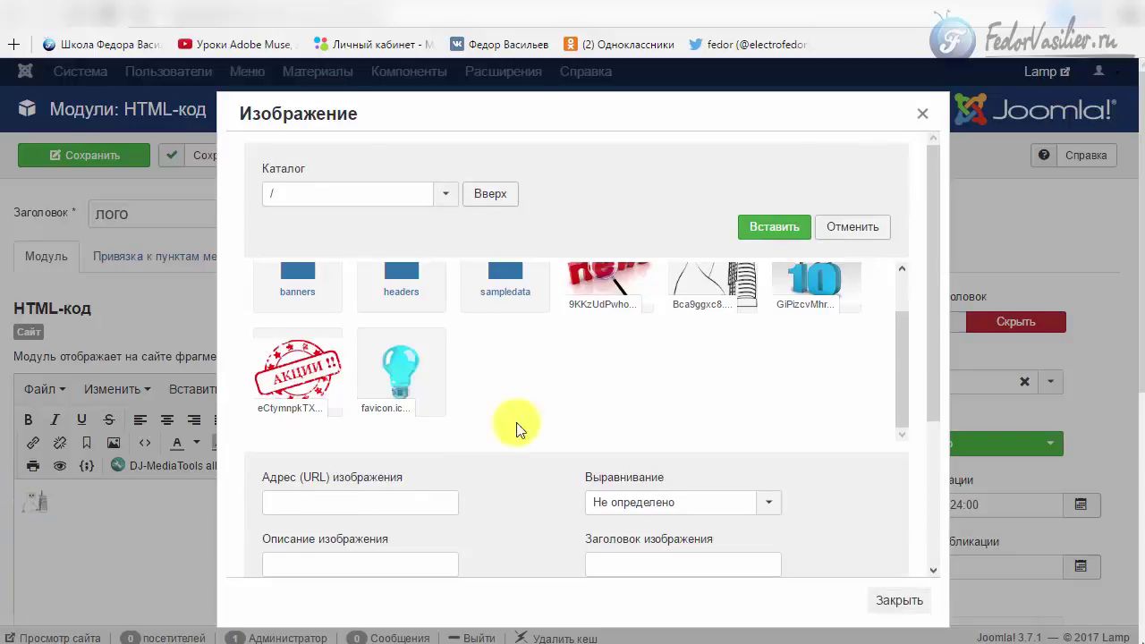
click(920, 121)
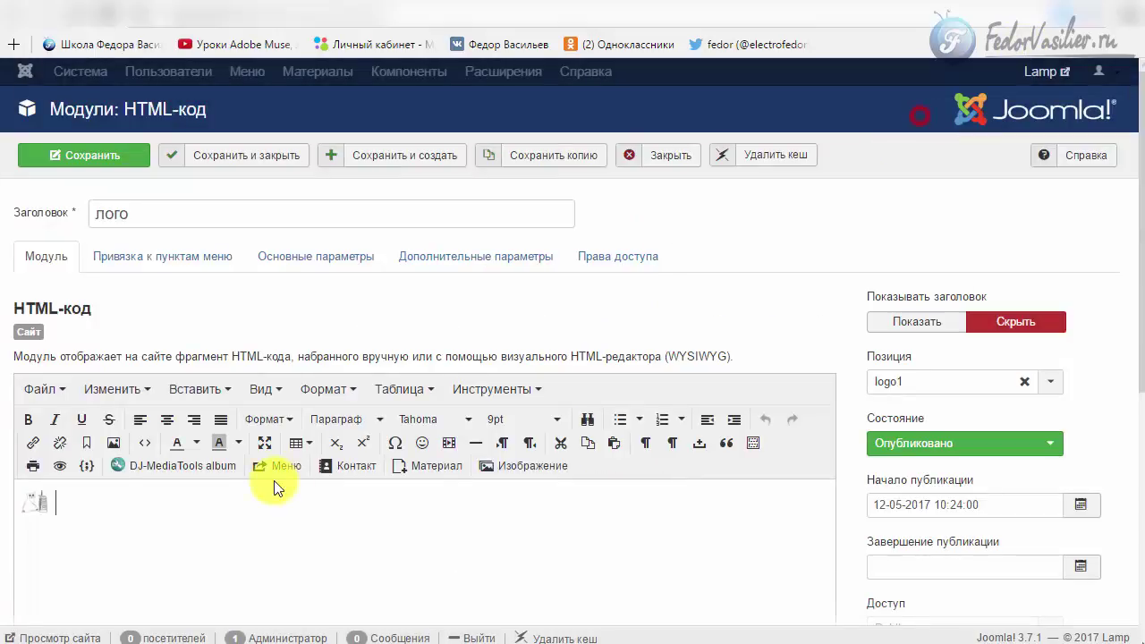
Highlight the logo image in the лого module's editor, deselect it and close the module without saving.
click(38, 502)
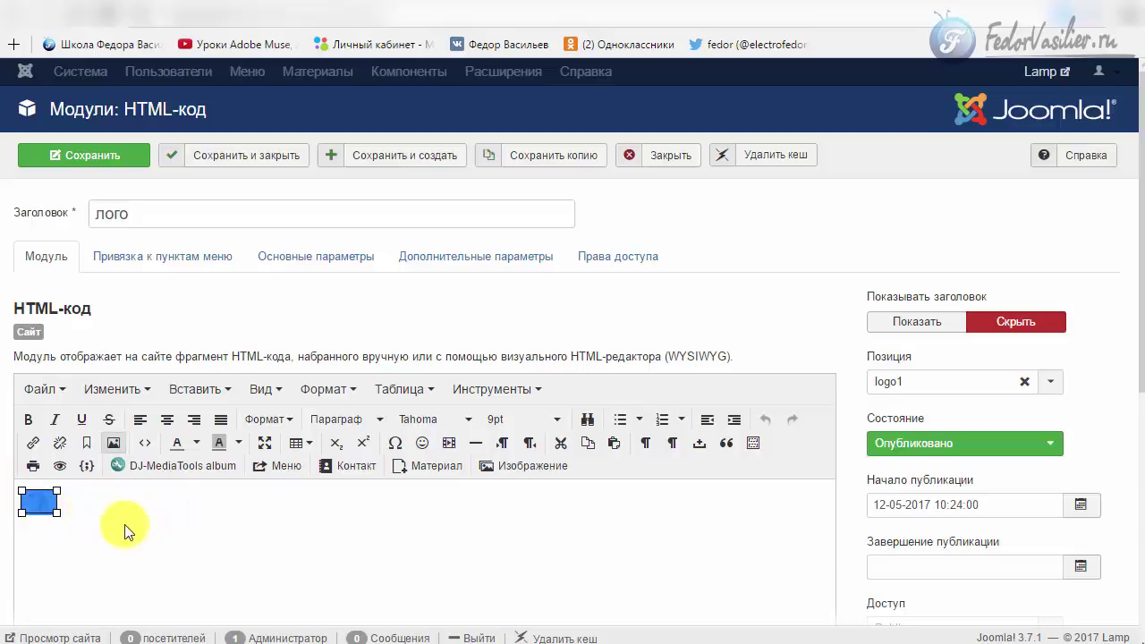
click(179, 539)
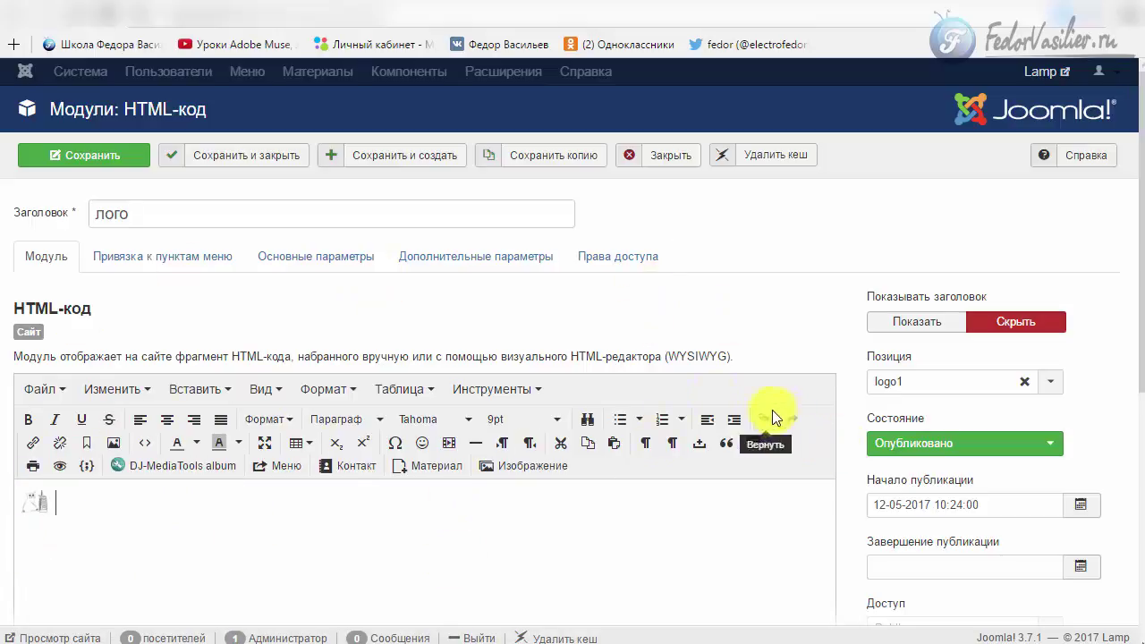
click(675, 156)
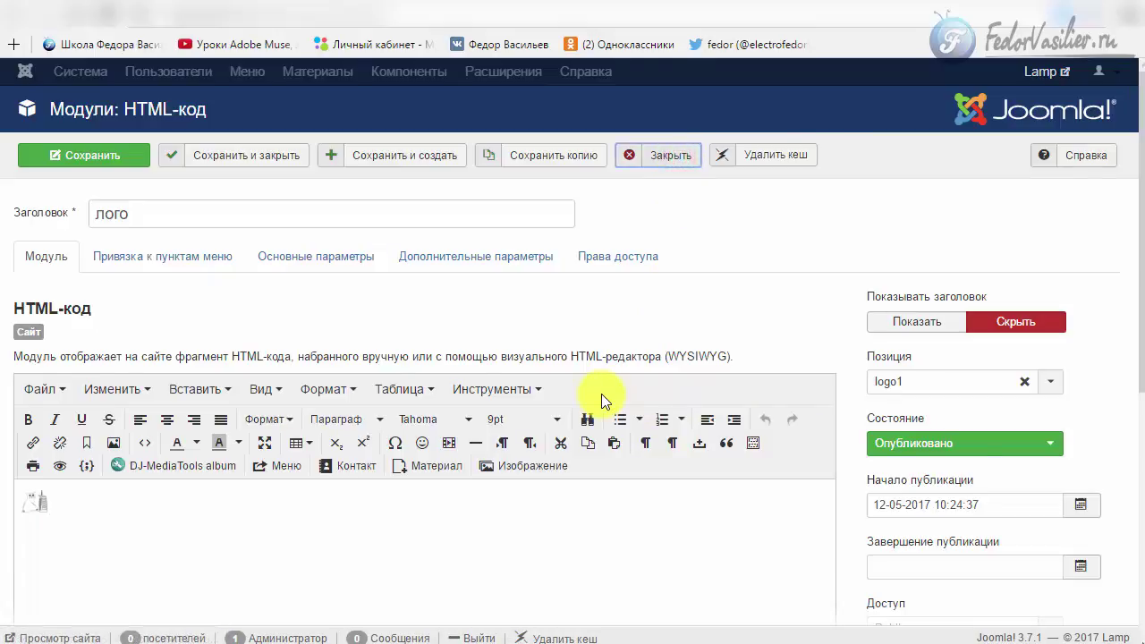
Open the лого module from the module list, compare its position setting with the storefront header, and close the module.
scroll(228, 501, down, 3)
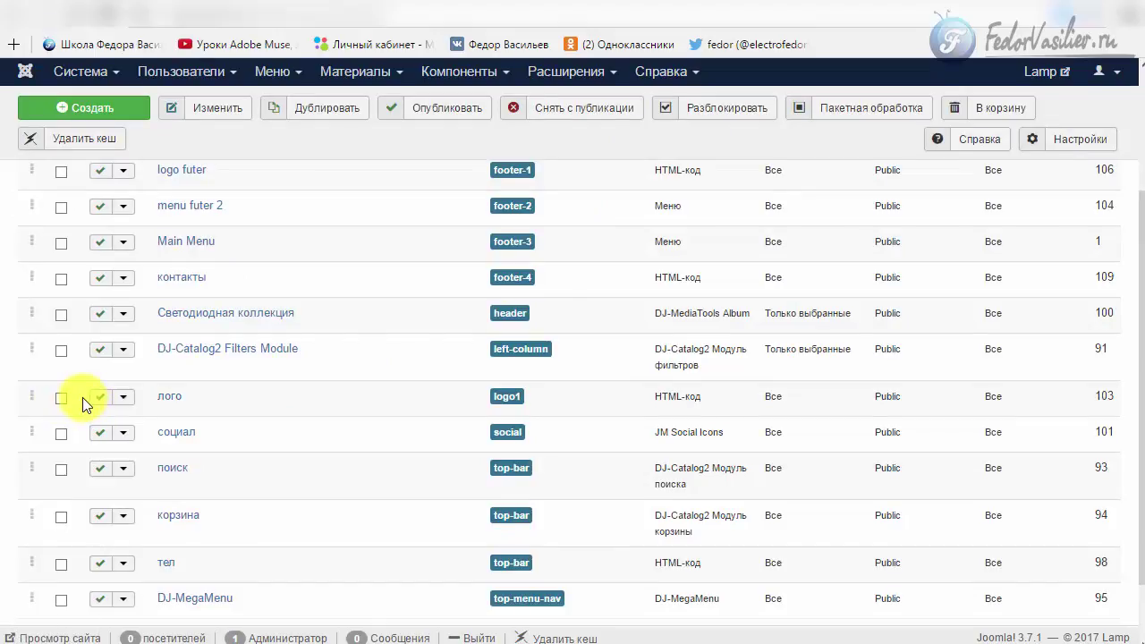
click(170, 395)
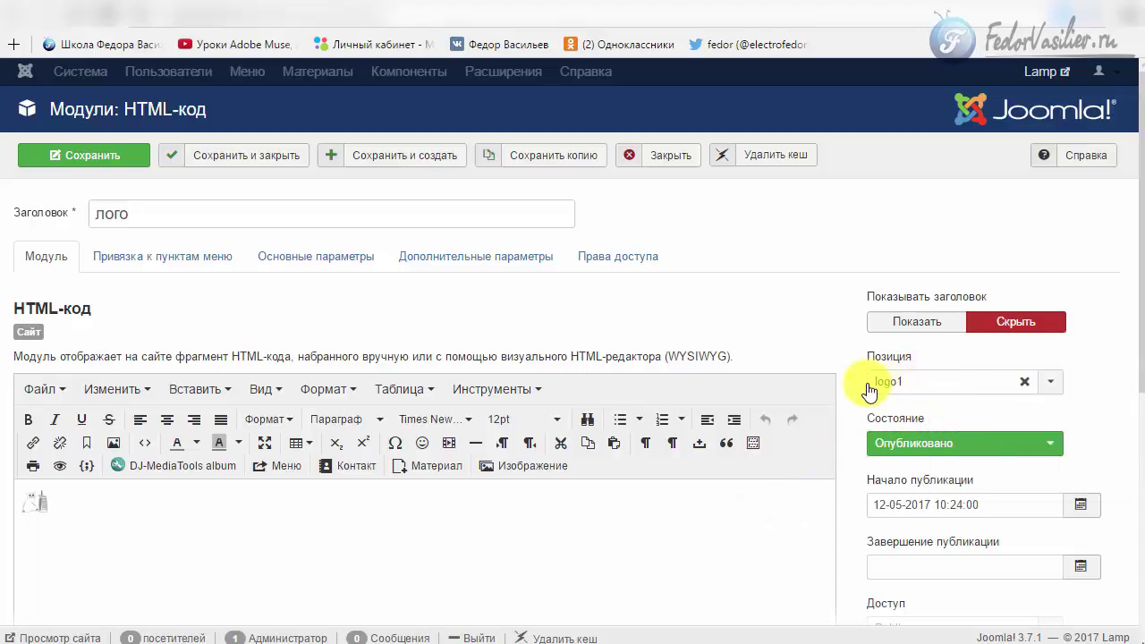
mouse_move(881, 362)
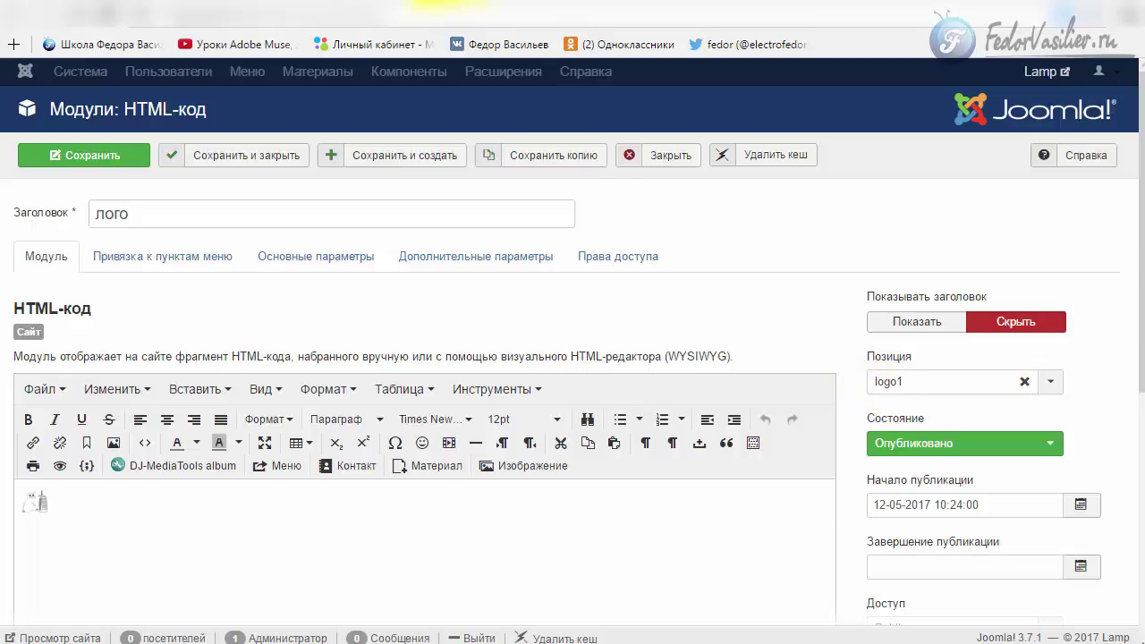
click(443, 7)
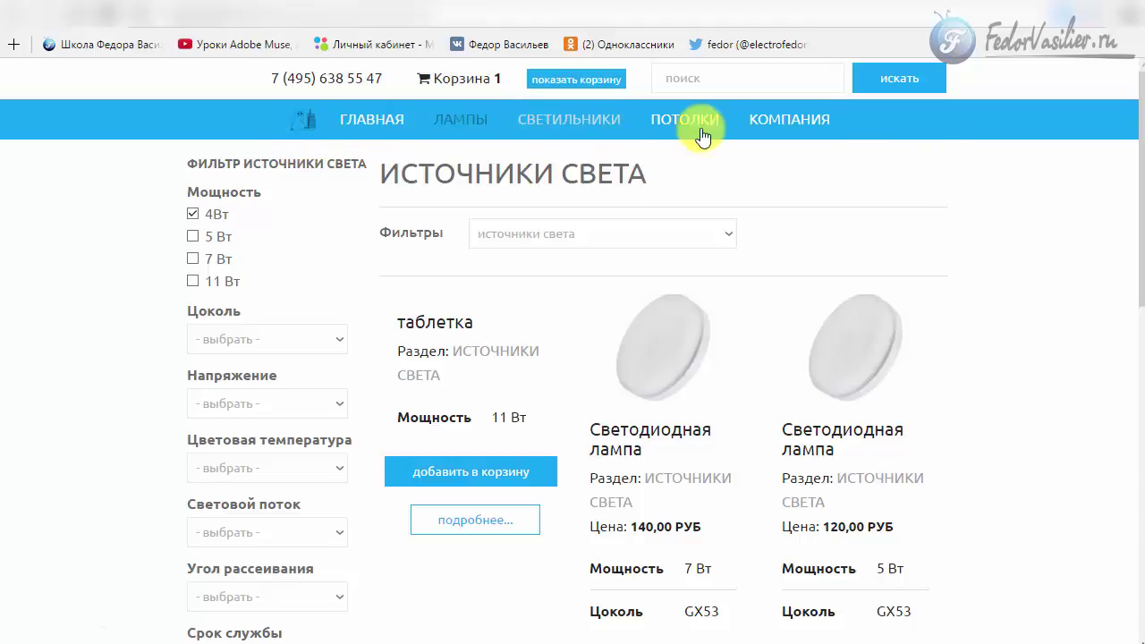
mouse_move(685, 145)
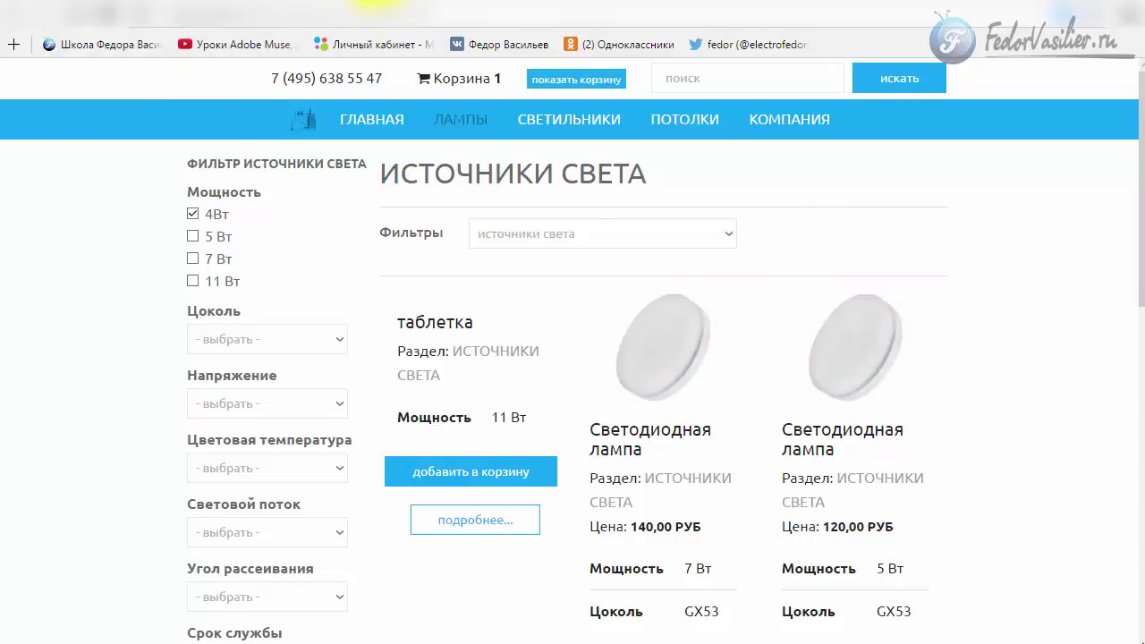
click(366, 12)
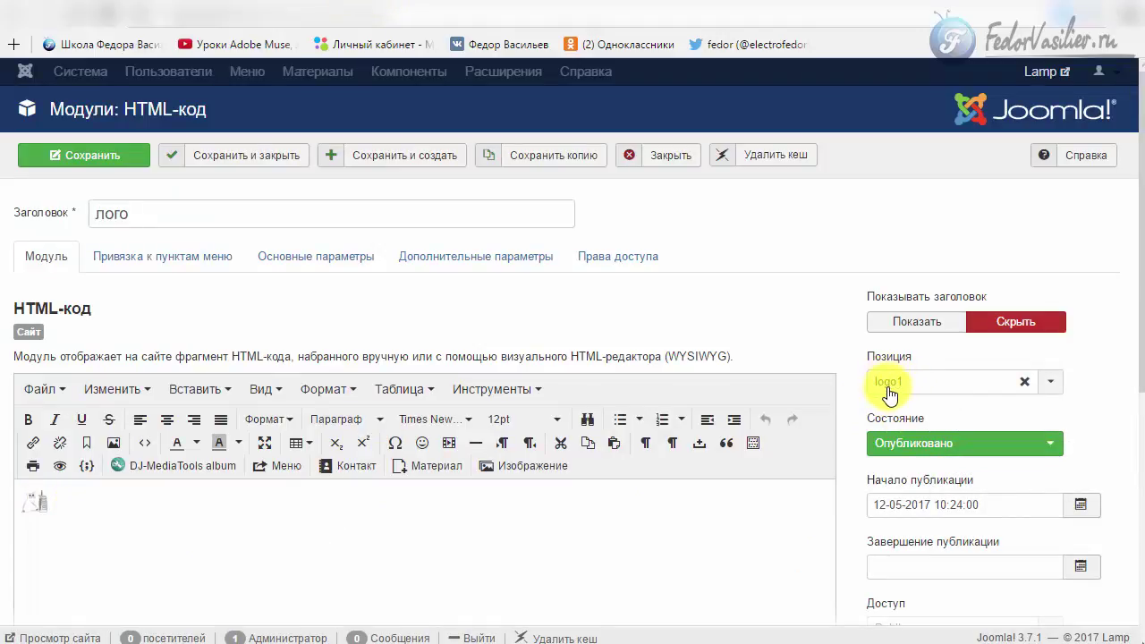
click(670, 156)
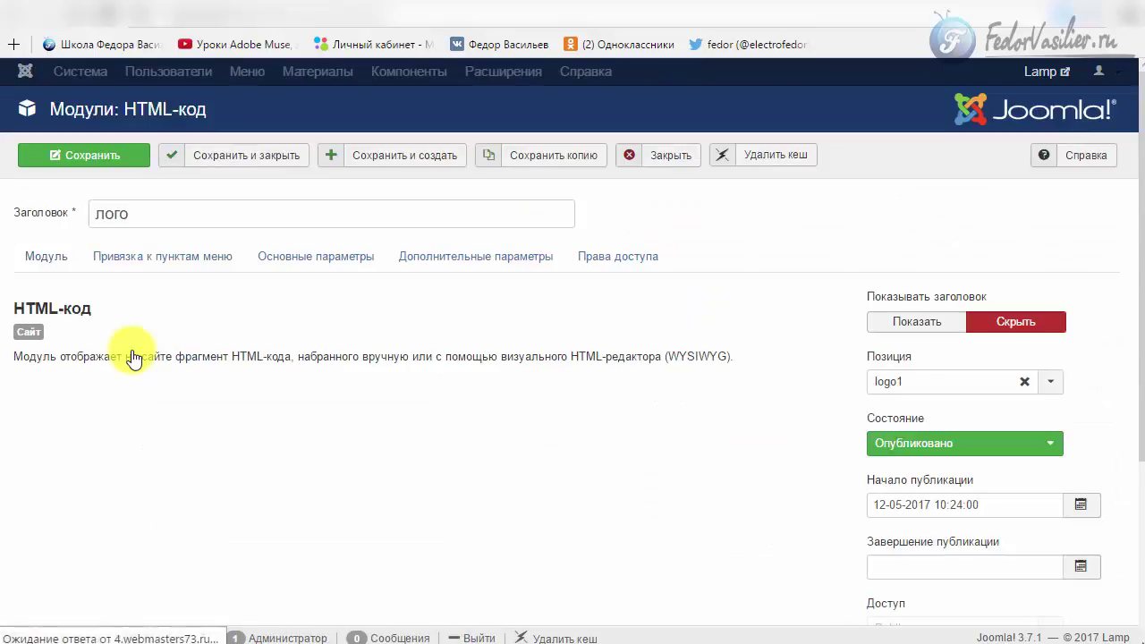
Select the logo image in the reopened лого module, check it against the storefront's menu bar, and close the module without saving.
scroll(21, 209, down, 3)
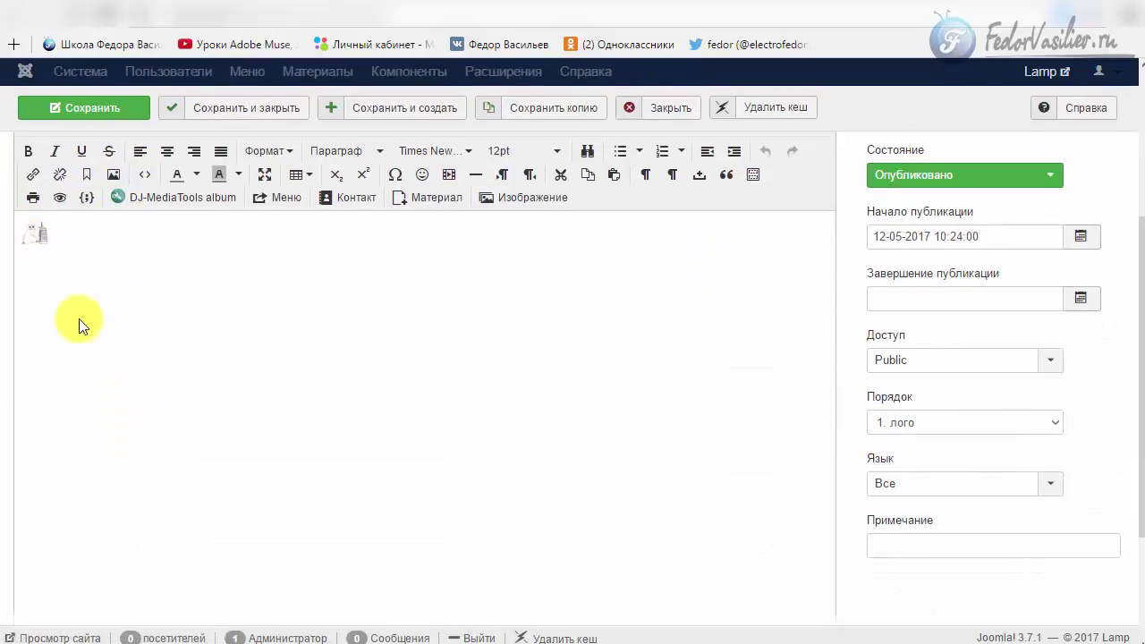
scroll(78, 319, up, 3)
click(32, 501)
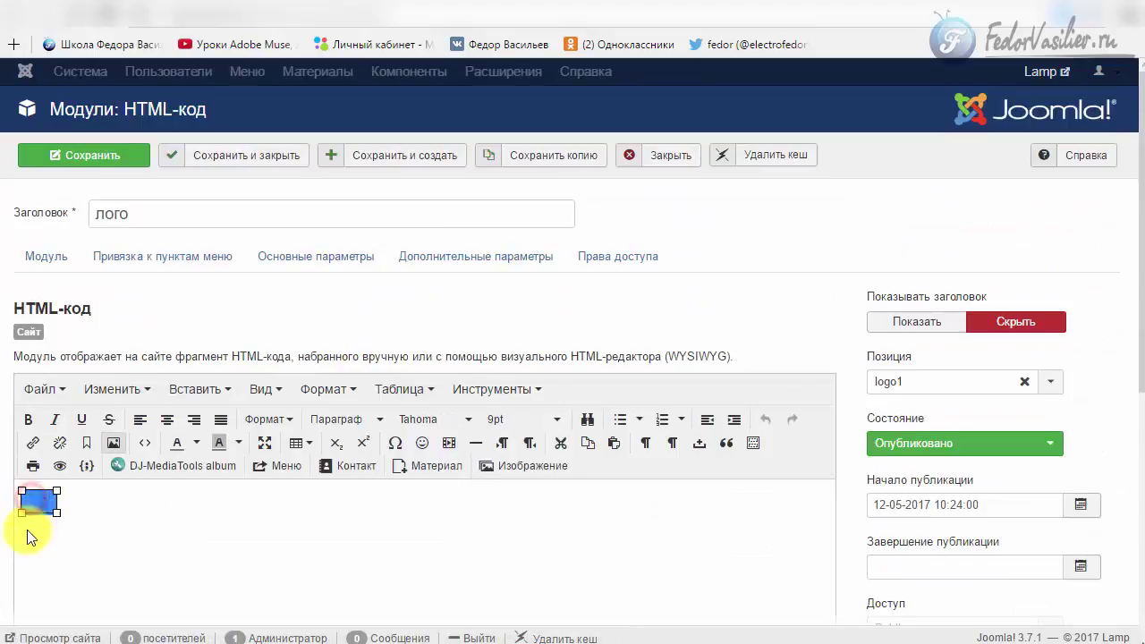
click(36, 501)
click(418, 10)
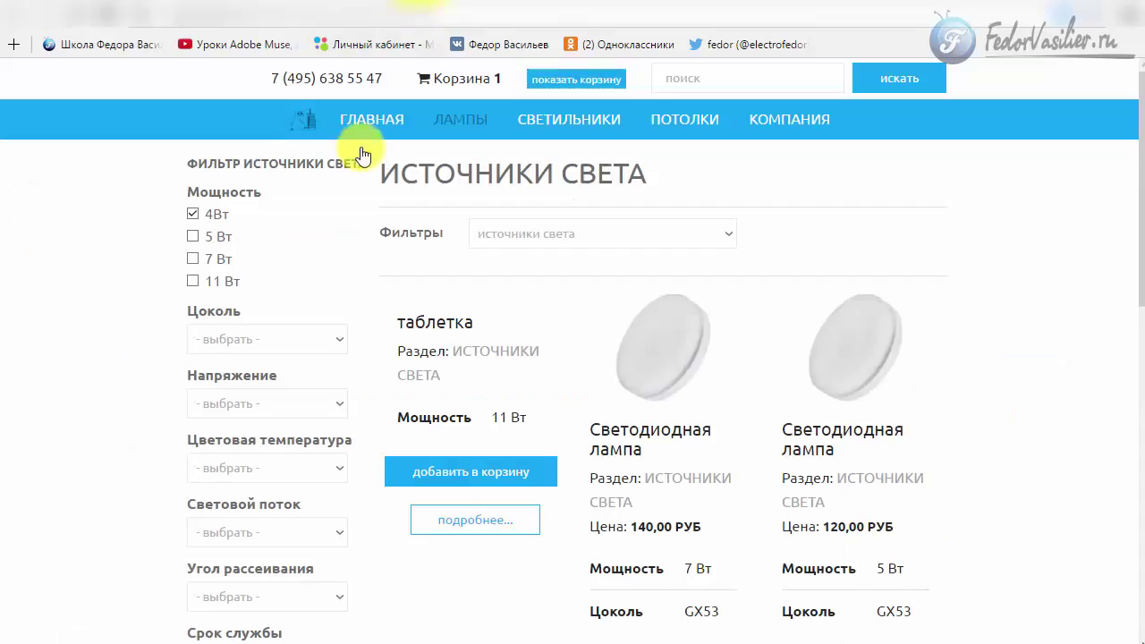
click(362, 11)
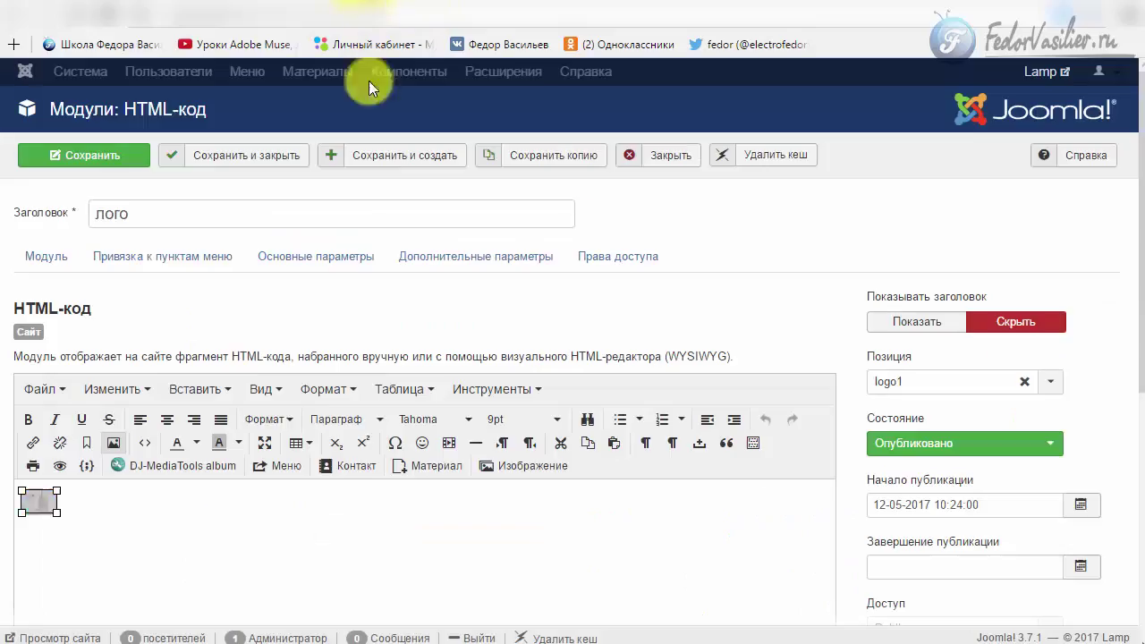
click(637, 154)
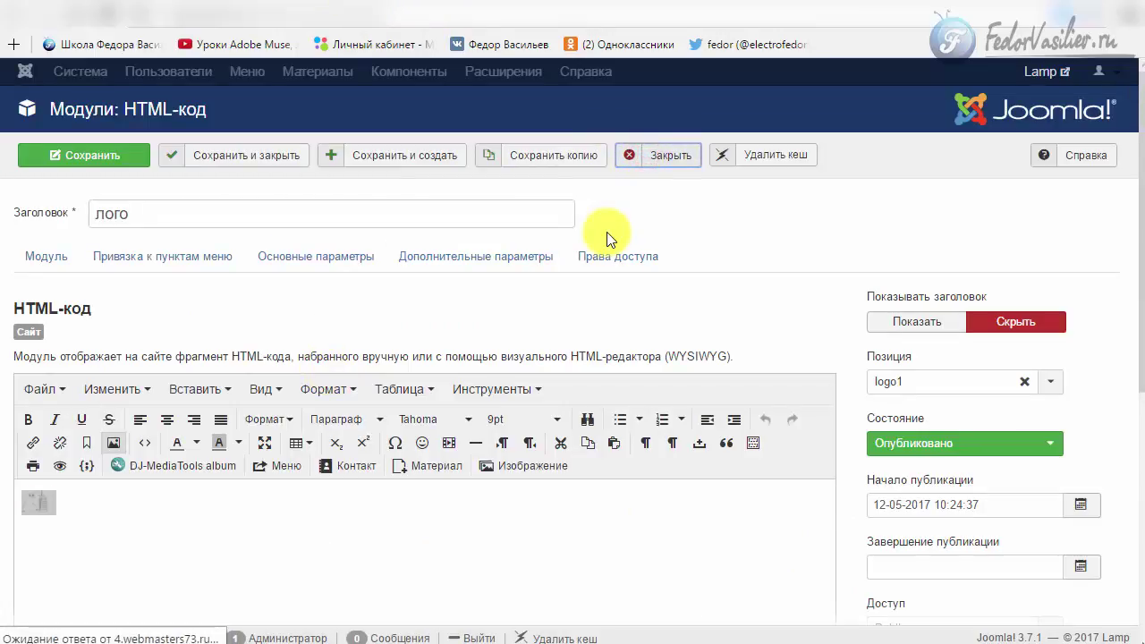
Examine the storefront's footer with its logo, link columns and contacts, and return to the administrator's module list.
scroll(605, 239, down, 2)
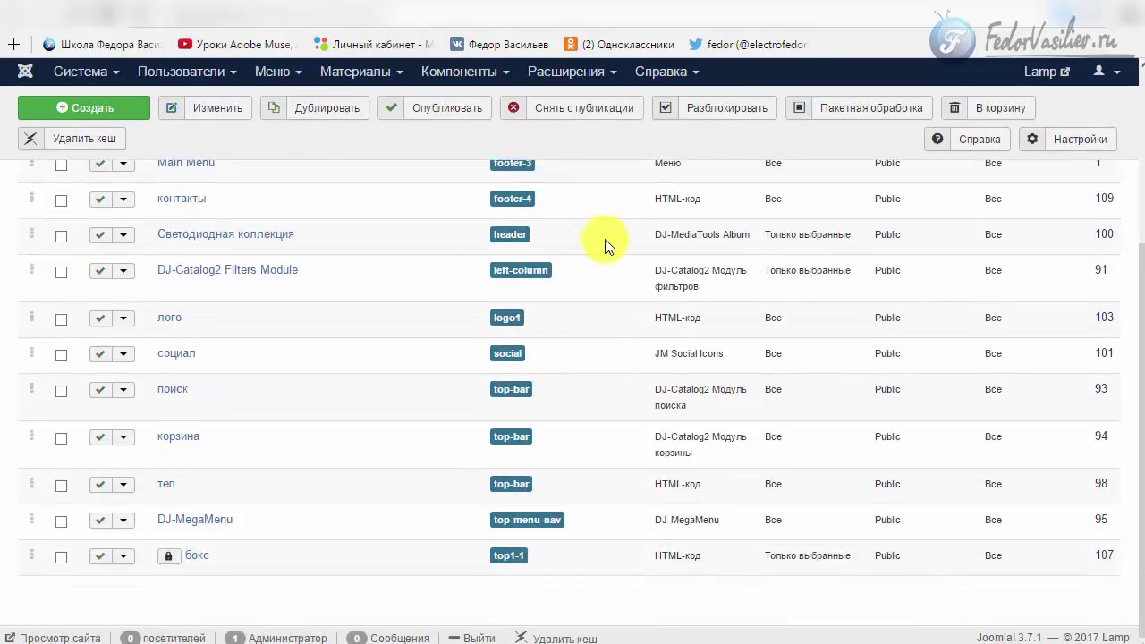
click(434, 13)
scroll(554, 409, down, 5)
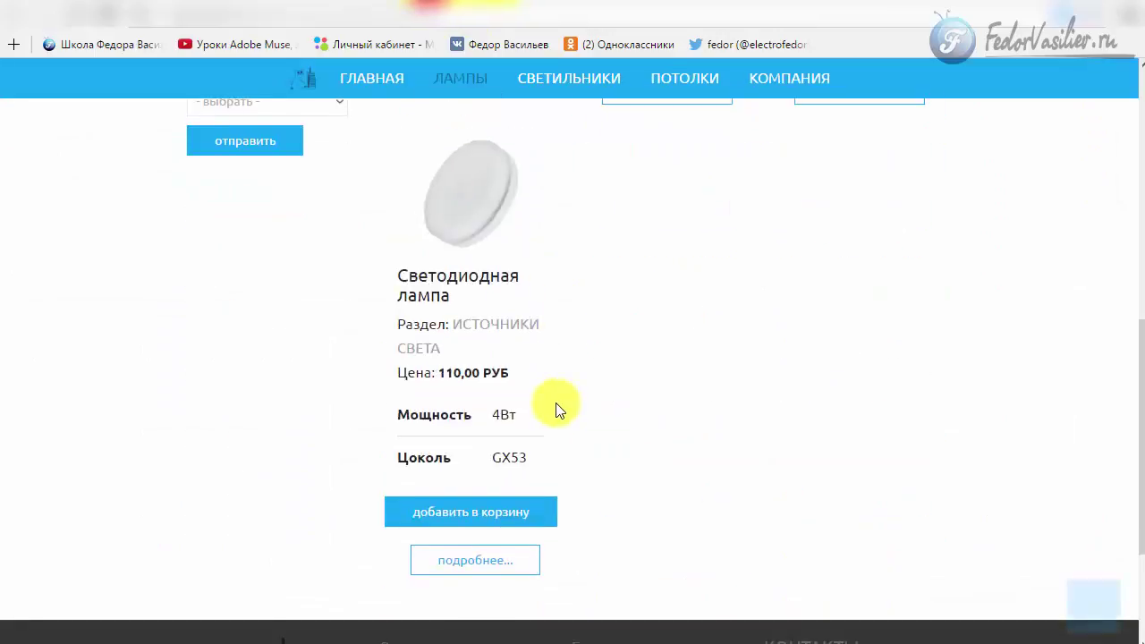
scroll(554, 409, down, 3)
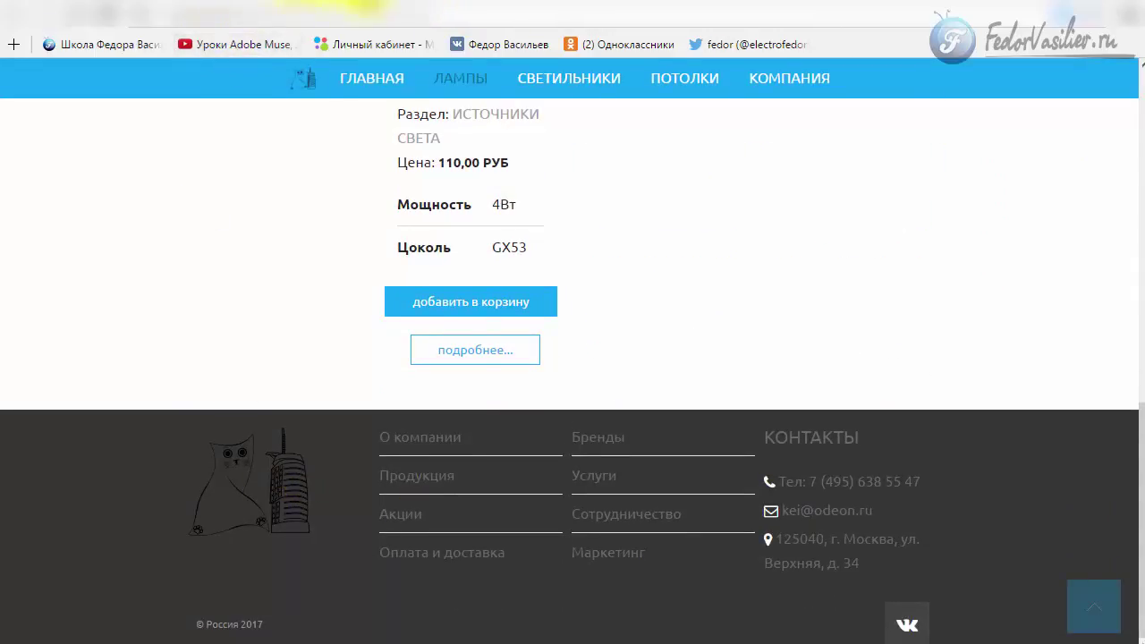
click(362, 11)
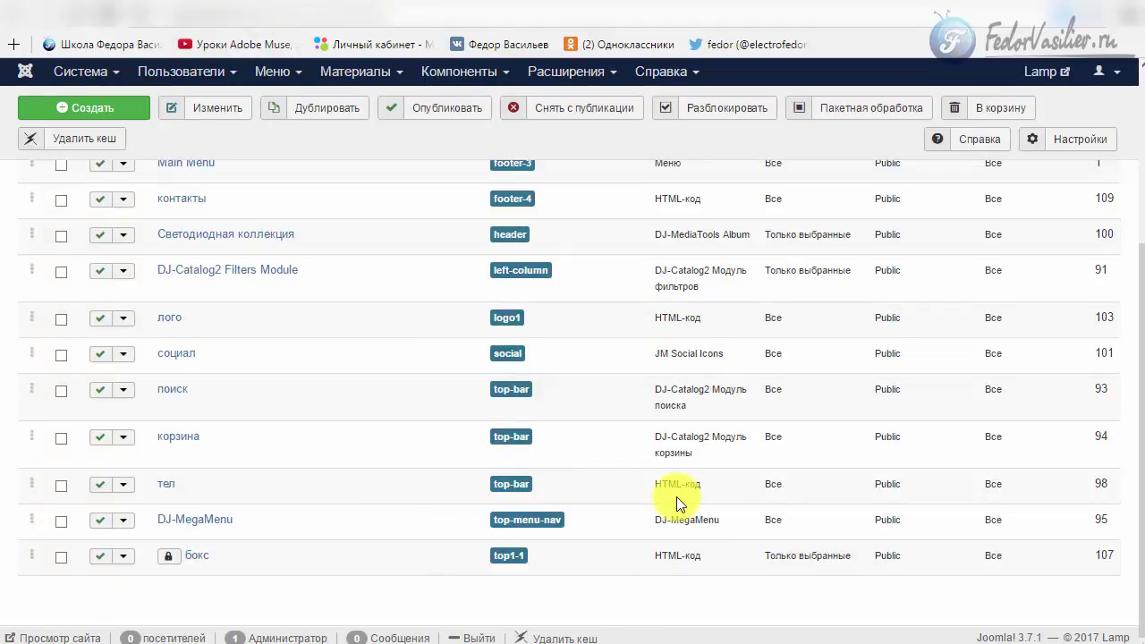
Filter the published site modules by the HTML-код type.
scroll(676, 504, up, 3)
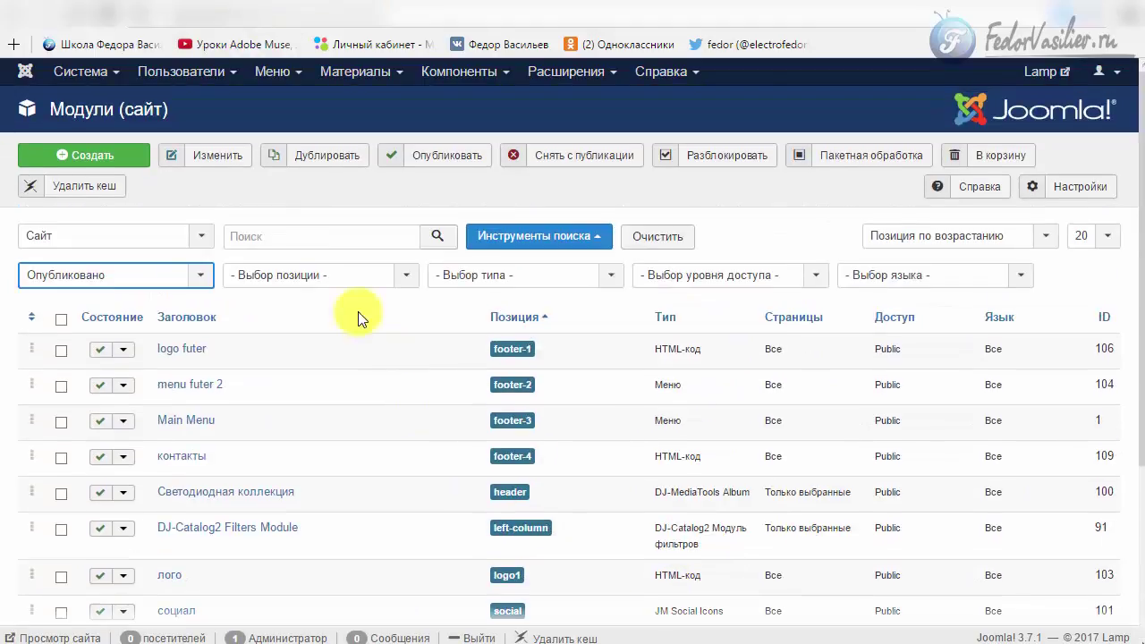
click(271, 286)
click(475, 279)
scroll(547, 411, down, 2)
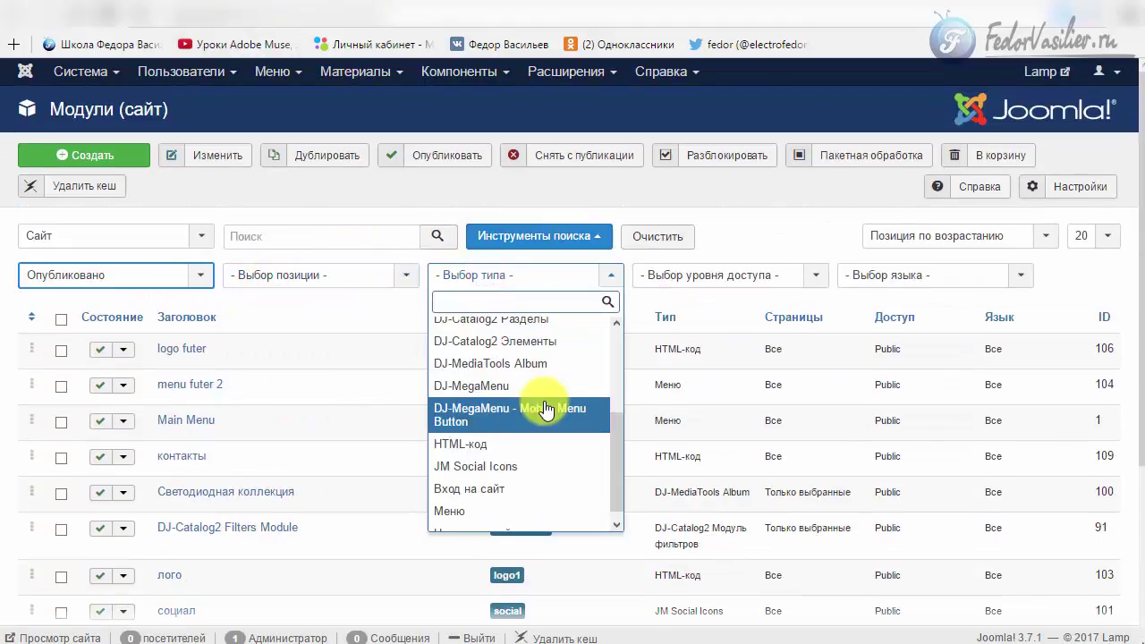
click(474, 436)
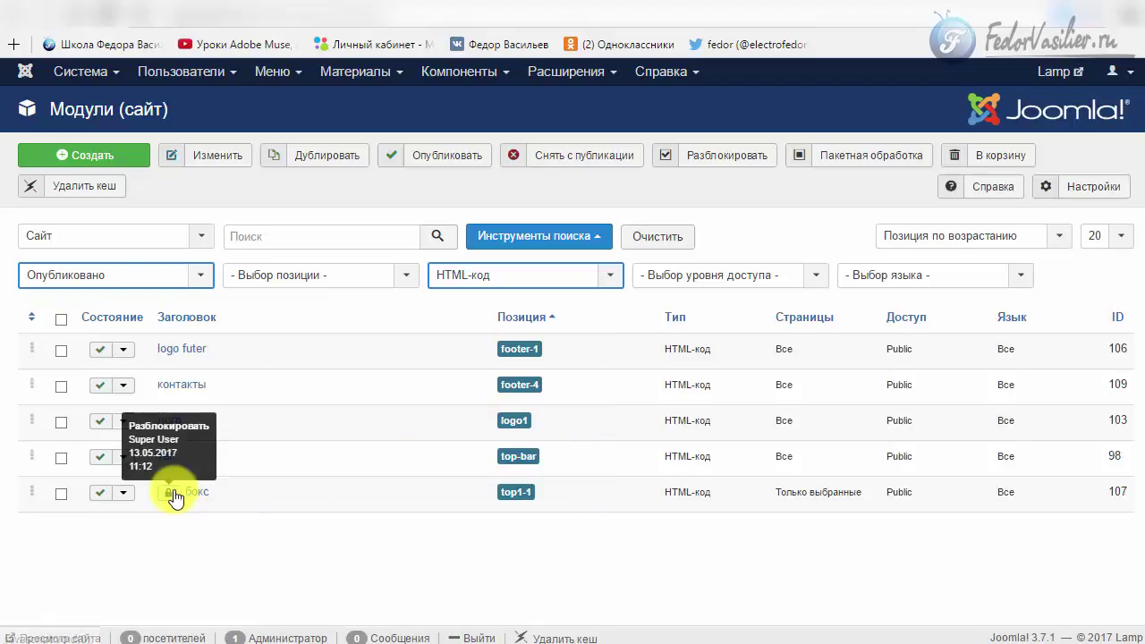
Open the logo futer module and examine the logo image in its editor.
click(183, 351)
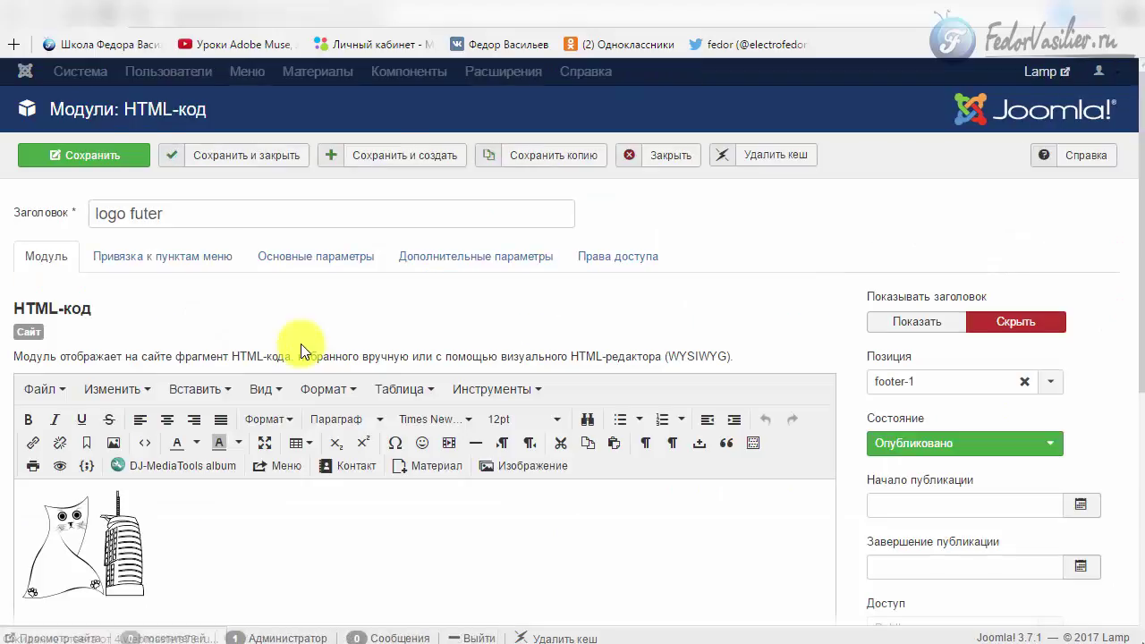
scroll(268, 358, down, 3)
click(143, 275)
click(286, 271)
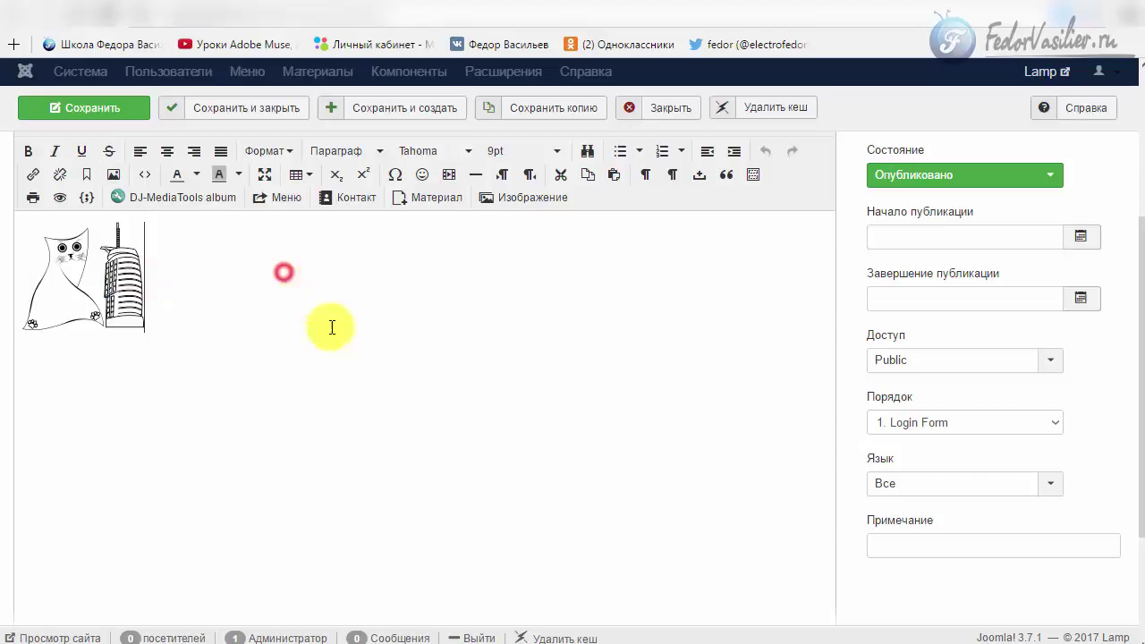
Open the editor's image dialog, select the image images/favicon.ico, and close the dialog without inserting it.
scroll(455, 388, up, 2)
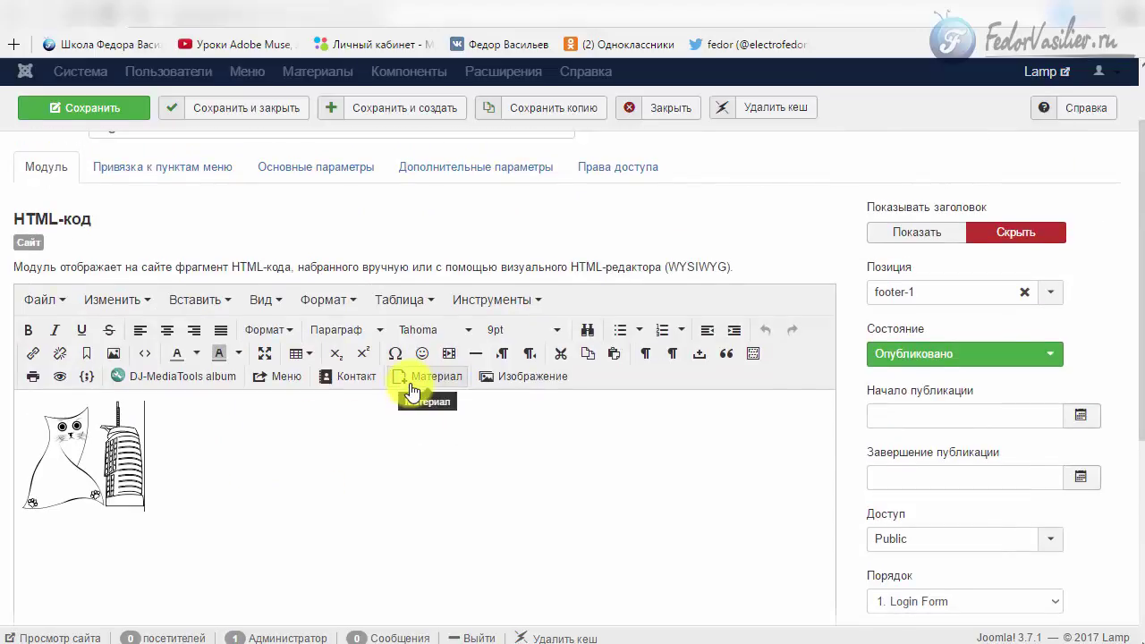
click(491, 375)
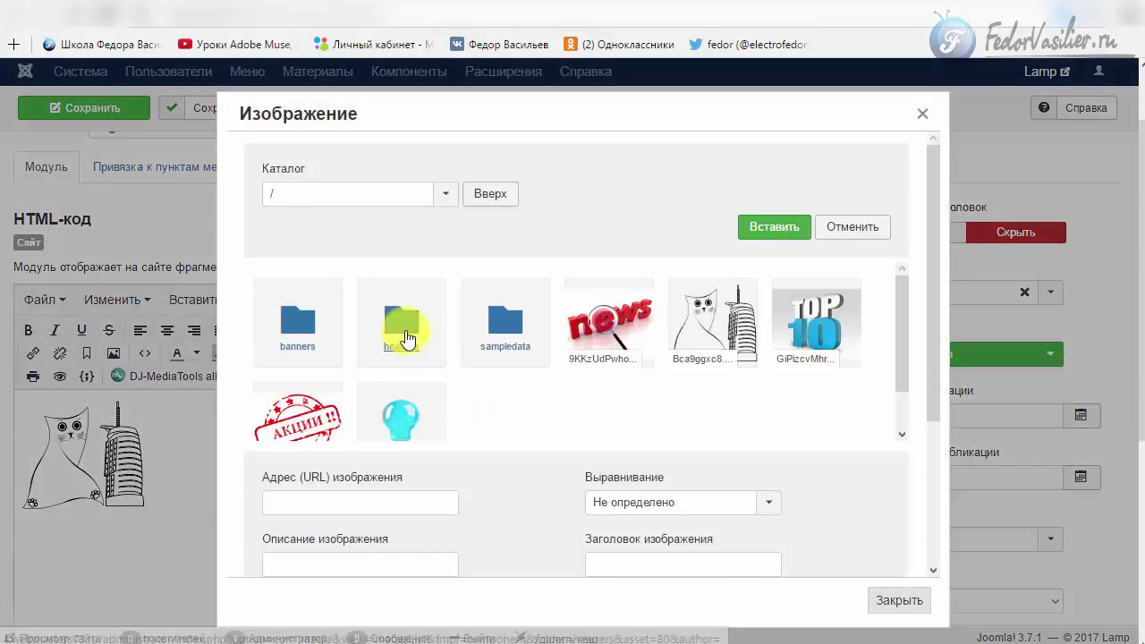
click(417, 409)
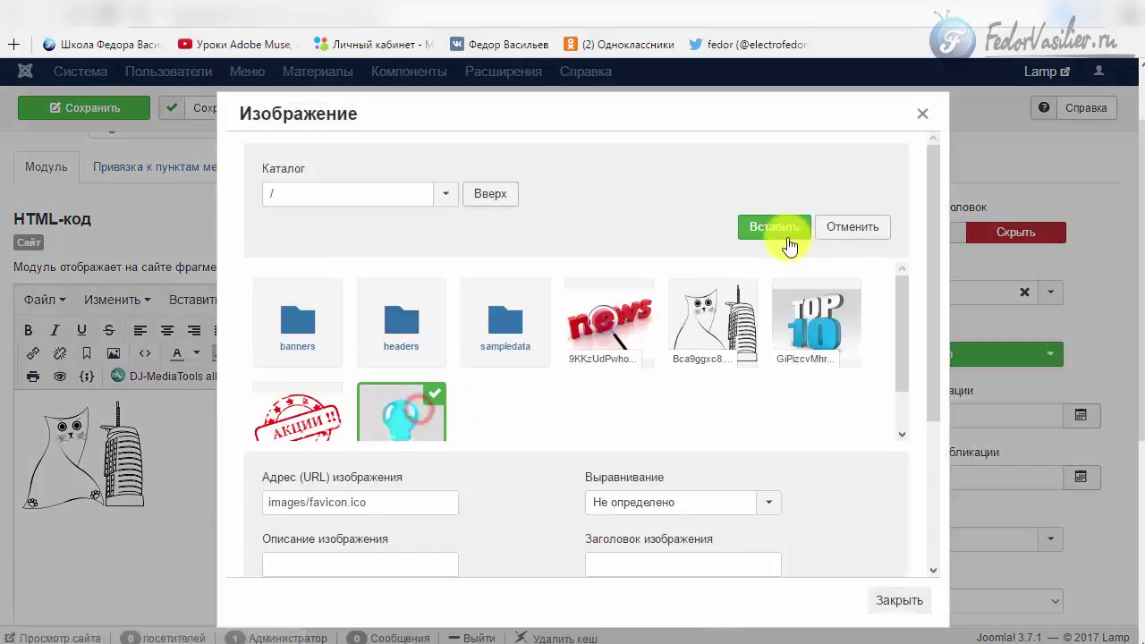
click(927, 114)
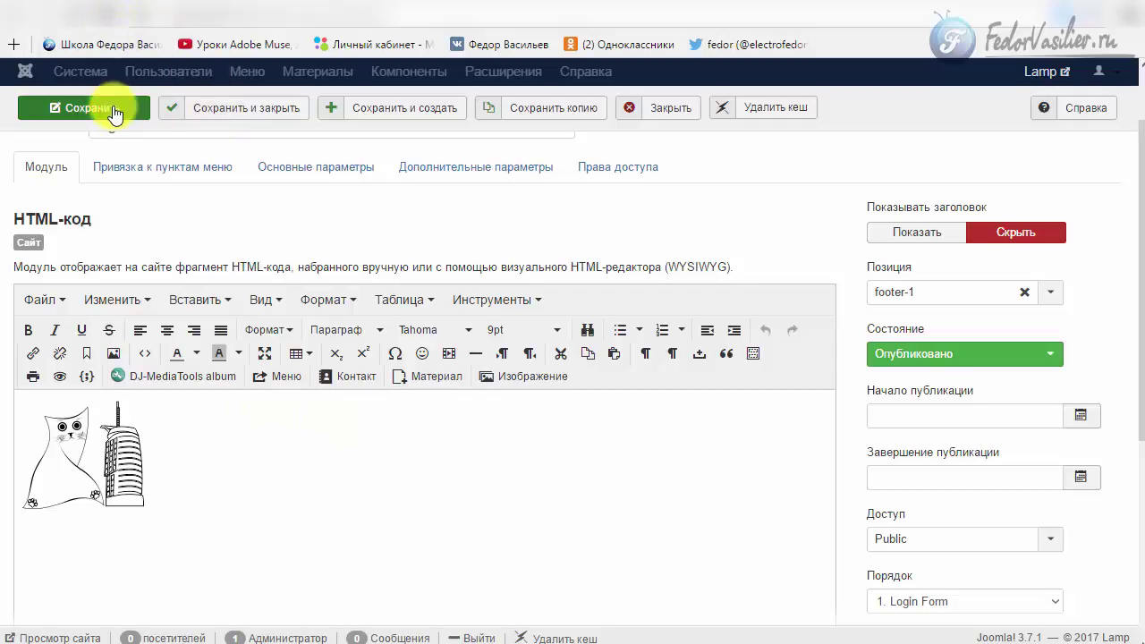
Highlight the Позиция setting of the logo futer module to read its explanation, and clear the selection.
double_click(876, 268)
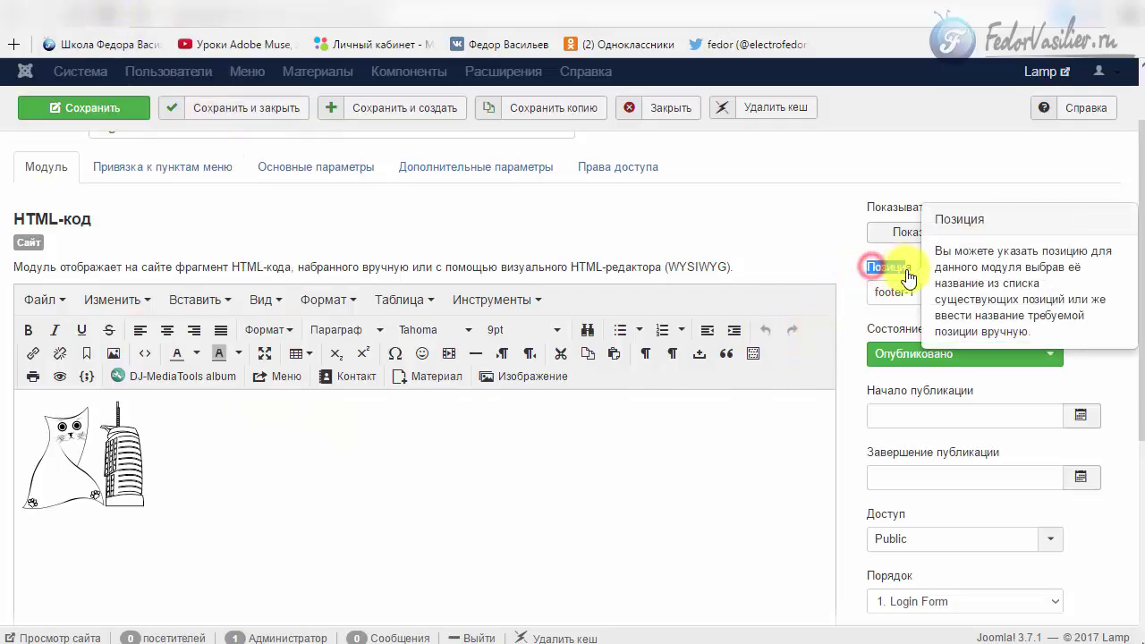
triple_click(908, 268)
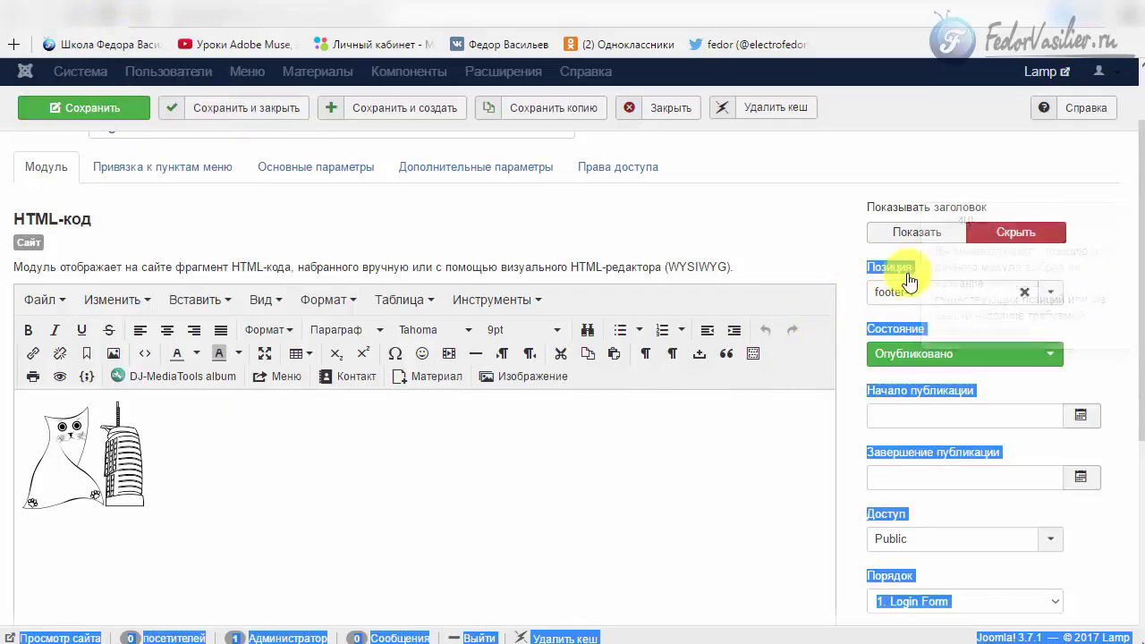
click(793, 251)
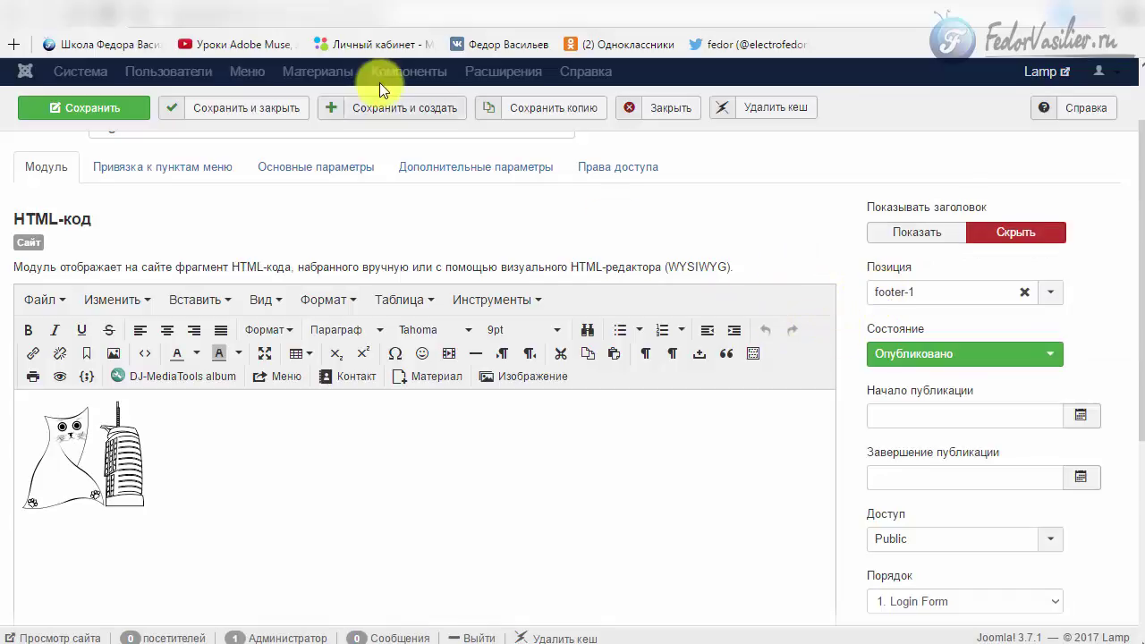
click(411, 8)
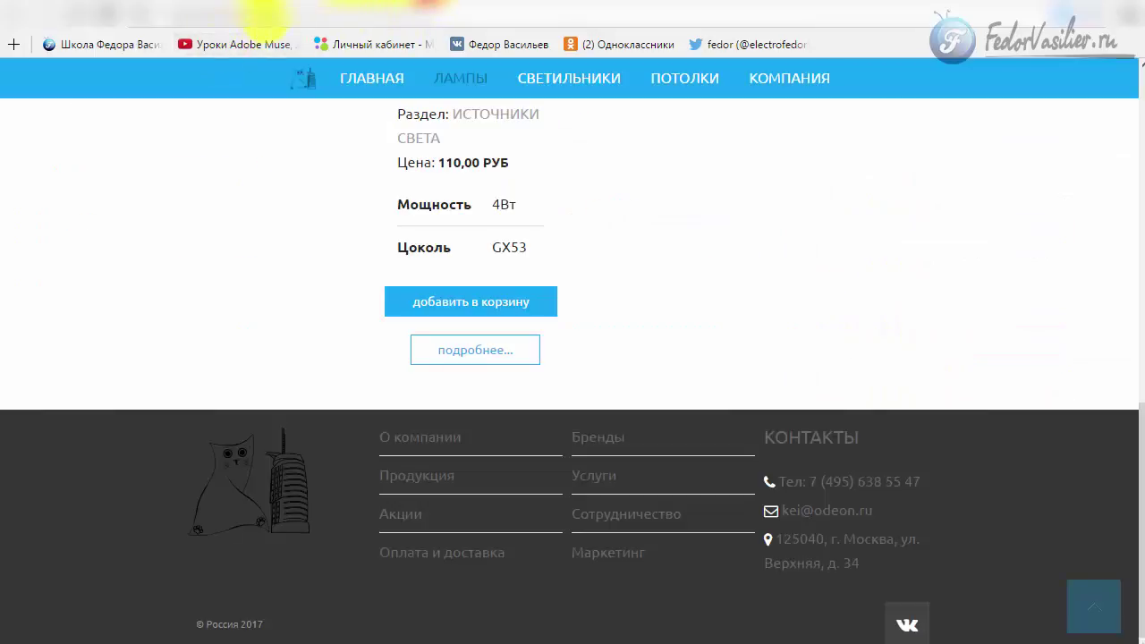
key(ctrl+l)
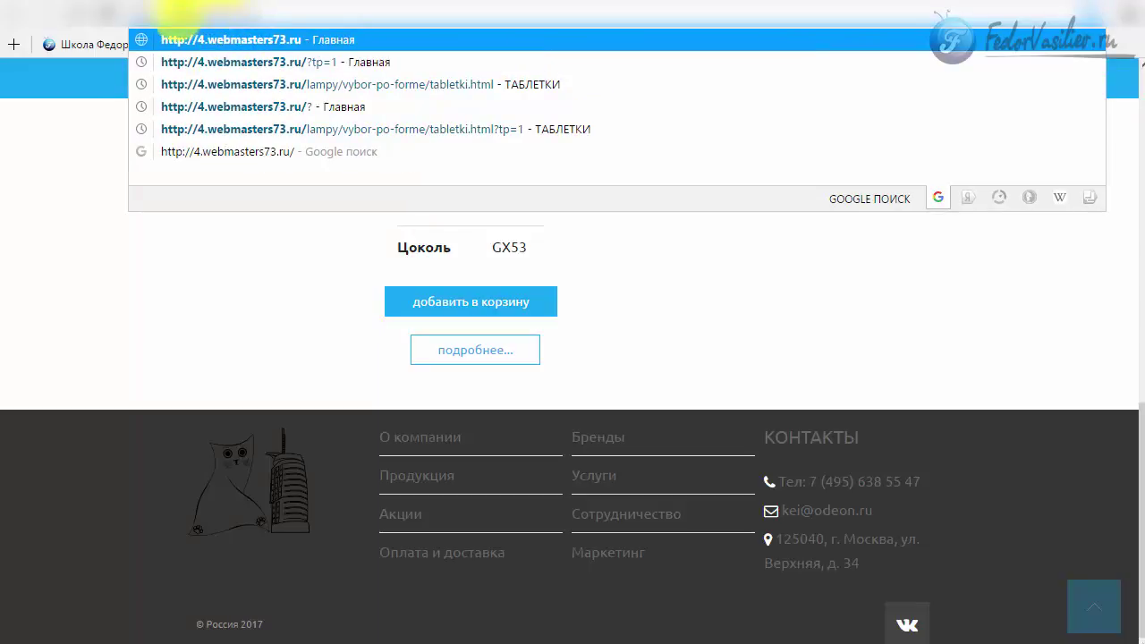
click(313, 67)
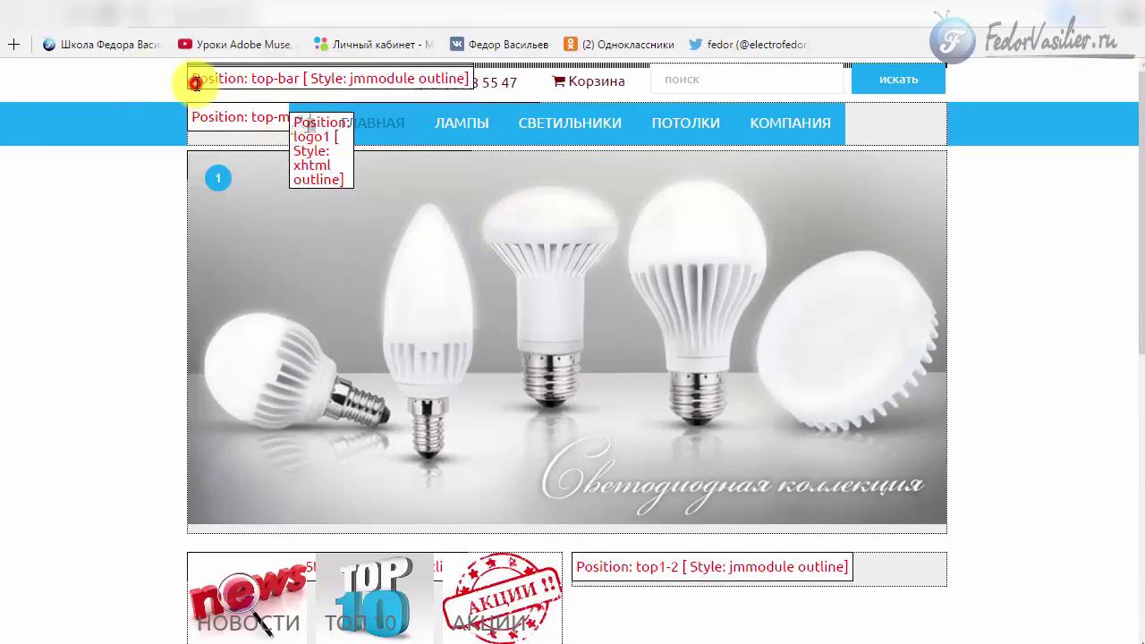
Highlight the top-bar position label and examine the outlined module positions from the header down to the footer.
drag(195, 83, 294, 90)
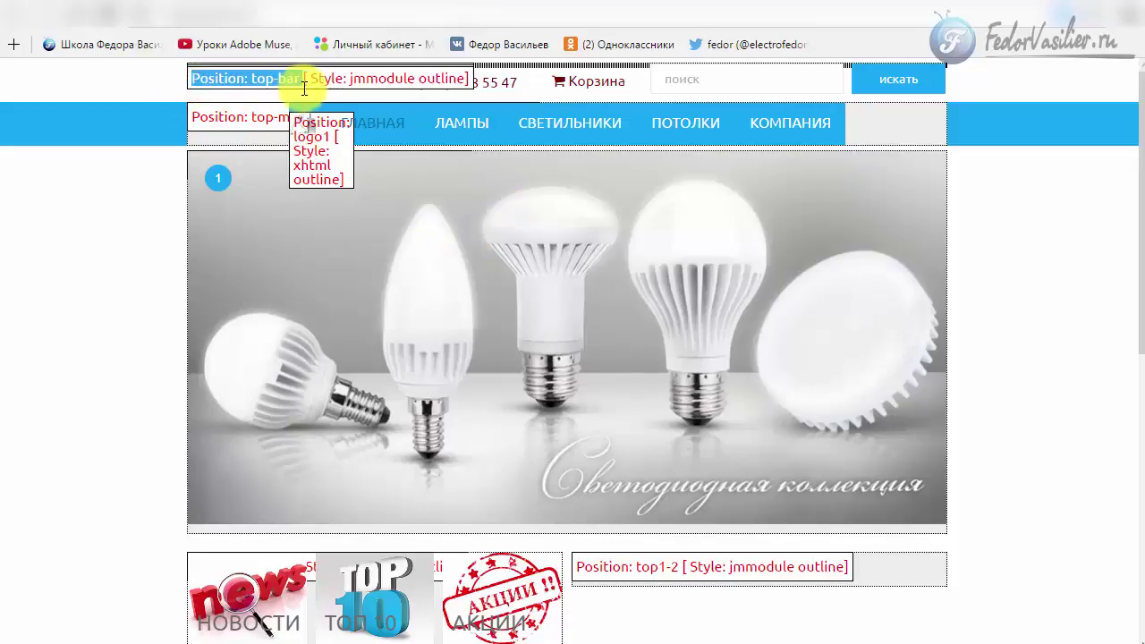
scroll(267, 318, down, 2)
scroll(267, 313, down, 2)
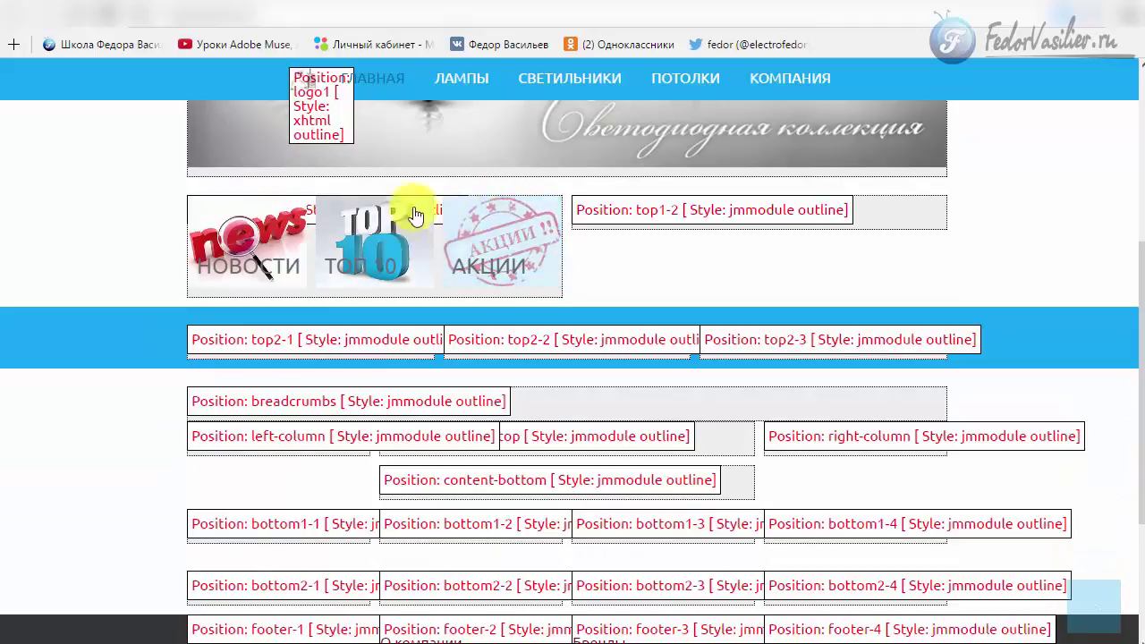
scroll(421, 263, up, 4)
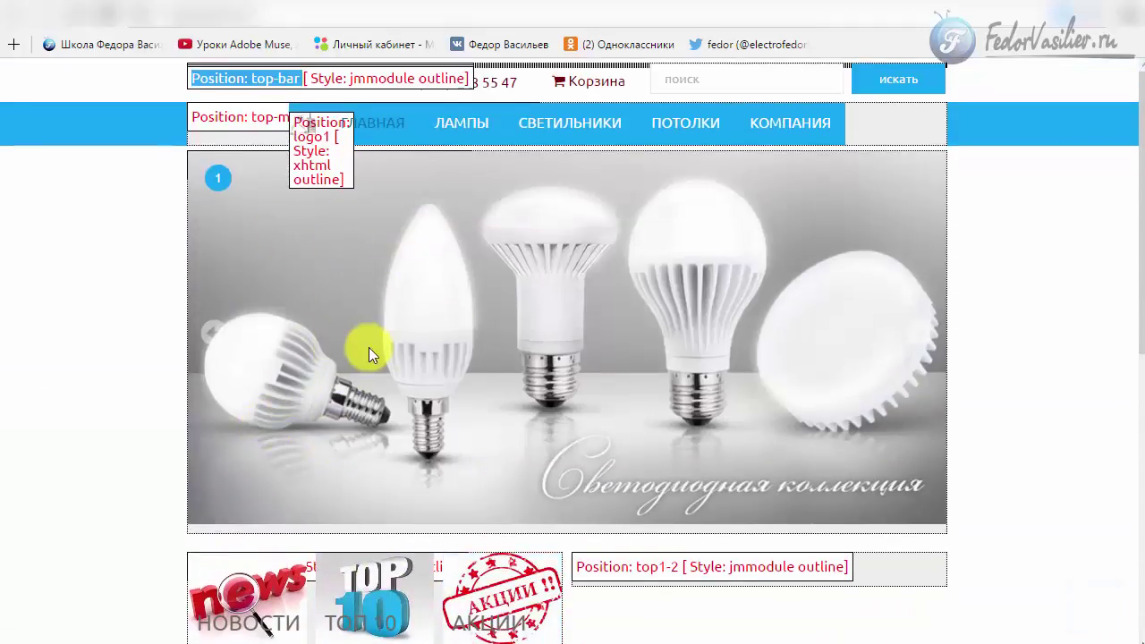
scroll(372, 337, down, 6)
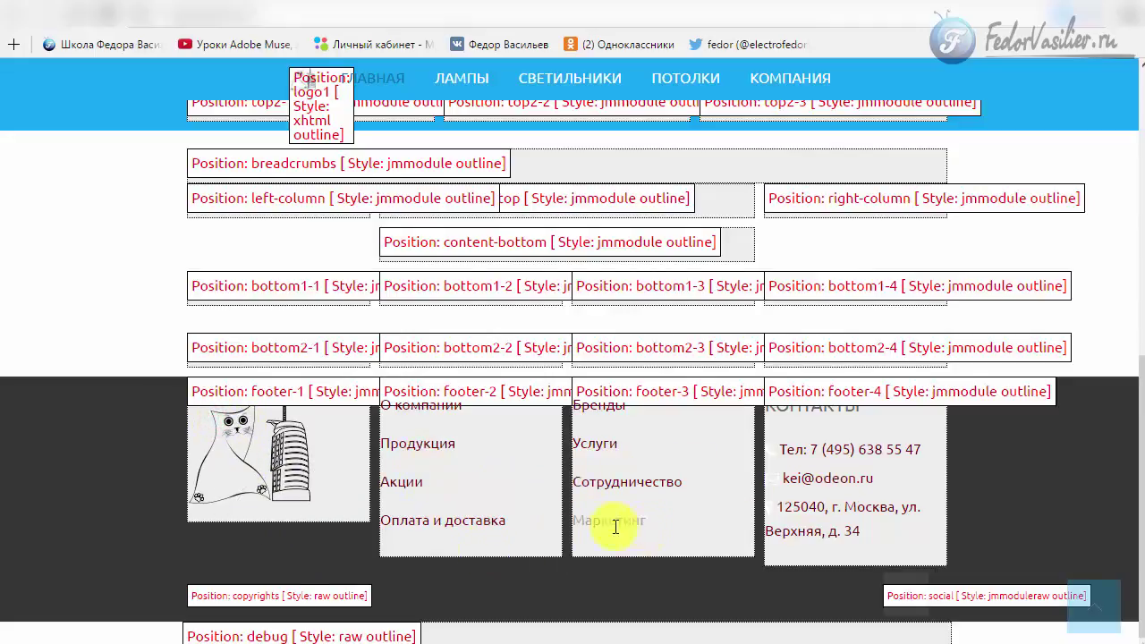
drag(955, 598, 927, 597)
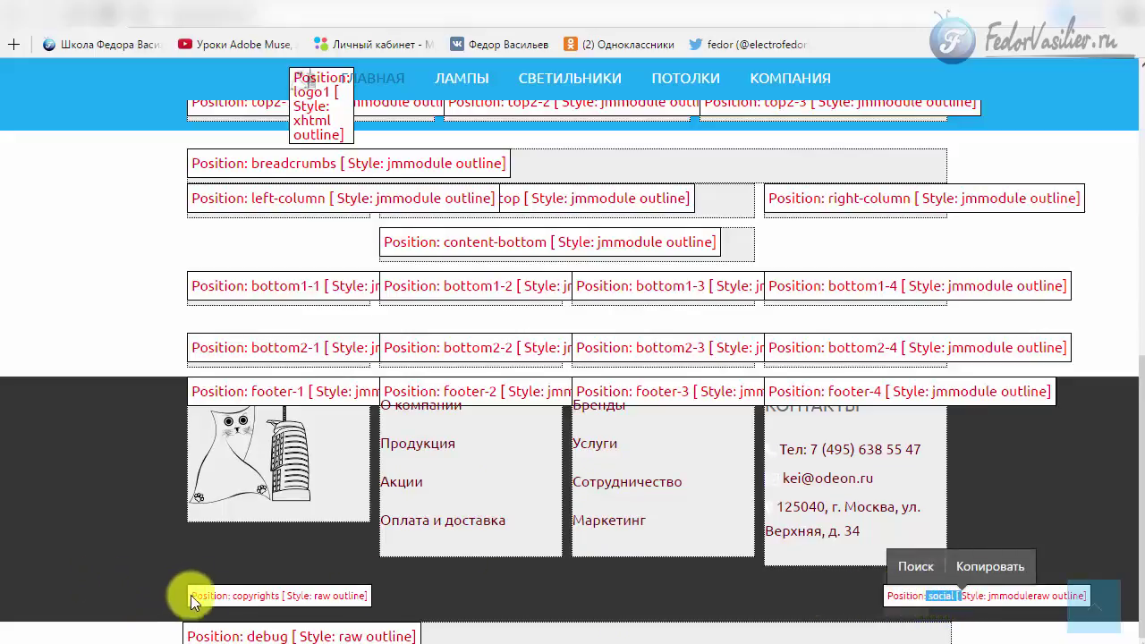
drag(211, 595, 259, 595)
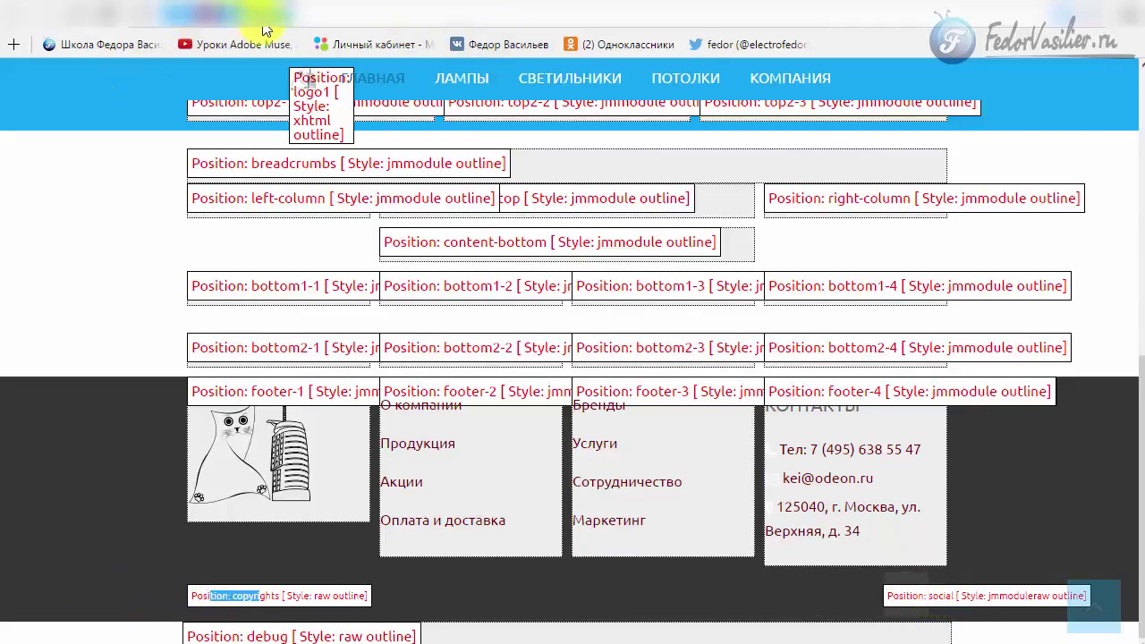
click(402, 13)
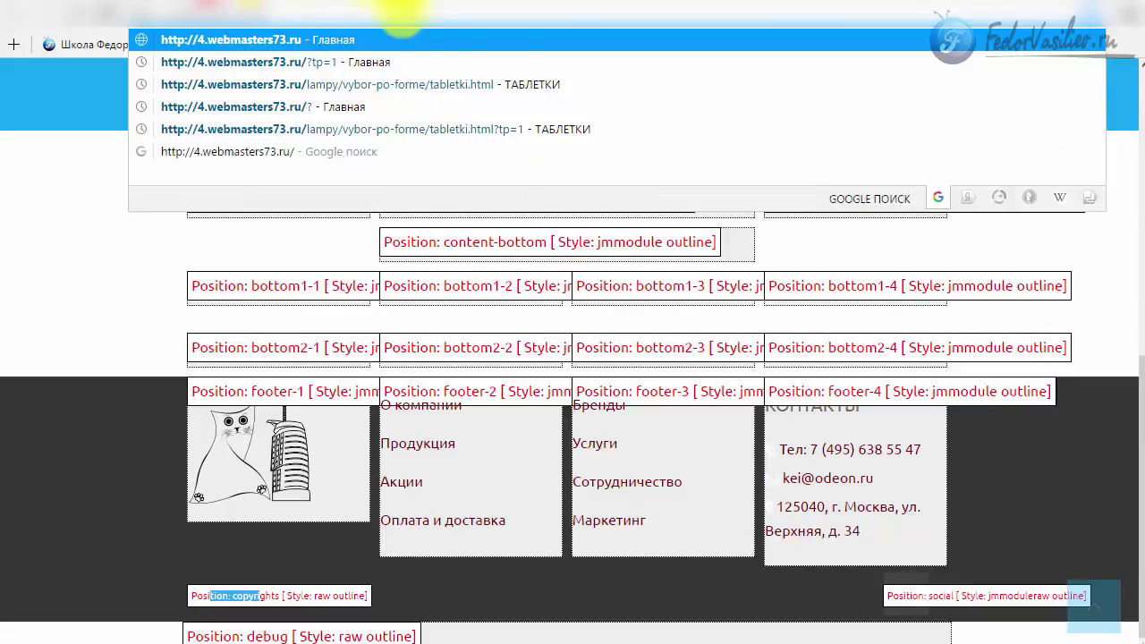
key(Return)
scroll(342, 367, down, 5)
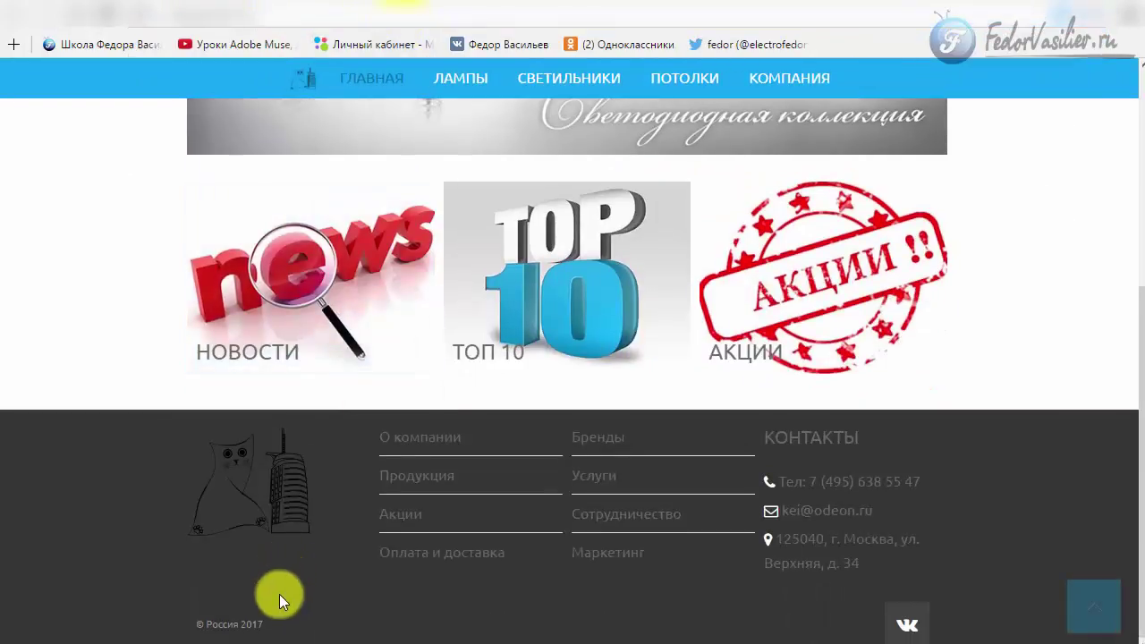
Highlight the copyright line © Россия 2017 at the bottom of the storefront footer and clear the selection.
drag(279, 623, 201, 623)
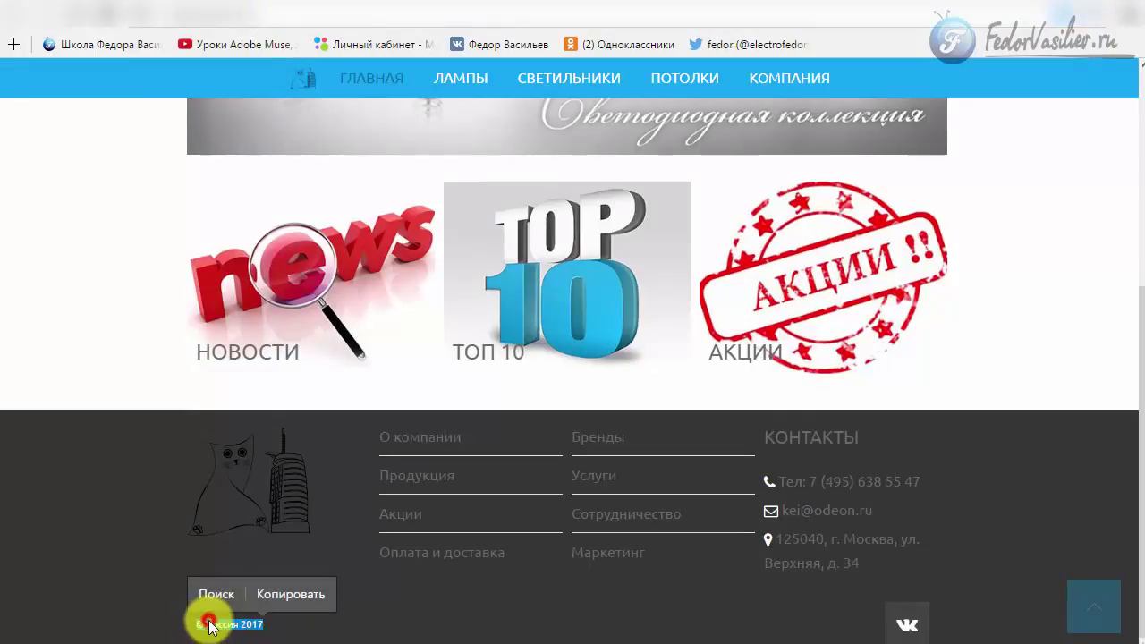
click(248, 624)
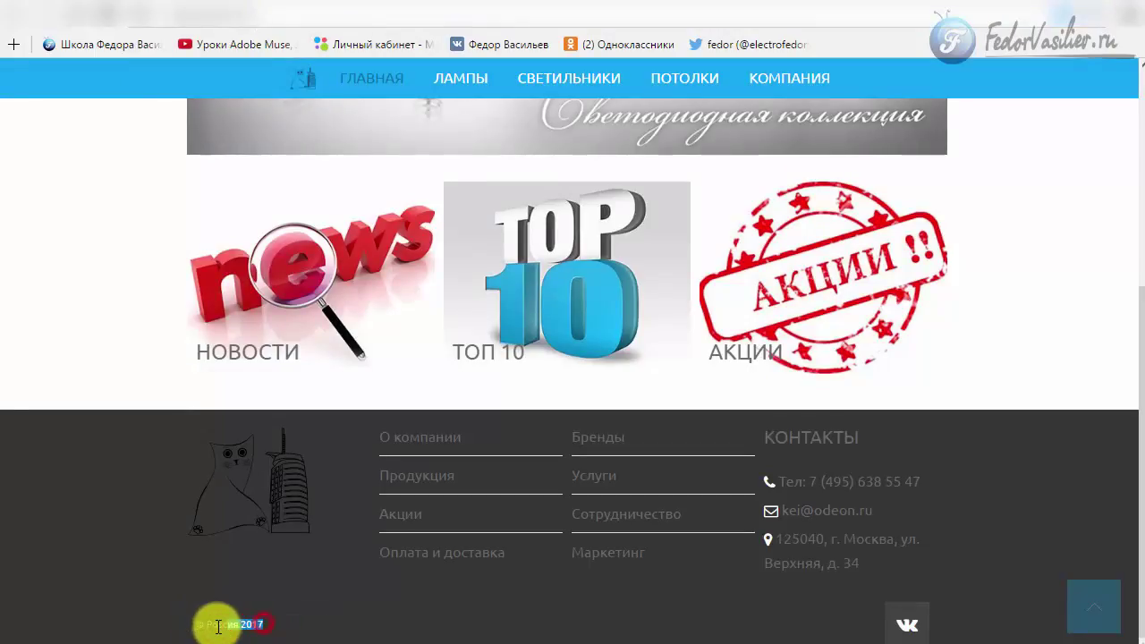
click(199, 623)
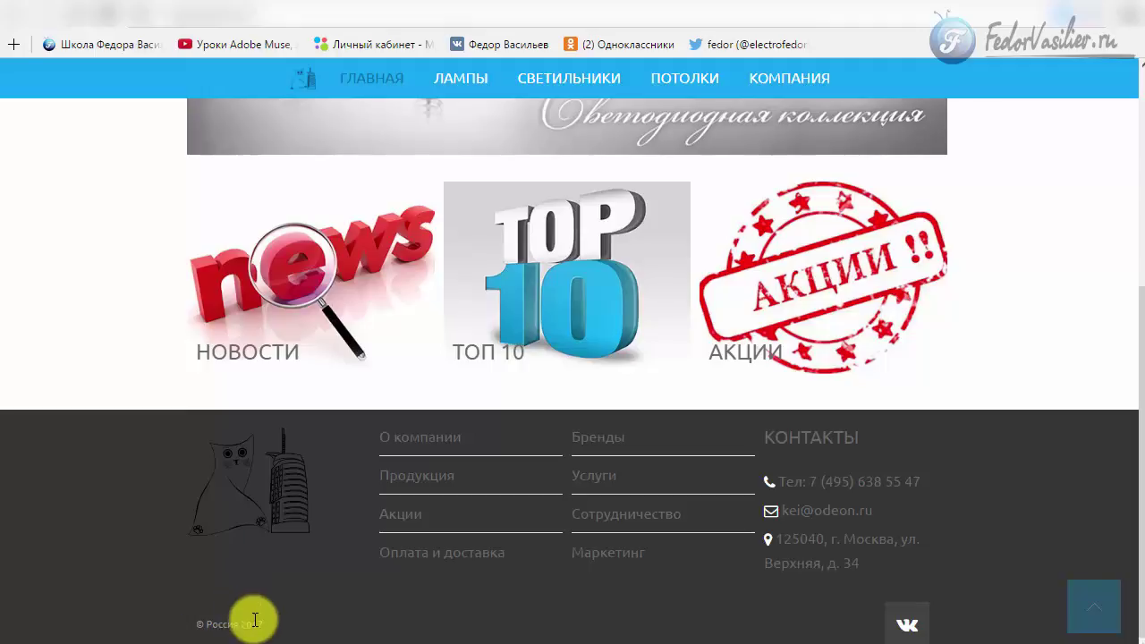
drag(285, 621, 179, 624)
click(199, 621)
triple_click(192, 618)
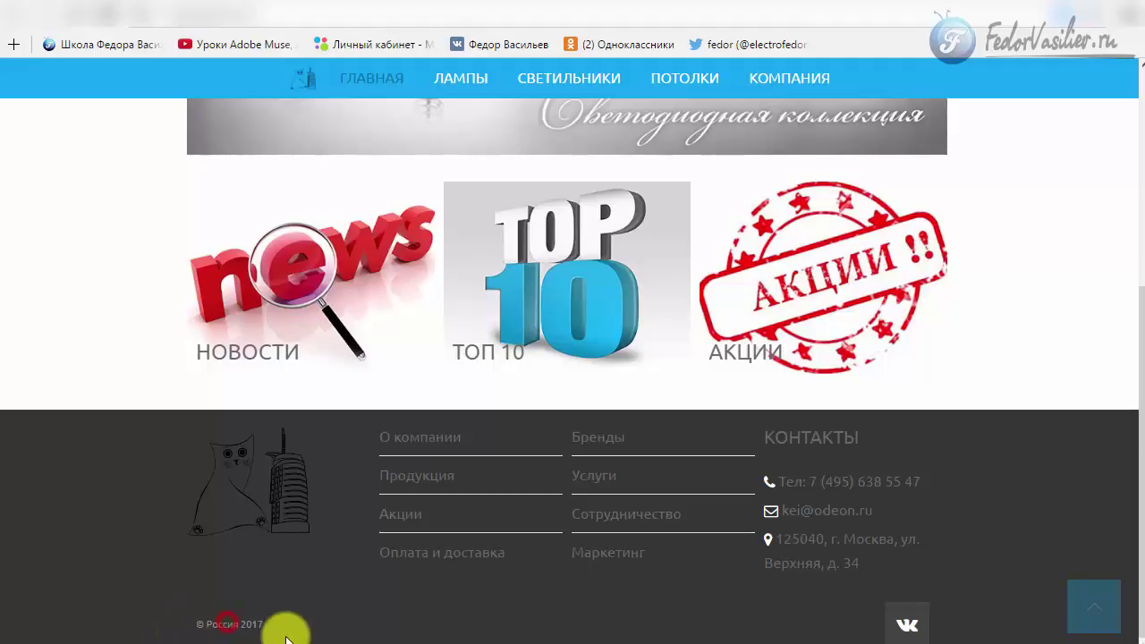
drag(291, 626, 332, 629)
click(199, 618)
click(332, 621)
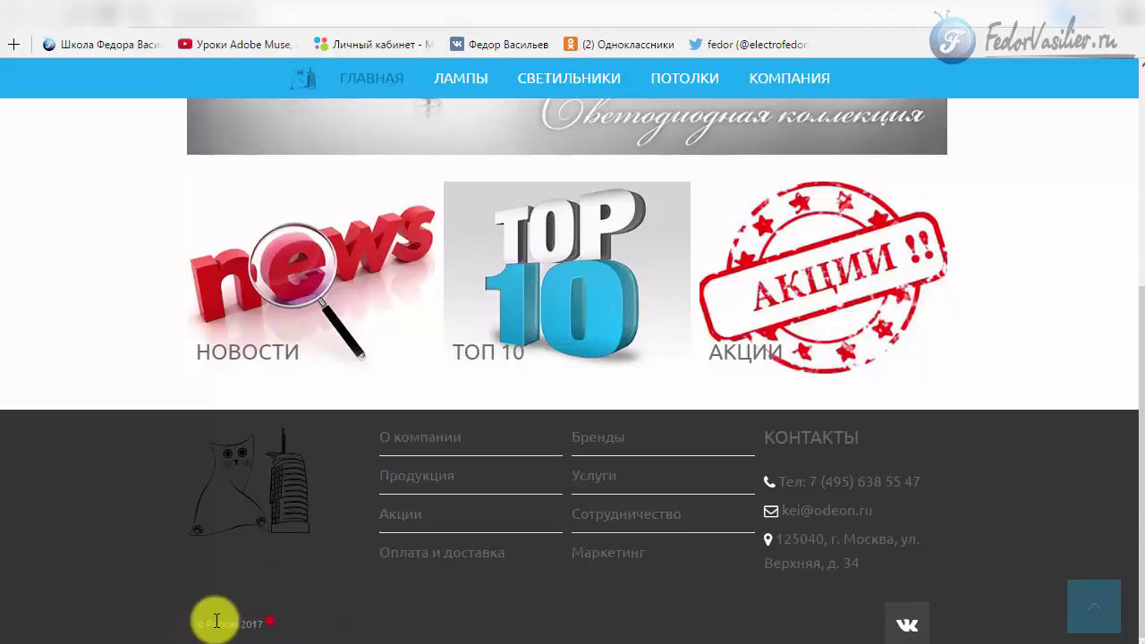
mouse_move(191, 617)
mouse_down()
mouse_move(268, 626)
mouse_move(194, 625)
mouse_up()
click(268, 623)
click(283, 633)
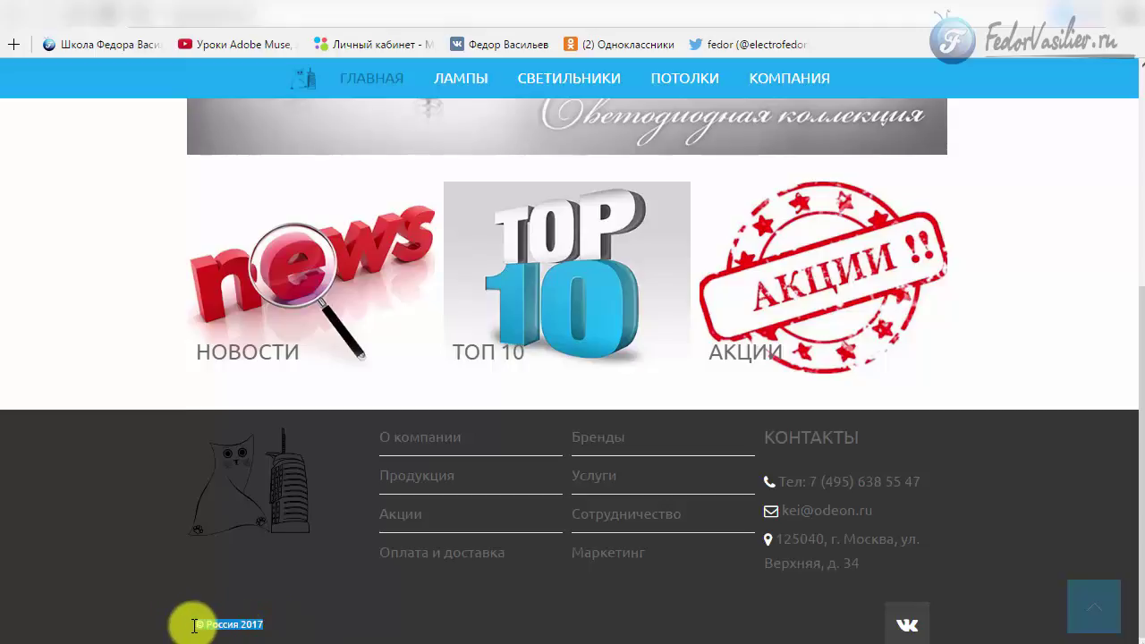
click(341, 619)
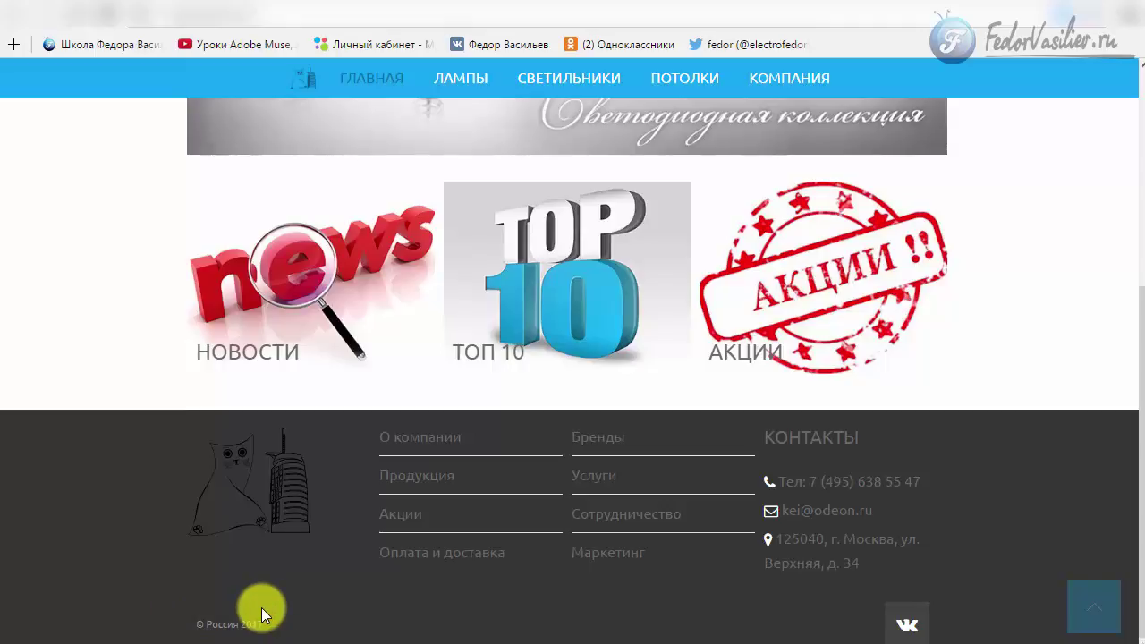
scroll(247, 587, up, 5)
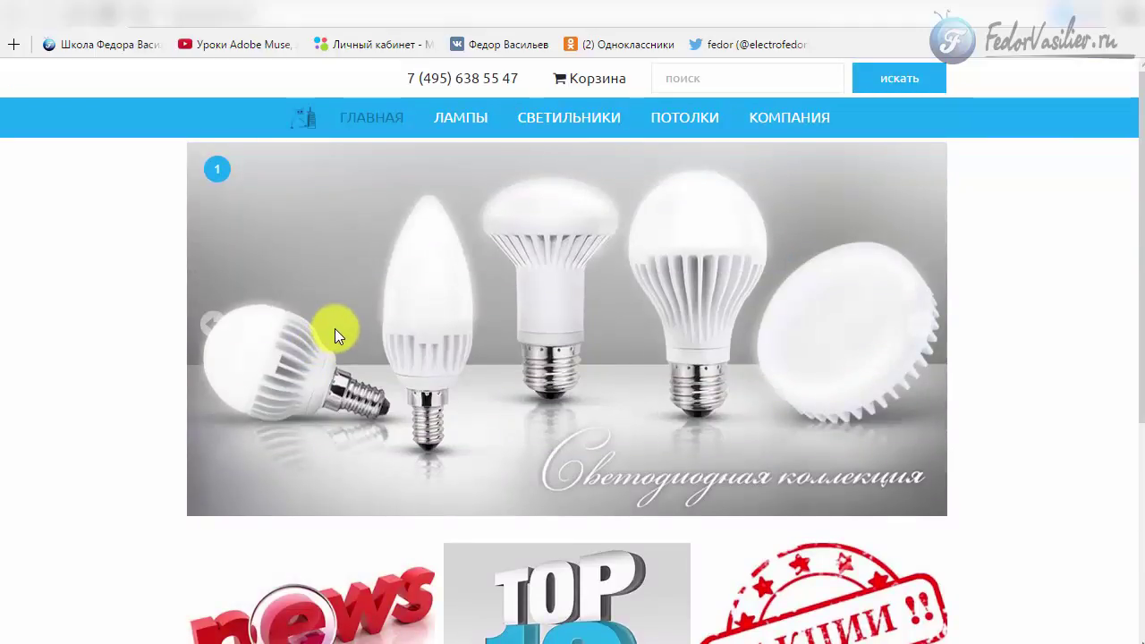
scroll(334, 327, down, 4)
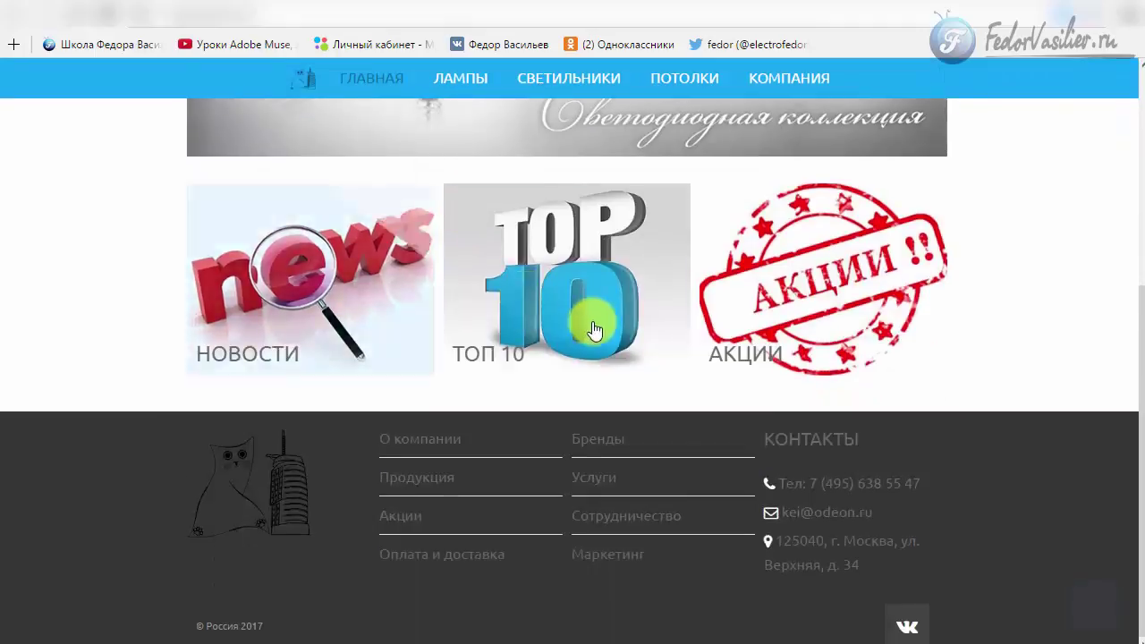
scroll(825, 577, up, 3)
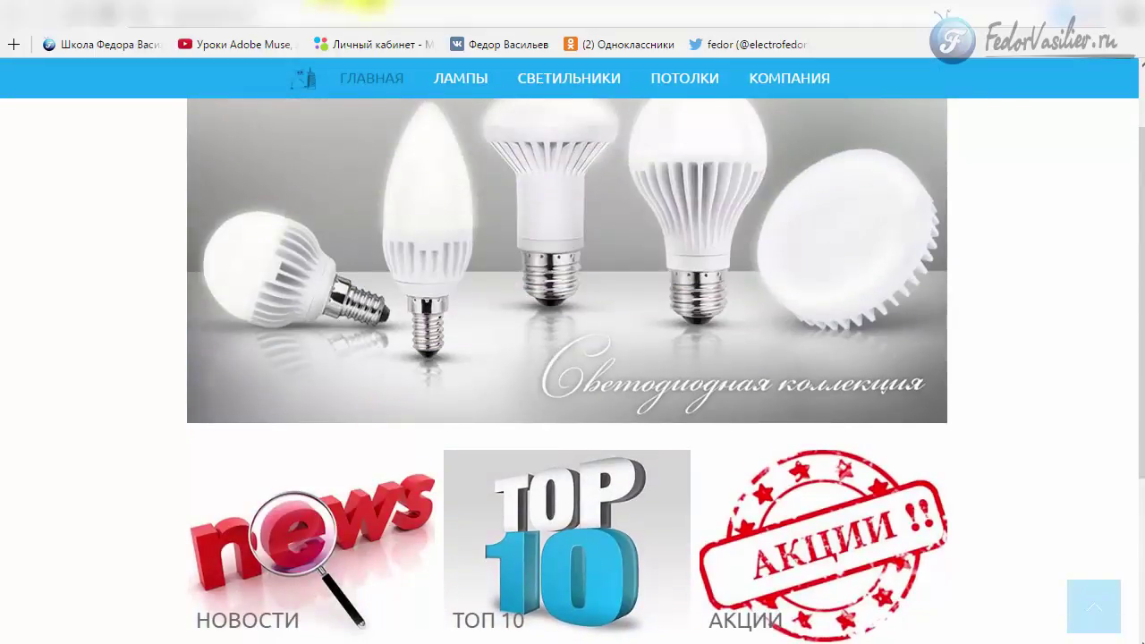
Switch to the Joomla site module list and remove the HTML-код type filter, keeping the Опубликовано filter.
click(371, 8)
click(645, 109)
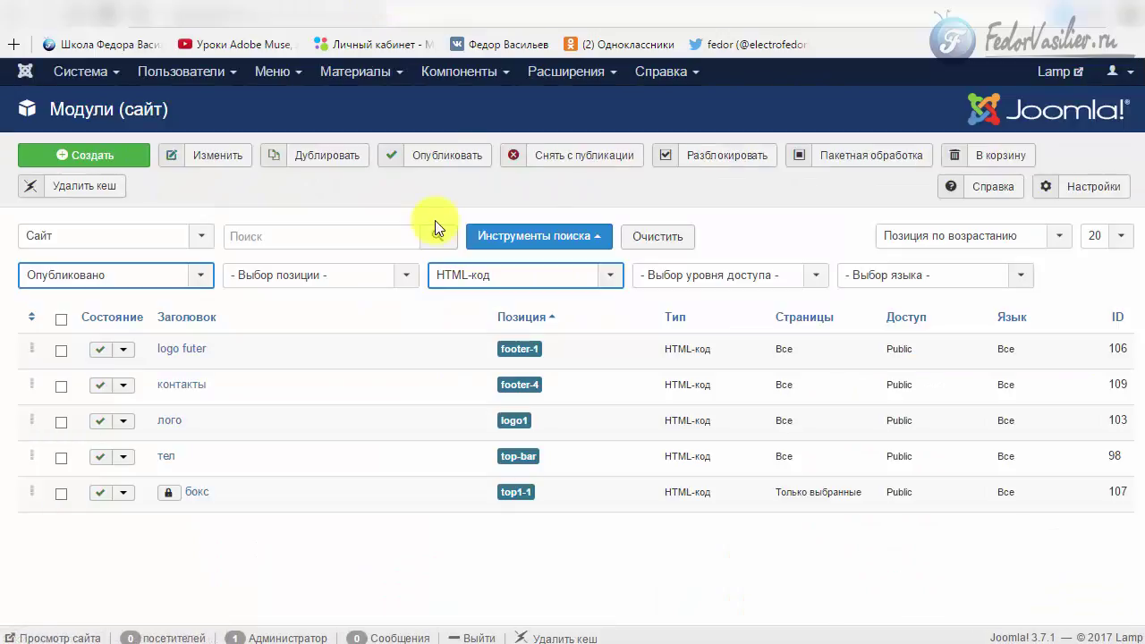
click(469, 78)
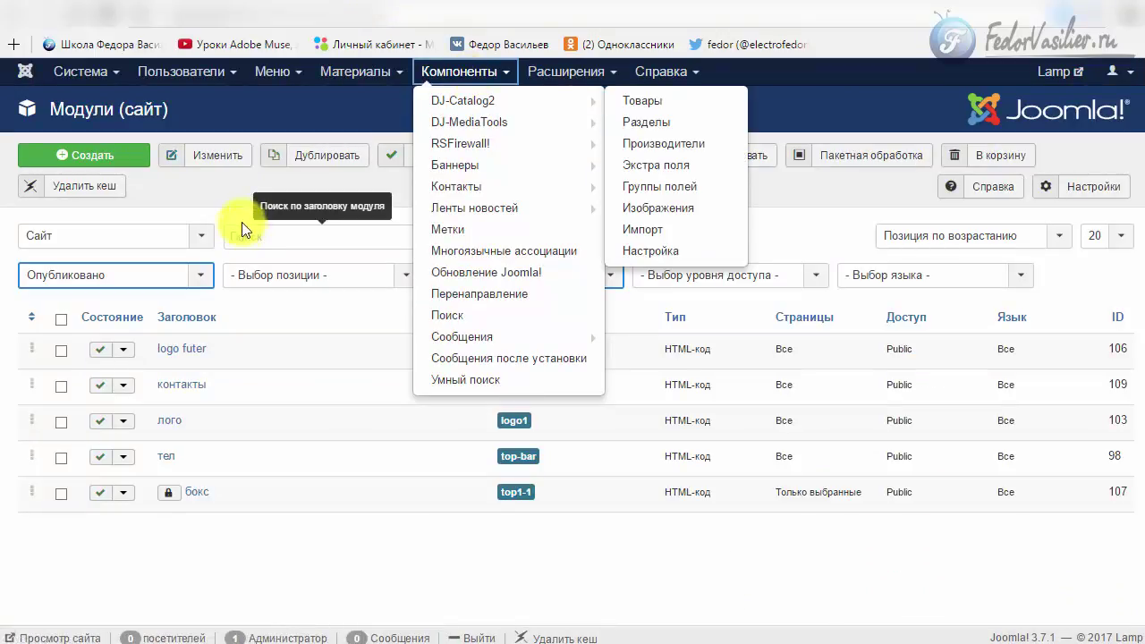
click(225, 195)
click(550, 280)
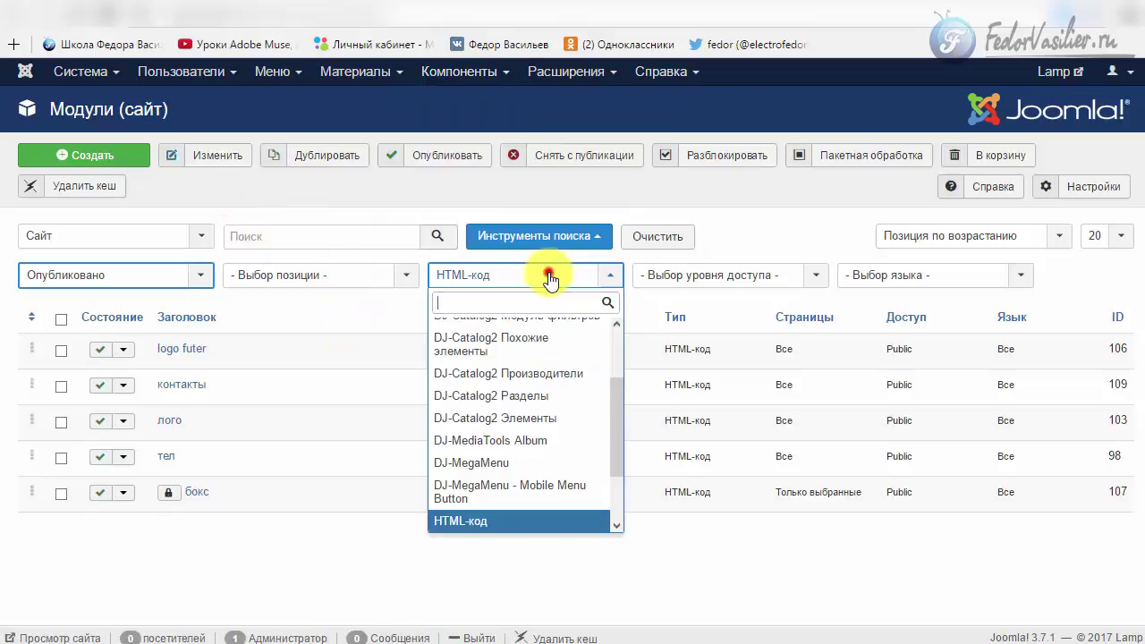
scroll(519, 402, up, 5)
click(466, 334)
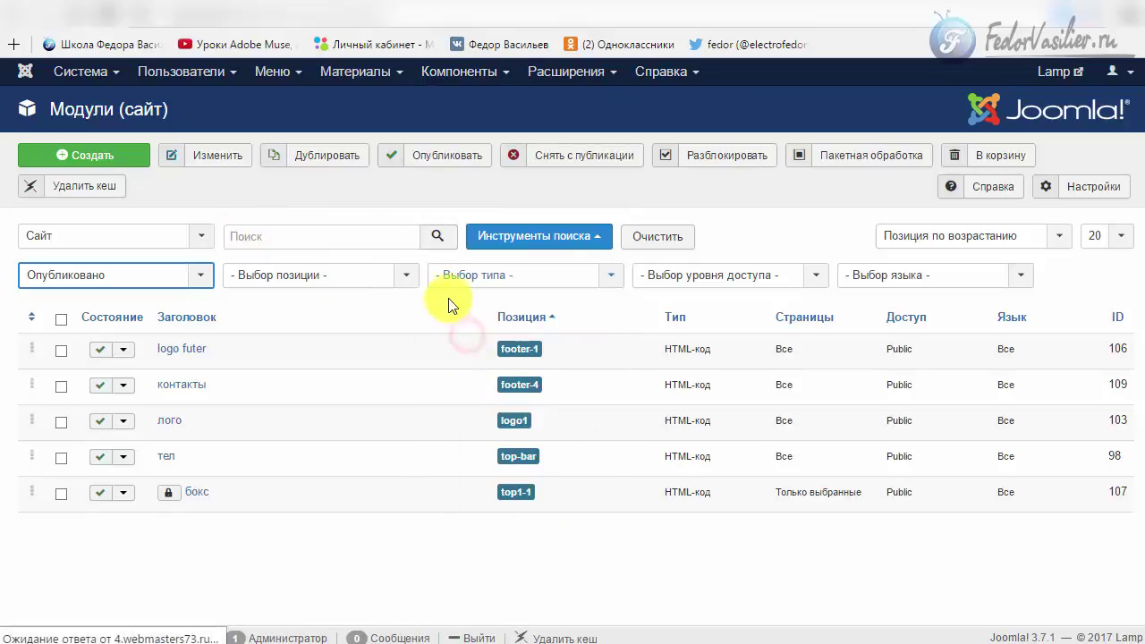
Open the социал module from the module list and look through its JM Social Icons settings.
scroll(319, 306, down, 3)
scroll(335, 325, down, 2)
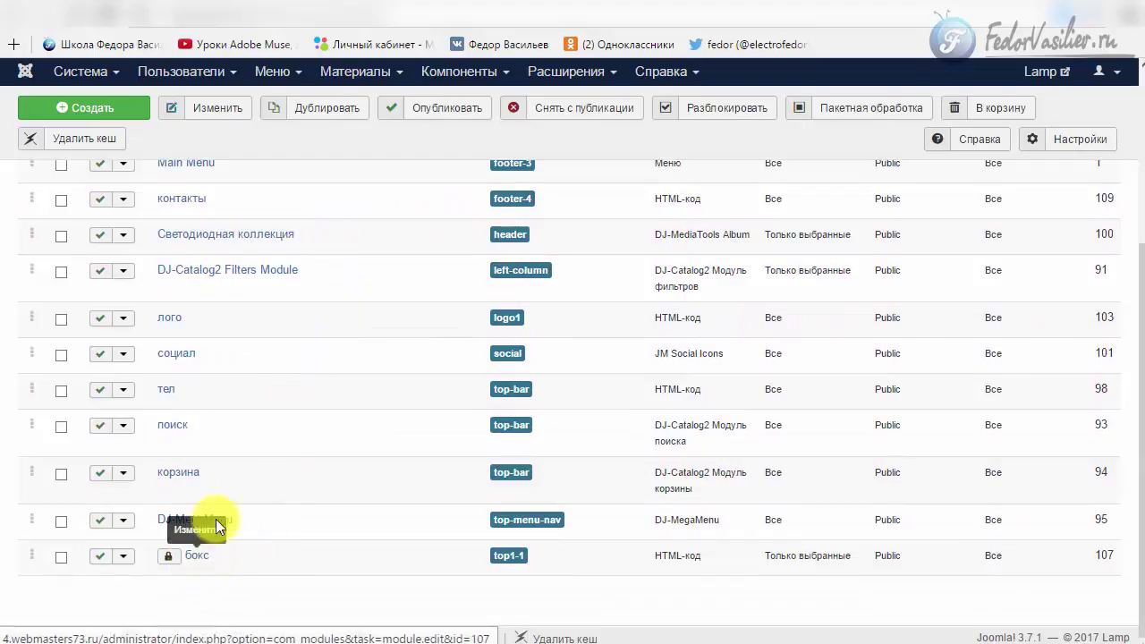
click(198, 359)
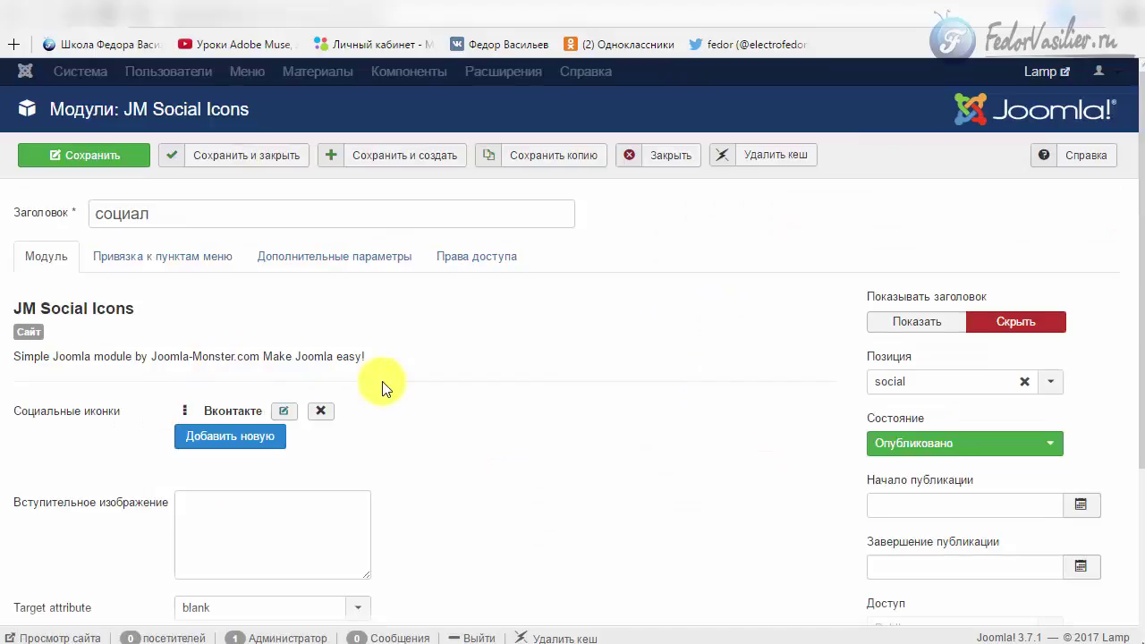
scroll(384, 310, down, 2)
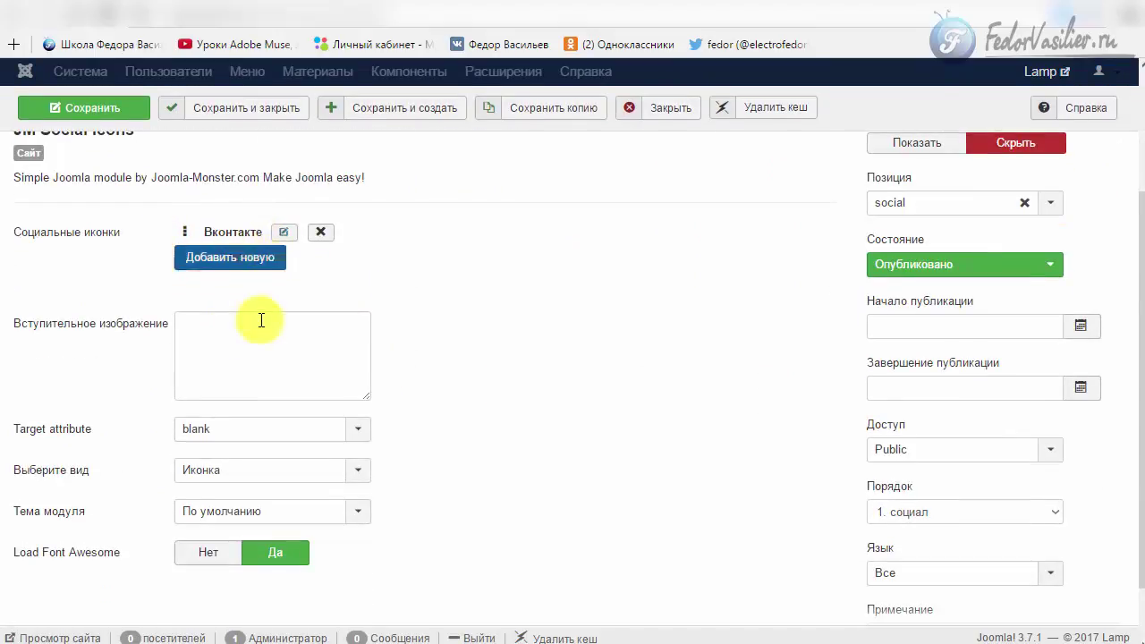
scroll(357, 366, down, 1)
scroll(368, 360, up, 3)
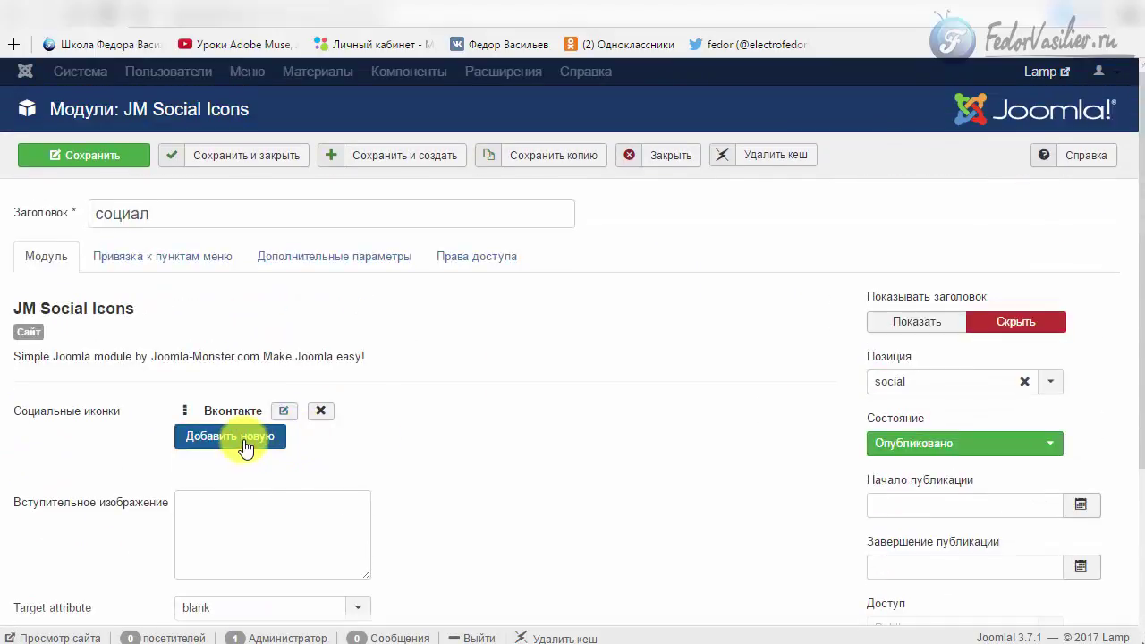
Open the Вконтакте social icon's settings, highlight its Название and URL ссылки values, and save the element.
click(215, 441)
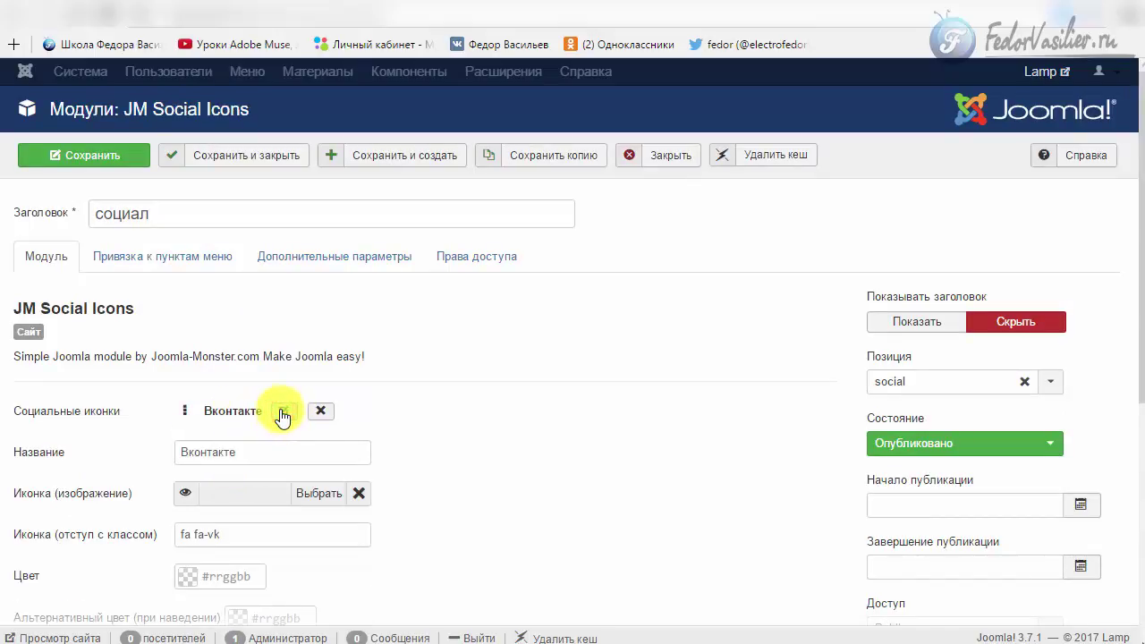
double_click(255, 445)
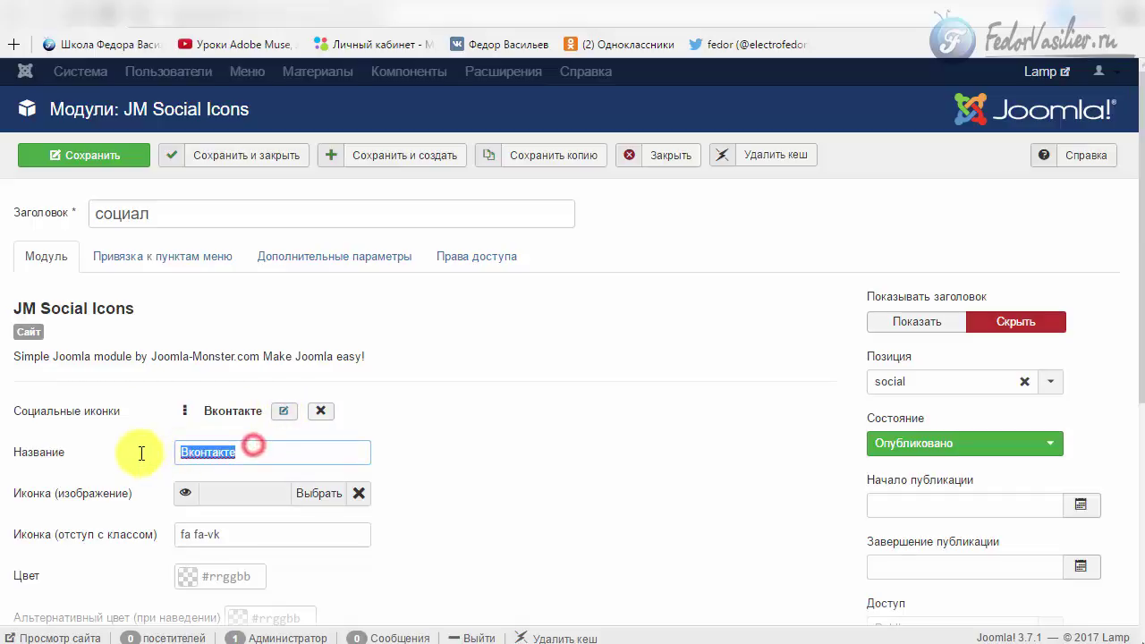
scroll(489, 340, down, 2)
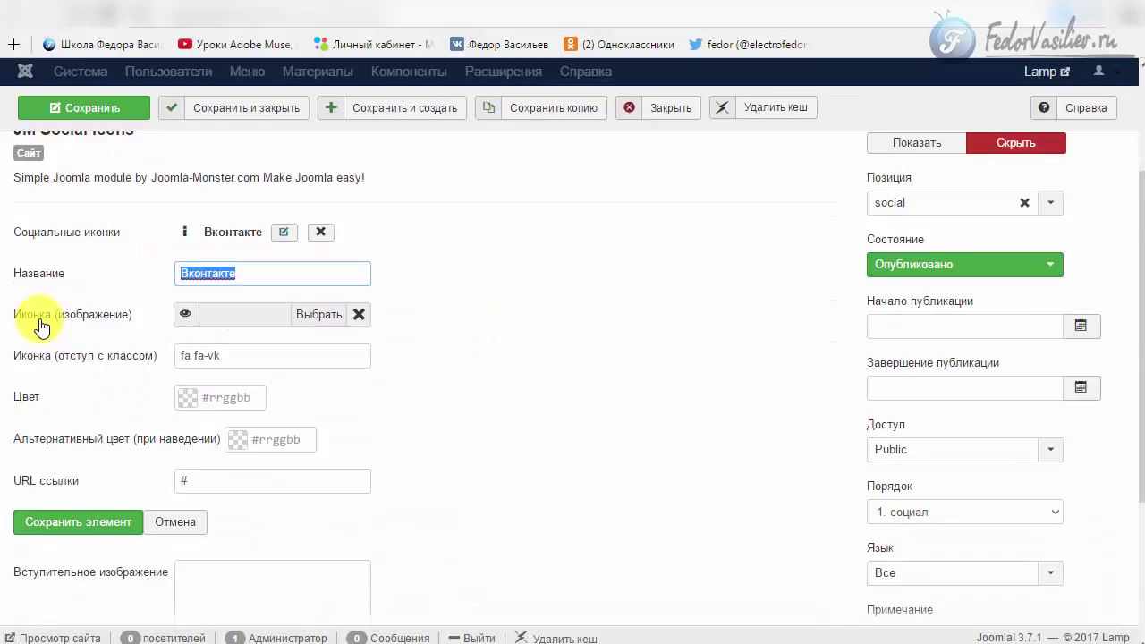
double_click(190, 480)
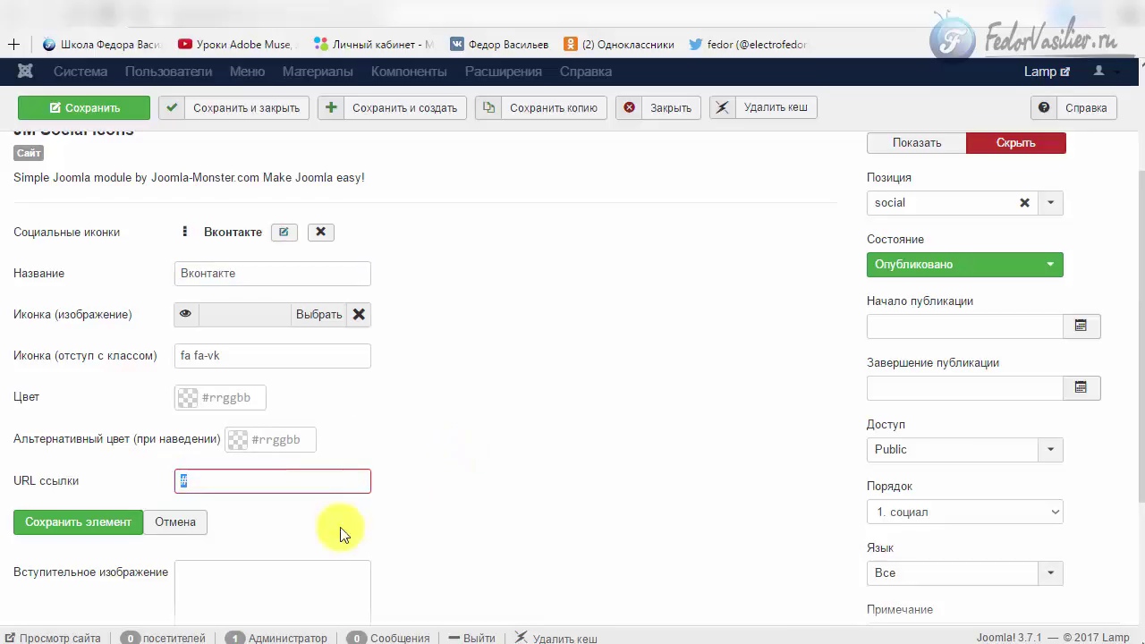
click(113, 520)
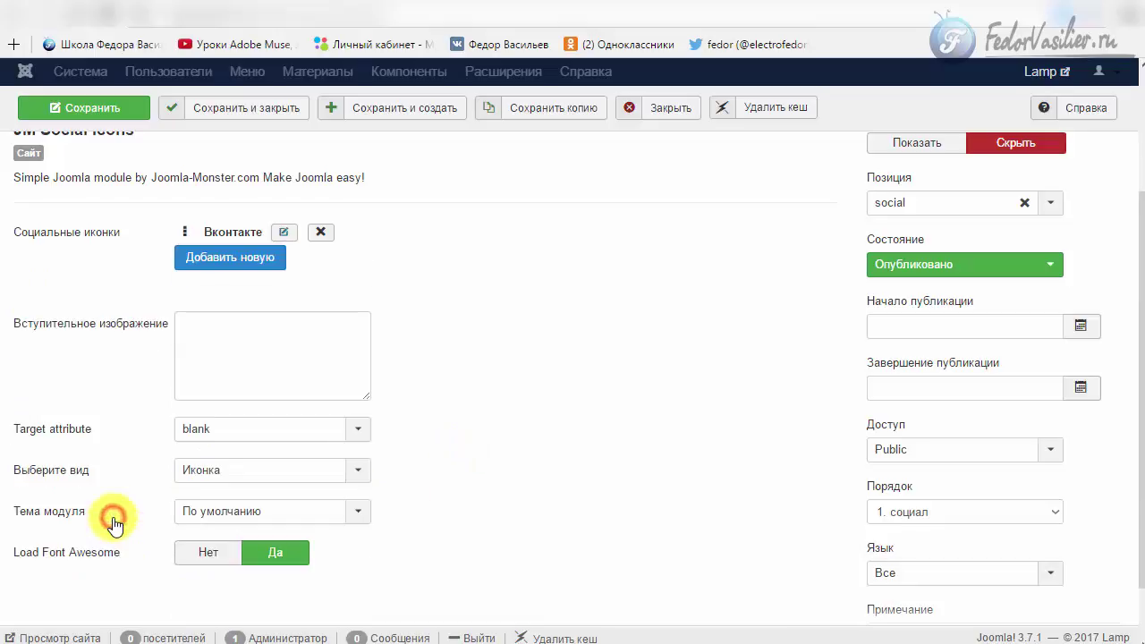
Start a new social icon entry, browse the image dialog for its Иконка (изображение) setting, and close the dialog without choosing an image.
click(226, 258)
click(227, 272)
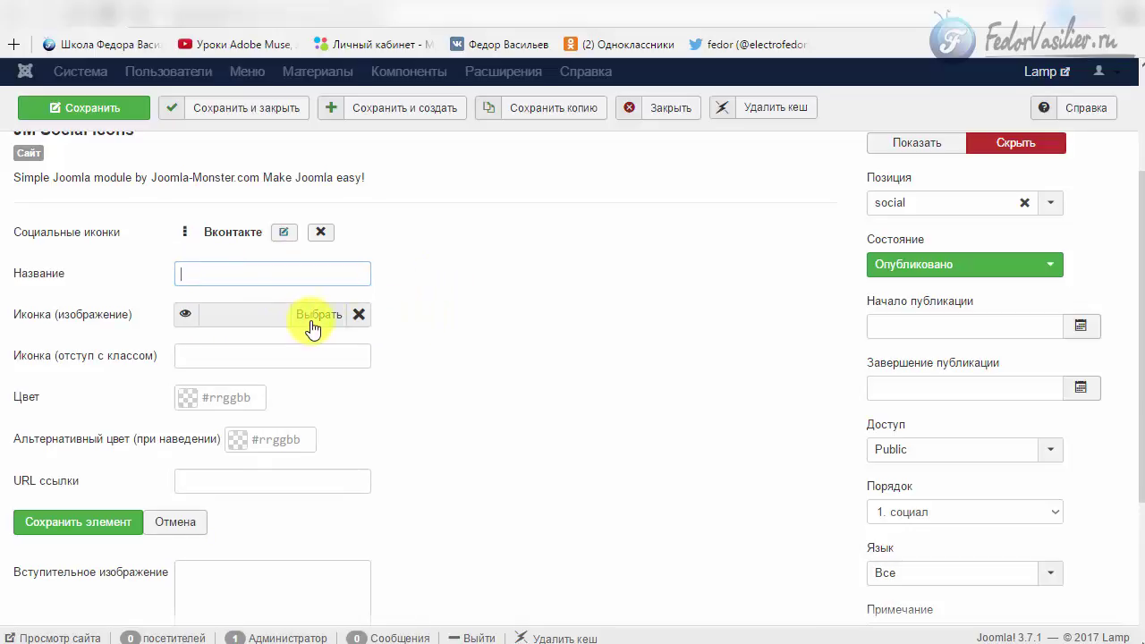
click(271, 313)
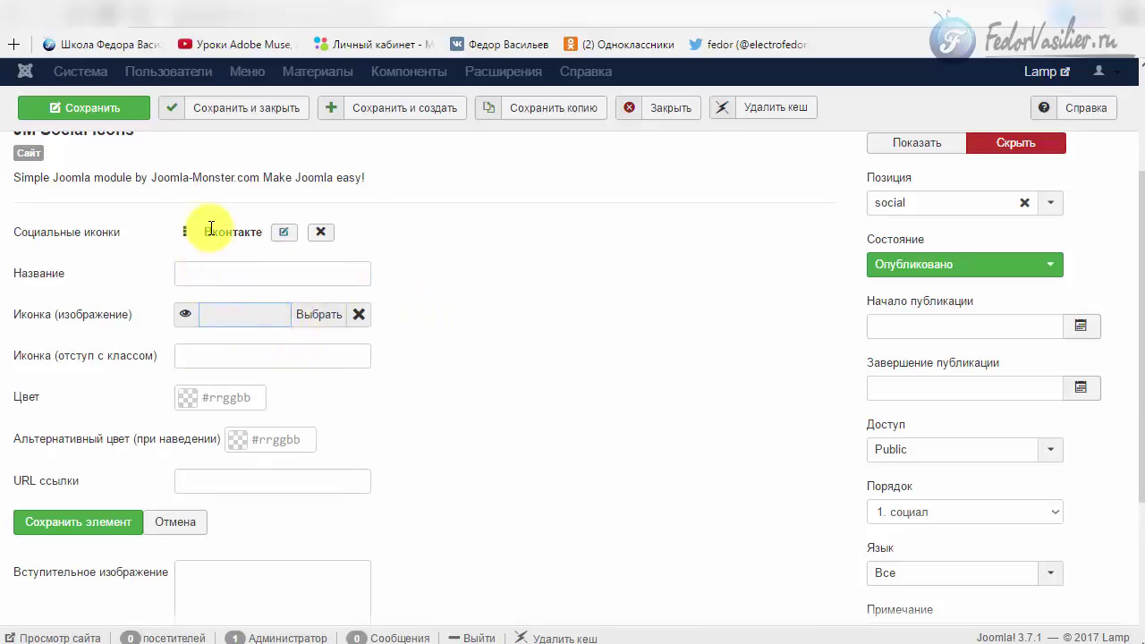
click(225, 315)
click(343, 318)
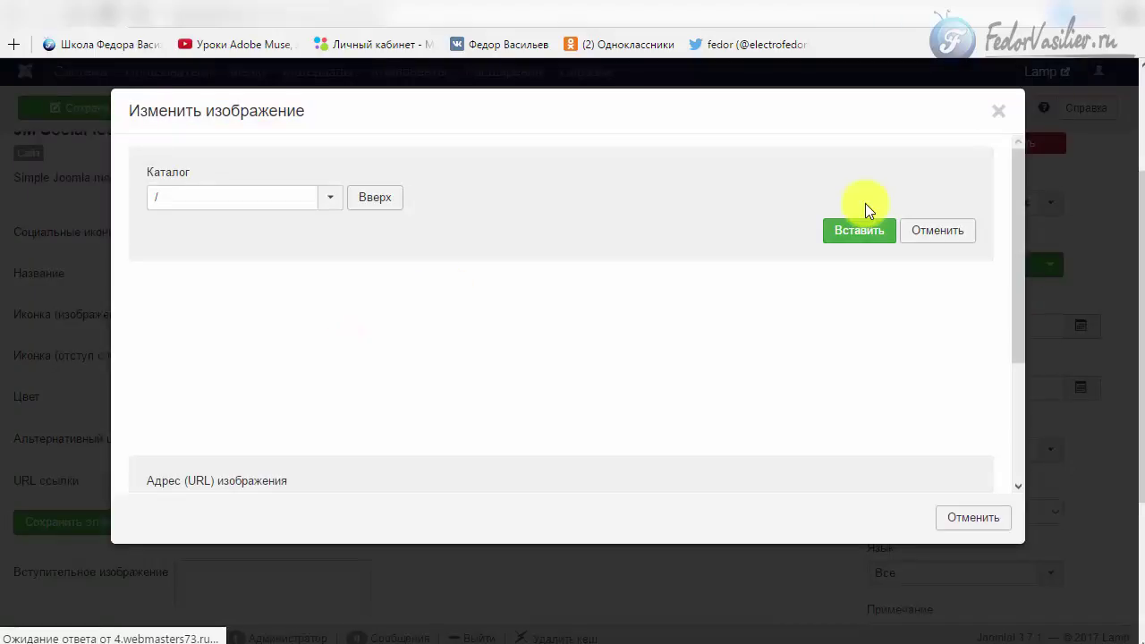
scroll(485, 274, down, 3)
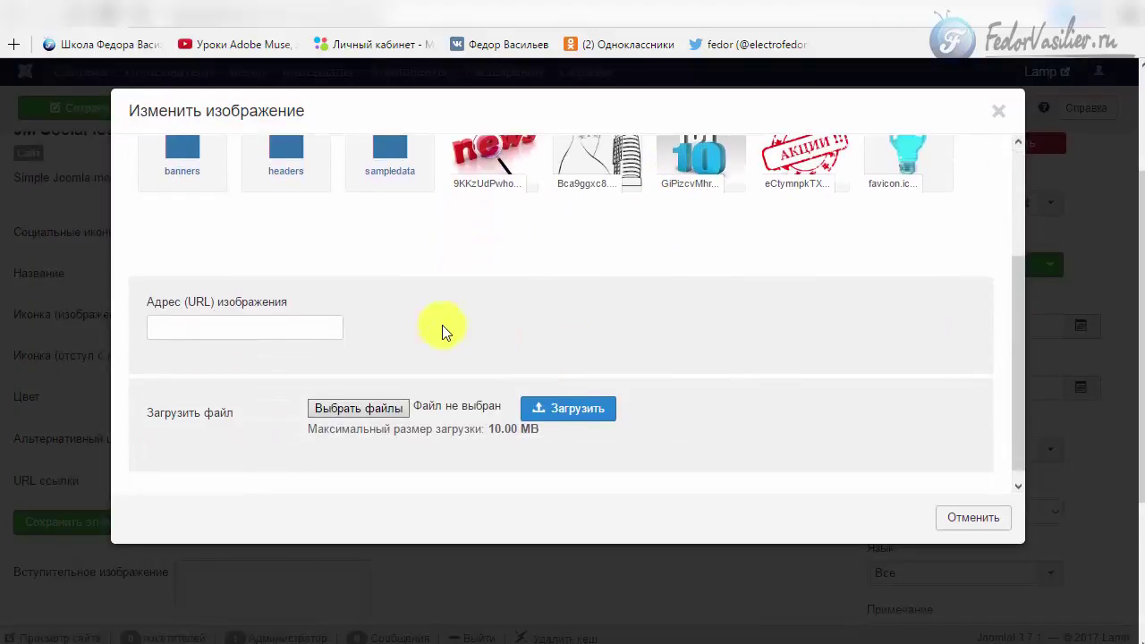
scroll(447, 327, up, 3)
click(996, 115)
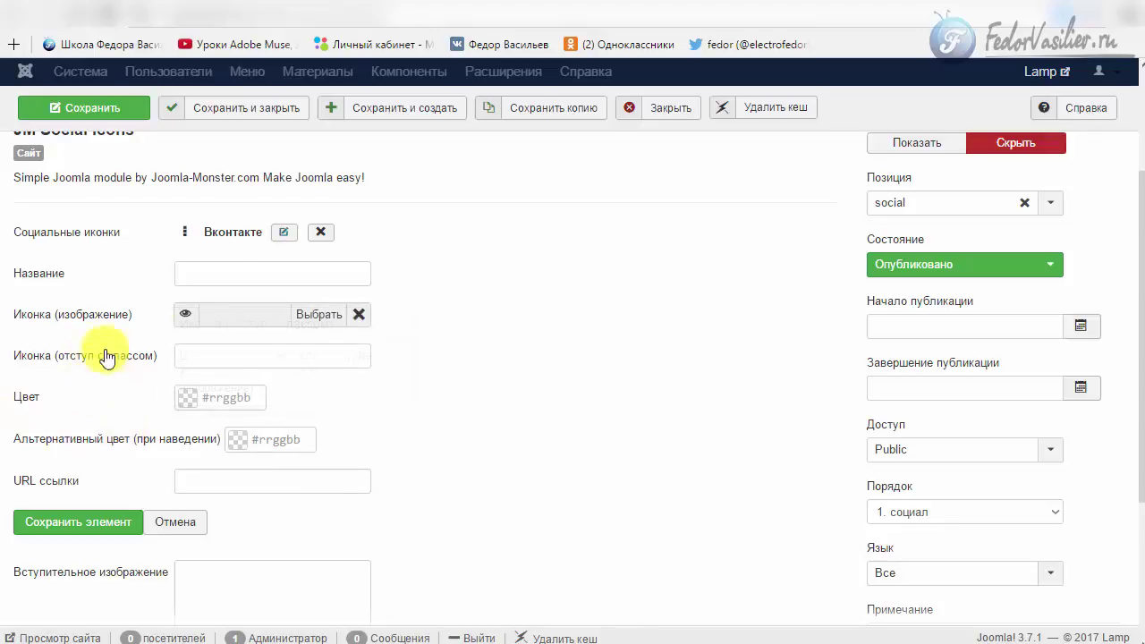
Open the Вконтакте icon's settings again, and switch to the storefront to examine the VK icon in the footer.
click(280, 232)
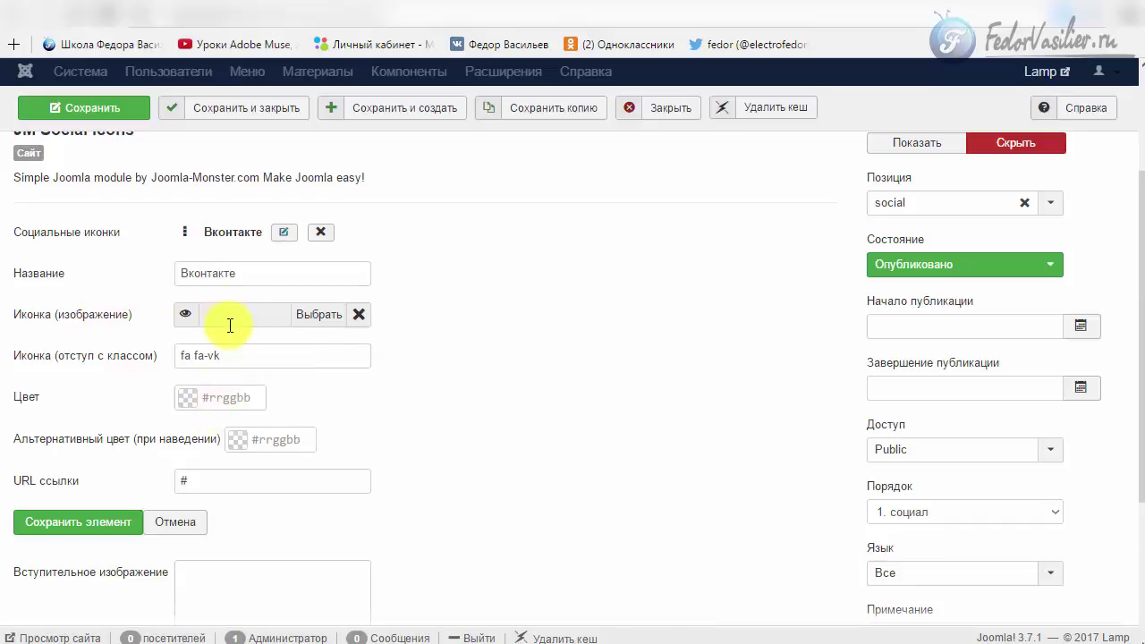
click(420, 11)
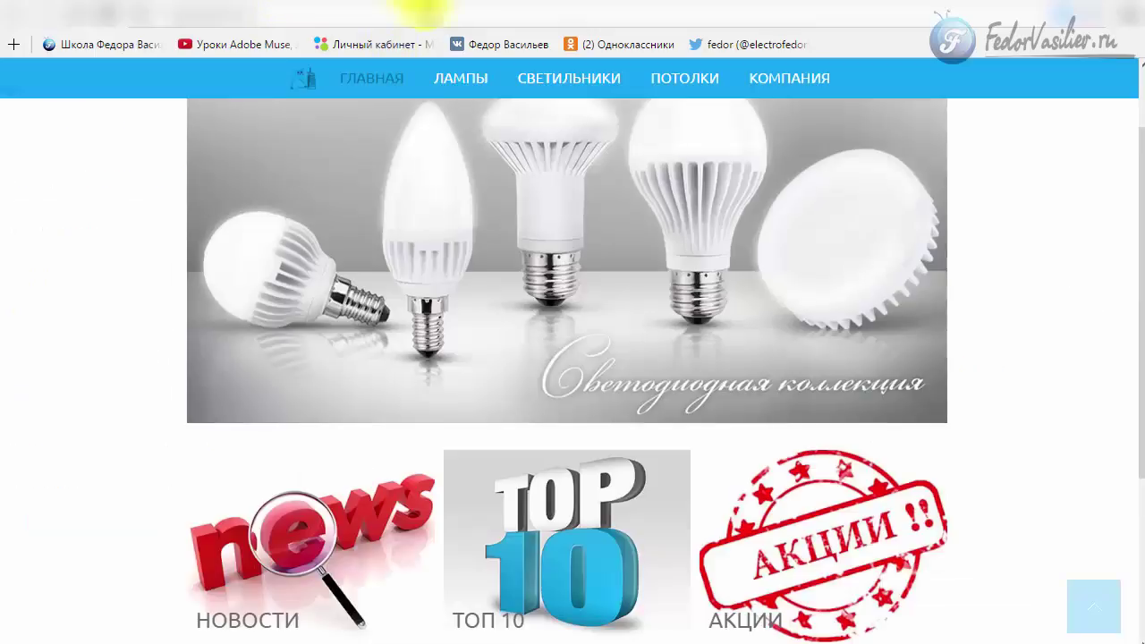
scroll(731, 424, down, 3)
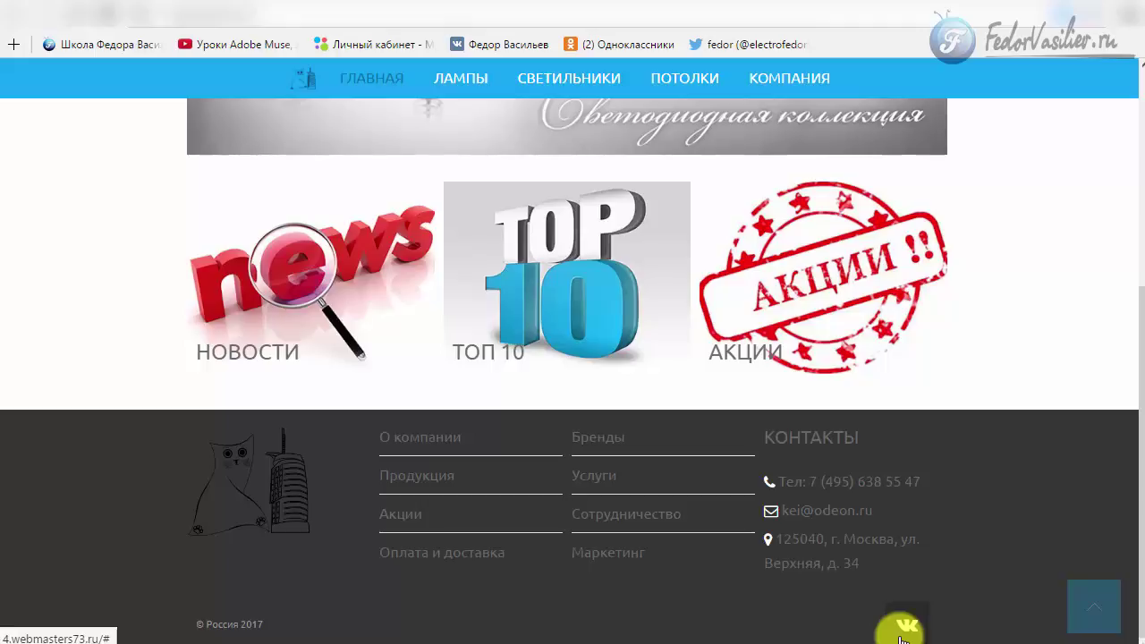
Highlight the Вконтакте icon's class value in the module settings, and look through the icon list on the Font Awesome site.
click(376, 11)
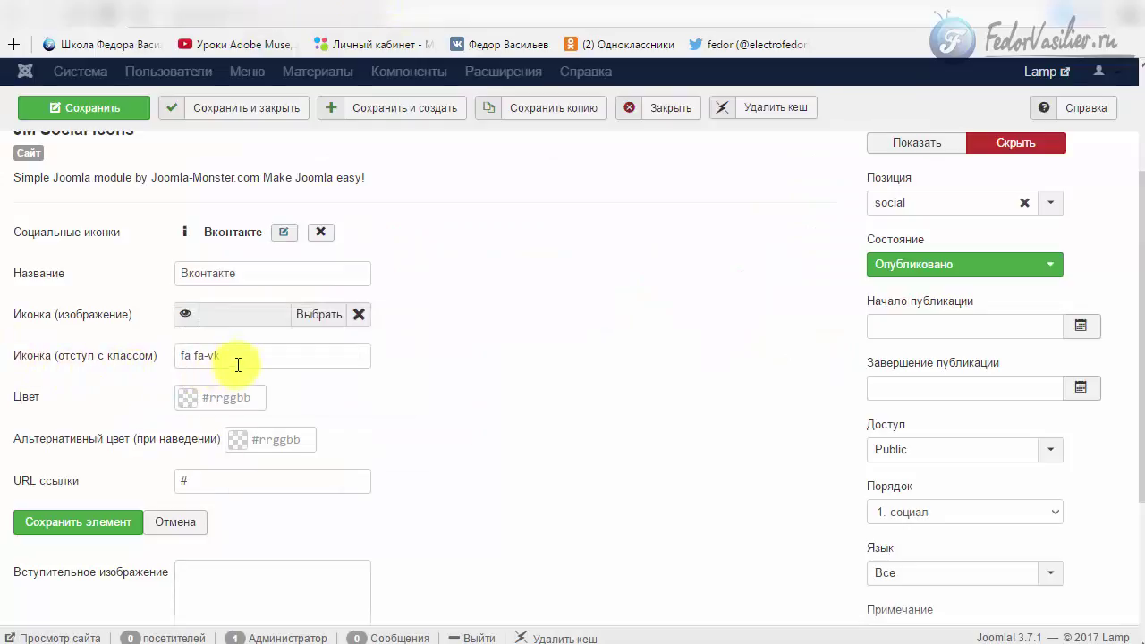
drag(238, 364, 159, 360)
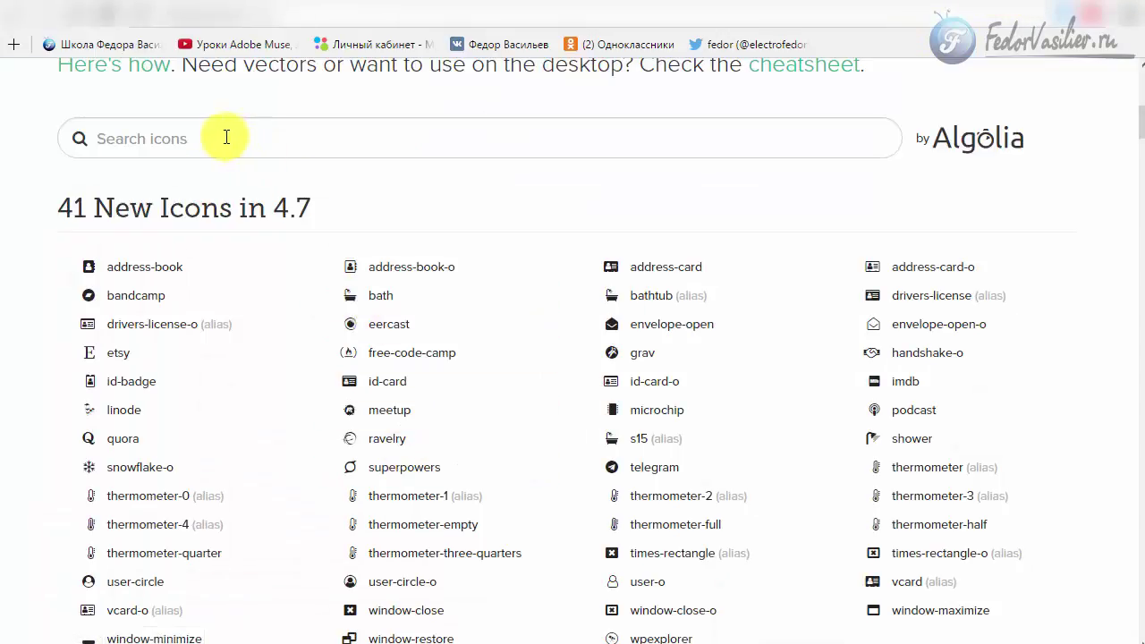
click(210, 143)
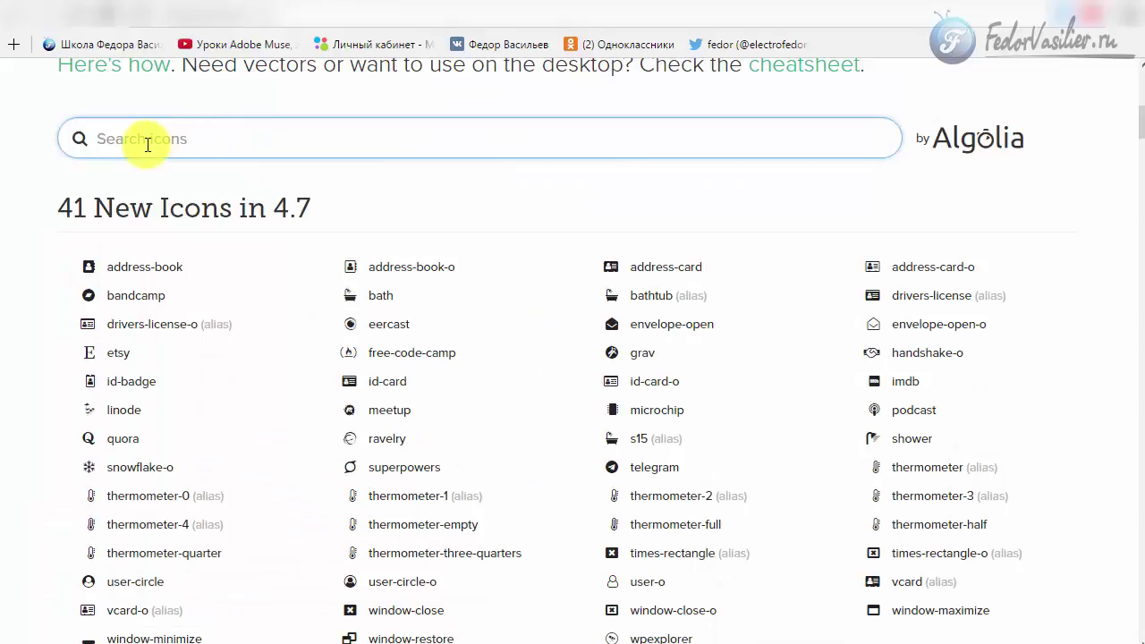
scroll(230, 294, down, 5)
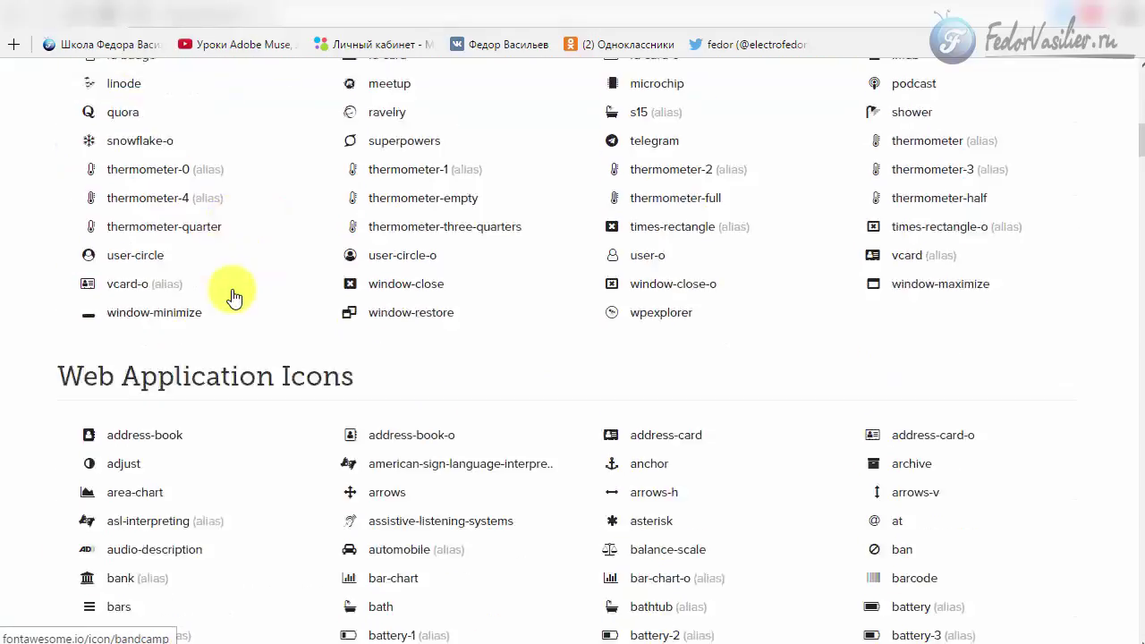
scroll(230, 294, up, 6)
Search the Font Awesome icons for "goog" and open the google-plus-official icon's page down to its code snippet.
click(219, 225)
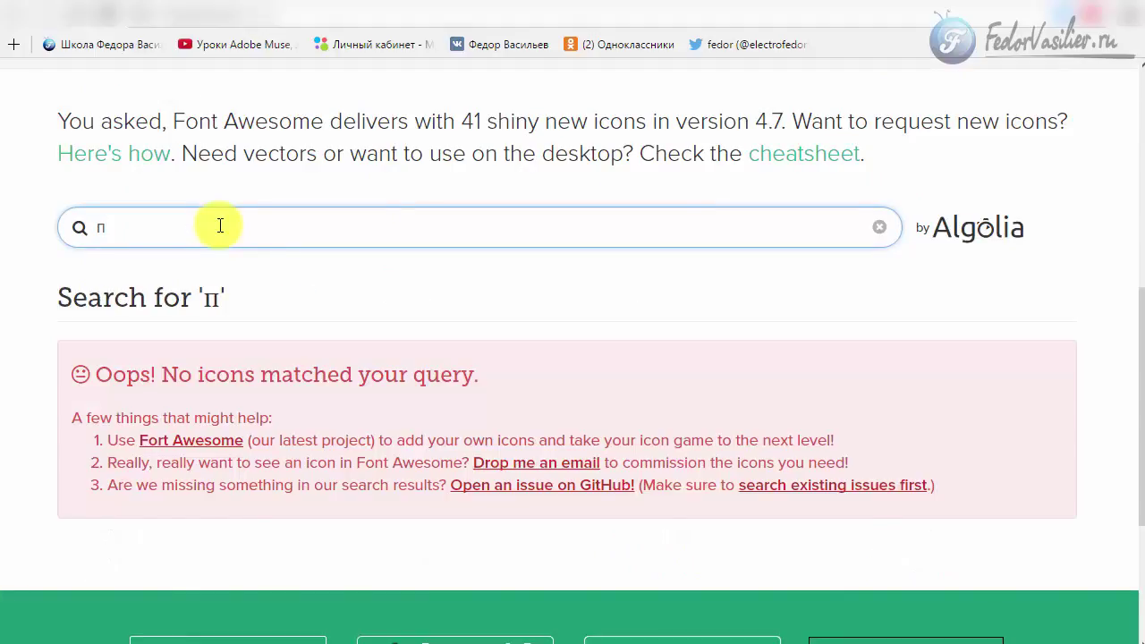
key(BackSpace)
text(goog)
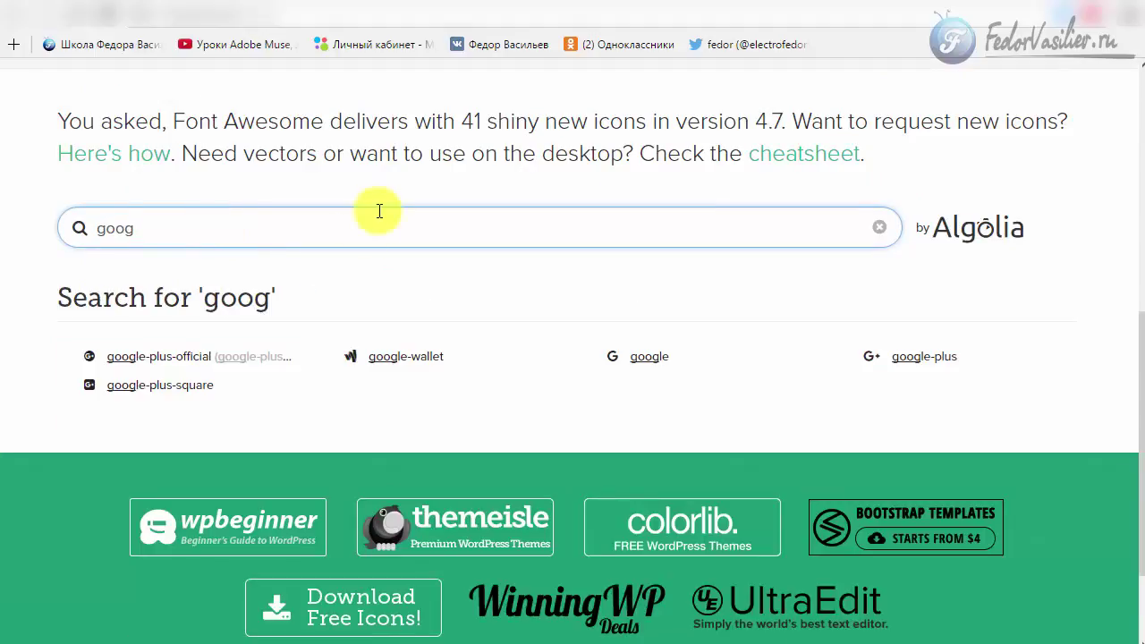
click(119, 358)
scroll(118, 356, down, 3)
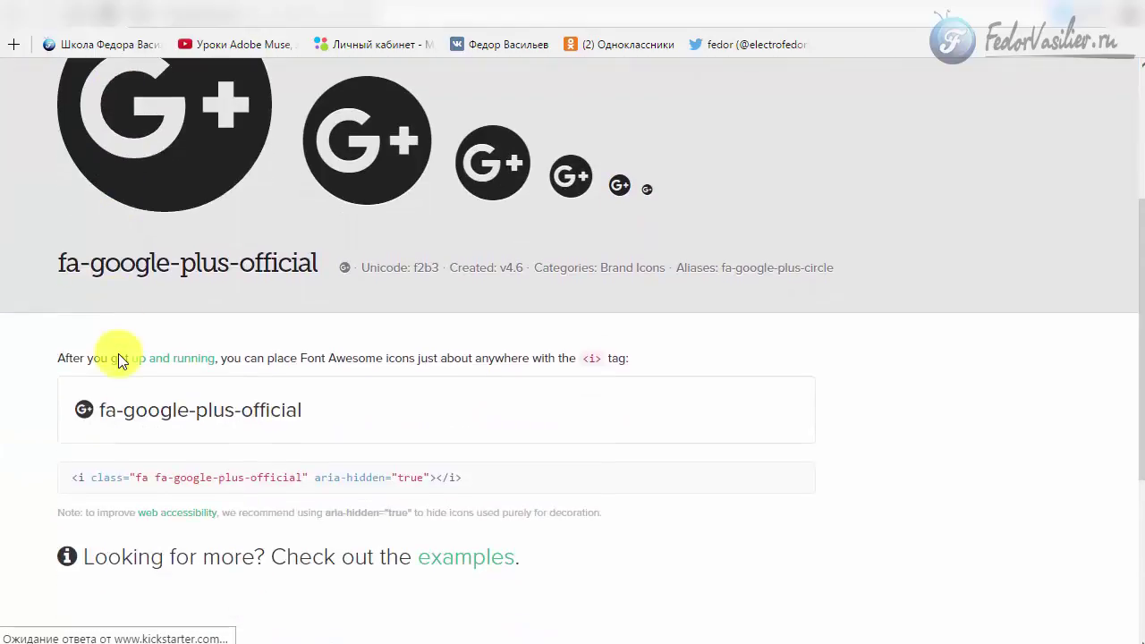
scroll(118, 357, down, 2)
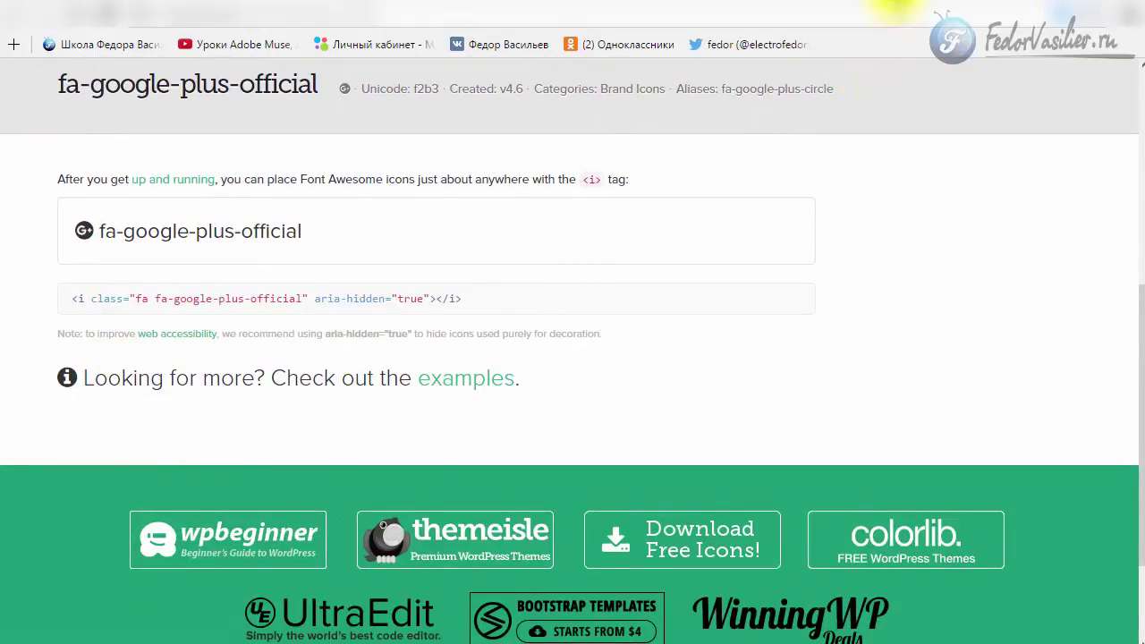
Select the Вконтакте icon's class value in the module settings, and highlight the fa-google-plus-official name on the Font Awesome page for comparison.
click(358, 11)
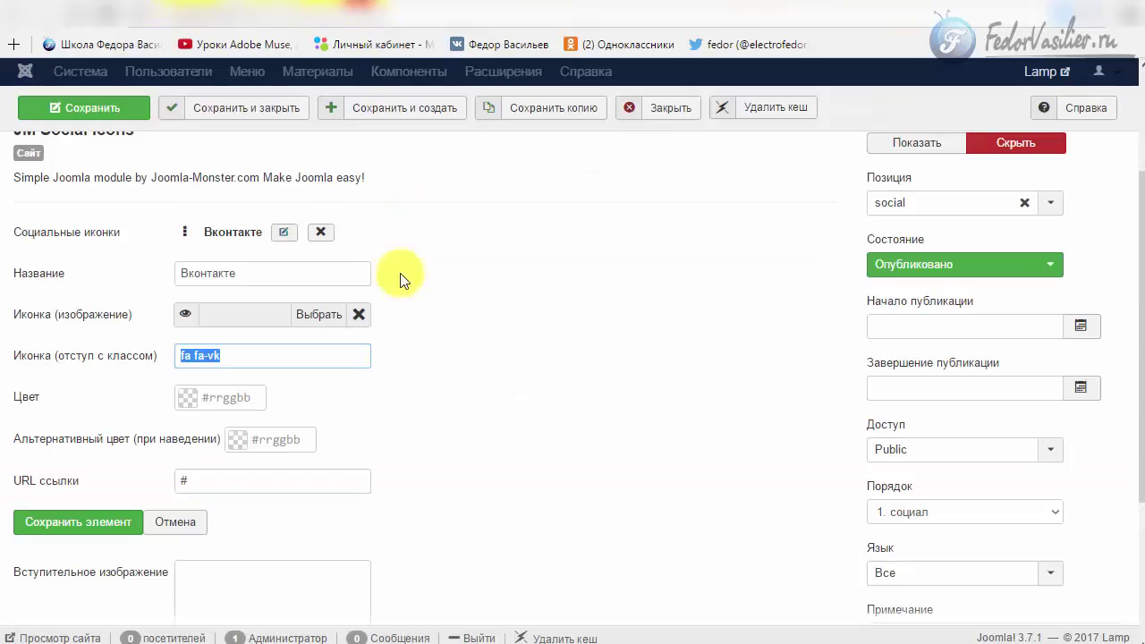
triple_click(225, 355)
key(ctrl+Tab)
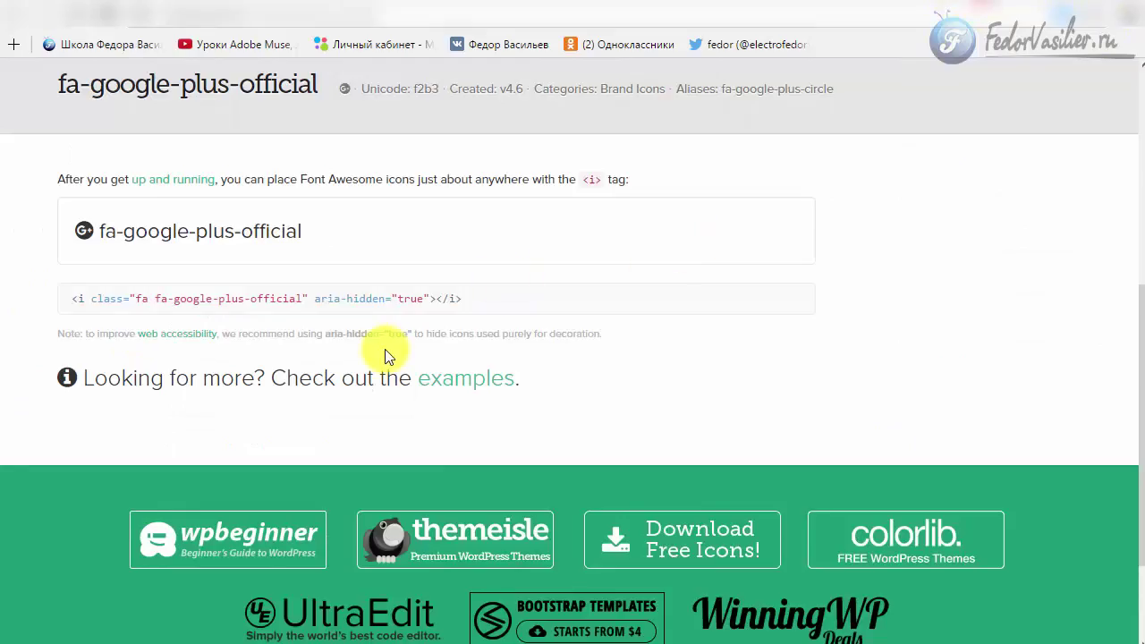
scroll(383, 348, up, 1)
drag(320, 329, 86, 319)
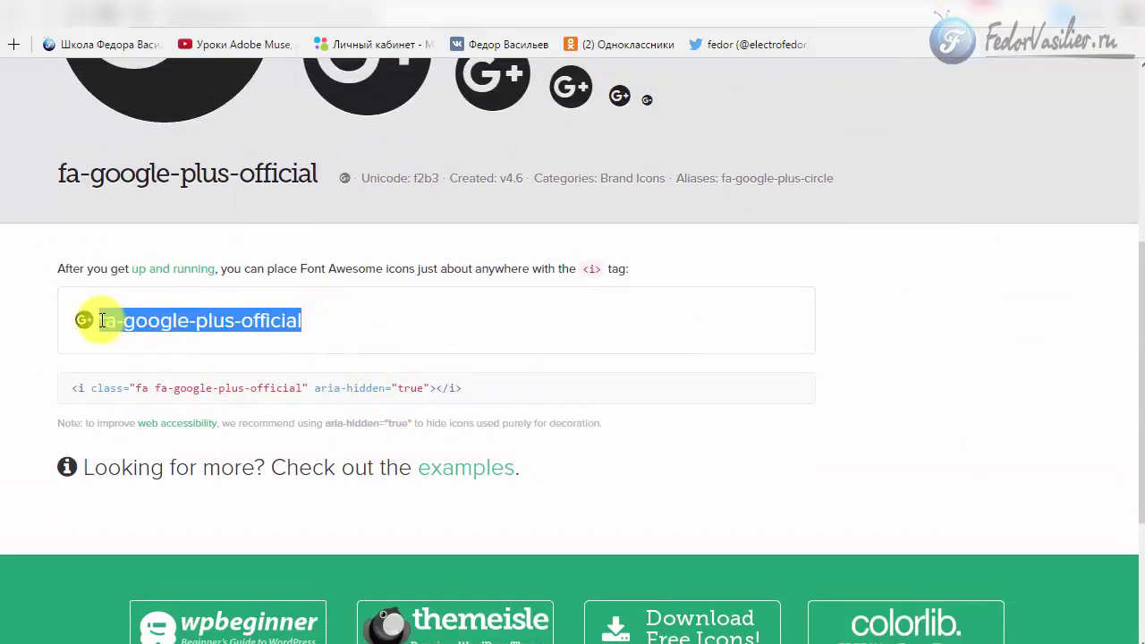
Highlight the full <i> tag snippet of the Google Plus icon, and the parts surrounding its class value.
drag(524, 384, 71, 389)
click(220, 384)
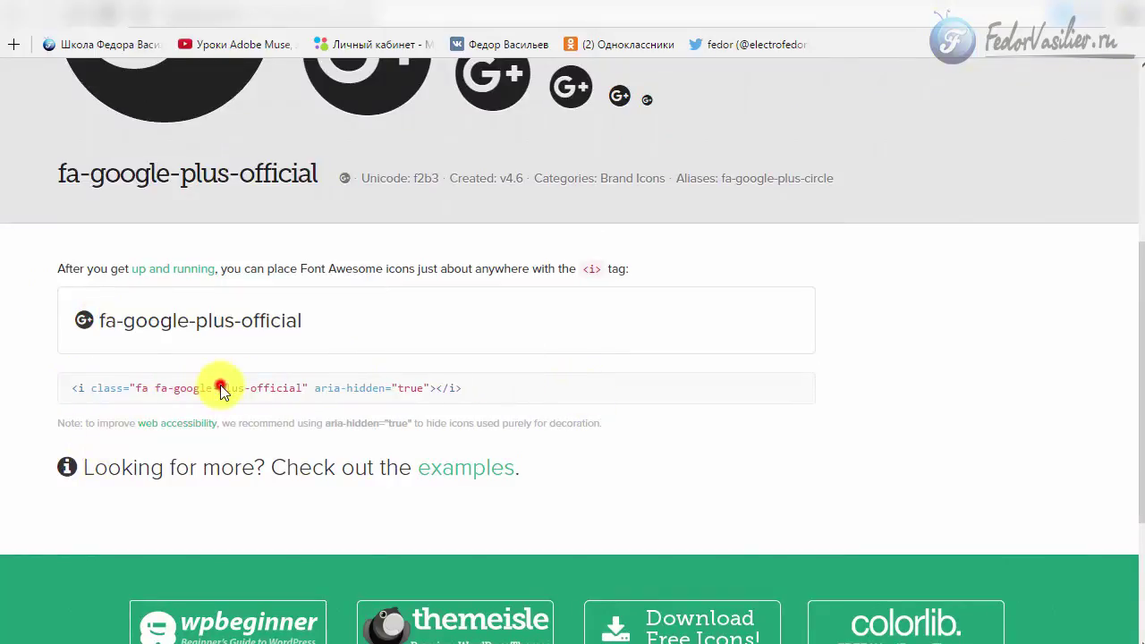
drag(449, 387, 56, 389)
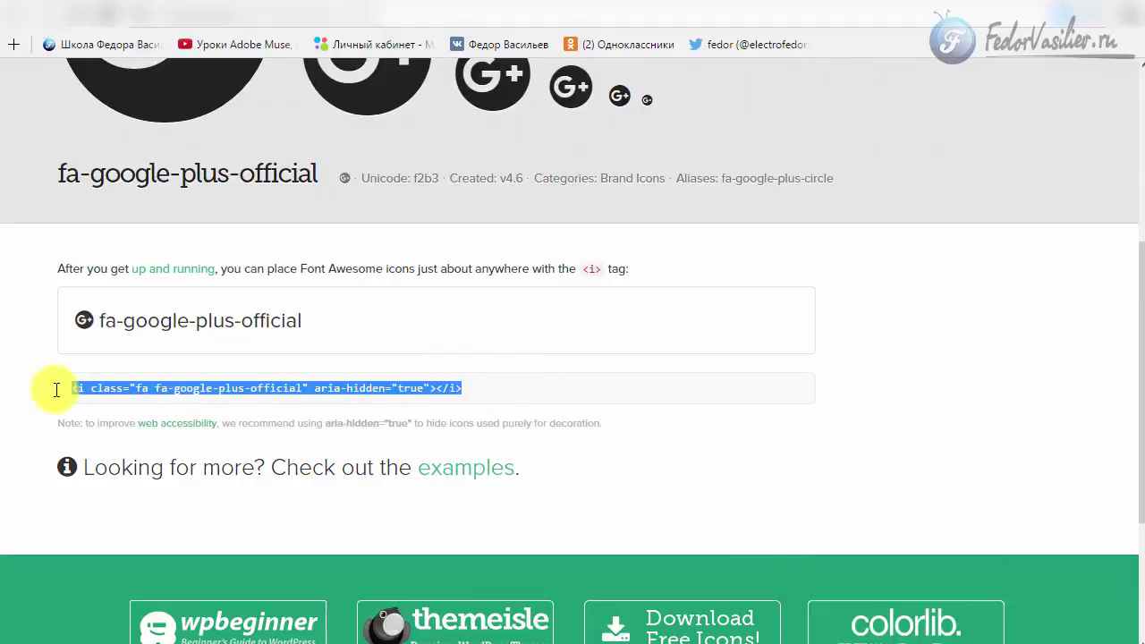
click(174, 389)
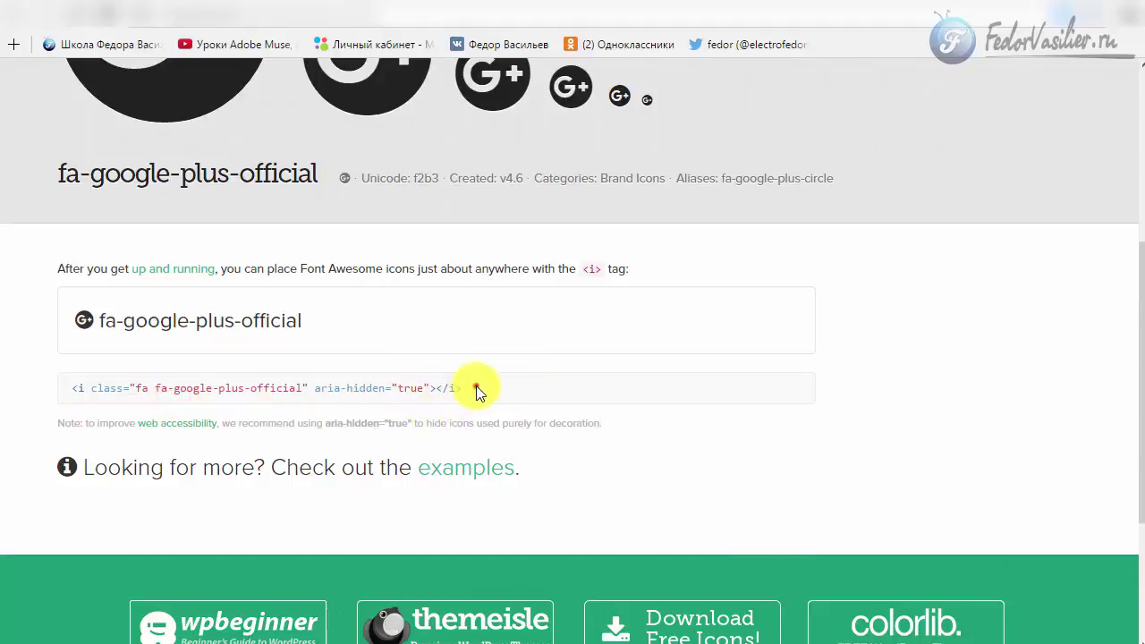
drag(475, 389, 307, 387)
drag(130, 388, 3, 393)
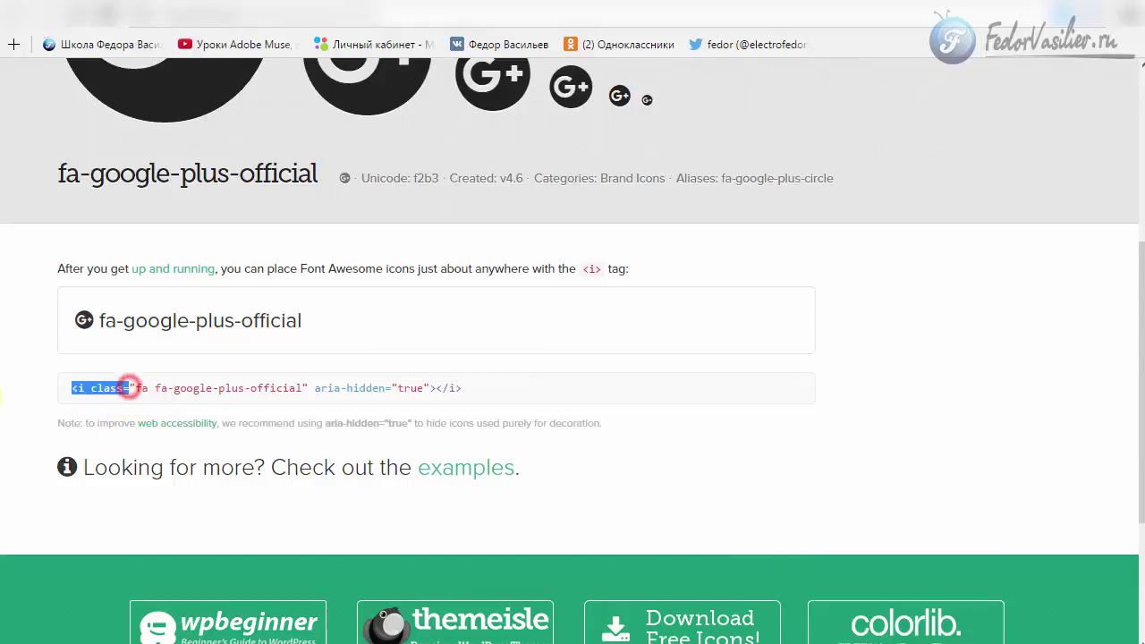
click(105, 387)
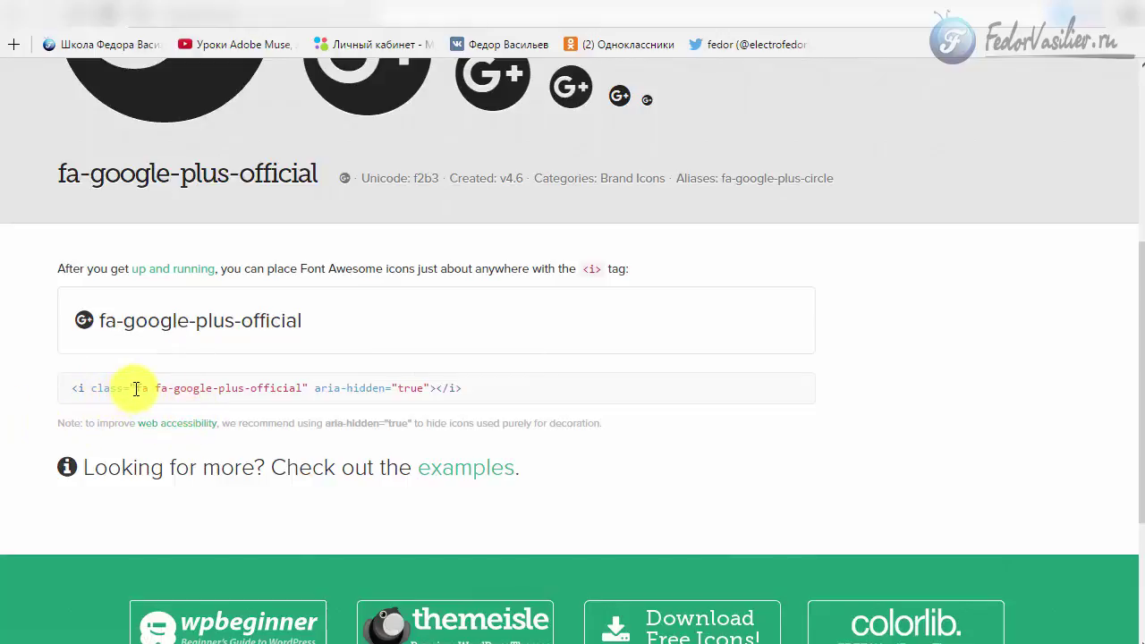
Copy the class "fa fa-google-plus-official" from the snippet, and select the Вконтакте element's icon class field in the module settings.
drag(172, 390, 303, 388)
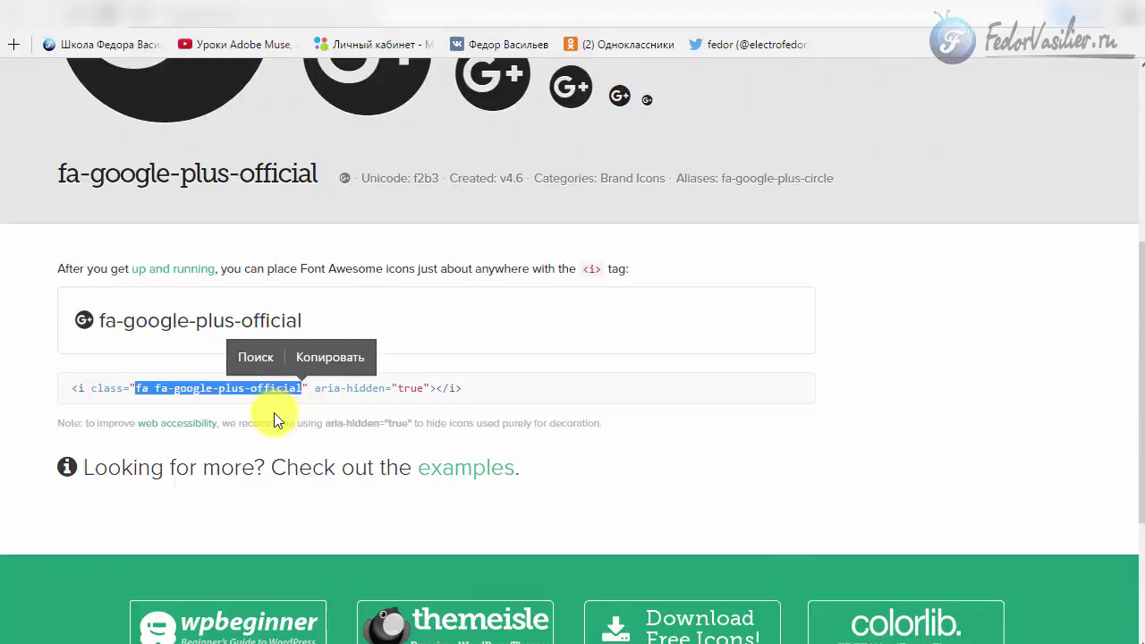
right_click(283, 390)
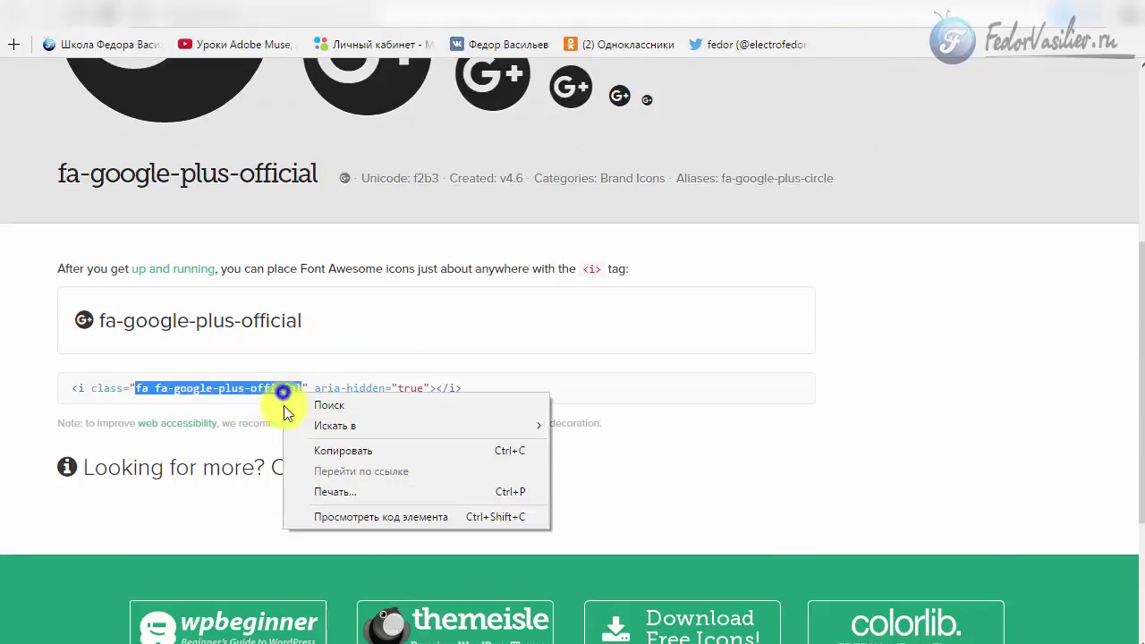
click(322, 447)
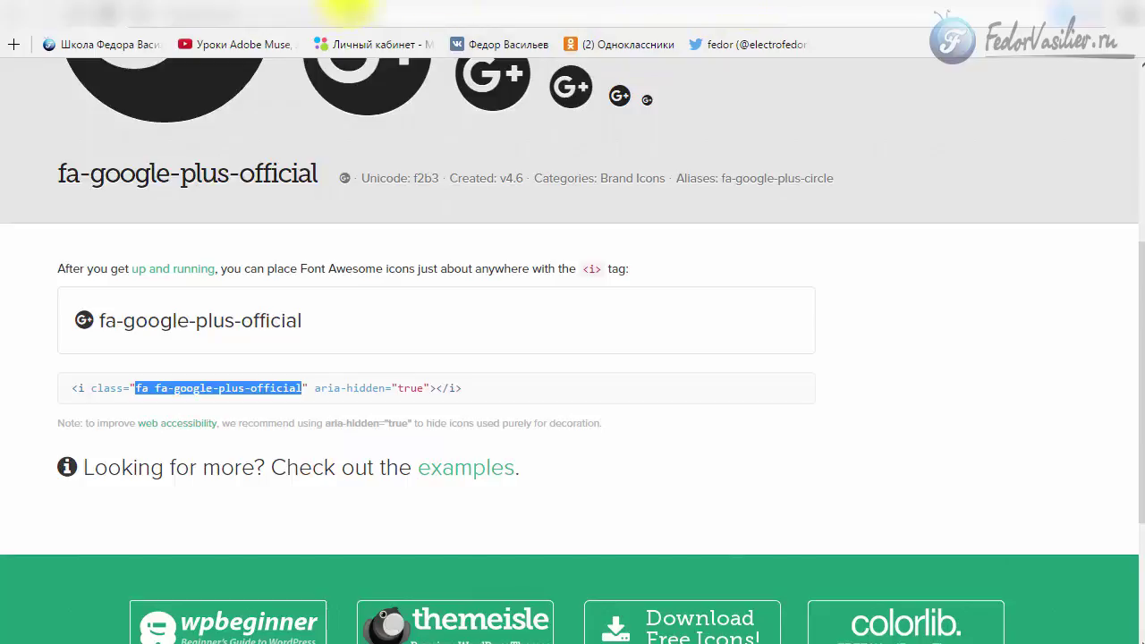
click(349, 11)
triple_click(239, 357)
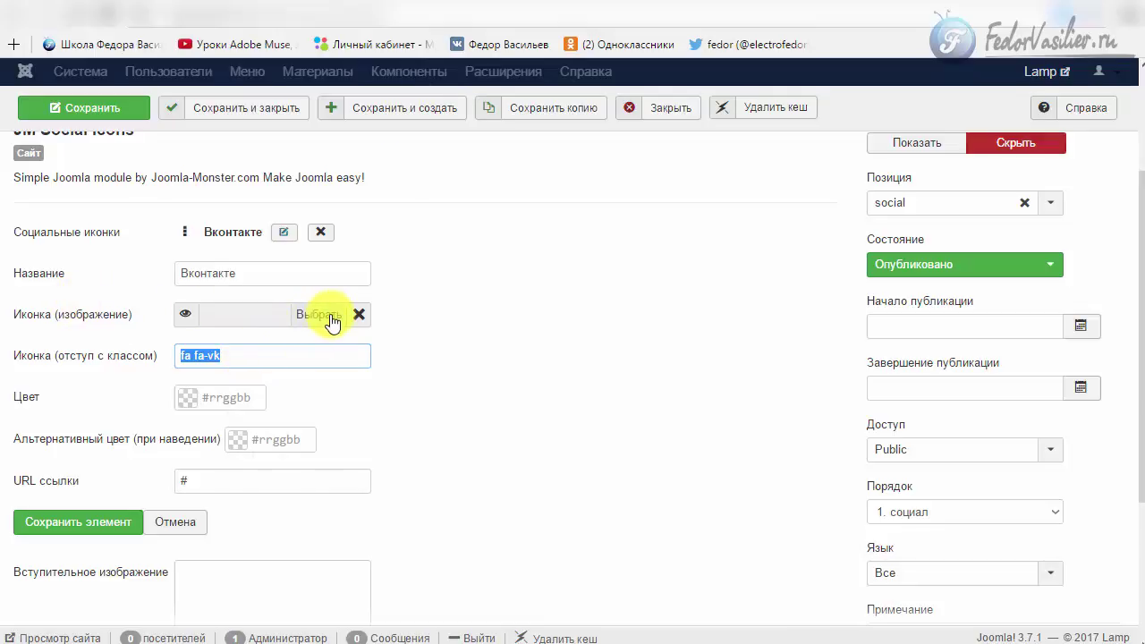
click(227, 357)
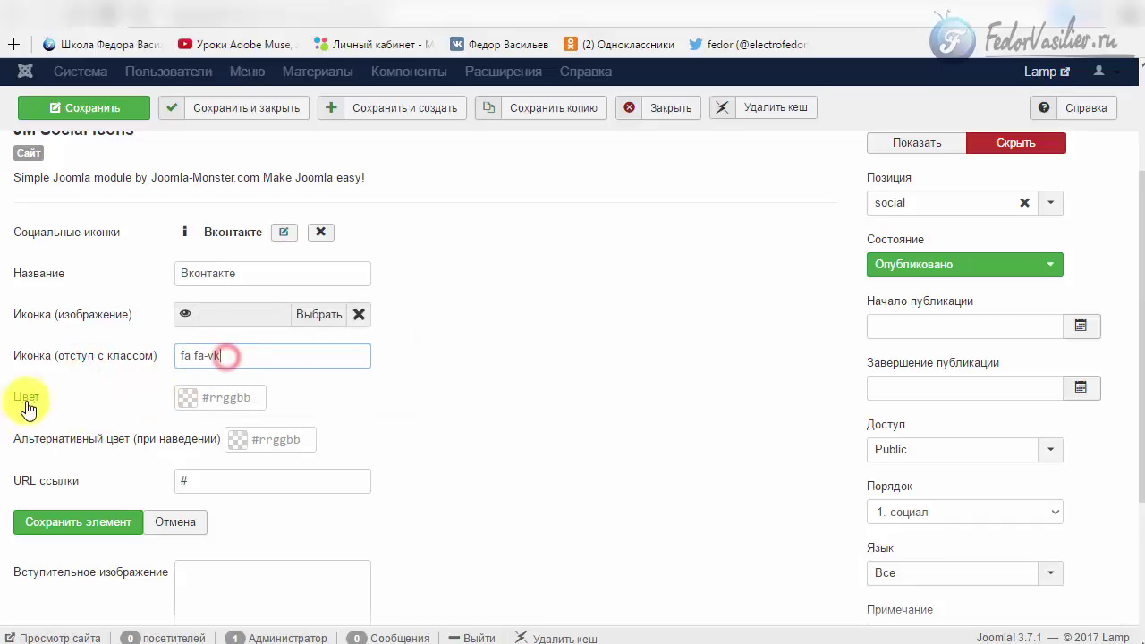
Show the colour pickers for the Вконтакте icon's Цвет and Альтернативный цвет (при наведении) settings without choosing a colour.
click(188, 403)
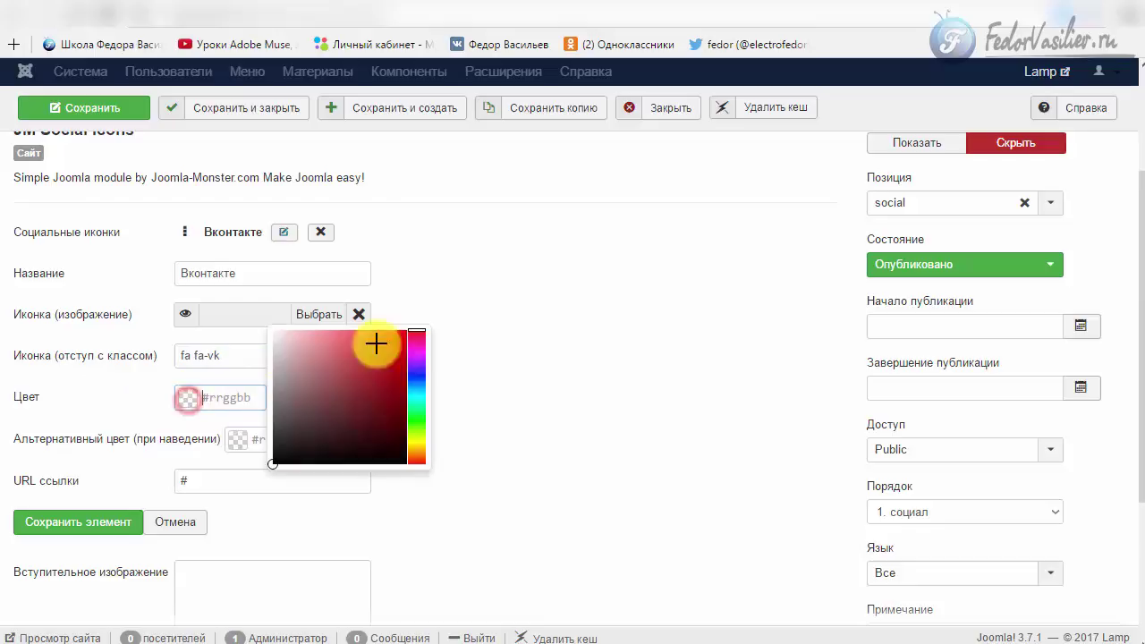
click(623, 352)
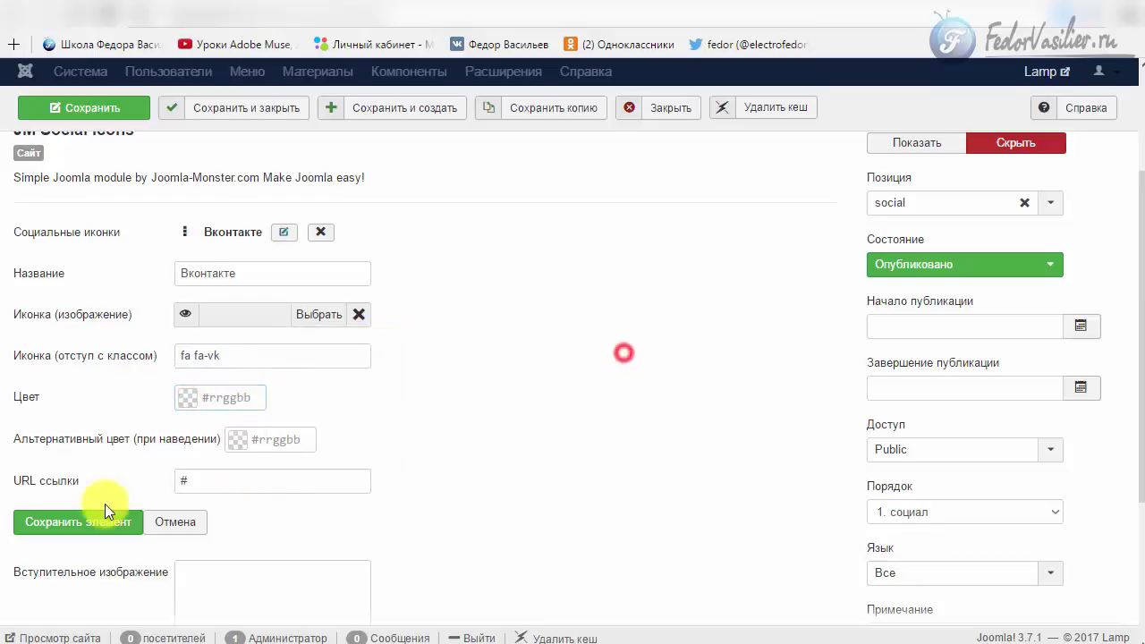
click(233, 440)
click(603, 456)
Review the remaining JM Social Icons settings and save the Вконтакте element.
scroll(603, 456, down, 3)
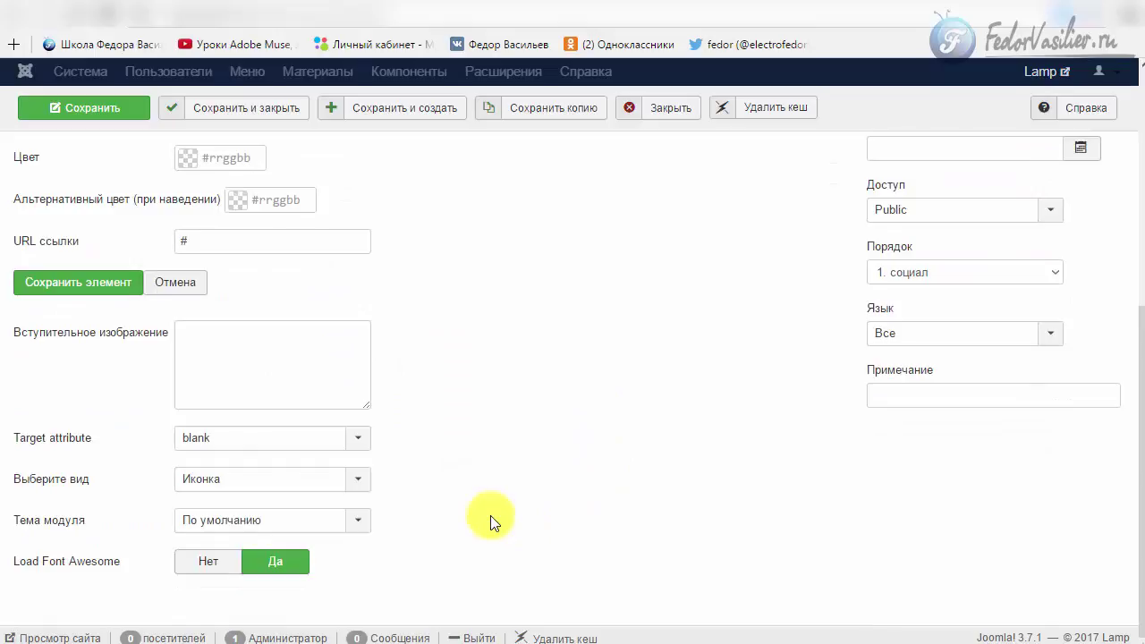
scroll(487, 514, up, 5)
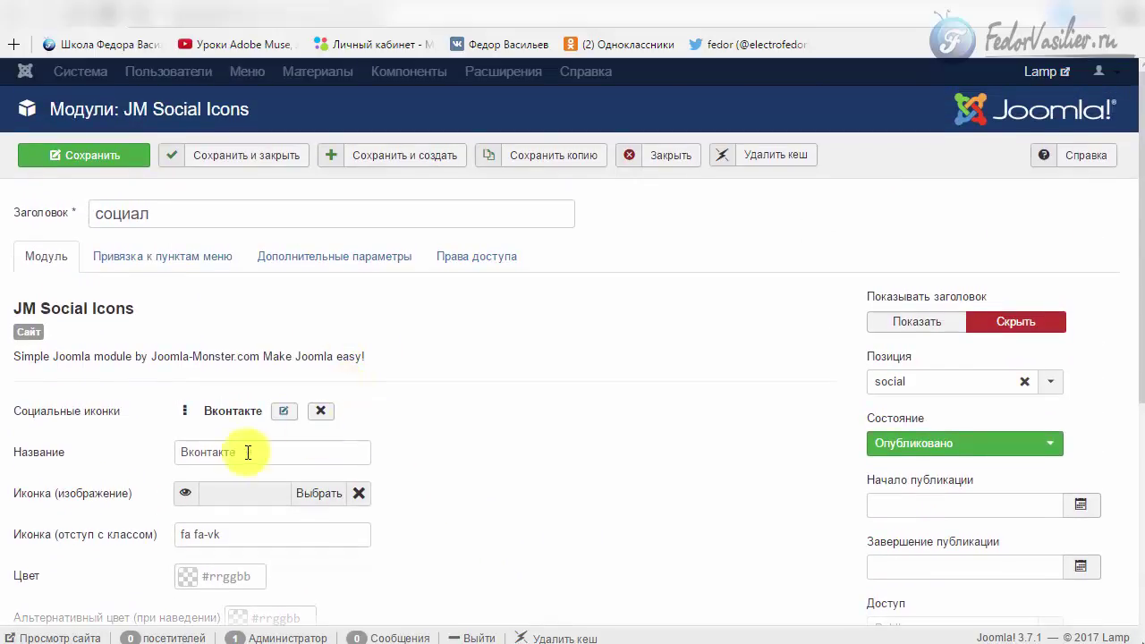
scroll(376, 438, down, 4)
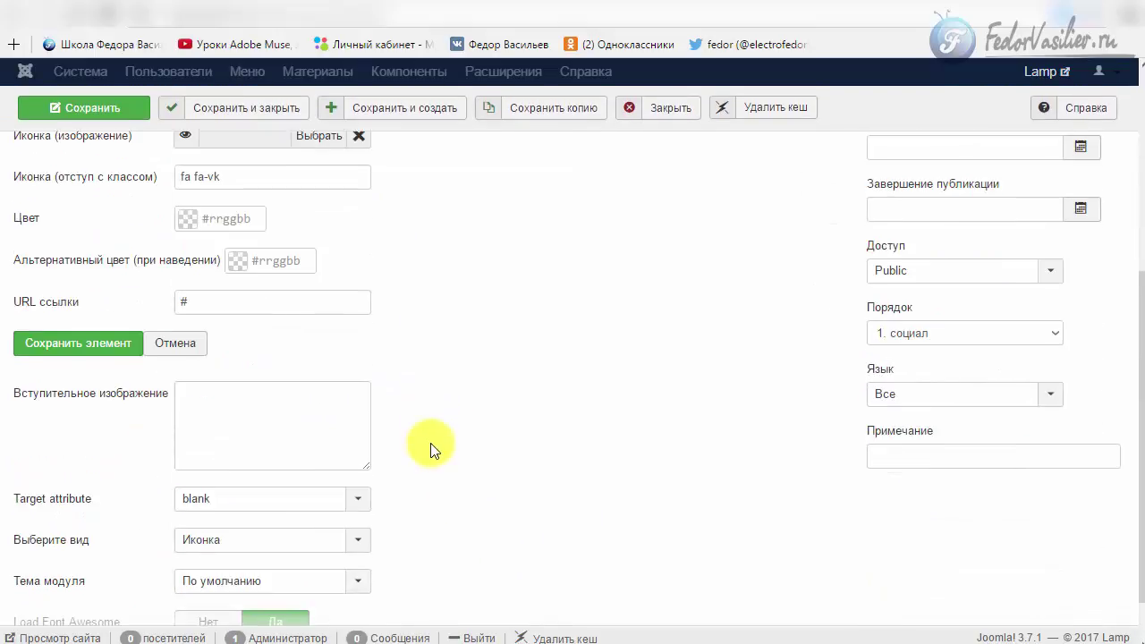
click(25, 343)
scroll(119, 383, up, 3)
scroll(187, 516, down, 3)
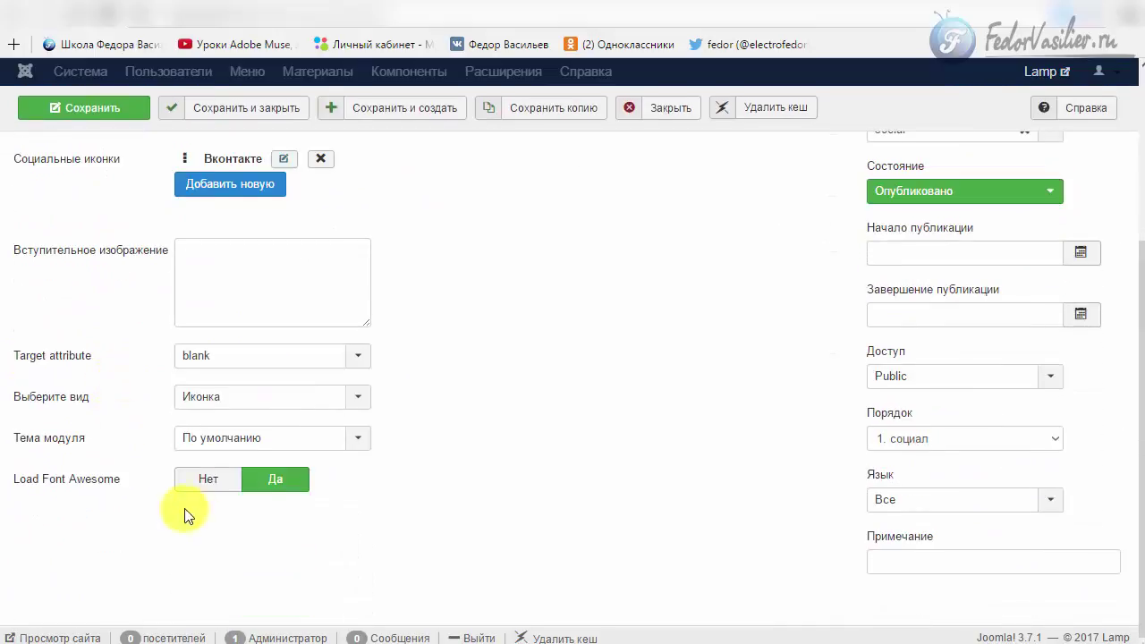
scroll(256, 480, up, 3)
Switch to the storefront and demonstrate its back-to-top button by repeatedly returning from the footer to the page's start.
click(384, 11)
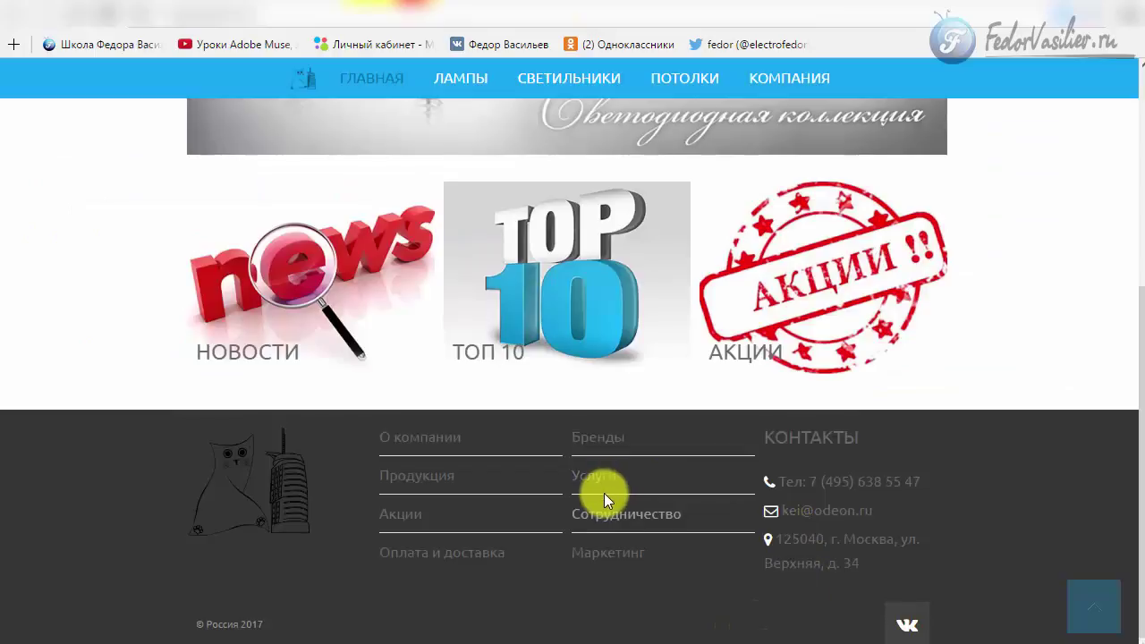
click(1093, 612)
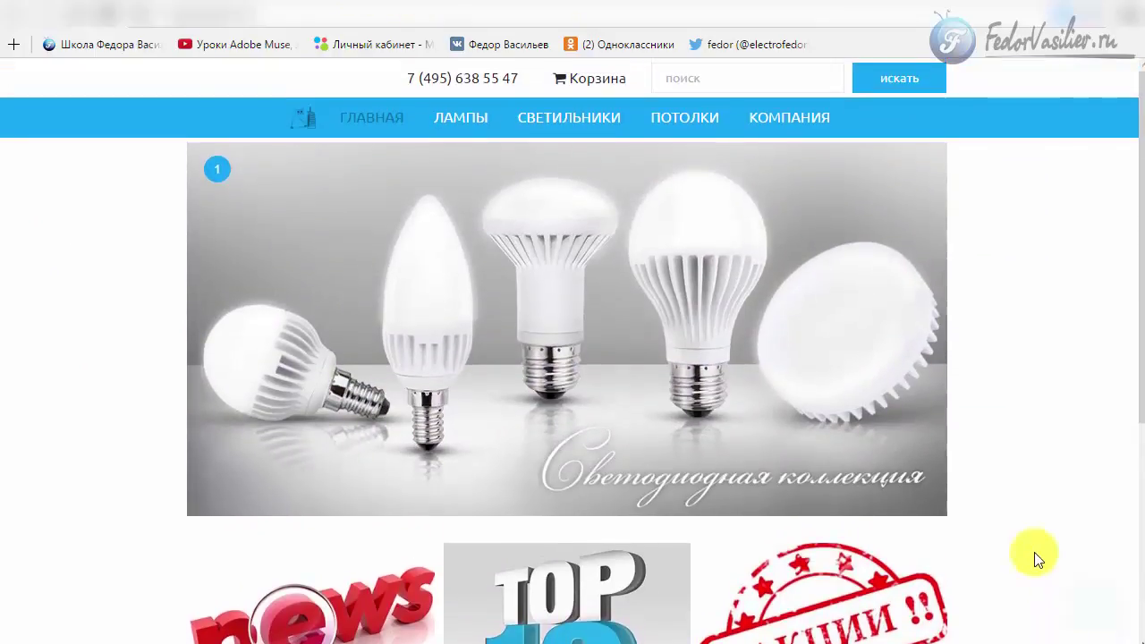
scroll(1034, 527, down, 10)
click(1100, 600)
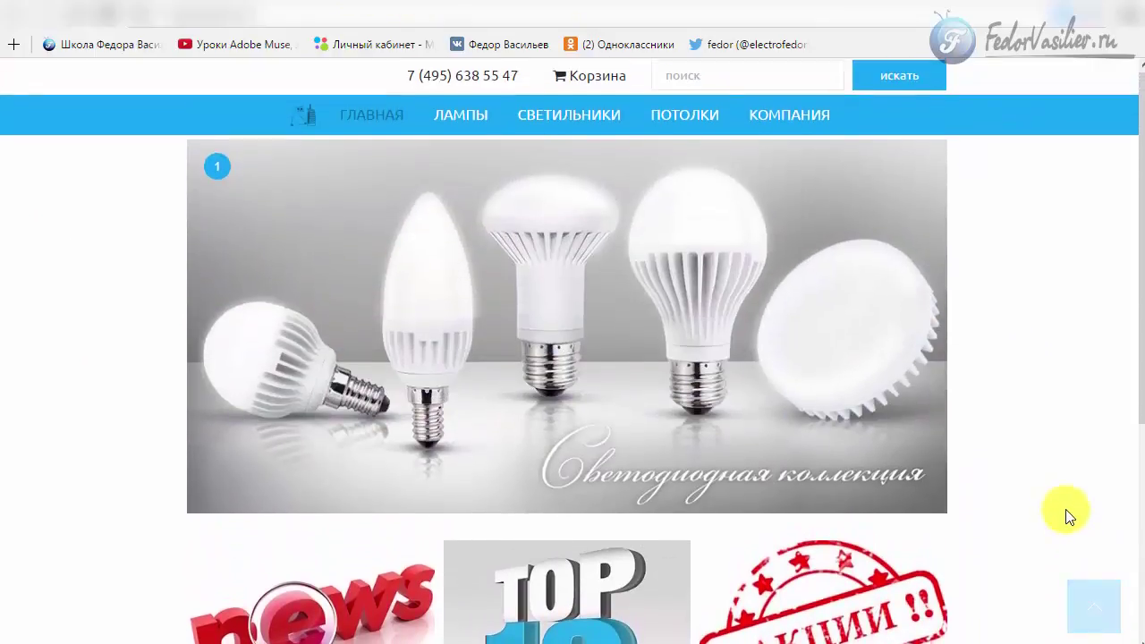
scroll(1065, 509, down, 10)
click(1091, 612)
scroll(1038, 472, down, 3)
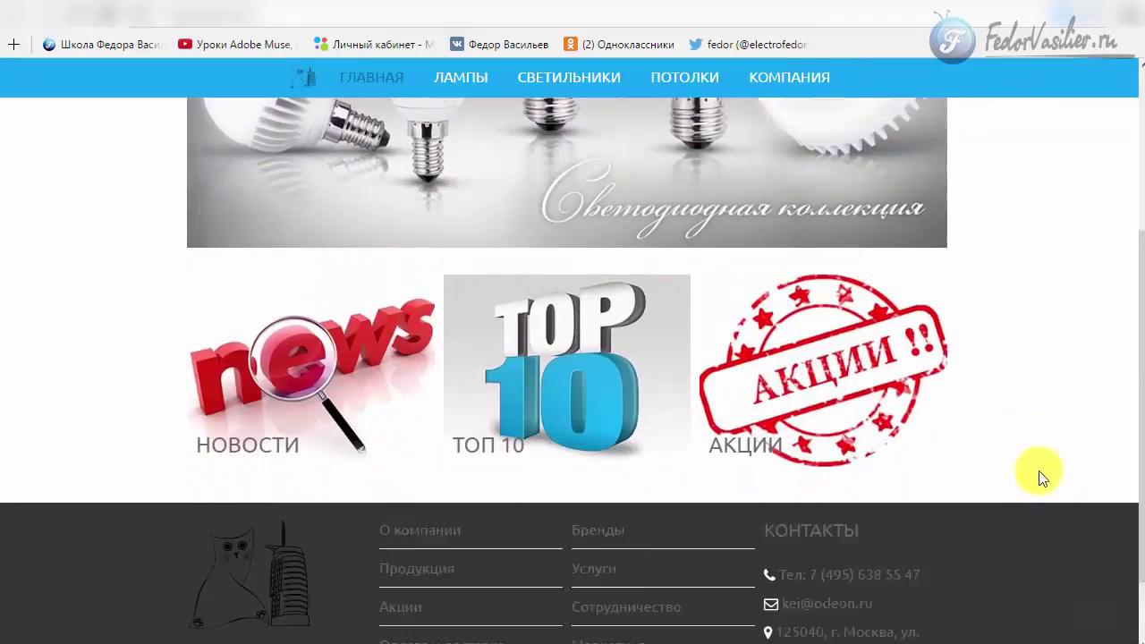
scroll(1038, 470, down, 2)
click(1093, 610)
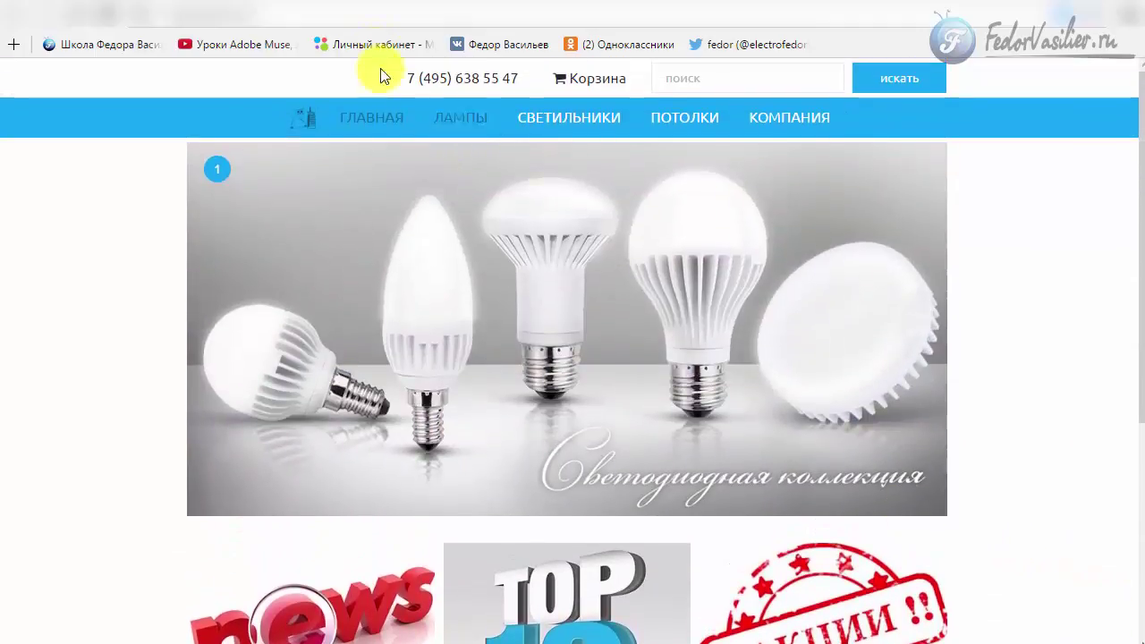
scroll(354, 367, down, 4)
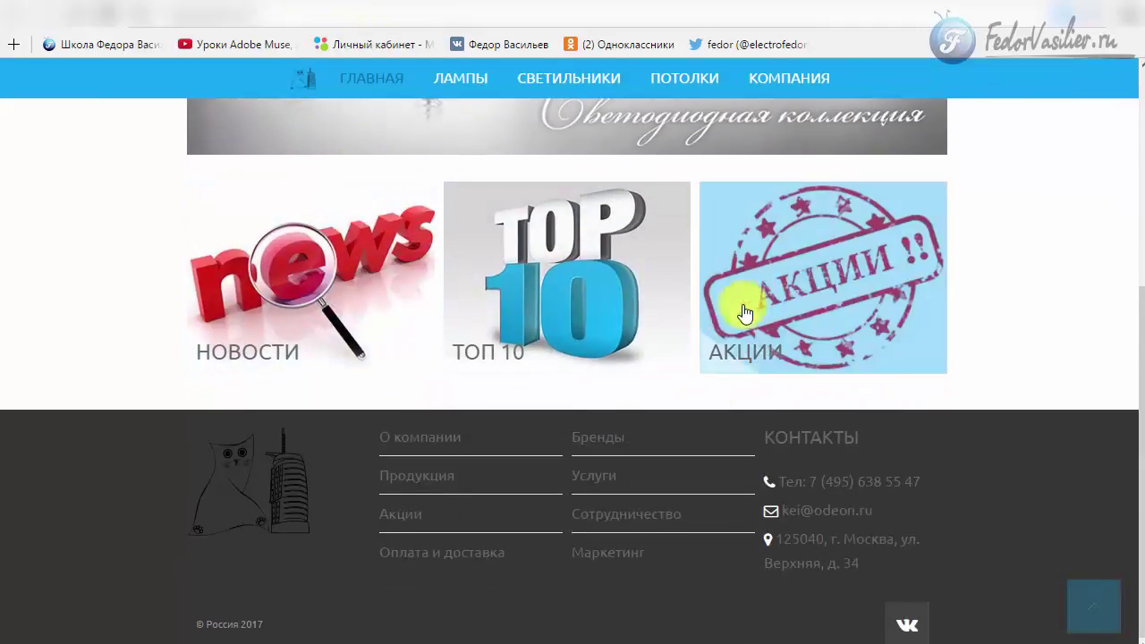
Return to the социал module's settings and close the module.
click(407, 9)
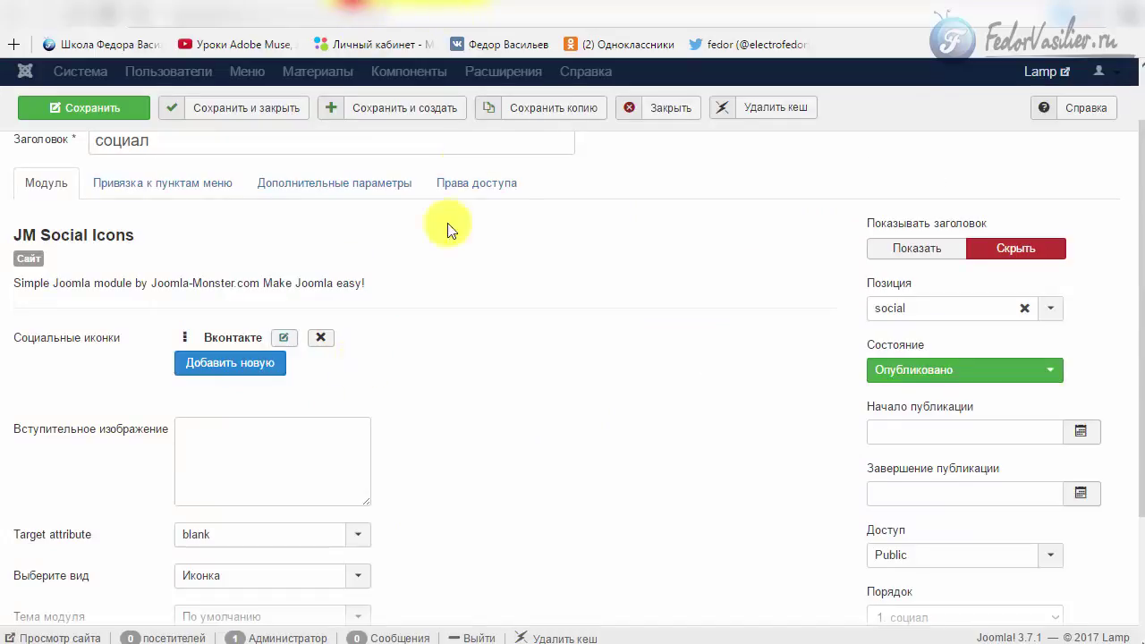
click(640, 107)
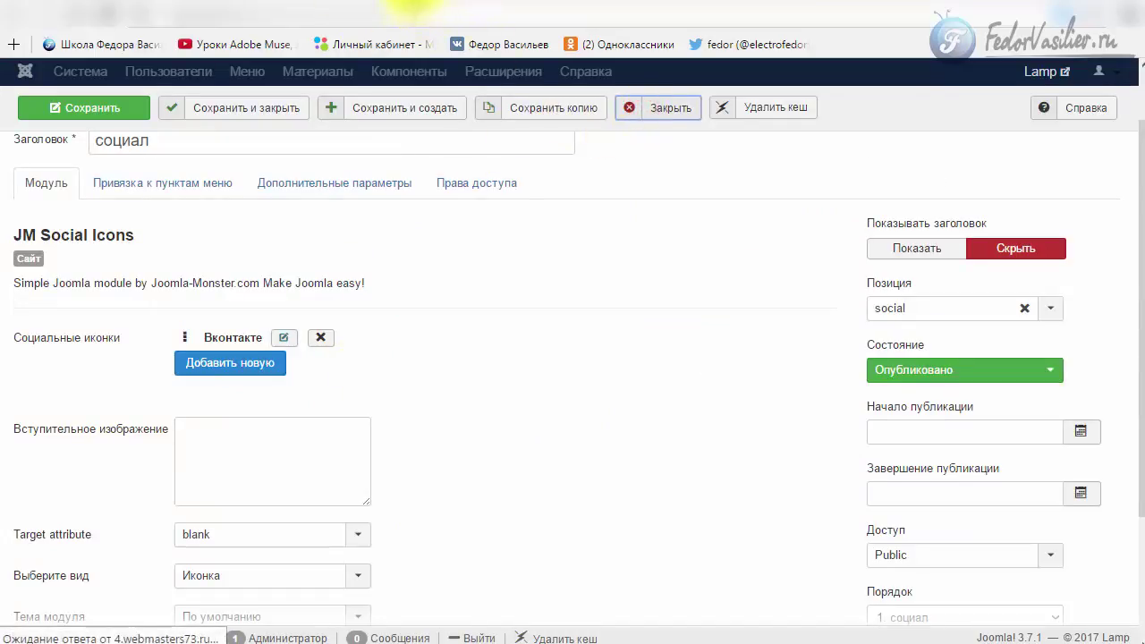
View the start of the storefront page with its banner, and return to the site's module list.
click(413, 9)
scroll(358, 232, up, 5)
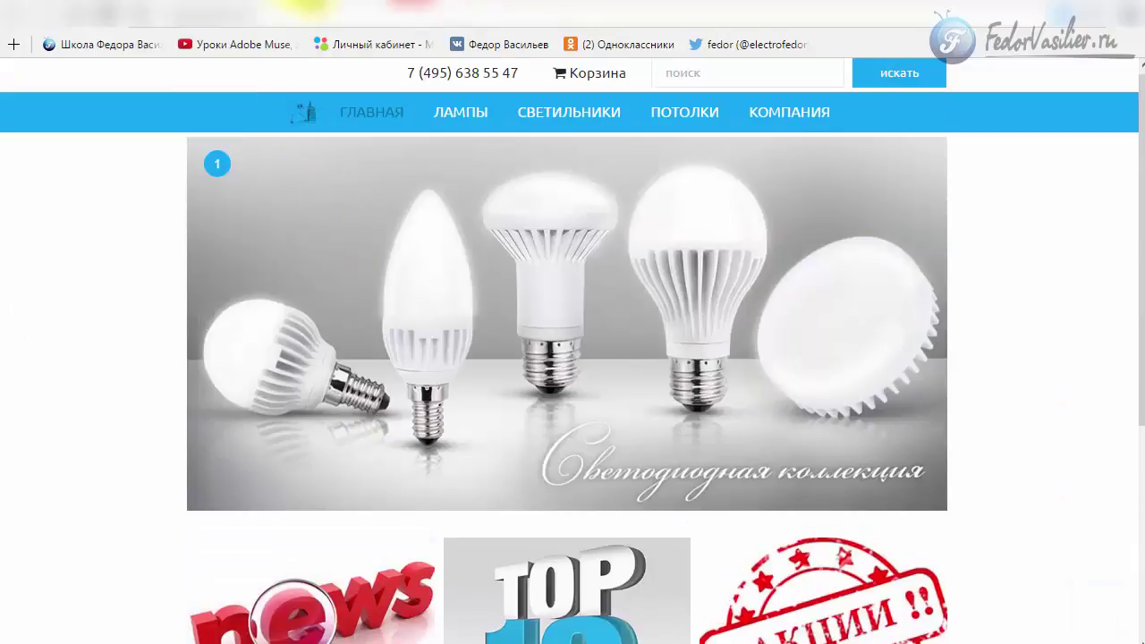
click(407, 9)
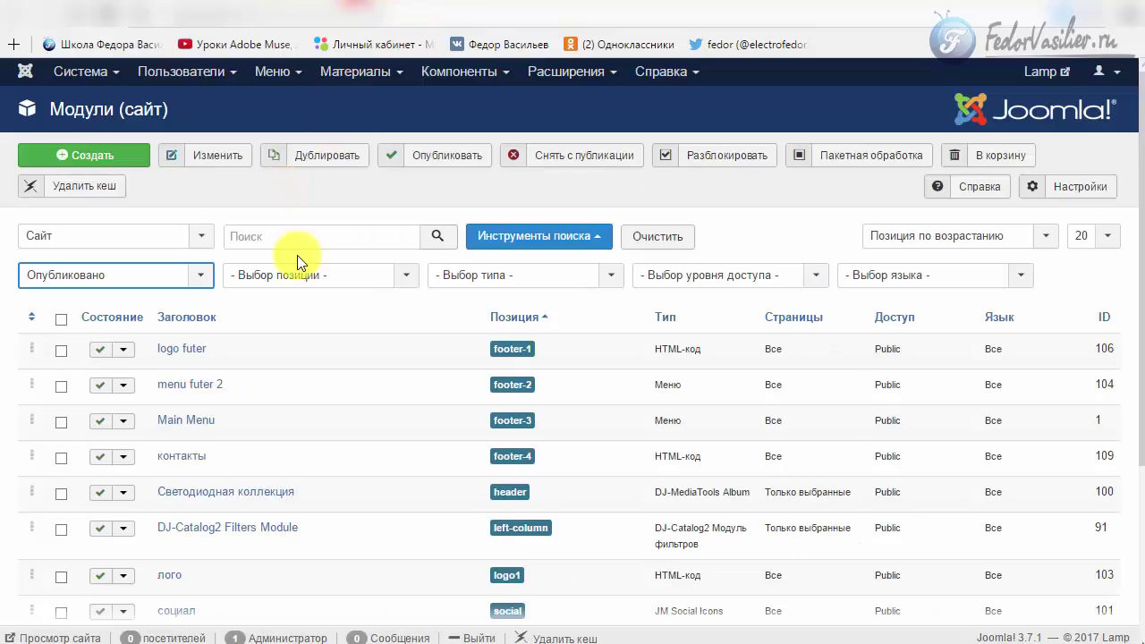
Open the jm-apartments - По умолчанию template style and go to its layout builder (Построитель макета).
click(536, 71)
click(563, 182)
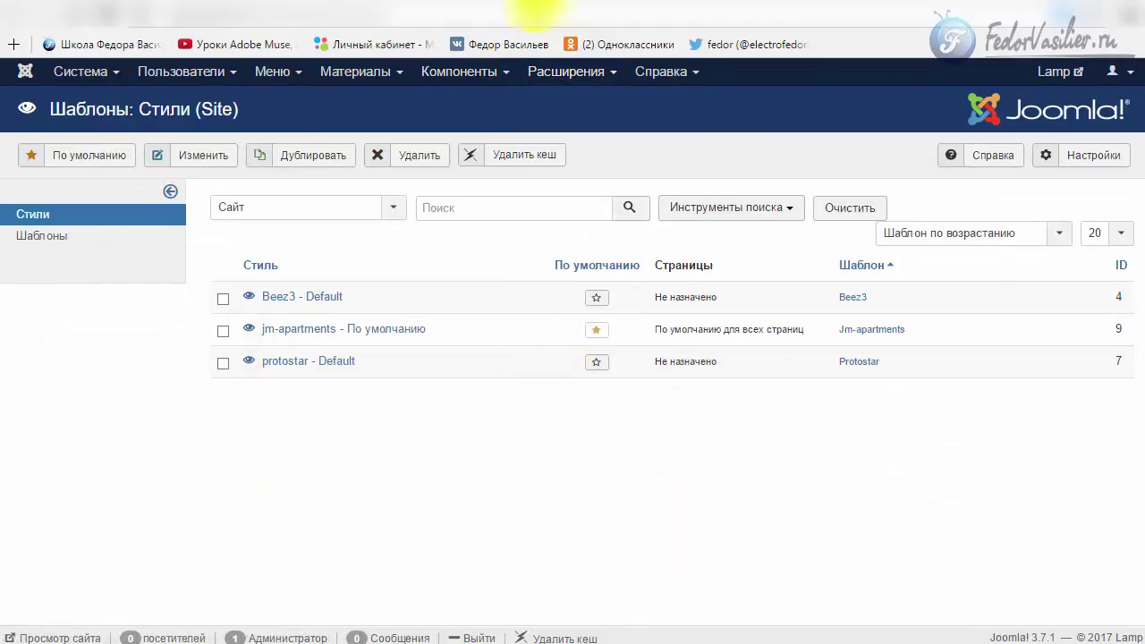
click(322, 12)
click(340, 13)
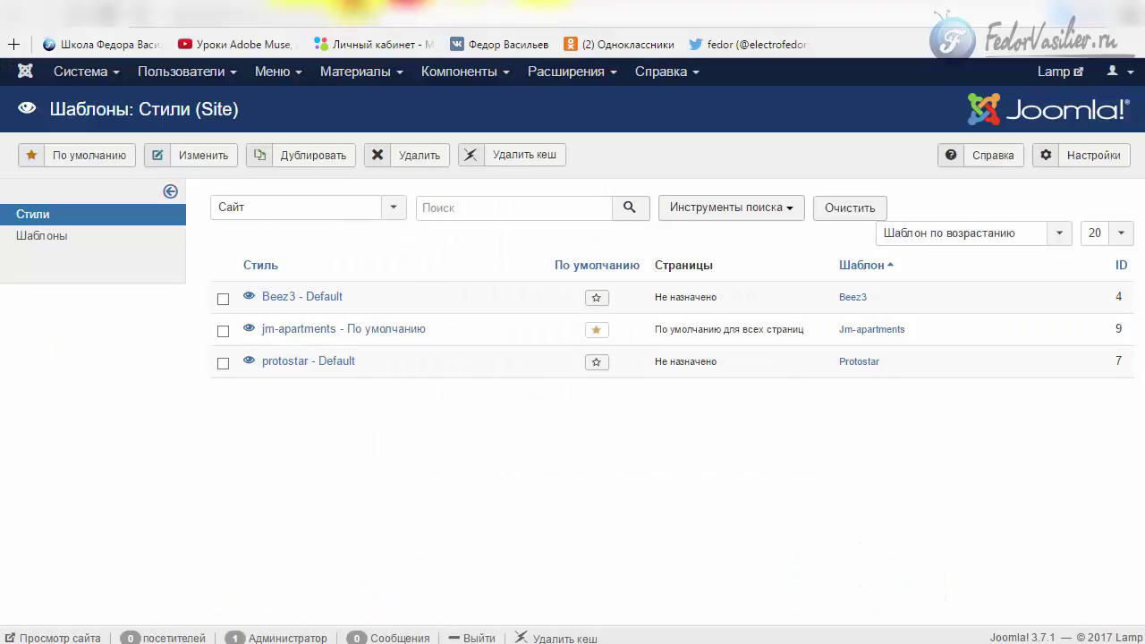
click(304, 327)
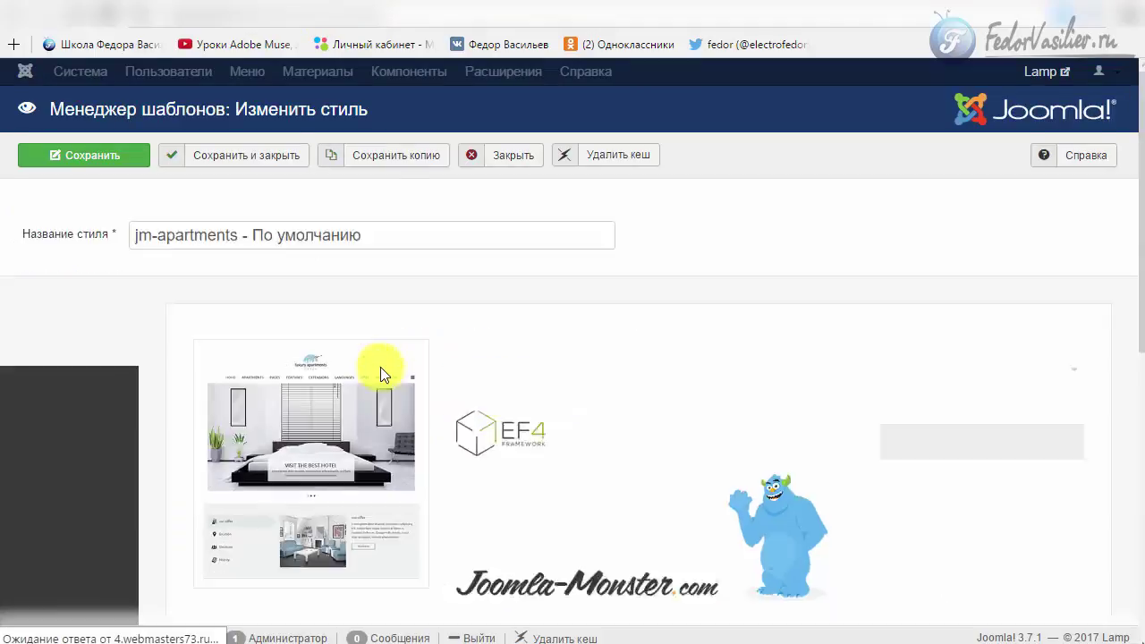
scroll(378, 367, down, 3)
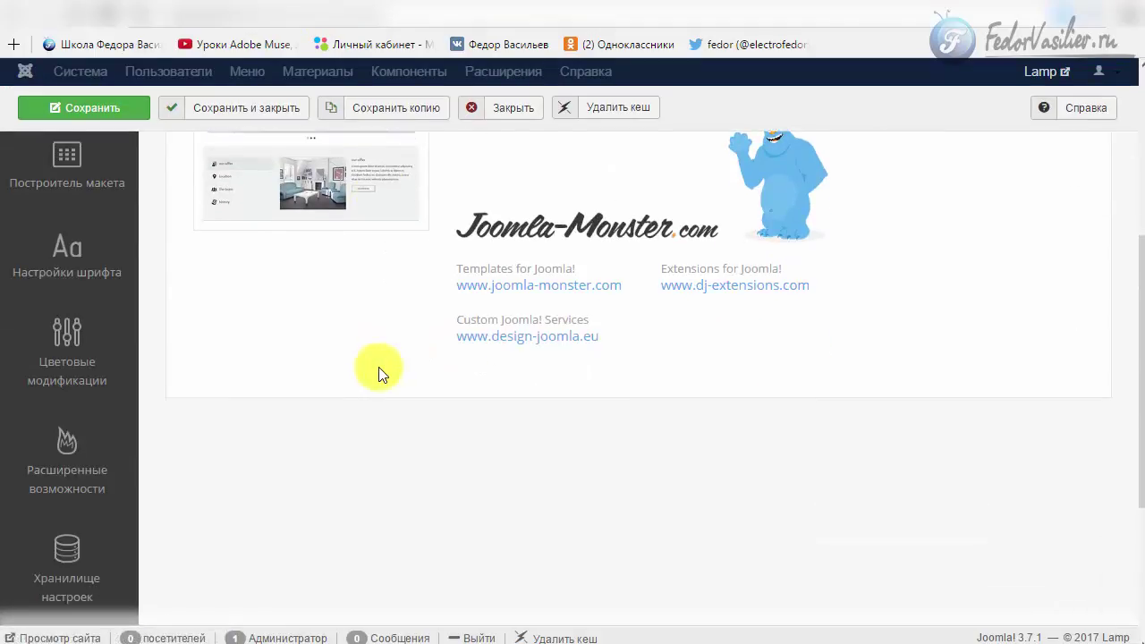
click(67, 181)
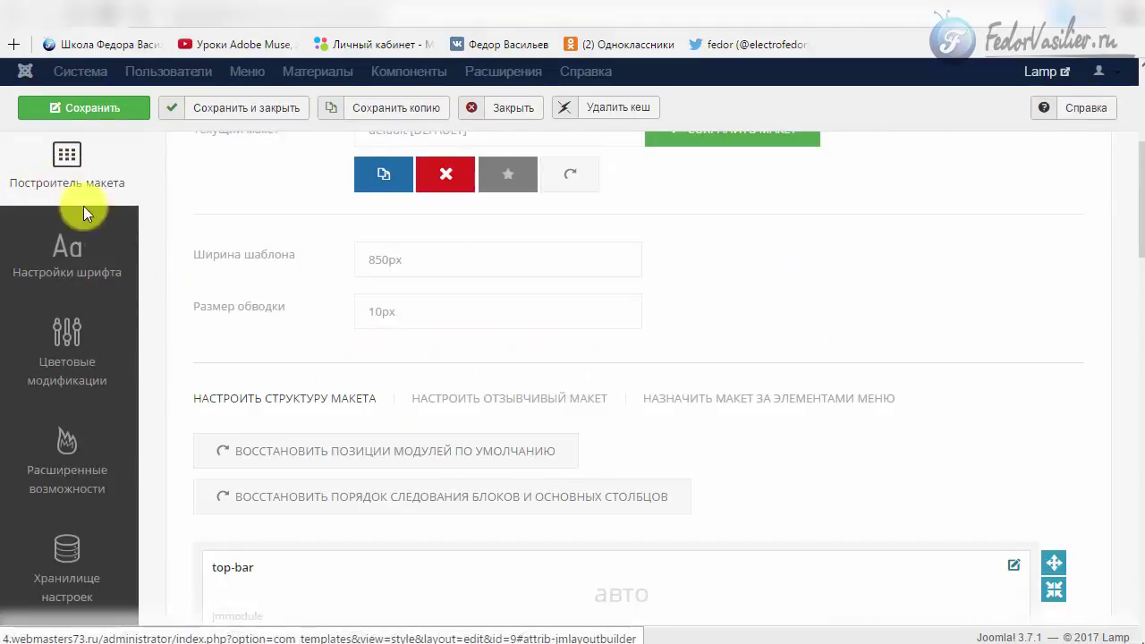
Try three module positions in the layout's top1 row, and set the row back to two.
scroll(83, 206, up, 2)
scroll(748, 228, down, 9)
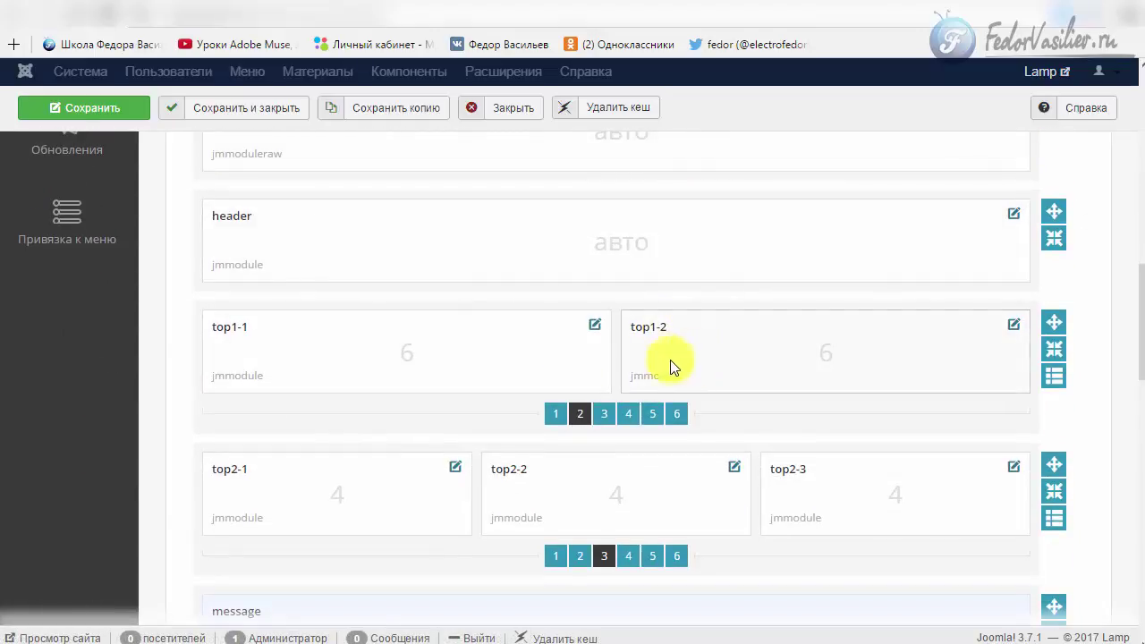
click(602, 415)
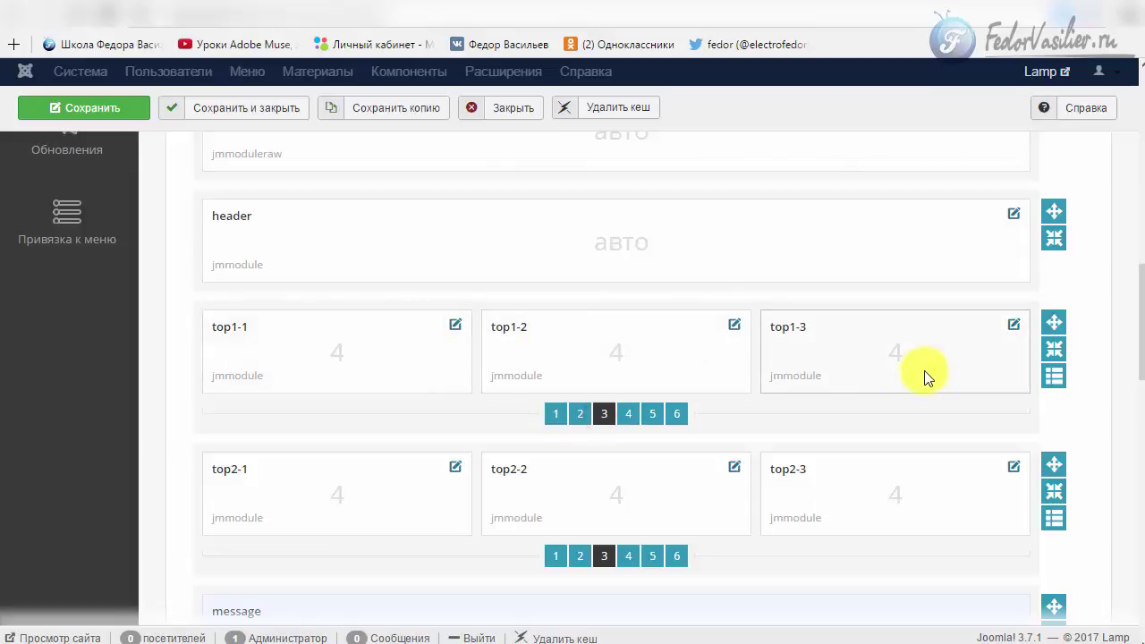
click(580, 418)
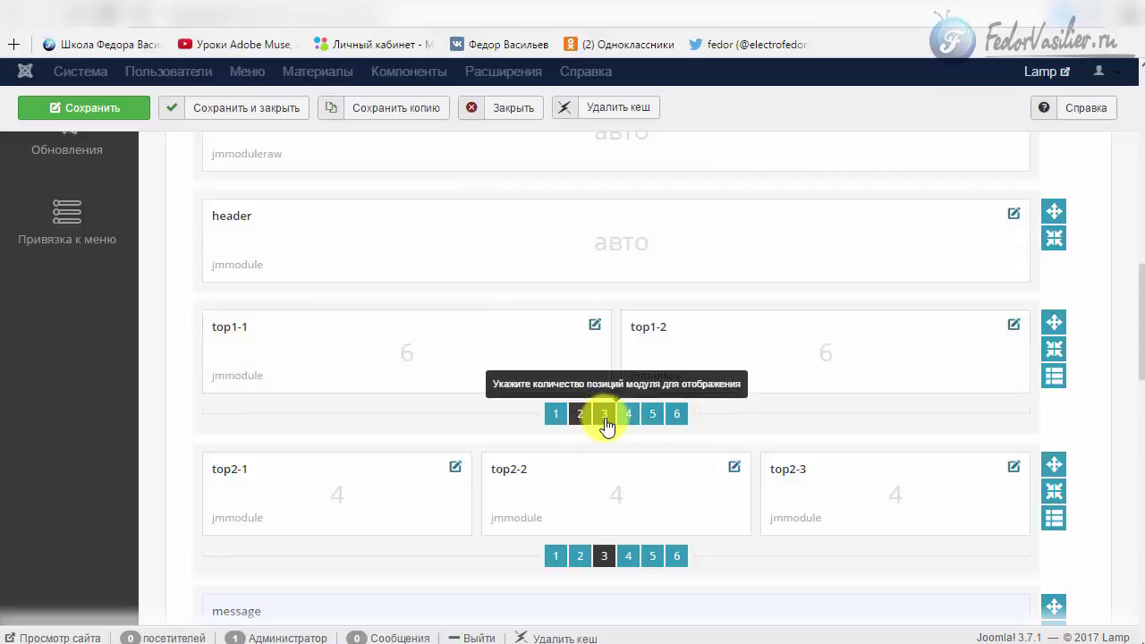
Highlight the top1-1 position name, examine the storefront's blocks down to the footer, and return to the layout builder.
drag(251, 332, 211, 327)
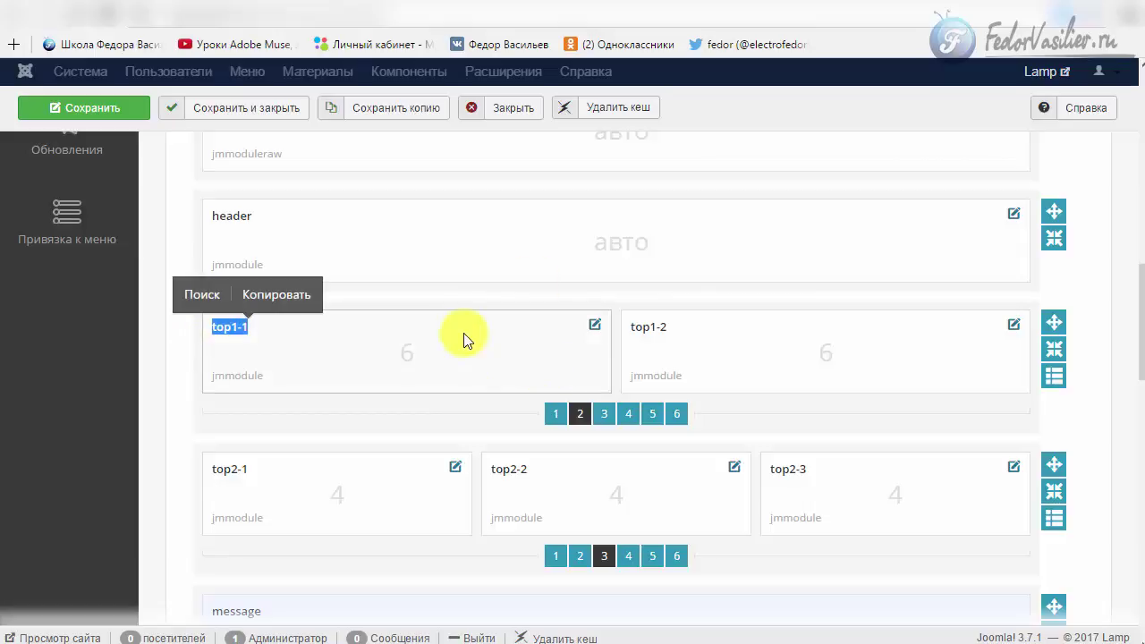
click(277, 355)
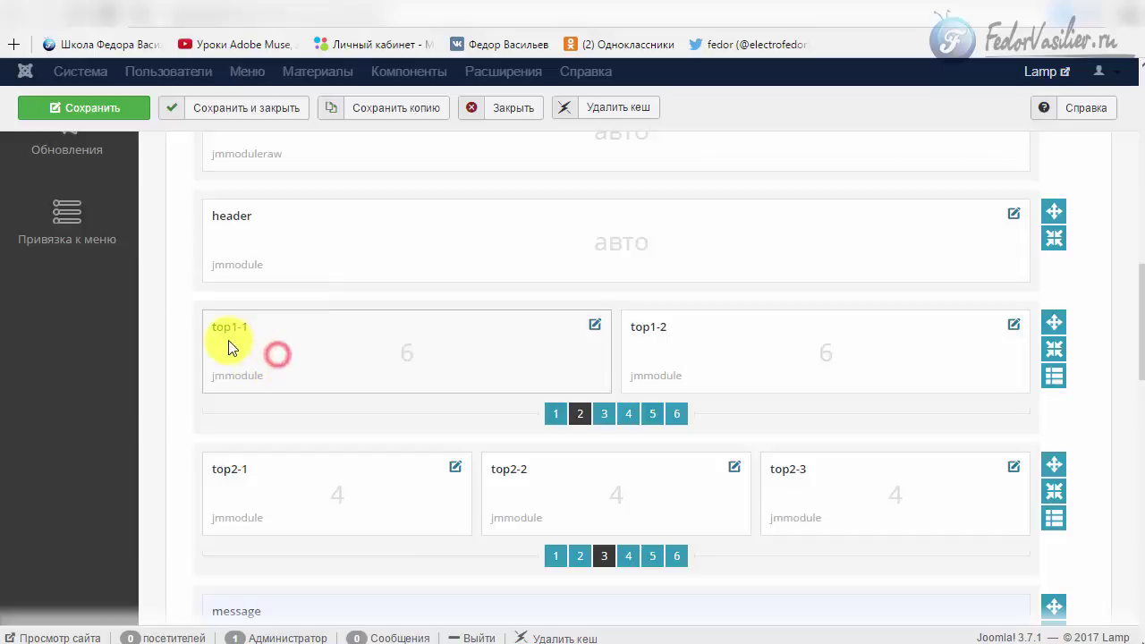
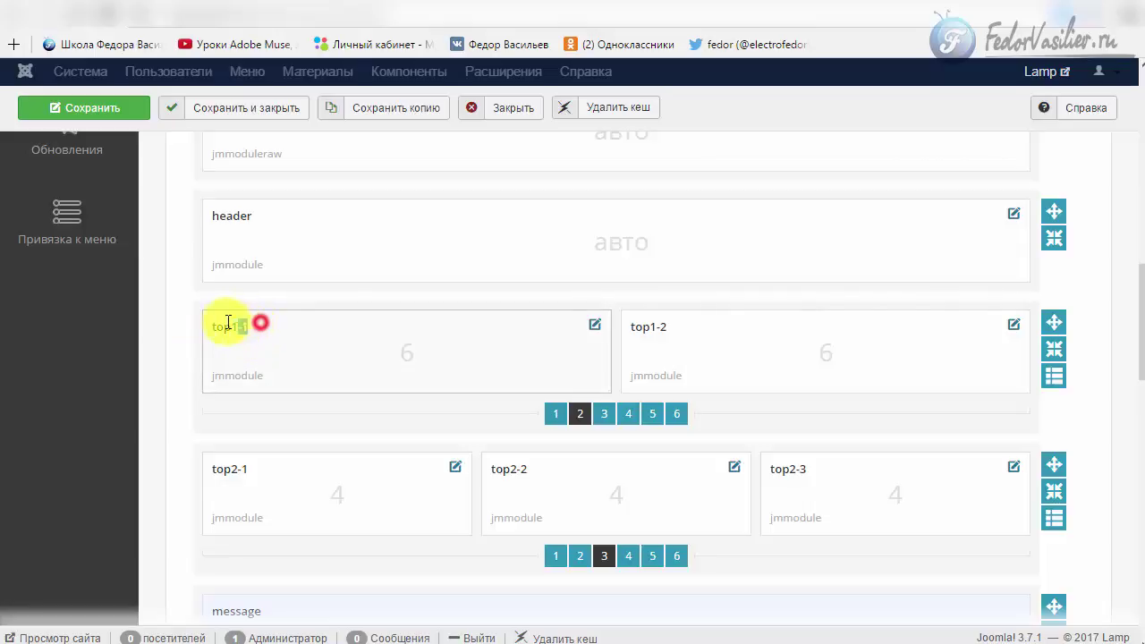
key(ctrl+Tab)
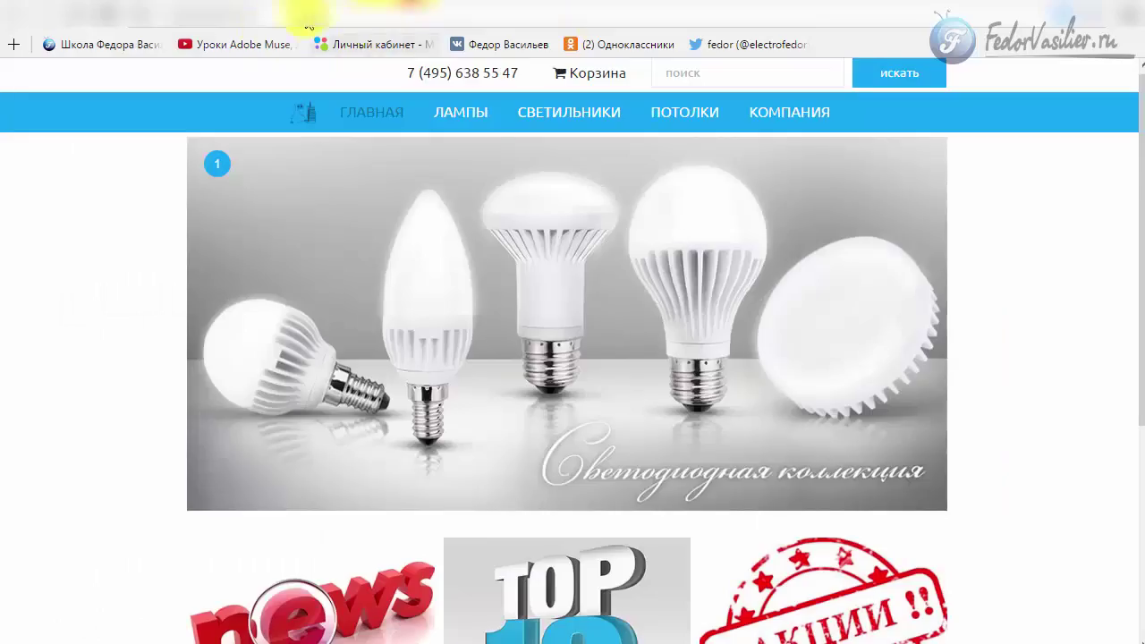
scroll(537, 273, down, 4)
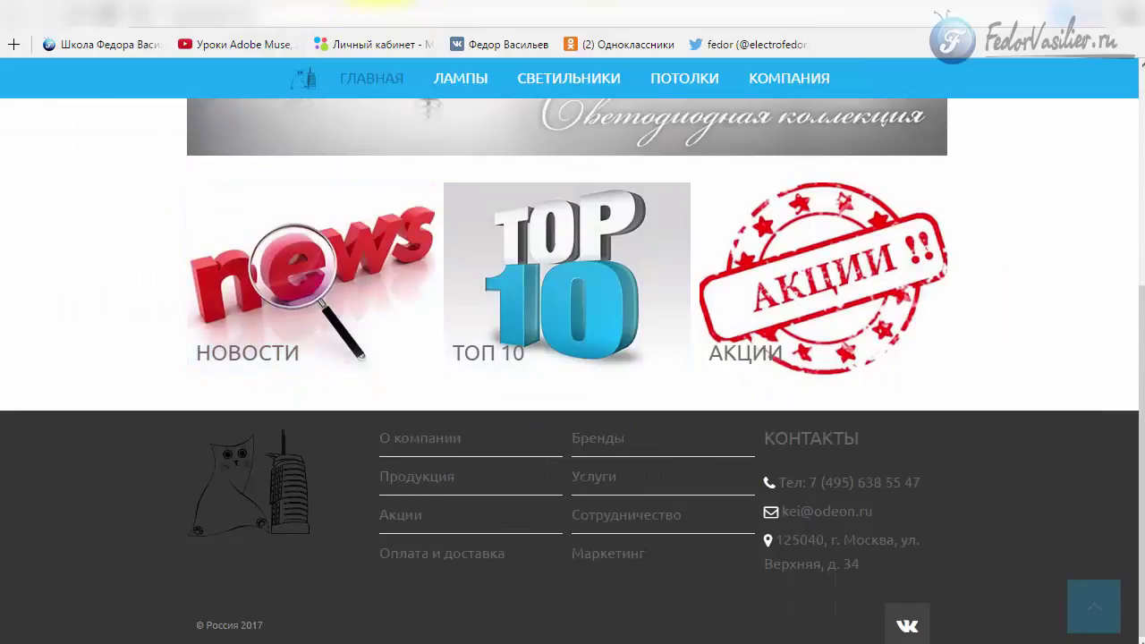
key(ctrl+Tab)
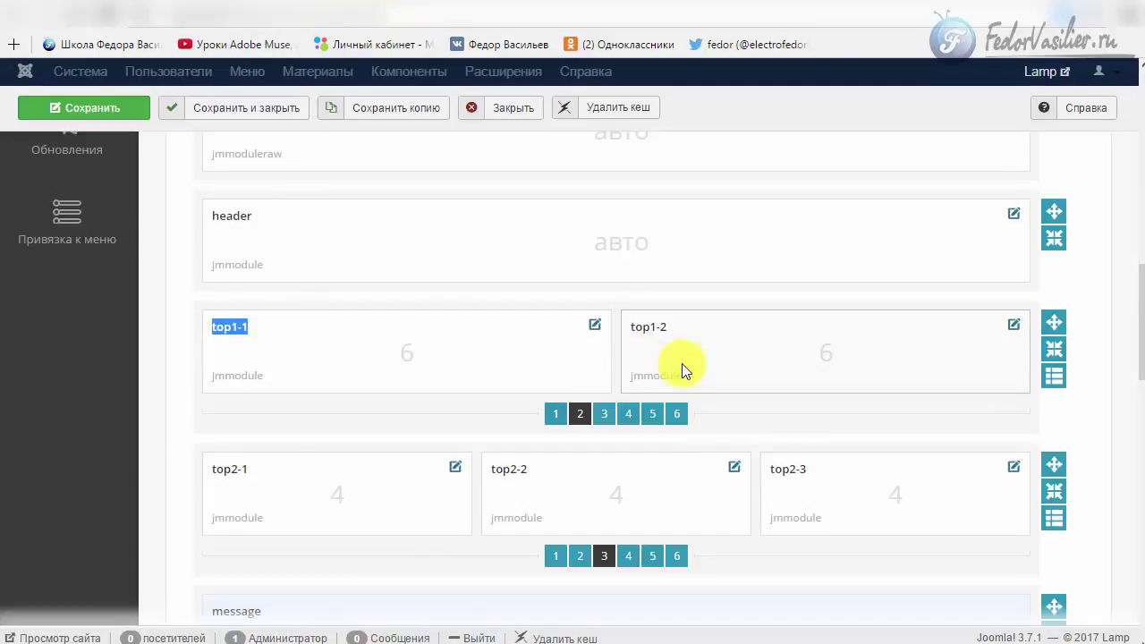
Set the top1 row to three module positions and highlight the name of the added top1-3 position.
click(604, 413)
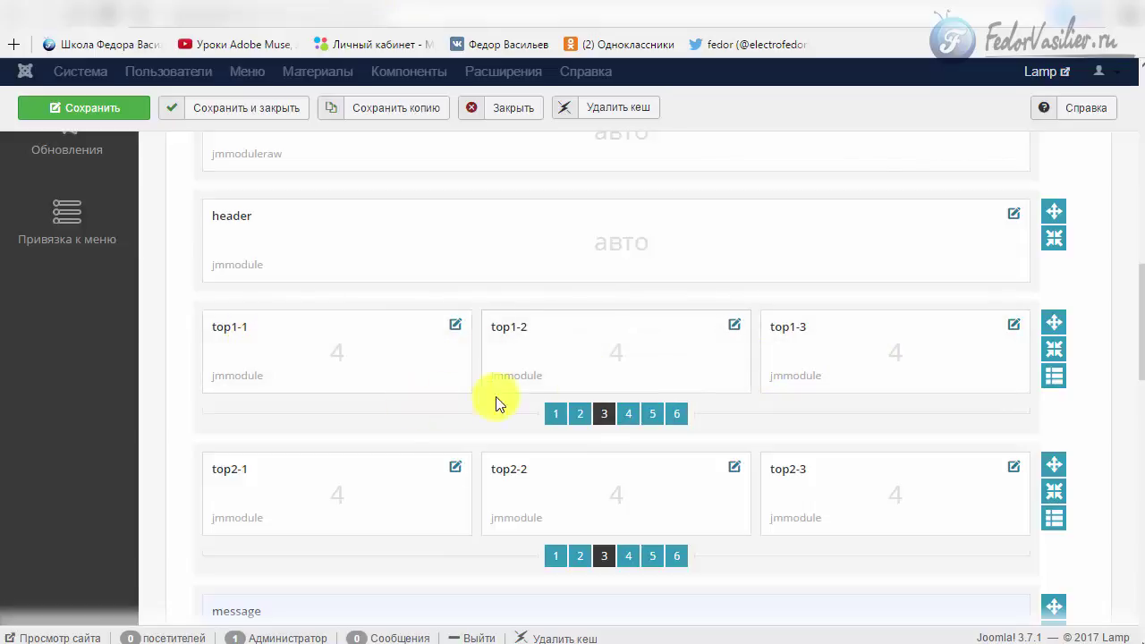
scroll(498, 403, up, 3)
scroll(486, 477, down, 3)
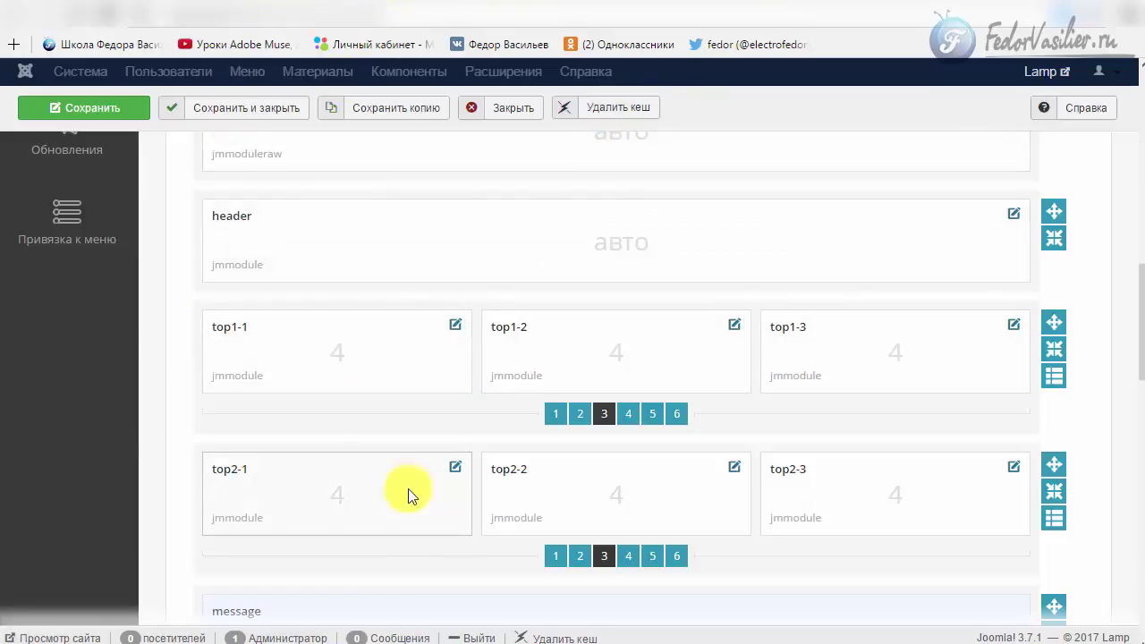
drag(821, 329, 770, 325)
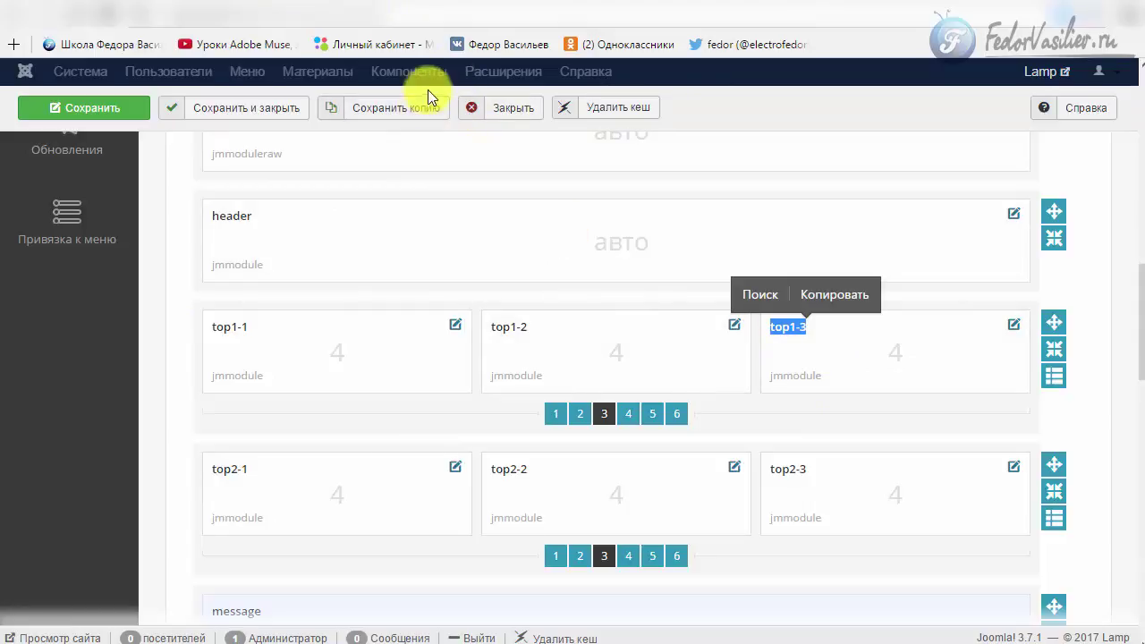
click(340, 352)
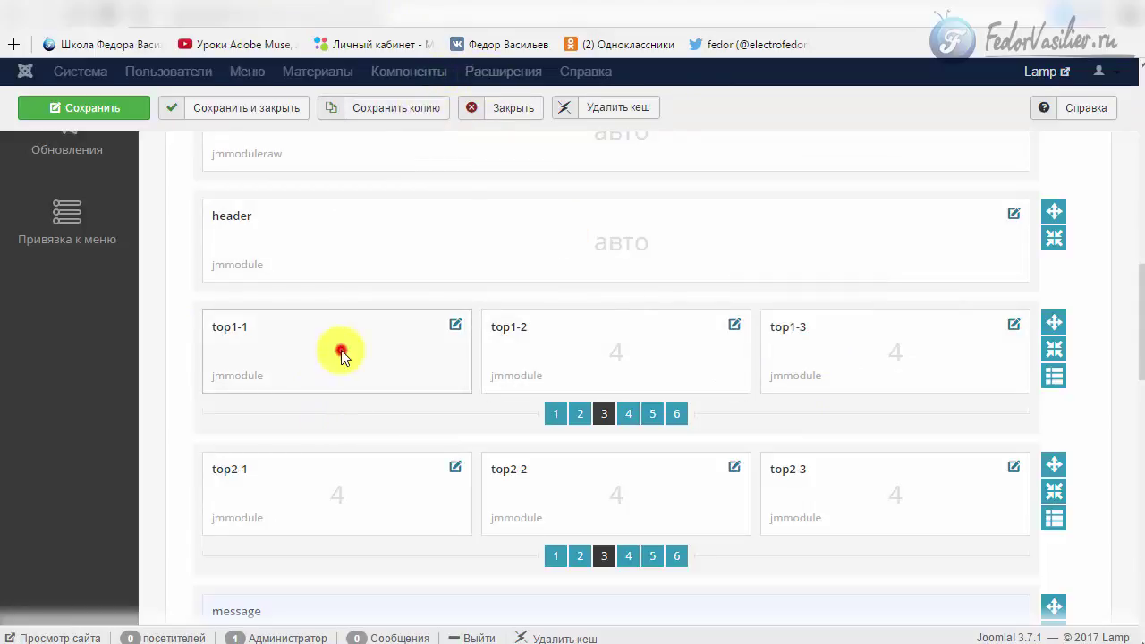
click(532, 343)
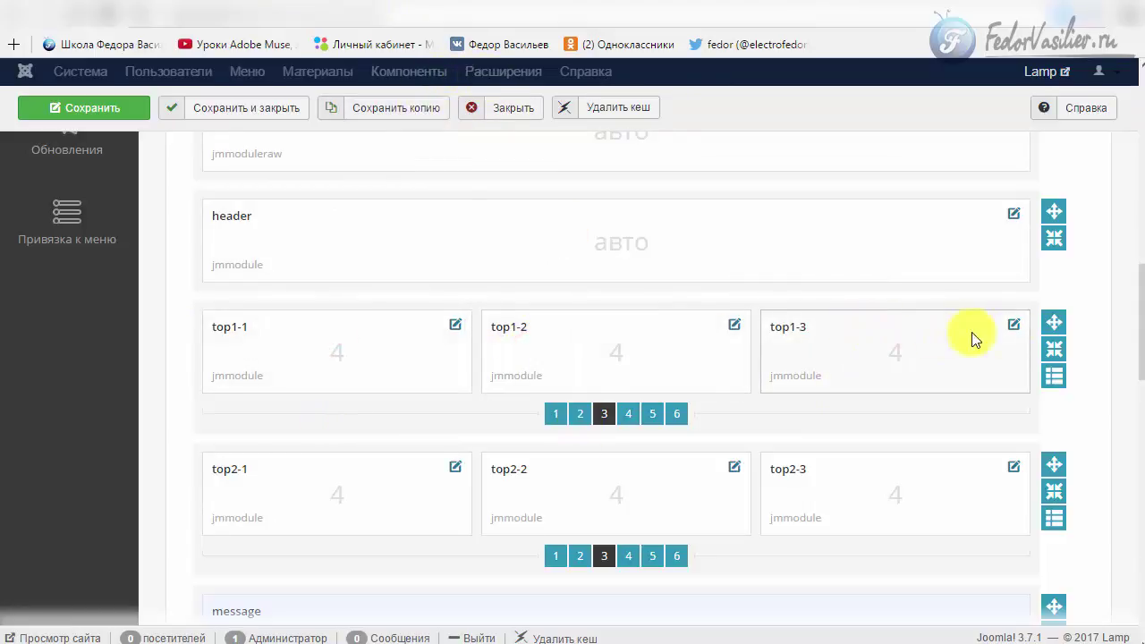
Demonstrate the top1 row's full window width option by enabling and disabling it several times, leaving it disabled.
mouse_move(1053, 315)
mouse_down()
mouse_move(1049, 194)
mouse_move(1059, 409)
mouse_move(1055, 309)
mouse_up()
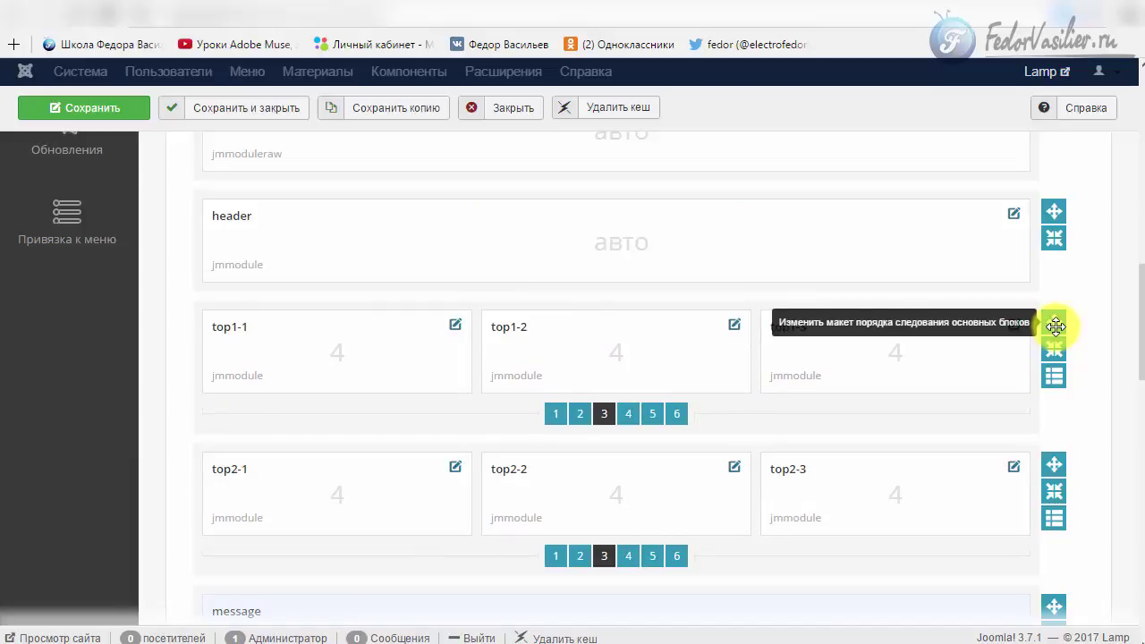
click(1053, 350)
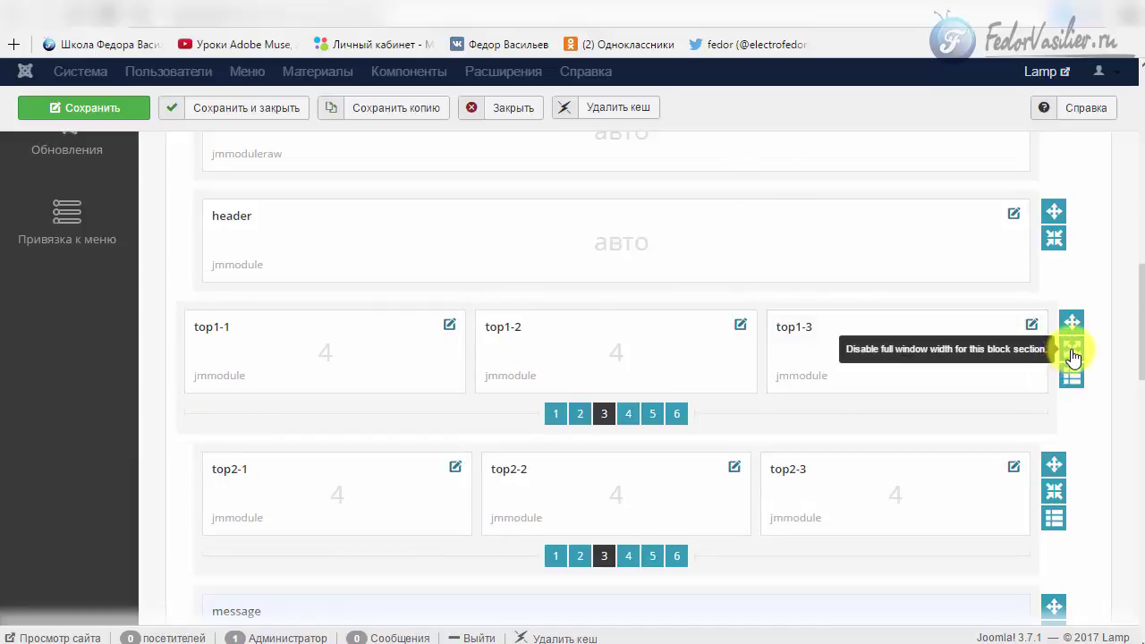
click(1072, 351)
click(1061, 351)
click(1064, 355)
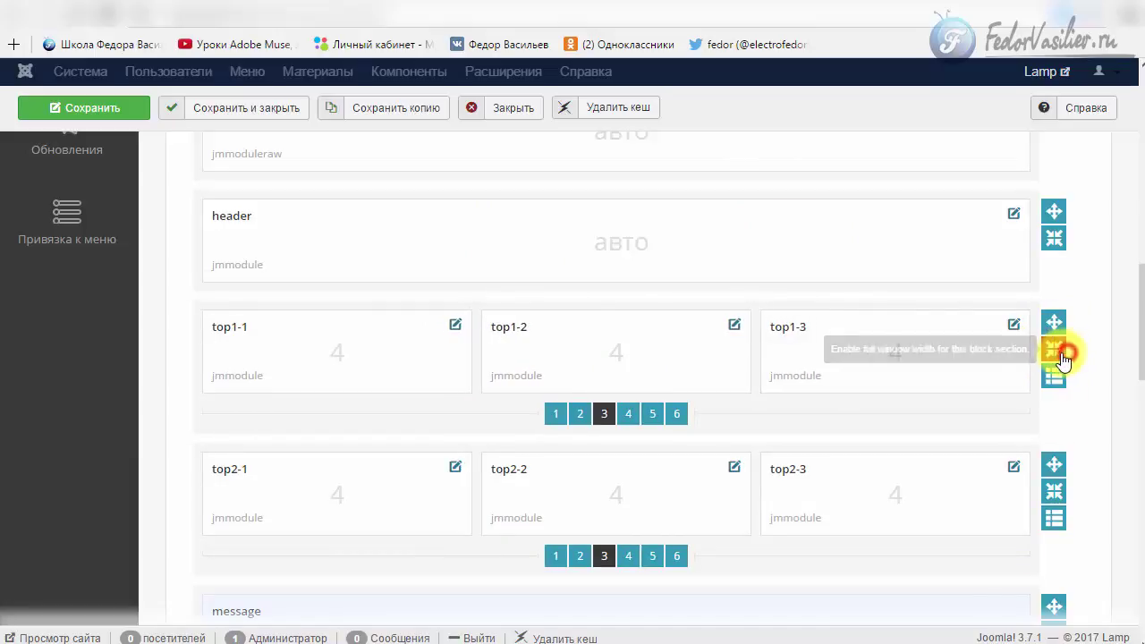
click(1062, 355)
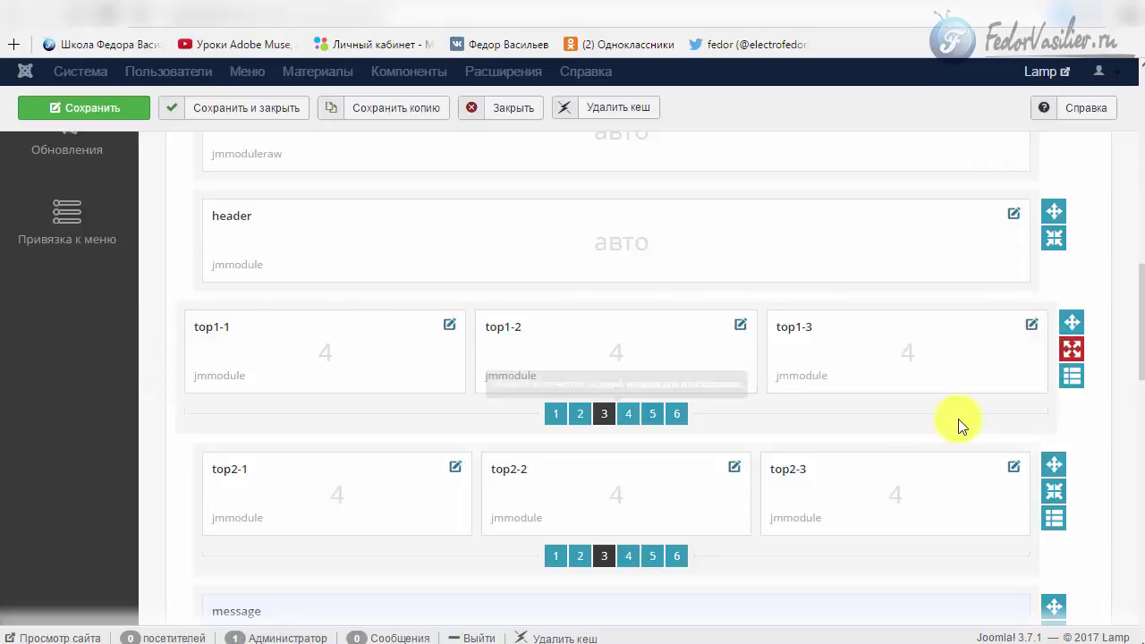
click(1071, 349)
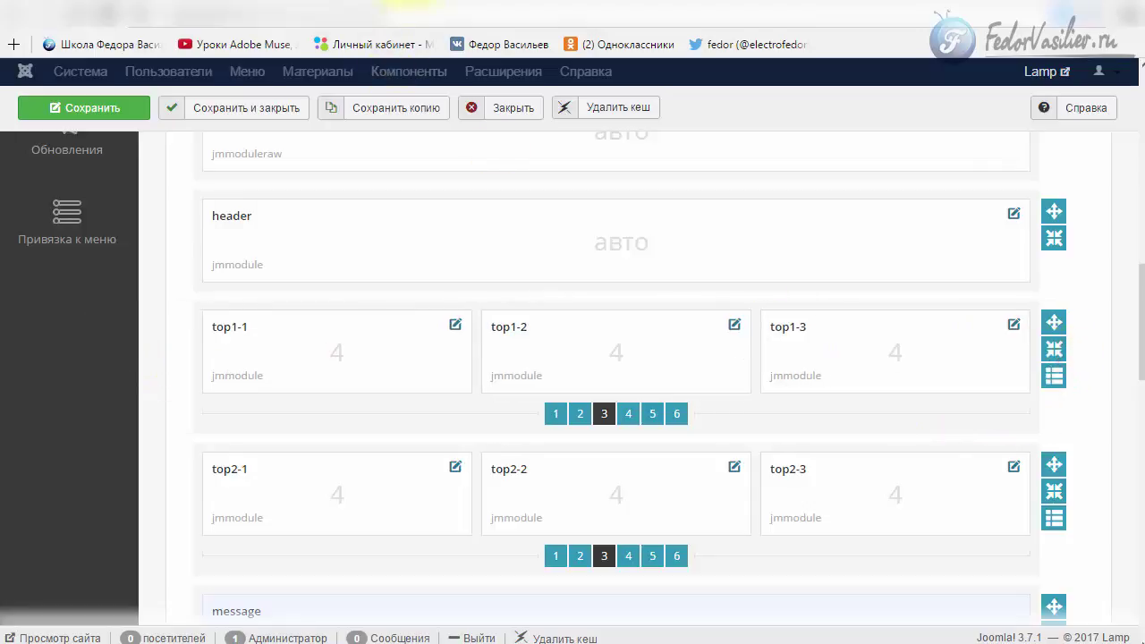
View the storefront's banner and its НОВОСТИ, ТОП 10 and АКЦИИ blocks, and return to the layout builder.
click(427, 11)
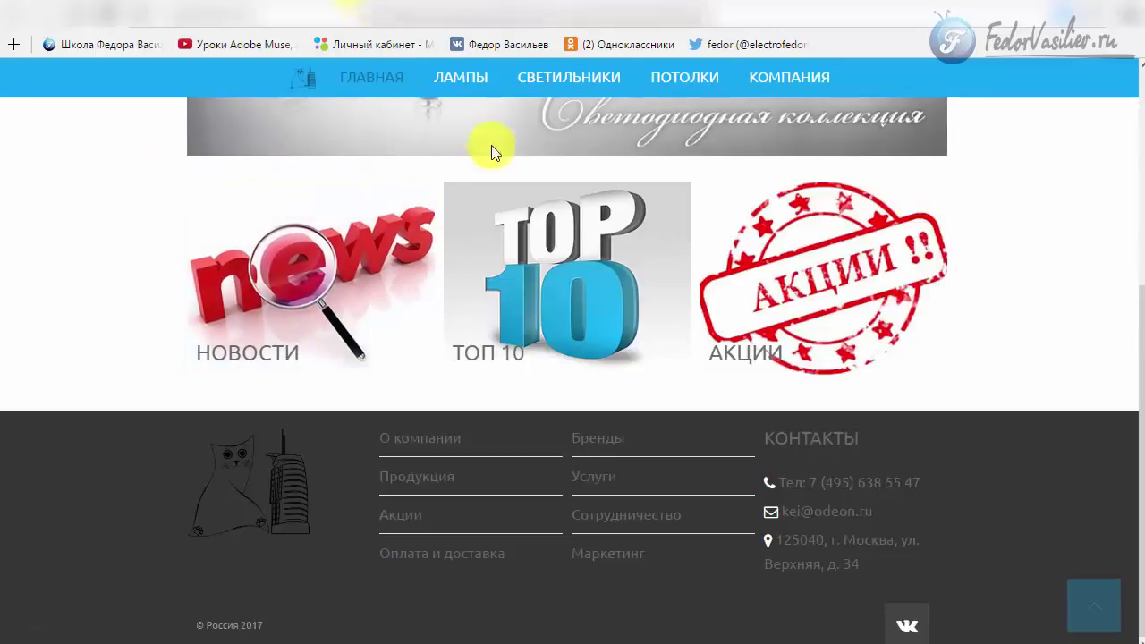
scroll(1094, 401, up, 3)
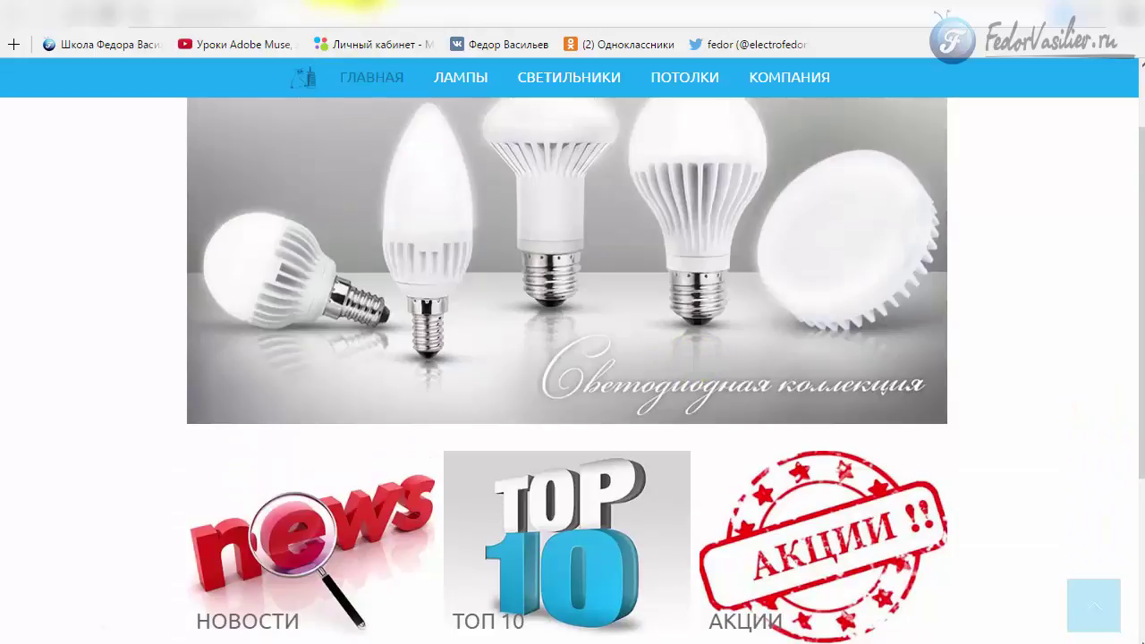
click(348, 7)
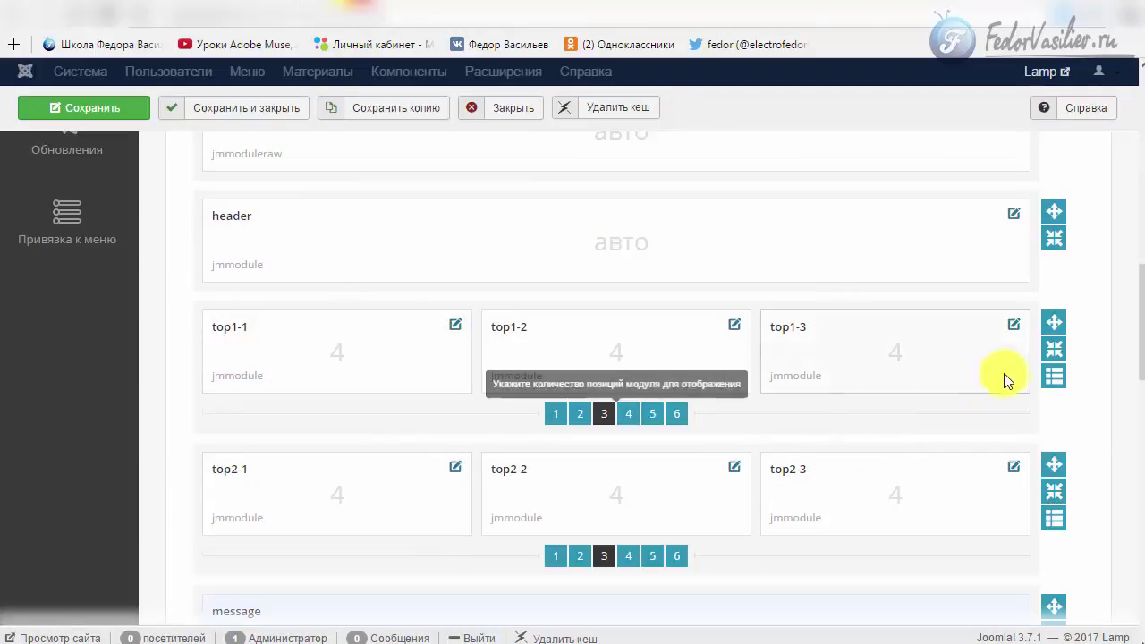
Demonstrate the top1 row's list/grid toggle and top1-2's module position selector, and restore the row to two positions.
click(1055, 384)
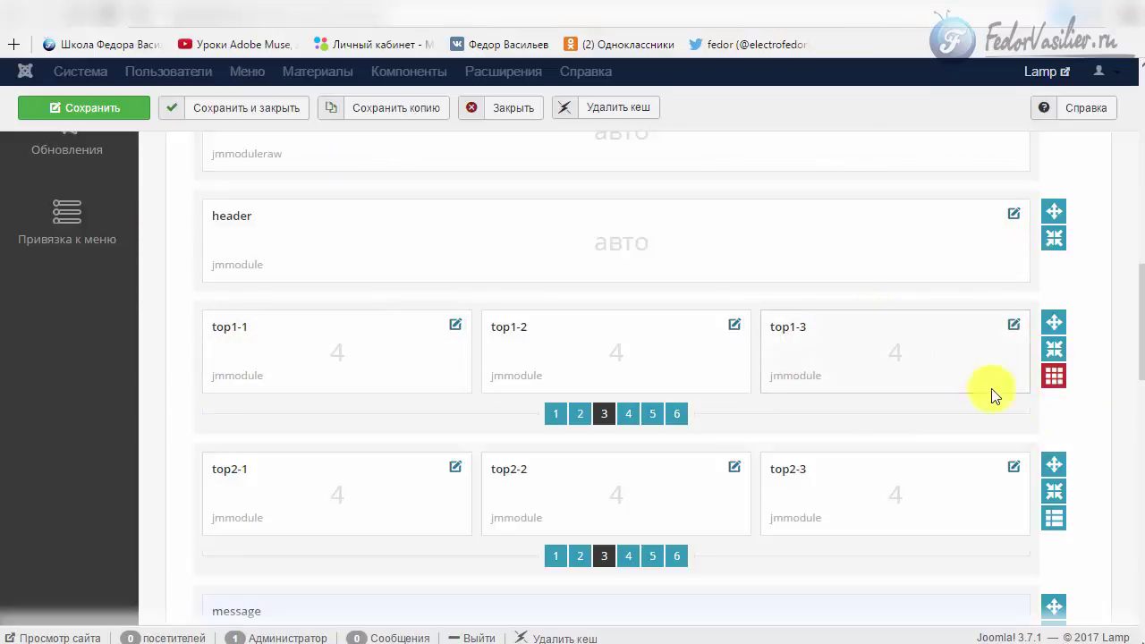
click(1055, 384)
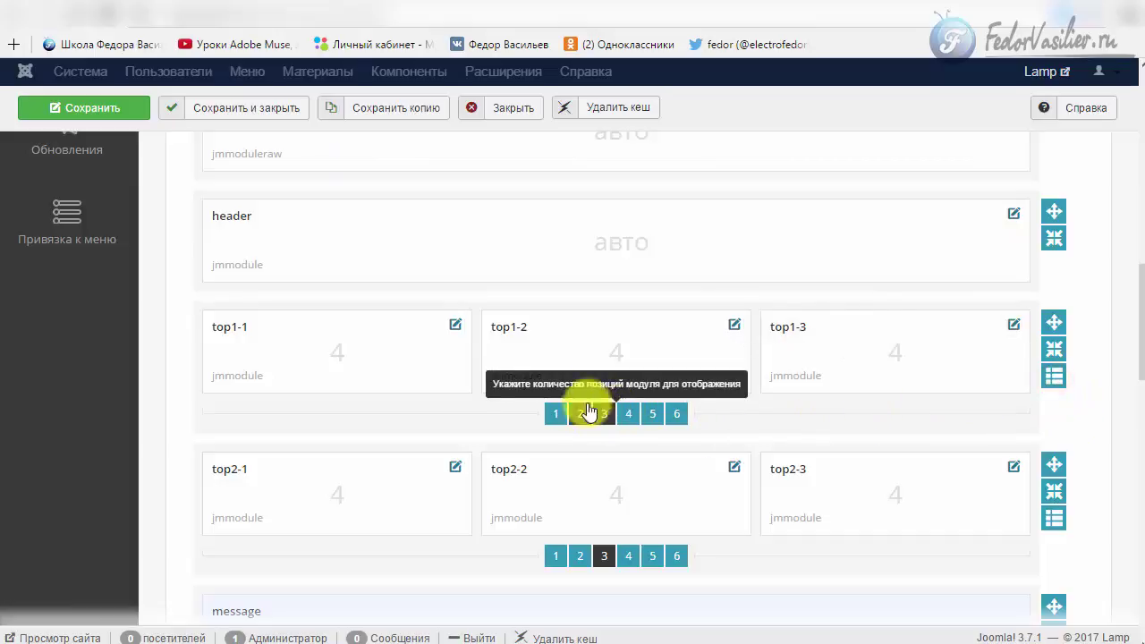
click(734, 325)
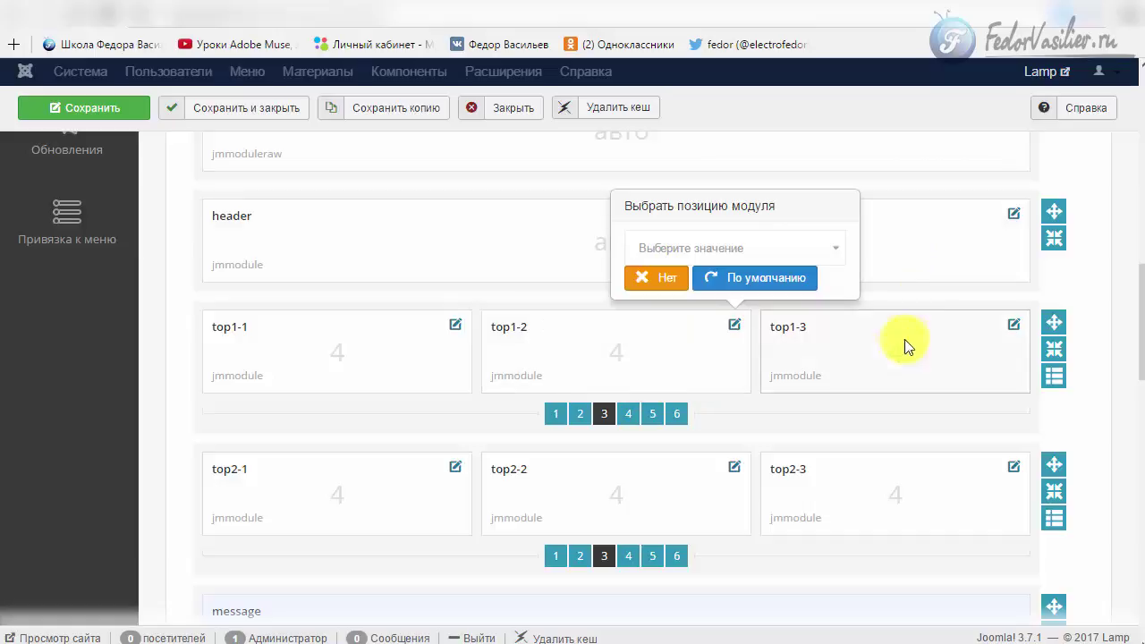
click(580, 415)
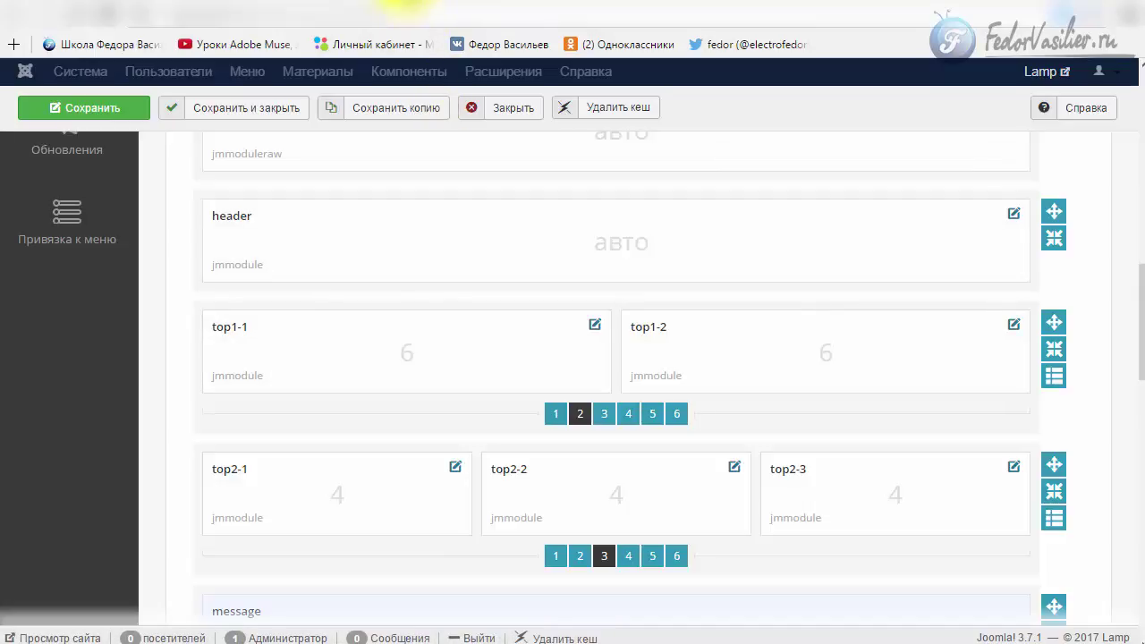
Switch to the storefront and examine the logo, menu and contact columns in its footer.
key(ctrl+Tab)
scroll(326, 469, down, 5)
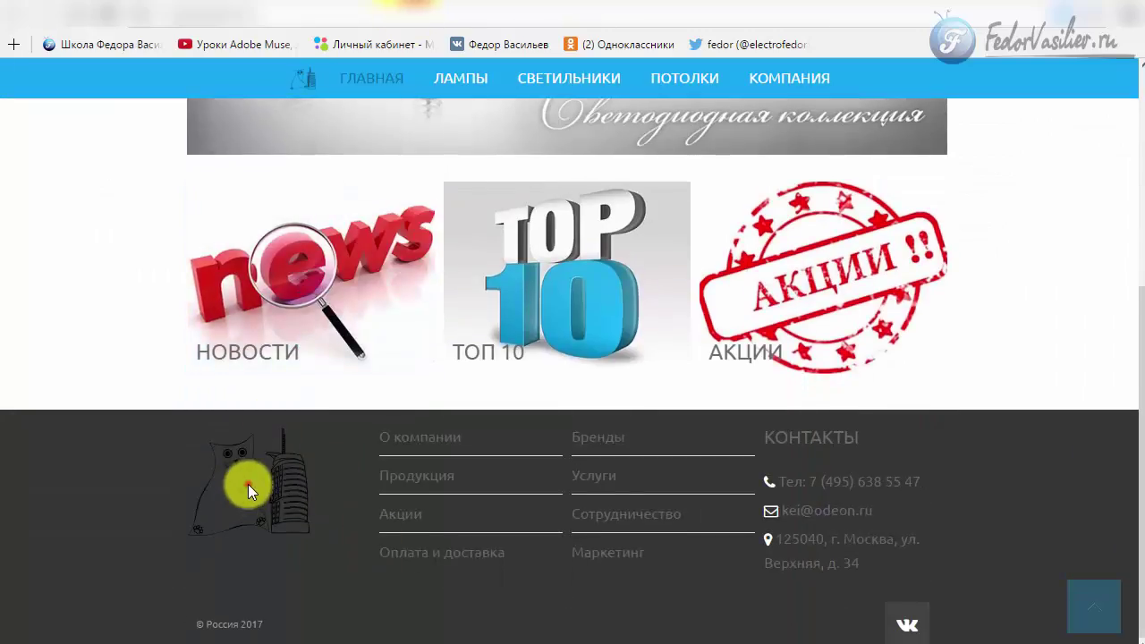
click(434, 494)
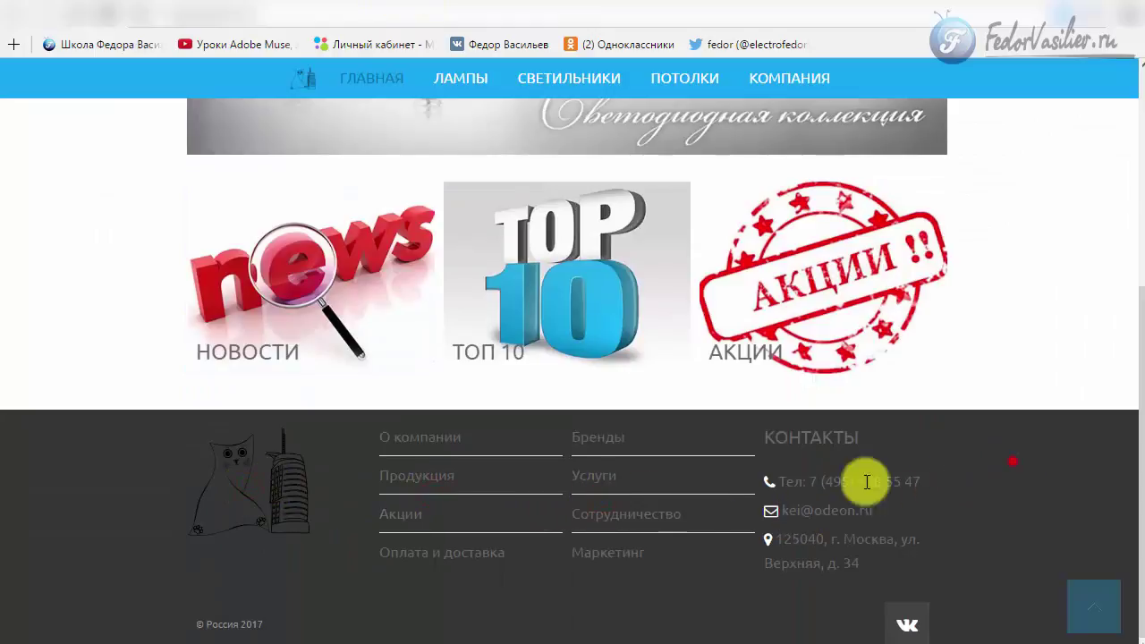
Highlight the storefront footer's content from the contacts column across to the logo, and clear the selection.
drag(866, 481, 161, 518)
click(309, 531)
drag(878, 481, 162, 532)
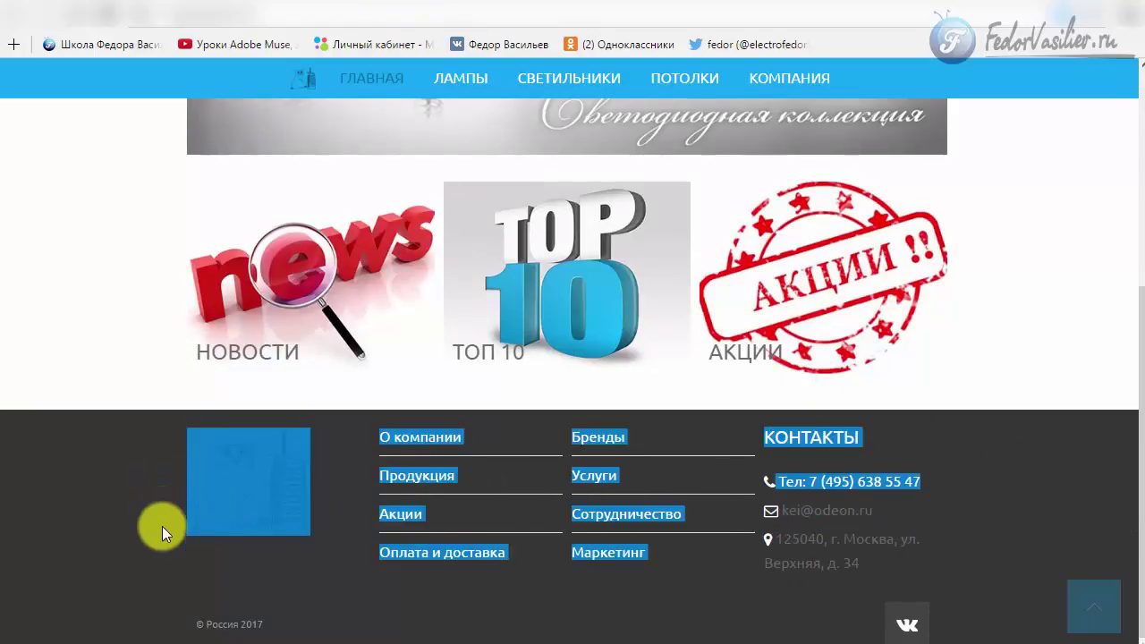
click(128, 511)
Load the storefront with the ?tp=1 position preview and highlight the footer-1 to footer-4 position labels.
click(252, 13)
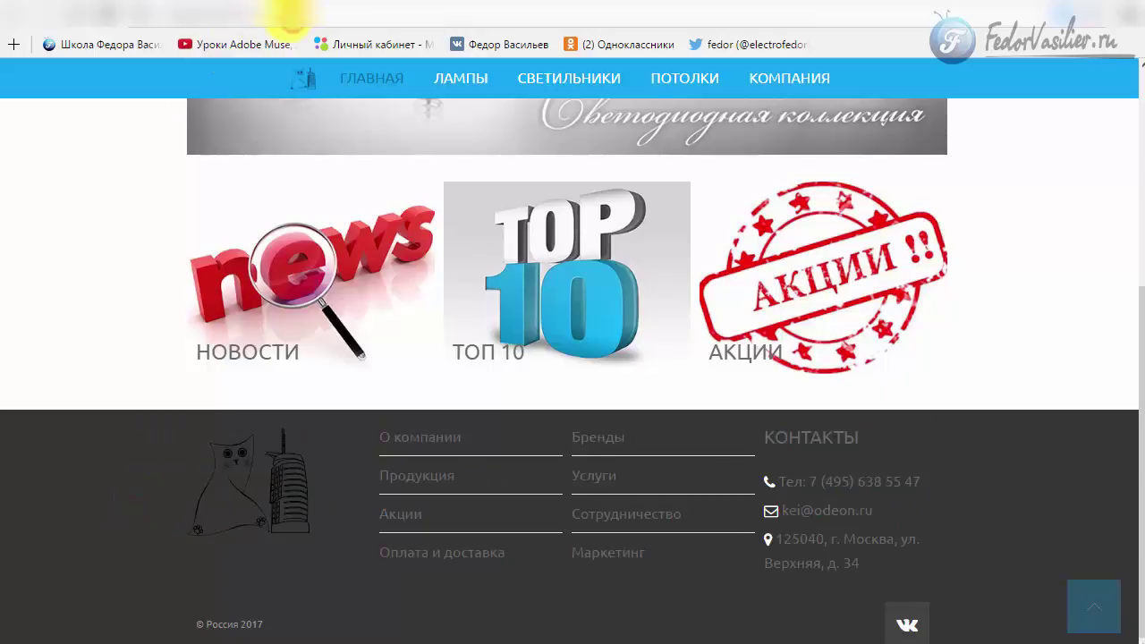
click(327, 38)
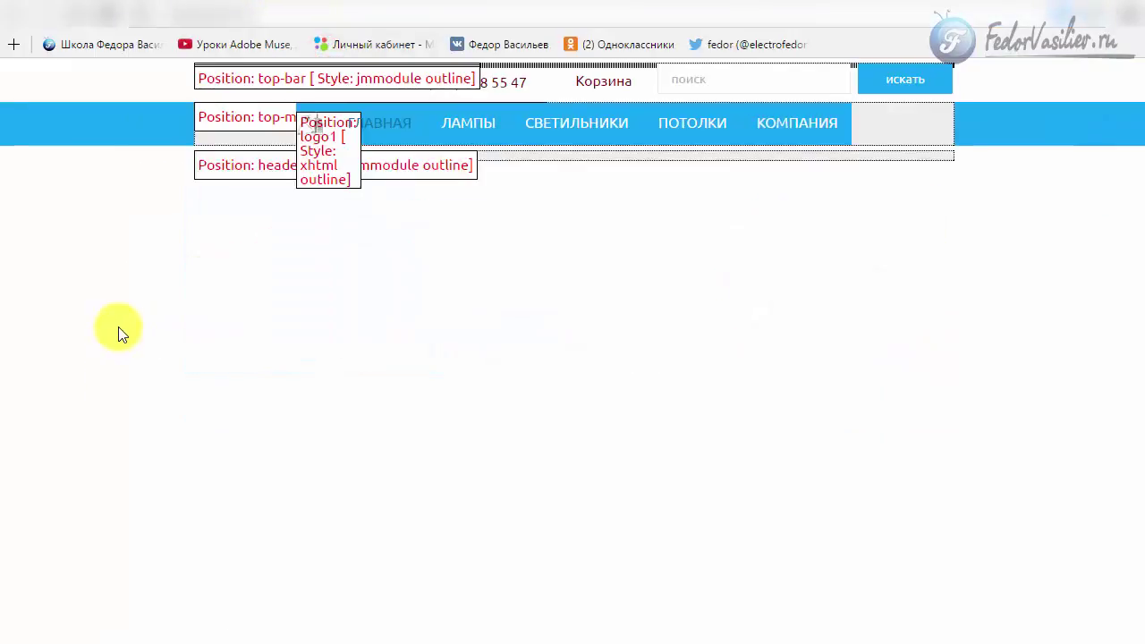
scroll(161, 540, down, 3)
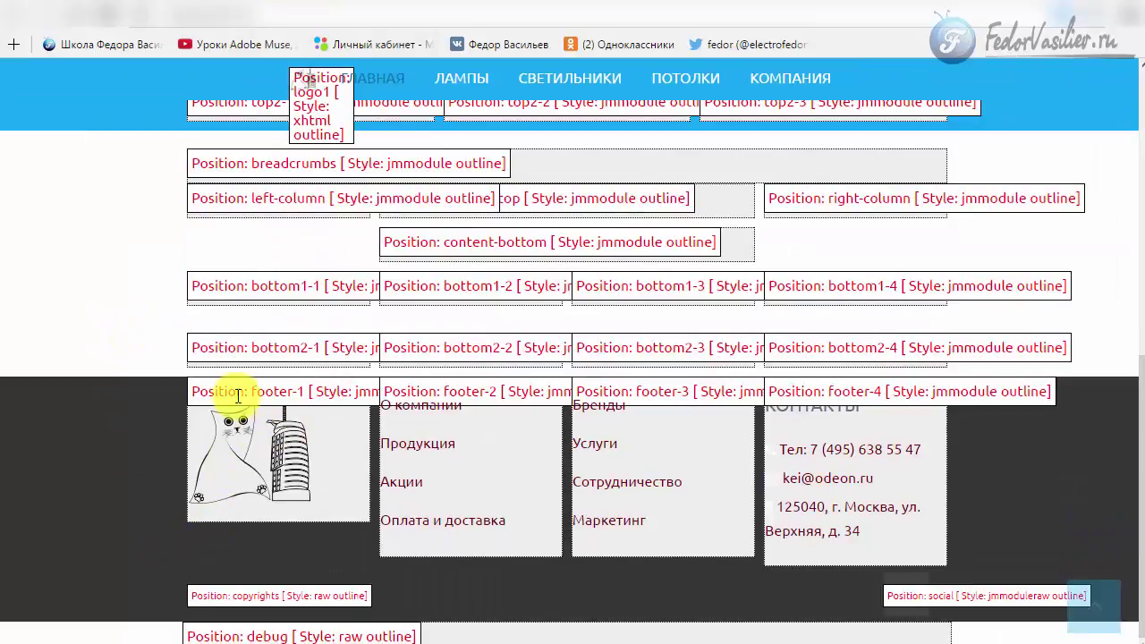
drag(238, 395, 309, 390)
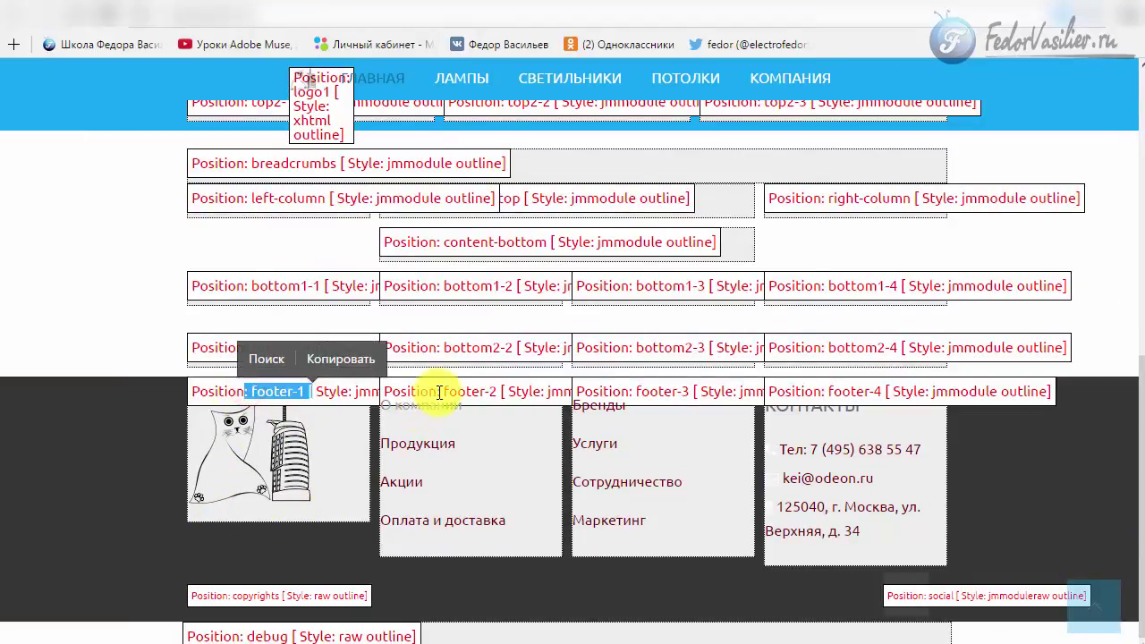
drag(439, 392, 503, 391)
drag(684, 393, 662, 391)
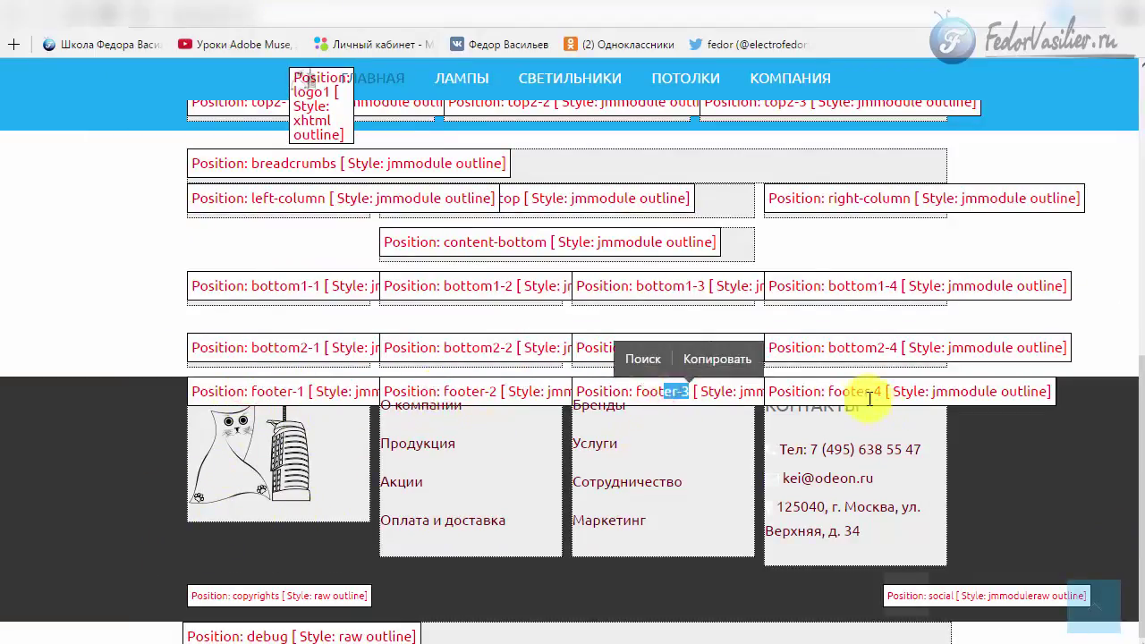
drag(883, 392, 873, 391)
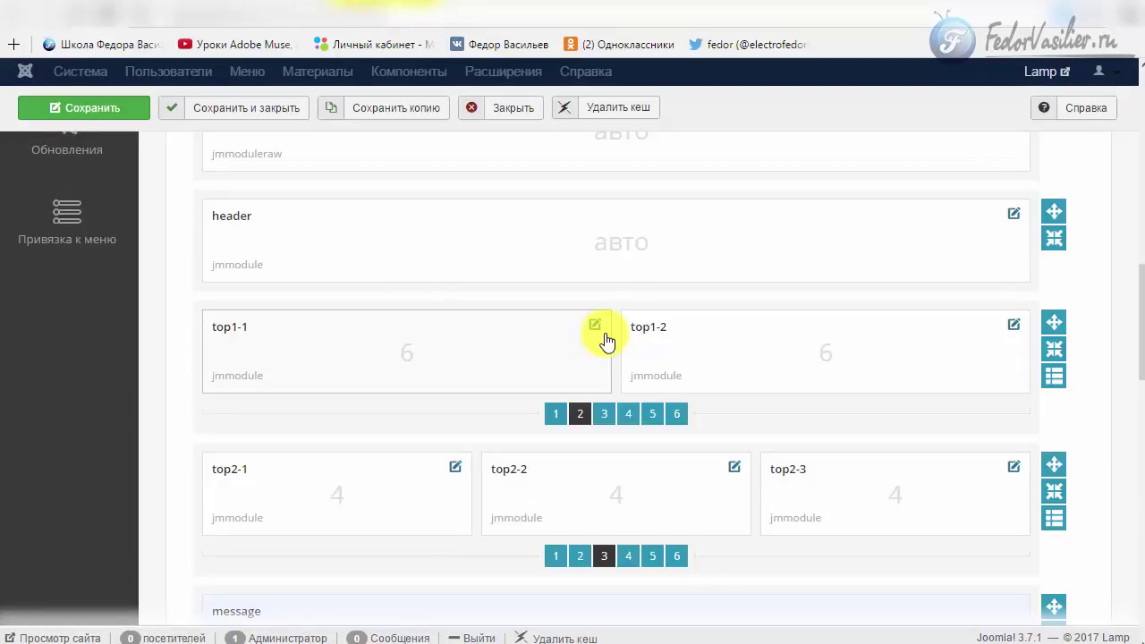
Return to the layout builder and examine the left, content and right column positions, highlighting the component block.
scroll(606, 339, down, 5)
scroll(607, 323, down, 3)
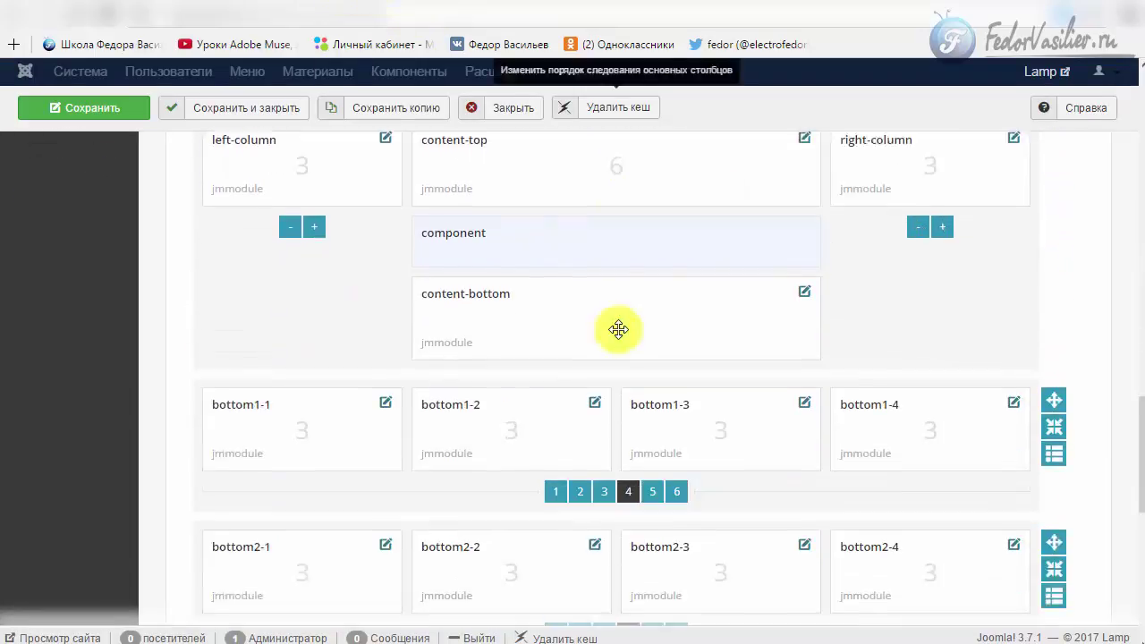
scroll(618, 329, up, 2)
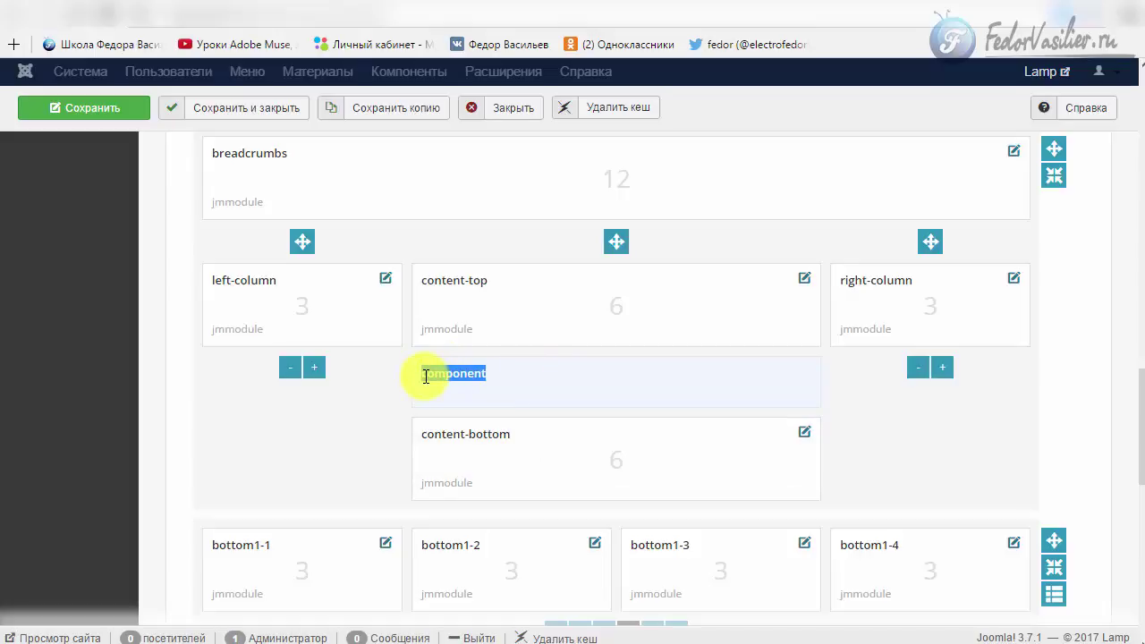
click(628, 383)
scroll(274, 325, down, 3)
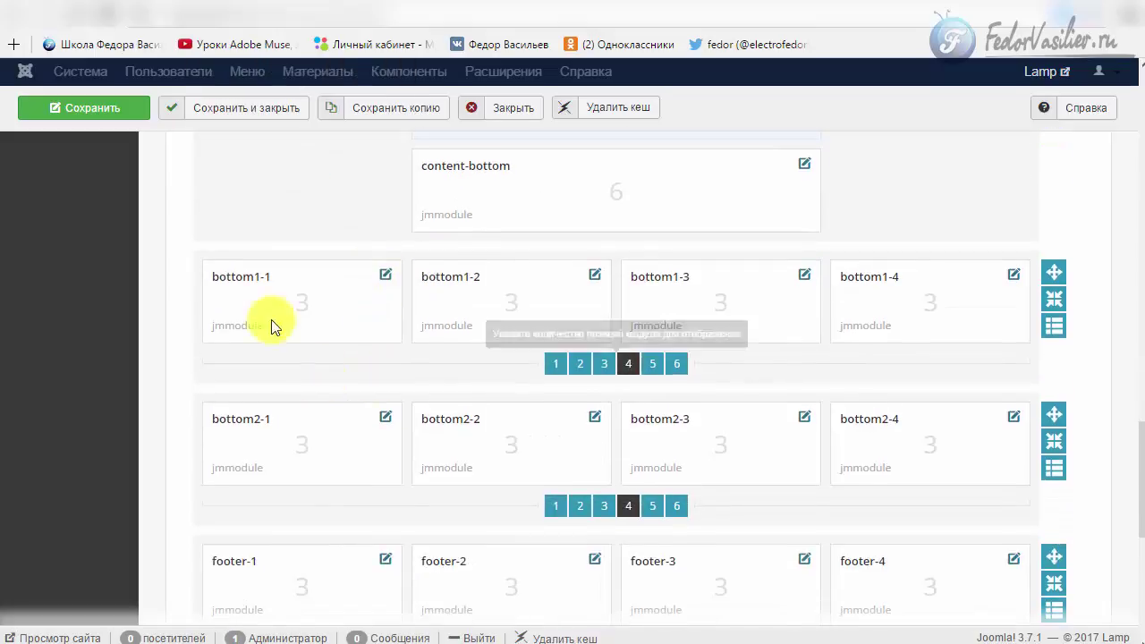
Examine the layout's footer row, highlighting the footer-1 and footer-2 position names and its position count selector.
scroll(250, 394, down, 2)
drag(263, 385, 192, 380)
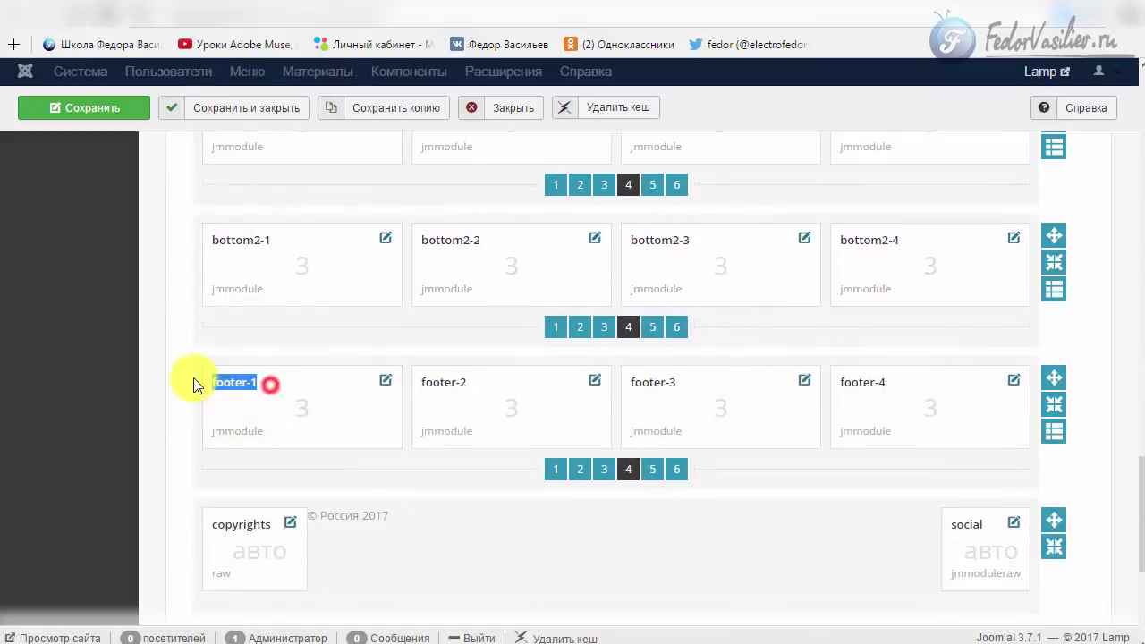
drag(467, 383, 418, 383)
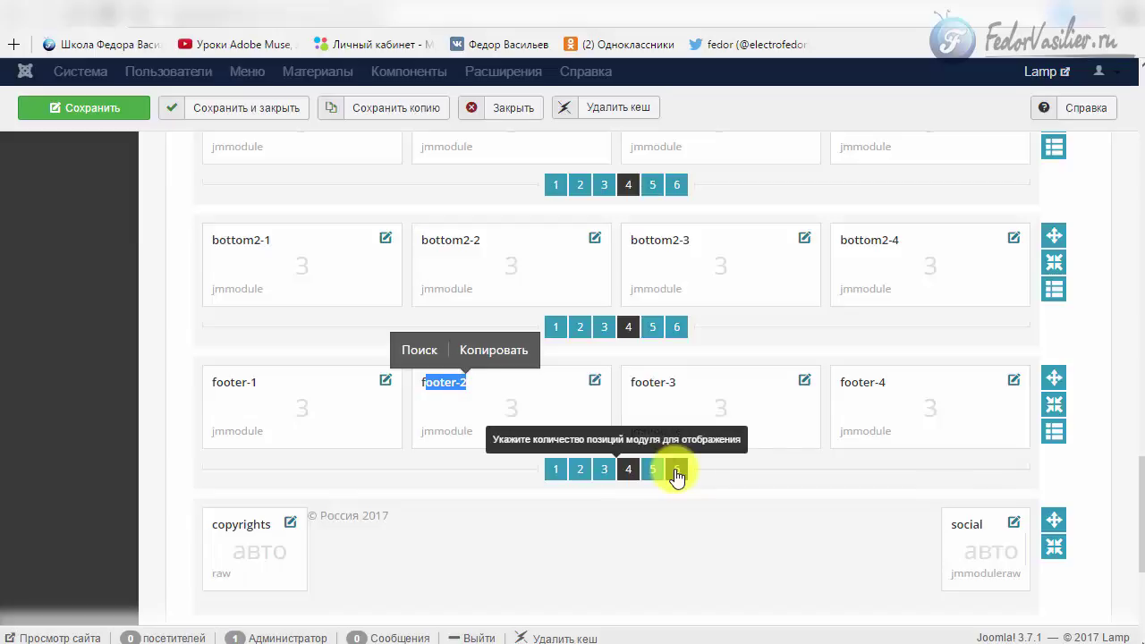
click(506, 383)
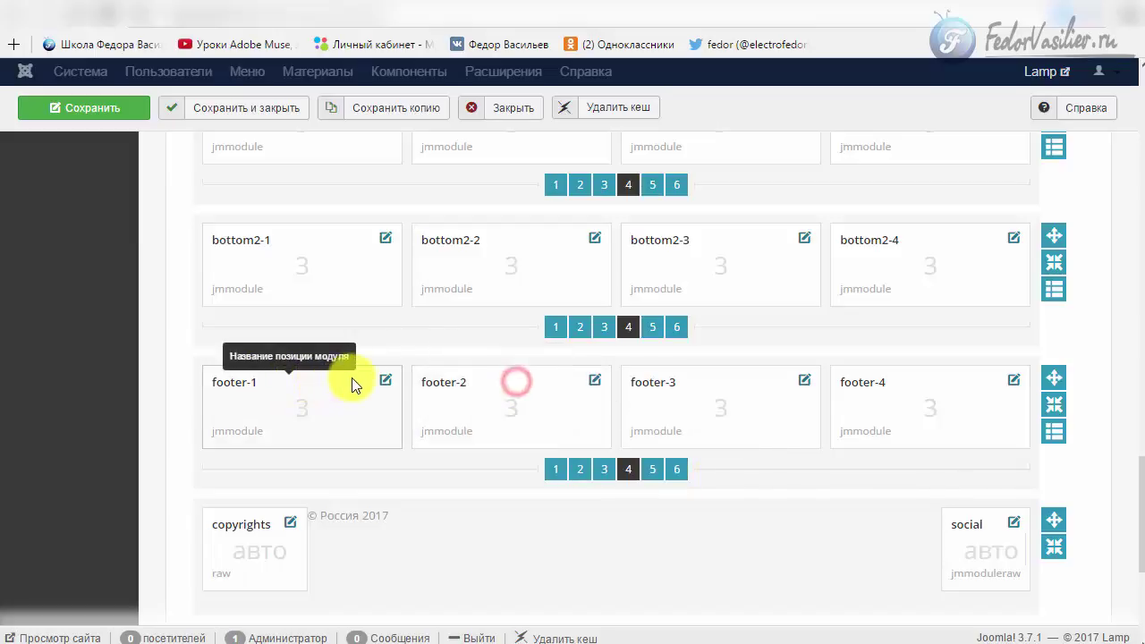
Browse the module position list for footer-1 and close the selector without choosing a position.
click(381, 384)
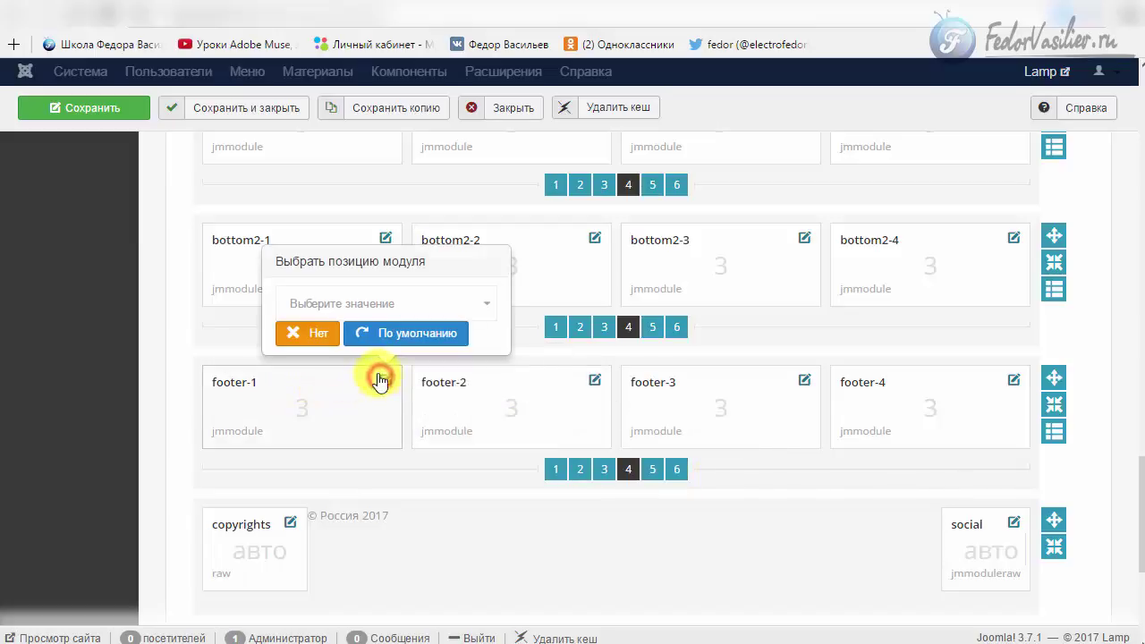
click(362, 309)
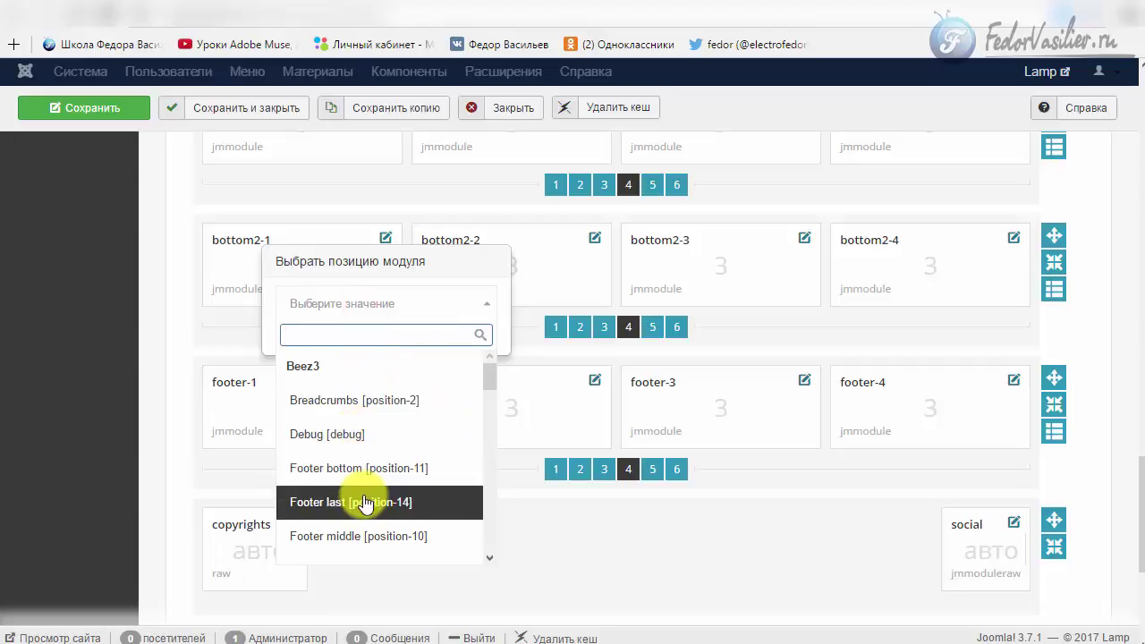
scroll(365, 501, down, 2)
scroll(369, 483, up, 2)
click(394, 301)
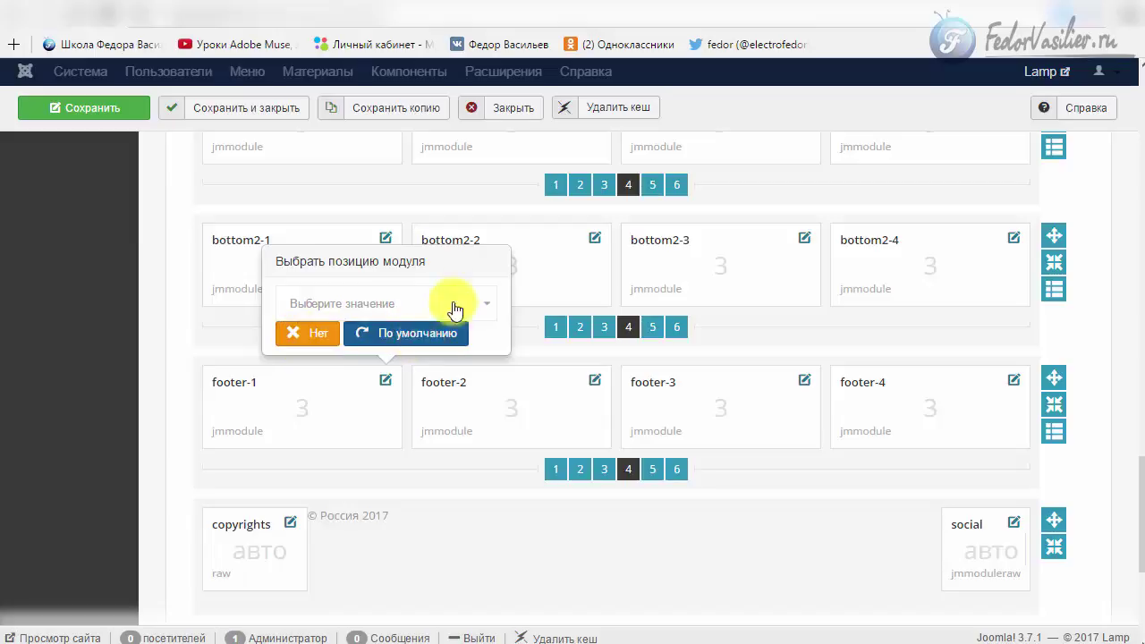
click(338, 433)
click(386, 382)
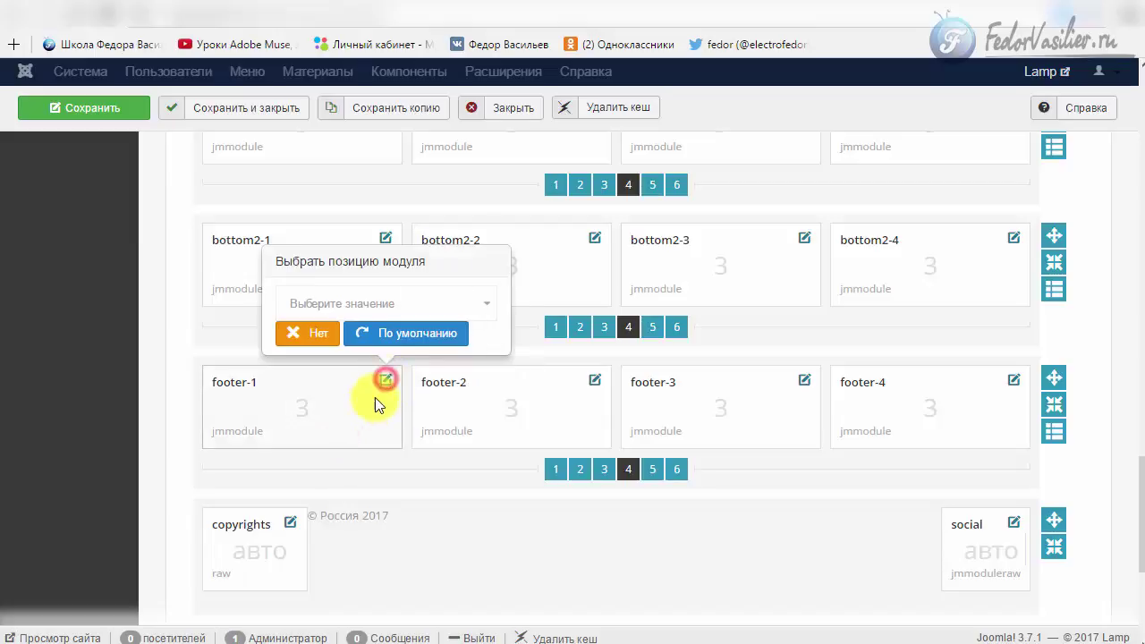
click(371, 417)
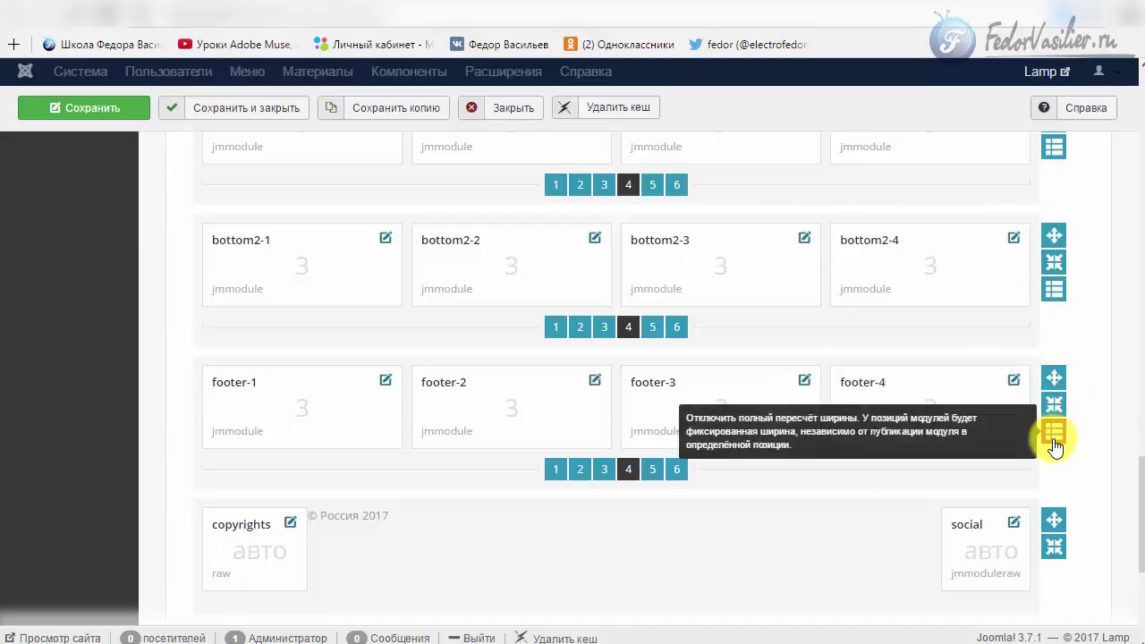
Examine the social position in the copyrights row by opening its module position selector, and close it without a choice.
scroll(912, 314, down, 2)
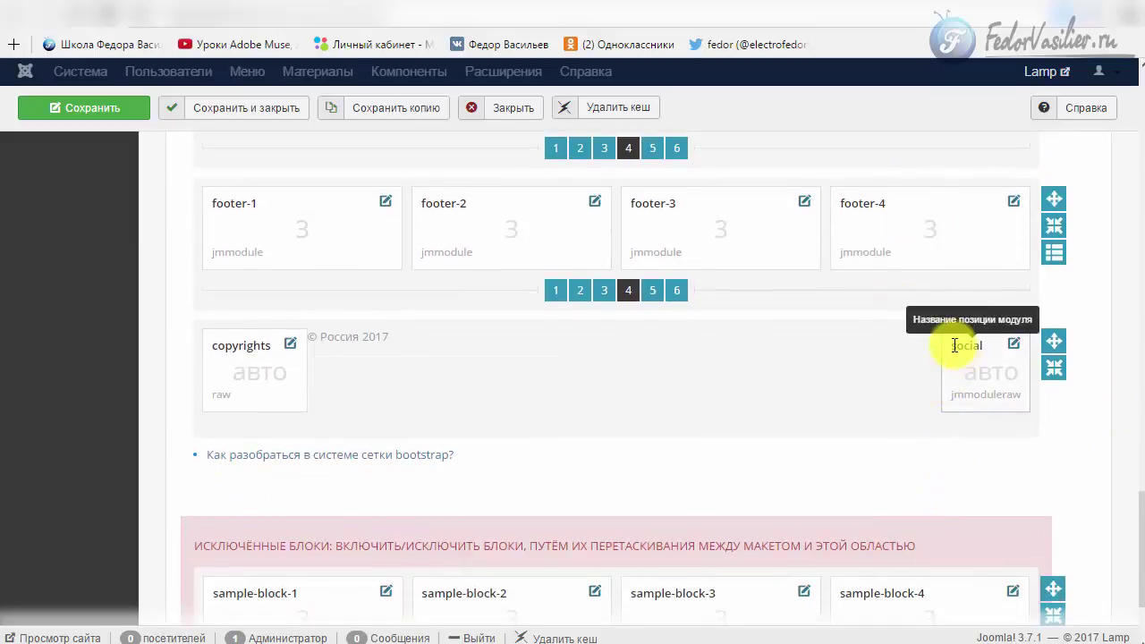
click(849, 378)
click(1012, 343)
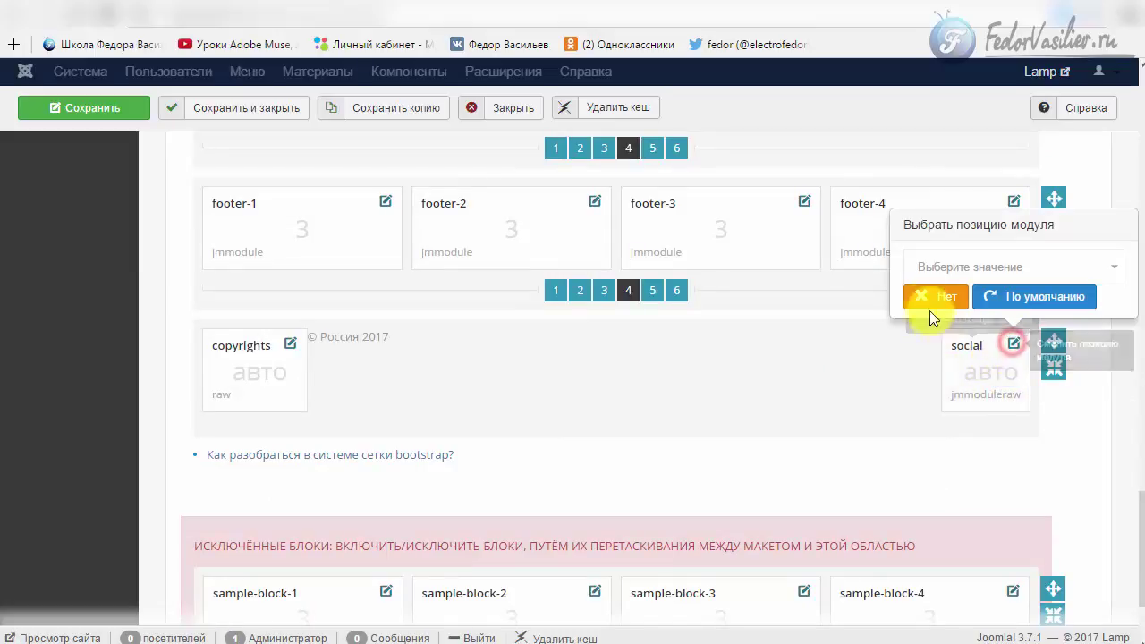
click(809, 410)
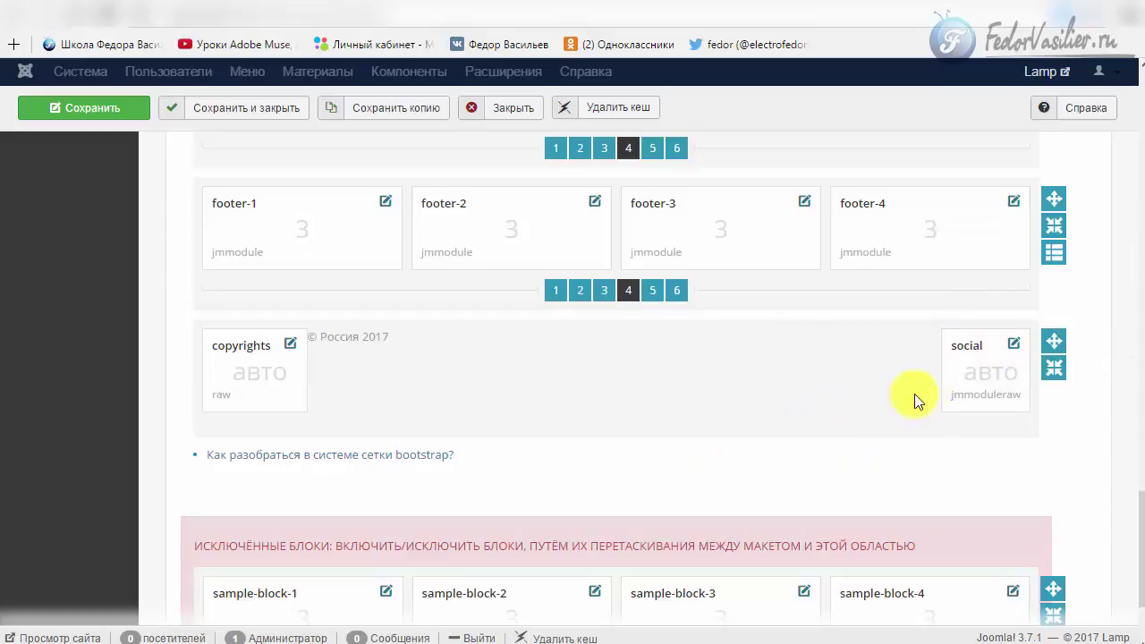
Examine the excluded blocks area with its sample blocks, highlighting the instruction on moving blocks in or out of the layout.
scroll(511, 533, down, 3)
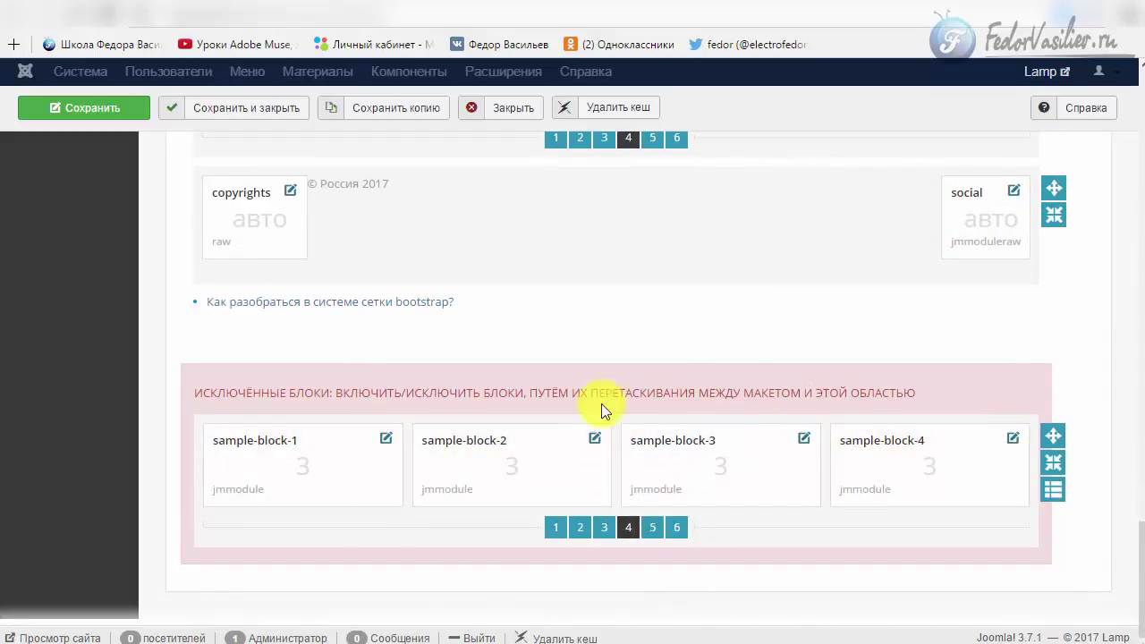
drag(618, 392, 760, 394)
drag(1053, 444, 996, 441)
drag(319, 392, 544, 393)
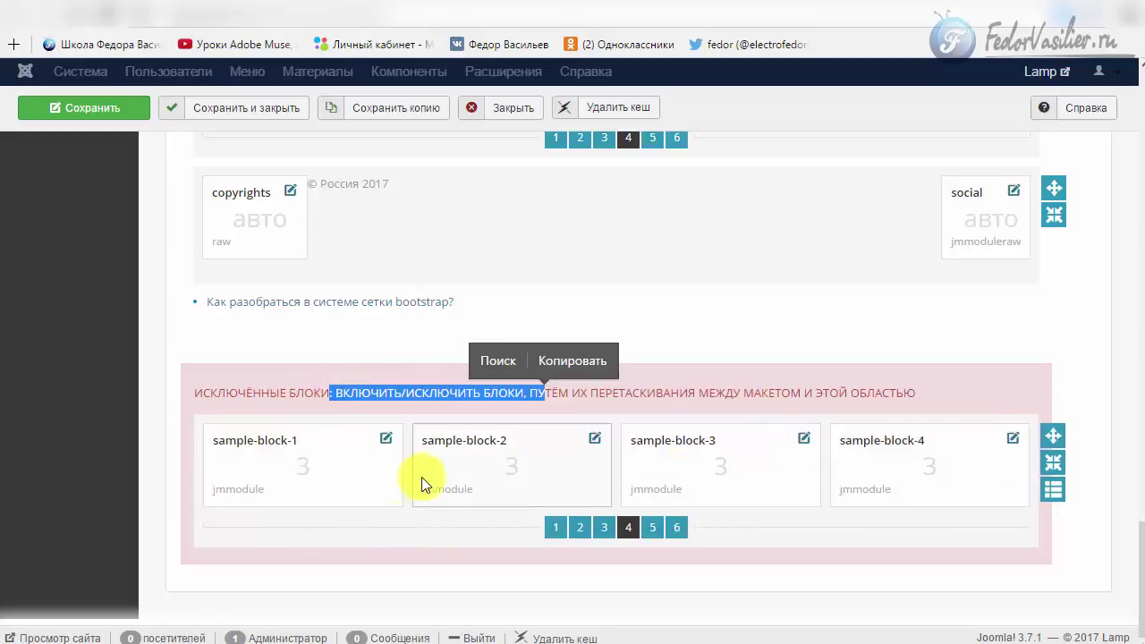
Review the layout's rows and highlight the template width value in the layout settings.
scroll(575, 440, up, 15)
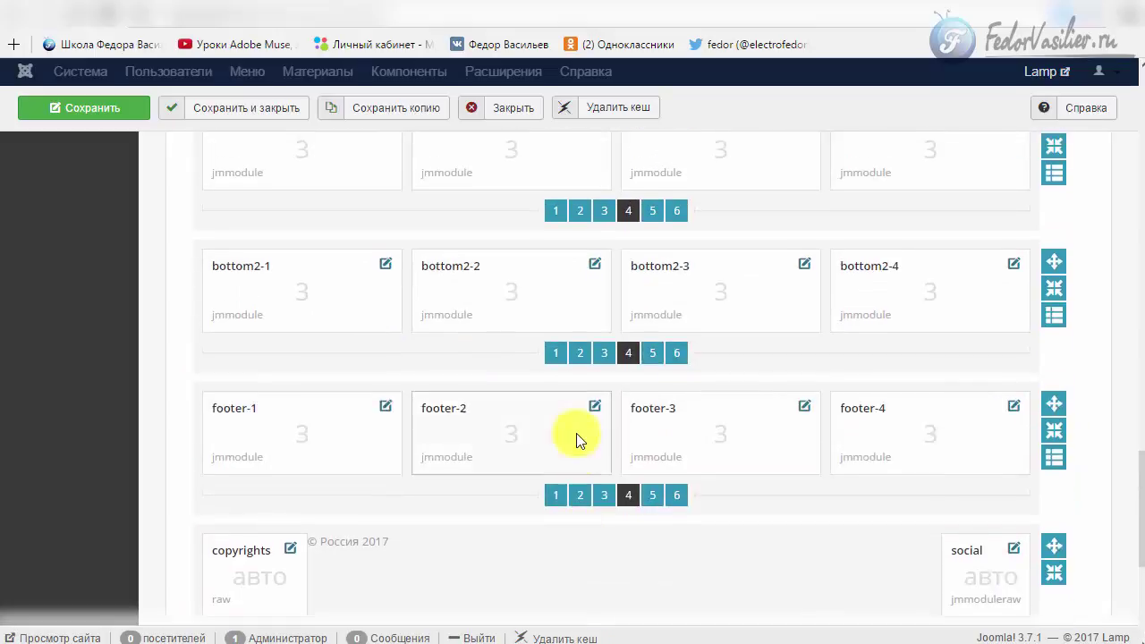
scroll(506, 444, down, 7)
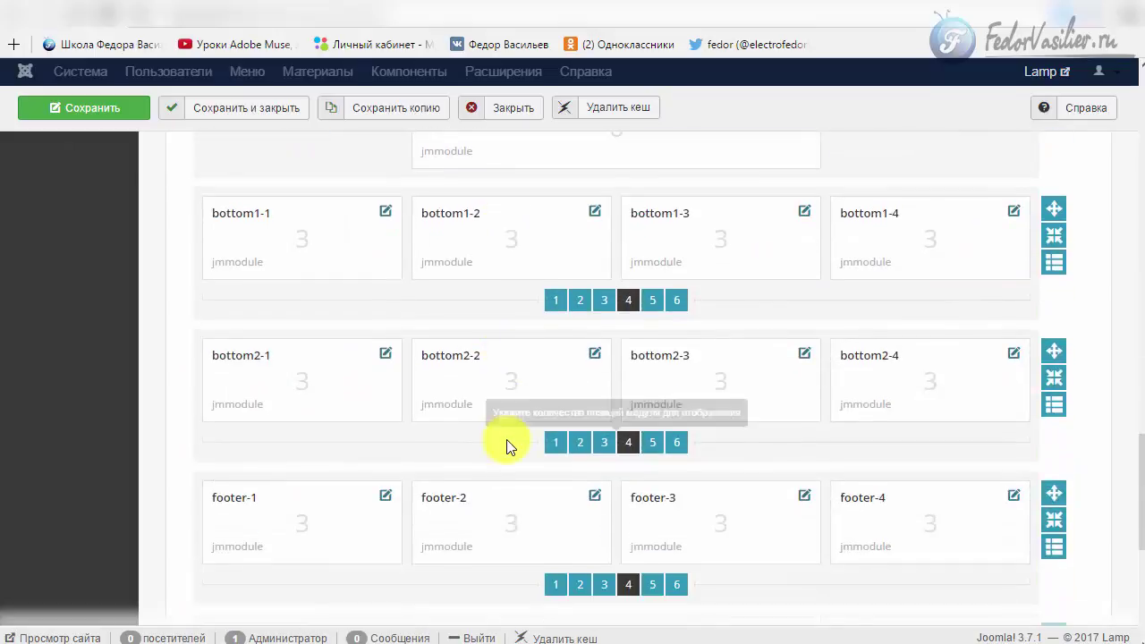
scroll(508, 446, up, 3)
scroll(506, 444, up, 12)
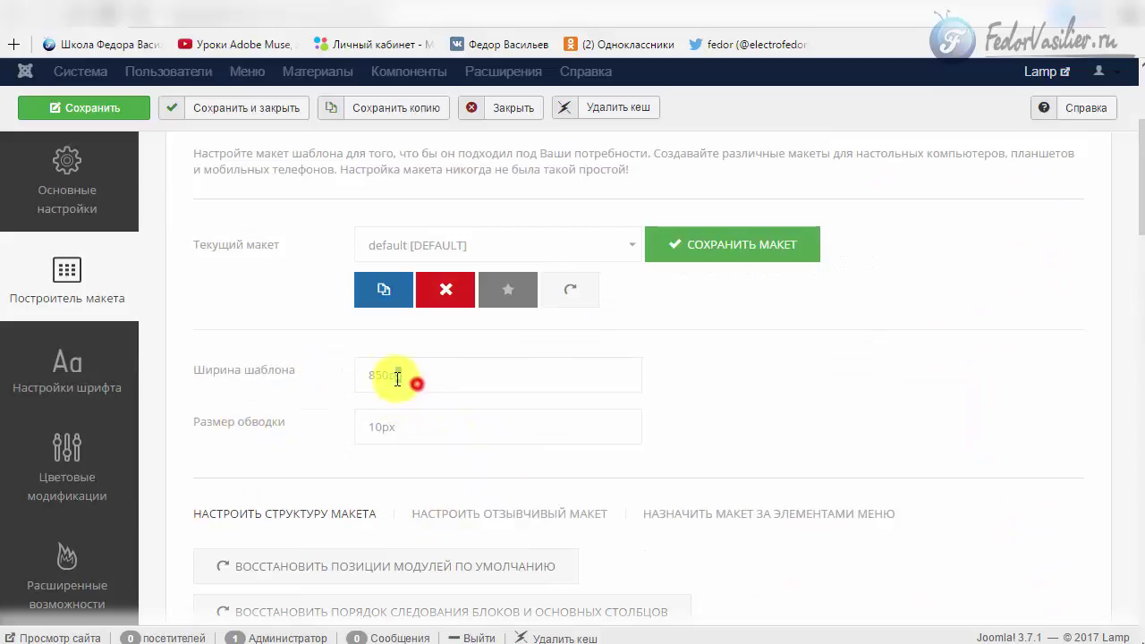
drag(397, 379, 351, 376)
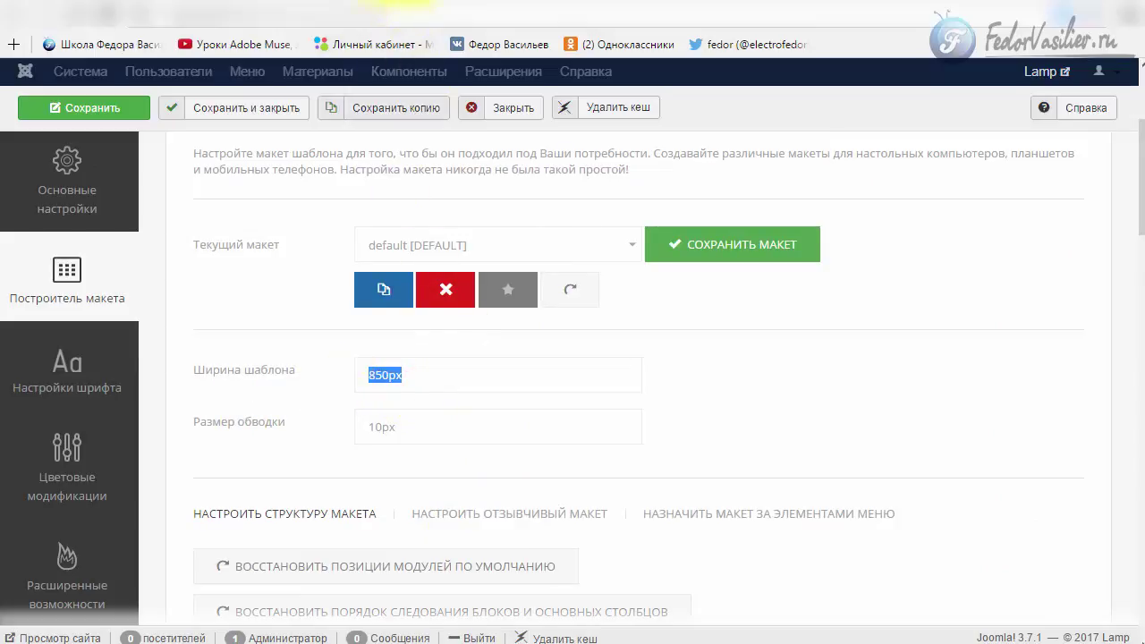
Switch to the storefront and reload its home page without the tp=1 position preview.
click(442, 11)
scroll(635, 457, up, 4)
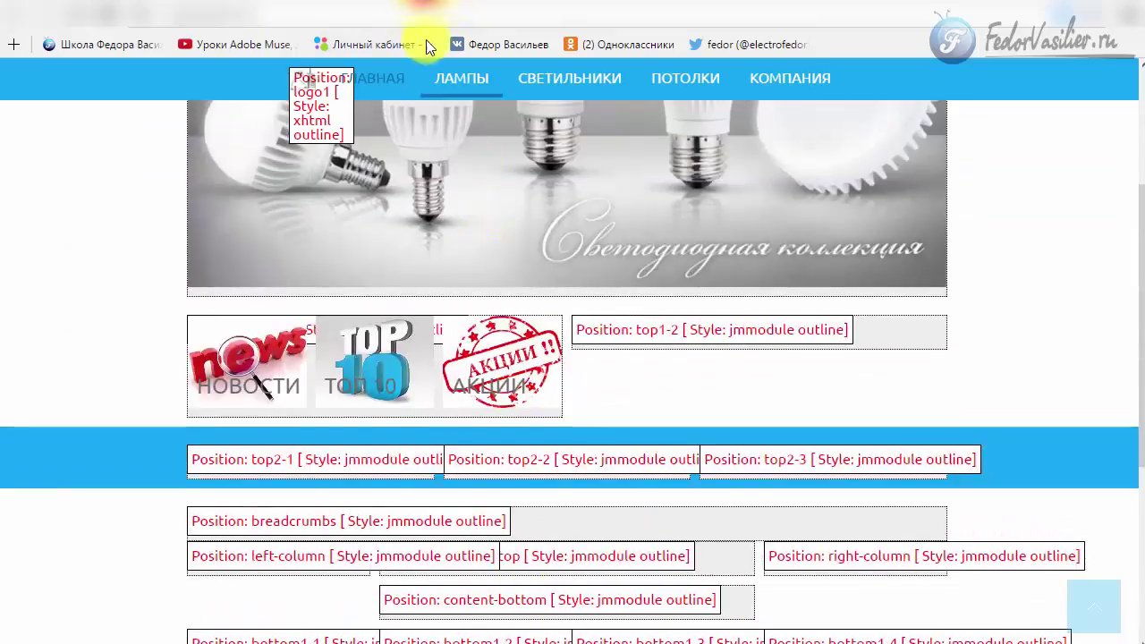
click(335, 11)
key(BackSpace)
key(BackSpace)
key(BackSpace)
key(BackSpace)
key(BackSpace)
key(BackSpace)
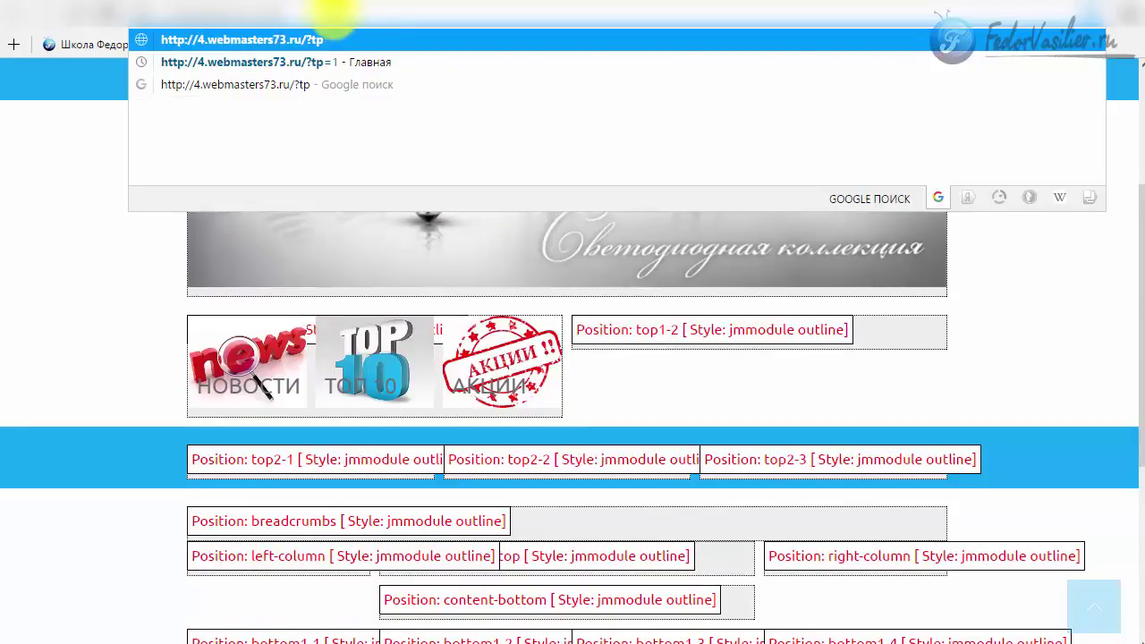
key(Return)
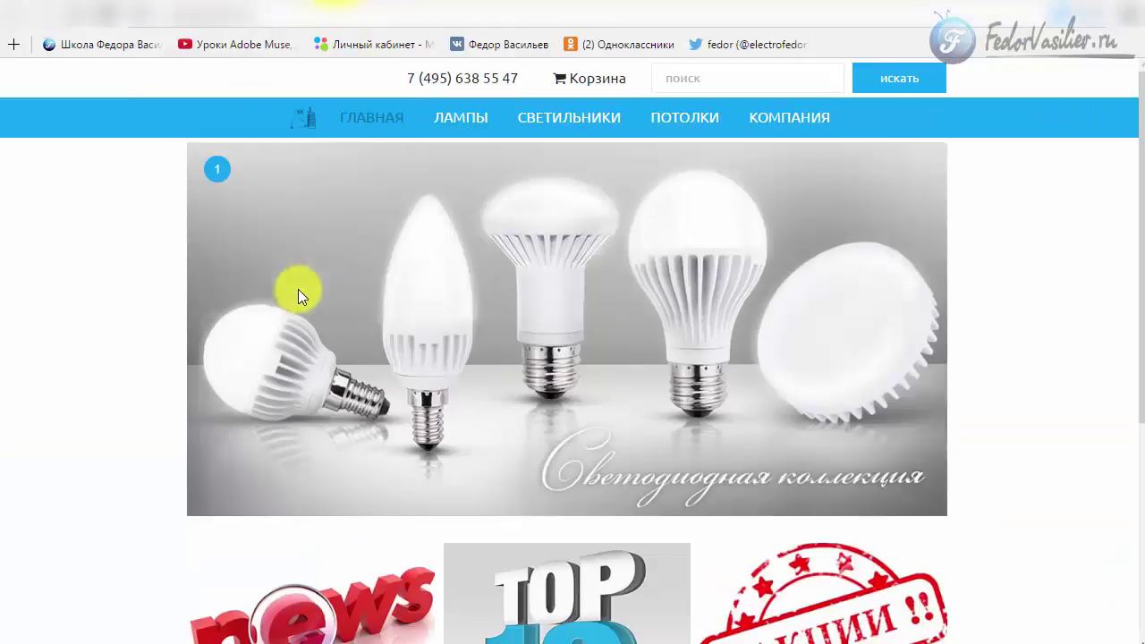
Compare the storefront's content width with the layout builder's template width setting, leaving the value as it is.
scroll(302, 288, down, 2)
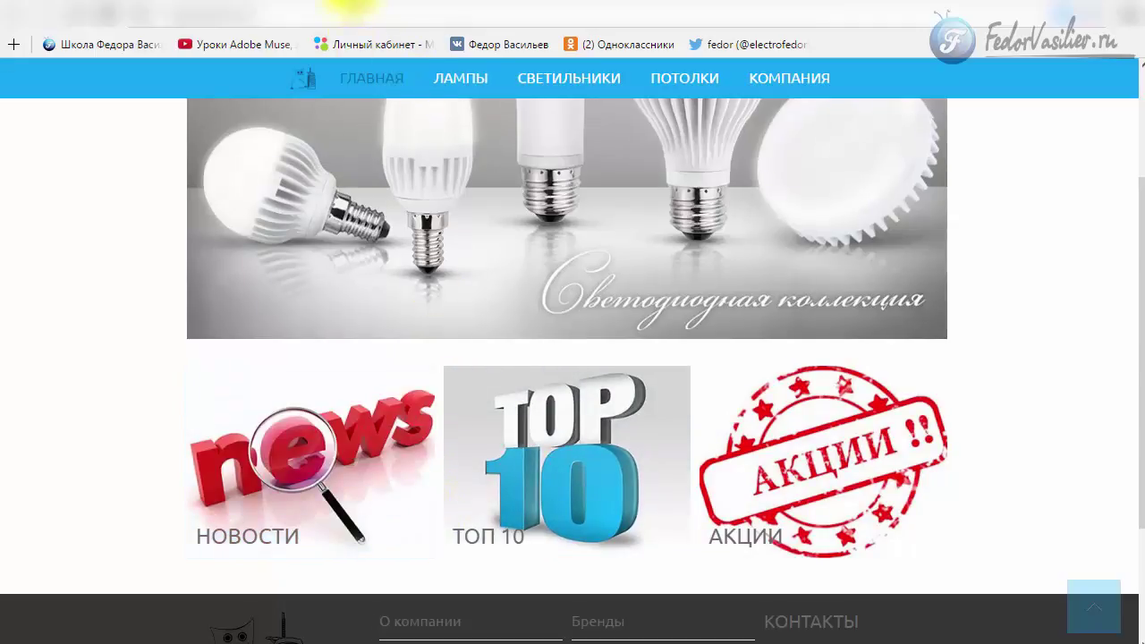
click(351, 9)
scroll(373, 215, down, 3)
click(380, 198)
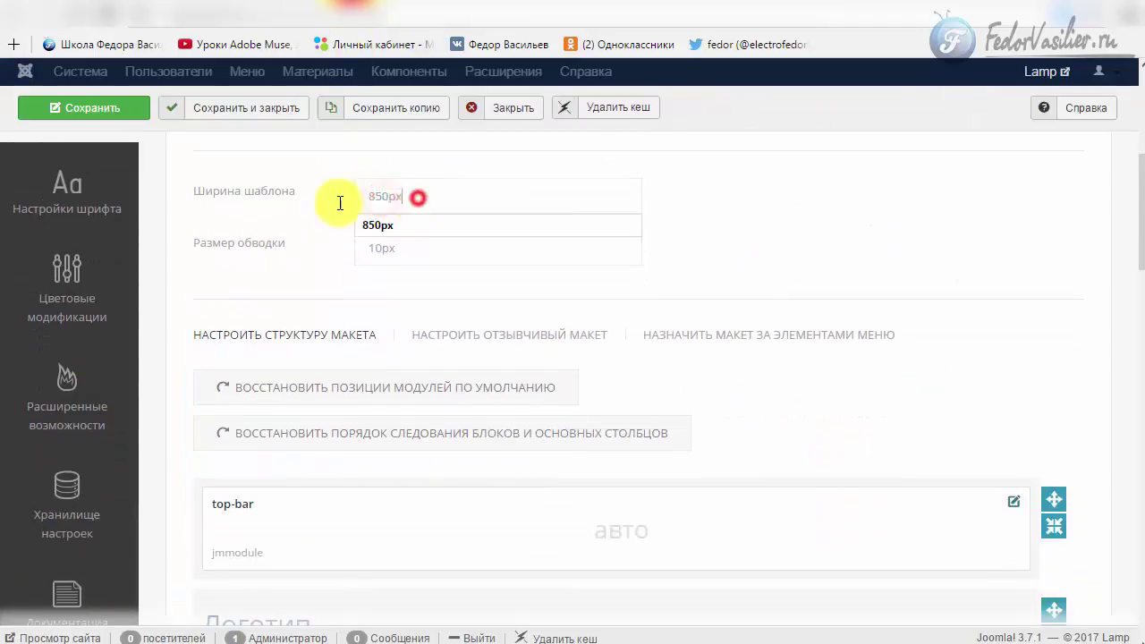
click(846, 242)
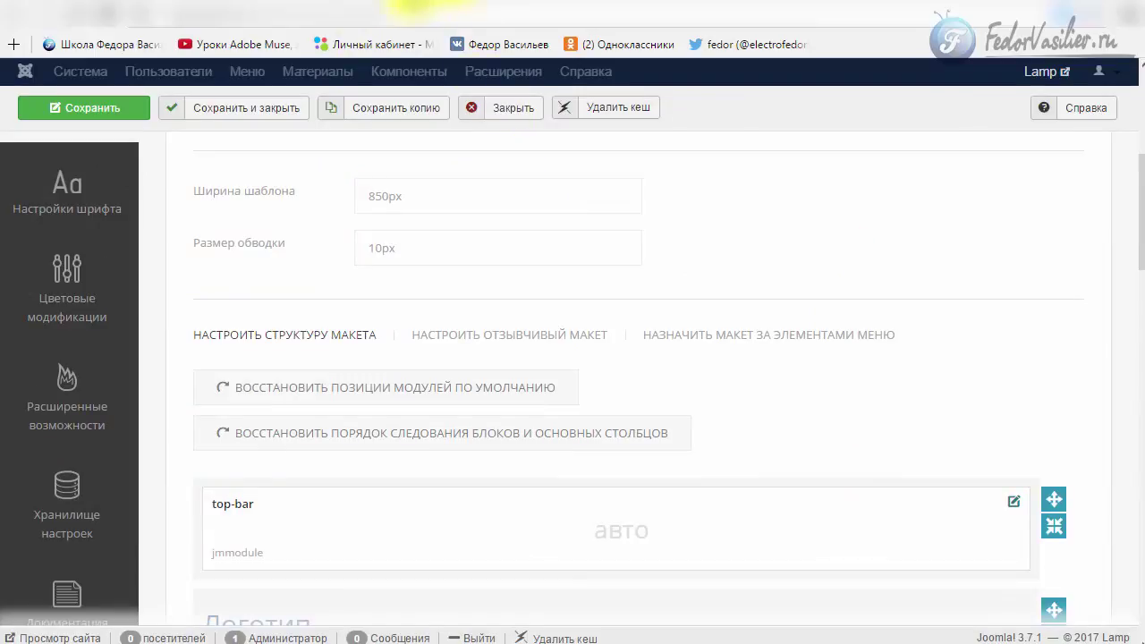
click(417, 7)
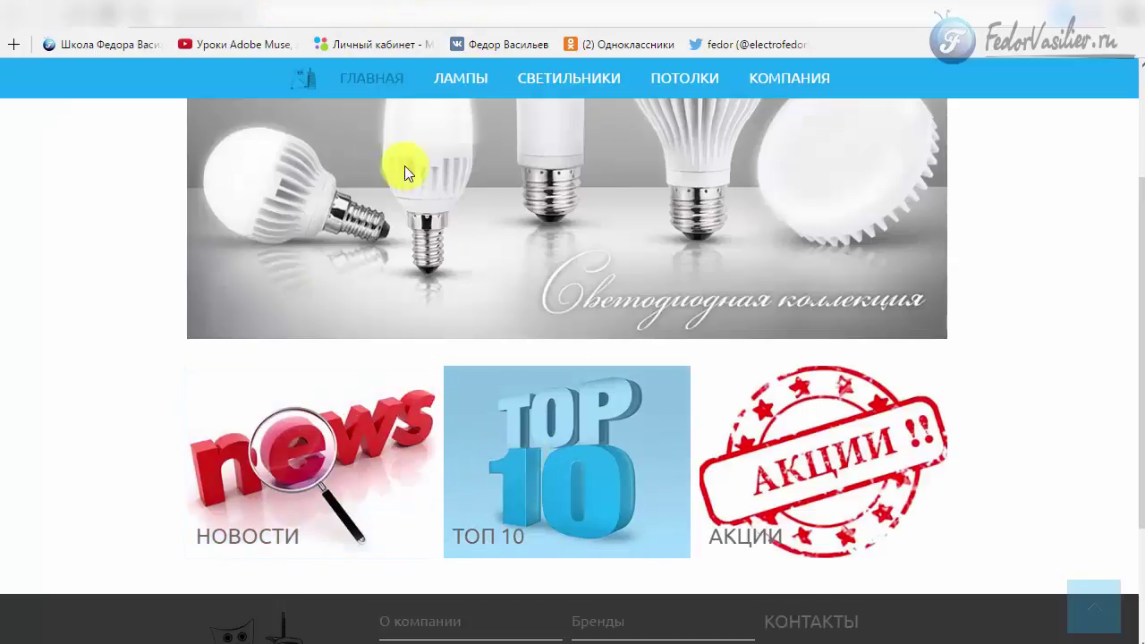
click(380, 7)
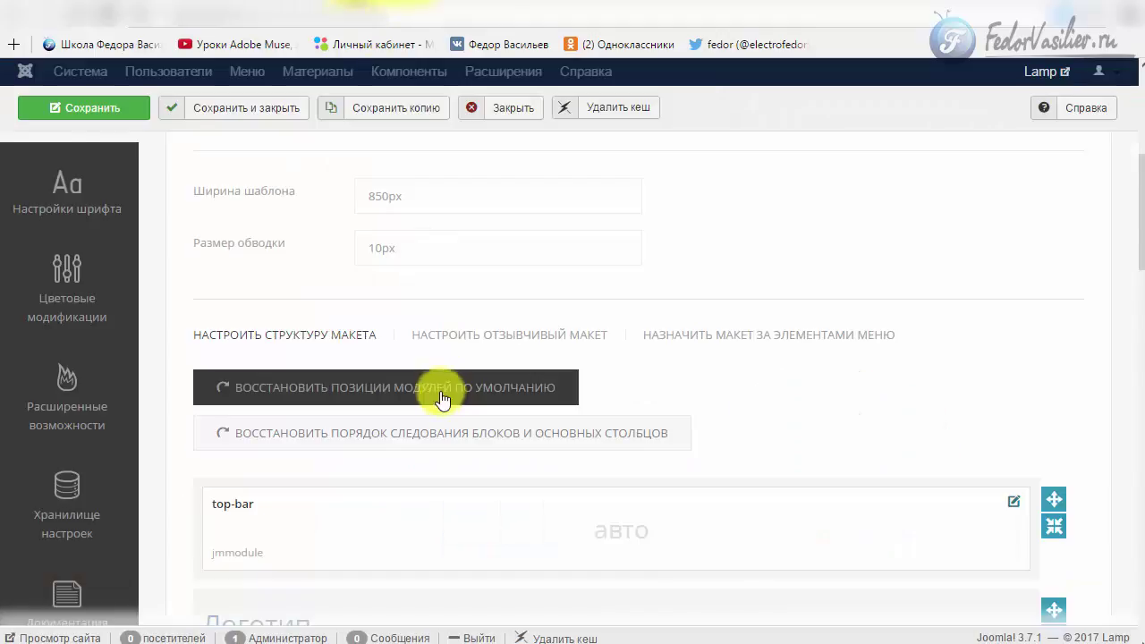
Close the jm-apartments template style without saving and open the list of site modules.
scroll(438, 396, up, 10)
click(498, 155)
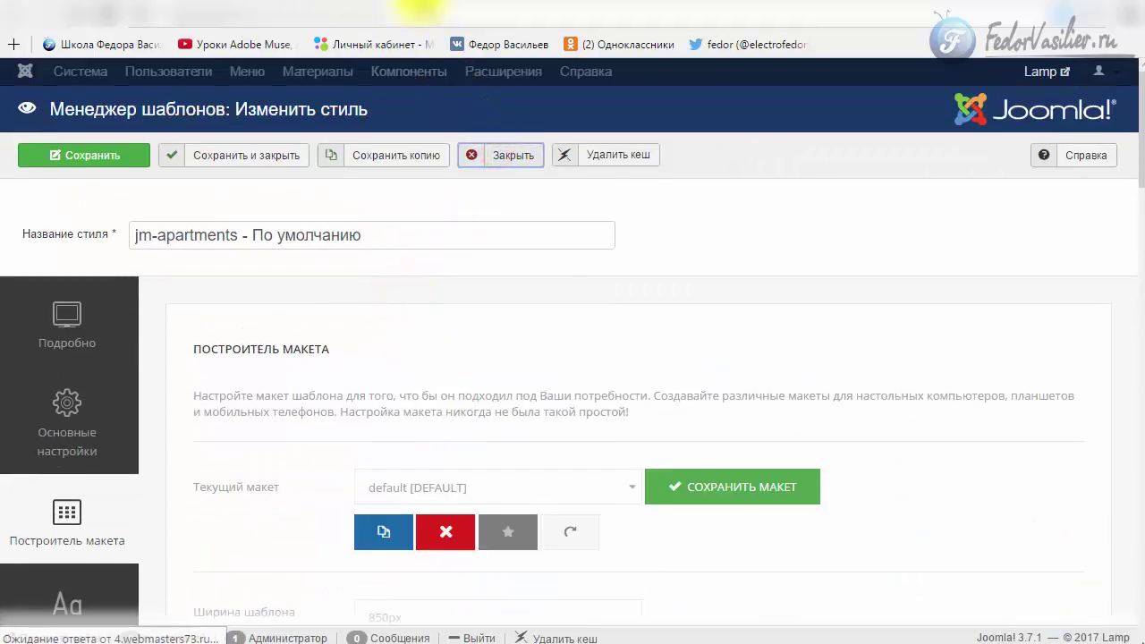
click(527, 72)
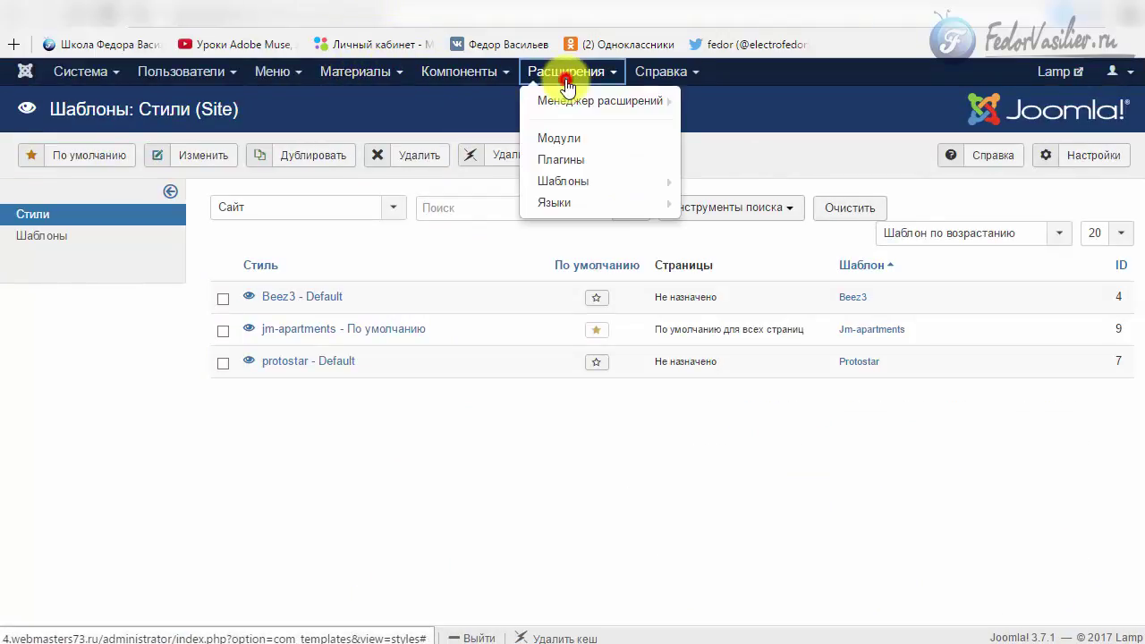
click(585, 146)
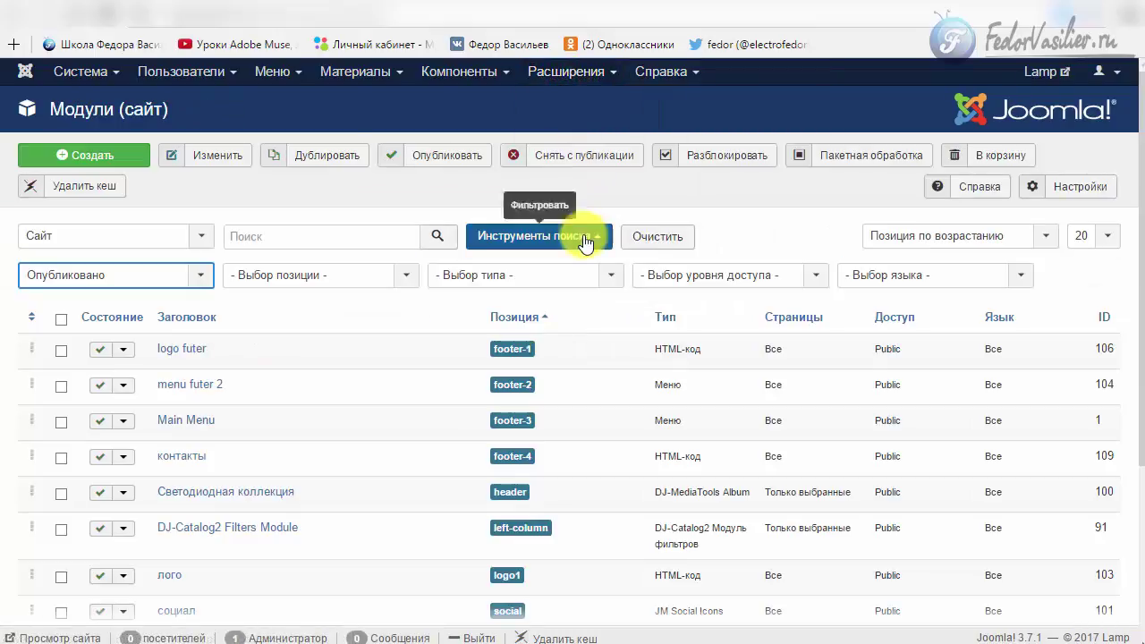
Find the published HTML module "бокс" at position top1-1 in the module list and open it for editing.
scroll(615, 329, down, 1)
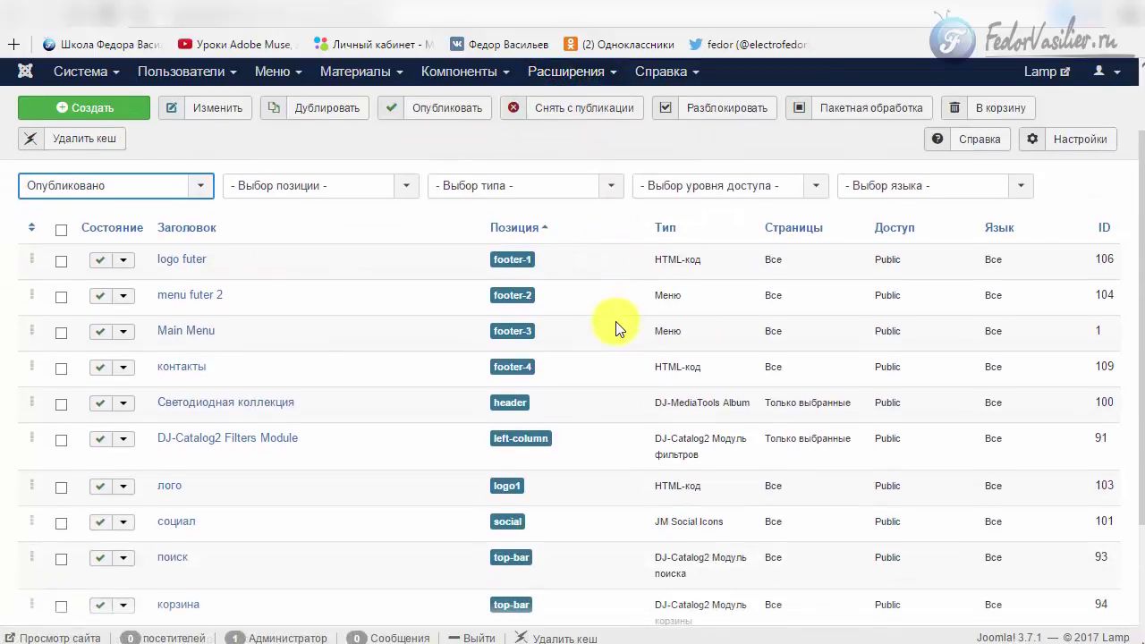
scroll(615, 329, down, 1)
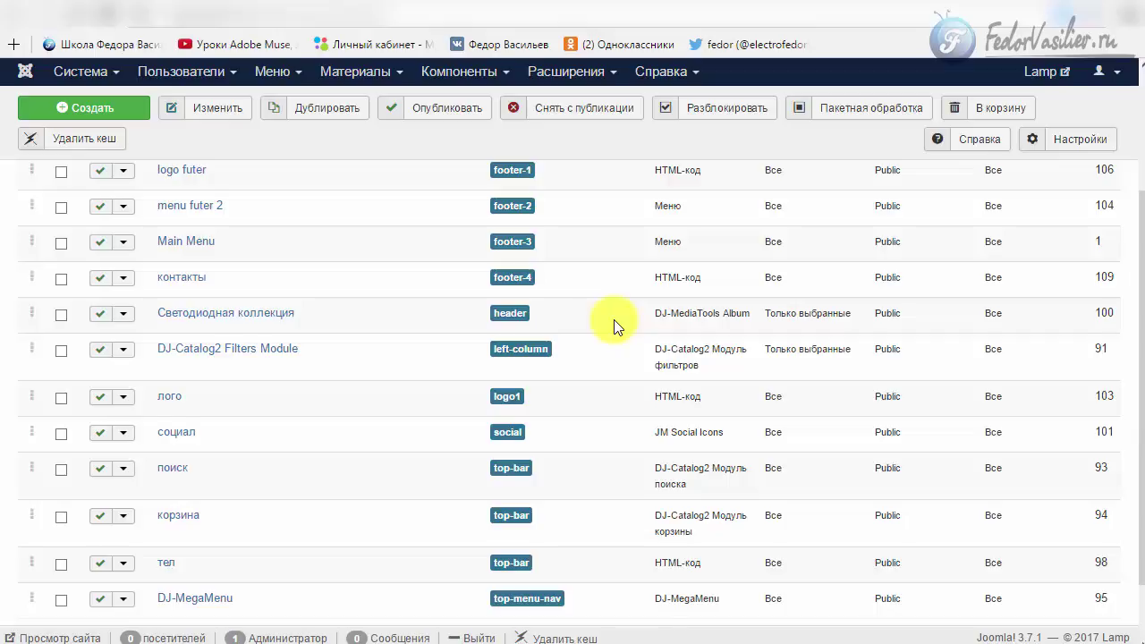
scroll(615, 327, down, 1)
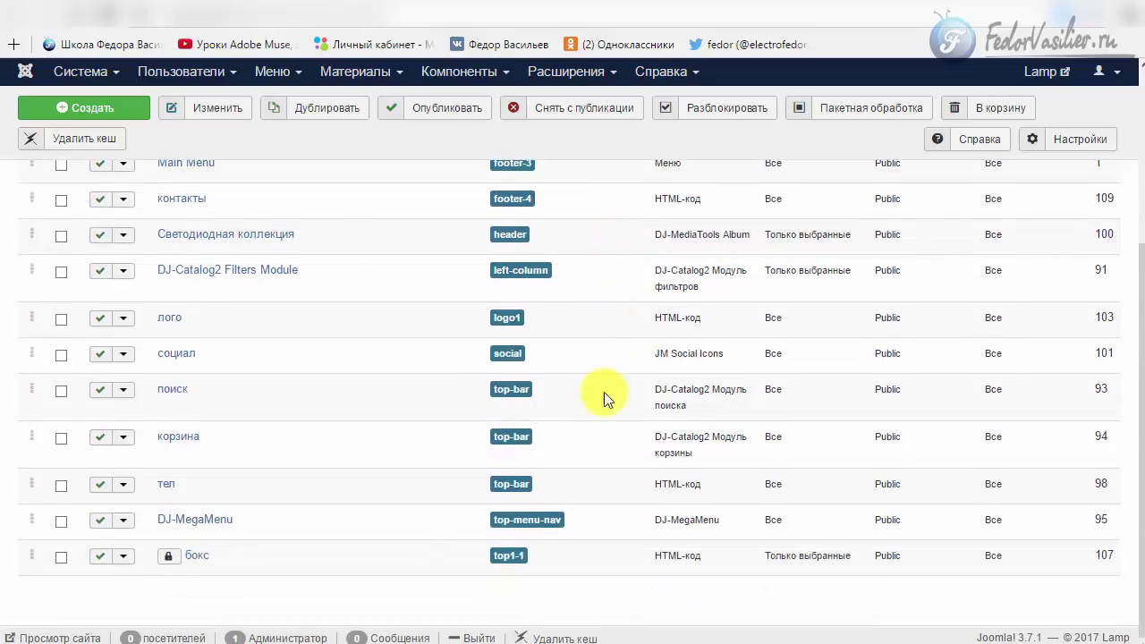
click(168, 559)
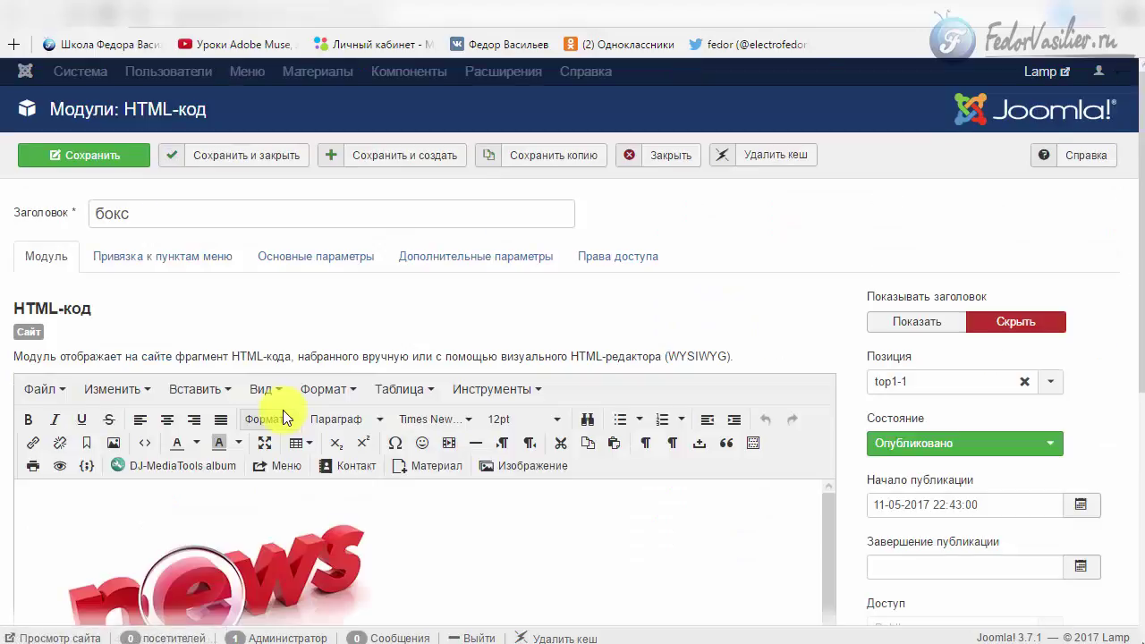
Select the news image in the module's content and view its link insertion settings, closing them without adding a link.
scroll(375, 324, down, 3)
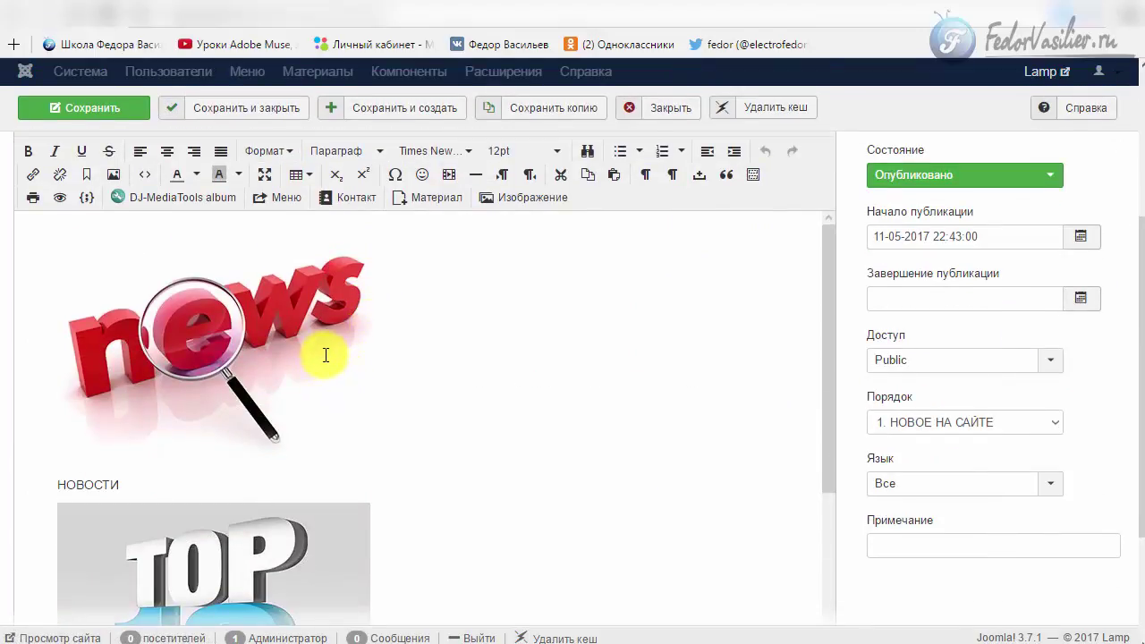
click(319, 353)
scroll(600, 358, down, 5)
scroll(370, 480, up, 5)
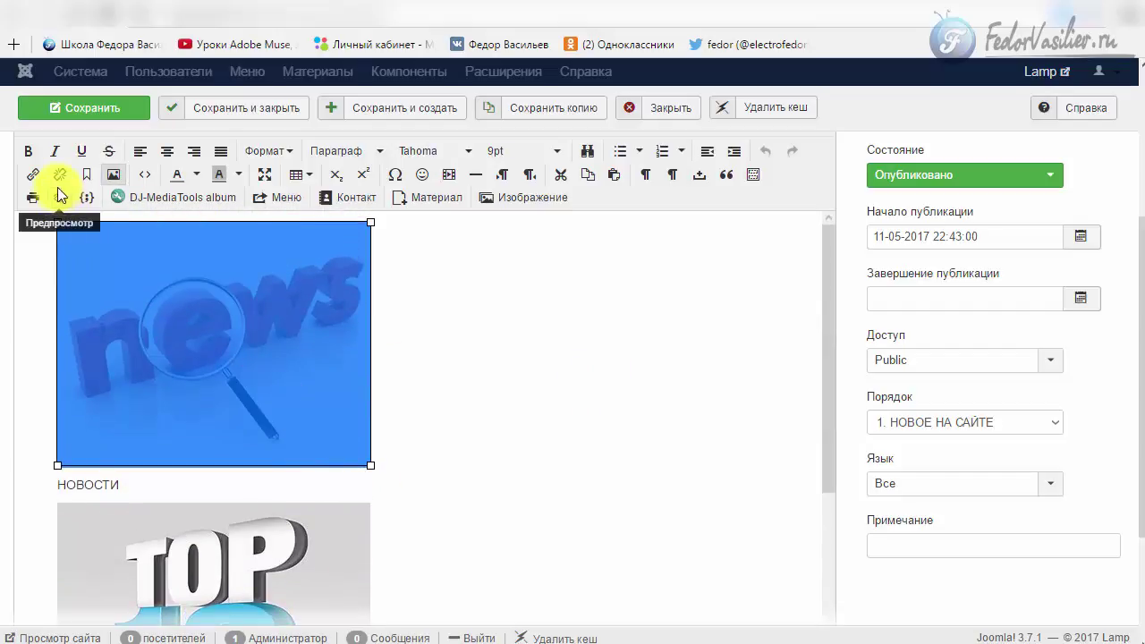
click(33, 173)
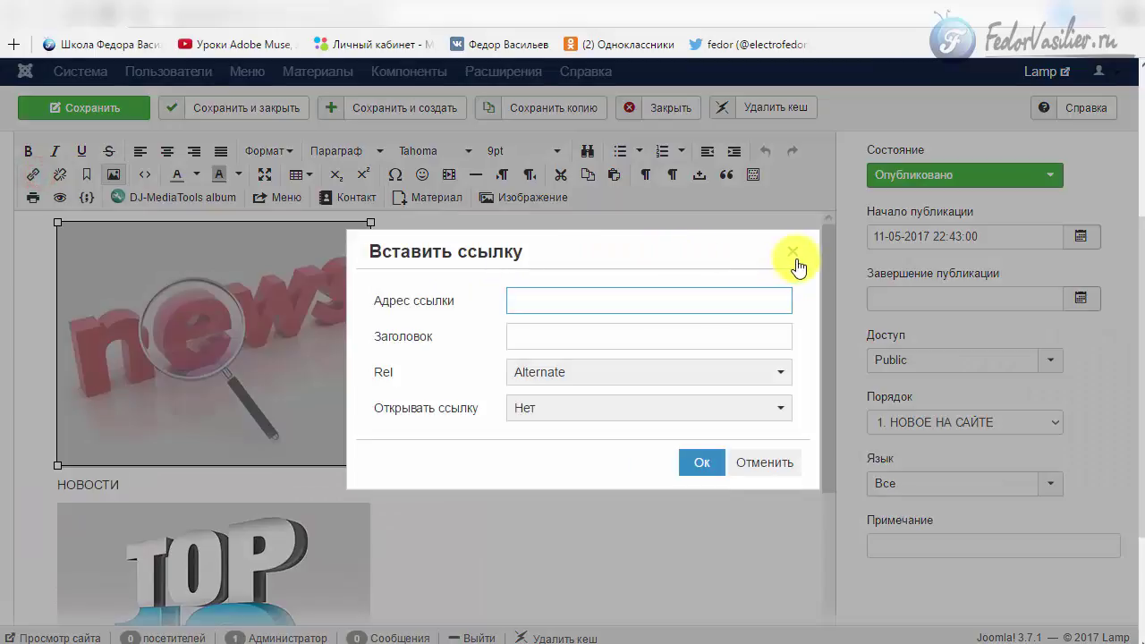
click(446, 302)
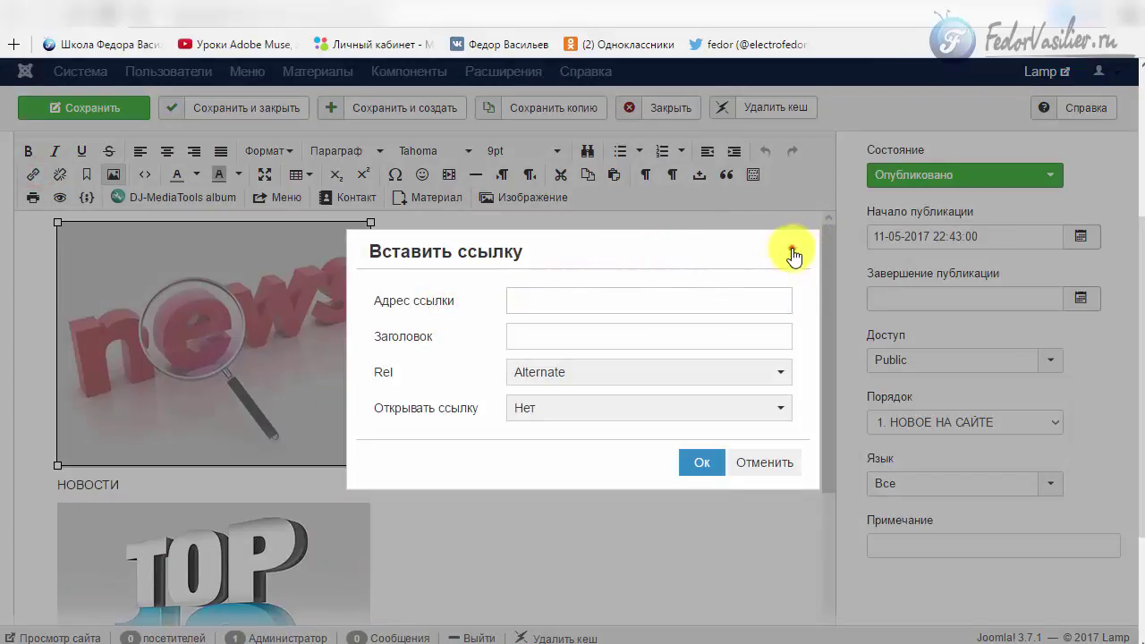
click(790, 253)
Switch to the storefront and examine the НОВОСТИ, ТОП 10 and АКЦИИ image blocks below the banner.
key(ctrl+Tab)
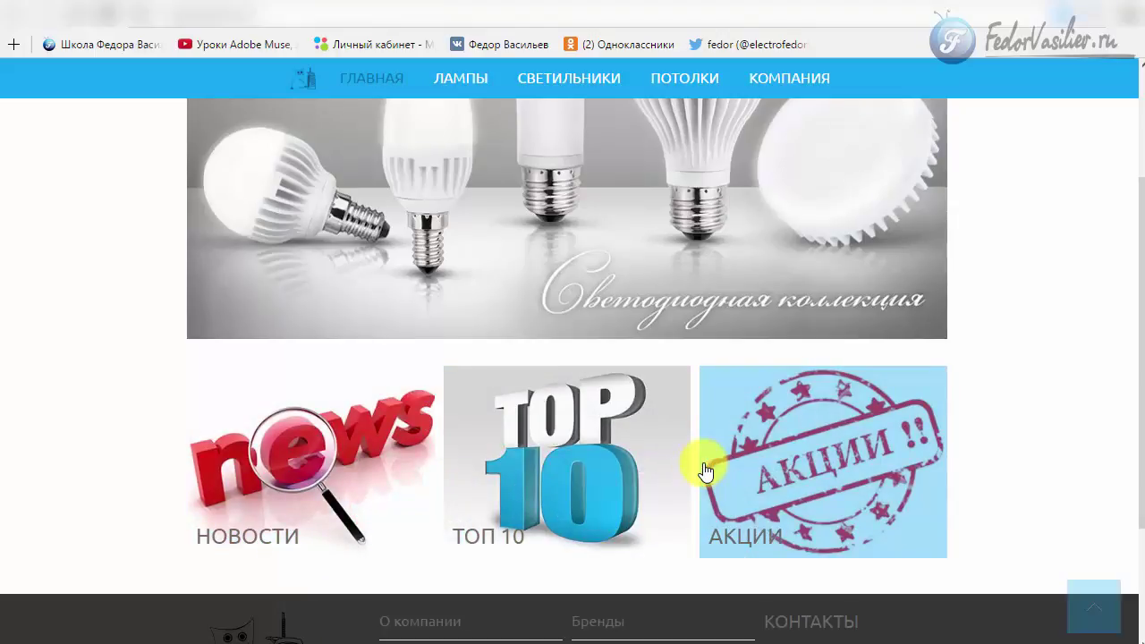
scroll(347, 431, down, 2)
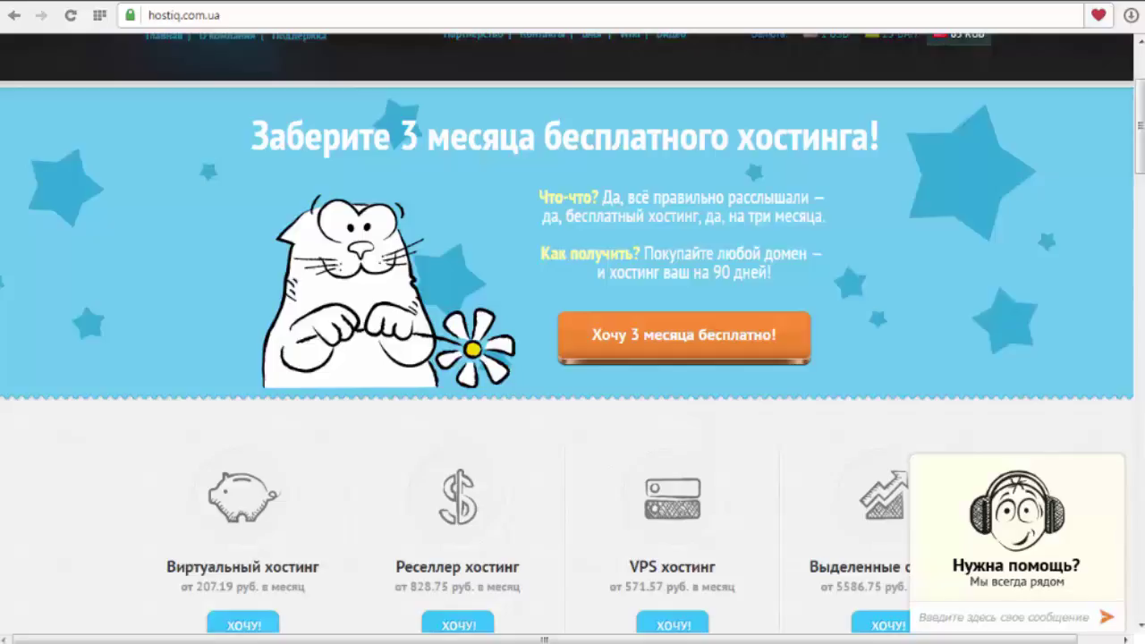
Open the support chat on the hostiq.com.ua page and minimize it without sending a message.
click(1006, 565)
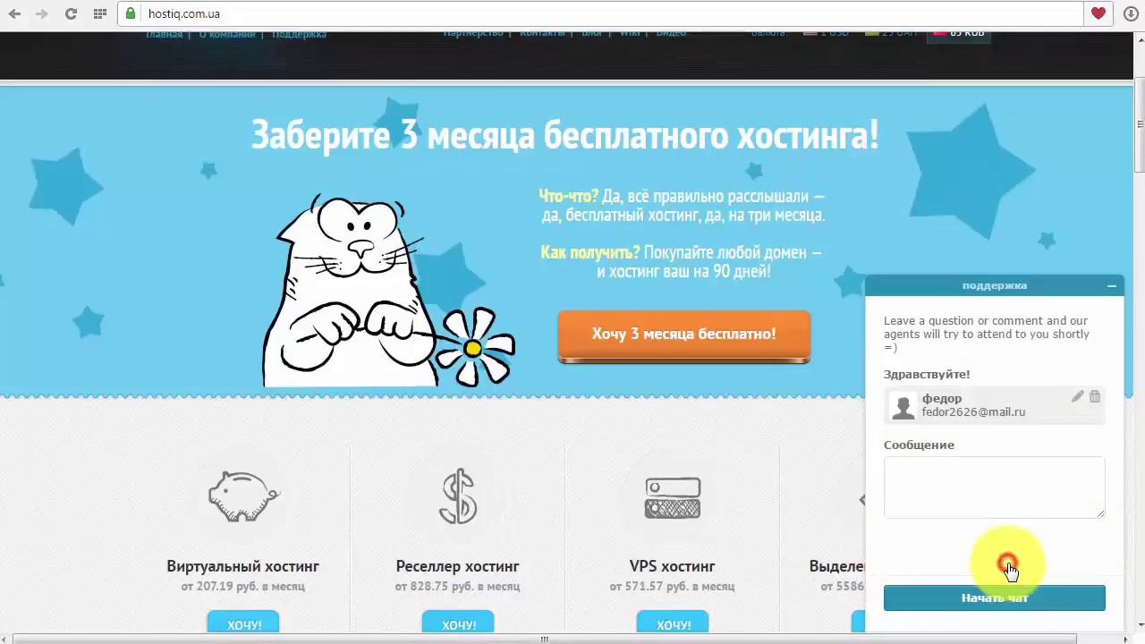
click(1110, 286)
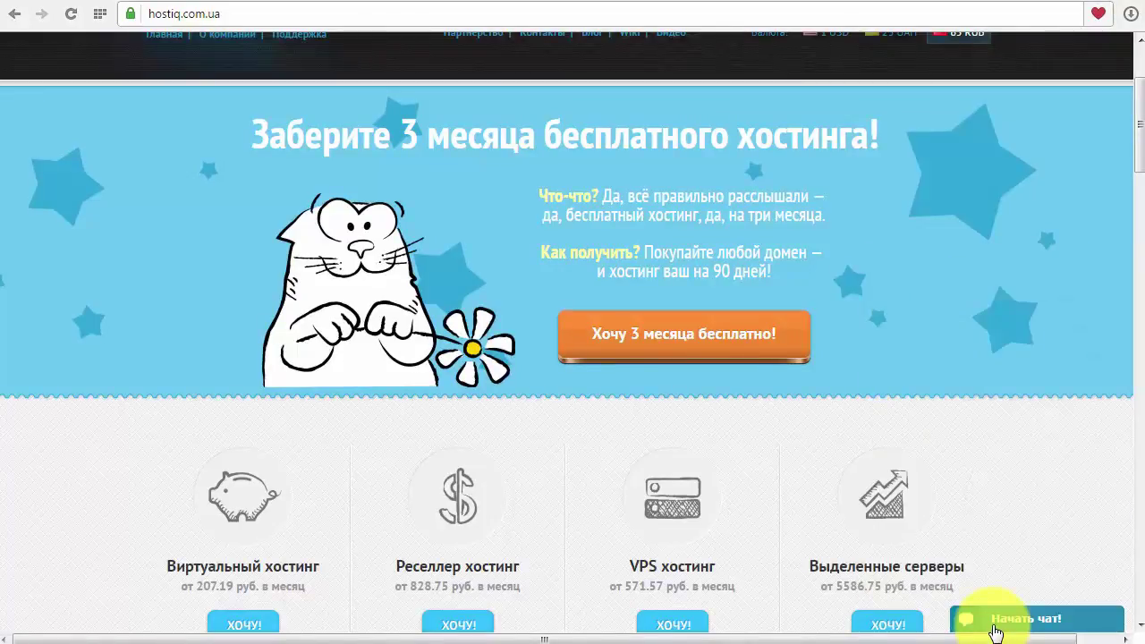